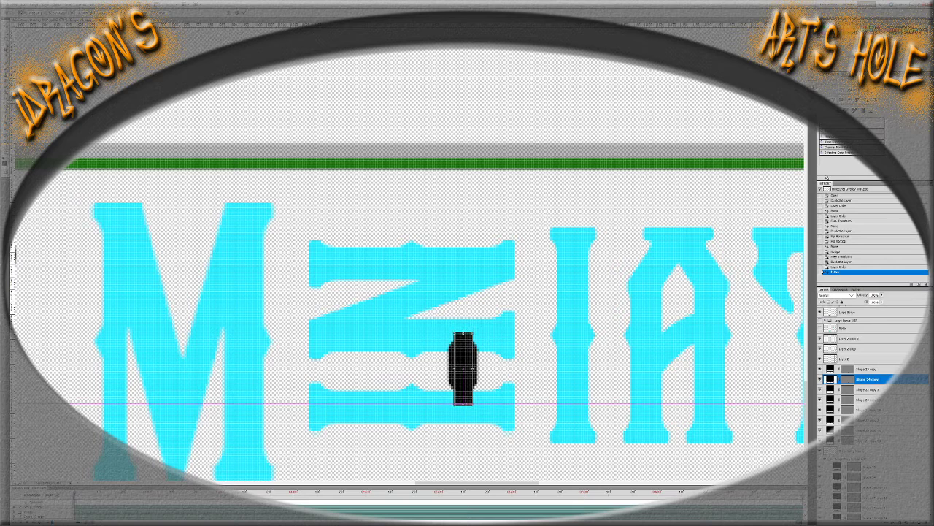
# Apply the narrow connector bar's resize and shorten the wide middle block into a small collar centred on it
pyautogui.press('Return')
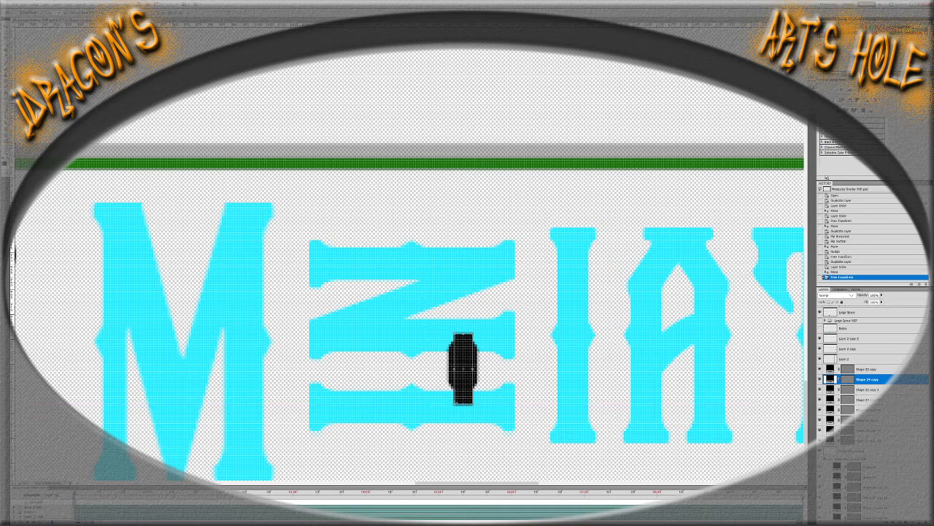
pyautogui.hotkey('alt', ']')
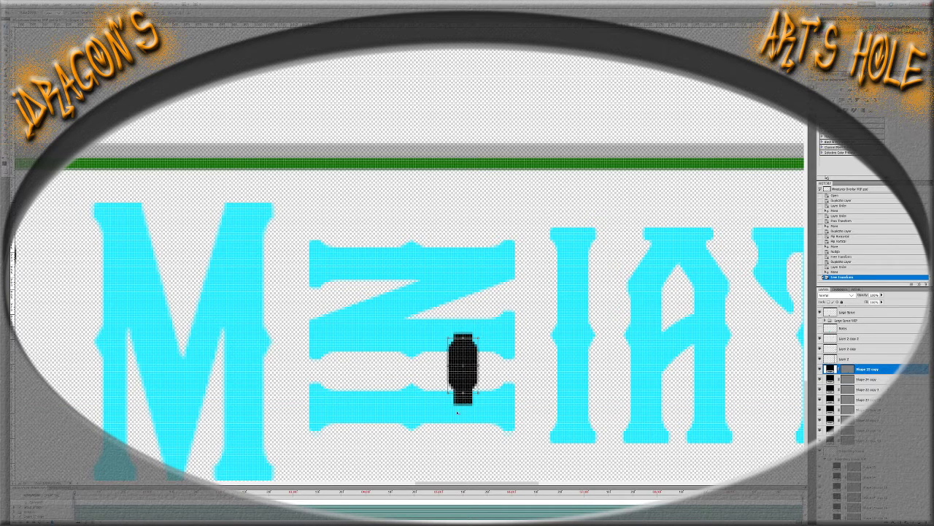
pyautogui.moveTo(463, 393); pyautogui.dragTo(463, 385)
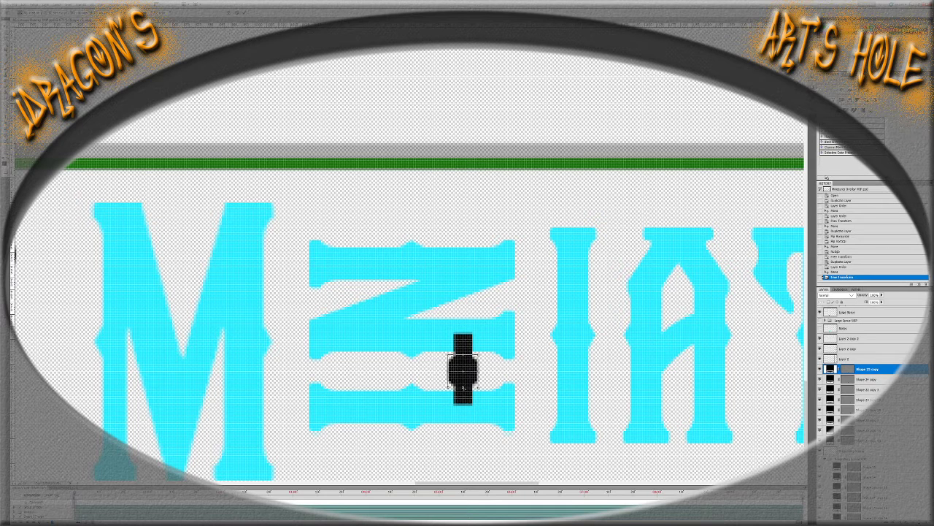
pyautogui.moveTo(463, 387); pyautogui.dragTo(463, 382)
pyautogui.press('Return')
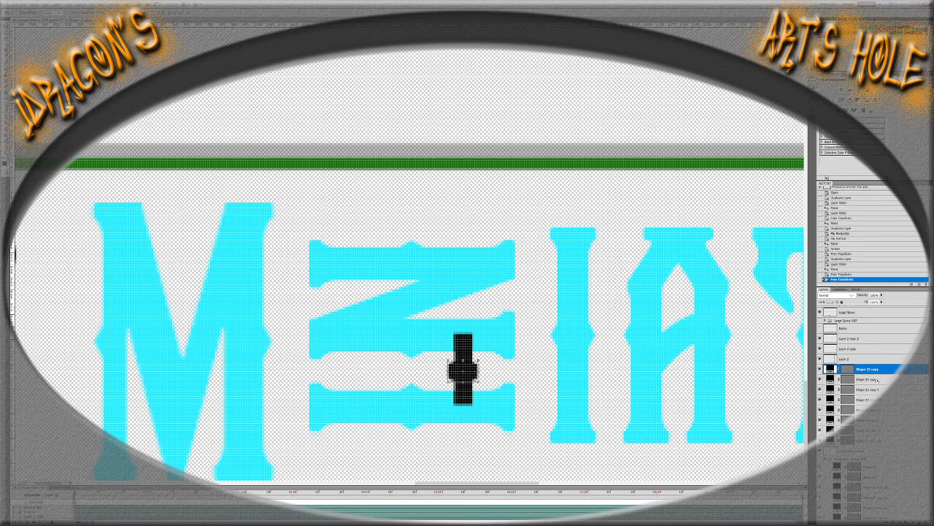
# Duplicate the connector bar and collar together and place the copy level with them near the left end of the sideways letters
pyautogui.keyDown('shift'); pyautogui.click(878, 380); pyautogui.keyUp('shift')
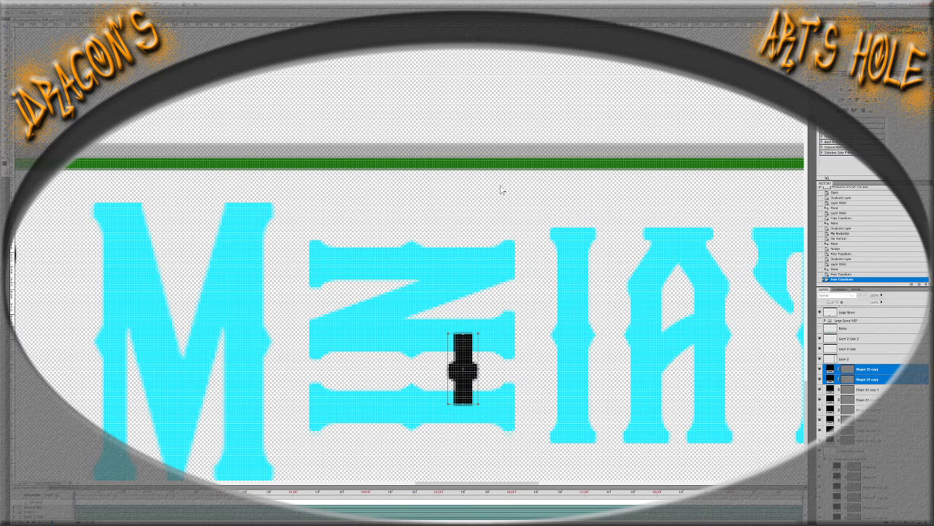
pyautogui.hotkey('ctrl', 'j')
pyautogui.moveTo(465, 392); pyautogui.dragTo(365, 388)
# Examine the connector pair between the sideways letters, close up and within the whole overlay layout
pyautogui.hotkey('ctrl', '-')
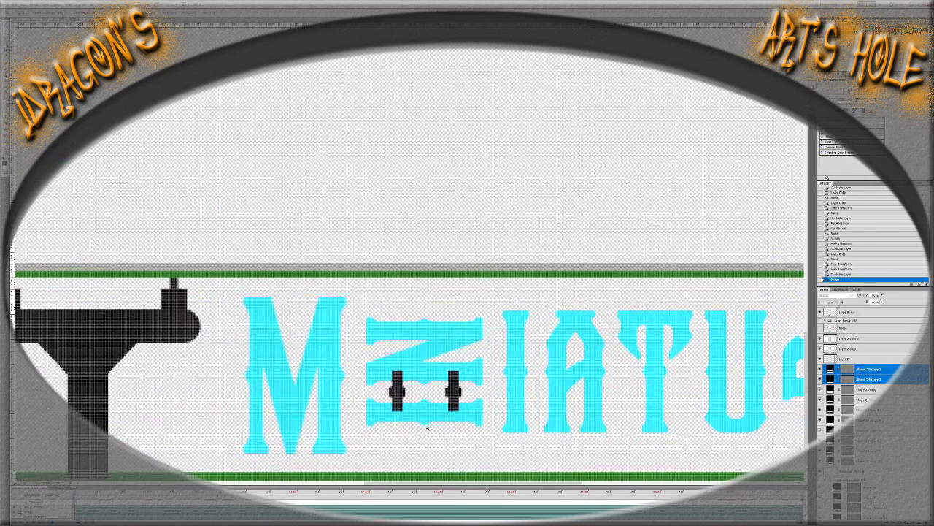
pyautogui.hotkey('ctrl', '-')
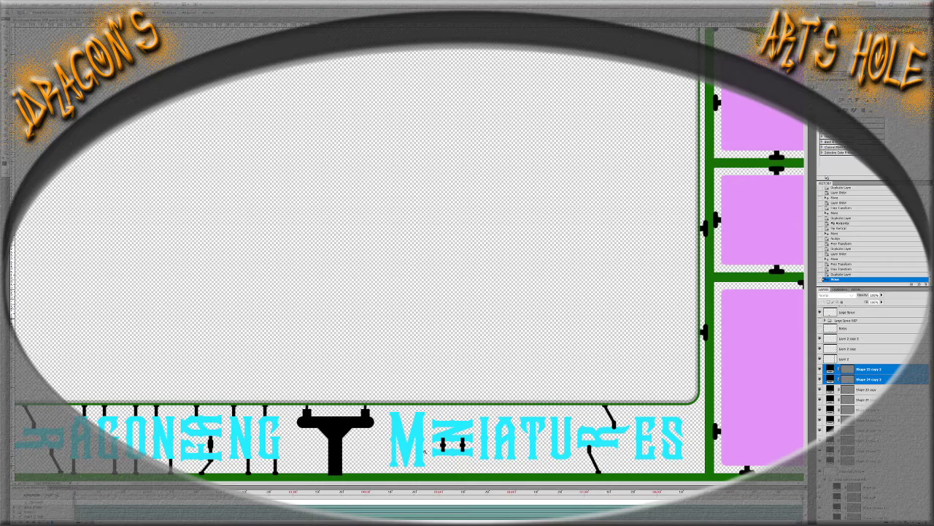
pyautogui.moveTo(440, 467); pyautogui.dragTo(462, 473)
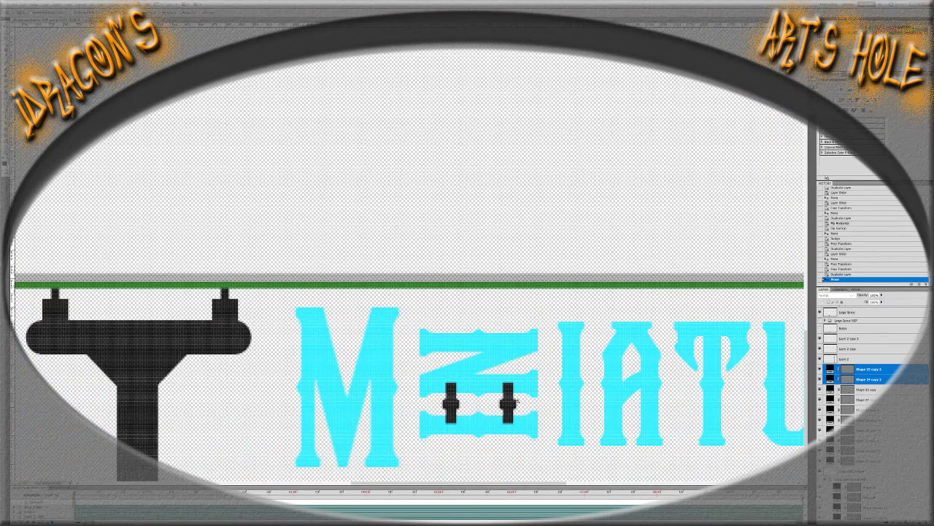
pyautogui.scroll(5, 503, 351)
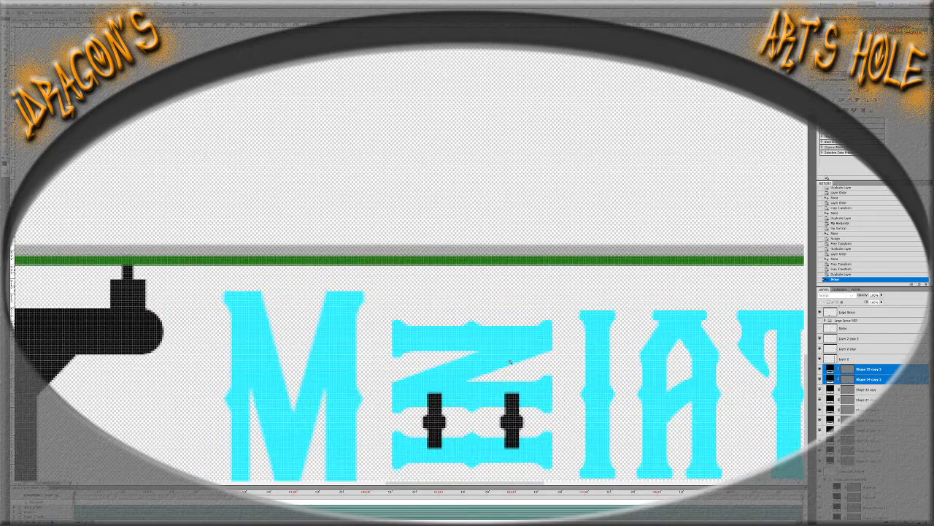
pyautogui.scroll(-3, 401, 338)
pyautogui.scroll(3, 229, 263)
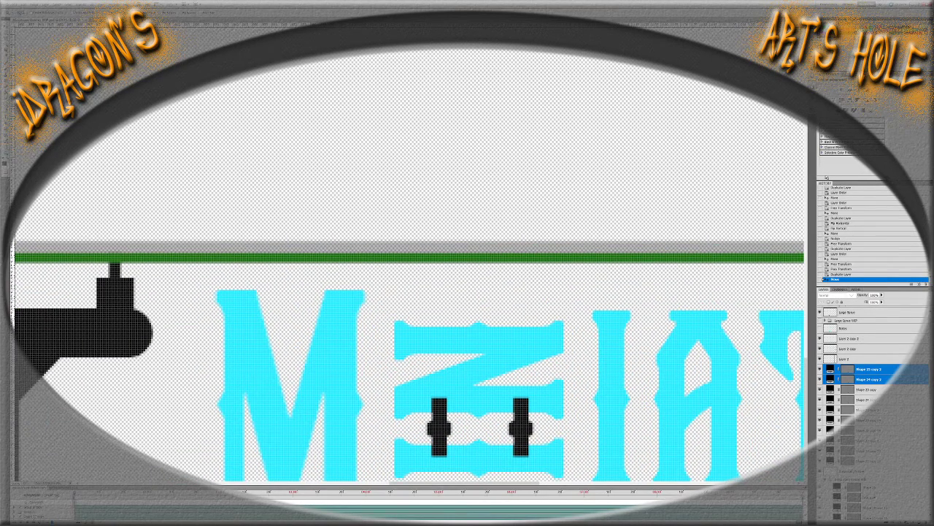
pyautogui.scroll(-5, 378, 179)
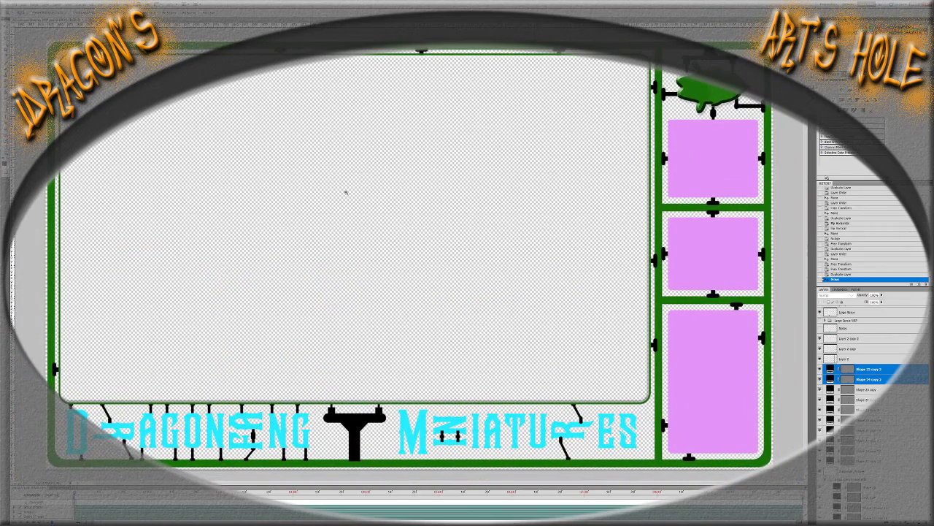
pyautogui.scroll(5, 346, 192)
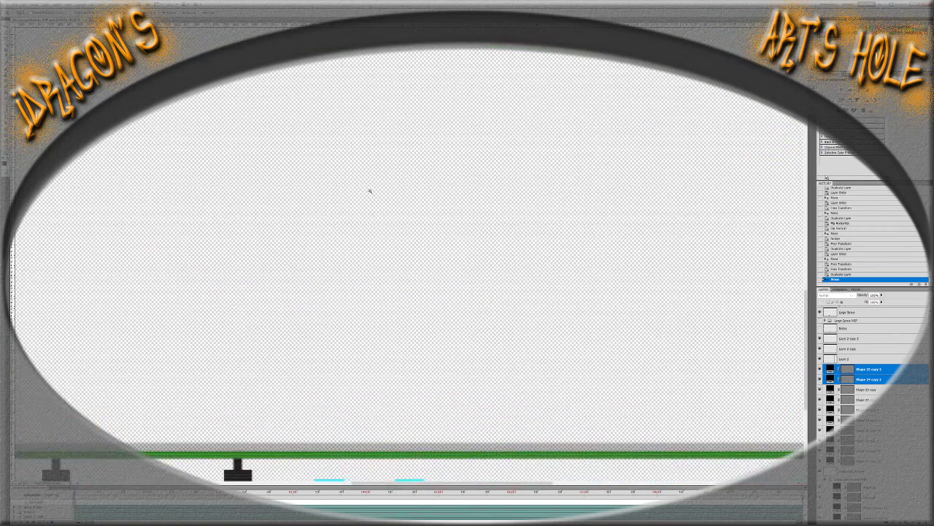
pyautogui.scroll(-5, 421, 273)
pyautogui.scroll(3, 426, 271)
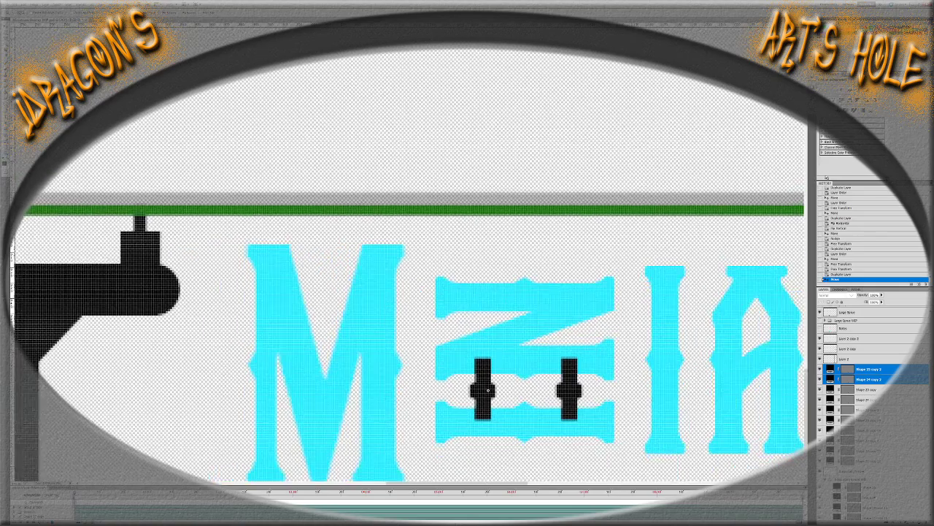
# Draw a small black block under the green border above the sideways N, with a thin rounded horizontal bar beneath it
pyautogui.scroll(-2, 467, 350)
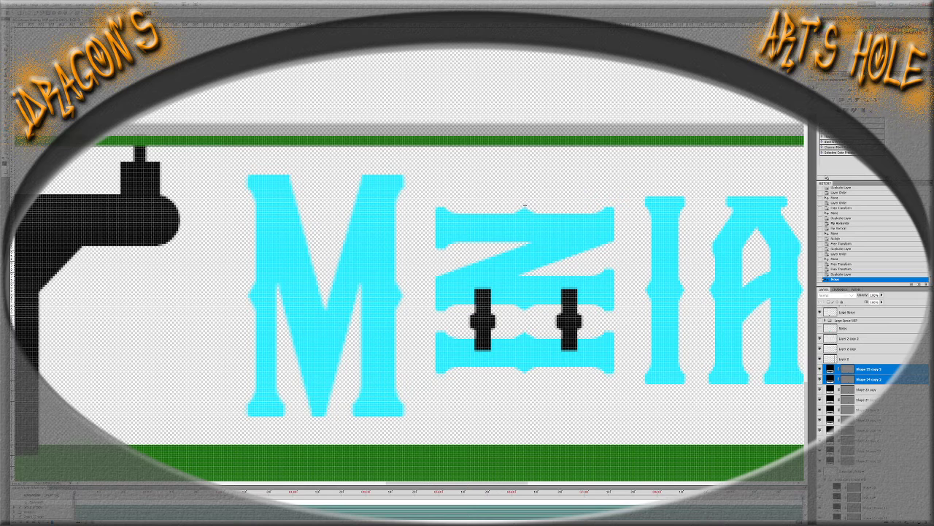
pyautogui.moveTo(524, 206)
pyautogui.mouseDown()
pyautogui.moveTo(534, 230)
pyautogui.moveTo(527, 166)
pyautogui.mouseUp()
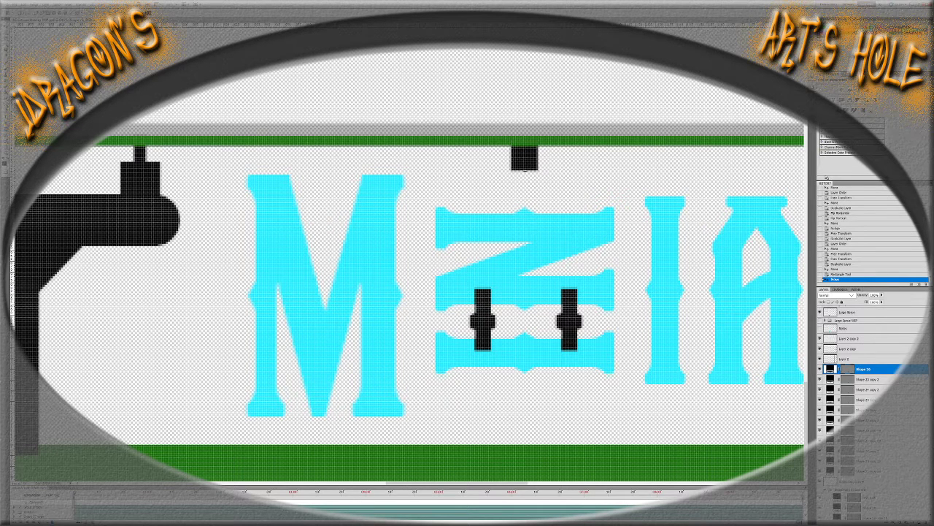
pyautogui.moveTo(581, 163)
pyautogui.mouseDown()
pyautogui.moveTo(470, 264)
pyautogui.moveTo(471, 178)
pyautogui.moveTo(587, 176)
pyautogui.mouseUp()
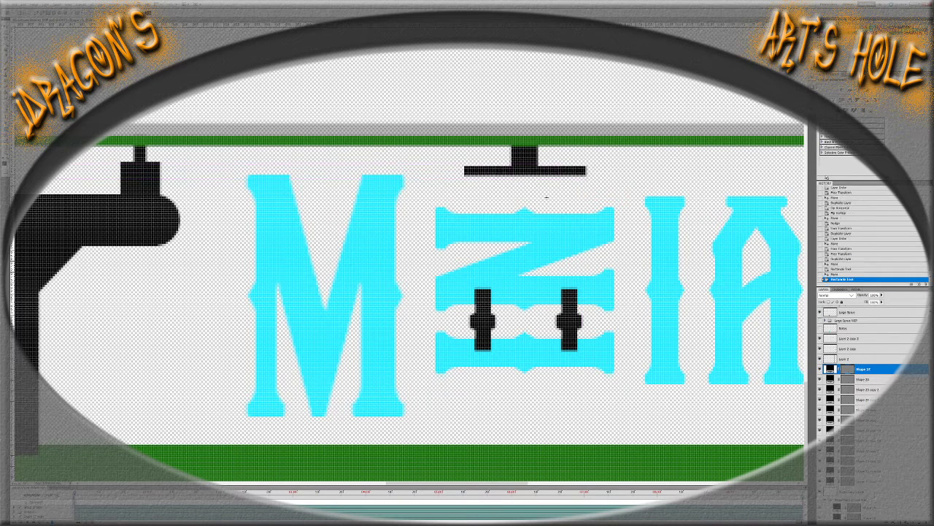
pyautogui.press('Delete')
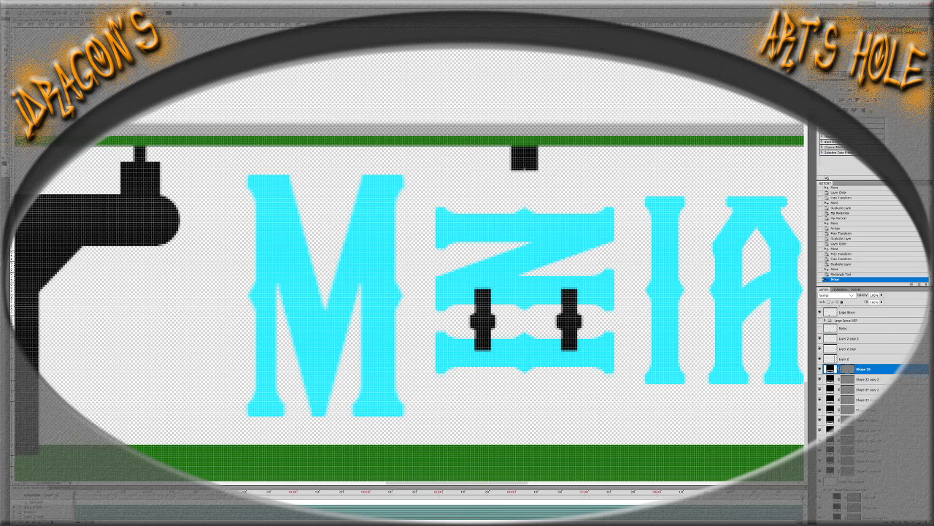
pyautogui.moveTo(580, 176); pyautogui.dragTo(464, 165)
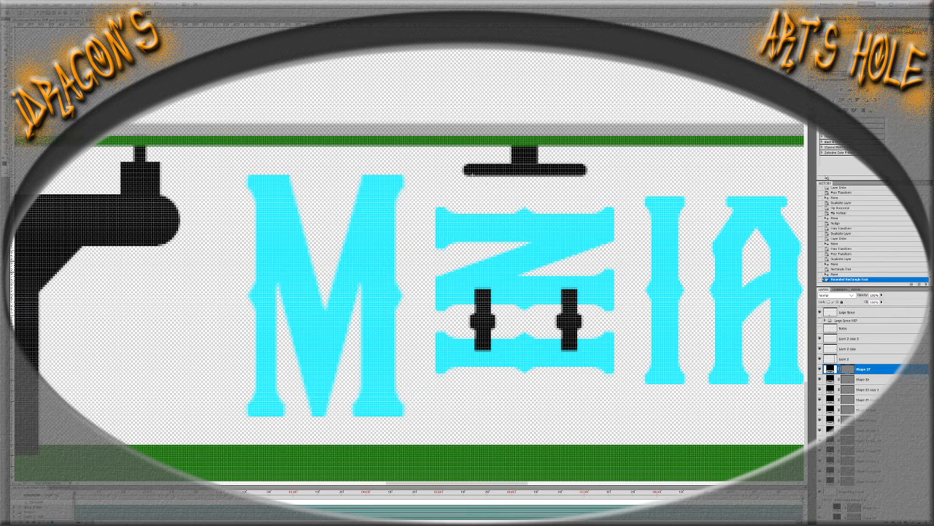
# Draw a stepped leg from a wide and a narrow black rectangle, linking the rounded bar's left end to the sideways N
pyautogui.moveTo(472, 177); pyautogui.dragTo(490, 216)
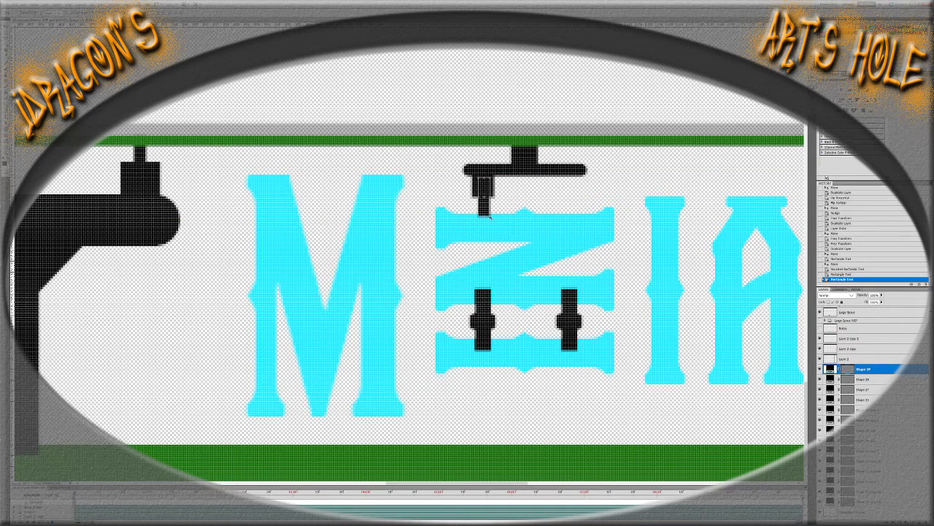
pyautogui.press('Down')
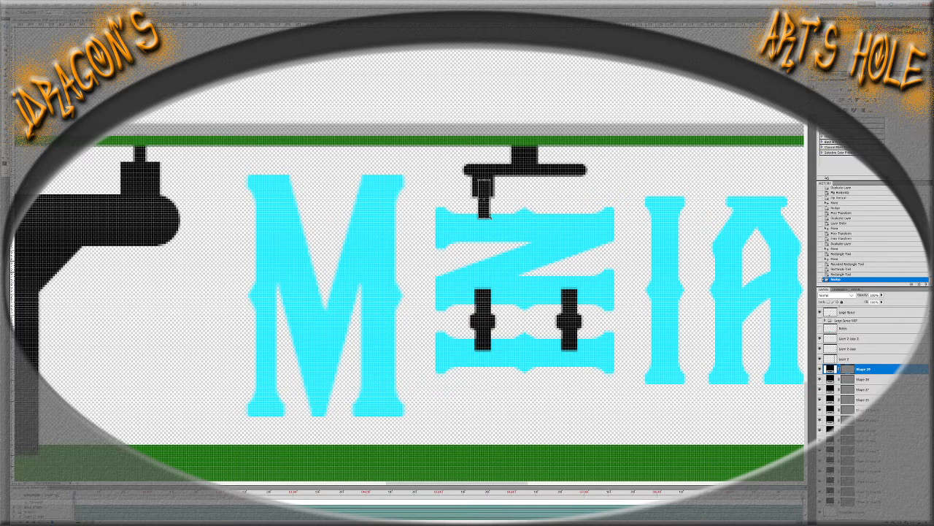
pyautogui.hotkey('ctrl', '[')
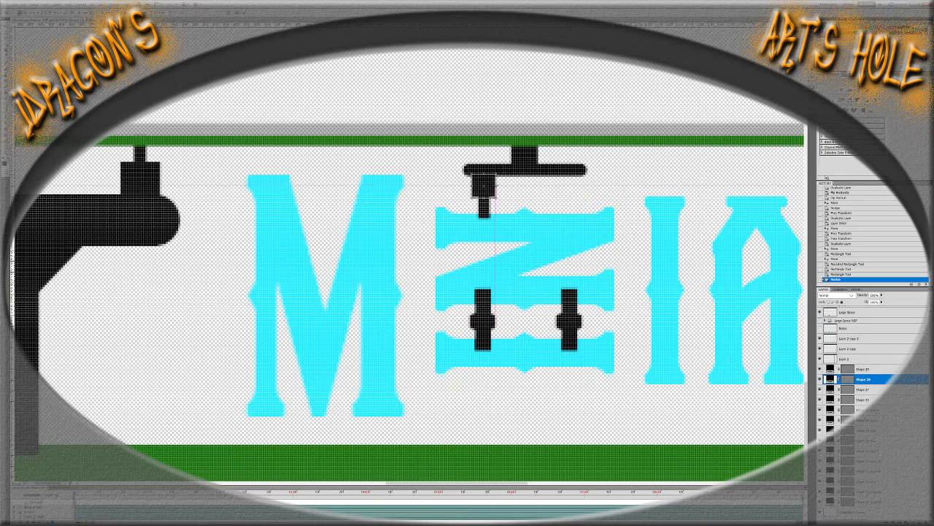
pyautogui.press('Return')
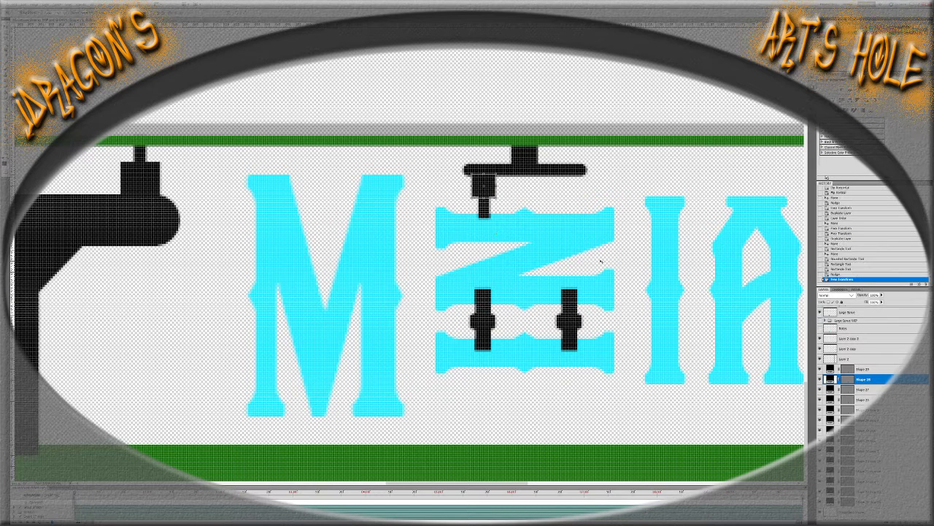
# Duplicate both rectangles of the stepped leg and place the copy under the rounded bar's right end
pyautogui.keyDown('shift'); pyautogui.click(889, 371); pyautogui.keyUp('shift')
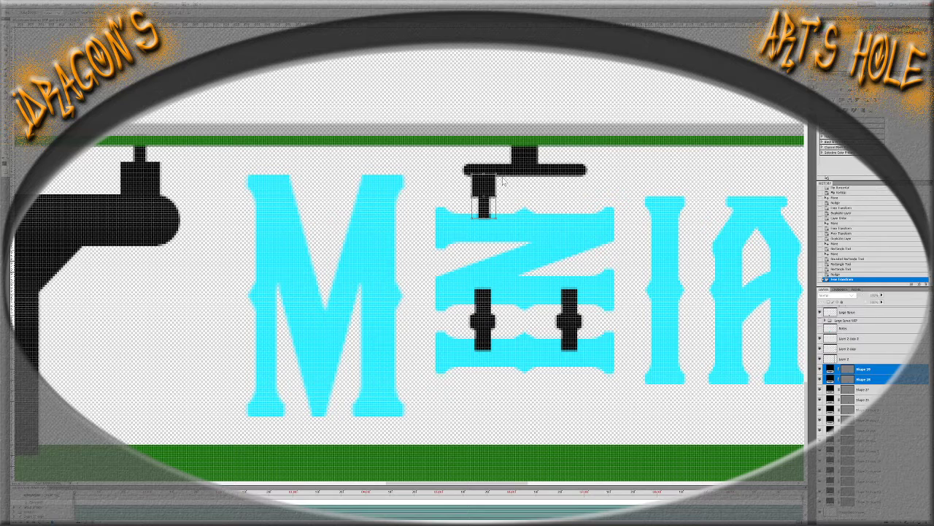
pyautogui.hotkey('ctrl', 'j')
pyautogui.moveTo(482, 211); pyautogui.dragTo(568, 206)
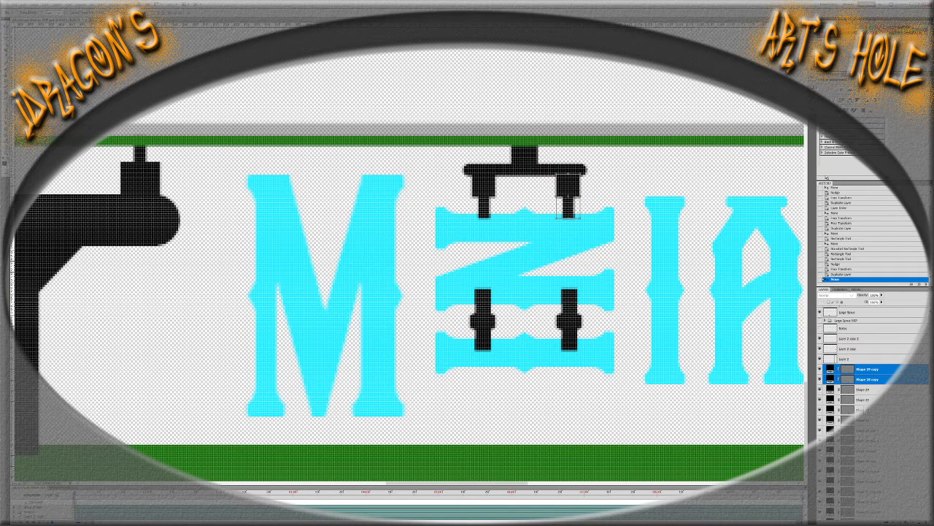
# Draw a small black square, rotate it into a diamond and fit it as a diagonal brace on the mounting block's left side
pyautogui.click(524, 169)
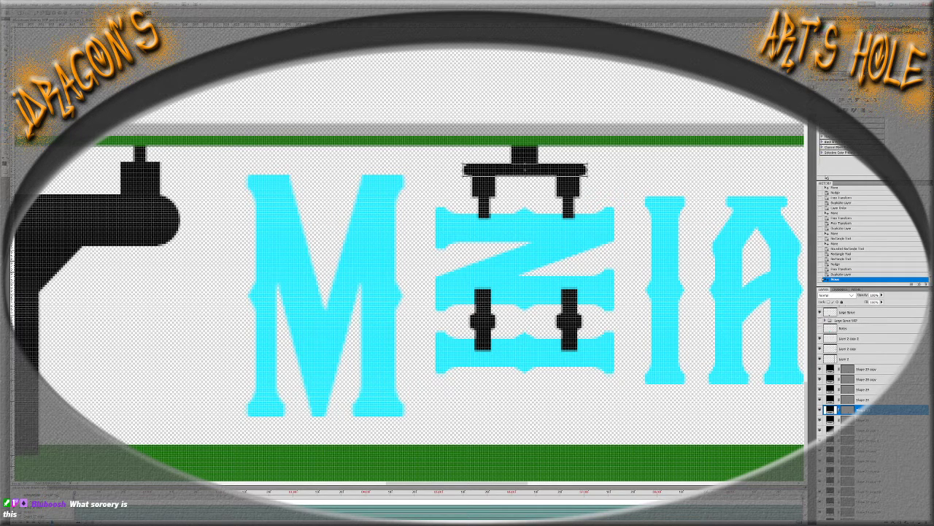
pyautogui.hotkey('ctrl', 'd')
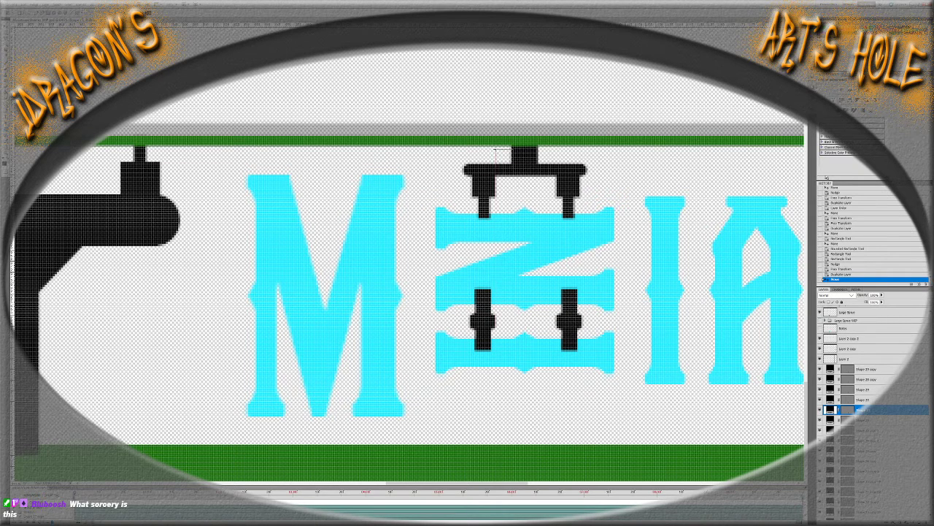
pyautogui.moveTo(496, 148); pyautogui.dragTo(518, 161)
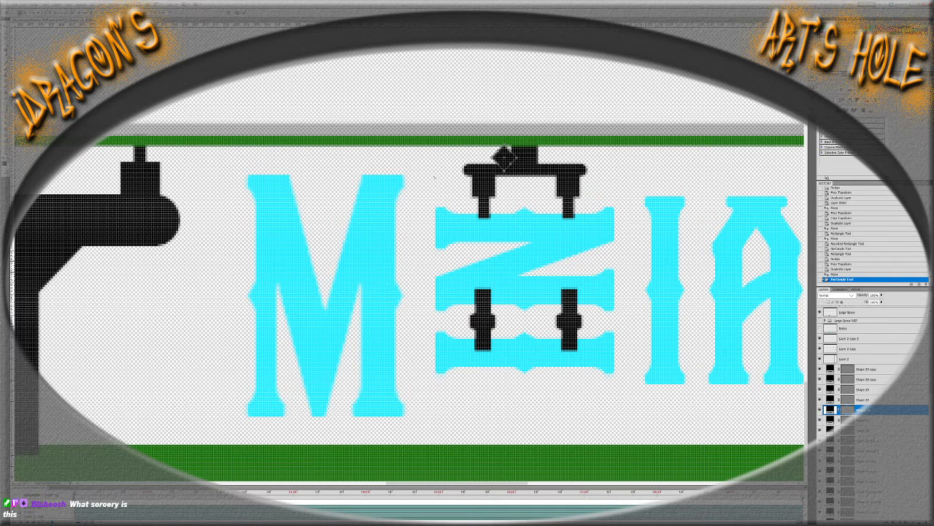
pyautogui.moveTo(504, 157); pyautogui.dragTo(514, 165)
pyautogui.press('Return')
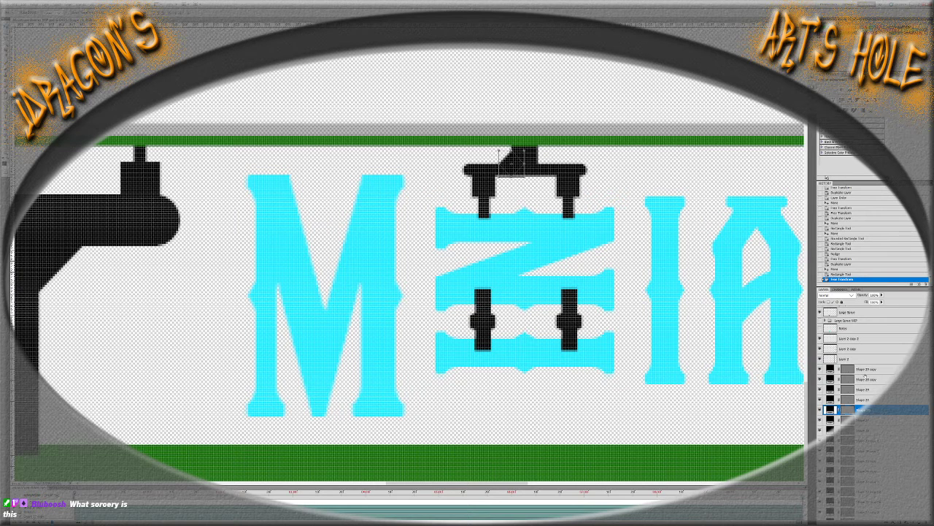
# Duplicate the diagonal brace and place the copy on the right side of the mounting block
pyautogui.hotkey('ctrl', 't')
pyautogui.hotkey('ctrl', 'j')
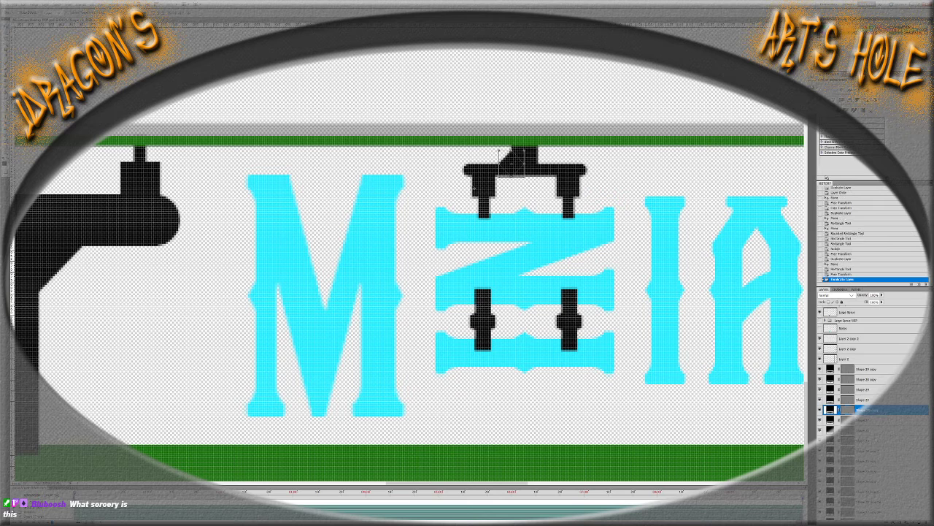
pyautogui.moveTo(522, 166)
pyautogui.mouseDown()
pyautogui.moveTo(547, 161)
pyautogui.moveTo(533, 164)
pyautogui.mouseUp()
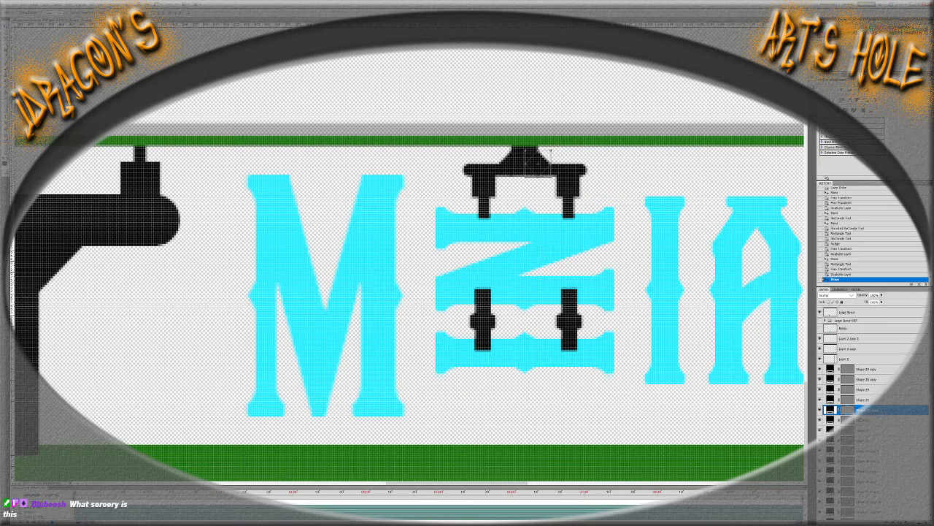
# Duplicate all shape layers of the upper bracket, flip the copy vertically and place it between the sideways letters and the lower green border
pyautogui.keyDown('ctrl'); pyautogui.click(537, 162); pyautogui.keyUp('ctrl')
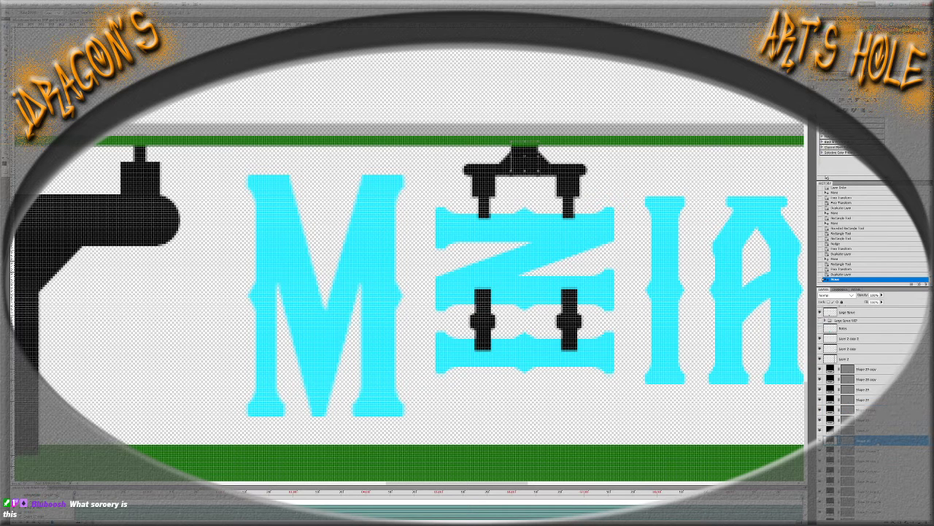
pyautogui.keyDown('shift'); pyautogui.click(876, 369); pyautogui.keyUp('shift')
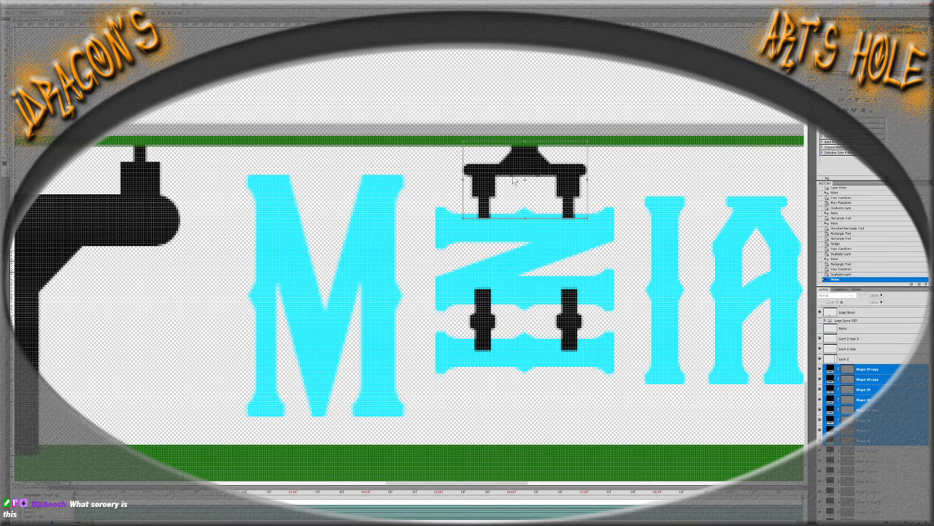
pyautogui.hotkey('ctrl', 'j')
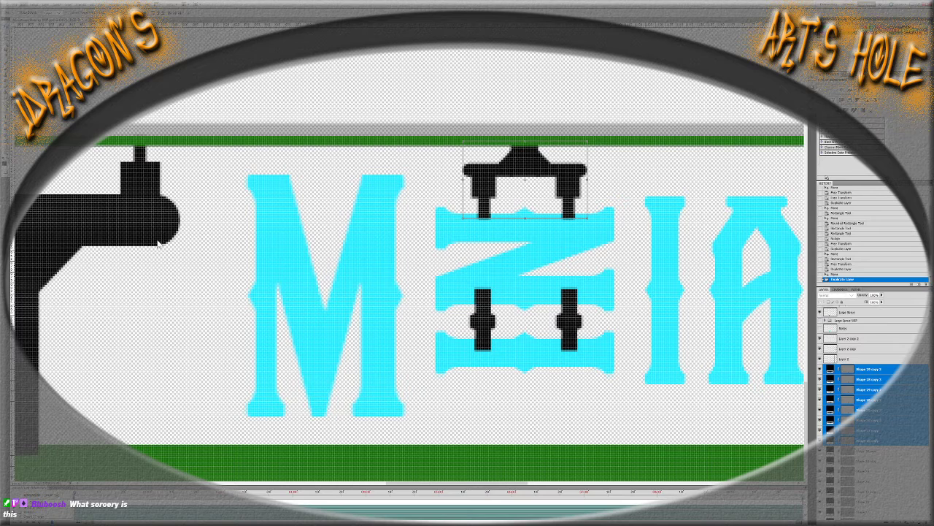
pyautogui.hotkey('alt', 'e')
pyautogui.press('a')
pyautogui.press('v')
pyautogui.moveTo(534, 226); pyautogui.dragTo(538, 431)
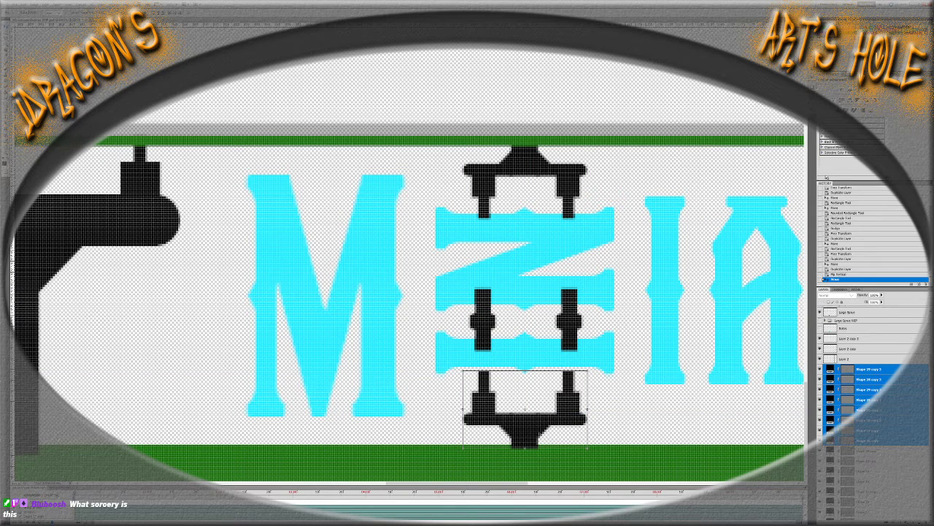
pyautogui.click(885, 370)
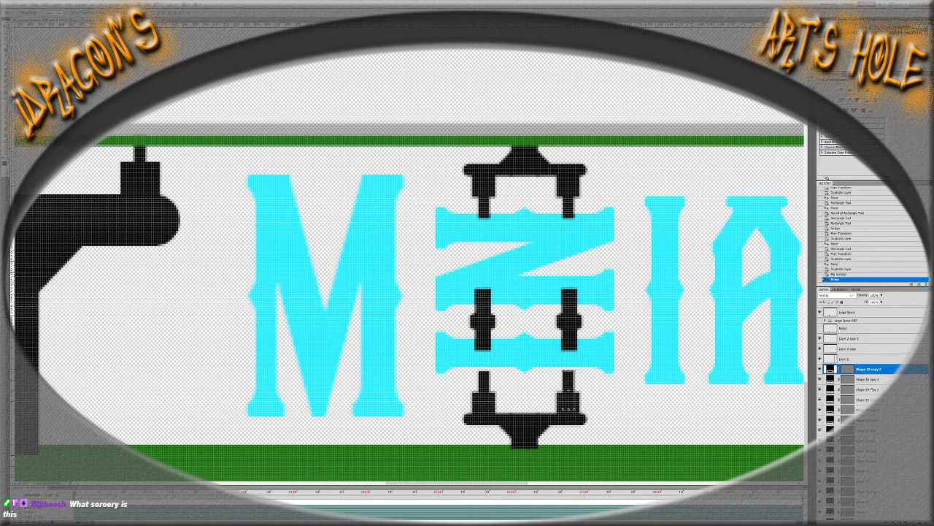
# Stretch the thin end rods of both legs on the lower bracket upward so they overlap the sideways I
pyautogui.click(875, 381)
pyautogui.hotkey('alt', '[')
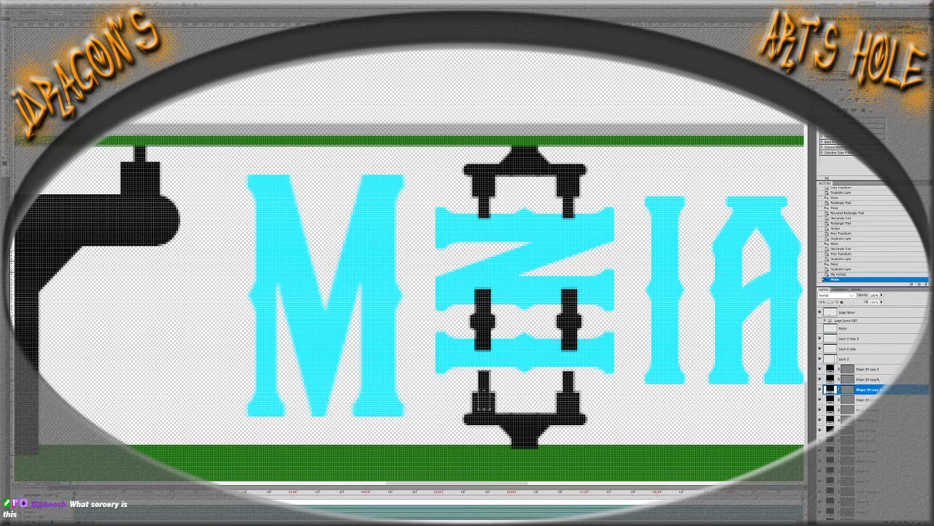
pyautogui.keyDown('ctrl'); pyautogui.click(878, 370); pyautogui.keyUp('ctrl')
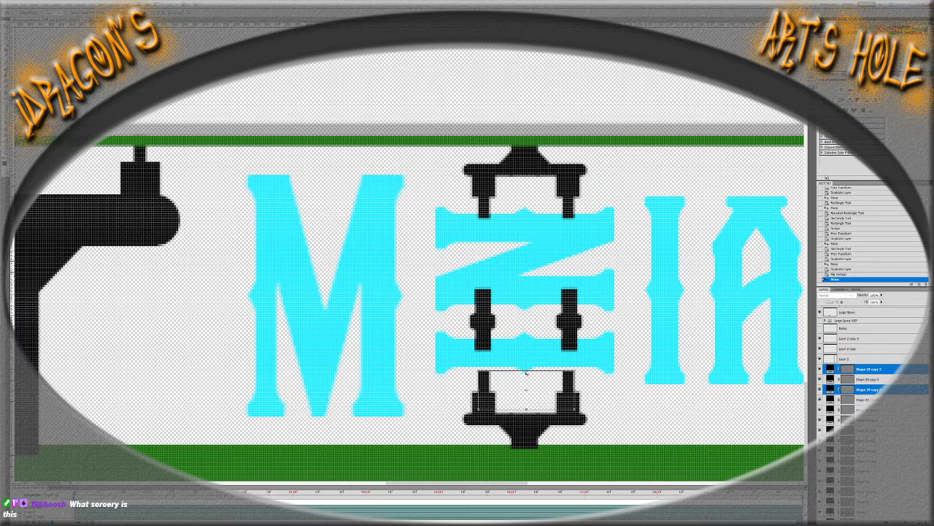
pyautogui.moveTo(526, 370); pyautogui.dragTo(525, 360)
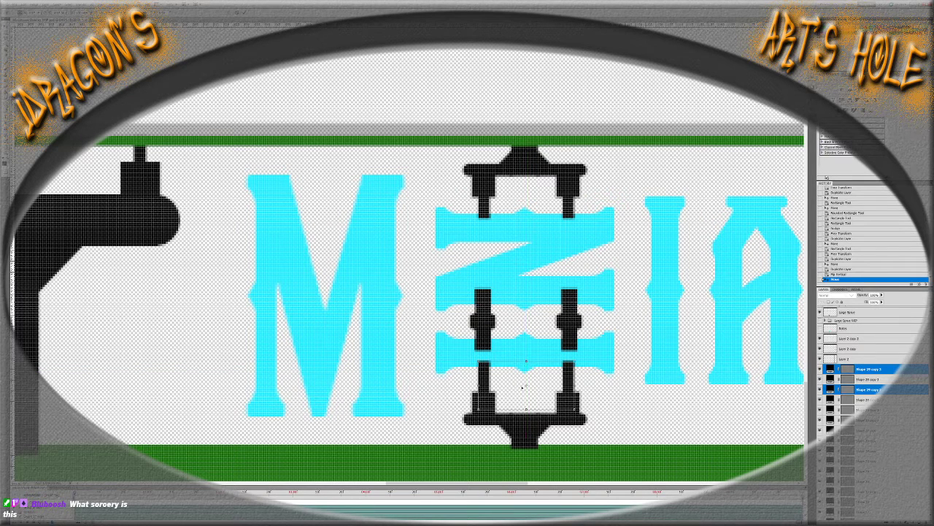
pyautogui.press('Return')
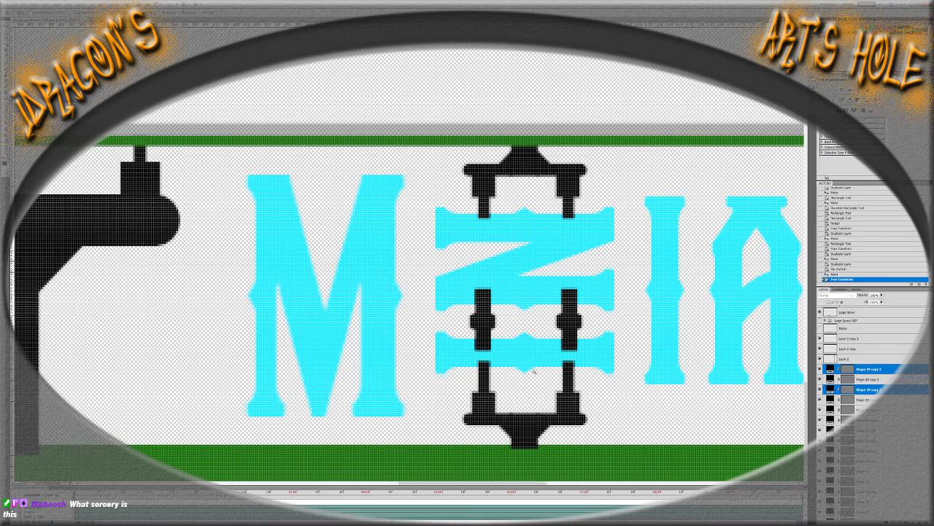
# Examine the finished brackets around the sideways letters against the rest of the overlay and title
pyautogui.hotkey('ctrl', '-')
pyautogui.hotkey('ctrl', '-')
pyautogui.hotkey('ctrl', '+')
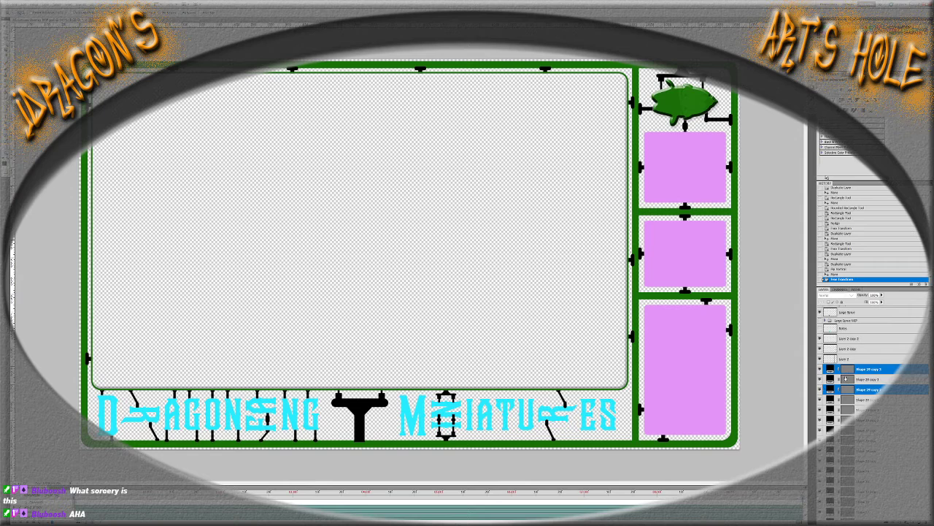
pyautogui.click(891, 370)
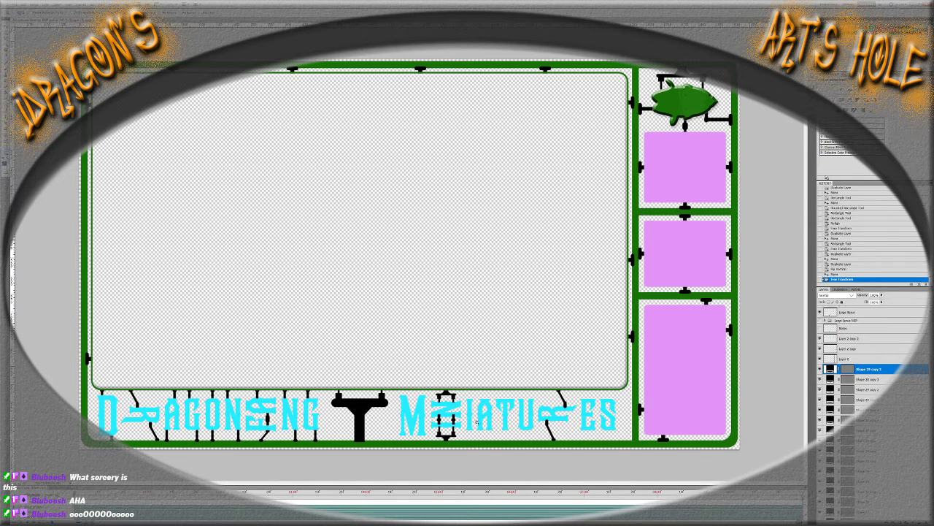
pyautogui.scroll(1, 473, 420)
pyautogui.scroll(4, 458, 435)
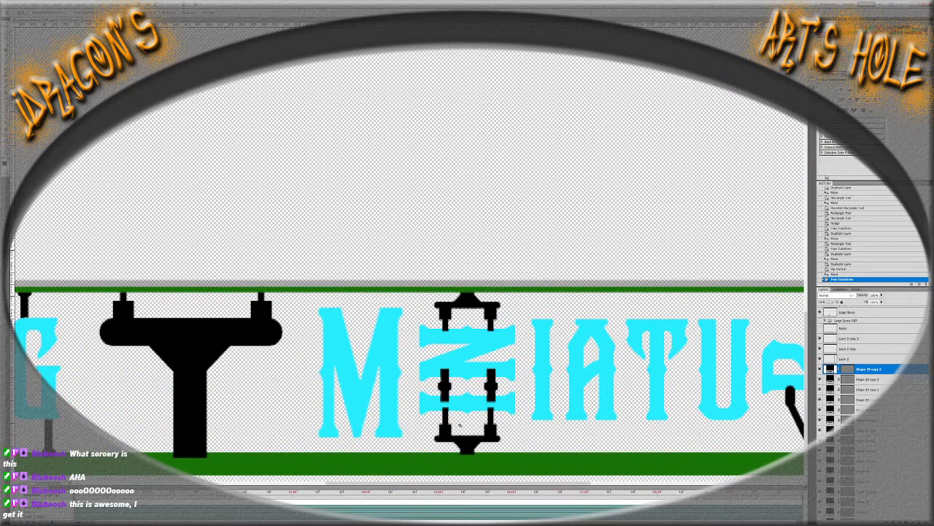
pyautogui.scroll(-2, 450, 440)
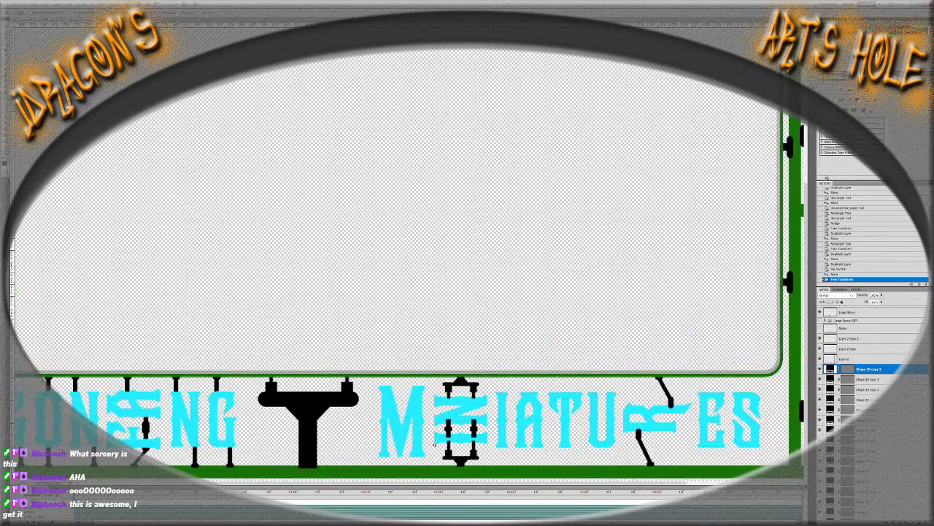
pyautogui.scroll(1, 460, 440)
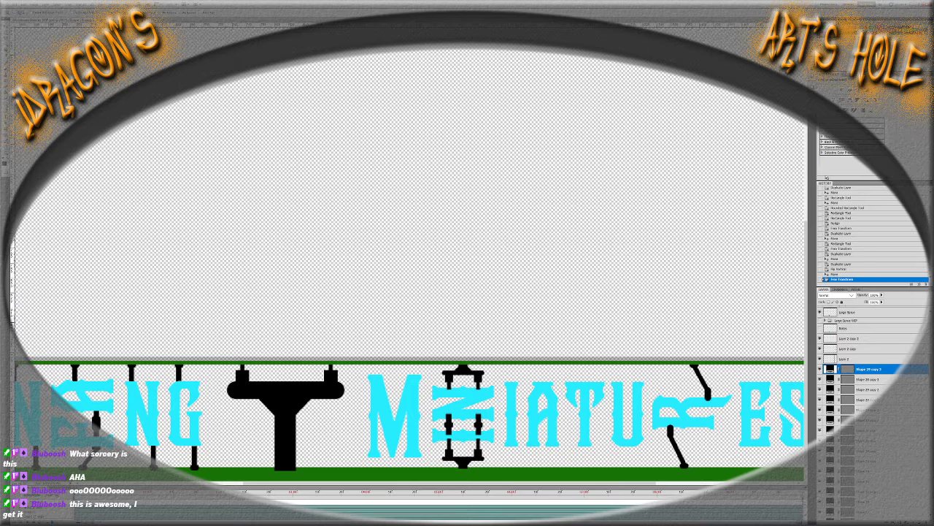
# Duplicate the two shape layers of the connector under the G, take the copy out of its group and place it under the M's right leg
pyautogui.scroll(-5, 868, 401)
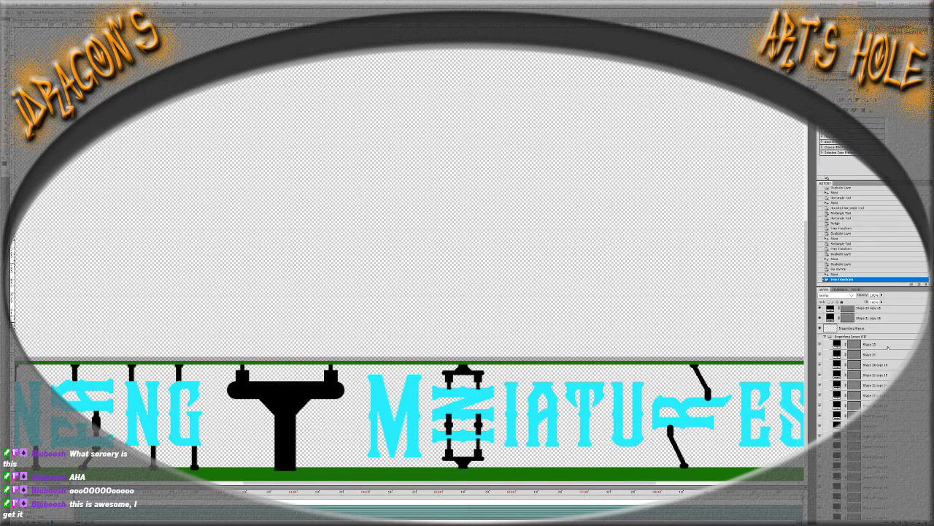
pyautogui.click(886, 344)
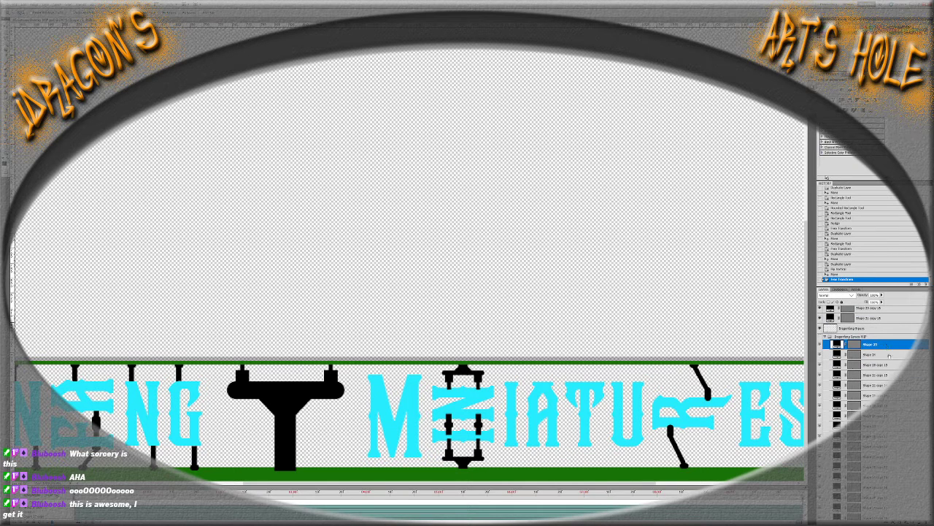
pyautogui.click(887, 365)
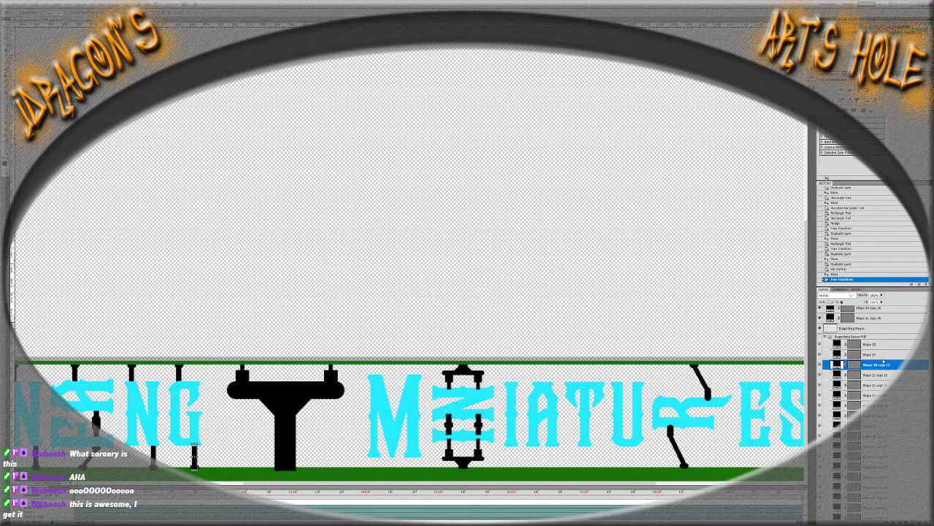
pyautogui.click(887, 375)
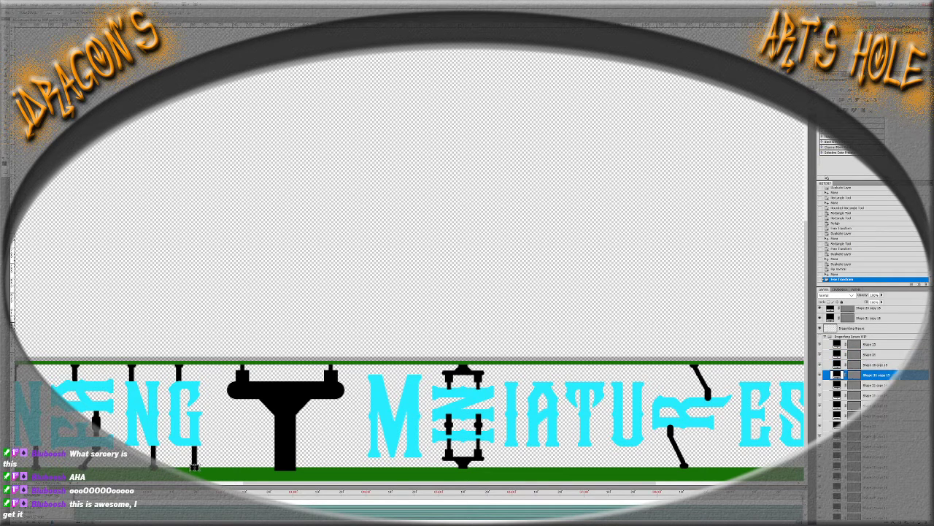
pyautogui.keyDown('shift'); pyautogui.click(895, 367); pyautogui.keyUp('shift')
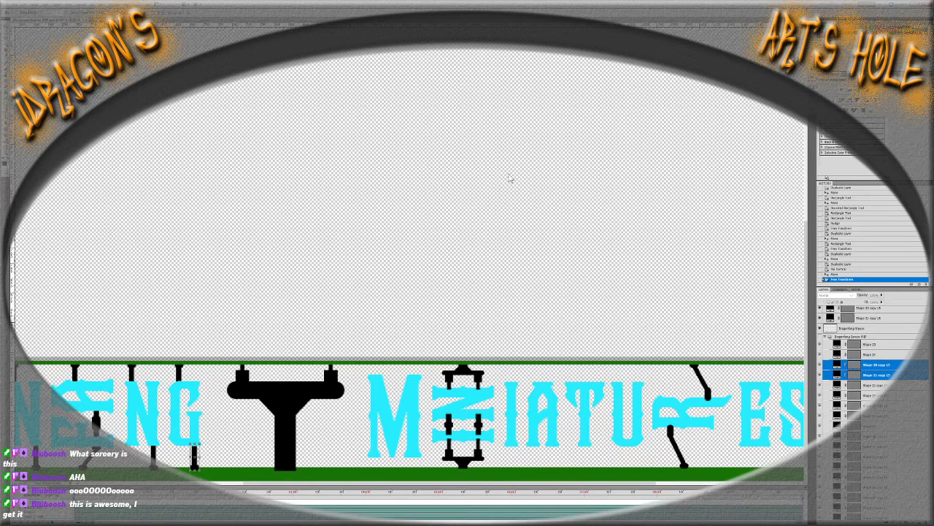
pyautogui.hotkey('ctrl', 'j')
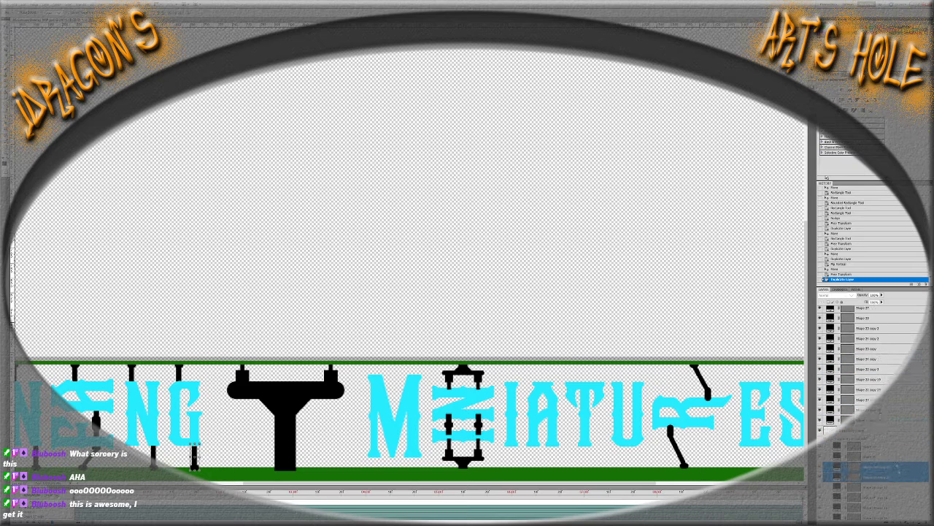
pyautogui.moveTo(896, 307); pyautogui.dragTo(876, 426)
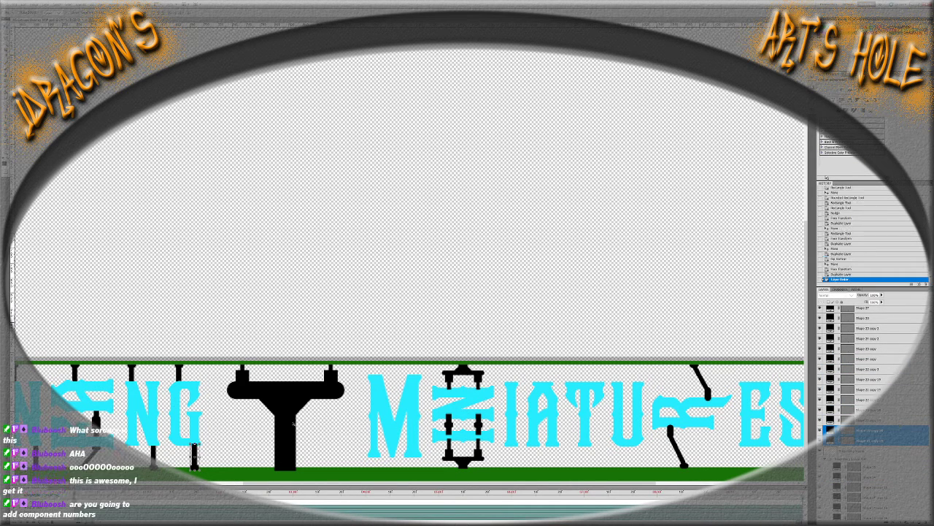
pyautogui.moveTo(198, 452); pyautogui.dragTo(412, 442)
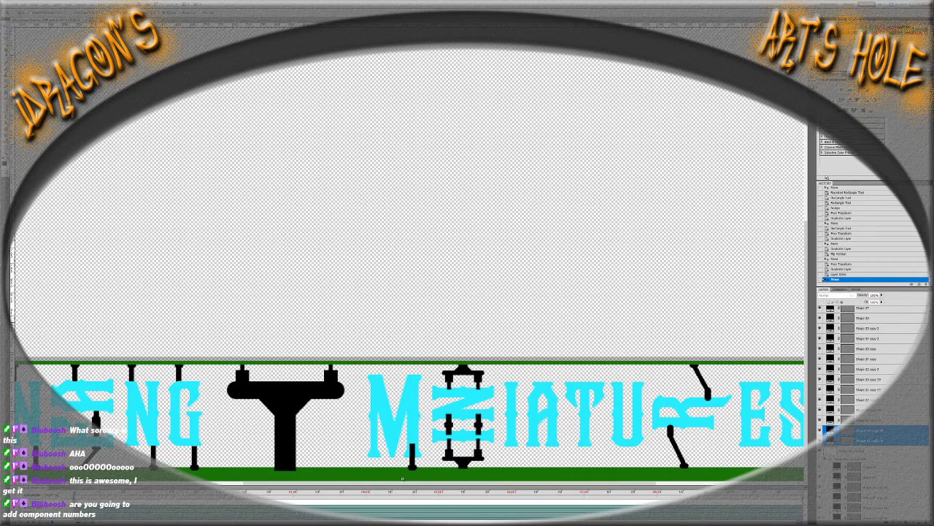
# Nudge both shapes of the copied connector up so its rounded base sits on the lower green border's edge
pyautogui.scroll(5, 413, 467)
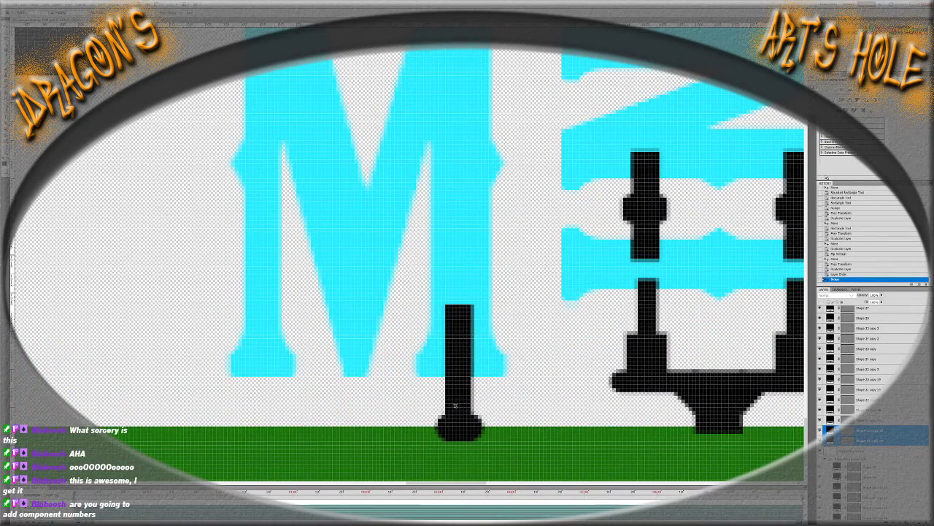
pyautogui.hotkey('ctrl', 't')
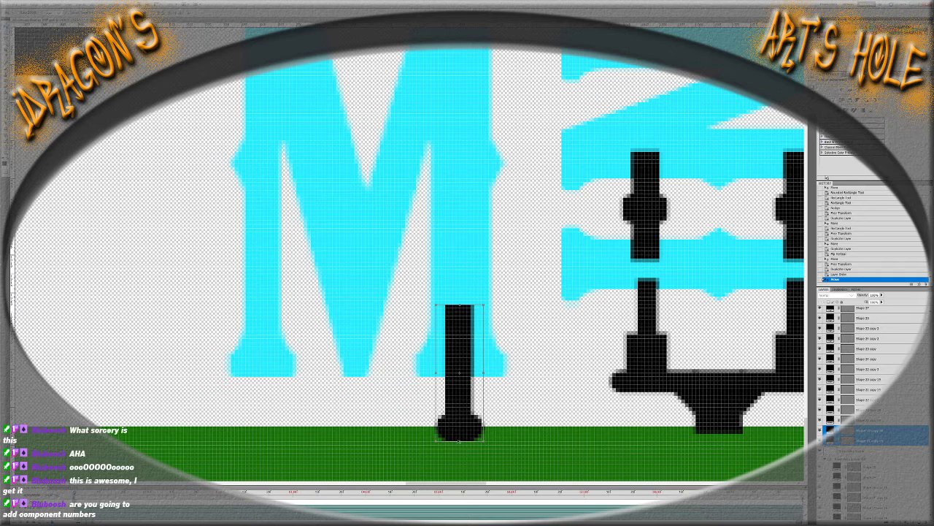
pyautogui.press('Escape')
pyautogui.click(876, 440)
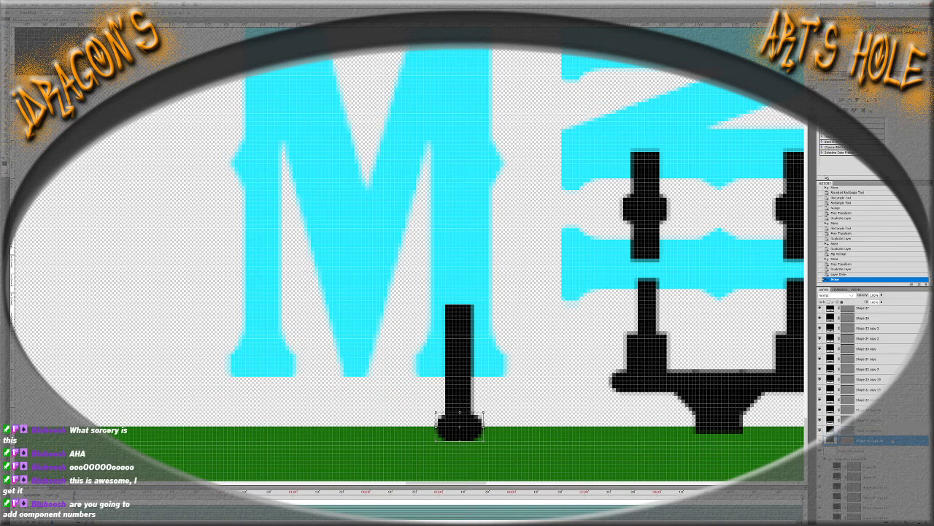
pyautogui.keyDown('shift'); pyautogui.click(876, 429); pyautogui.keyUp('shift')
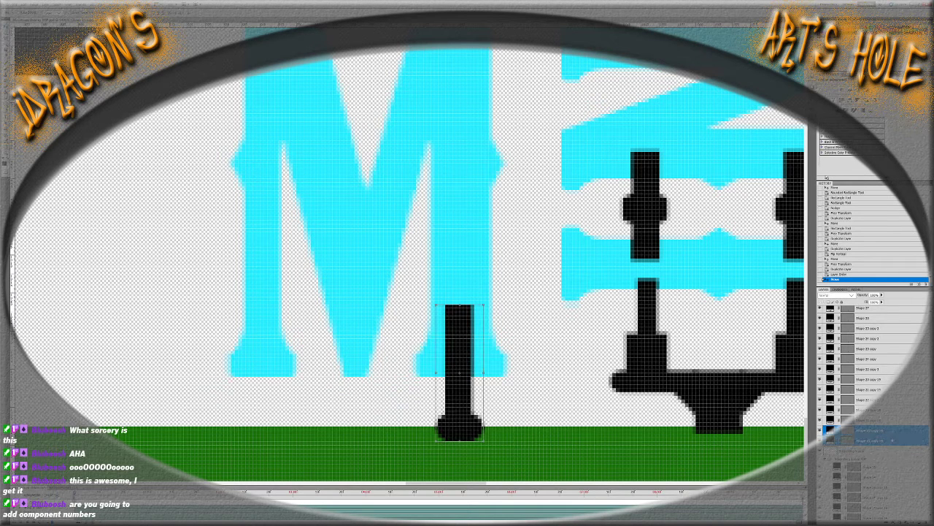
pyautogui.press('Up')
pyautogui.press('Up')
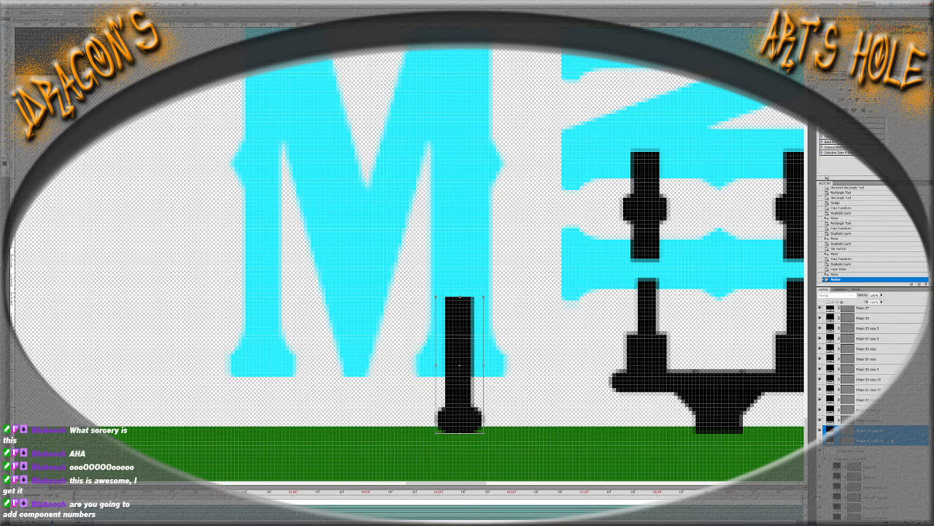
# Shorten the connector's rod from above so it ends just inside the foot of the M's right leg
pyautogui.press('Escape')
pyautogui.click(876, 430)
pyautogui.moveTo(463, 299); pyautogui.dragTo(467, 356)
pyautogui.press('Return')
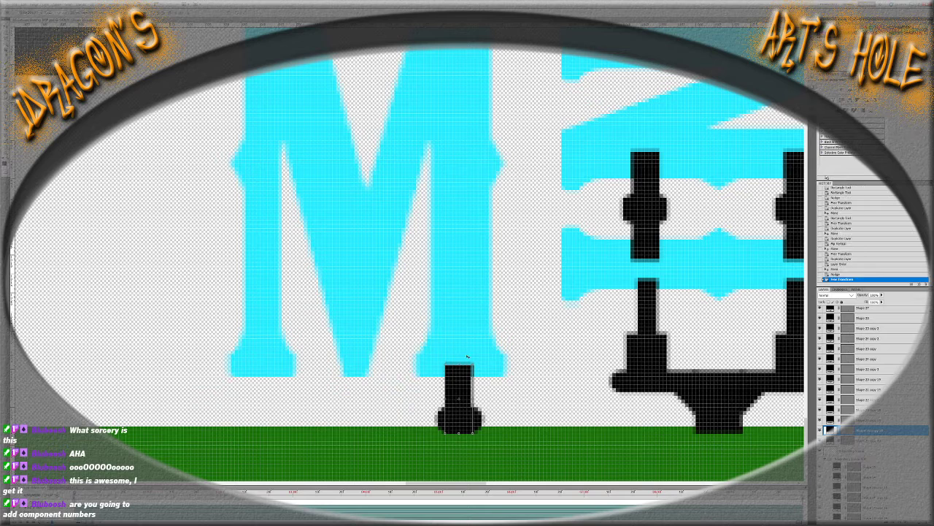
# Duplicate the shortened connector, move the copy onto the M's left leg and lower it in the layer order
pyautogui.keyDown('shift'); pyautogui.click(892, 440); pyautogui.keyUp('shift')
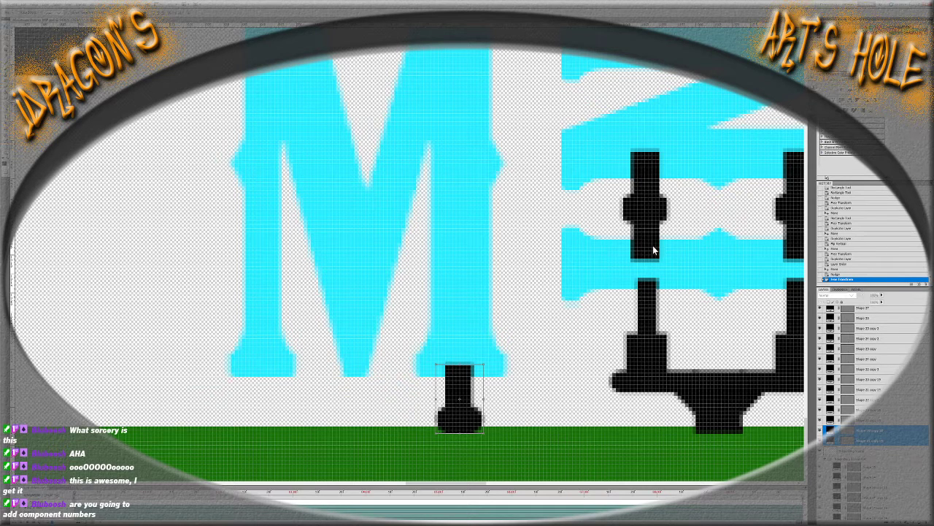
pyautogui.hotkey('ctrl', 'j')
pyautogui.moveTo(471, 418); pyautogui.dragTo(289, 113)
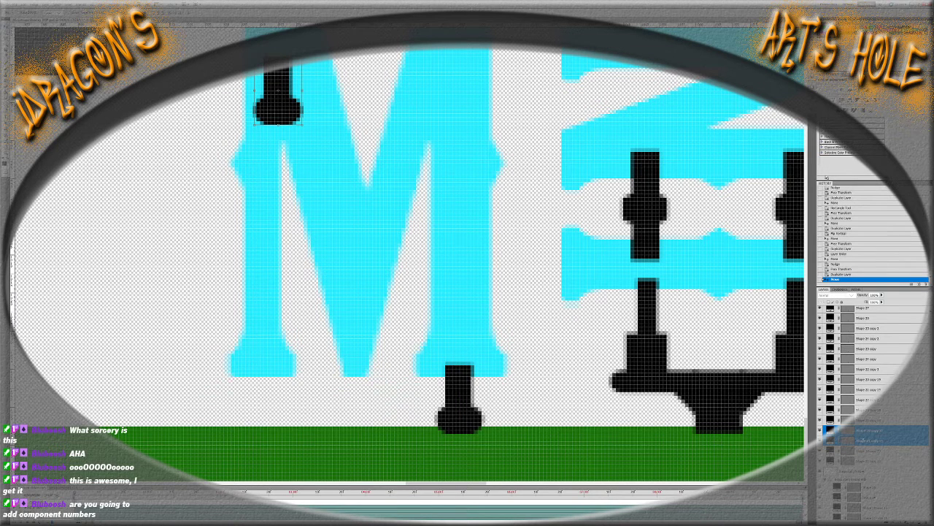
pyautogui.hotkey('ctrl', '[')
pyautogui.scroll(3, 513, 313)
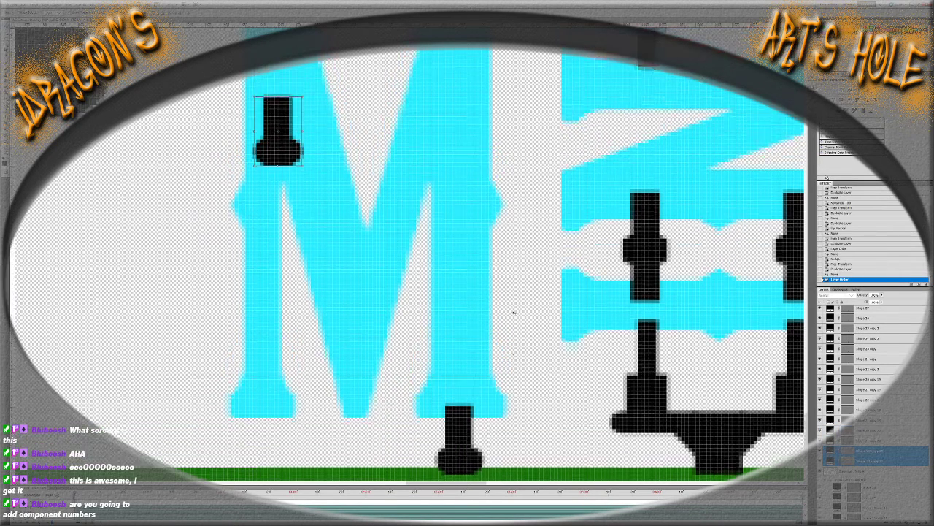
pyautogui.scroll(5, 514, 312)
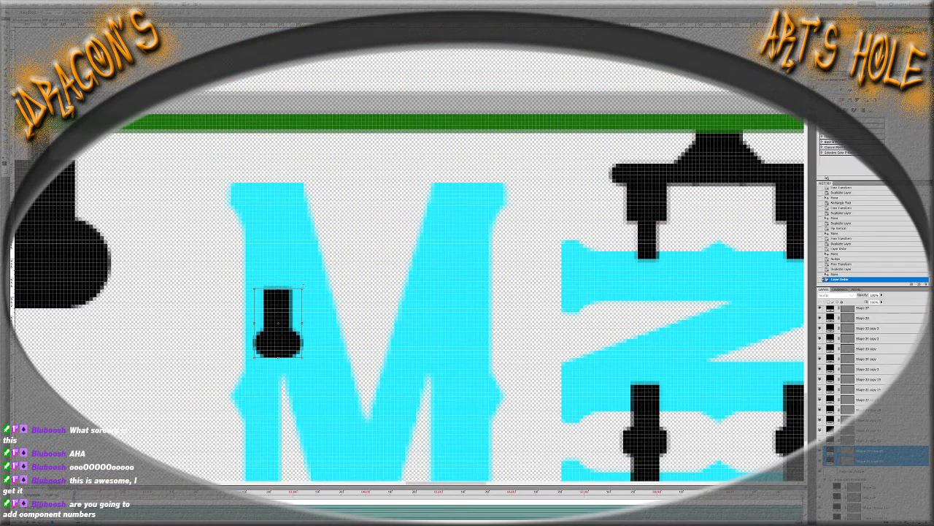
# Flip the copied connector vertically and fit it between the upper green border and the top of the M's left leg
pyautogui.moveTo(259, 359); pyautogui.dragTo(295, 295)
pyautogui.hotkey('ctrl', 'shift', 'h')
pyautogui.hotkey('ctrl', 'z')
pyautogui.hotkey('ctrl', 'shift', 'v')
pyautogui.moveTo(284, 344); pyautogui.dragTo(287, 185)
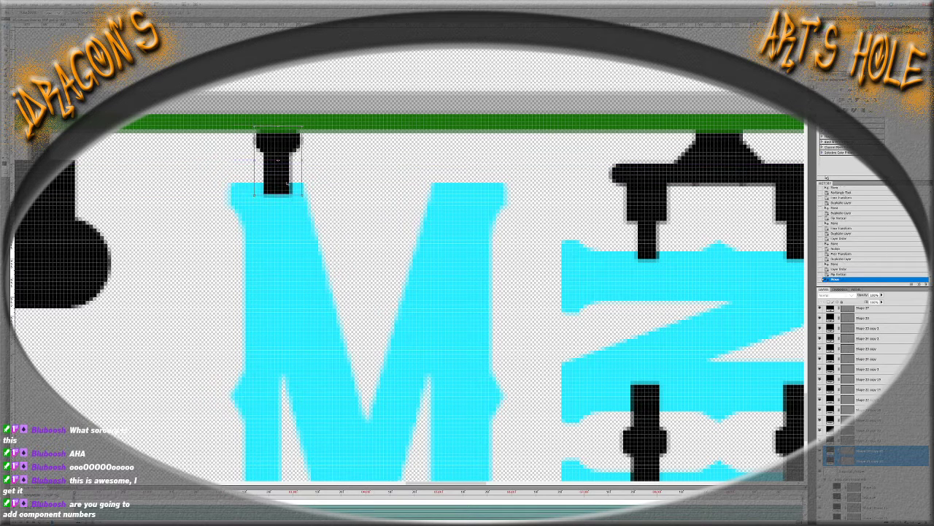
pyautogui.press('Left')
pyautogui.press('Left')
pyautogui.press('Left')
pyautogui.press('Right')
pyautogui.press('Left')
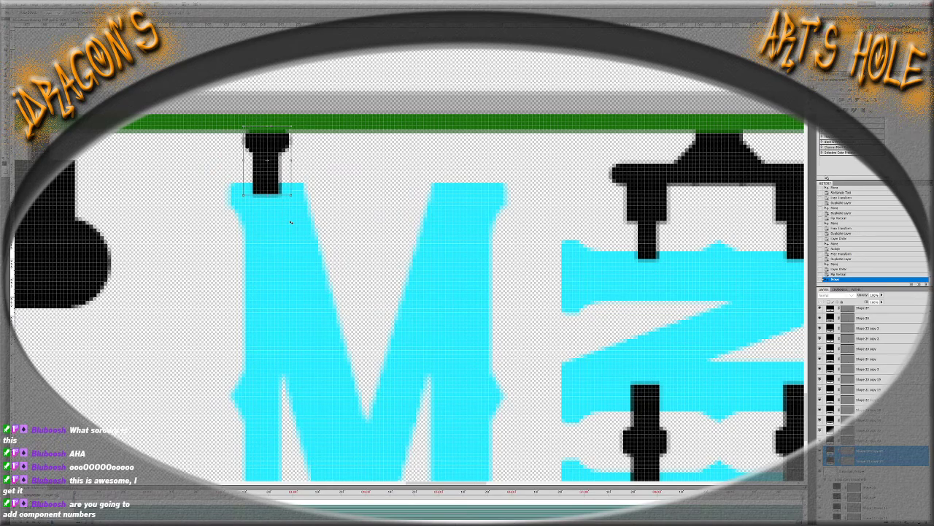
# Check both connectors of the M within the title and try nudging the upper one to the right
pyautogui.hotkey('ctrl', 'd')
pyautogui.hotkey('ctrl', '-')
pyautogui.hotkey('ctrl', '-')
pyautogui.hotkey('ctrl', '-')
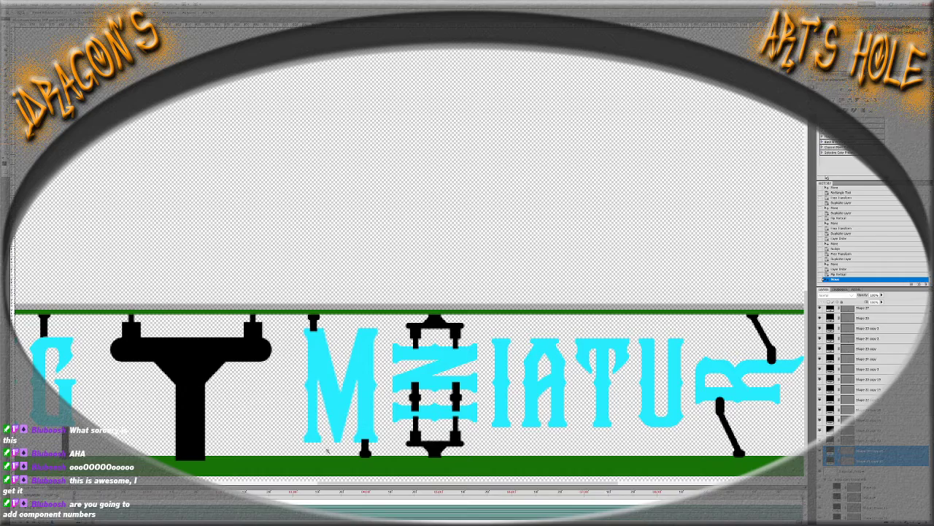
pyautogui.scroll(5, 328, 456)
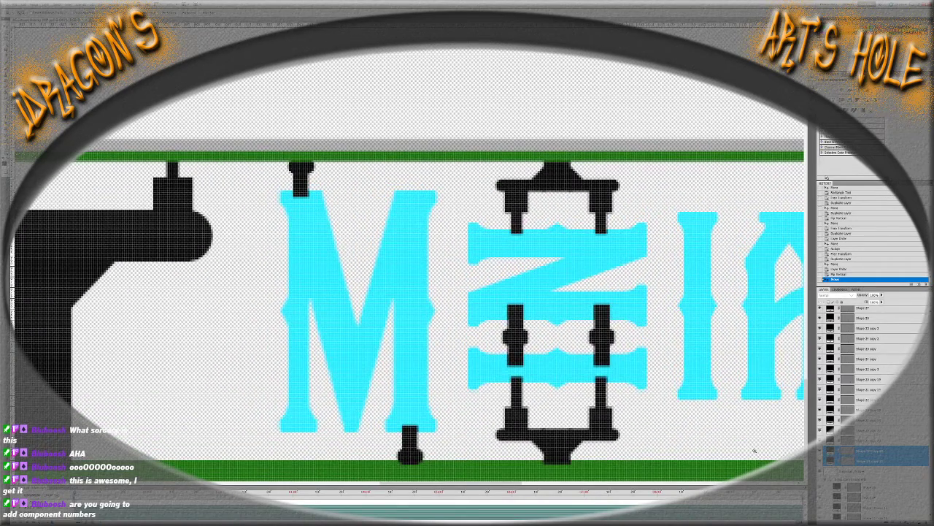
pyautogui.press('Right')
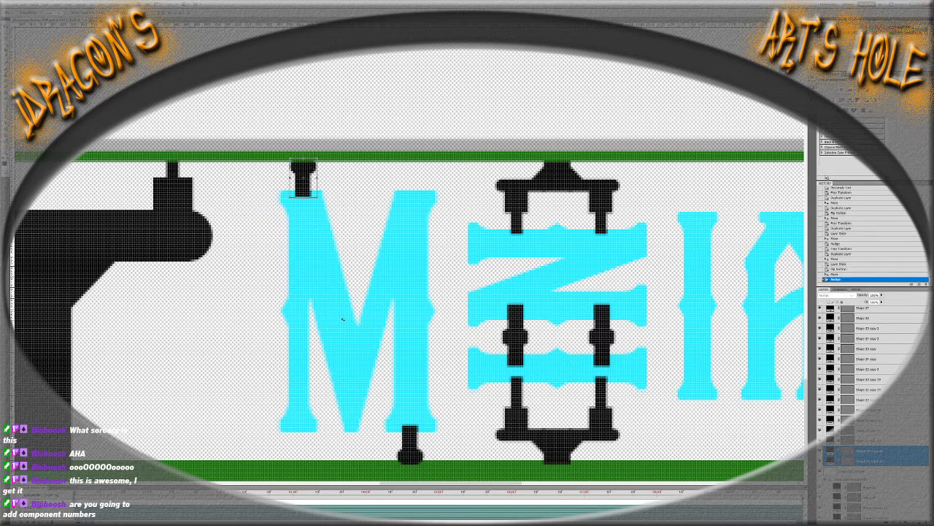
pyautogui.press('Left')
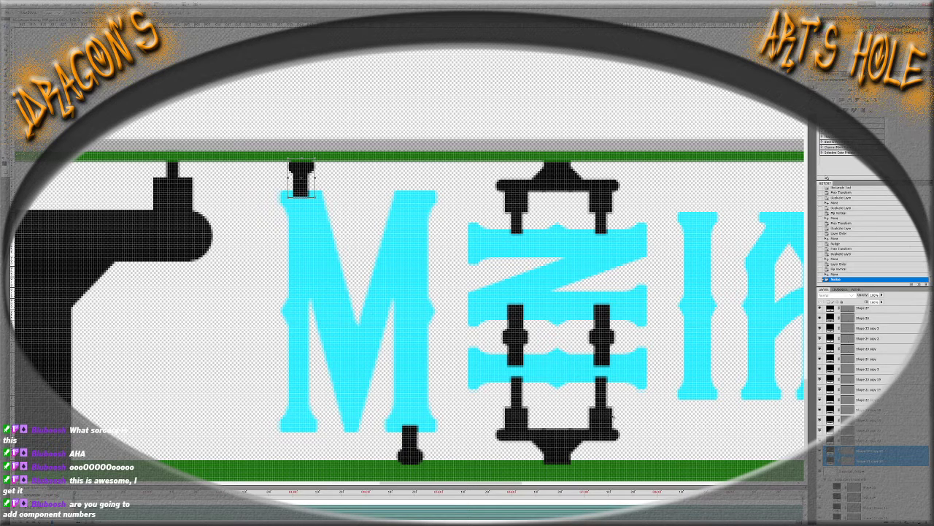
# Nudge and adjust the rounded foot of the M's lower connector to align it with the rod, then check the whole overlay
pyautogui.click(894, 459)
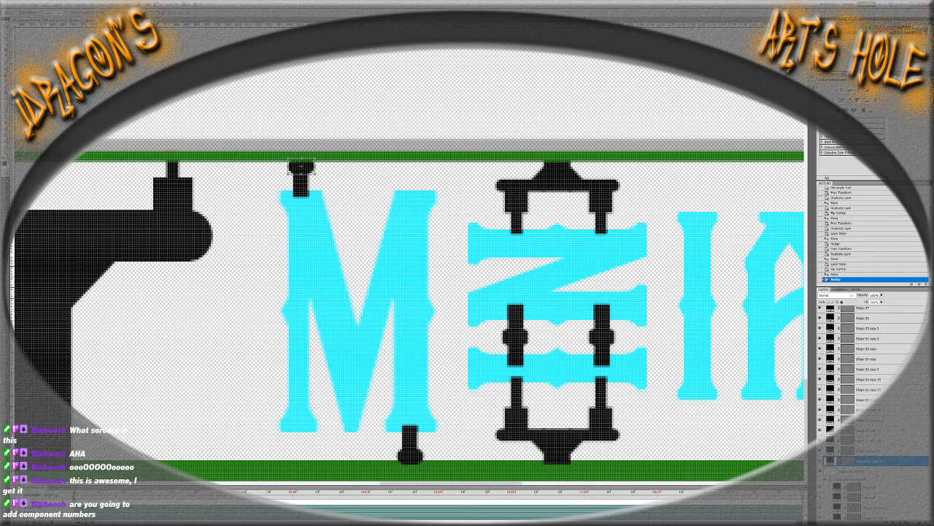
pyautogui.click(895, 440)
pyautogui.press('Left')
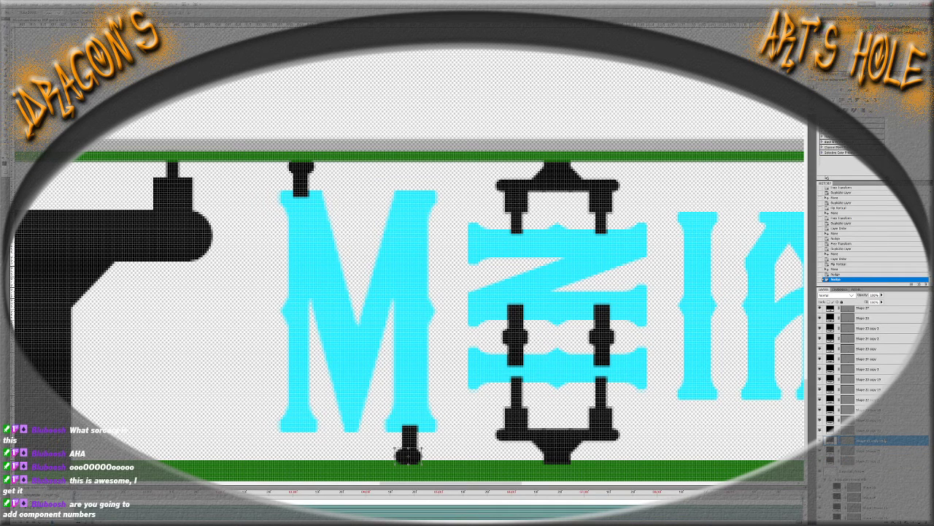
pyautogui.press('Right')
pyautogui.press('Return')
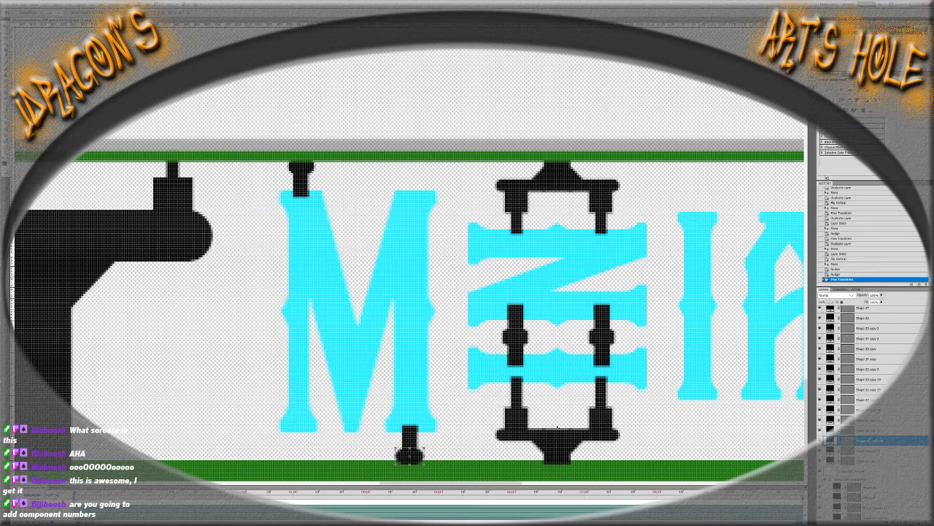
pyautogui.hotkey('alt', '[')
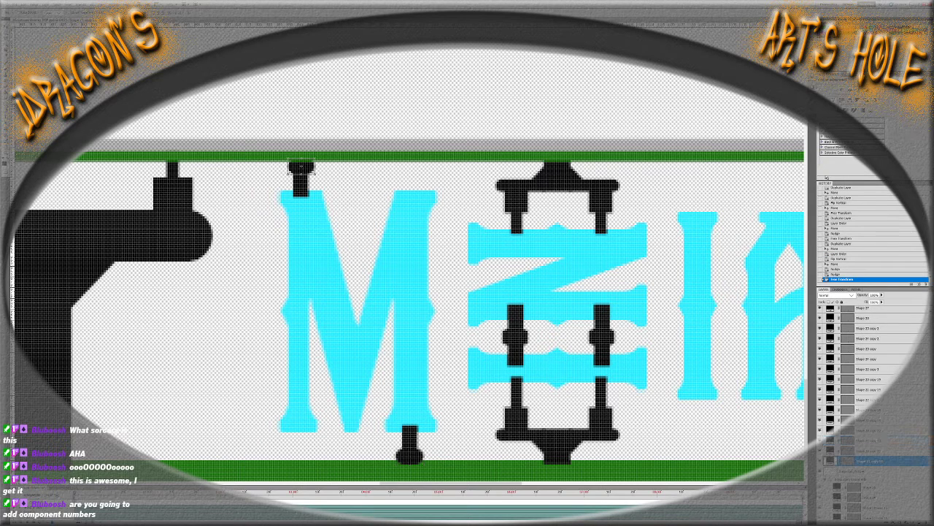
pyautogui.hotkey('ctrl', '0')
pyautogui.hotkey('ctrl', '+')
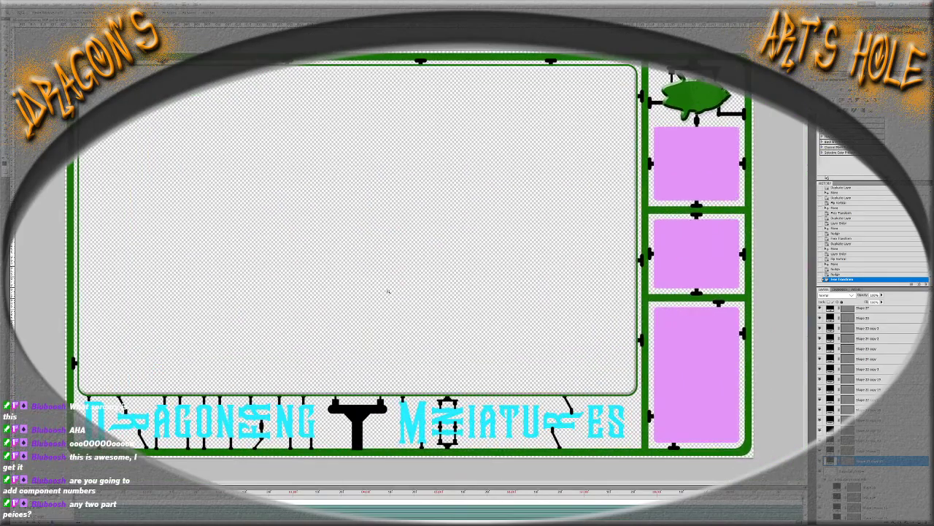
pyautogui.hotkey('ctrl', '+')
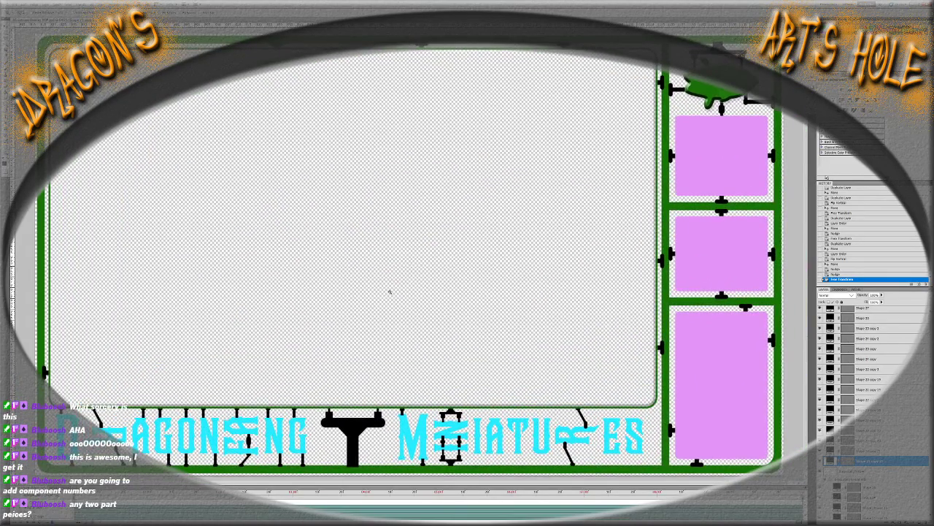
pyautogui.hotkey('ctrl', '0')
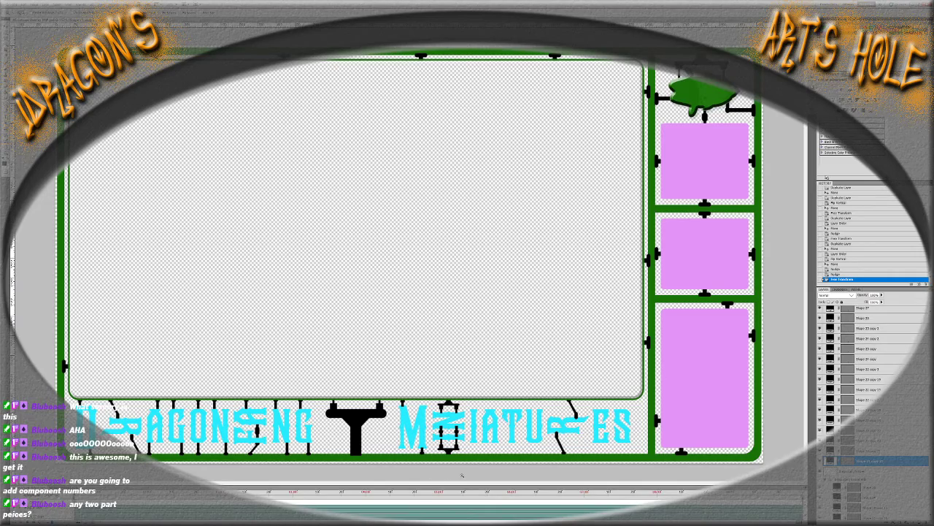
# Duplicate the M's upper connector, raise the copy in the layer order and place it above the first I in Miniatures
pyautogui.scroll(5, 462, 476)
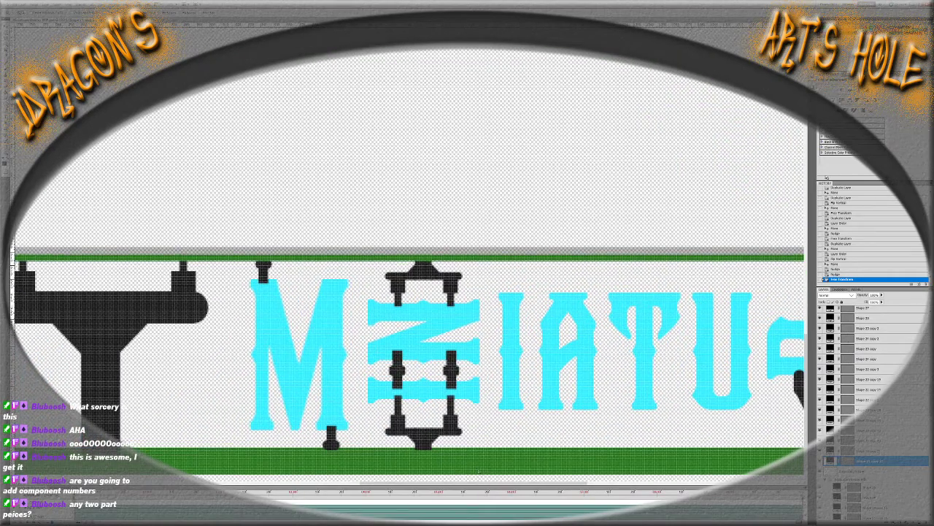
pyautogui.scroll(3, 461, 458)
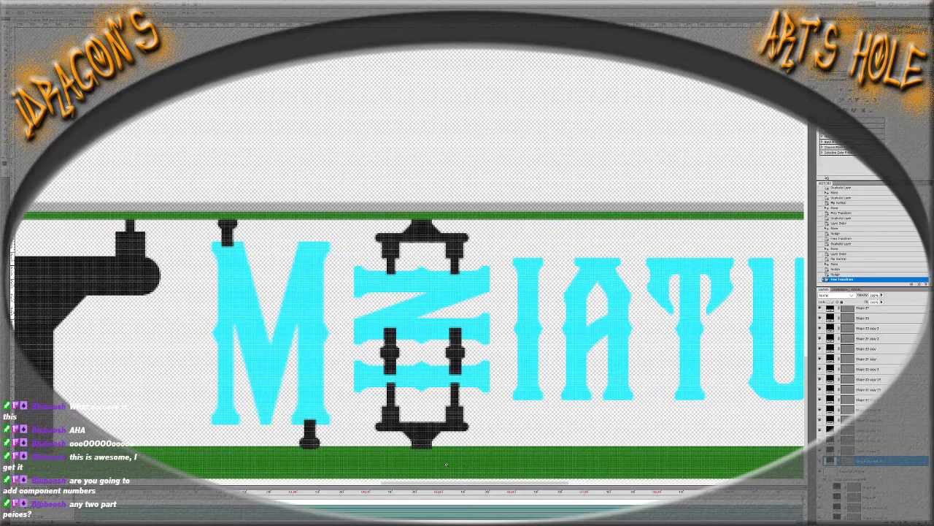
pyautogui.click(873, 451)
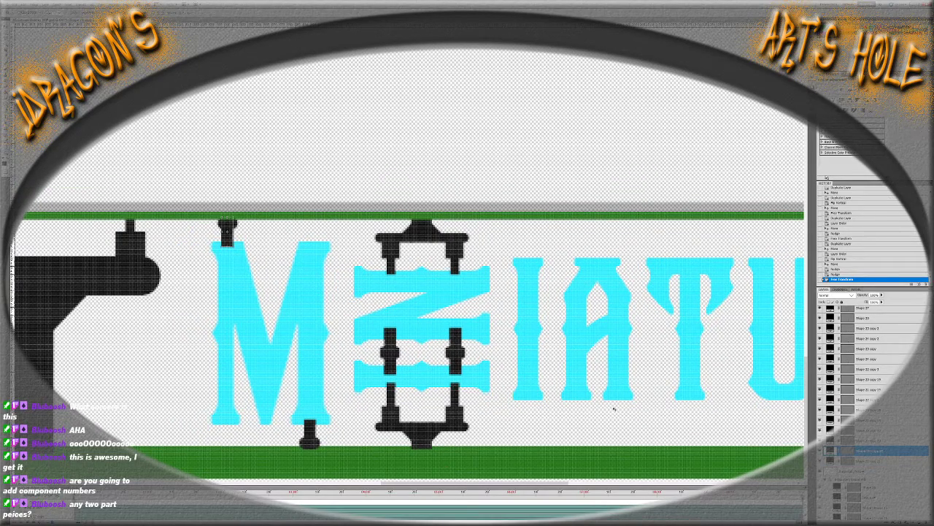
pyautogui.keyDown('shift'); pyautogui.click(898, 461); pyautogui.keyUp('shift')
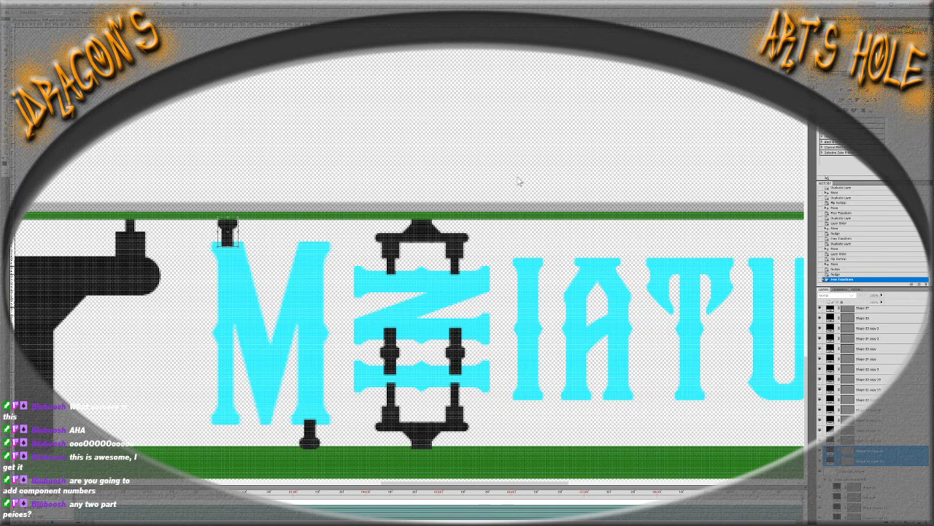
pyautogui.hotkey('ctrl', 'j')
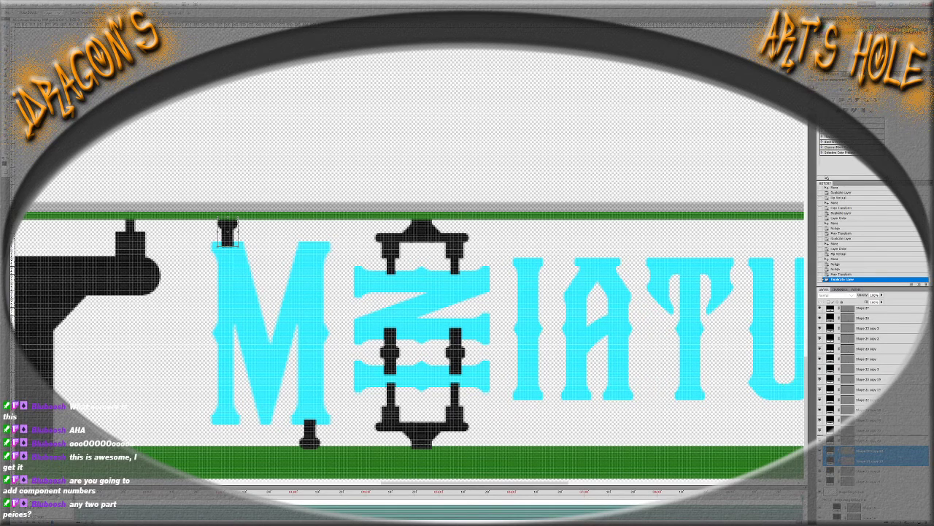
pyautogui.scroll(10, 904, 306)
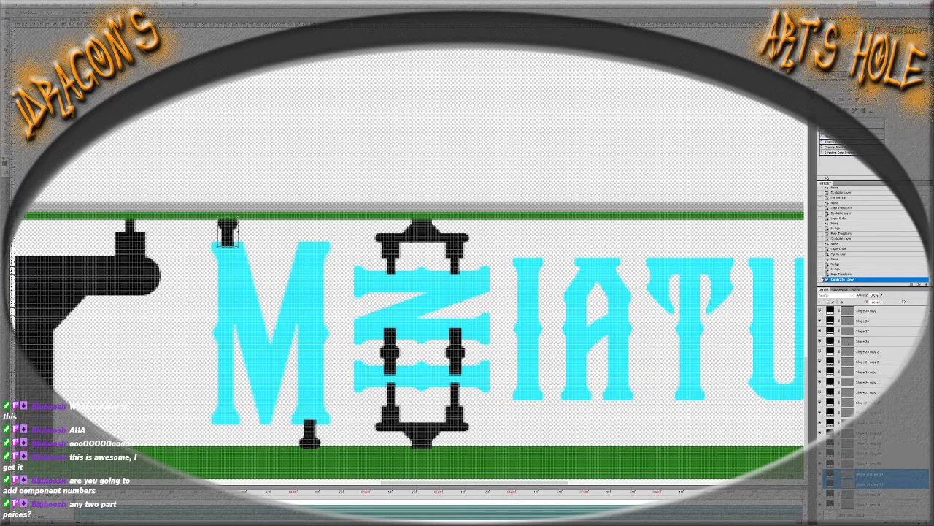
pyautogui.hotkey('ctrl', ']')
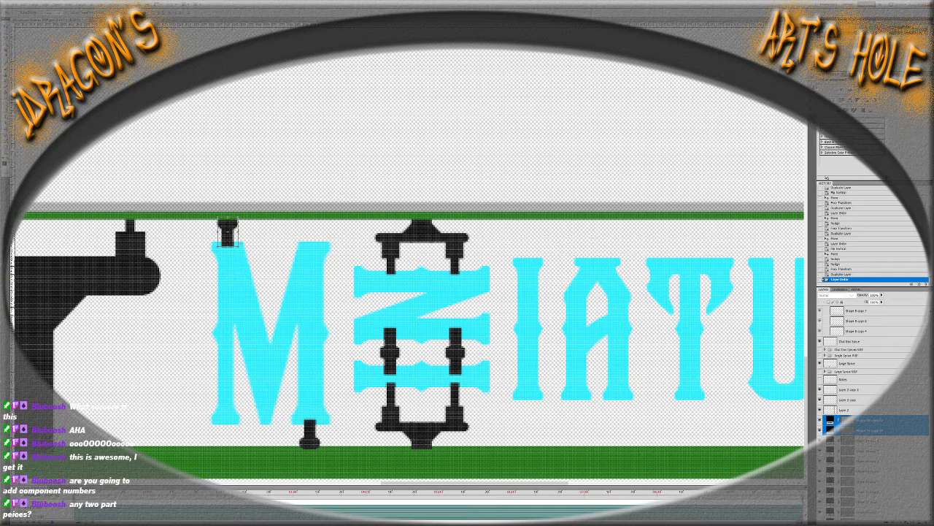
pyautogui.moveTo(227, 234); pyautogui.dragTo(527, 233)
# Duplicate the M's lower connector, raise the copy in the layer order and place it below the I
pyautogui.scroll(3, 872, 365)
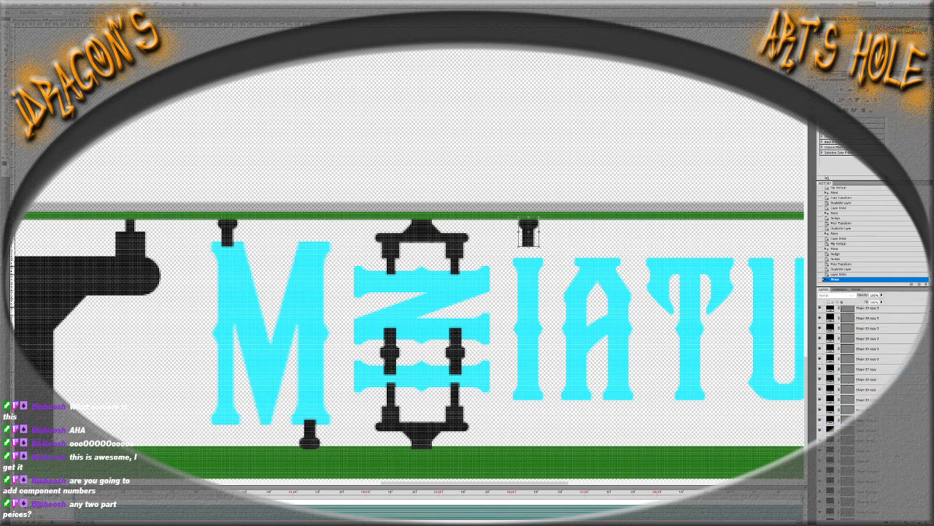
pyautogui.click(876, 480)
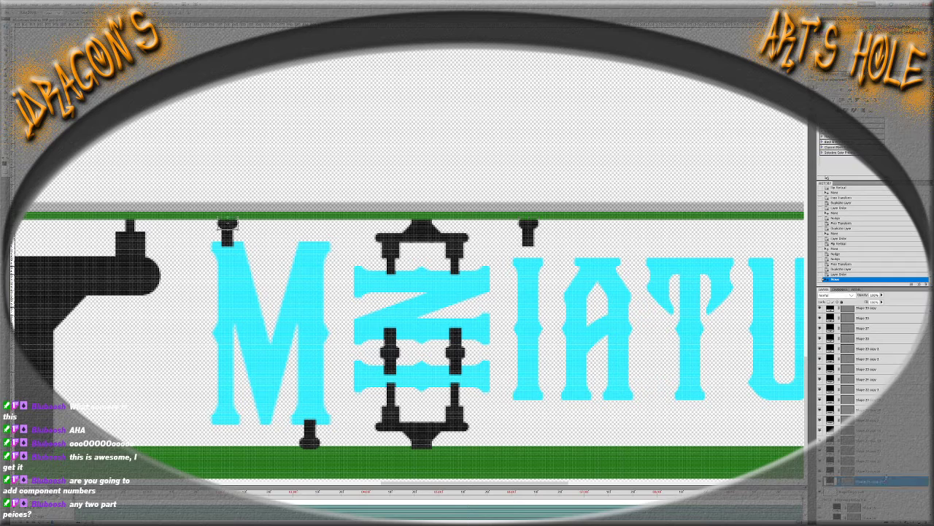
pyautogui.click(876, 460)
pyautogui.keyDown('shift'); pyautogui.click(876, 450); pyautogui.keyUp('shift')
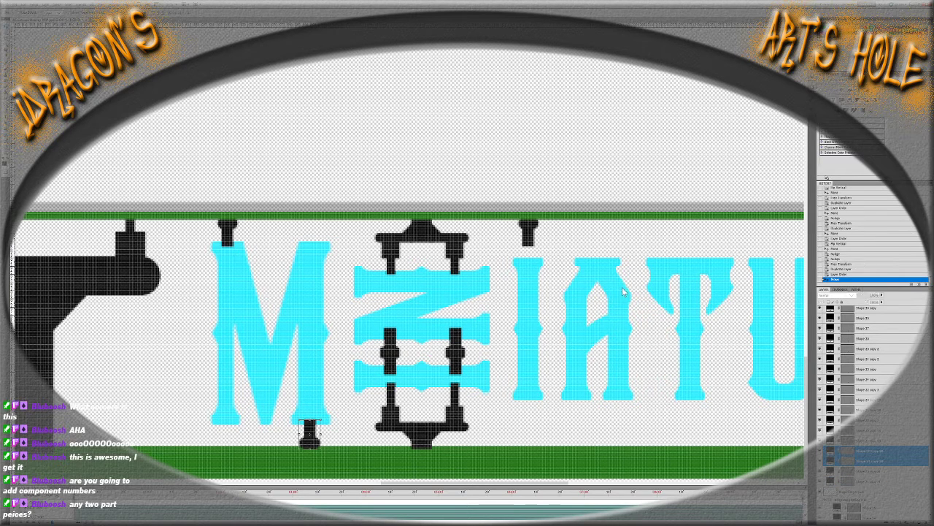
pyautogui.hotkey('ctrl', 'j')
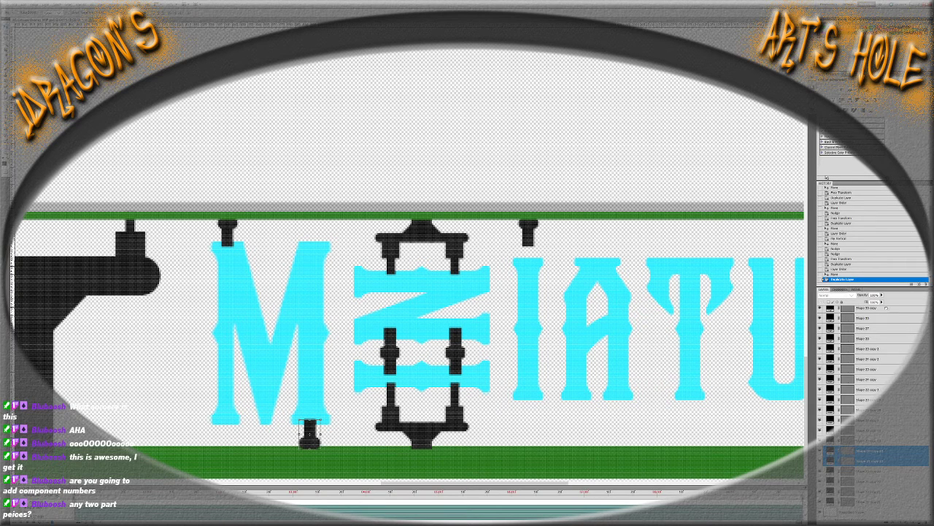
pyautogui.scroll(1, 886, 307)
pyautogui.scroll(10, 869, 394)
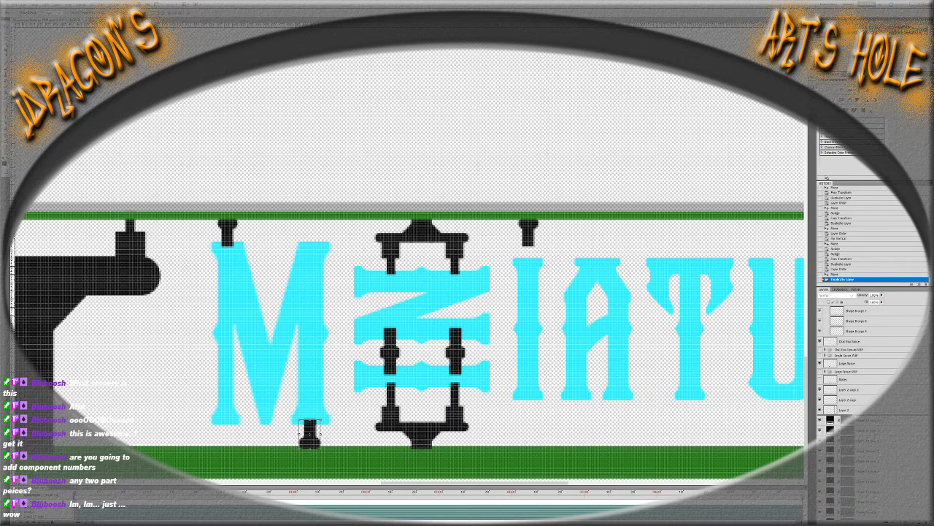
pyautogui.hotkey('ctrl', ']')
pyautogui.moveTo(310, 432); pyautogui.dragTo(528, 434)
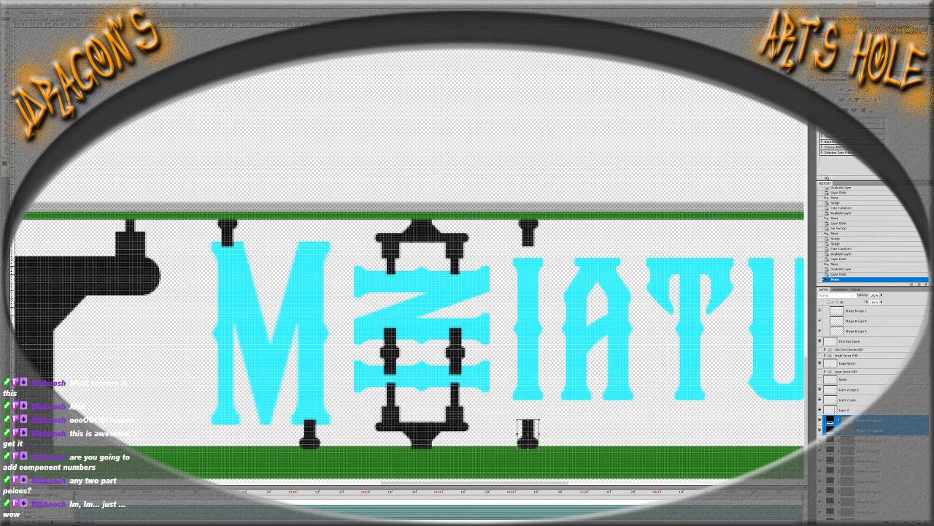
# Lengthen the rod of the connector above the I downward until it reaches just inside the letter
pyautogui.hotkey('alt', '[')
pyautogui.press('Down')
pyautogui.press('Down')
pyautogui.press('Down')
pyautogui.press('Down')
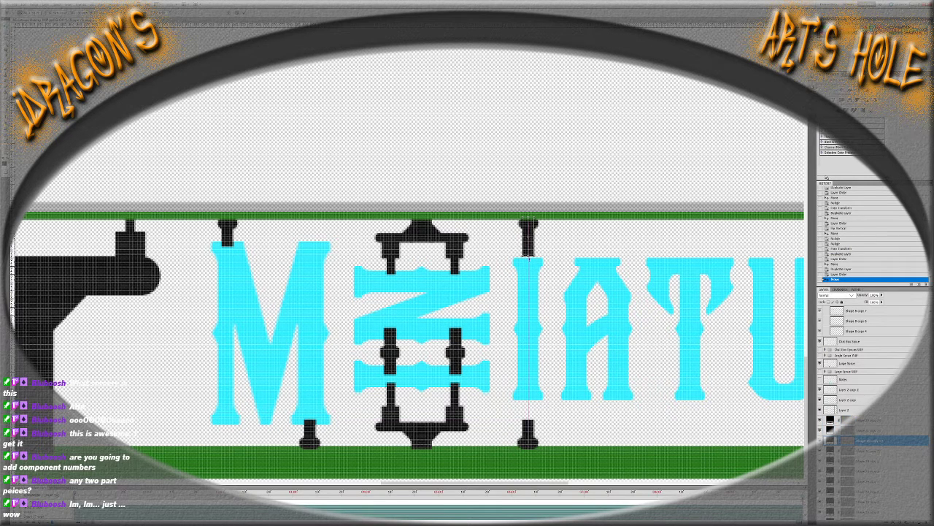
pyautogui.hotkey('ctrl', 't')
pyautogui.press('Return')
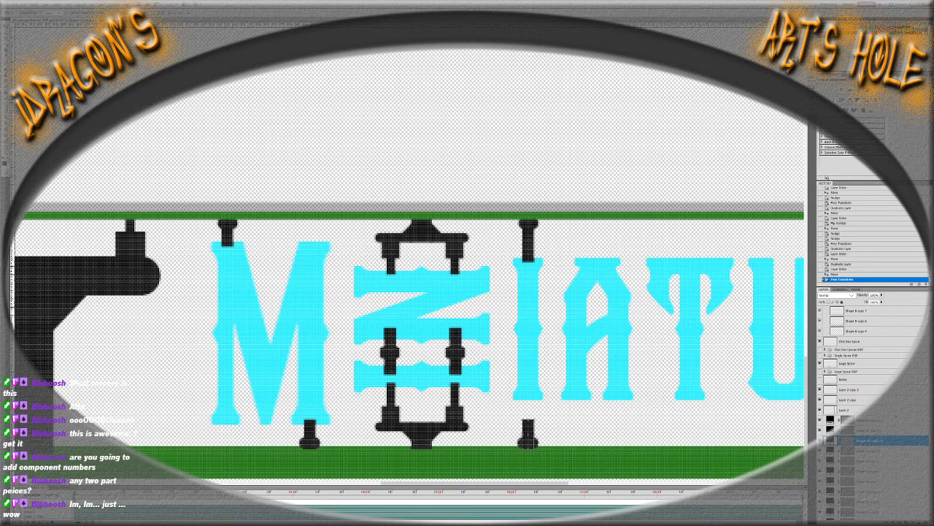
# Lengthen the rod of the connector below the I upward to meet the letter and check the result in the full overlay
pyautogui.hotkey('alt', ']')
pyautogui.hotkey('alt', ']')
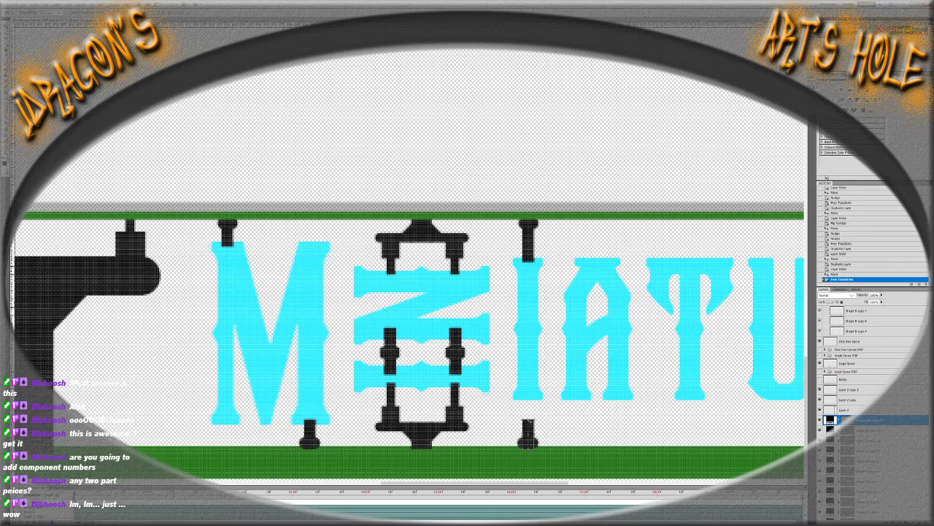
pyautogui.moveTo(526, 421); pyautogui.dragTo(529, 397)
pyautogui.hotkey('ctrl', '0')
pyautogui.hotkey('ctrl', '-')
pyautogui.hotkey('ctrl', '+')
pyautogui.hotkey('ctrl', '-')
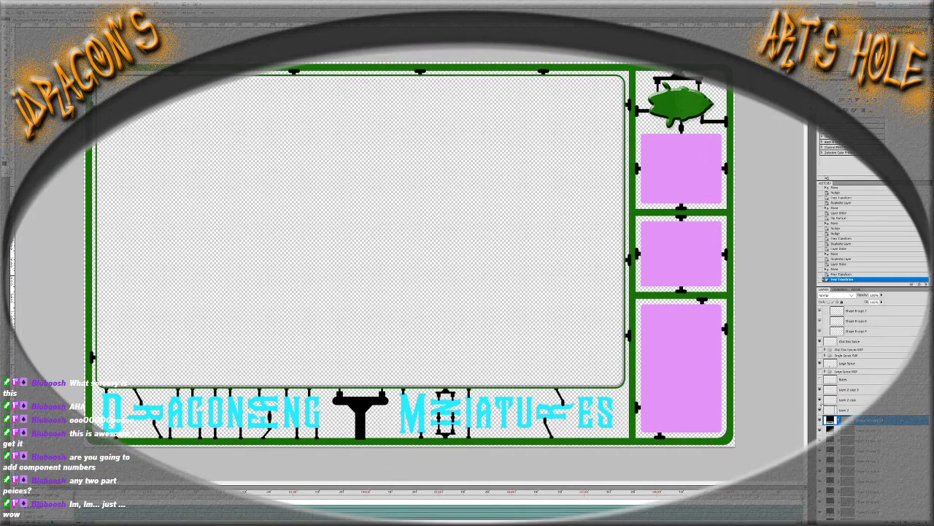
# Copy the layer style of Layer Style Template for Canvas and paste it onto the layer of black connectors around the large frame
pyautogui.scroll(-5, 879, 382)
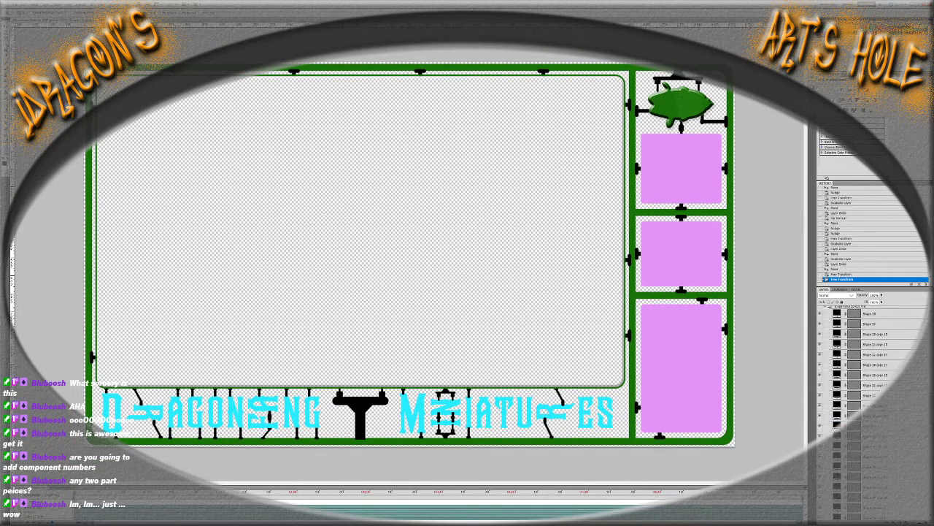
pyautogui.scroll(5, 872, 380)
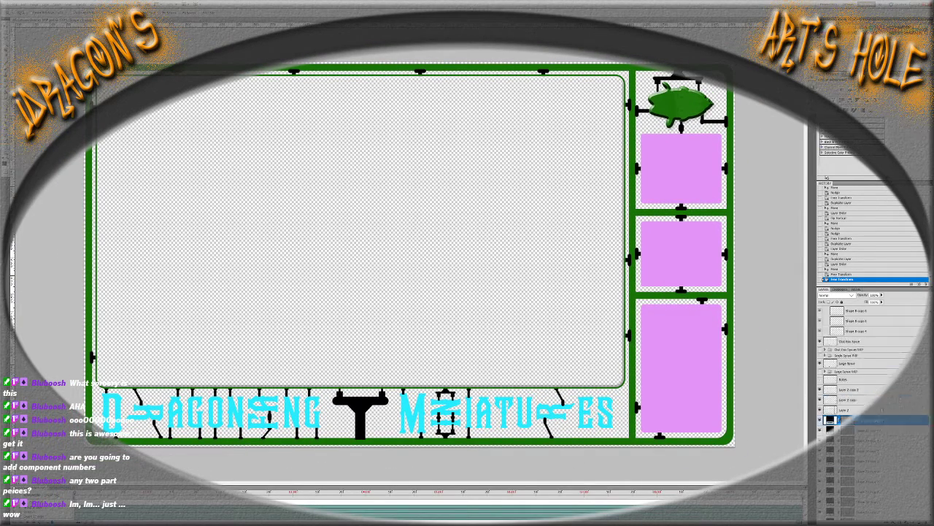
pyautogui.scroll(-3, 834, 358)
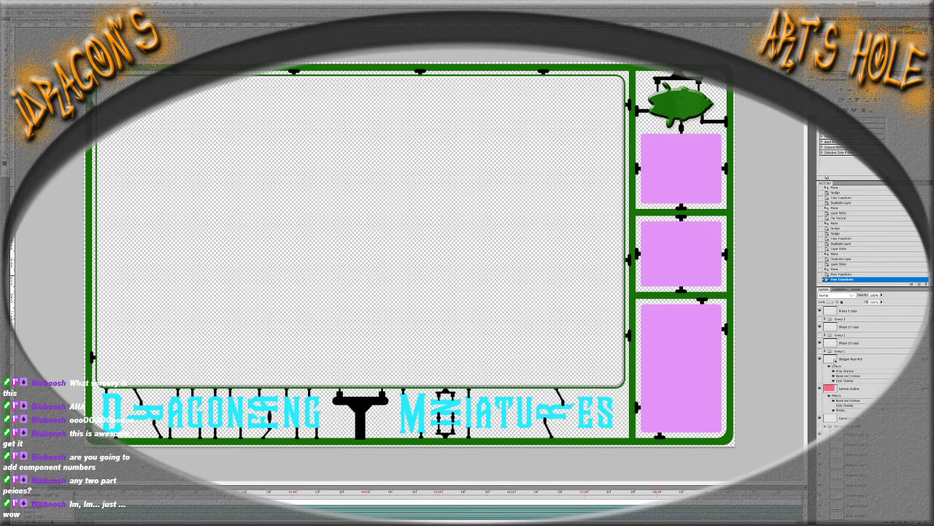
pyautogui.click(878, 419)
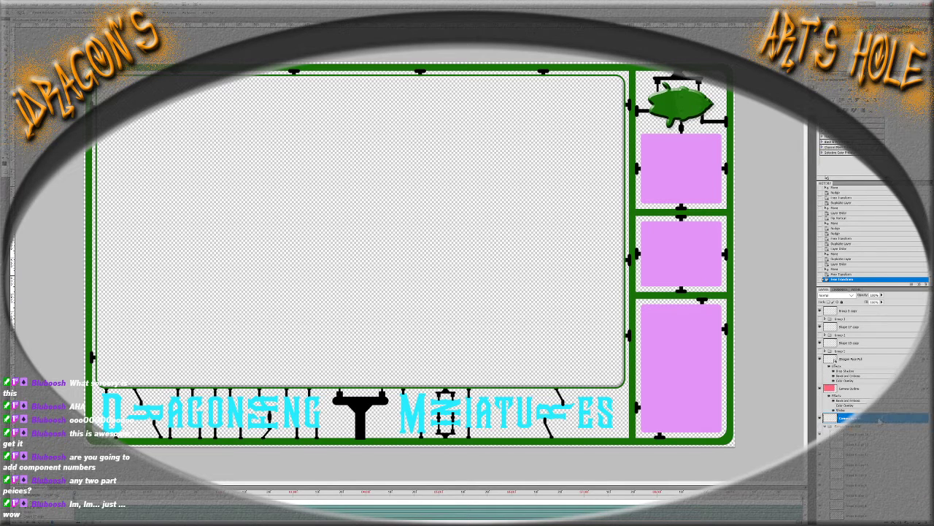
pyautogui.scroll(-5, 835, 360)
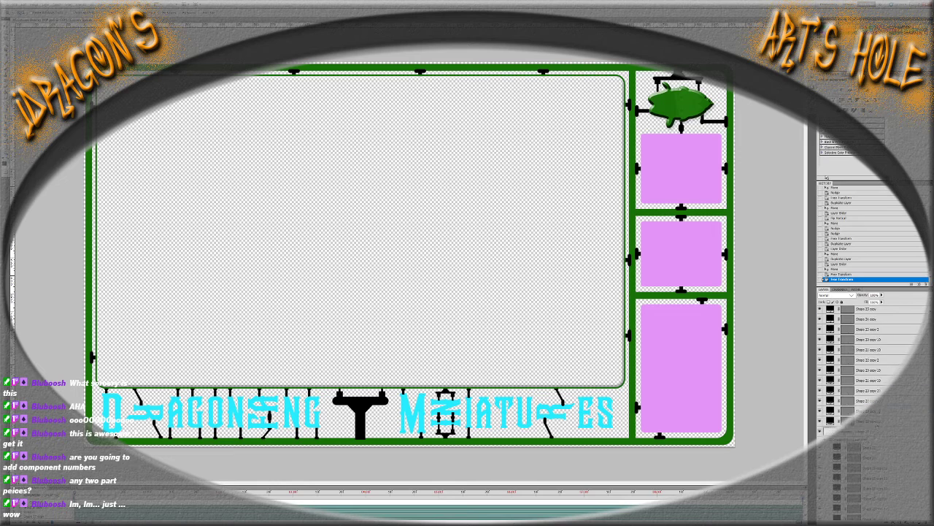
pyautogui.scroll(-5, 865, 405)
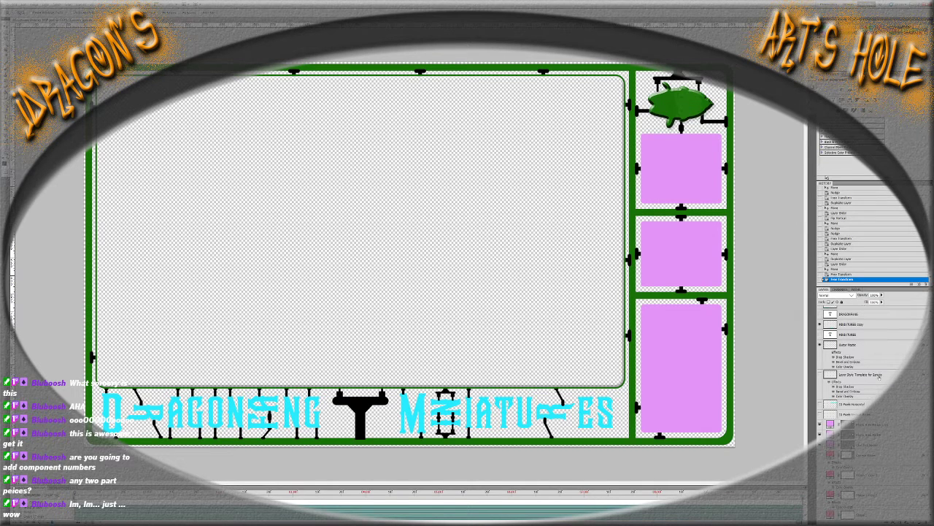
pyautogui.click(879, 376)
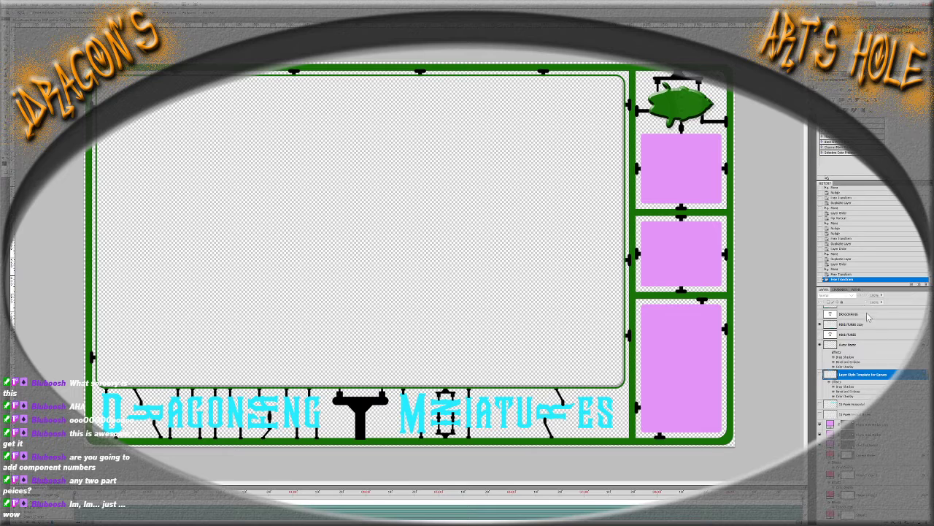
pyautogui.scroll(-5, 835, 360)
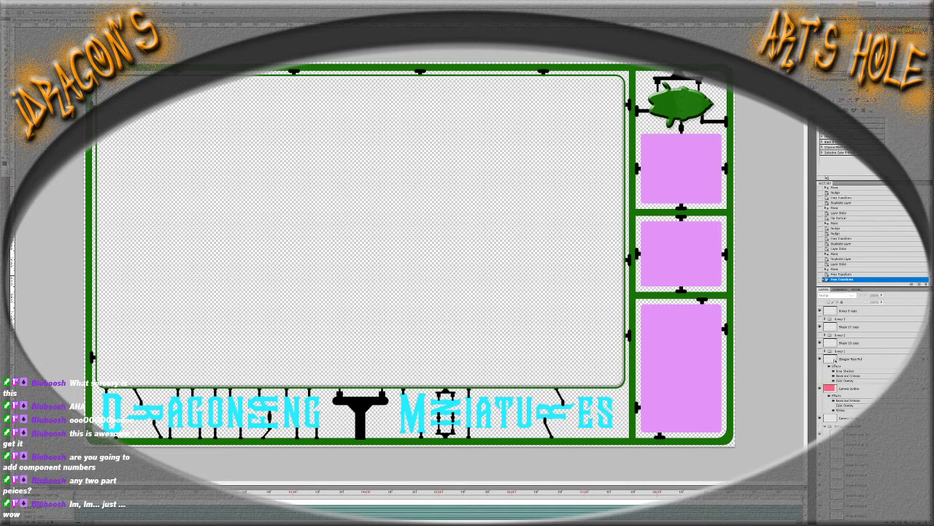
pyautogui.click(868, 418)
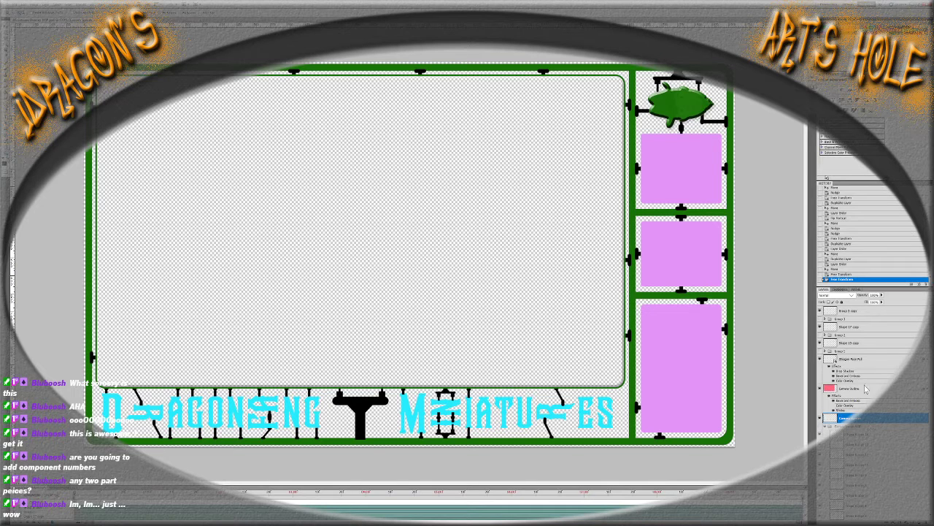
pyautogui.hotkey('ctrl', 'v')
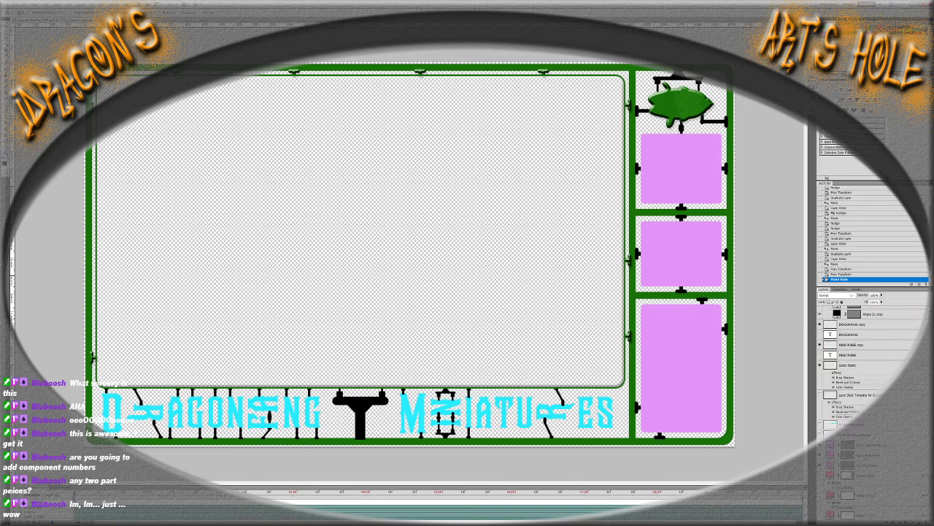
pyautogui.click(868, 376)
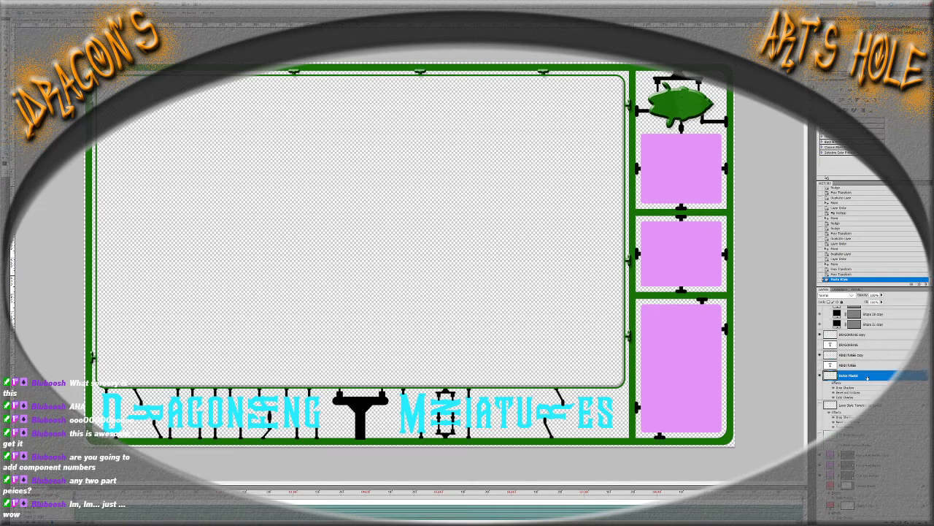
# Enable the layer effects on the layer of black connectors around the large frame and inspect an upper connector up close
pyautogui.click(829, 383)
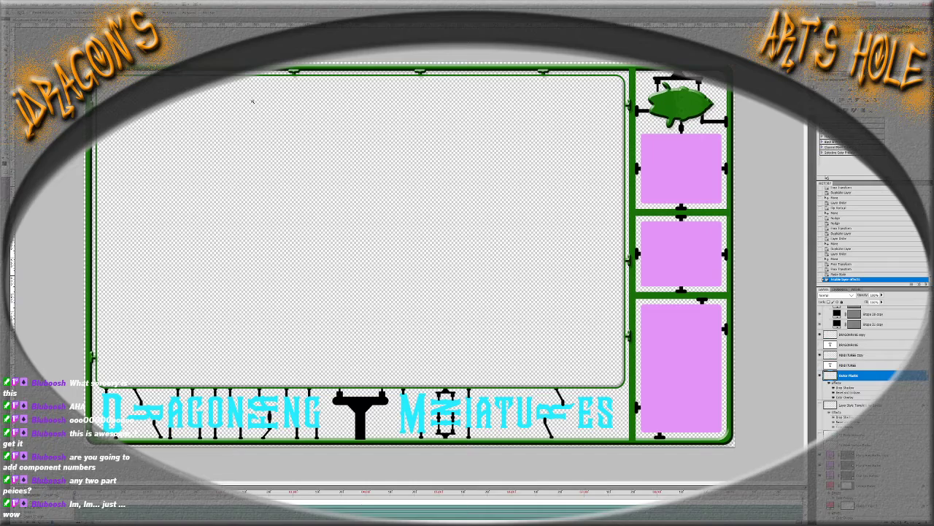
pyautogui.click(288, 82)
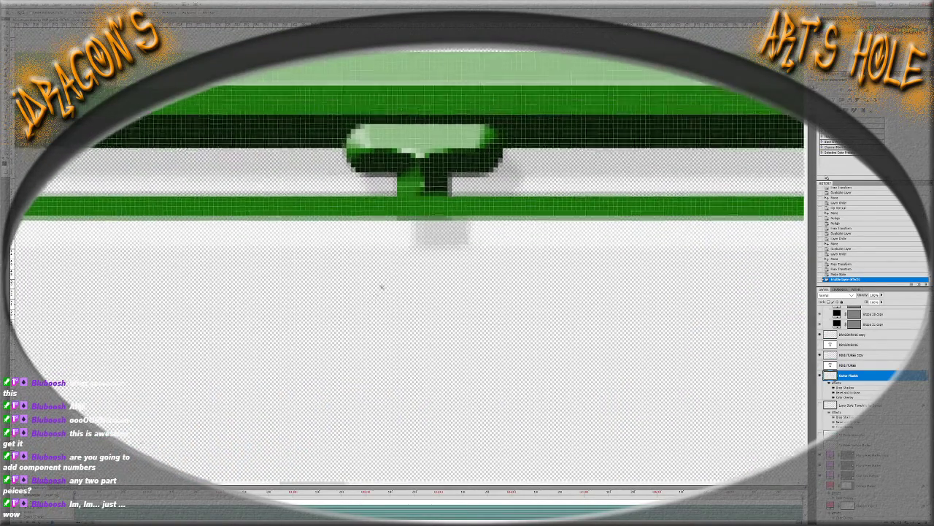
pyautogui.keyDown('alt'); pyautogui.click(364, 291); pyautogui.keyUp('alt')
pyautogui.keyDown('alt'); pyautogui.click(364, 291); pyautogui.keyUp('alt')
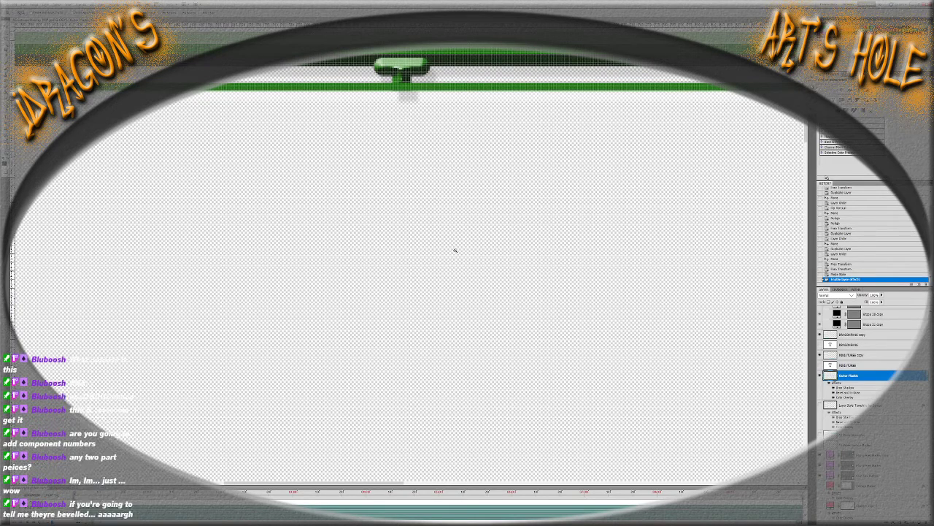
pyautogui.hotkey('ctrl', '0')
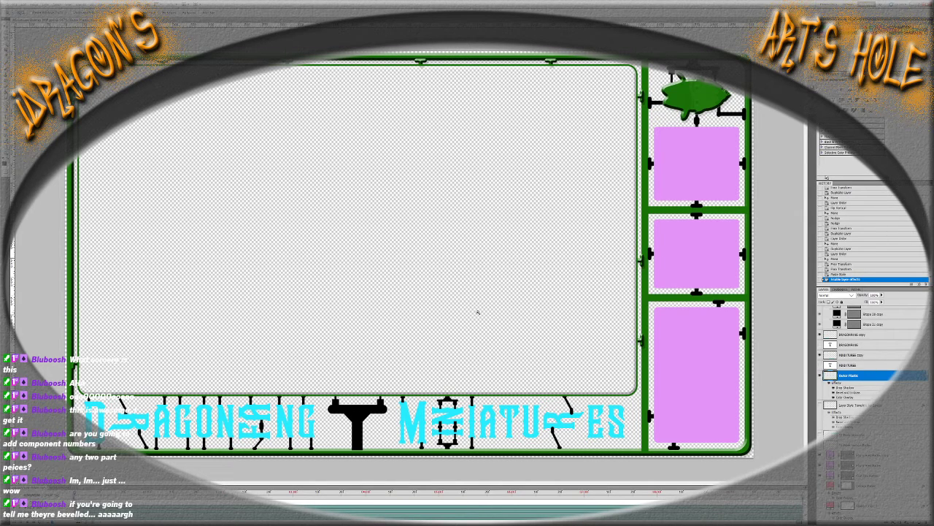
# Undo enabling the layer effects and pasting the layer style onto the large frame's connectors
pyautogui.hotkey('ctrl', 'z')
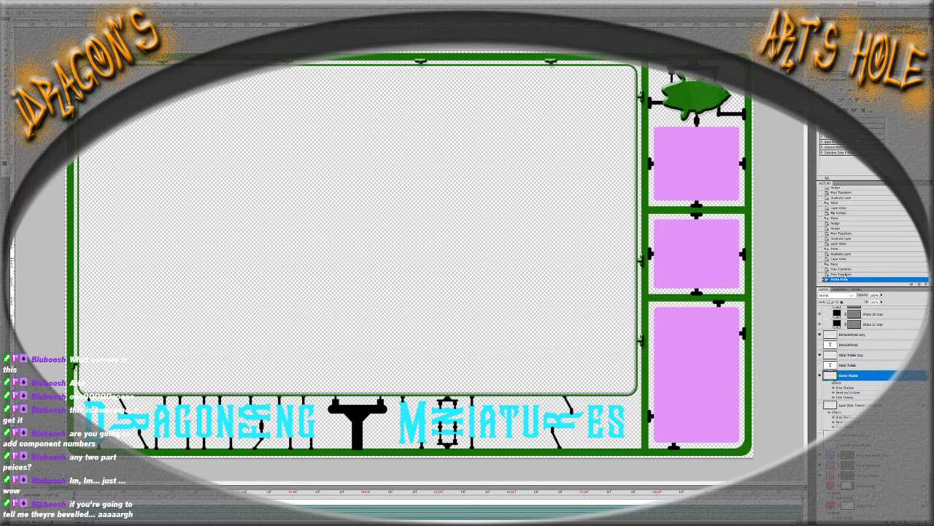
pyautogui.hotkey('ctrl', 'alt', 'z')
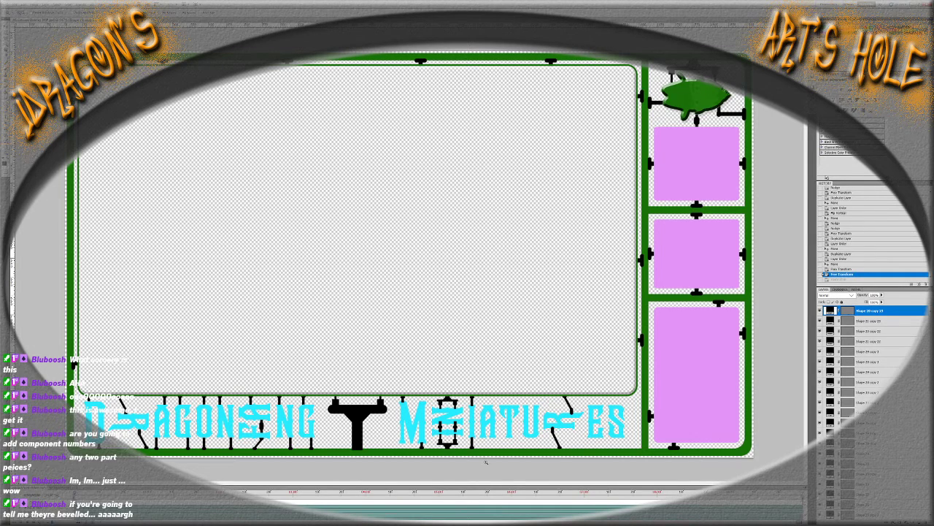
# Duplicate the connector below the I in Miniatures, both rod and foot, and place the copy under the A's right leg
pyautogui.scroll(3, 474, 438)
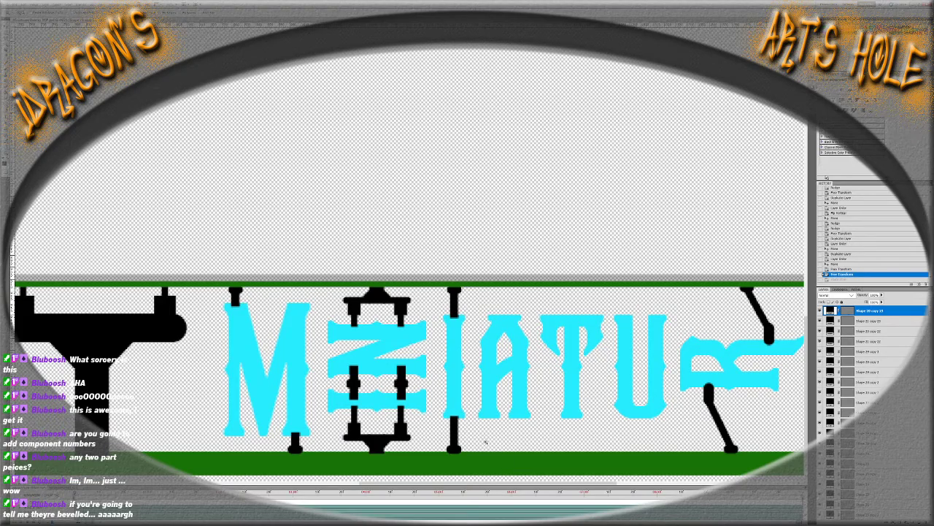
pyautogui.scroll(3, 504, 458)
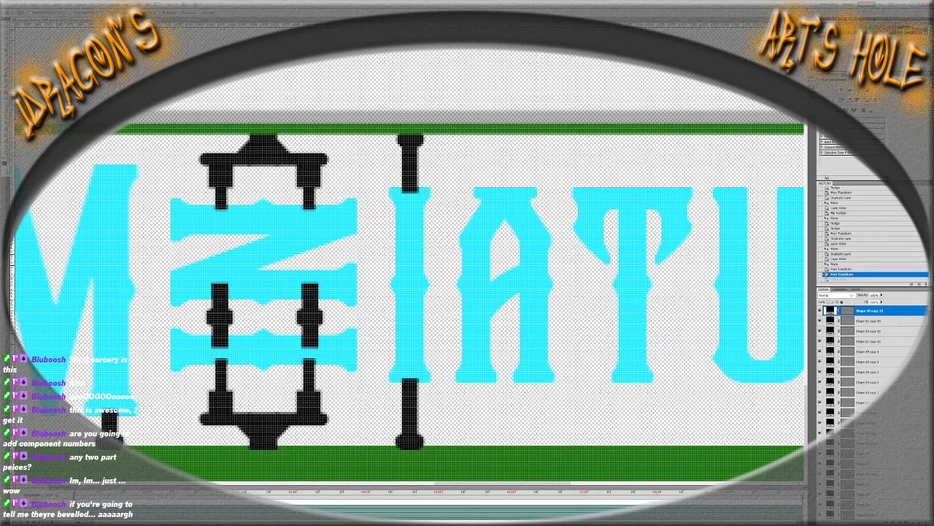
pyautogui.scroll(2, 888, 366)
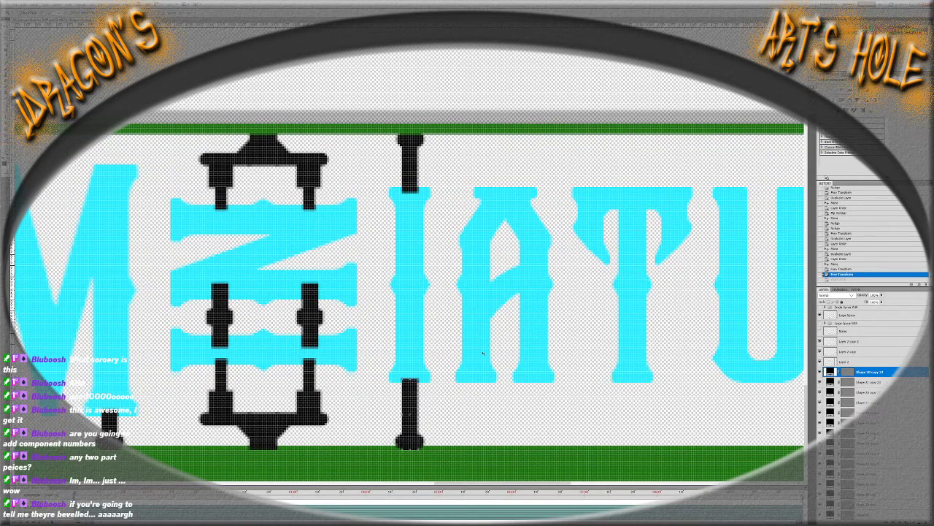
pyautogui.click(409, 439)
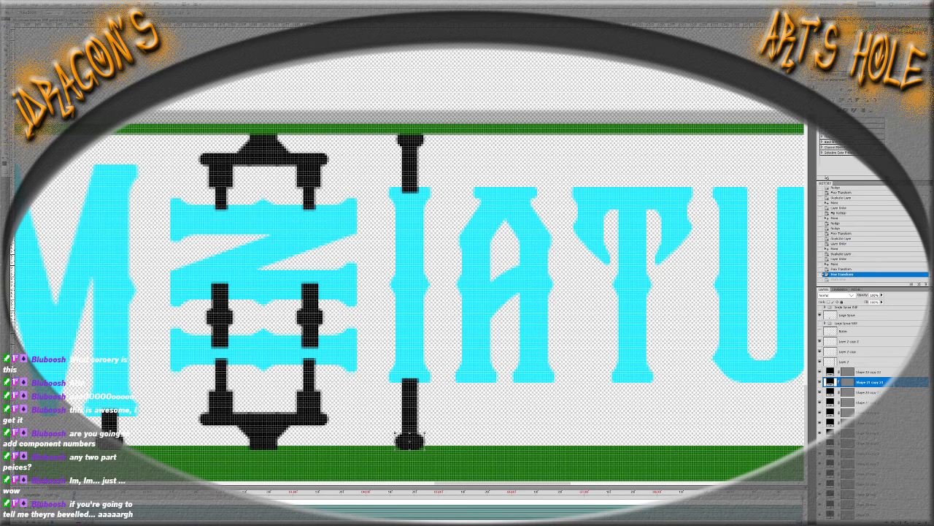
pyautogui.keyDown('shift'); pyautogui.click(892, 372); pyautogui.keyUp('shift')
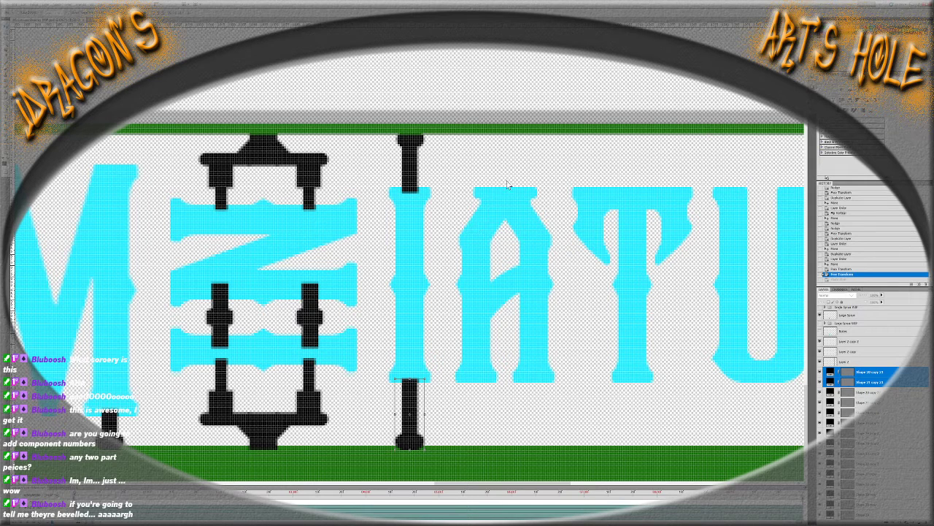
pyautogui.hotkey('ctrl', 'j')
pyautogui.moveTo(420, 420); pyautogui.dragTo(545, 440)
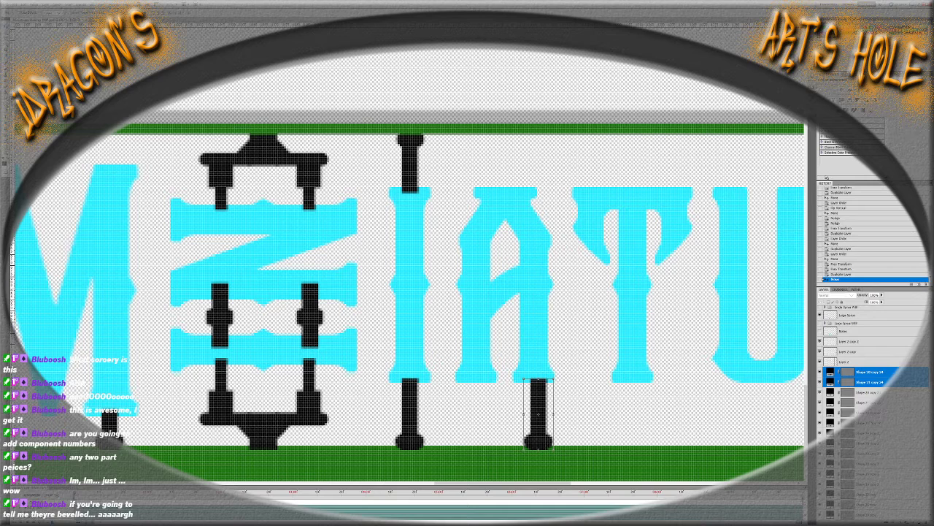
# Duplicate the connector above the I, raise the copy in the layer order and place it above the left part of the A's top
pyautogui.click(409, 439)
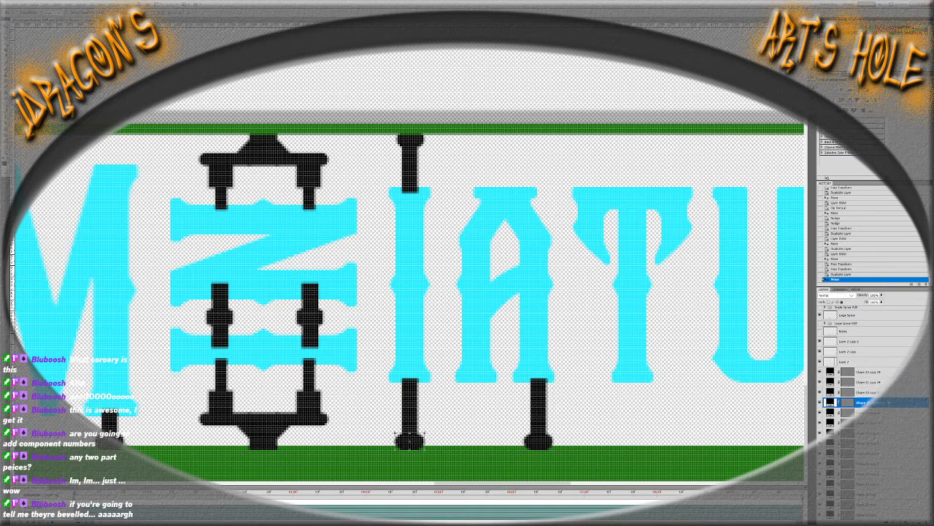
pyautogui.click(407, 141)
pyautogui.keyDown('shift'); pyautogui.click(409, 150); pyautogui.keyUp('shift')
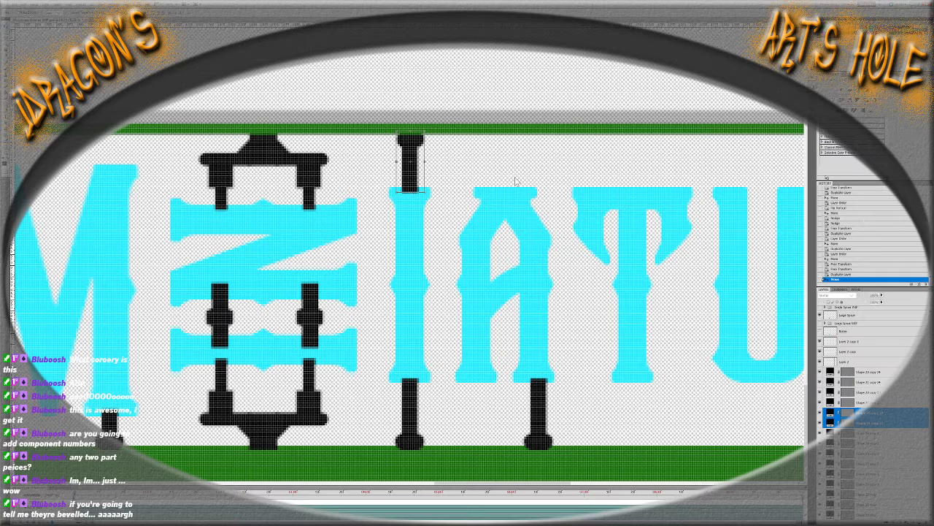
pyautogui.hotkey('ctrl', 'j')
pyautogui.moveTo(869, 417); pyautogui.dragTo(891, 373)
pyautogui.moveTo(407, 166); pyautogui.dragTo(492, 187)
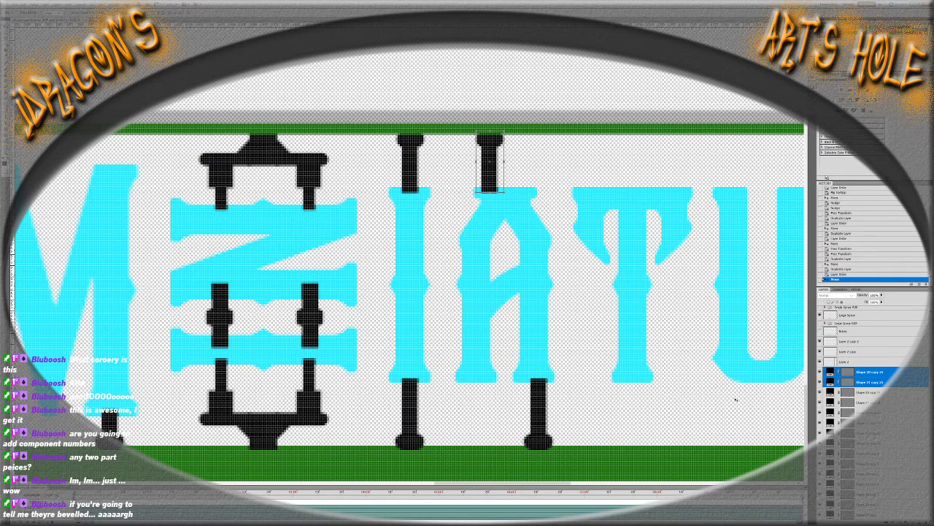
# Examine the connector placement along the Dragonsing and Miniatures titles, both up close and in the full overlay
pyautogui.moveTo(501, 488); pyautogui.dragTo(534, 491)
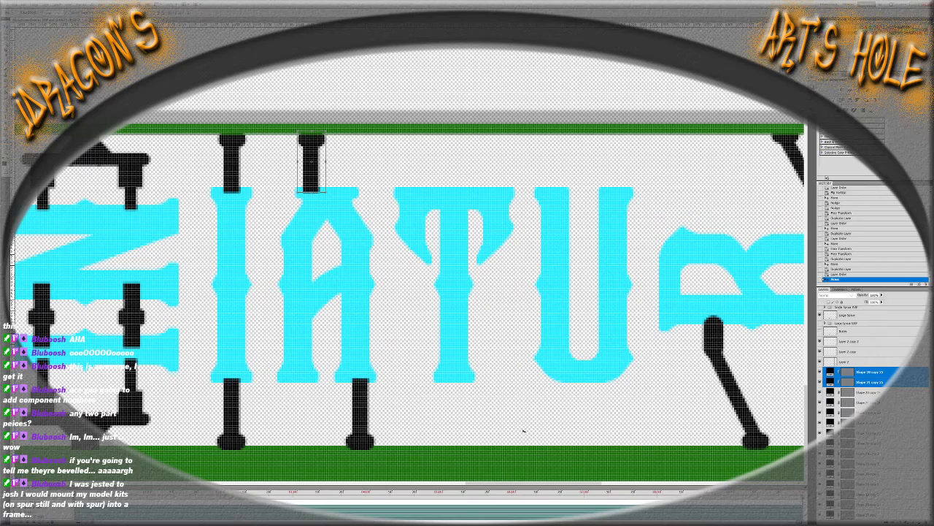
pyautogui.press('Return')
pyautogui.scroll(-1, 429, 423)
pyautogui.scroll(-1, 420, 427)
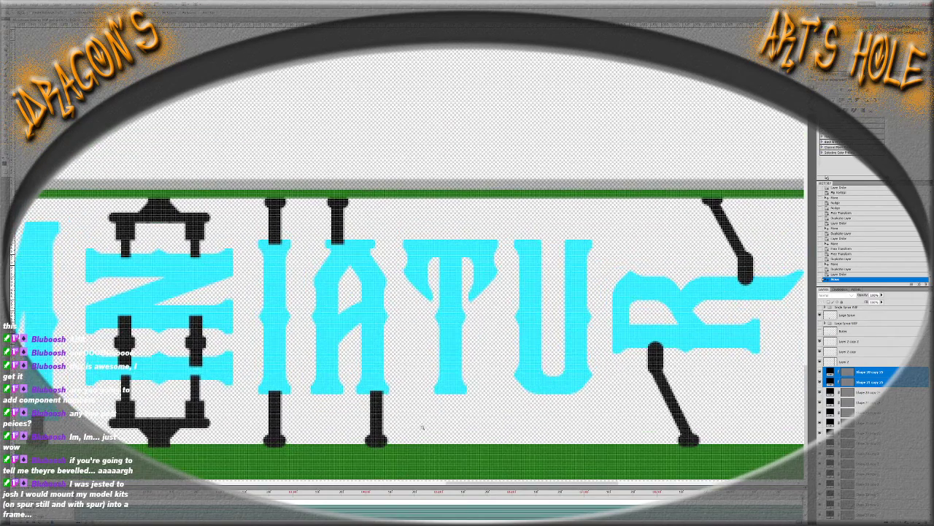
pyautogui.scroll(2, 423, 427)
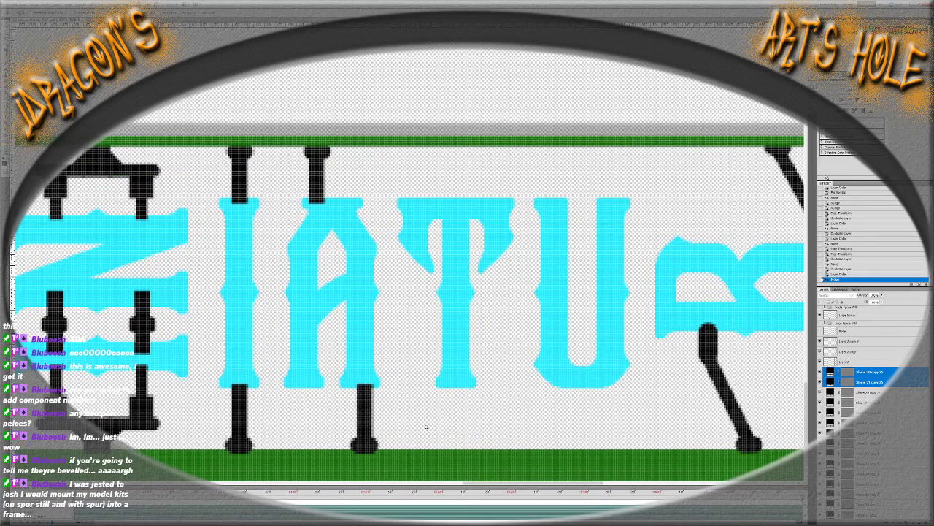
pyautogui.scroll(-5, 426, 427)
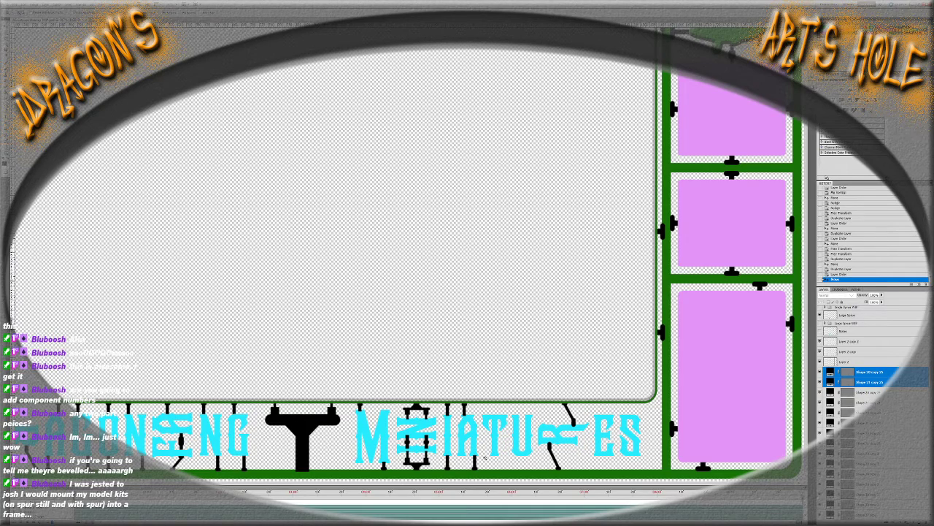
pyautogui.moveTo(485, 458); pyautogui.dragTo(477, 462)
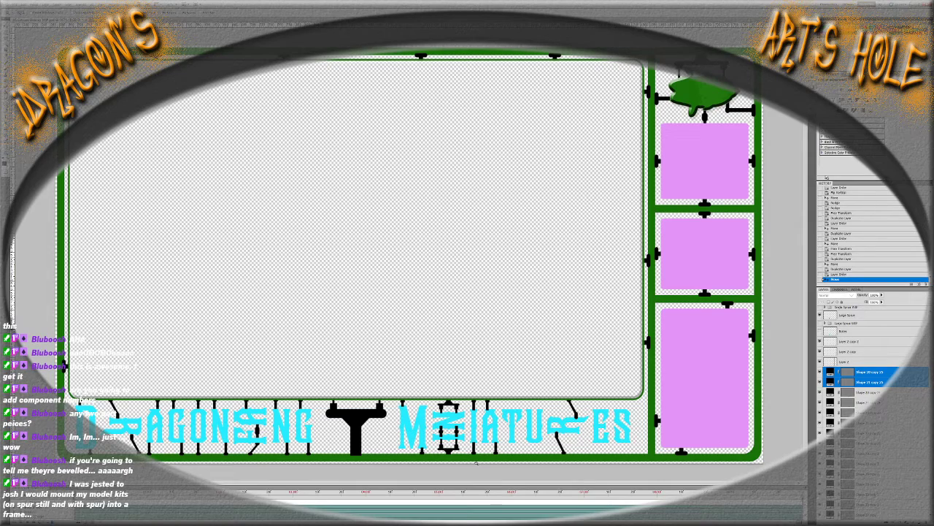
pyautogui.click(476, 462)
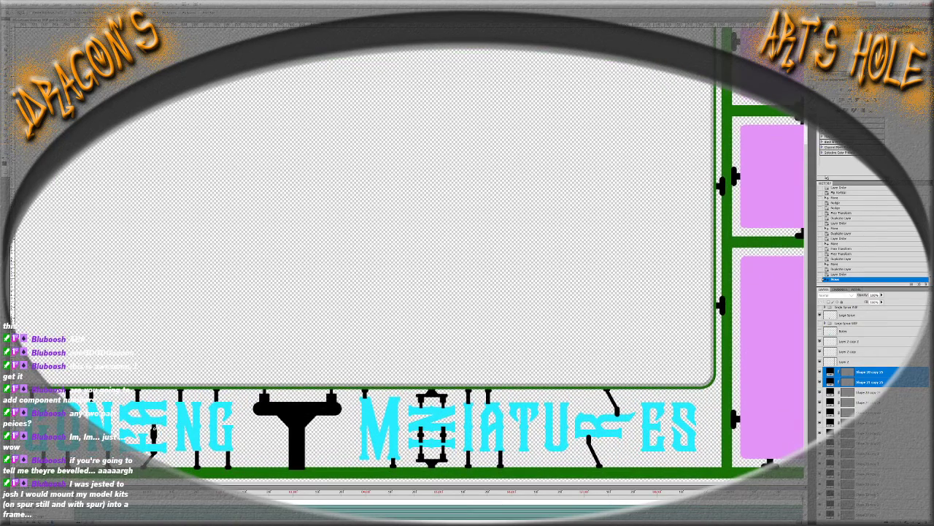
pyautogui.scroll(5, 125, 463)
pyautogui.scroll(-1, 139, 456)
pyautogui.scroll(-1, 175, 422)
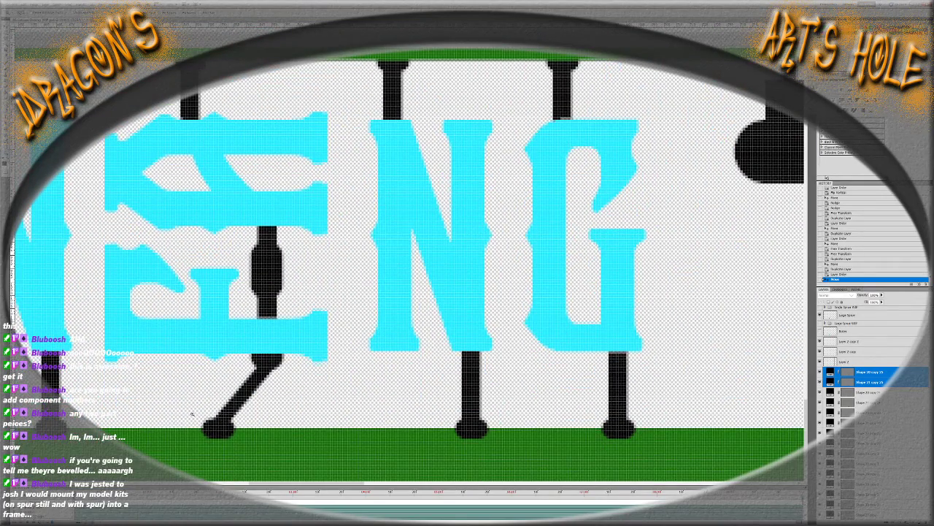
pyautogui.scroll(-3, 192, 413)
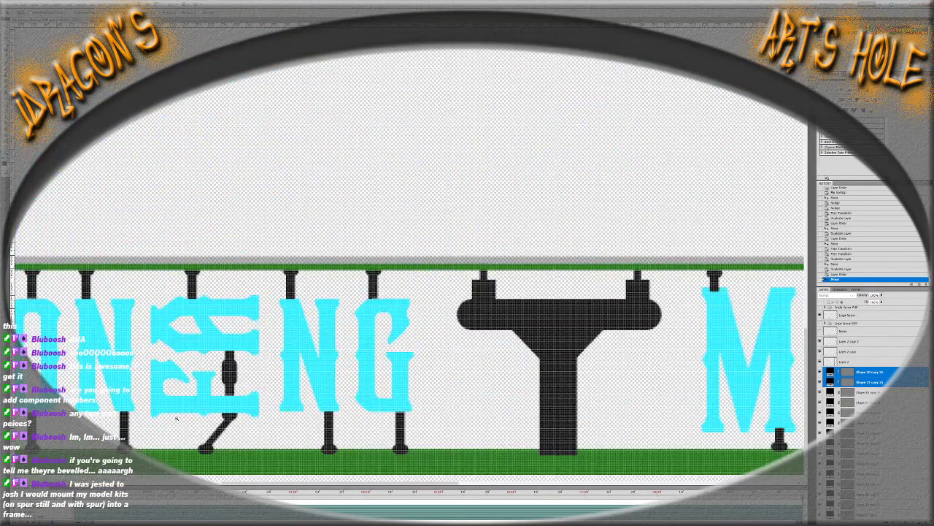
pyautogui.scroll(-3, 176, 418)
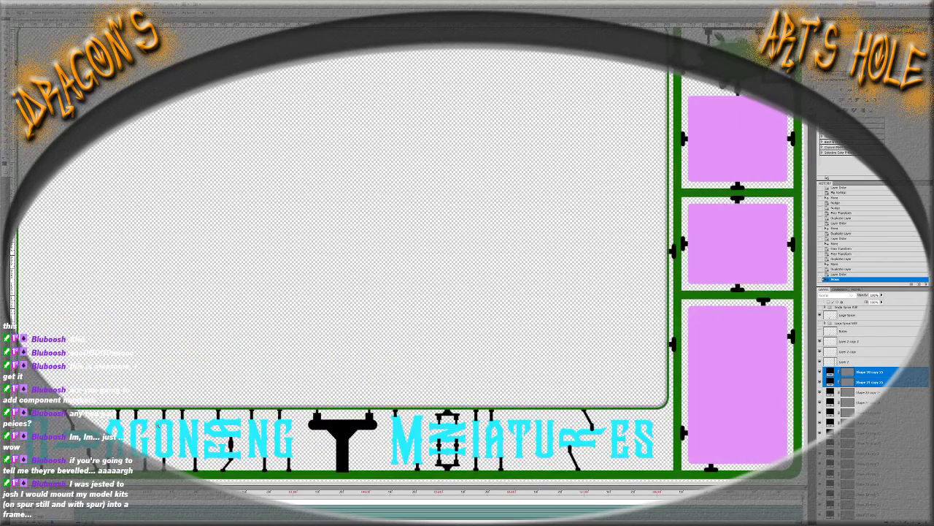
pyautogui.scroll(-2, 431, 272)
pyautogui.scroll(6, 475, 380)
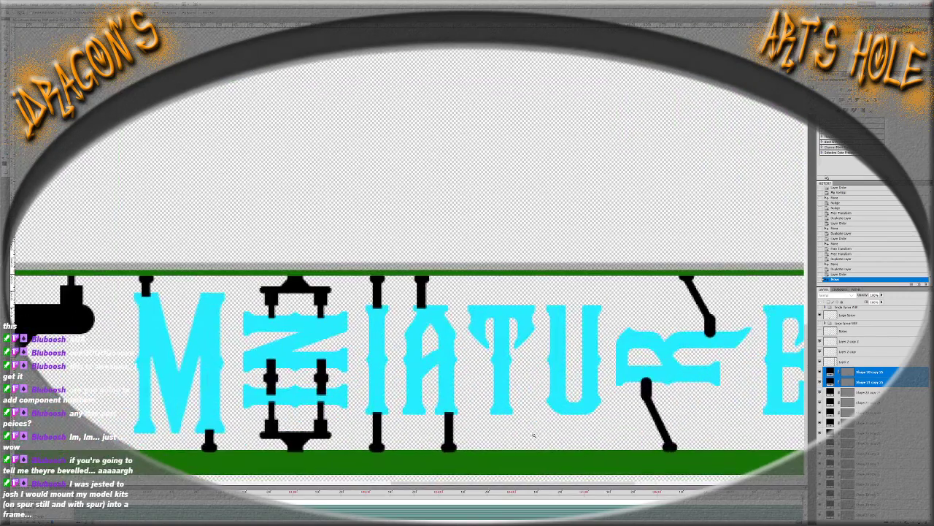
pyautogui.scroll(2, 535, 432)
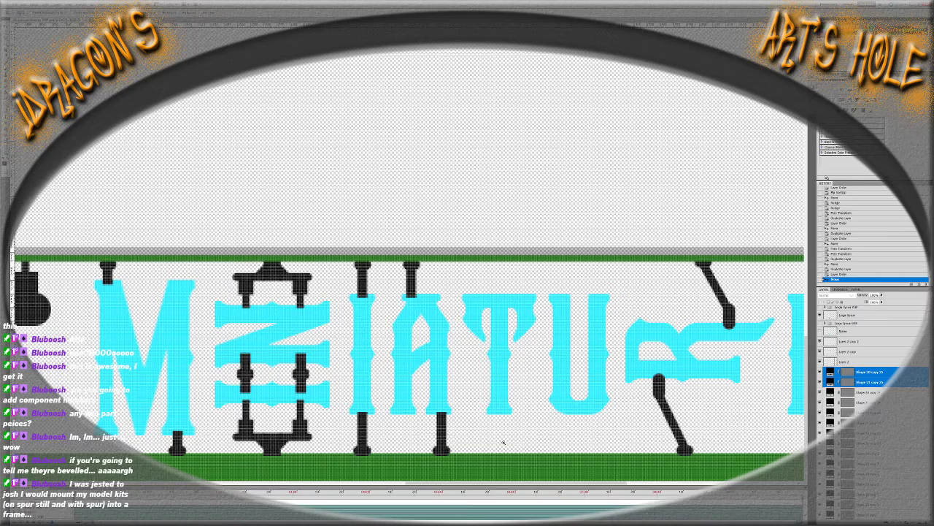
pyautogui.scroll(-4, 502, 441)
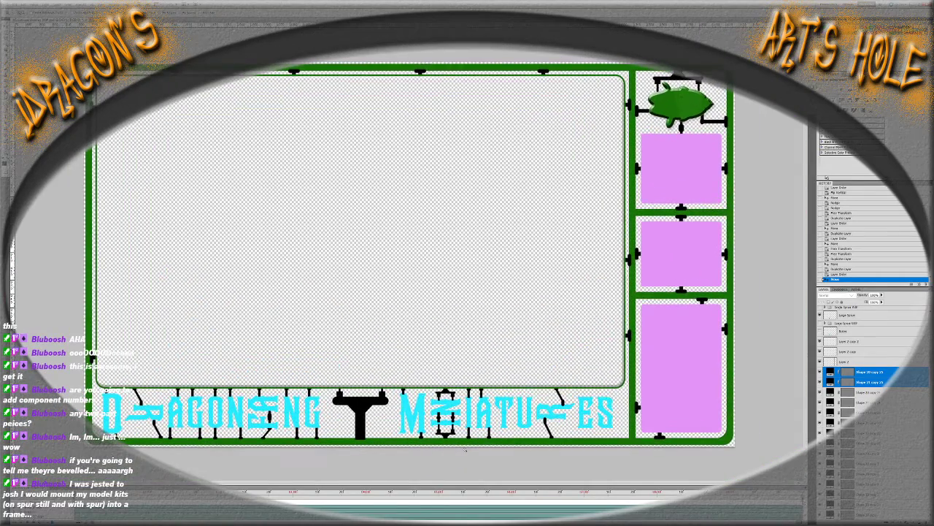
pyautogui.scroll(1, 464, 449)
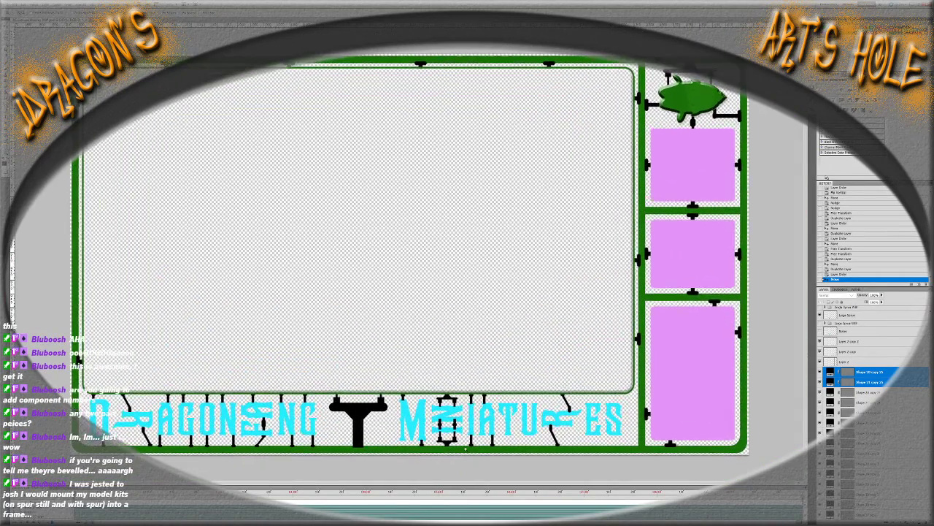
pyautogui.scroll(4, 465, 448)
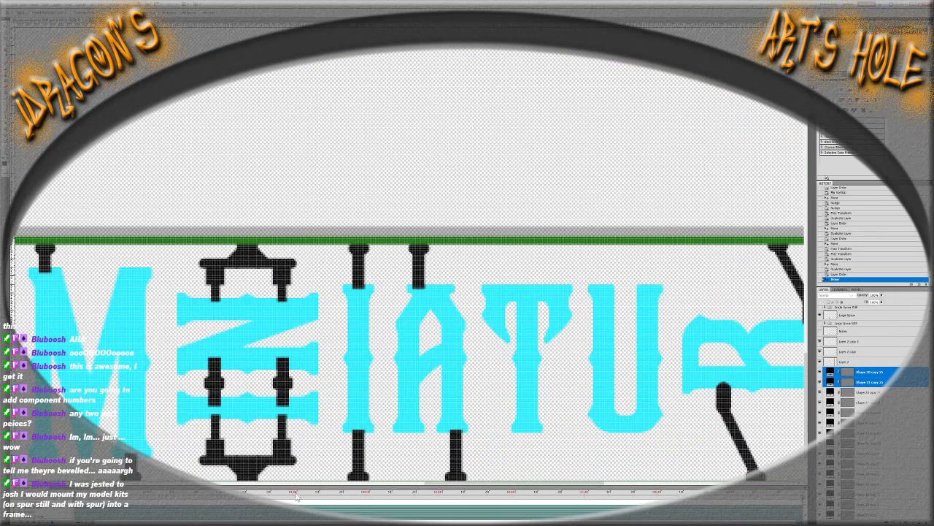
# Move the M's upper connector above its right leg and its lower connector beneath its left leg
pyautogui.hscroll(-5, 429, 492)
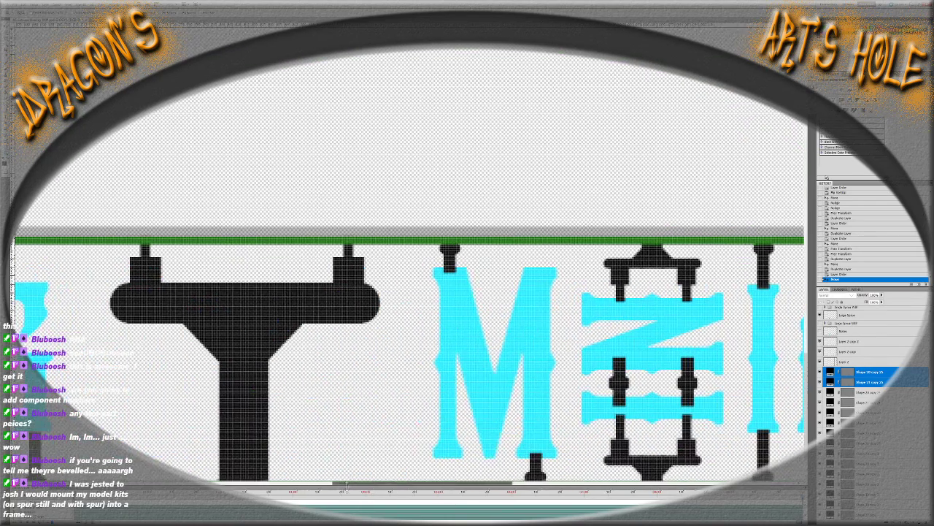
pyautogui.scroll(-1, 462, 422)
pyautogui.scroll(-3, 872, 350)
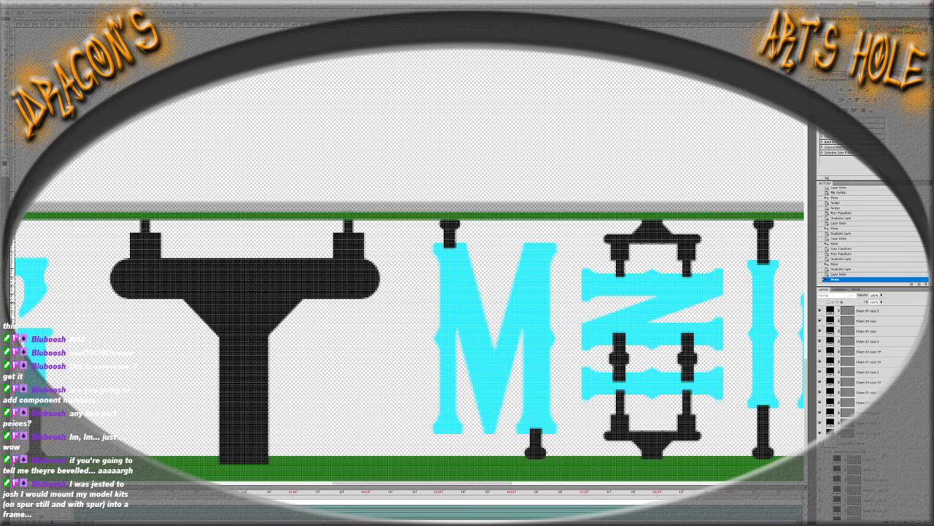
pyautogui.click(861, 432)
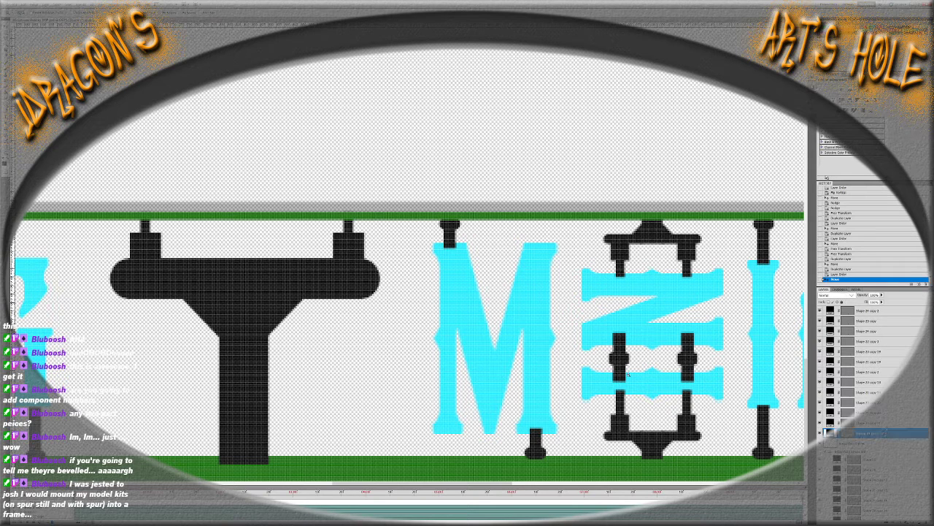
pyautogui.keyDown('shift'); pyautogui.click(449, 223); pyautogui.keyUp('shift')
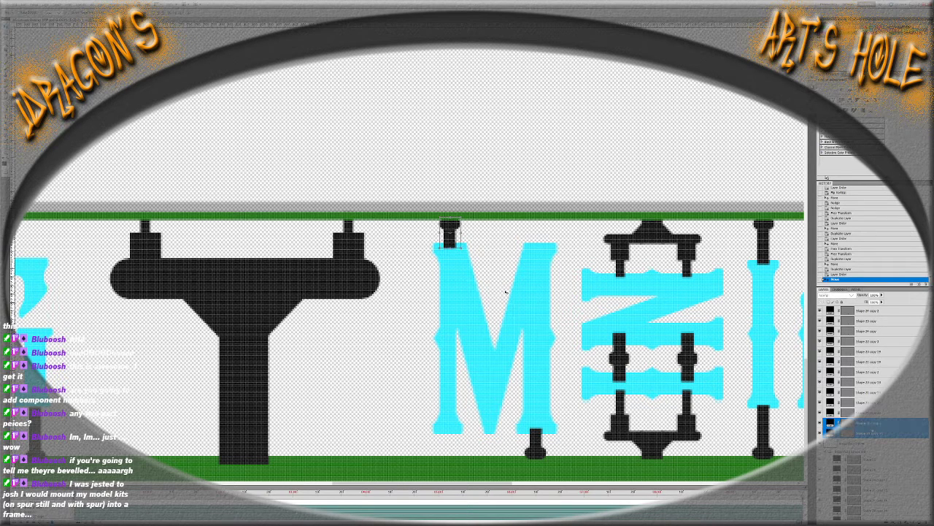
pyautogui.moveTo(449, 224); pyautogui.dragTo(535, 224)
pyautogui.press('Right')
pyautogui.press('Right')
pyautogui.press('Right')
pyautogui.press('Left')
pyautogui.press('Left')
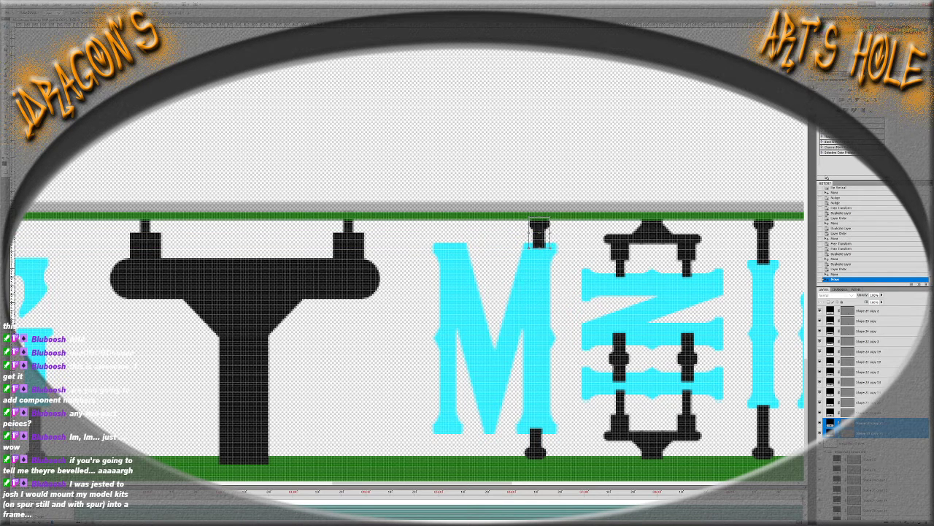
pyautogui.click(540, 452)
pyautogui.moveTo(540, 453); pyautogui.dragTo(451, 453)
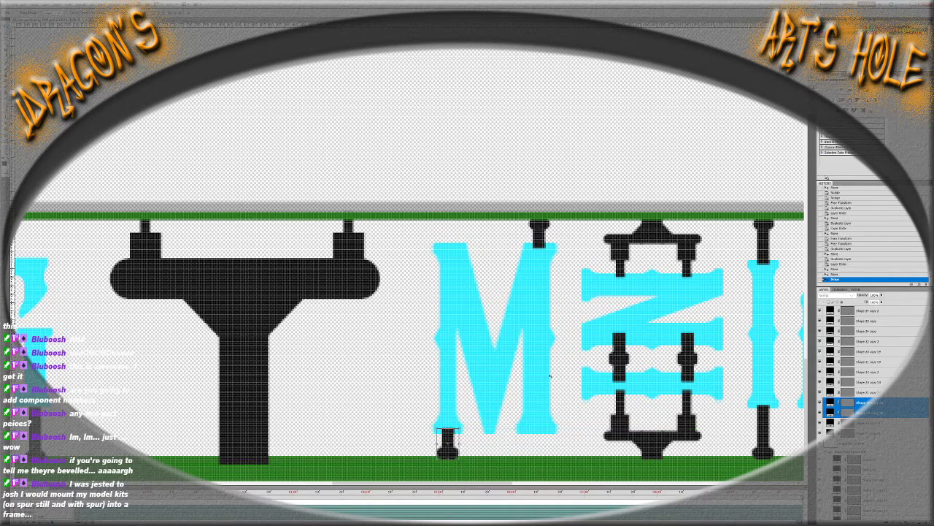
# Examine the connector placement along both titles in the wider overlay and close up on Miniatures
pyautogui.hotkey('ctrl', '-')
pyautogui.hotkey('ctrl', '-')
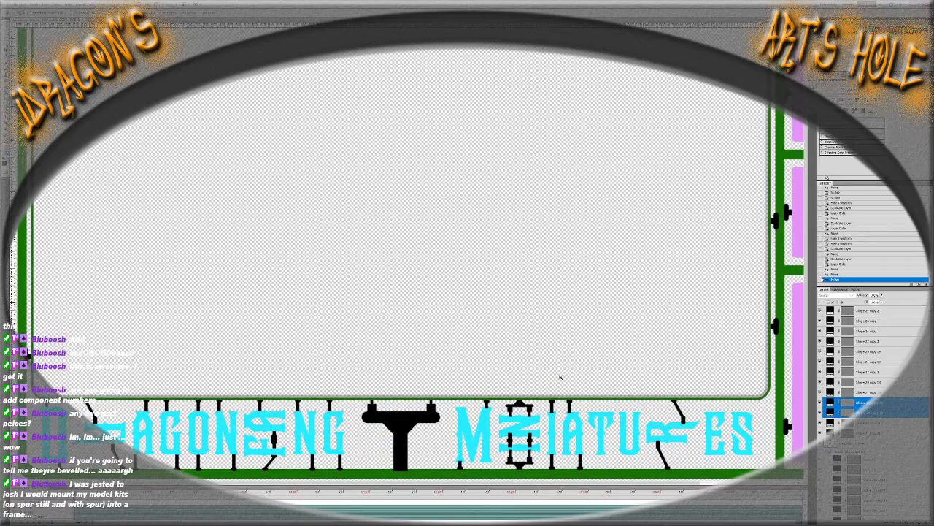
pyautogui.moveTo(471, 480); pyautogui.dragTo(562, 495)
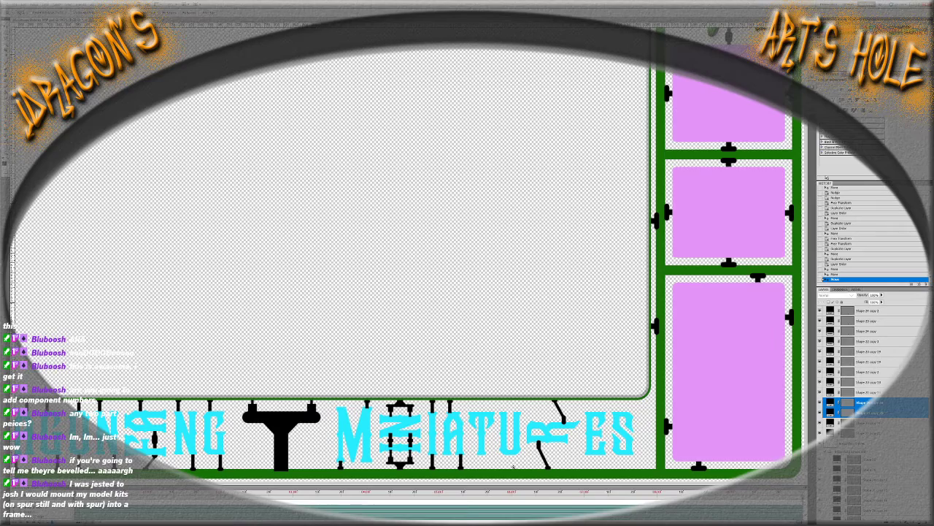
pyautogui.scroll(1, 509, 468)
pyautogui.scroll(2, 509, 468)
pyautogui.scroll(-4, 509, 469)
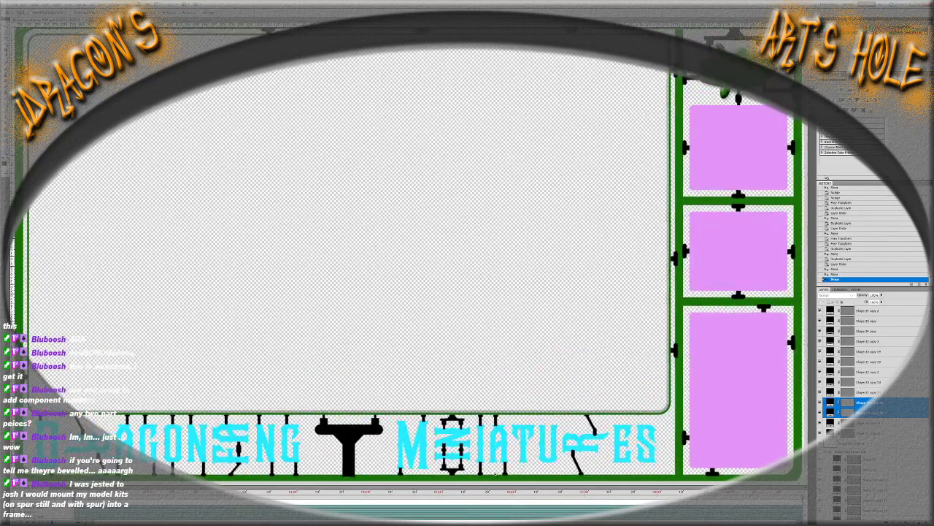
pyautogui.scroll(2, 495, 475)
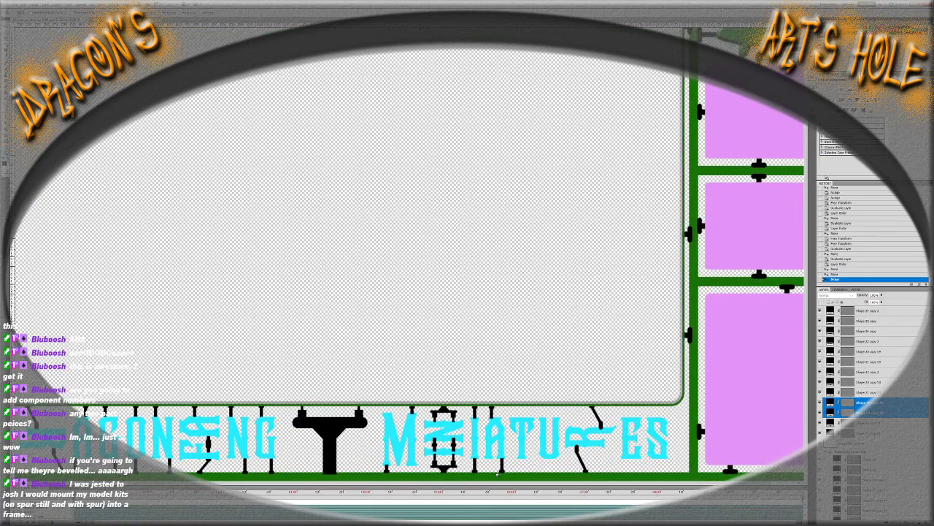
pyautogui.scroll(5, 511, 460)
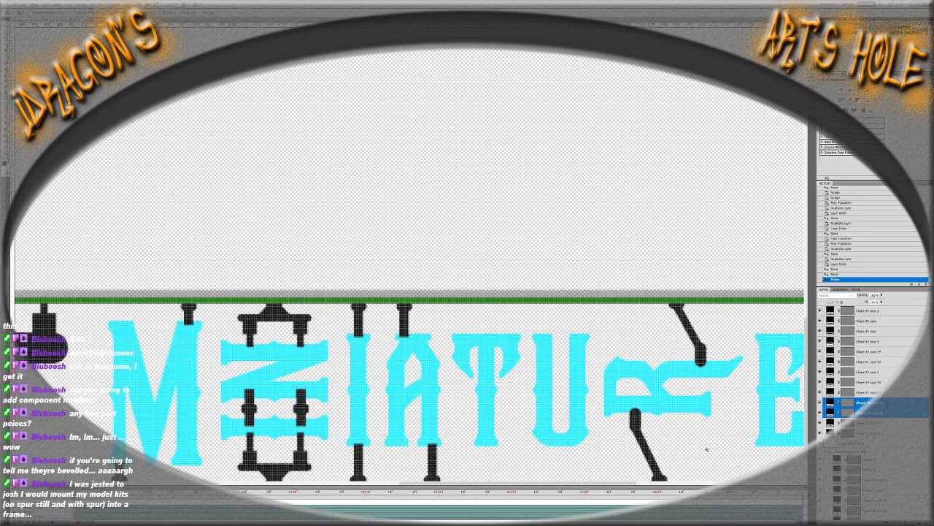
# Duplicate the connectors above and below the I in Miniatures together and place the copies above and below the T's stem
pyautogui.scroll(-3, 873, 365)
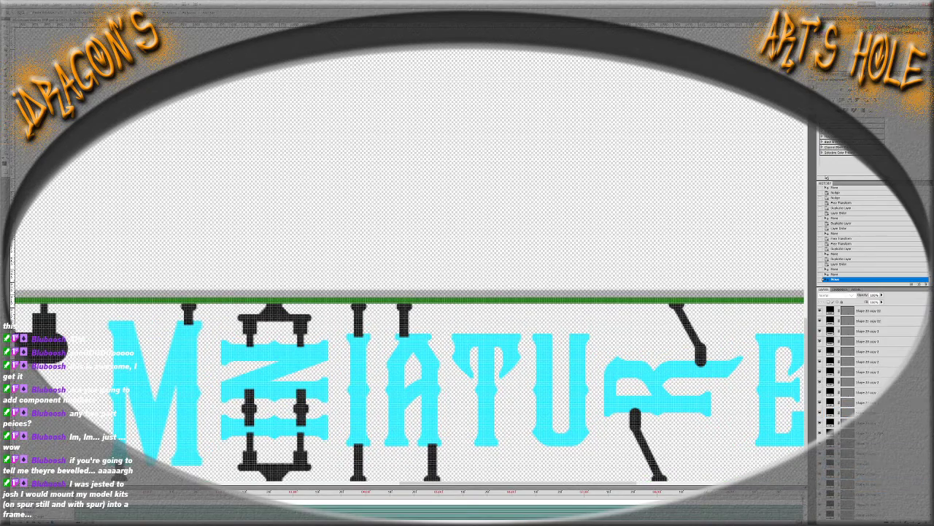
pyautogui.scroll(2, 878, 390)
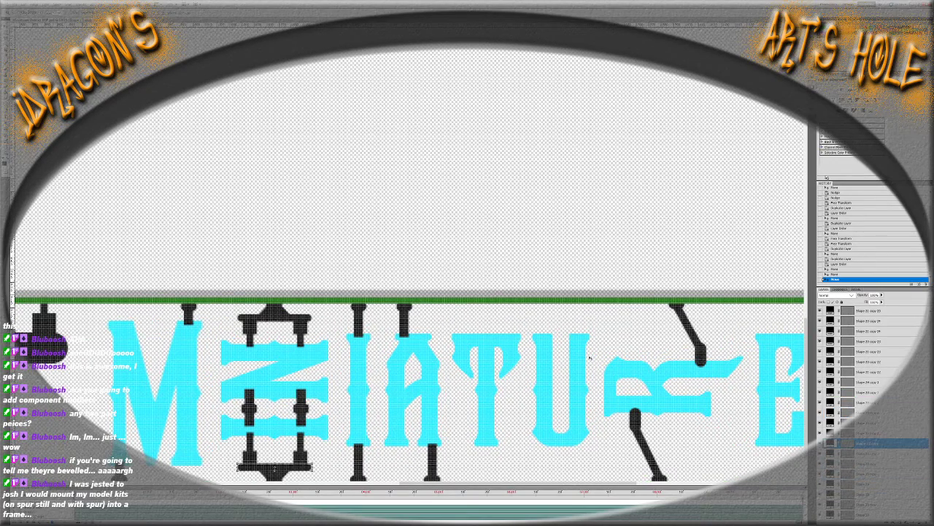
pyautogui.scroll(2, 861, 406)
pyautogui.click(358, 476)
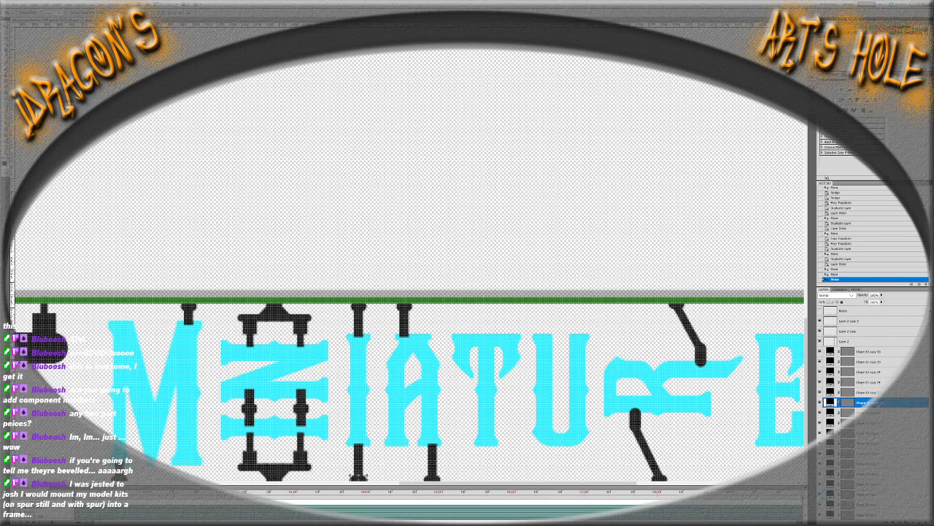
pyautogui.click(549, 379)
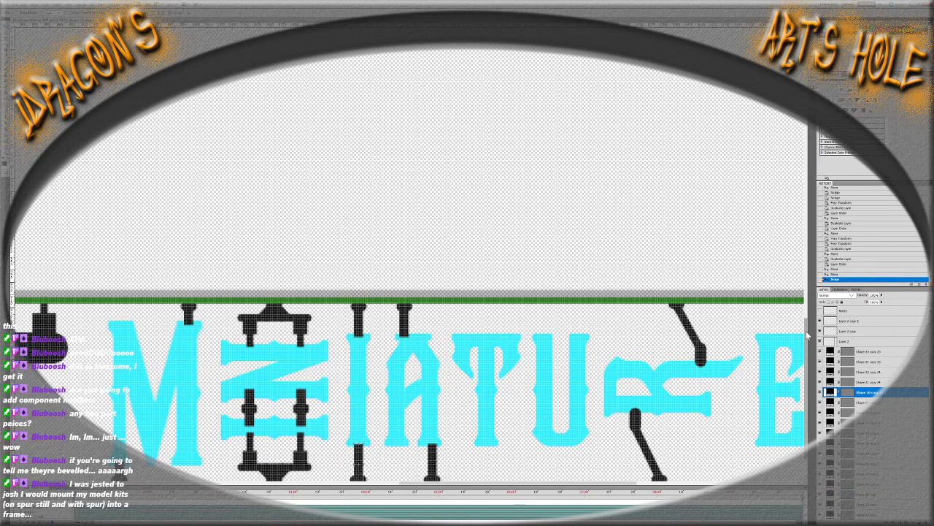
pyautogui.scroll(-1, 730, 350)
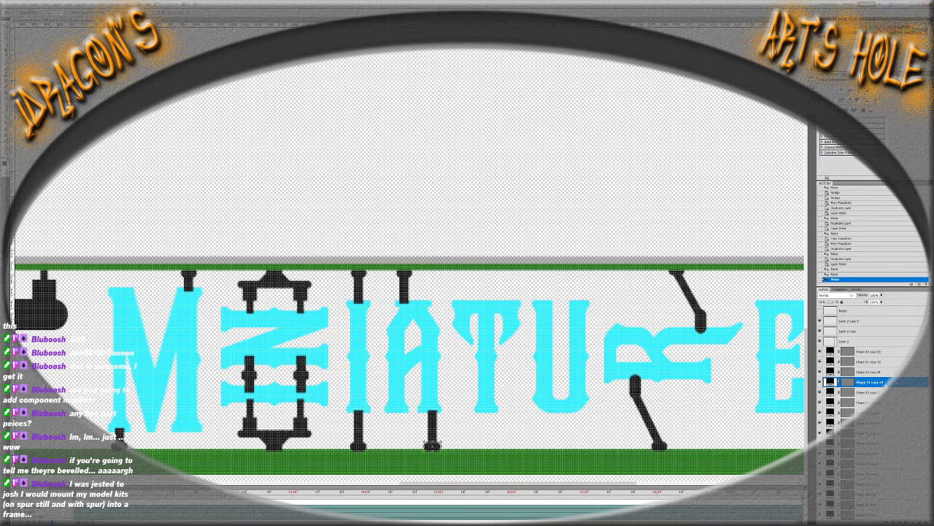
pyautogui.click(358, 446)
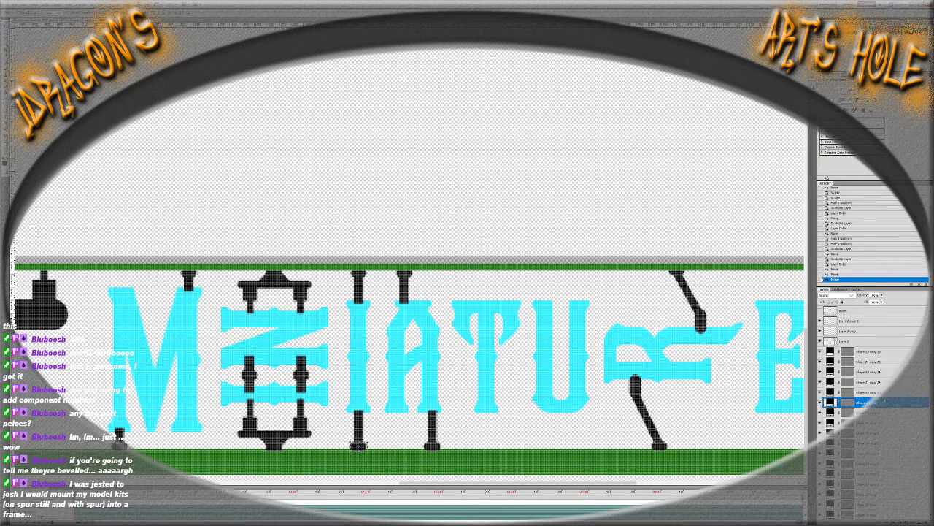
pyautogui.click(357, 446)
pyautogui.keyDown('shift'); pyautogui.click(358, 446); pyautogui.keyUp('shift')
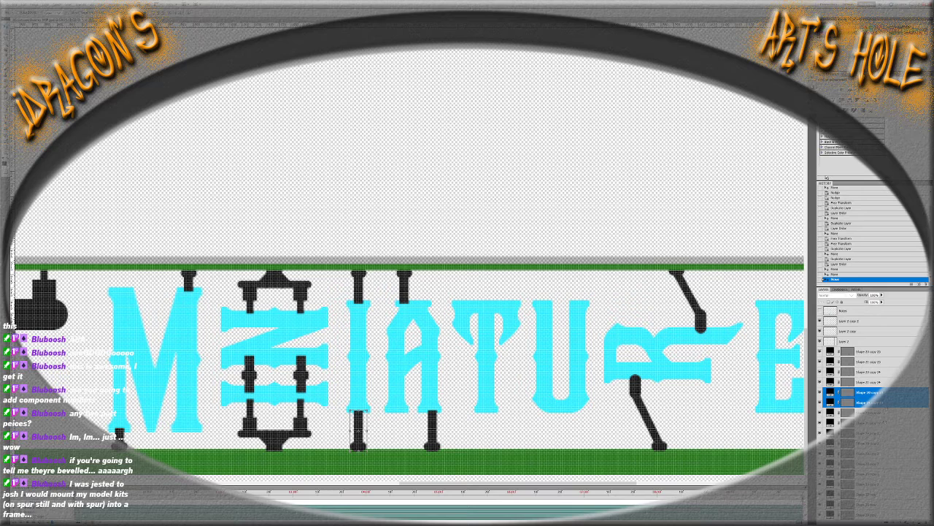
pyautogui.keyDown('shift'); pyautogui.click(358, 359); pyautogui.keyUp('shift')
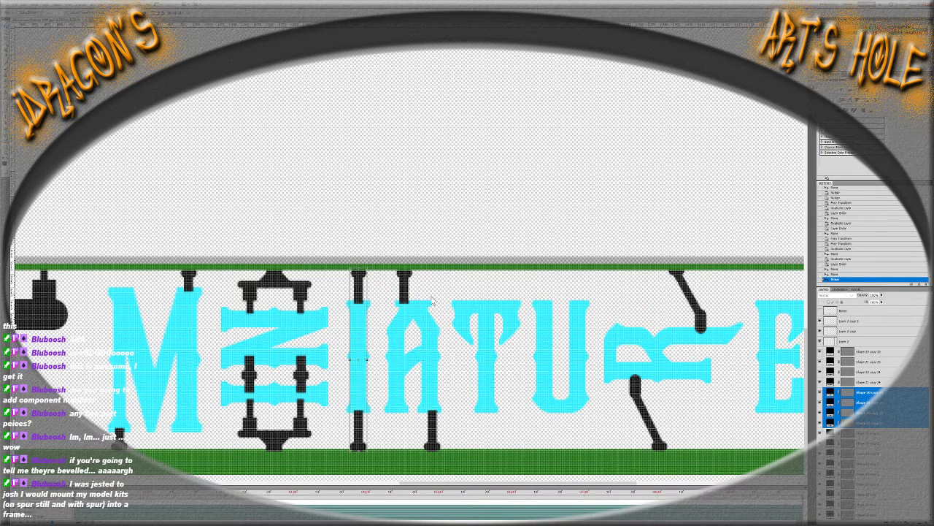
pyautogui.moveTo(359, 292); pyautogui.dragTo(489, 320)
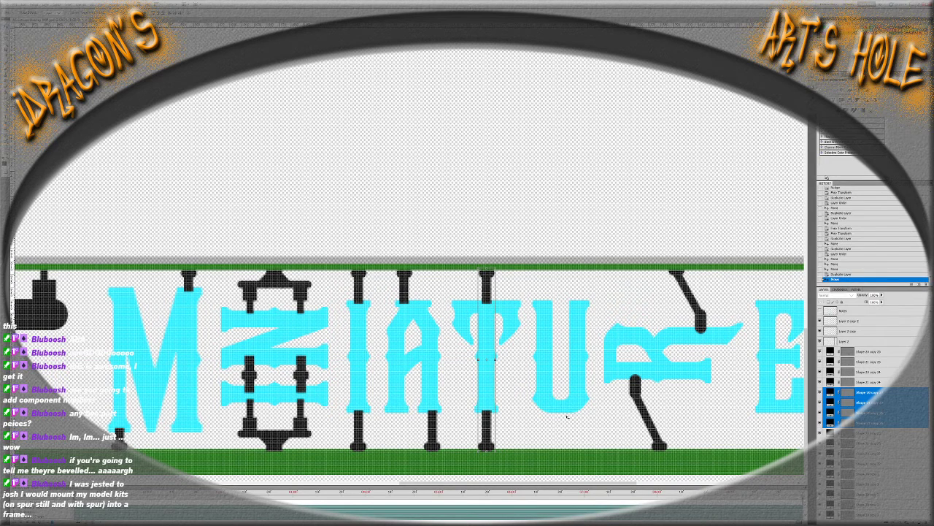
pyautogui.hotkey('ctrl', 'z')
pyautogui.hotkey('ctrl', 'z')
# Raise the layers of the T's upper and lower connectors above the other connector layers in the layer order
pyautogui.click(432, 445)
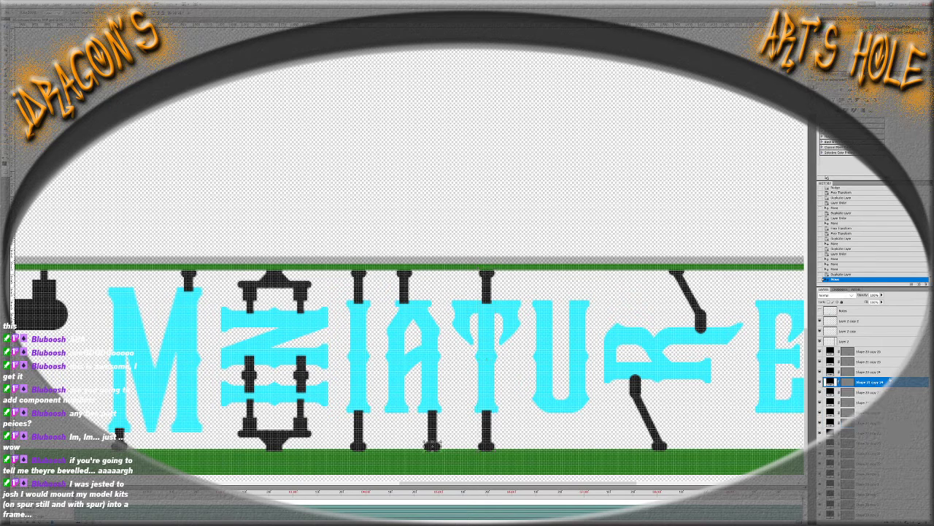
pyautogui.click(486, 442)
pyautogui.click(486, 438)
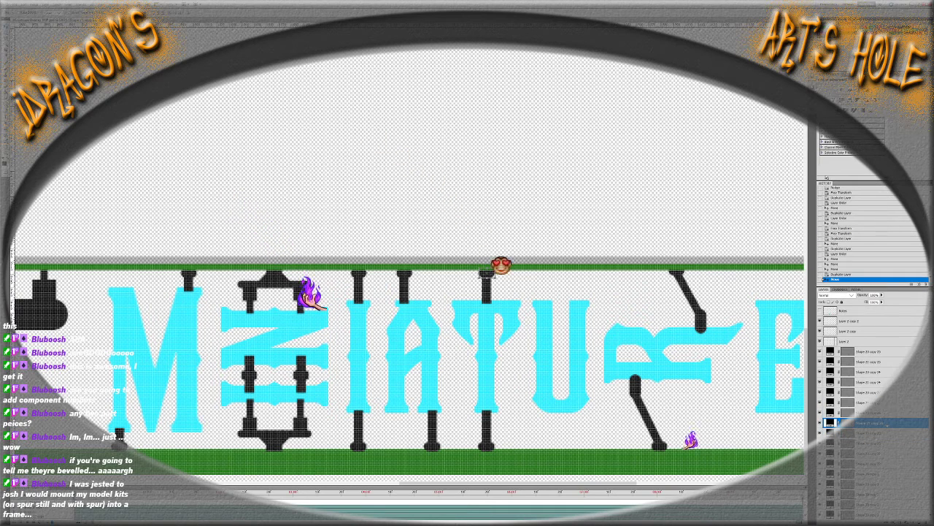
pyautogui.keyDown('shift'); pyautogui.click(432, 430); pyautogui.keyUp('shift')
pyautogui.click(485, 438)
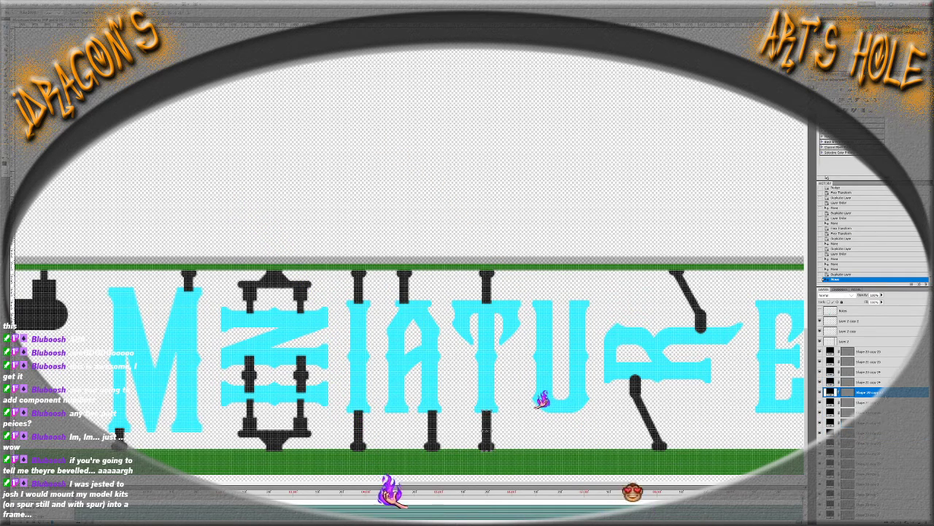
pyautogui.keyDown('shift'); pyautogui.click(485, 292); pyautogui.keyUp('shift')
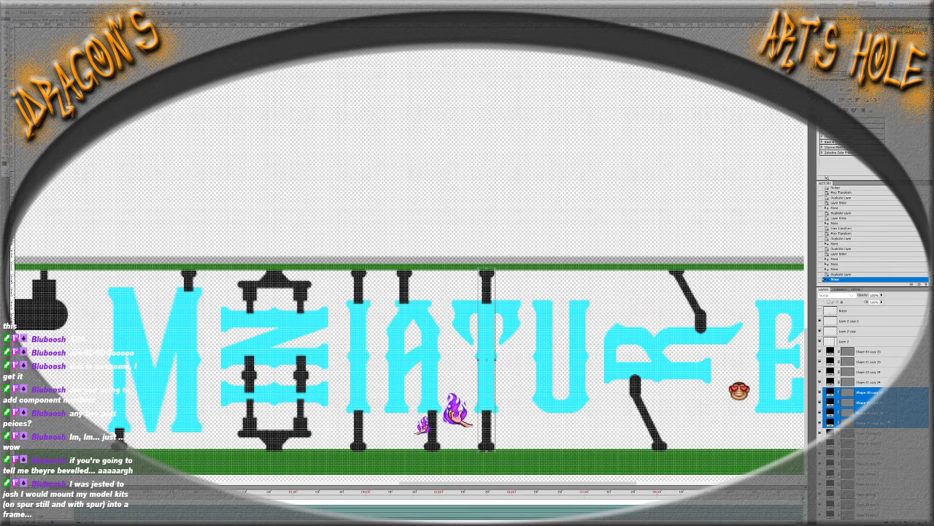
pyautogui.moveTo(891, 353); pyautogui.dragTo(876, 347)
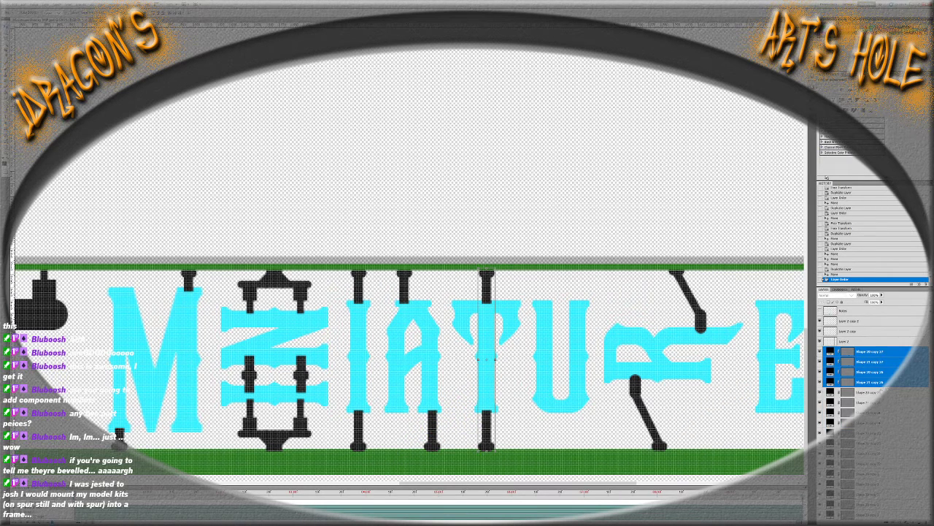
# Duplicate the connector below the T, both rod and foot, and place the copy beneath the U
pyautogui.click(890, 361)
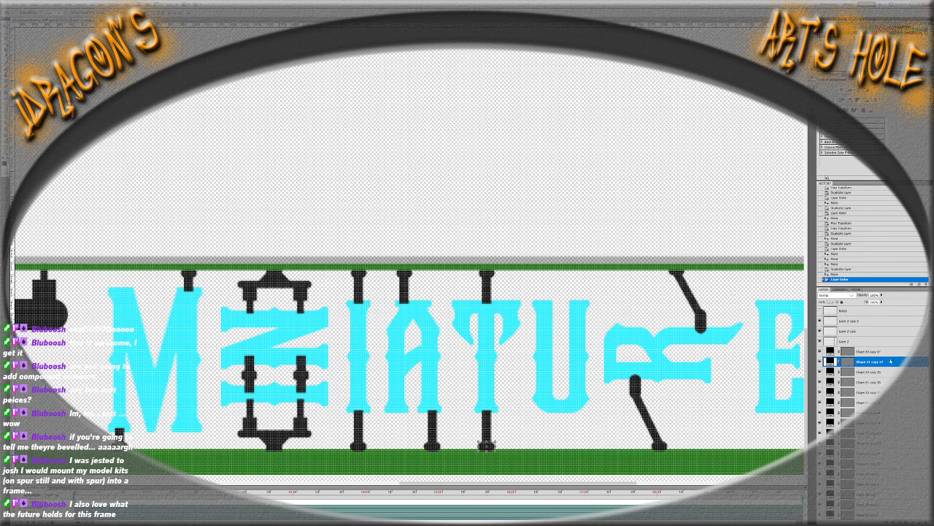
pyautogui.keyDown('shift'); pyautogui.click(889, 352); pyautogui.keyUp('shift')
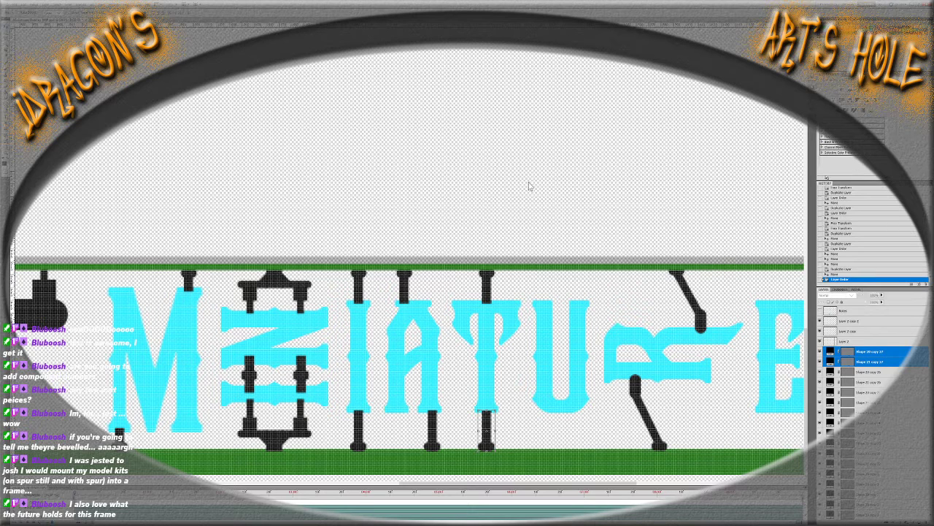
pyautogui.hotkey('ctrl', 'j')
pyautogui.moveTo(514, 179); pyautogui.dragTo(597, 179)
pyautogui.moveTo(570, 447); pyautogui.dragTo(561, 446)
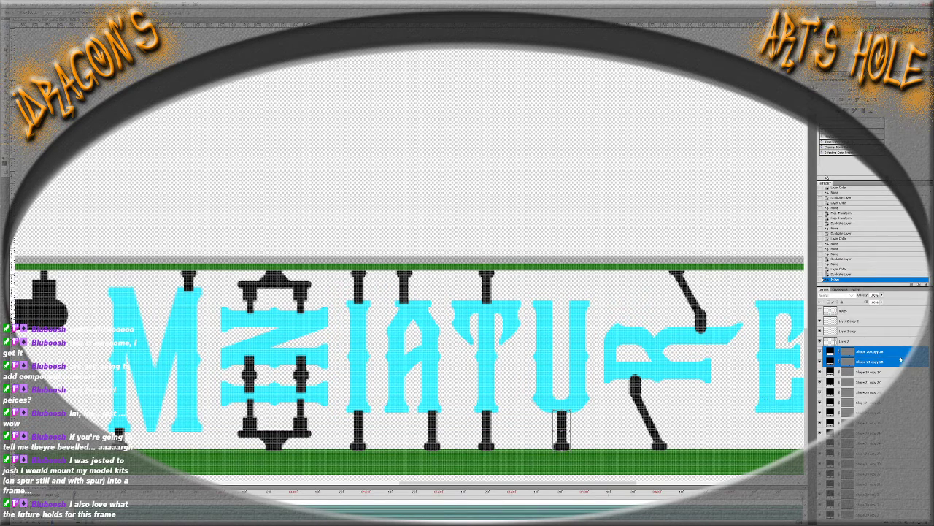
# Select all the shape layers that make up the two-legged bracket above the rotated N in Miniatures
pyautogui.scroll(1, 872, 357)
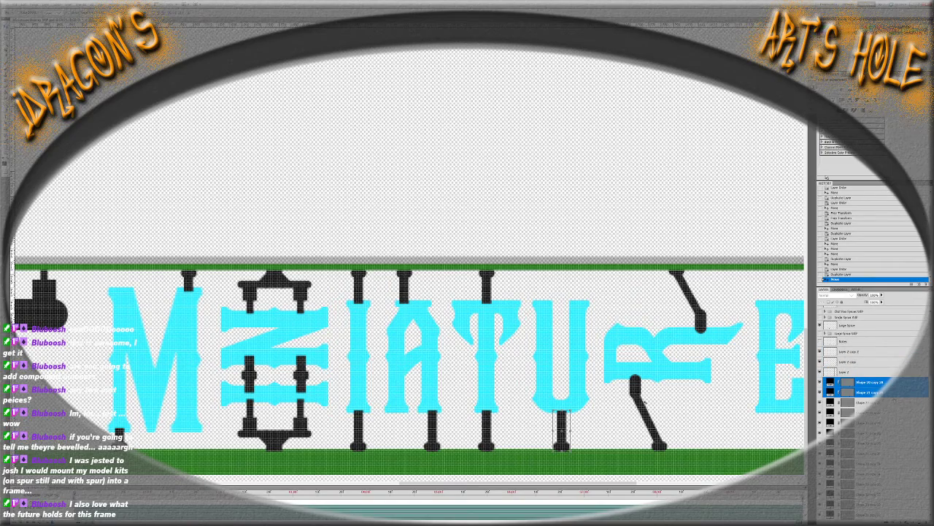
pyautogui.moveTo(588, 479); pyautogui.dragTo(624, 481)
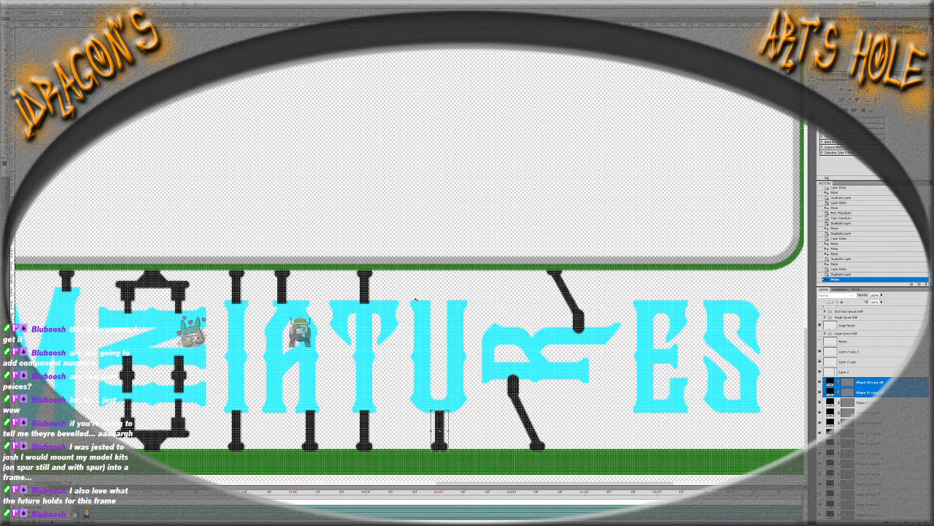
pyautogui.scroll(-3, 872, 365)
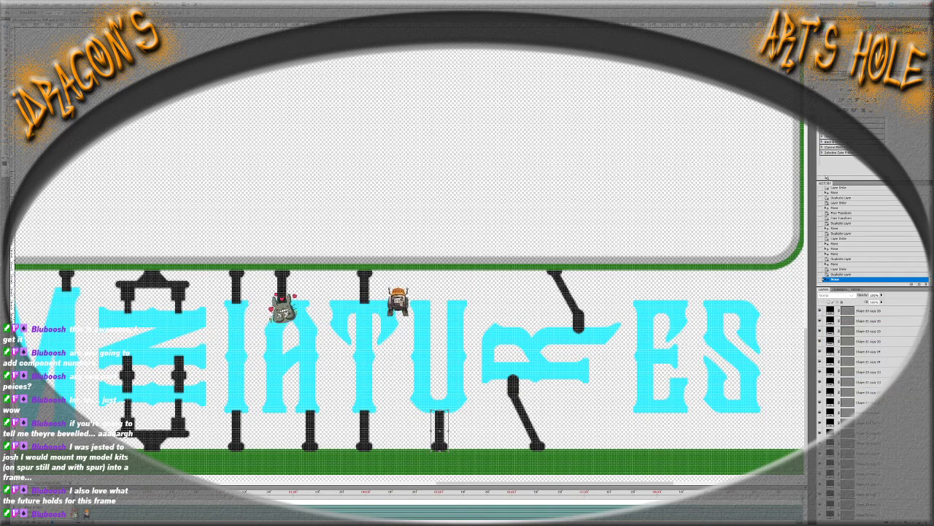
pyautogui.click(868, 413)
pyautogui.scroll(-1, 869, 413)
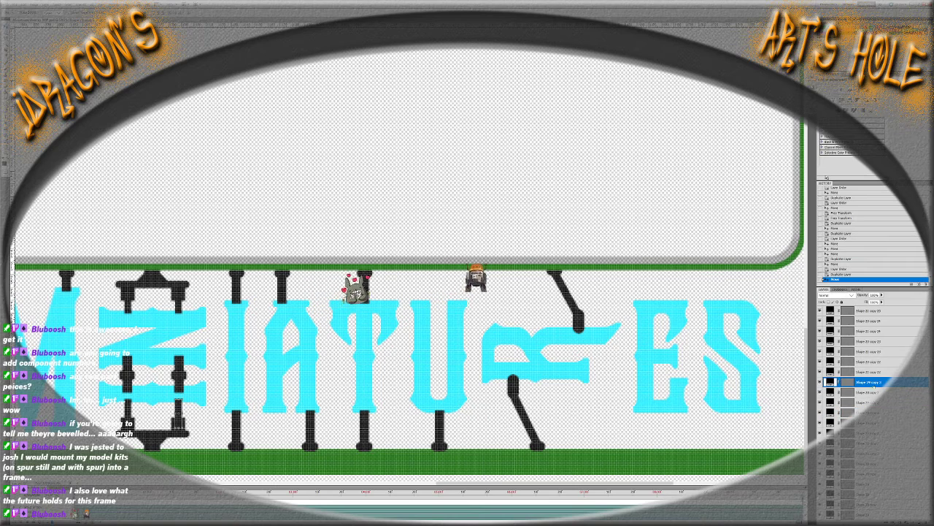
pyautogui.click(869, 433)
pyautogui.scroll(-2, 868, 433)
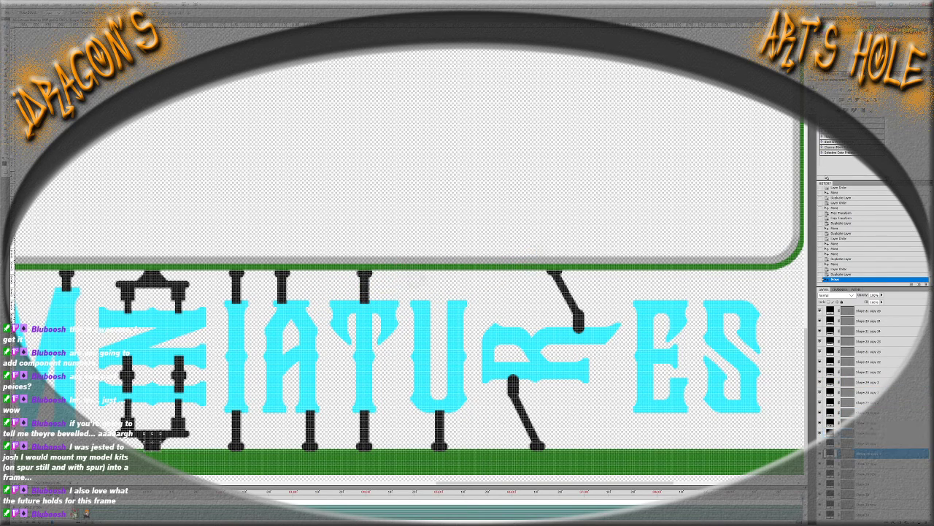
pyautogui.scroll(1, 868, 412)
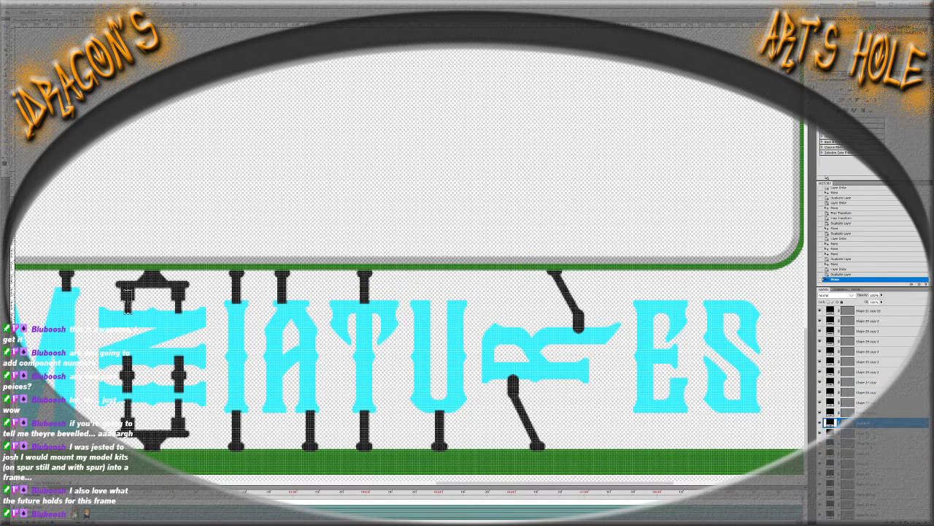
pyautogui.click(868, 473)
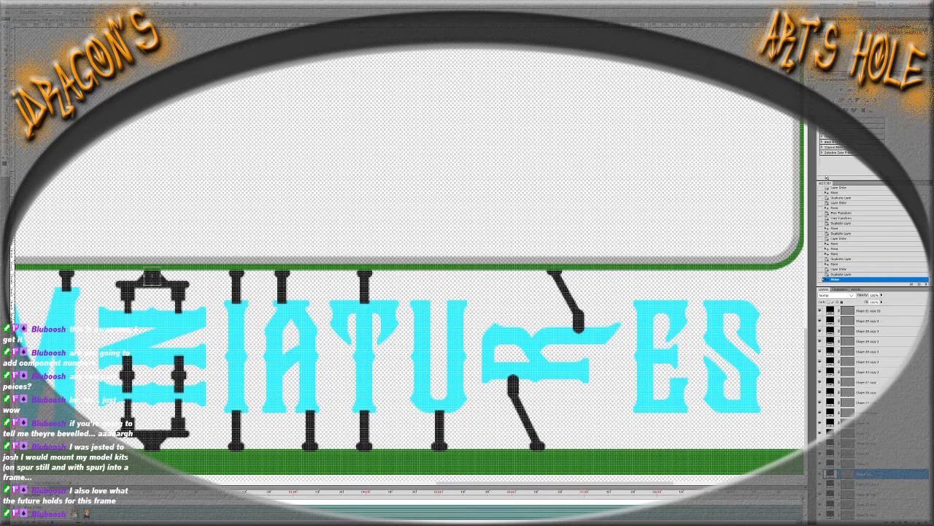
pyautogui.keyDown('shift'); pyautogui.click(869, 412); pyautogui.keyUp('shift')
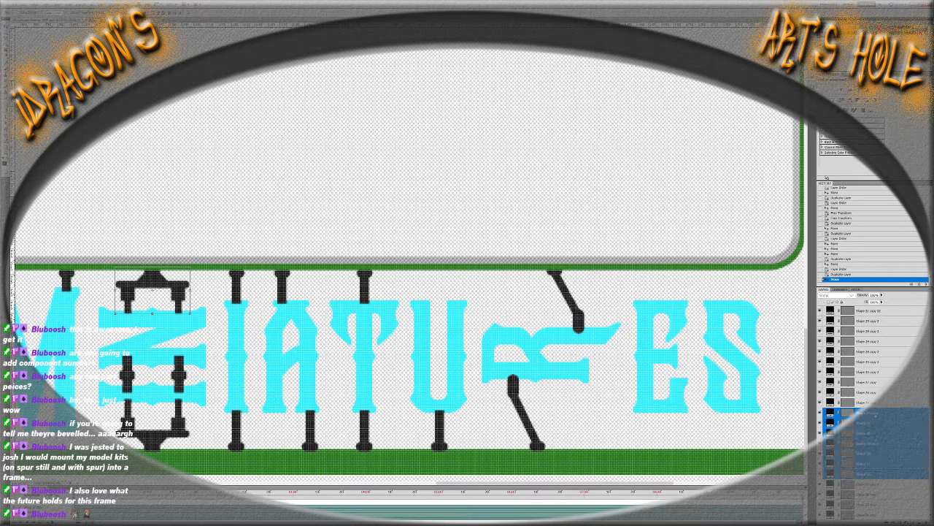
pyautogui.moveTo(152, 281)
pyautogui.mouseDown()
pyautogui.moveTo(228, 224)
pyautogui.moveTo(151, 281)
pyautogui.mouseUp()
pyautogui.keyDown('shift'); pyautogui.click(868, 403); pyautogui.keyUp('shift')
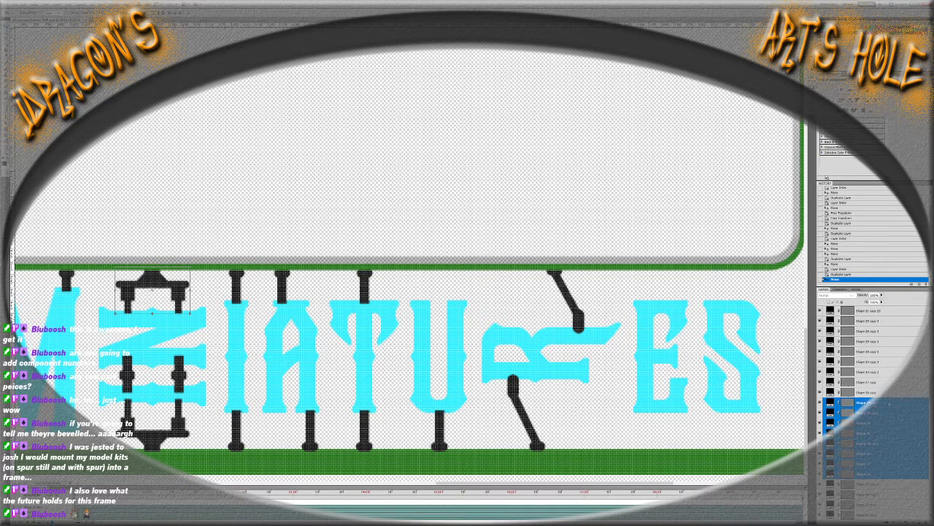
# Duplicate the two-legged bracket above the rotated N, raise the copied layers in the layer order, and place the copy above the U
pyautogui.hotkey('ctrl', 'z')
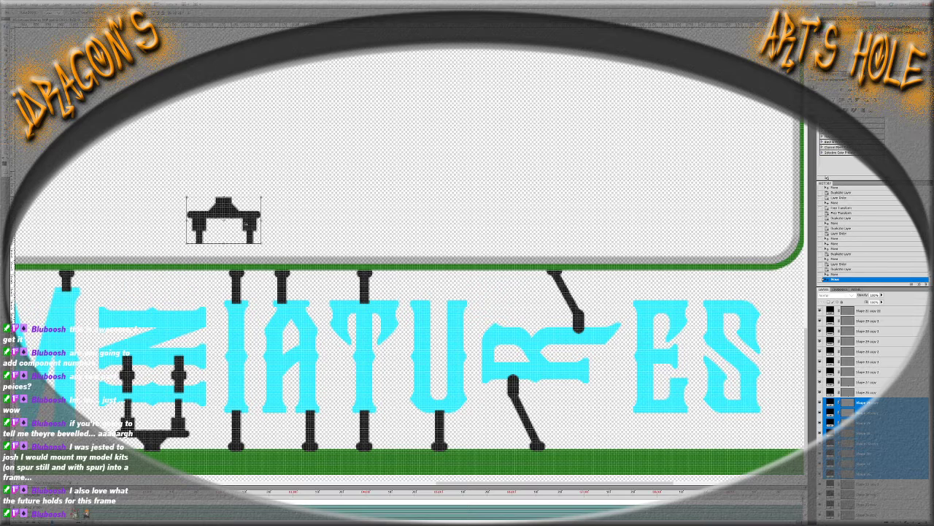
pyautogui.hotkey('ctrl', 'z')
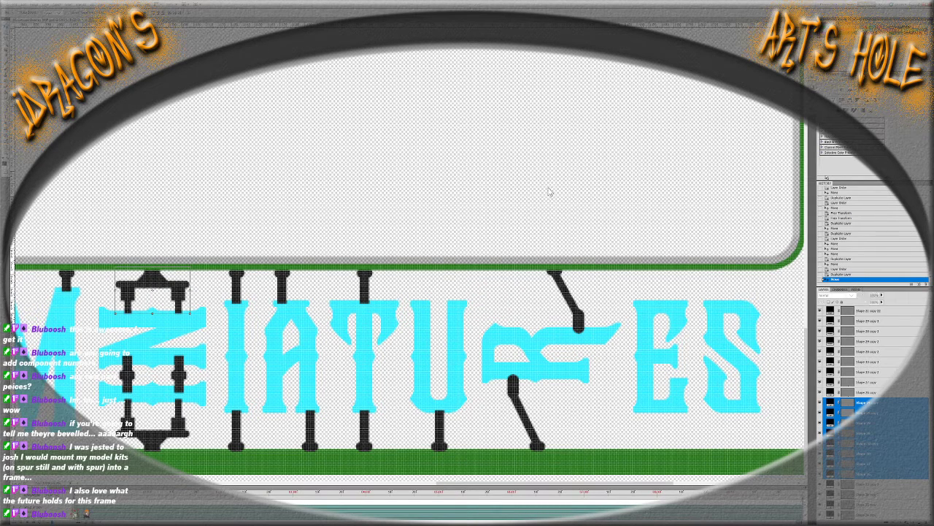
pyautogui.hotkey('ctrl', 'j')
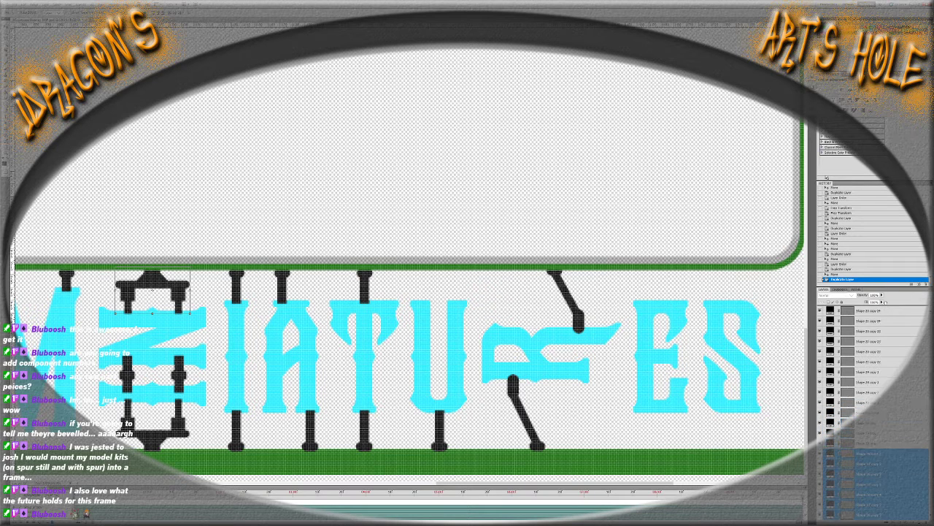
pyautogui.scroll(5, 873, 365)
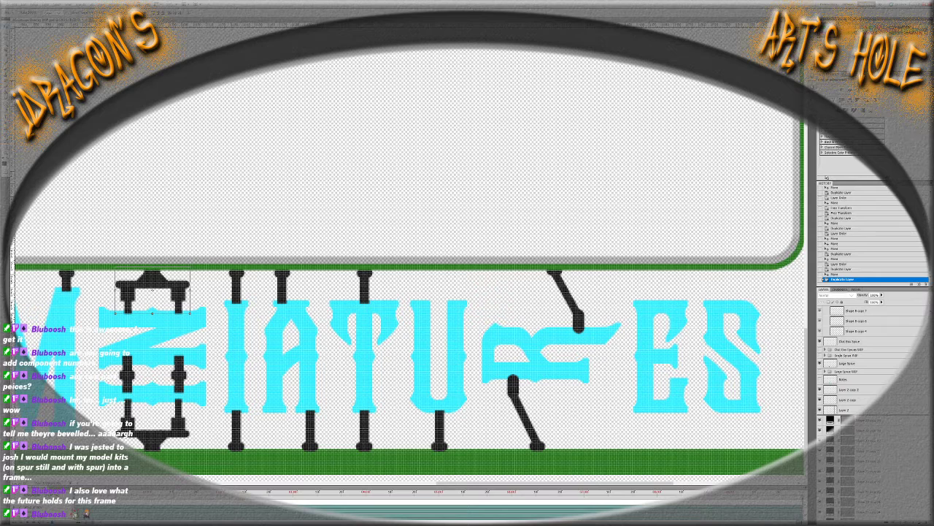
pyautogui.hotkey('ctrl', ']')
pyautogui.moveTo(155, 313); pyautogui.dragTo(444, 305)
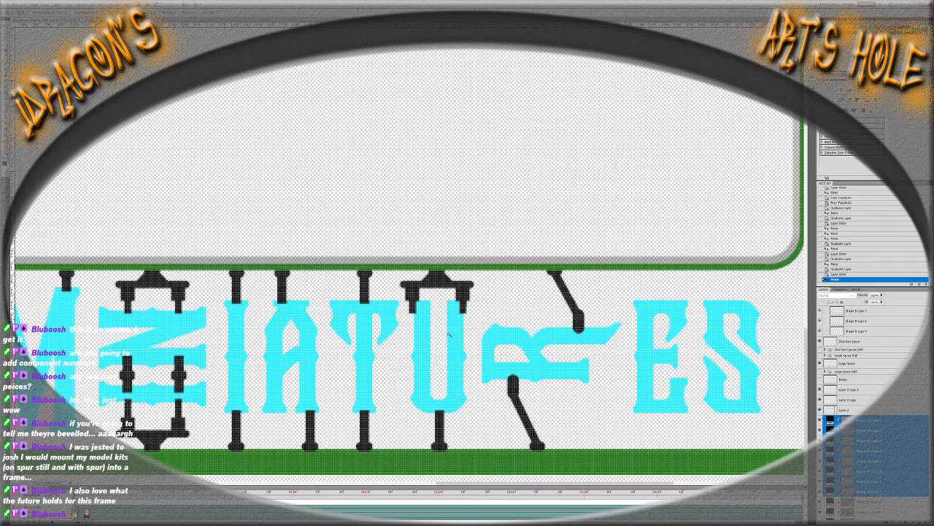
pyautogui.scroll(6, 444, 321)
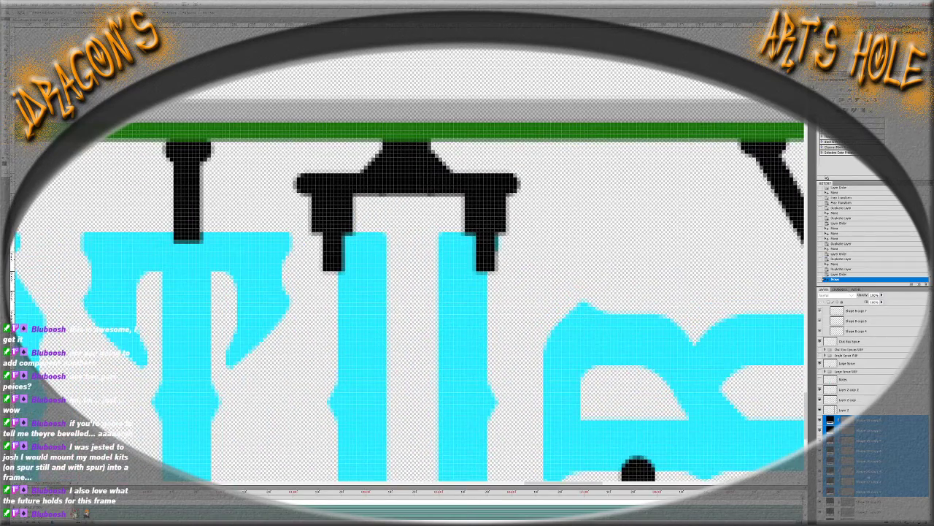
pyautogui.click(494, 218)
pyautogui.hotkey('ctrl', 't')
pyautogui.press('Down')
pyautogui.press('pageup')
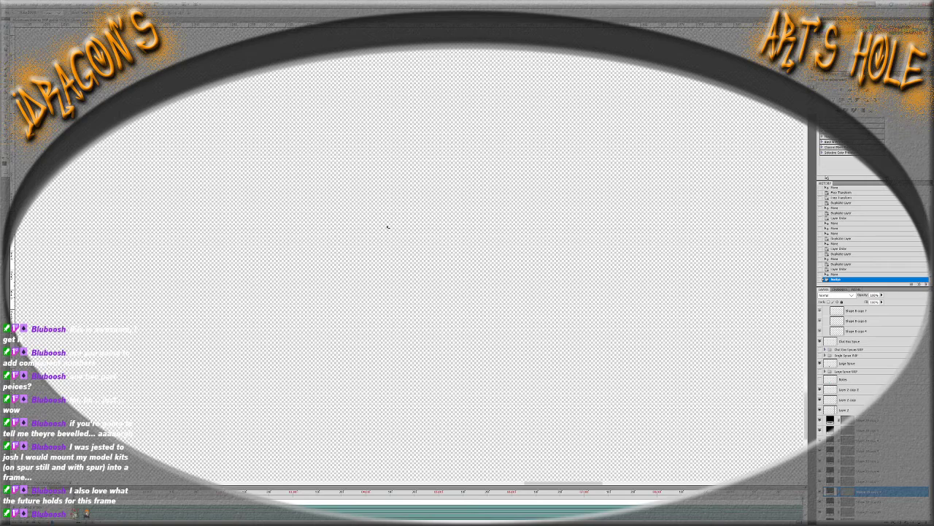
pyautogui.press('pagedown')
pyautogui.press('Right')
pyautogui.press('Up')
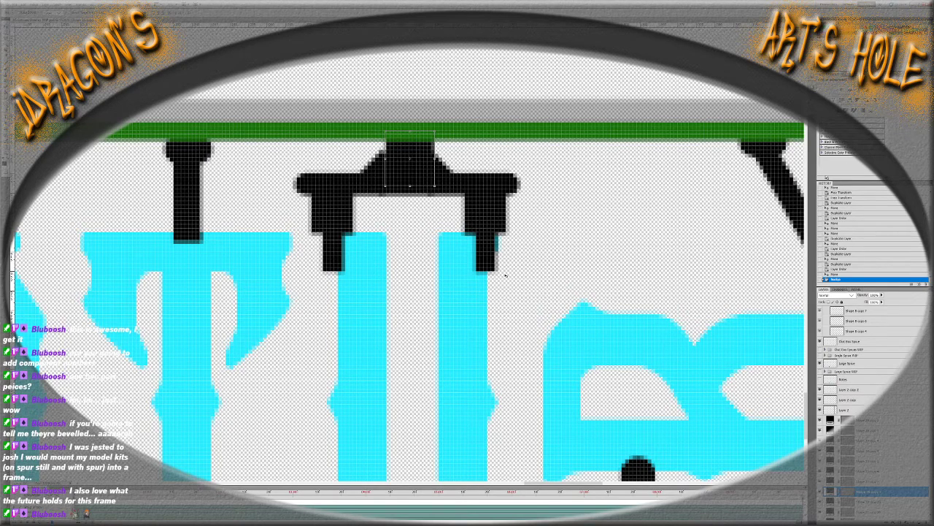
pyautogui.press('Left')
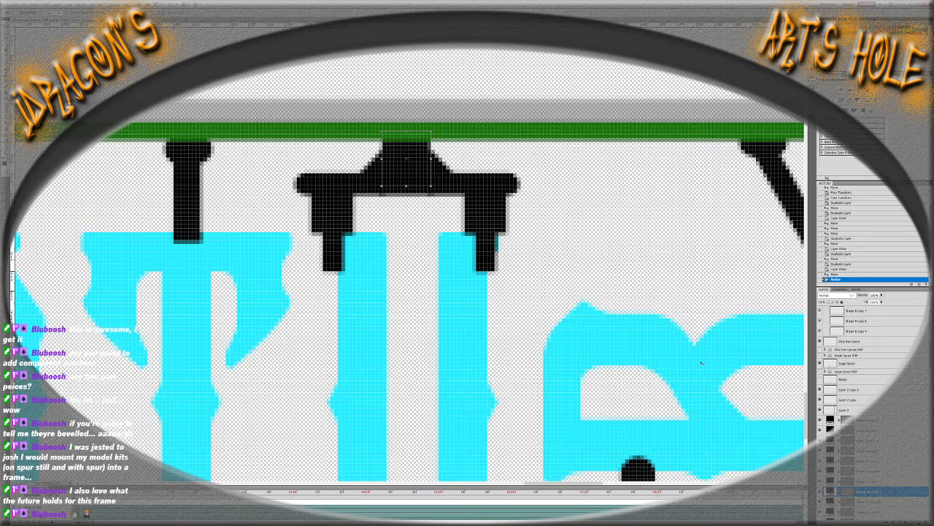
# Nudge the whole bracket above the U slightly right, and its crossbar alone slightly down
pyautogui.keyDown('shift'); pyautogui.click(885, 422); pyautogui.keyUp('shift')
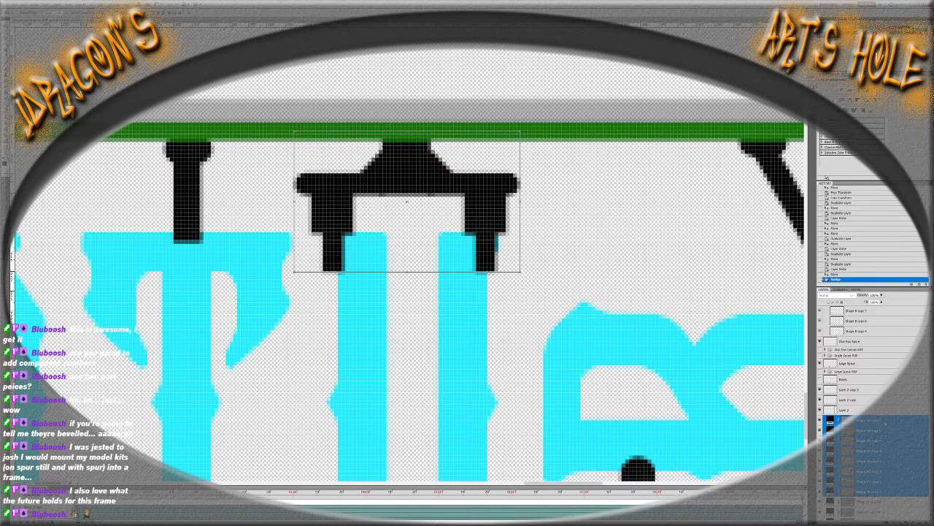
pyautogui.press('Right')
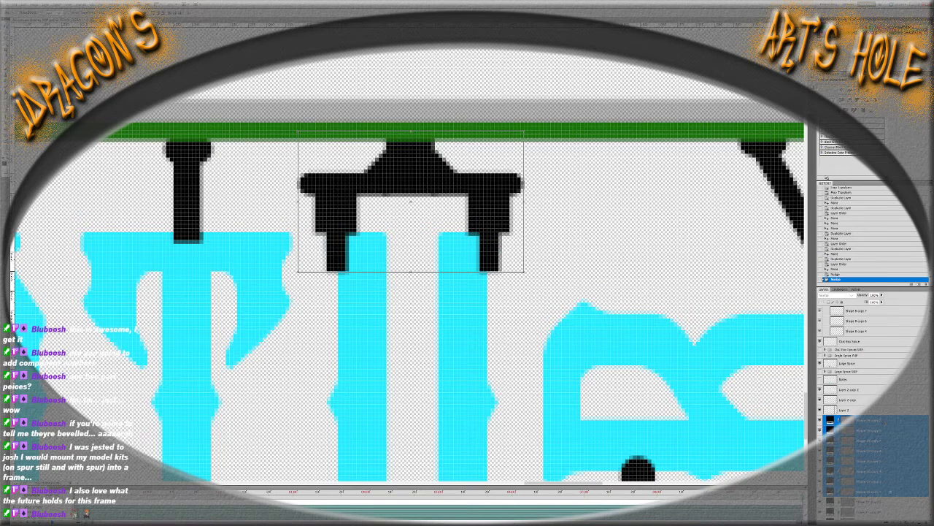
pyautogui.click(889, 491)
pyautogui.hotkey('alt', ']')
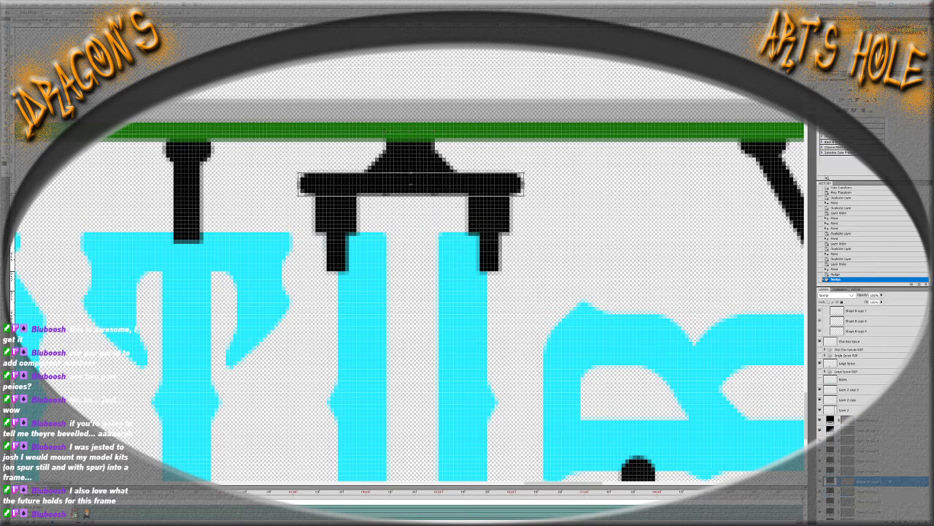
pyautogui.press('Down')
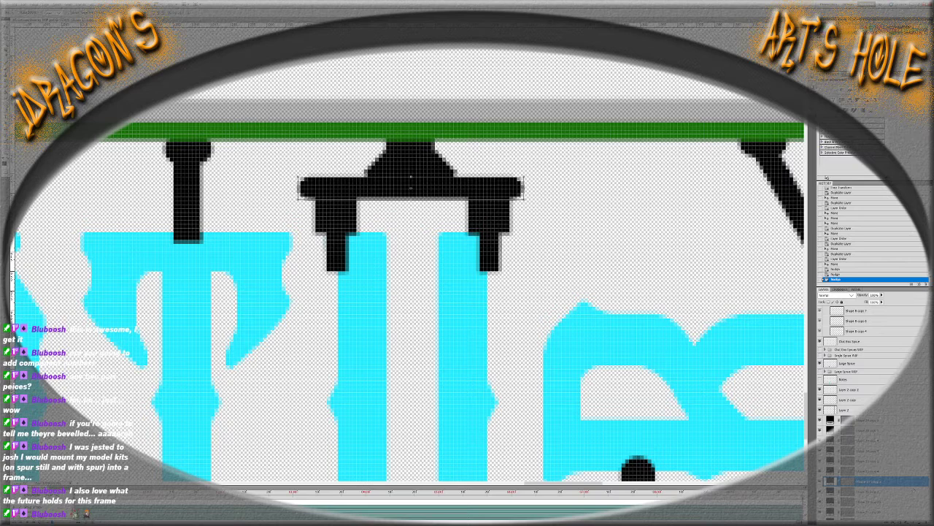
# Try shifting the wide upper block of the bracket's left leg inward over the U's left stem
pyautogui.hotkey('alt', ']')
pyautogui.hotkey('alt', ']')
pyautogui.hotkey('alt', ']')
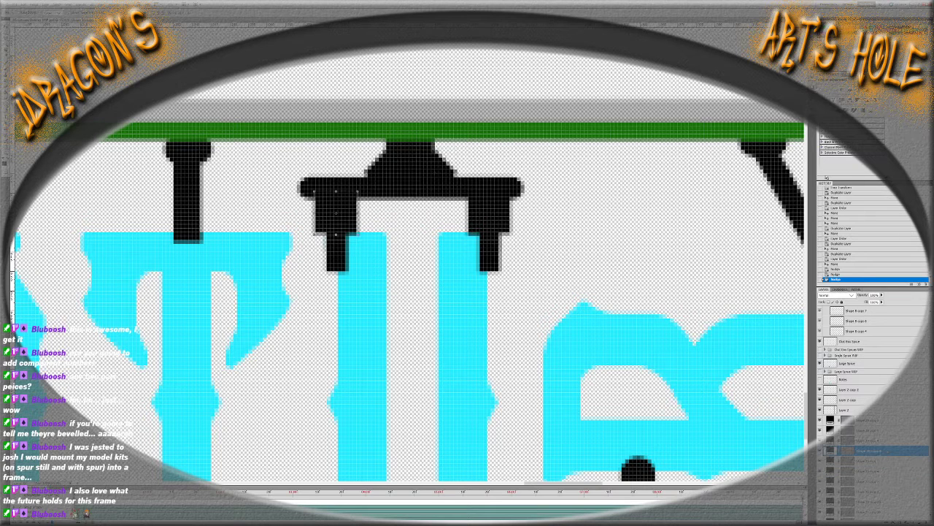
pyautogui.press('Right')
pyautogui.press('Right')
pyautogui.press('Right')
pyautogui.press('Right')
pyautogui.press('Right')
pyautogui.press('Right')
pyautogui.press('Right')
pyautogui.press('Right')
pyautogui.press('Right')
pyautogui.press('Right')
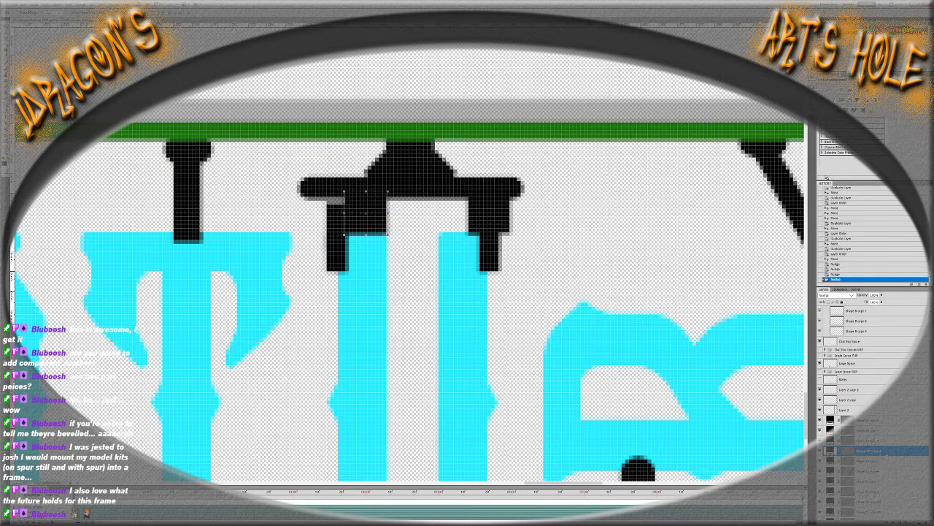
pyautogui.press('Right')
pyautogui.press('Left')
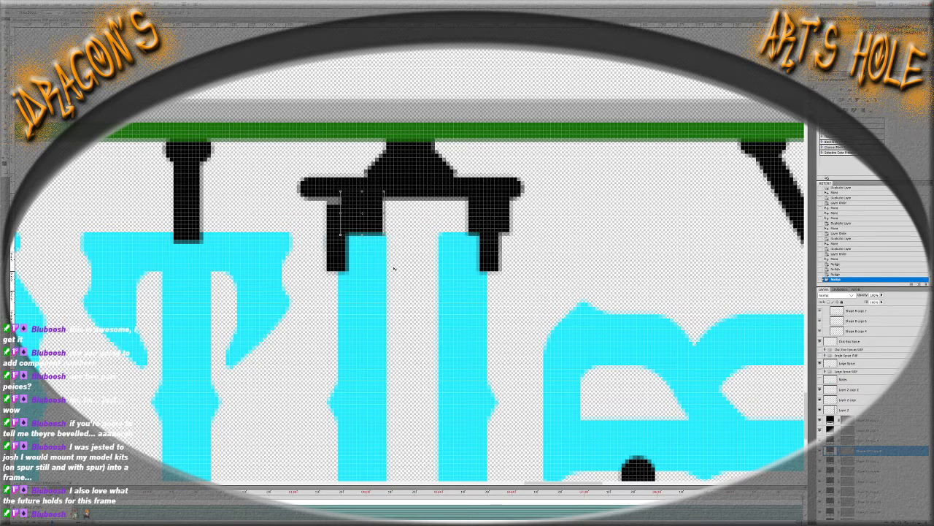
# Delete the wide upper blocks from both legs of the bracket above the U
pyautogui.press('Delete')
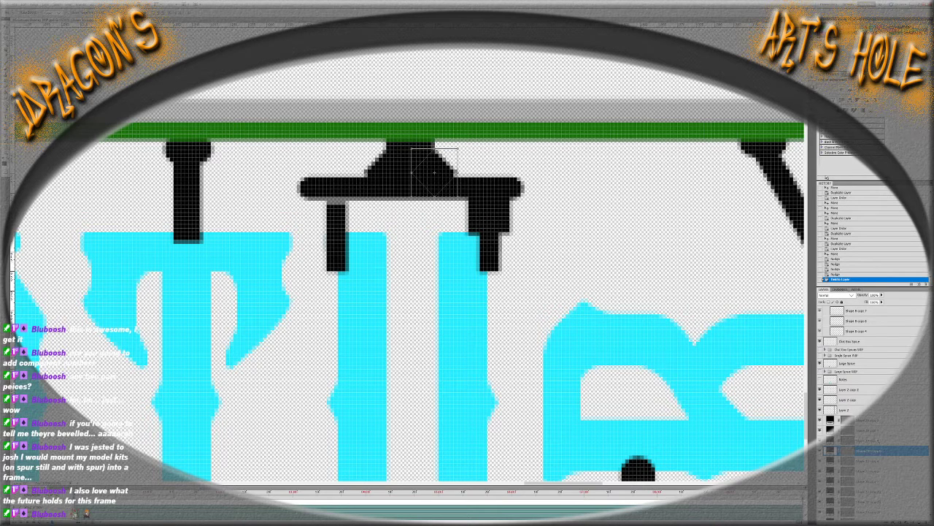
pyautogui.click(337, 236)
pyautogui.click(488, 234)
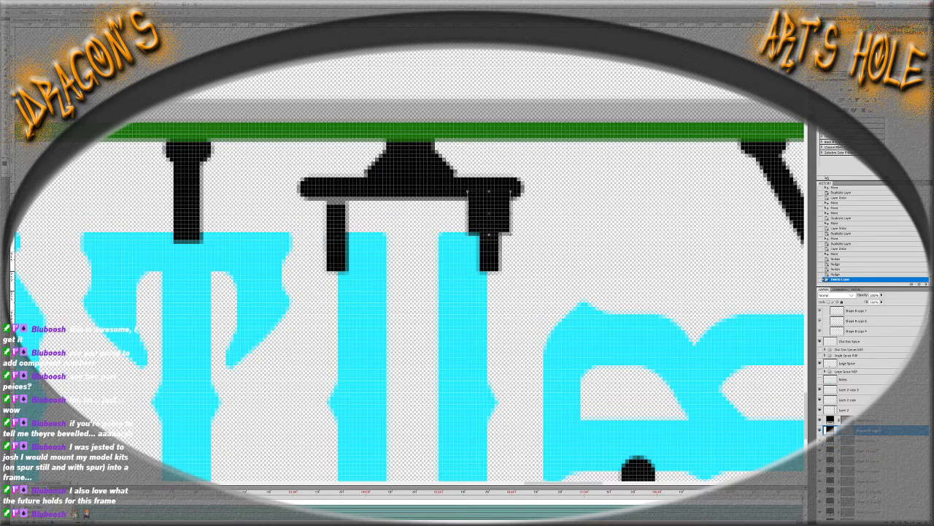
pyautogui.press('Delete')
# Move the bracket's two thin legs inward and up so they join the crossbar to the U's two stems
pyautogui.click(387, 157)
pyautogui.click(336, 235)
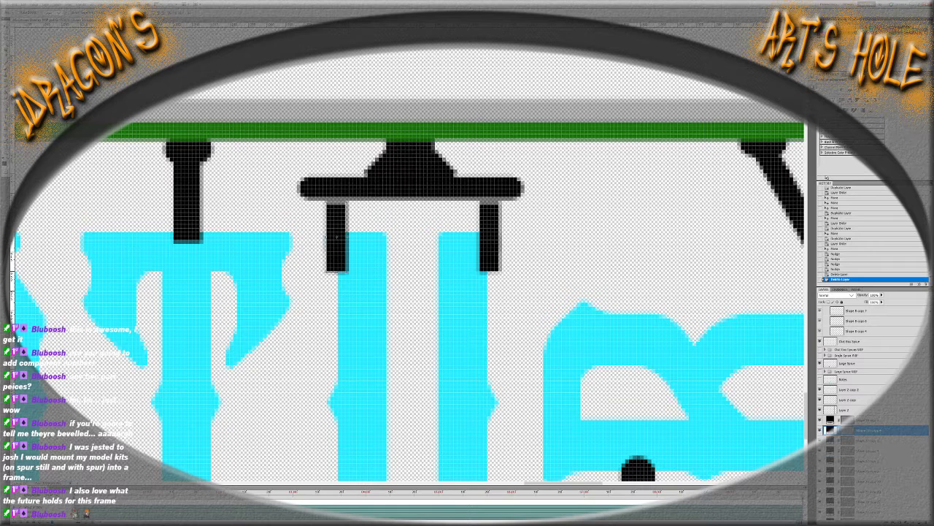
pyautogui.moveTo(336, 235)
pyautogui.mouseDown()
pyautogui.moveTo(362, 242)
pyautogui.moveTo(361, 257)
pyautogui.mouseUp()
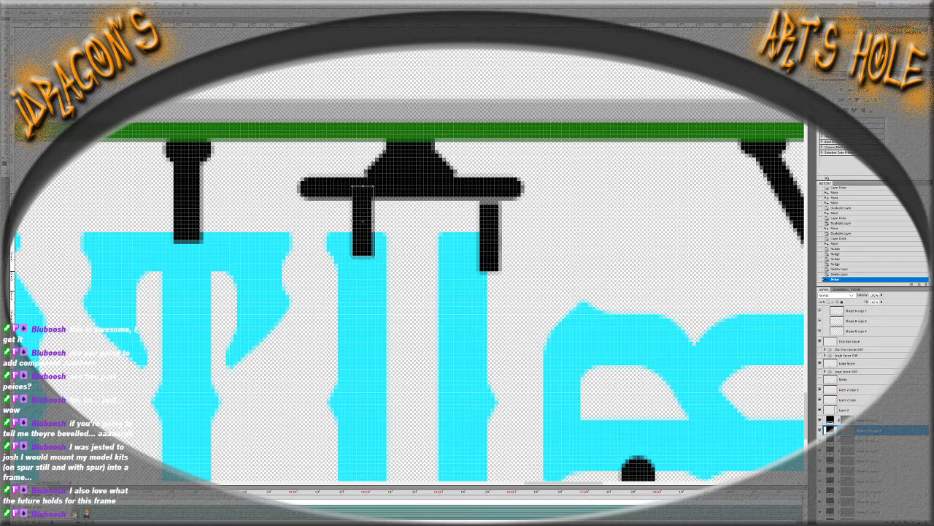
pyautogui.moveTo(491, 238); pyautogui.dragTo(463, 221)
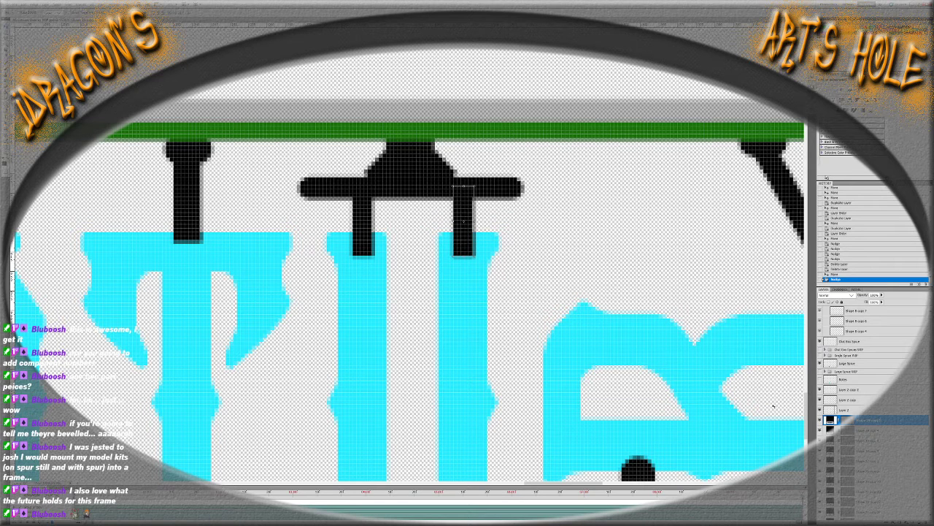
# Narrow the crossbar of the bracket above the U symmetrically about its centre so its ends reach just past the two legs
pyautogui.click(374, 175)
pyautogui.click(409, 159)
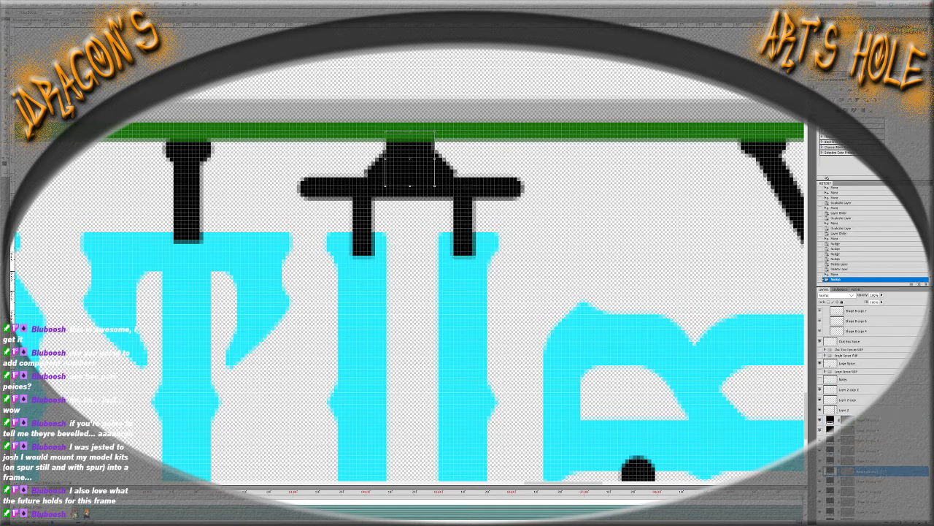
pyautogui.click(876, 481)
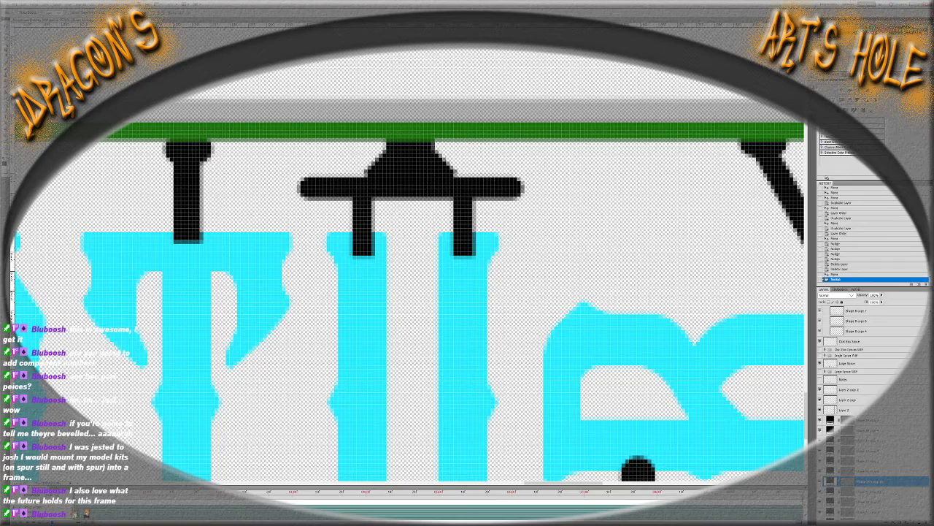
pyautogui.click(881, 492)
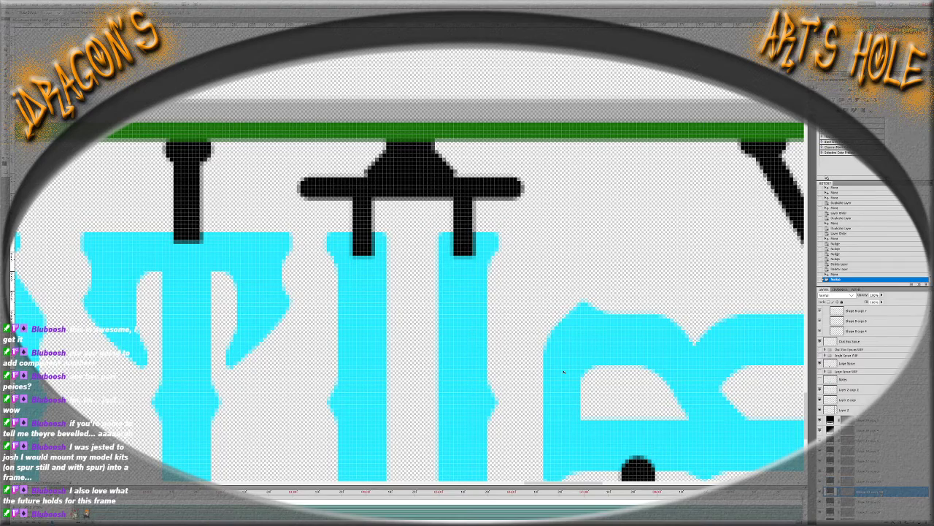
pyautogui.moveTo(561, 365); pyautogui.dragTo(531, 397)
pyautogui.scroll(-2, 532, 396)
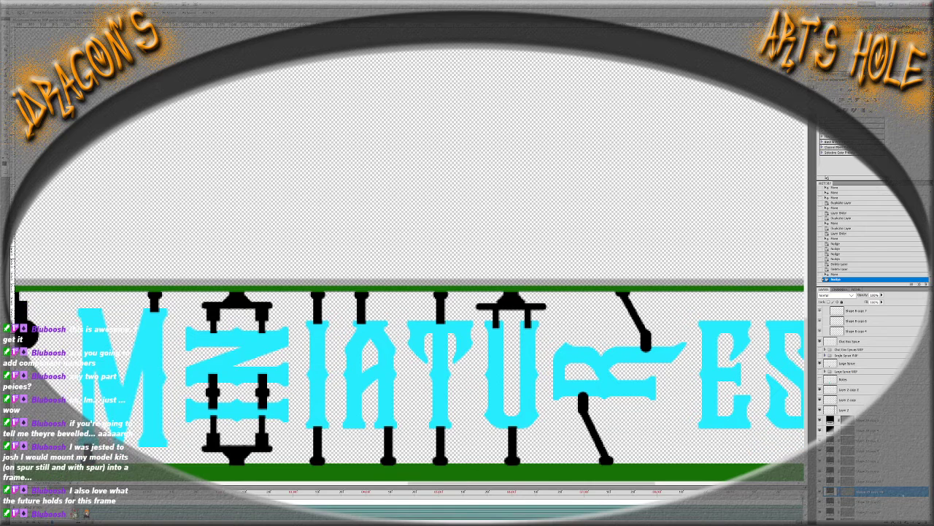
pyautogui.click(876, 482)
pyautogui.click(876, 471)
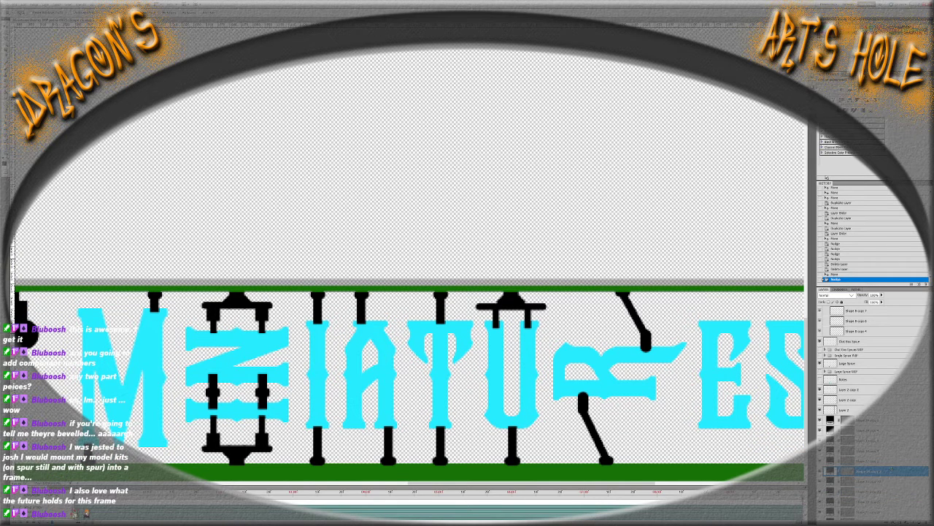
pyautogui.click(889, 460)
pyautogui.click(876, 450)
pyautogui.click(876, 441)
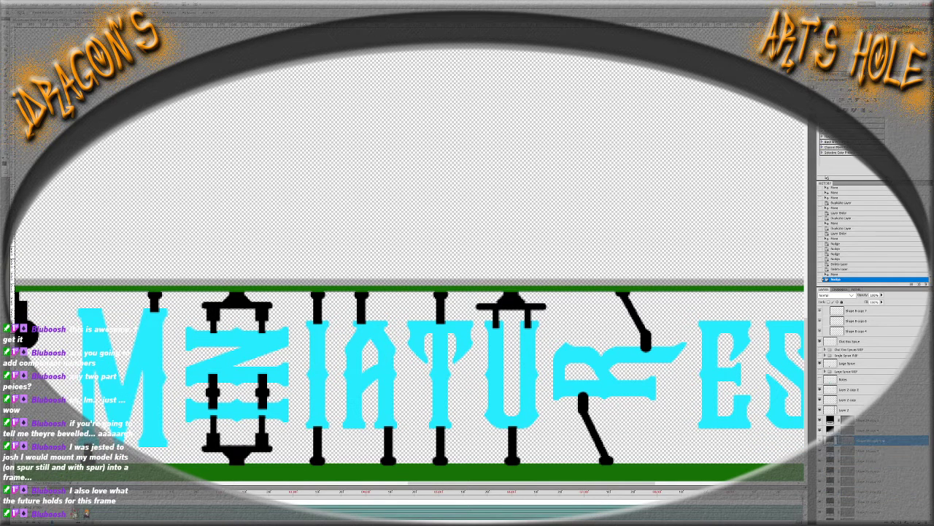
pyautogui.click(876, 430)
pyautogui.click(876, 419)
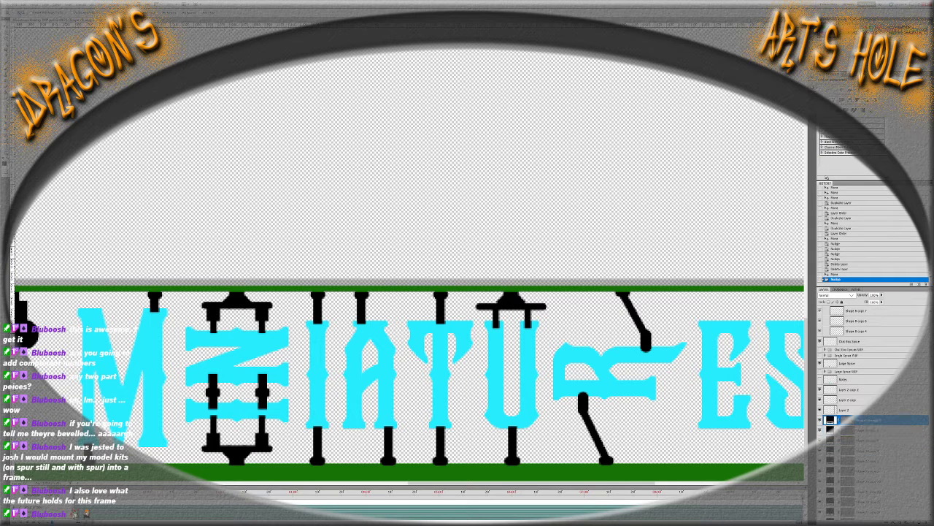
pyautogui.hotkey('ctrl', 't')
pyautogui.hotkey('alt', '[')
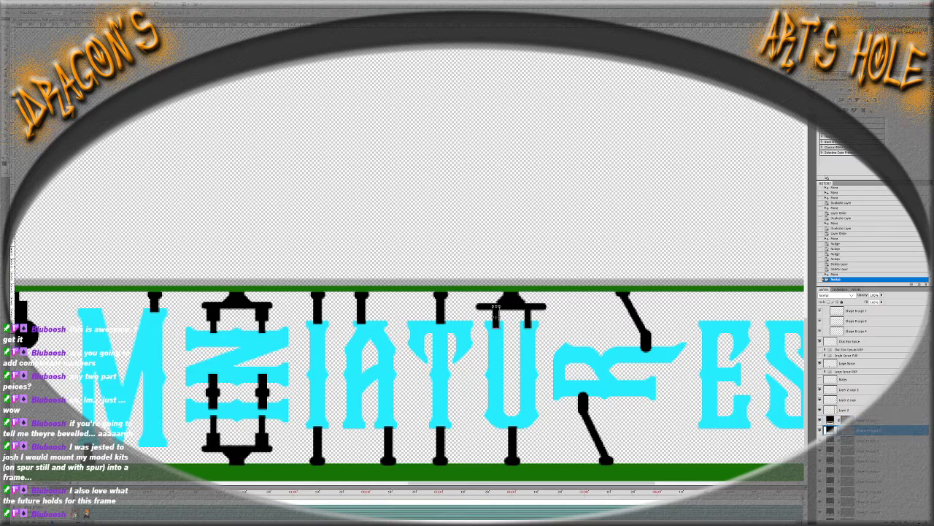
pyautogui.hotkey('alt', '[')
pyautogui.hotkey('alt', '[')
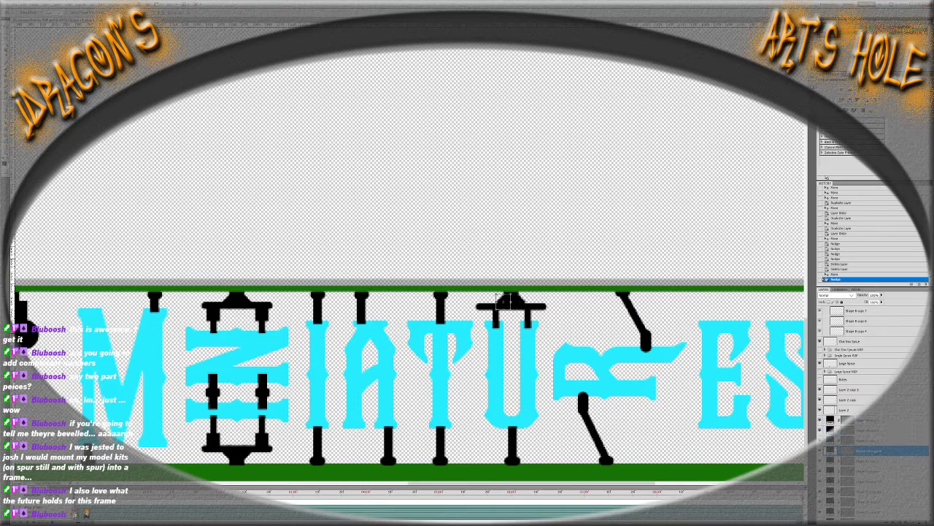
pyautogui.hotkey('alt', '[')
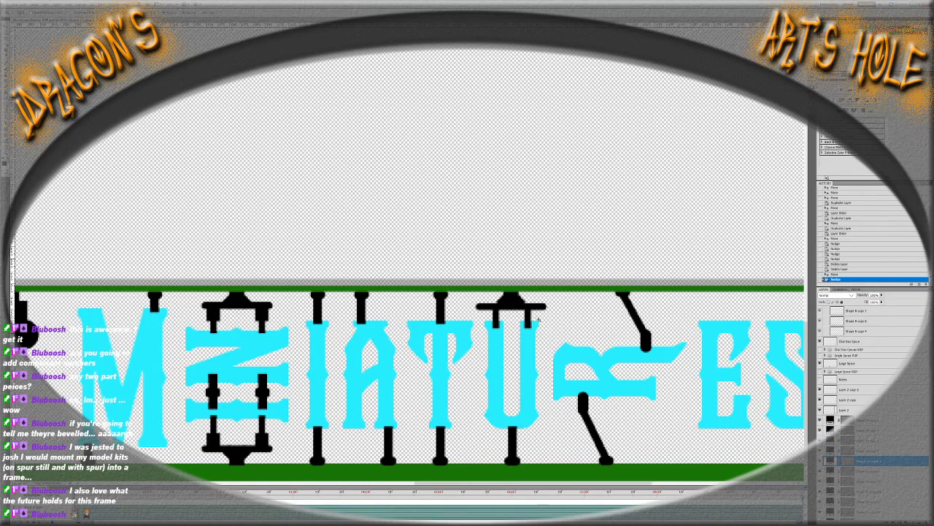
pyautogui.hotkey('ctrl', '+')
pyautogui.hotkey('ctrl', '+')
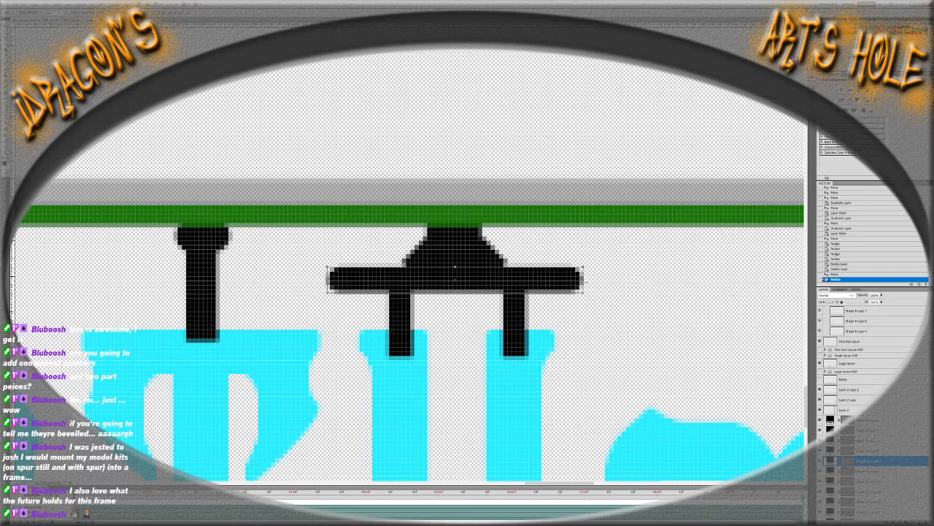
pyautogui.moveTo(584, 280); pyautogui.dragTo(531, 288)
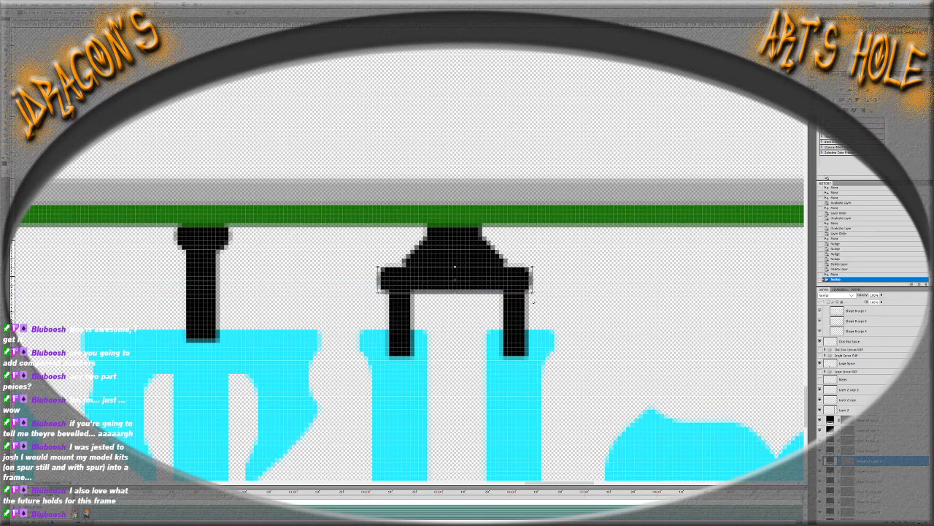
pyautogui.press('Return')
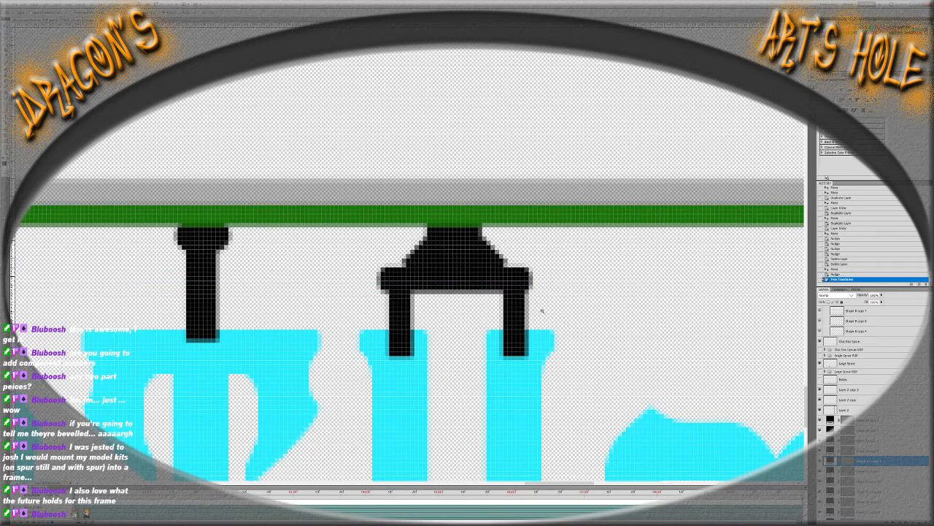
pyautogui.hotkey('ctrl', '0')
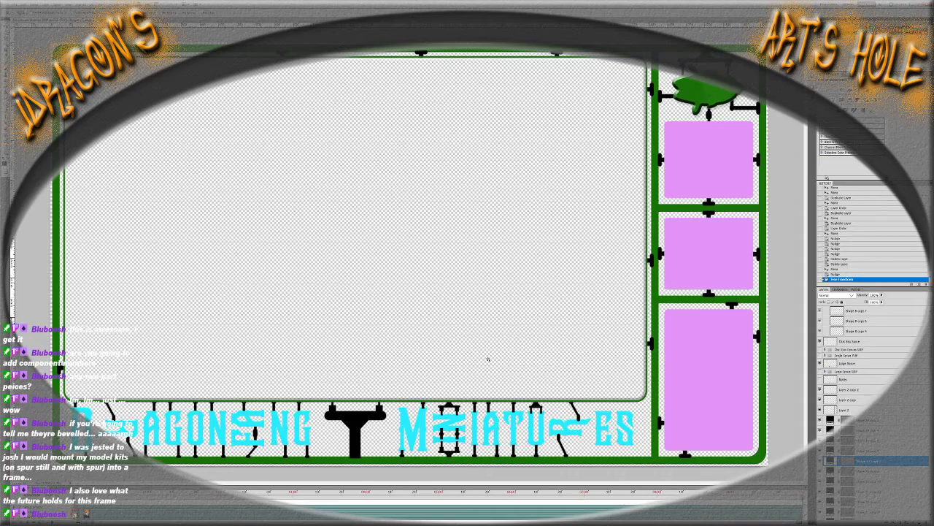
# Duplicate all four connector shapes above and below the second I of the Miniatures title
pyautogui.scroll(5, 519, 452)
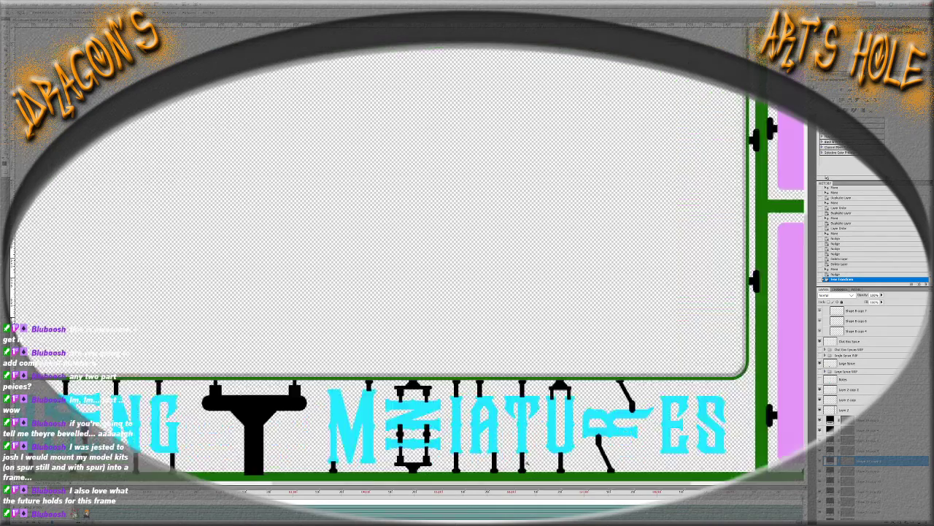
pyautogui.scroll(-5, 510, 437)
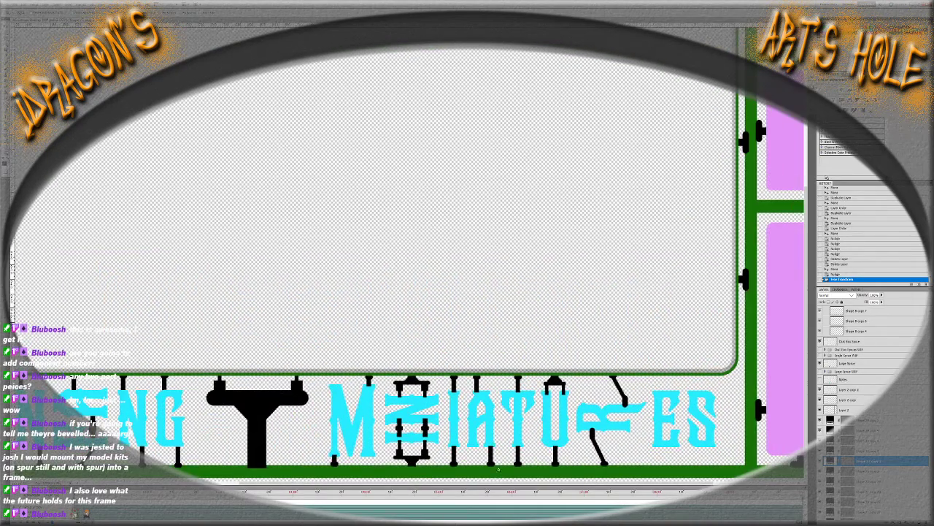
pyautogui.scroll(-2, 578, 491)
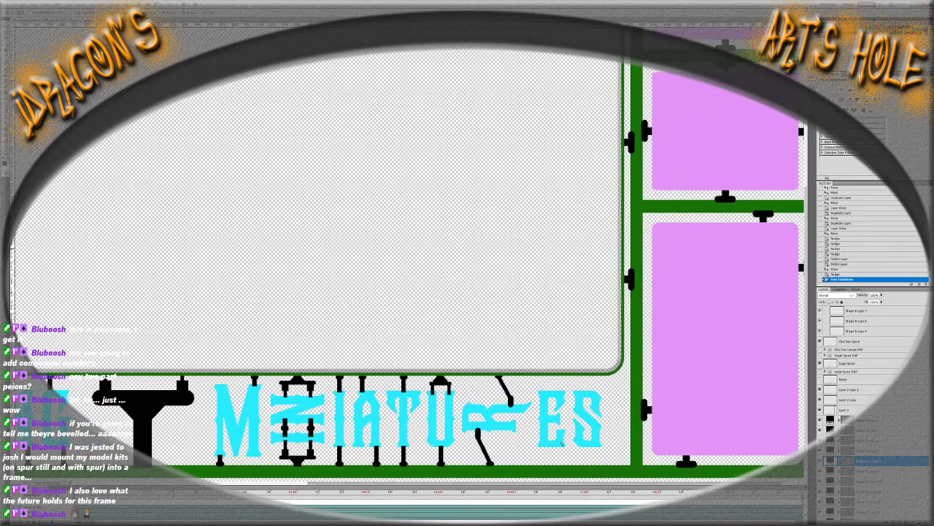
pyautogui.scroll(3, 562, 422)
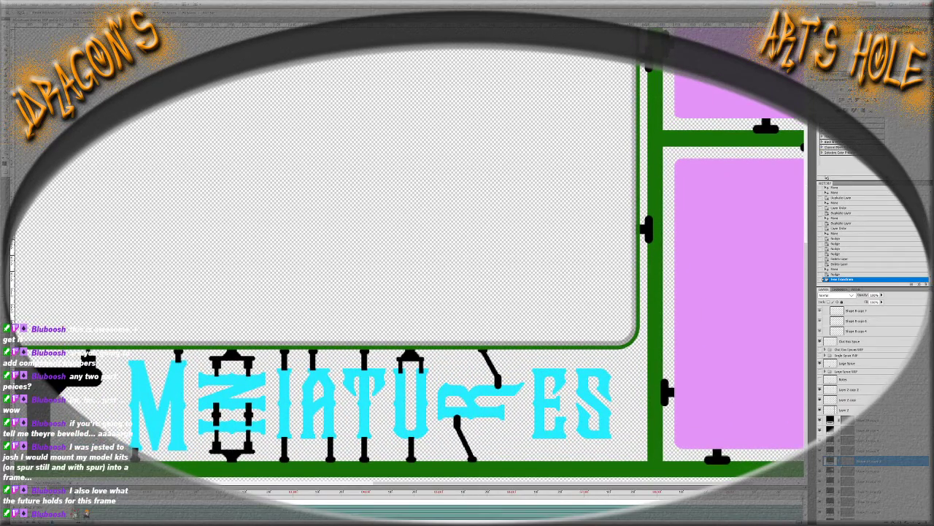
pyautogui.scroll(5, 872, 357)
pyautogui.click(876, 461)
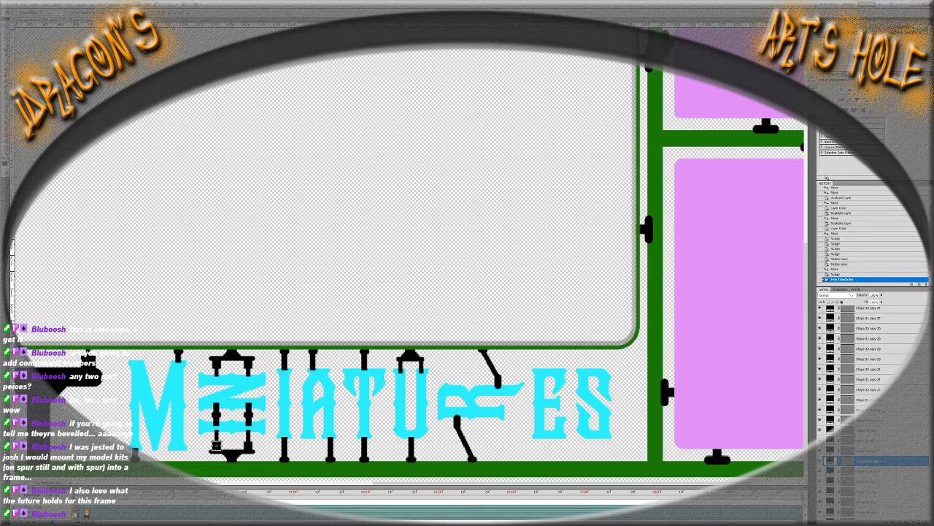
pyautogui.keyDown('ctrl'); pyautogui.click(217, 447); pyautogui.keyUp('ctrl')
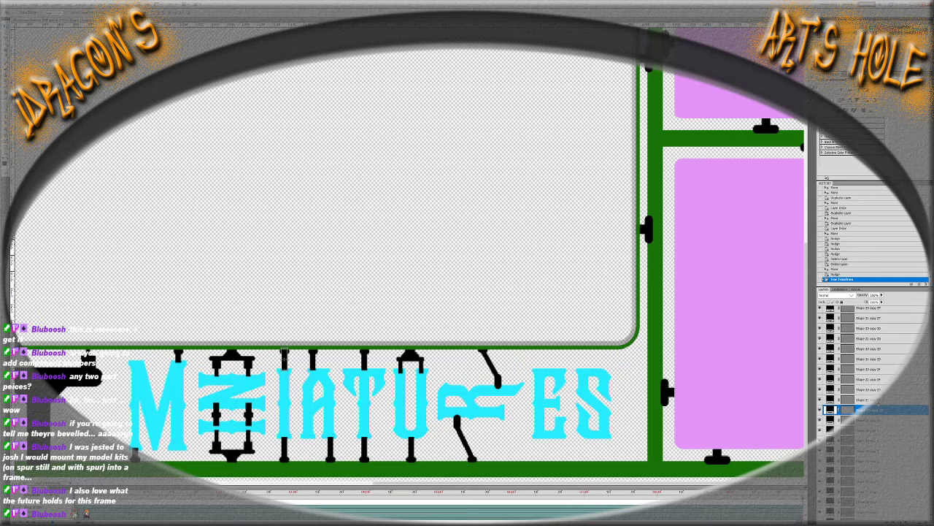
pyautogui.keyDown('ctrl'); pyautogui.click(284, 458); pyautogui.keyUp('ctrl')
pyautogui.keyDown('ctrl'); pyautogui.click(284, 352); pyautogui.keyUp('ctrl')
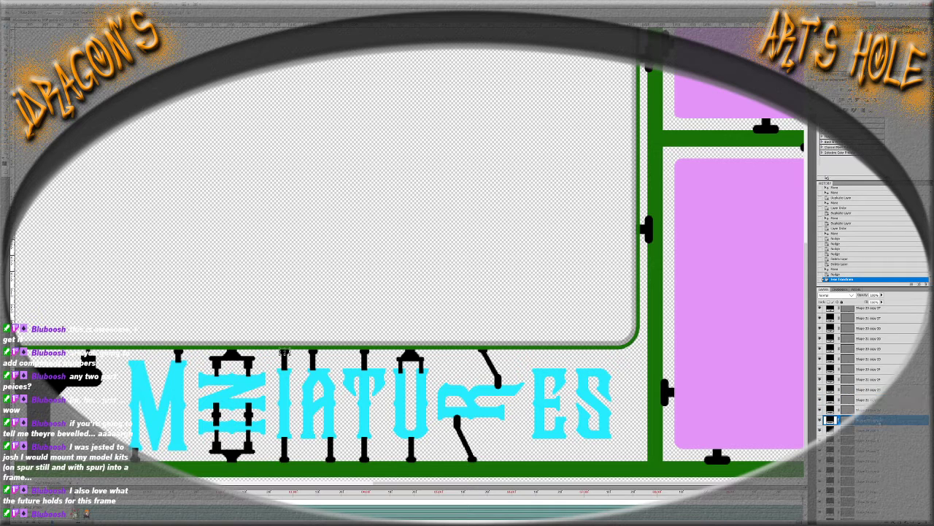
pyautogui.keyDown('ctrl'); pyautogui.keyDown('shift'); pyautogui.click(284, 353); pyautogui.keyUp('shift'); pyautogui.keyUp('ctrl')
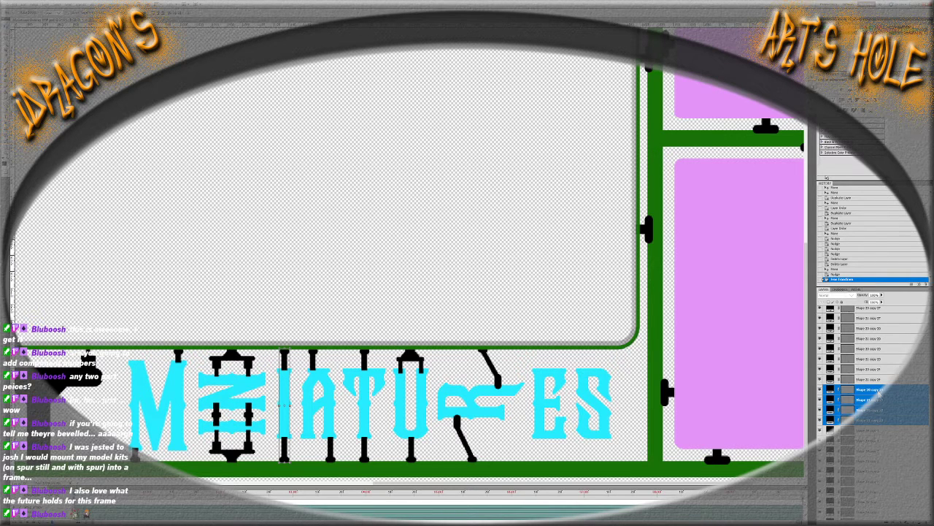
pyautogui.hotkey('ctrl', 'j')
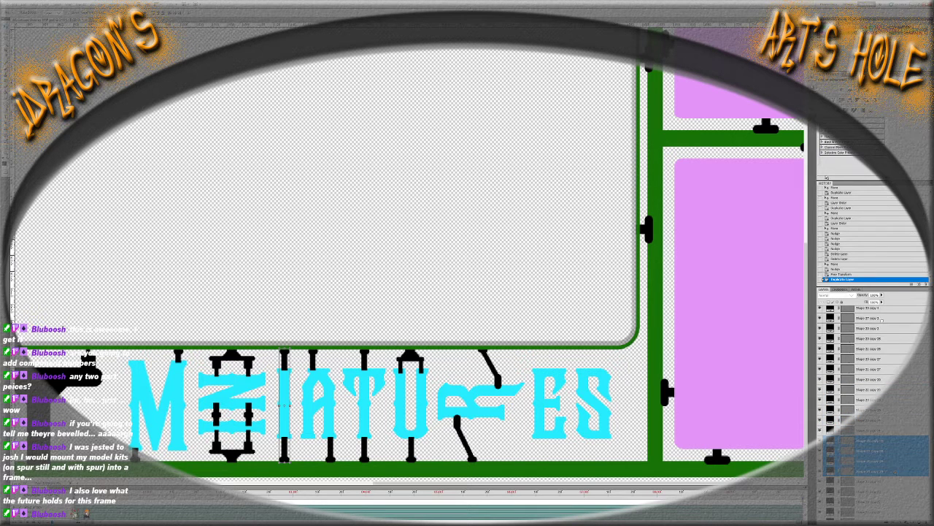
# Raise the duplicated connector shapes to just below Layer 2 in the stacking order and move them onto the middle of the E
pyautogui.scroll(10, 872, 401)
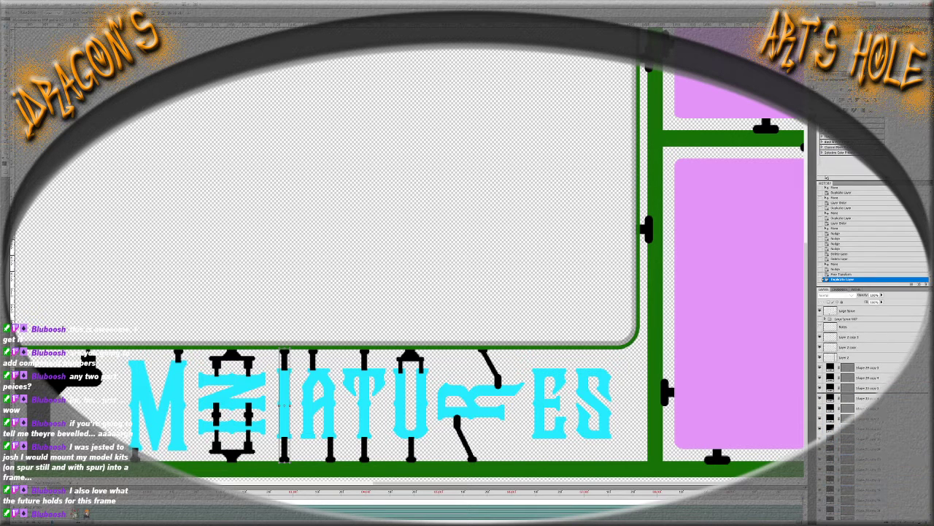
pyautogui.hotkey('ctrl', ']')
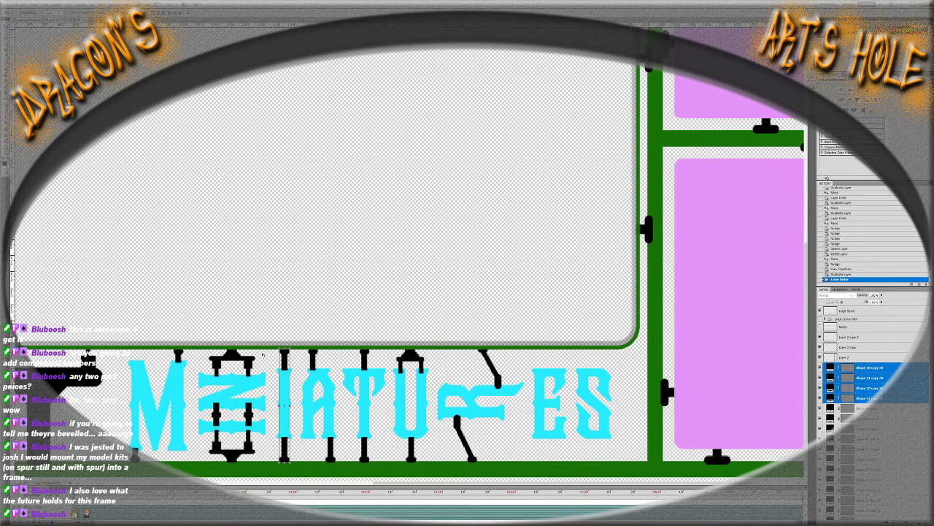
pyautogui.moveTo(284, 365); pyautogui.dragTo(560, 375)
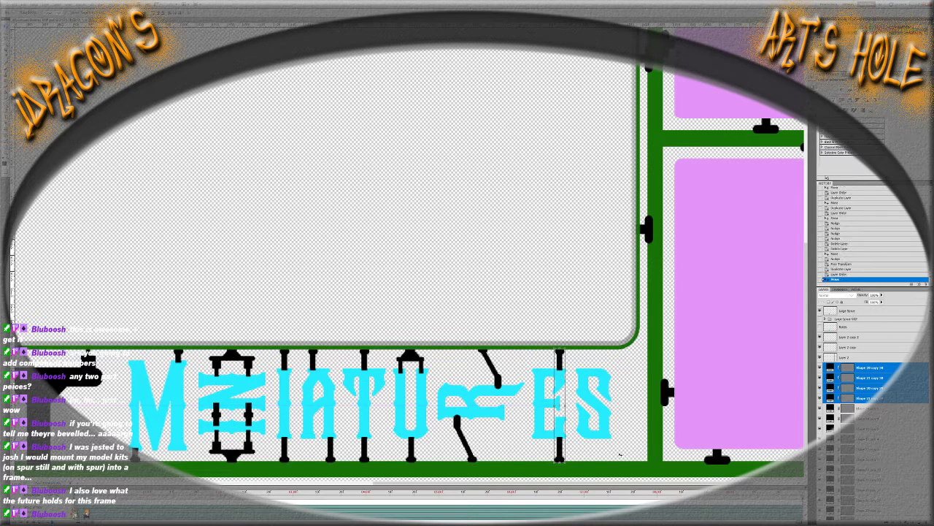
# Shift the E's lower connector and its foot sideways so they sit beneath the letter's left stem
pyautogui.click(881, 385)
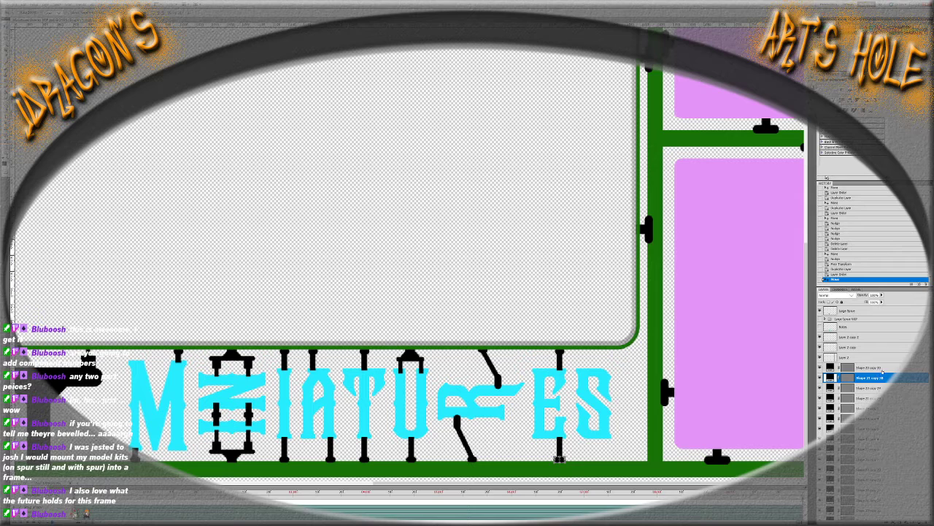
pyautogui.keyDown('shift'); pyautogui.click(881, 373); pyautogui.keyUp('shift')
pyautogui.moveTo(559, 458); pyautogui.dragTo(541, 459)
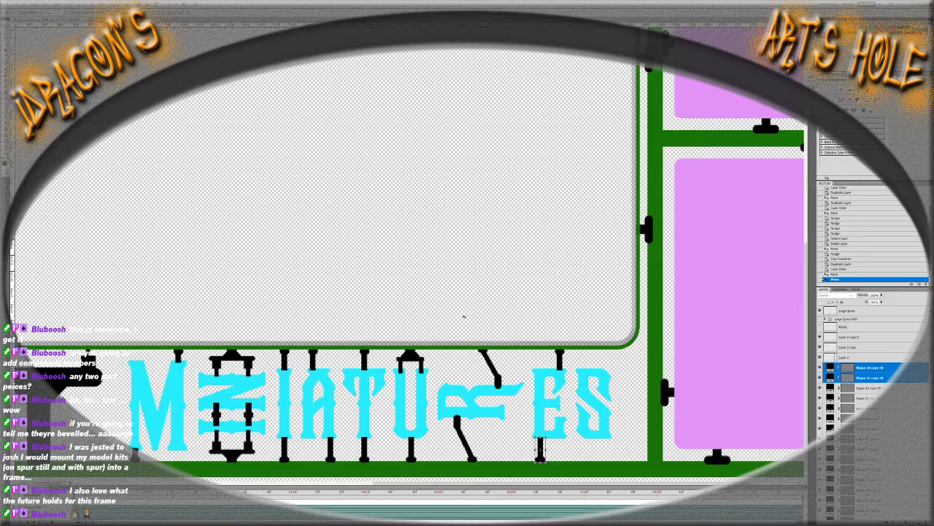
# Duplicate the E's upper connector, raise the copy above the other shapes, and place it over the S
pyautogui.scroll(-3, 411, 342)
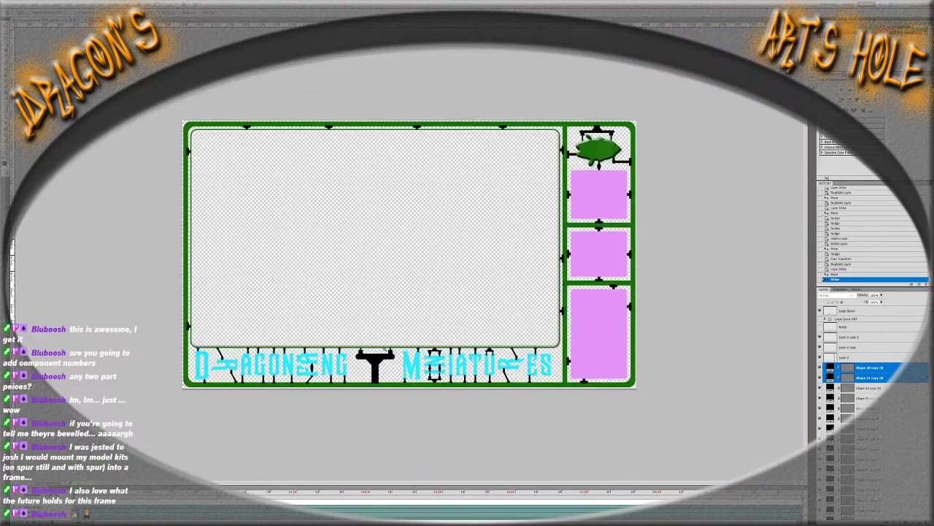
pyautogui.scroll(3, 401, 344)
pyautogui.scroll(1, 393, 349)
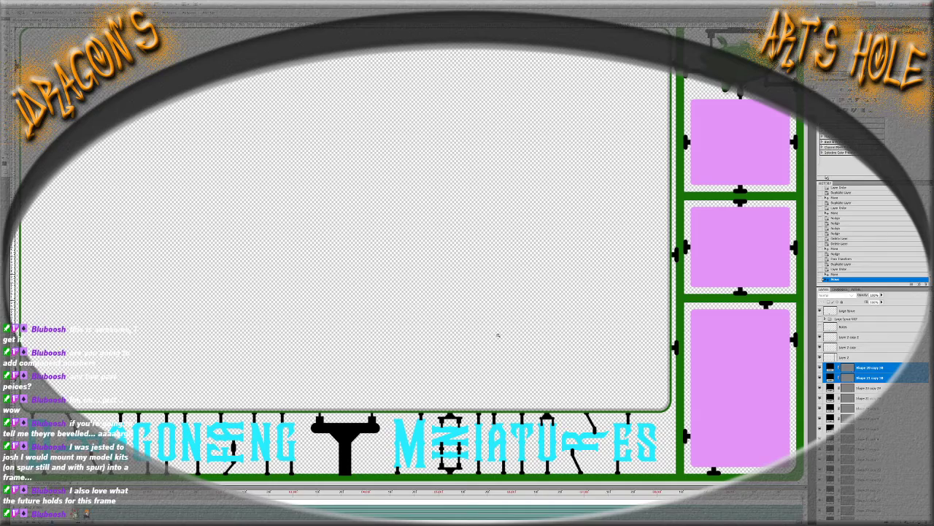
pyautogui.scroll(5, 603, 436)
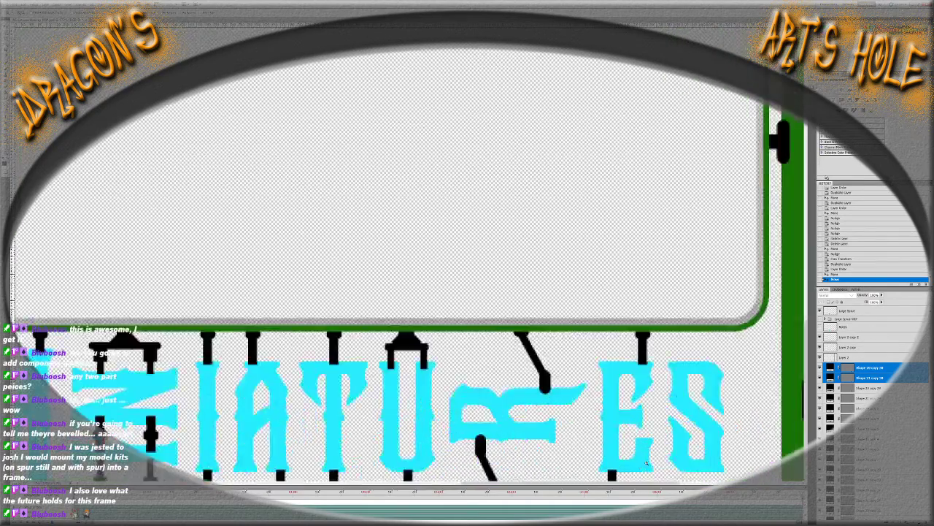
pyautogui.scroll(-2, 587, 409)
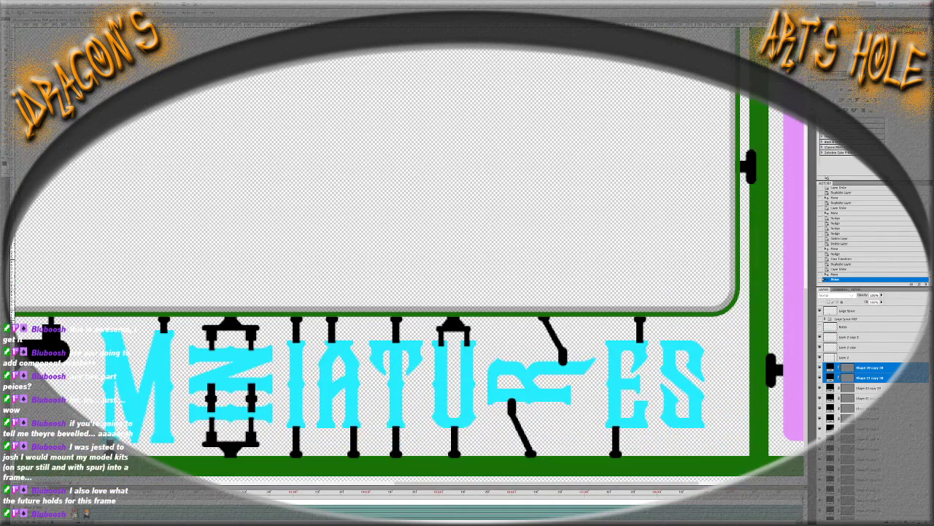
pyautogui.click(869, 388)
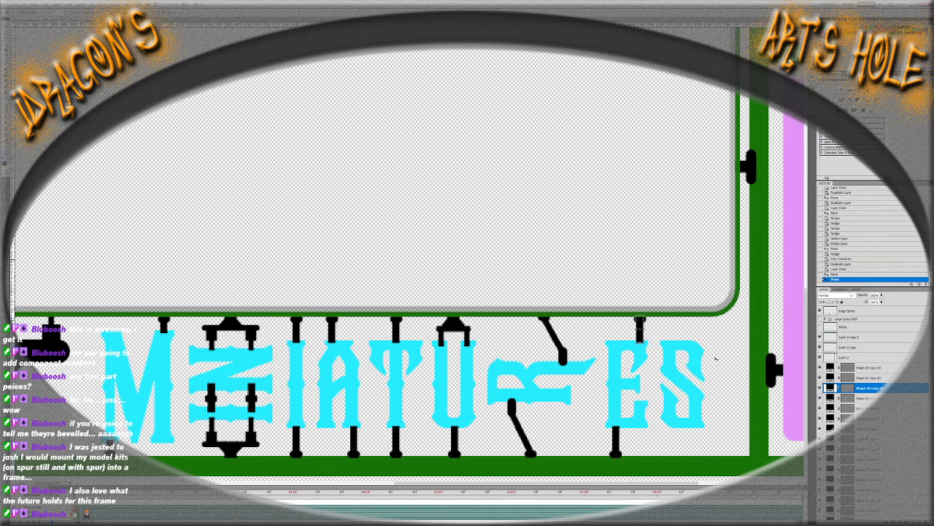
pyautogui.keyDown('shift'); pyautogui.click(868, 398); pyautogui.keyUp('shift')
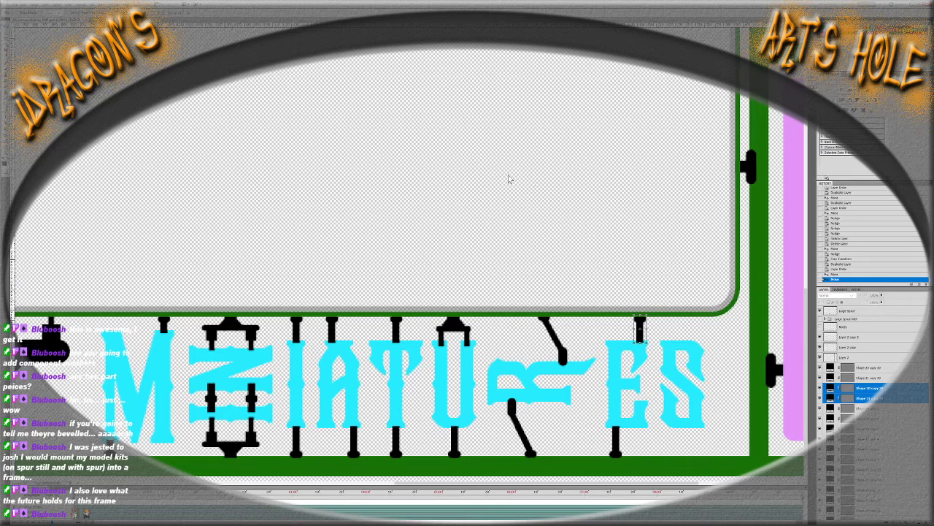
pyautogui.hotkey('ctrl', 'j')
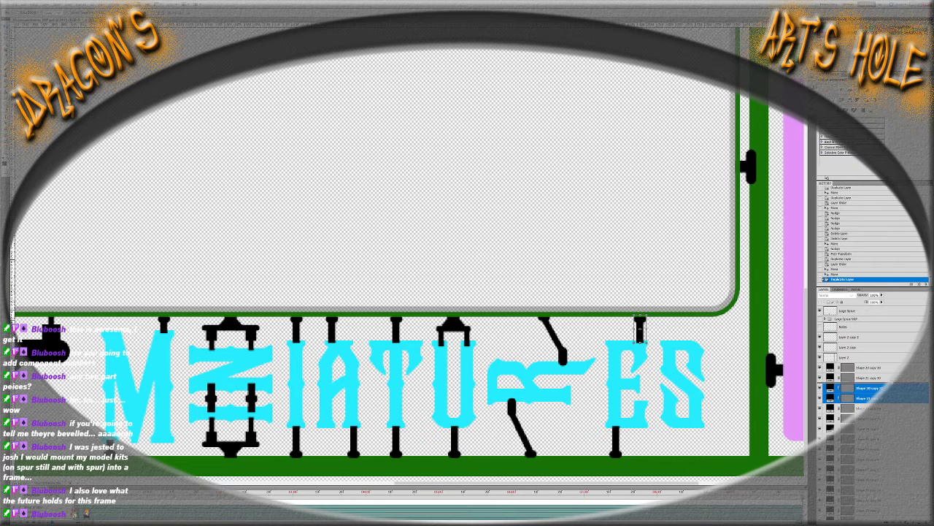
pyautogui.hotkey('ctrl', ']')
pyautogui.moveTo(641, 339); pyautogui.dragTo(680, 341)
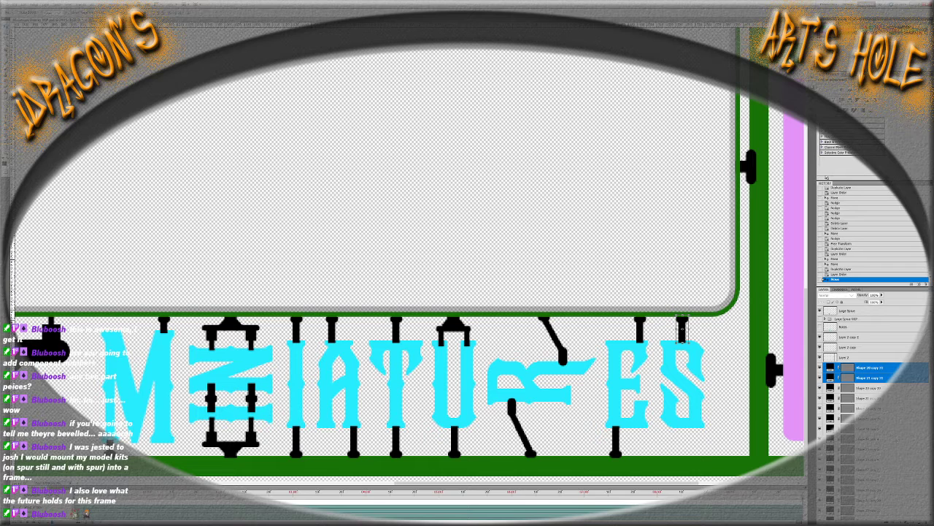
# Duplicate the E's lower connector, raise the copy above the other shapes, and place it beneath the S in line with its upper connector
pyautogui.click(615, 452)
pyautogui.click(615, 451)
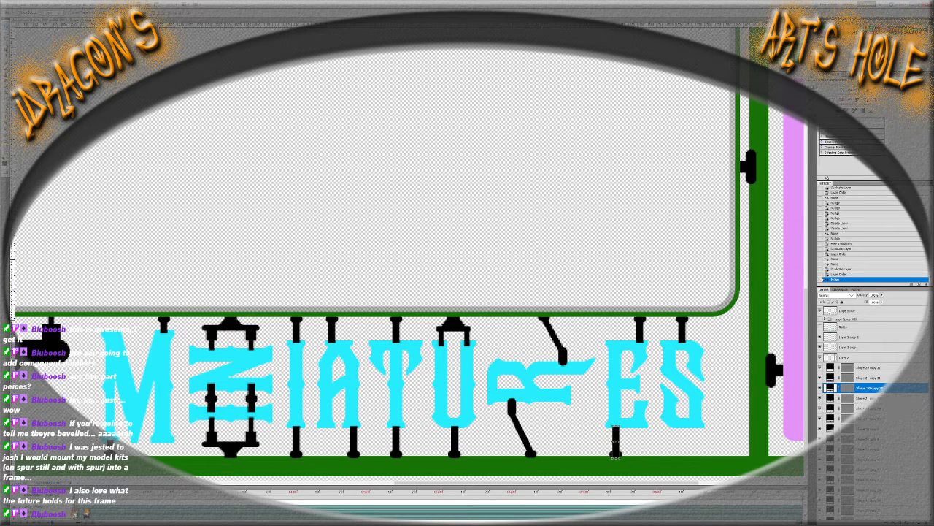
pyautogui.keyDown('shift'); pyautogui.click(615, 434); pyautogui.keyUp('shift')
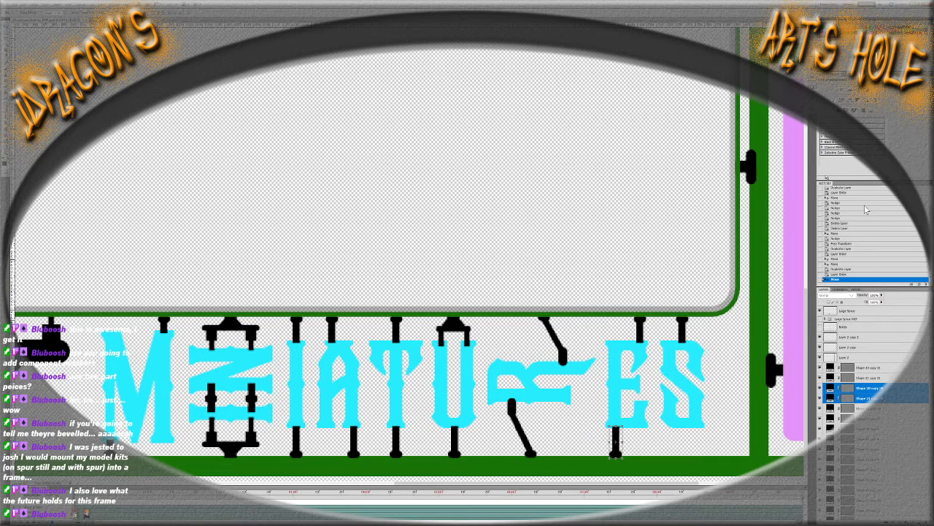
pyautogui.hotkey('ctrl', 'j')
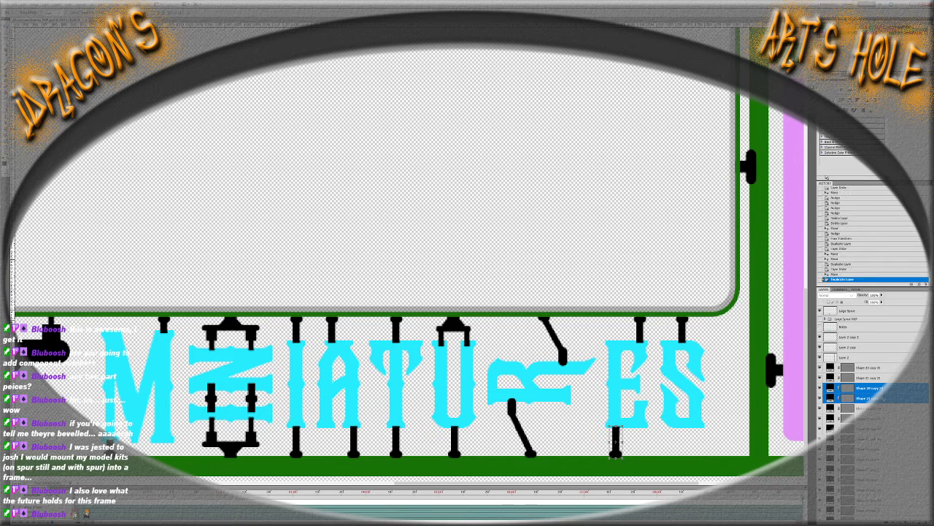
pyautogui.hotkey('ctrl', ']')
pyautogui.hotkey('ctrl', ']')
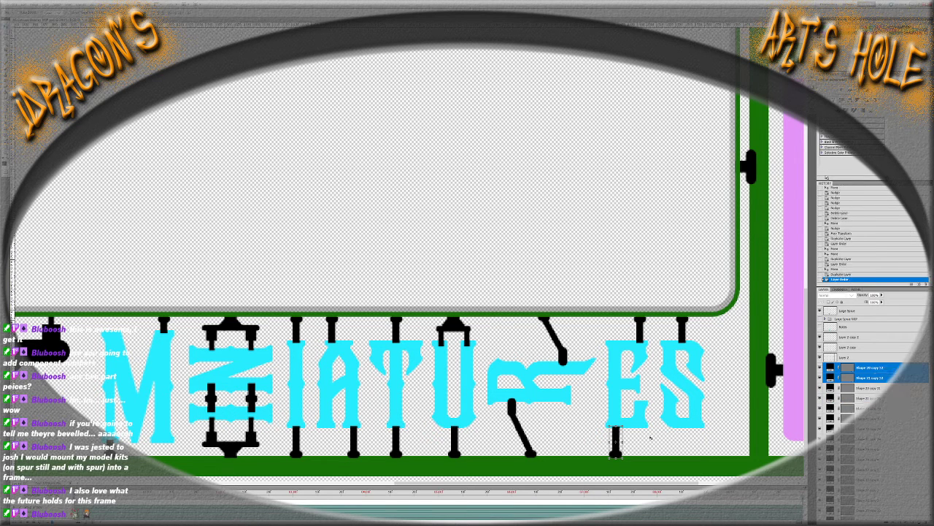
pyautogui.moveTo(615, 438); pyautogui.dragTo(681, 456)
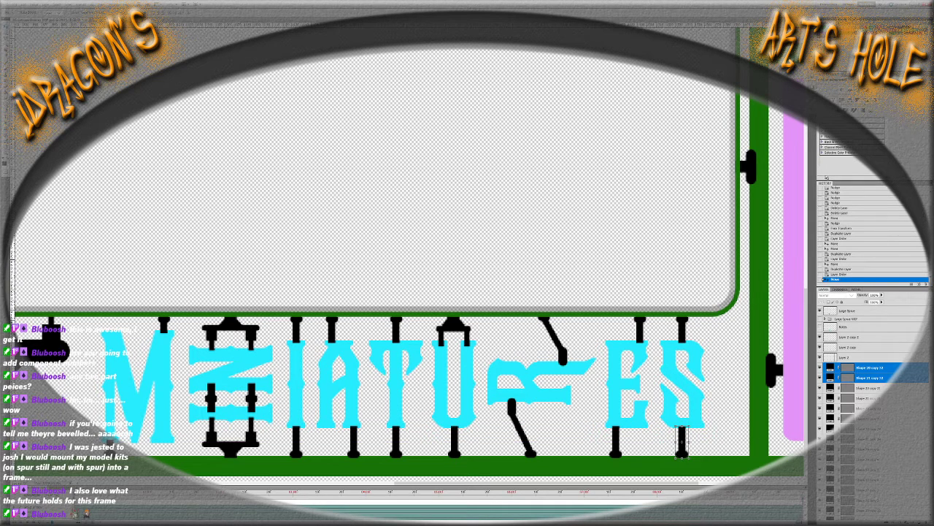
# Group all the connector shape layers below Layer 2 and name the group Miniatures Sprue WIP
pyautogui.hotkey('ctrl', '-')
pyautogui.hotkey('ctrl', '-')
pyautogui.hotkey('ctrl', '0')
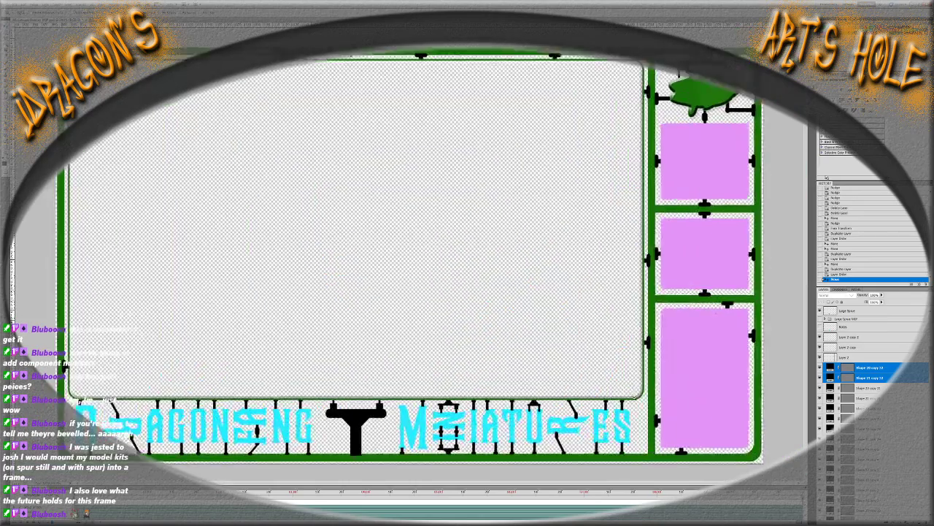
pyautogui.hotkey('ctrl', '+')
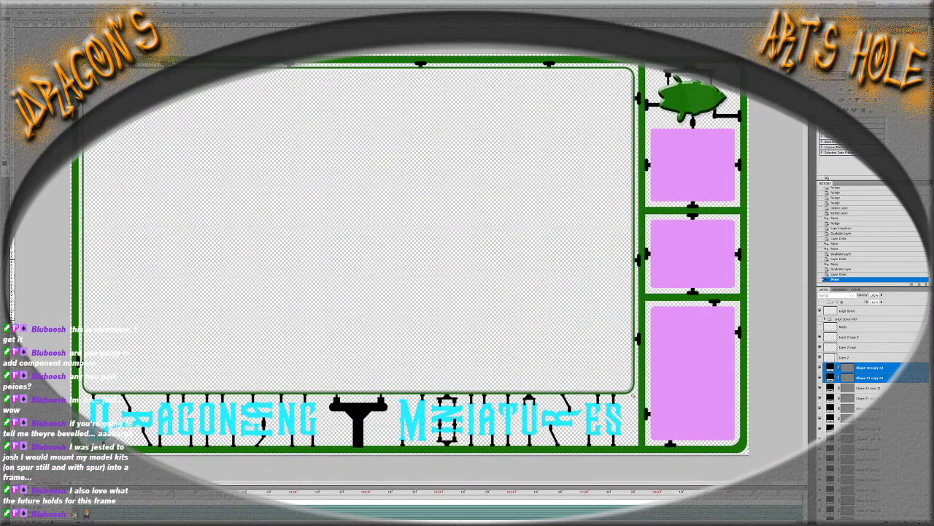
pyautogui.scroll(-3, 886, 381)
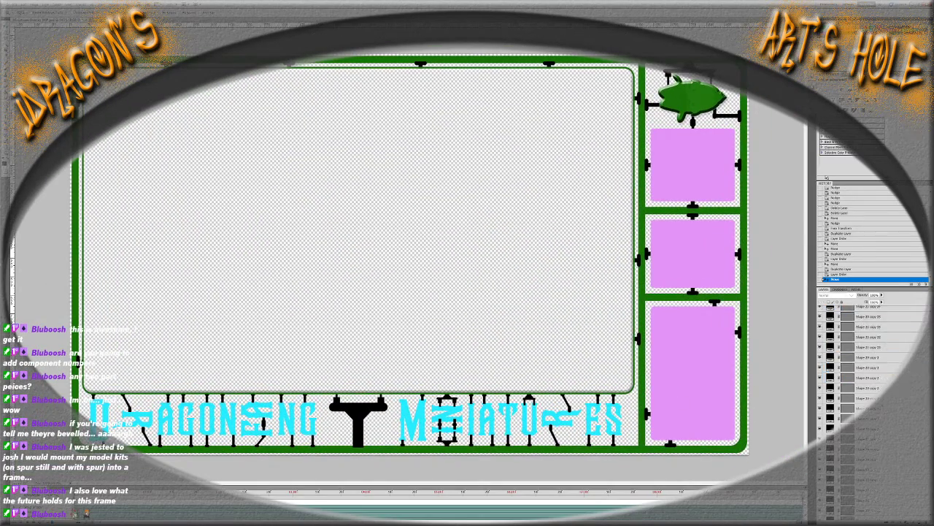
pyautogui.scroll(-3, 876, 380)
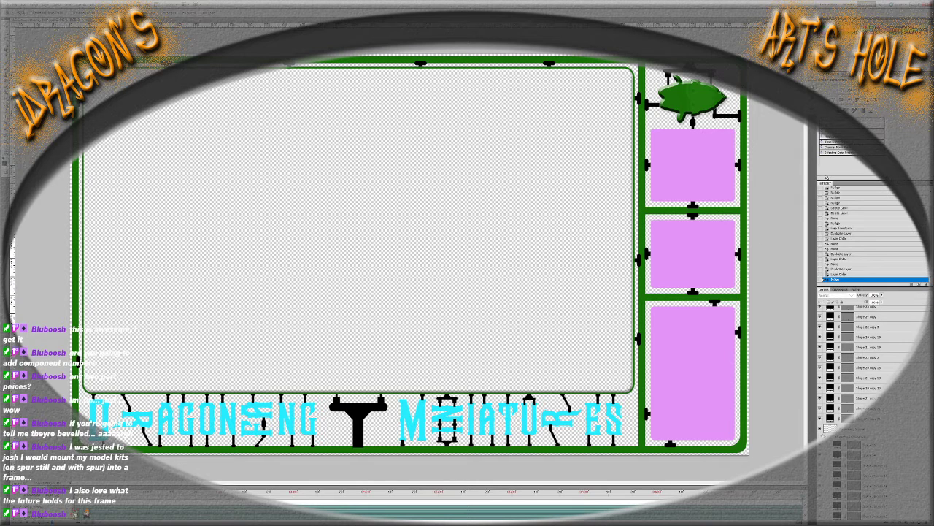
pyautogui.click(885, 429)
pyautogui.scroll(5, 885, 422)
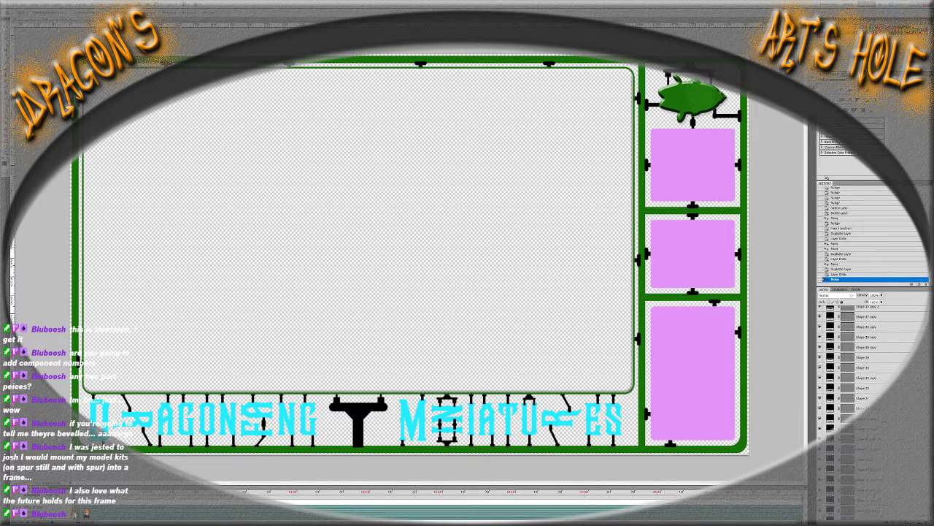
pyautogui.scroll(2, 872, 351)
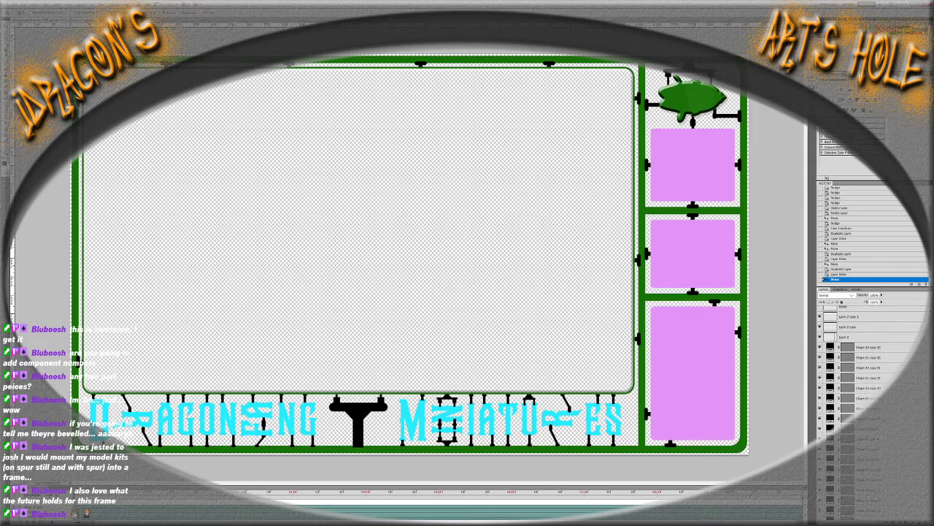
pyautogui.keyDown('shift'); pyautogui.click(862, 363); pyautogui.keyUp('shift')
pyautogui.scroll(-3, 865, 380)
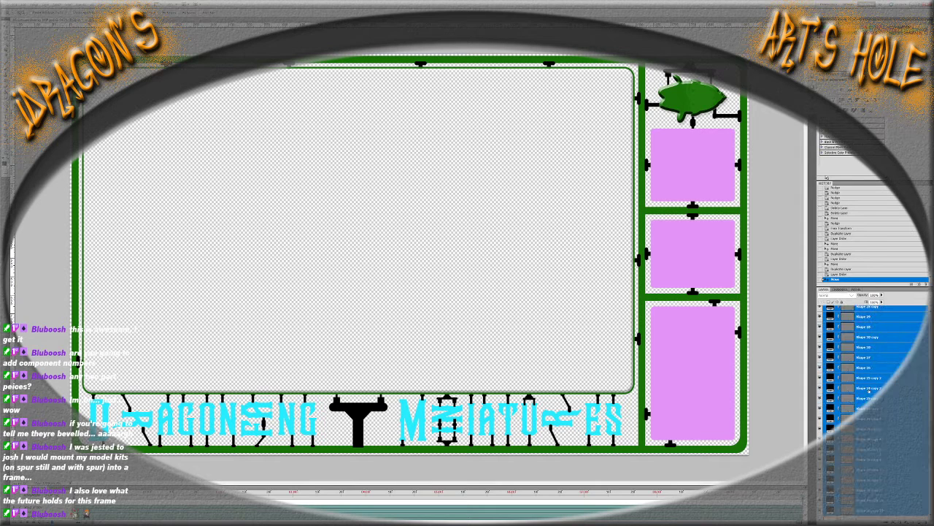
pyautogui.scroll(-2, 872, 365)
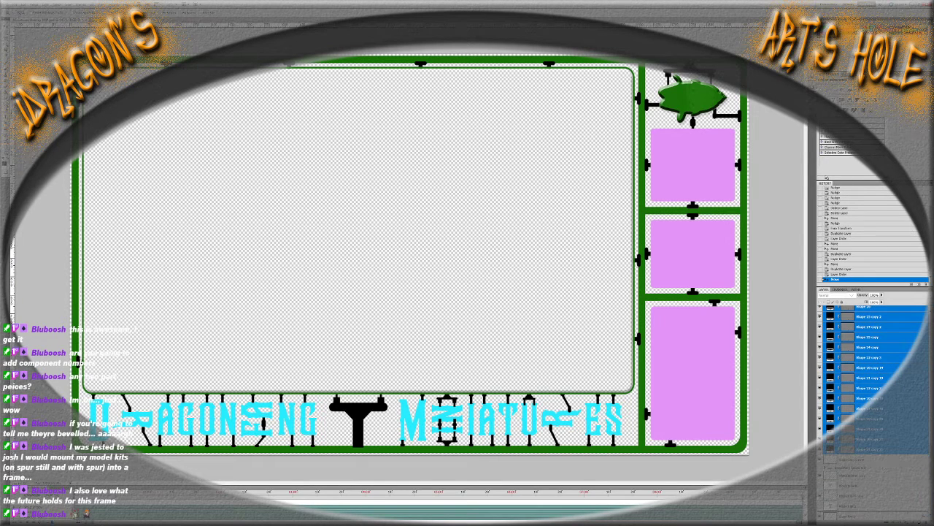
pyautogui.hotkey('ctrl', 'g')
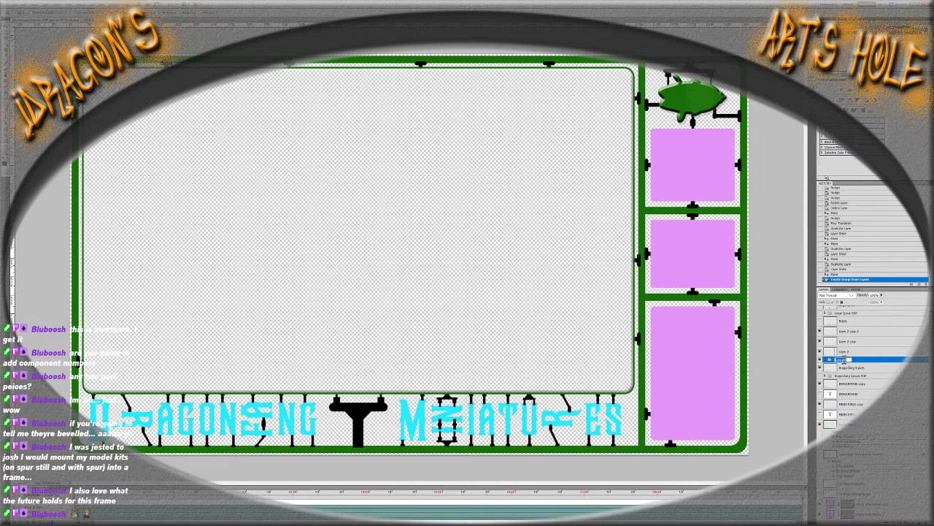
pyautogui.write('Sprue WIP')
pyautogui.press('Return')
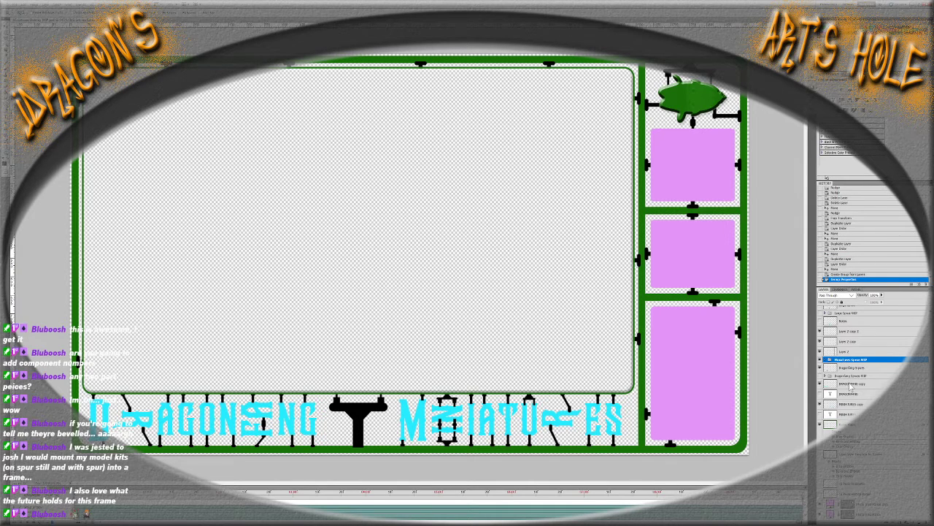
# Duplicate the Miniatures Sprue WIP group, merge the copy into a single layer, and rename it Miniatures Sprue
pyautogui.hotkey('ctrl', 'j')
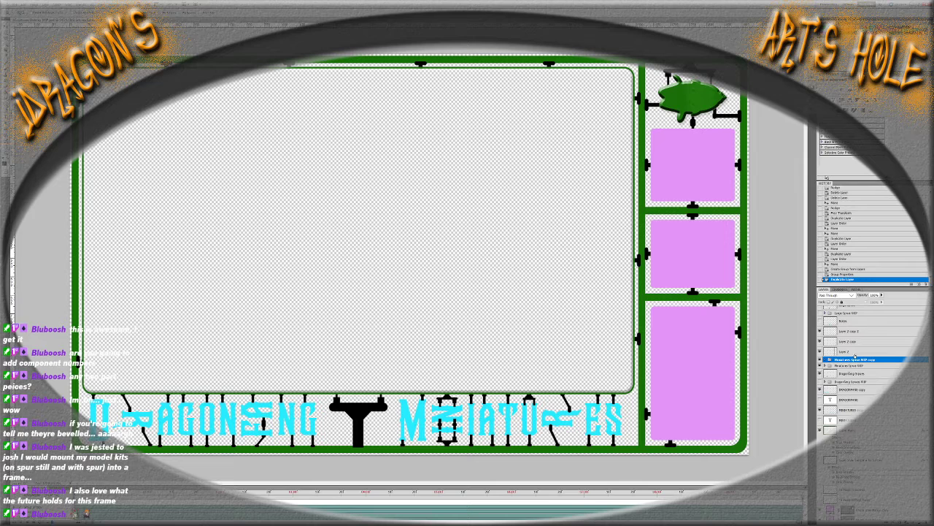
pyautogui.hotkey('ctrl', 'e')
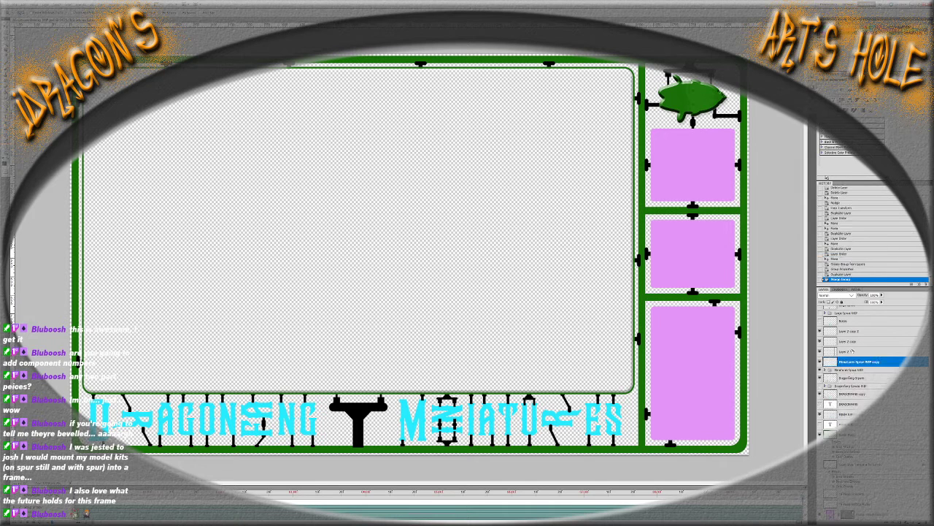
pyautogui.doubleClick(859, 362)
pyautogui.press('BackSpace')
pyautogui.press('Return')
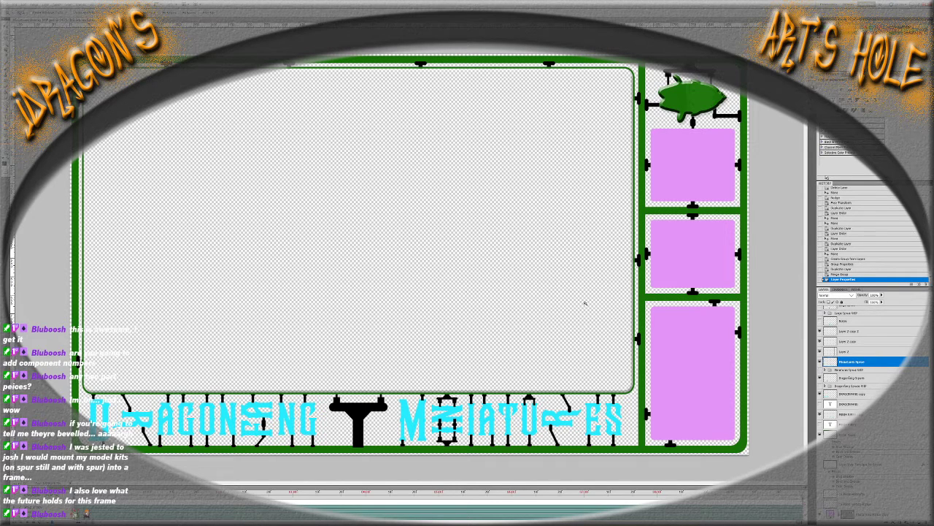
# Clear the area covered by the Miniatures lettering from the Miniatures Sprue layer, using the text layer's outline as the selection
pyautogui.scroll(-1, 441, 305)
pyautogui.scroll(-1, 438, 309)
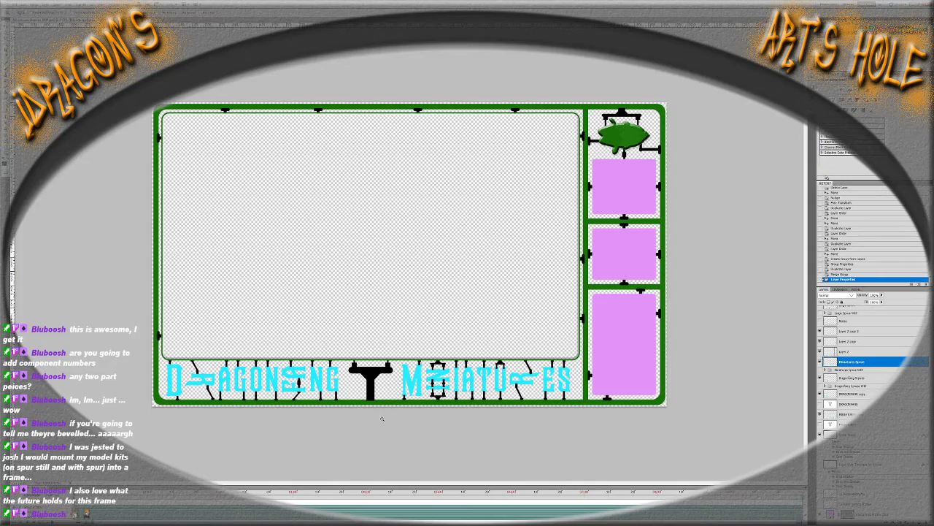
pyautogui.click(385, 437)
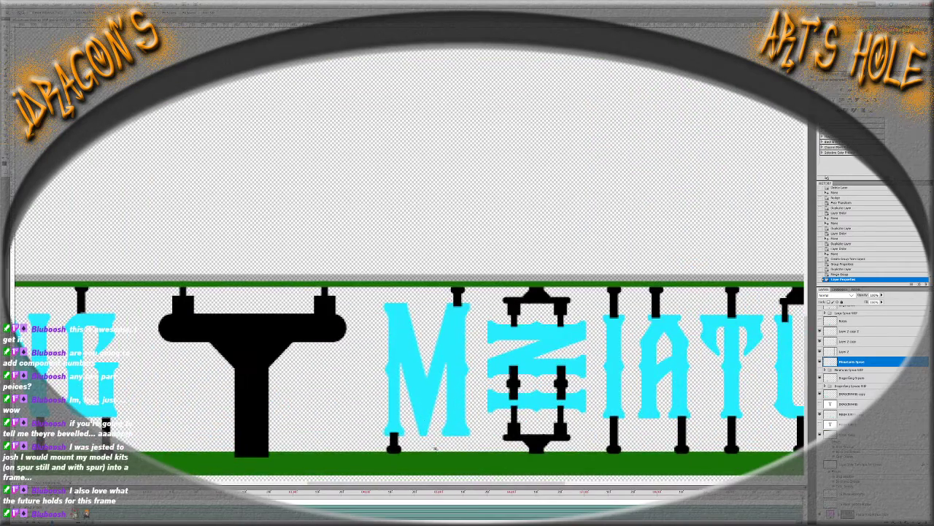
pyautogui.hotkey('ctrl', '0')
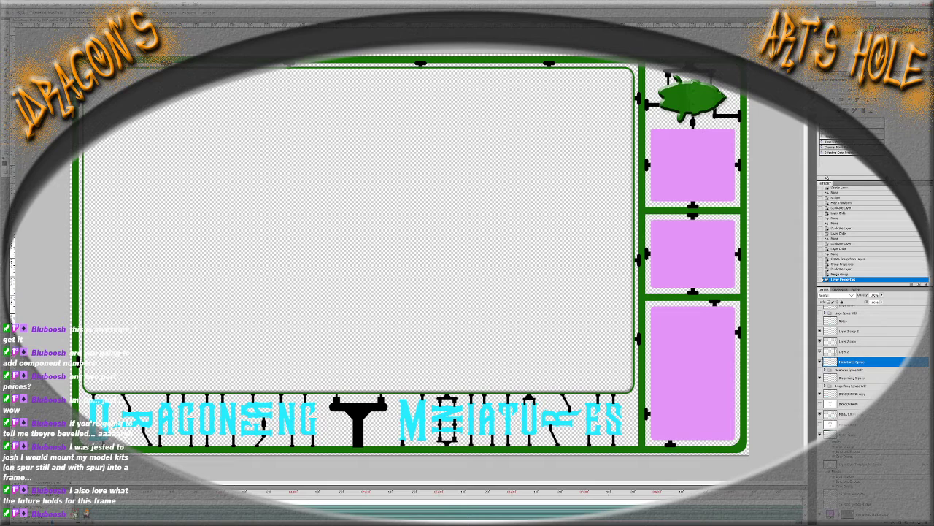
pyautogui.click(830, 414)
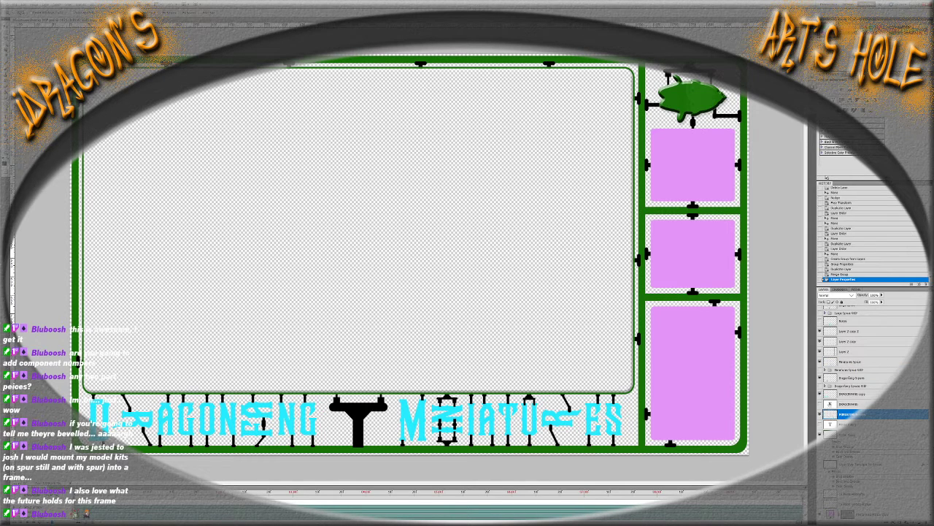
pyautogui.click(850, 377)
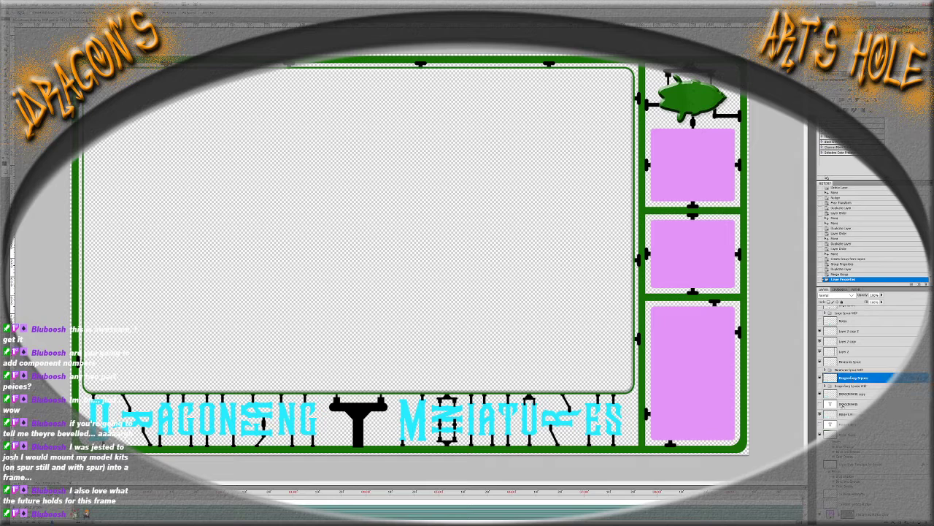
pyautogui.click(851, 362)
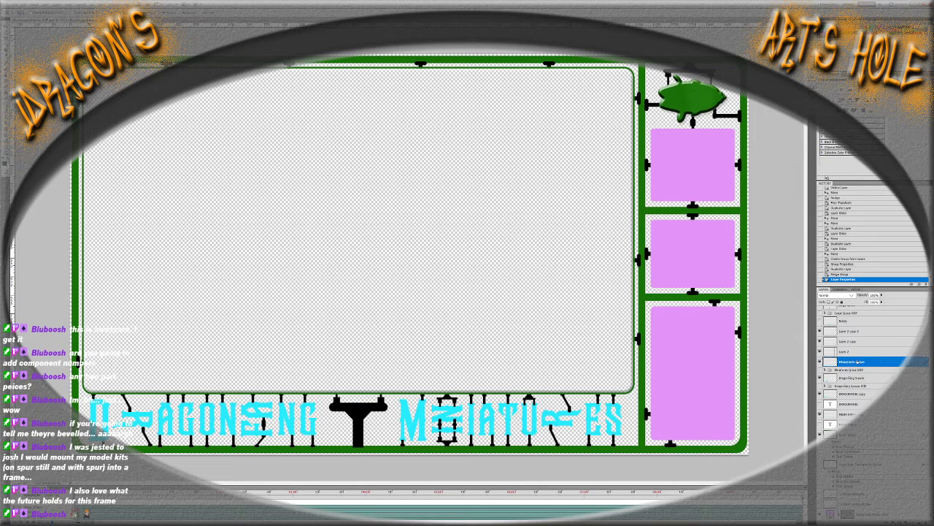
pyautogui.keyDown('ctrl'); pyautogui.click(830, 423); pyautogui.keyUp('ctrl')
pyautogui.press('Delete')
pyautogui.hotkey('ctrl', 'd')
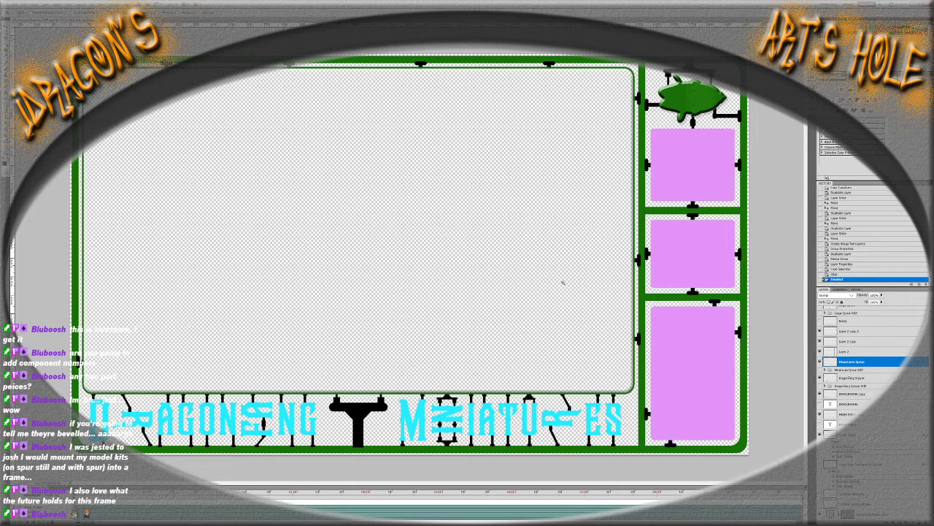
# Duplicate the outer frame layer that carries the drop shadow, bevel and emboss, and color overlay effects
pyautogui.scroll(-5, 872, 365)
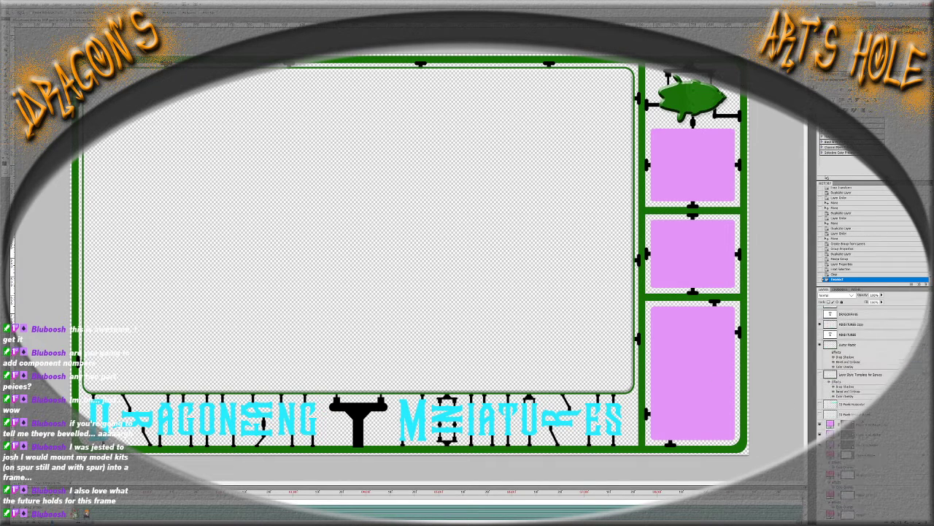
pyautogui.scroll(1, 873, 364)
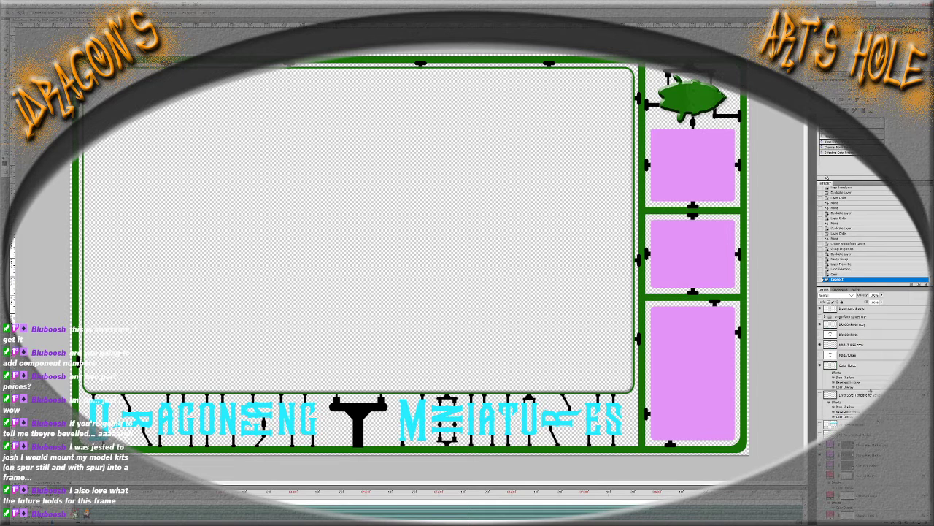
pyautogui.scroll(3, 870, 391)
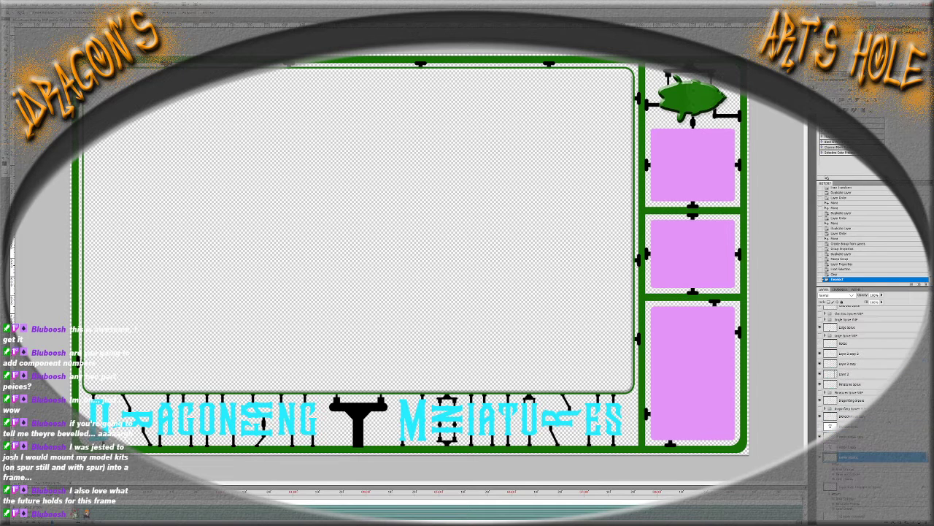
pyautogui.rightClick(868, 460)
pyautogui.click(862, 268)
pyautogui.click(601, 261)
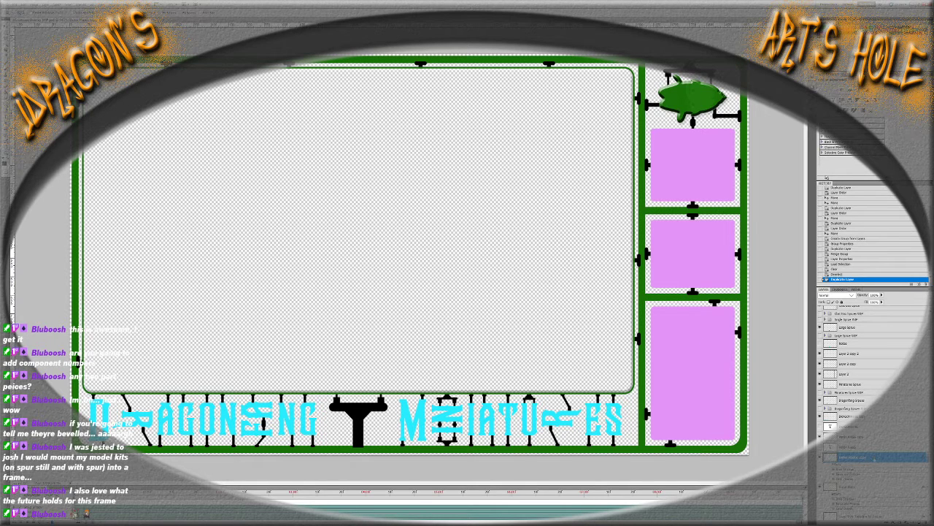
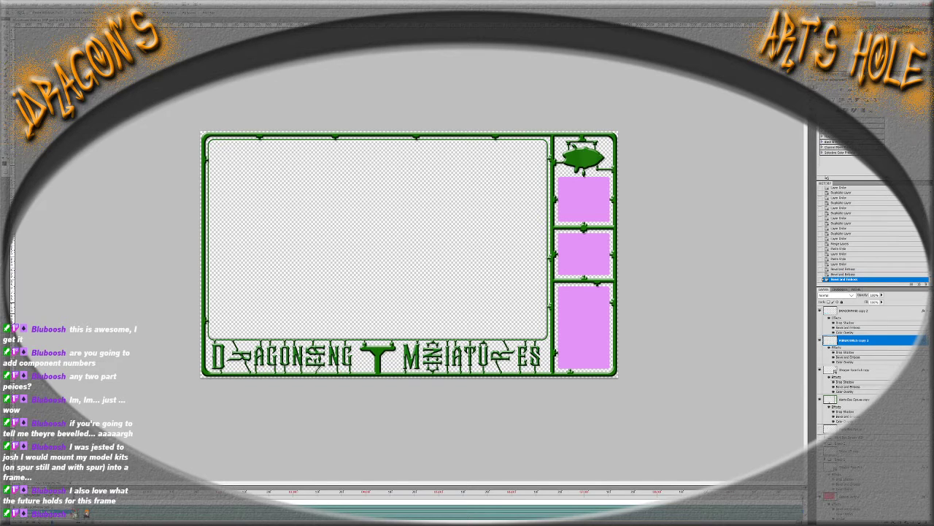
# Try raising the camera outline layer to the top of the layer stack, and revert the reorder
pyautogui.hotkey('alt', ',')
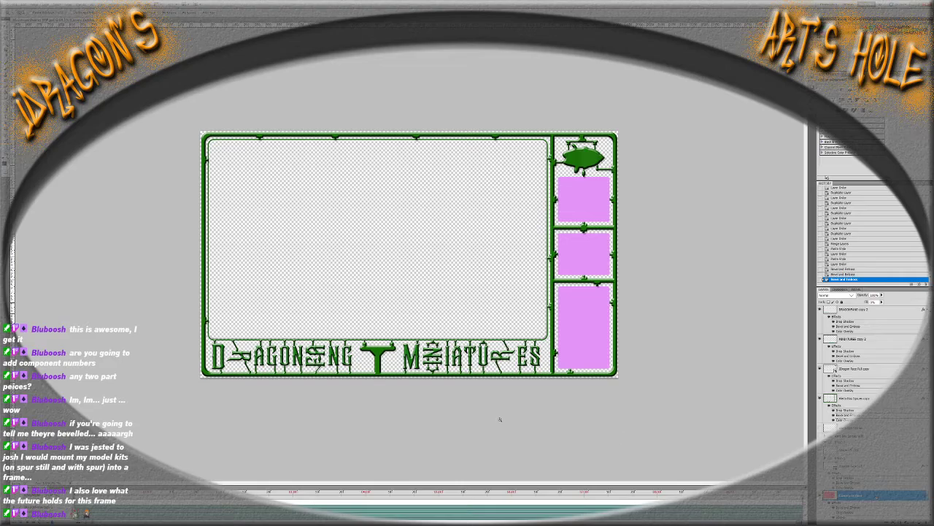
pyautogui.moveTo(500, 419); pyautogui.dragTo(617, 442)
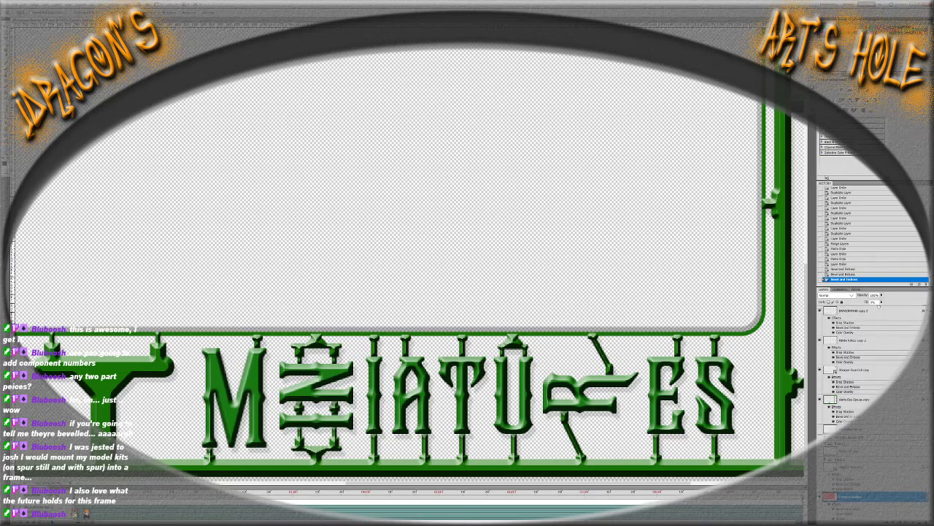
pyautogui.hotkey('ctrl', 'shift', ']')
pyautogui.moveTo(546, 305); pyautogui.dragTo(511, 304)
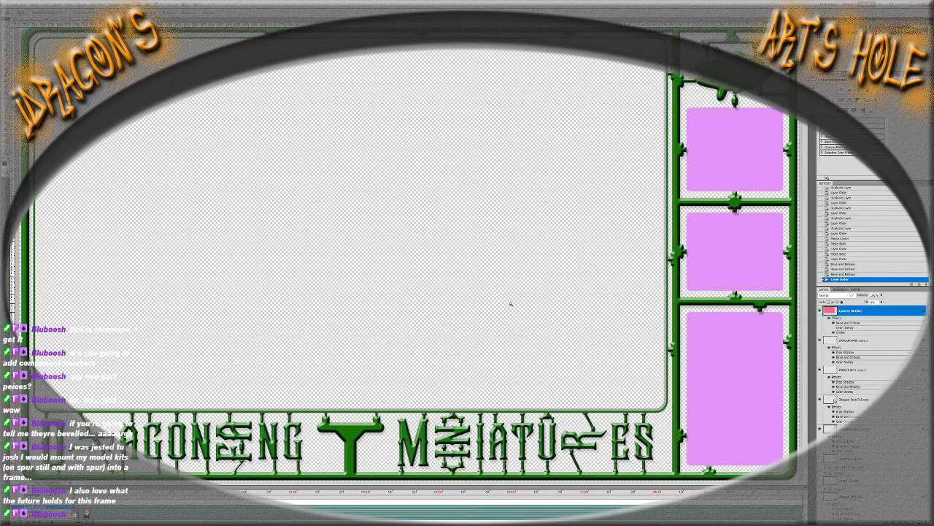
pyautogui.click(847, 274)
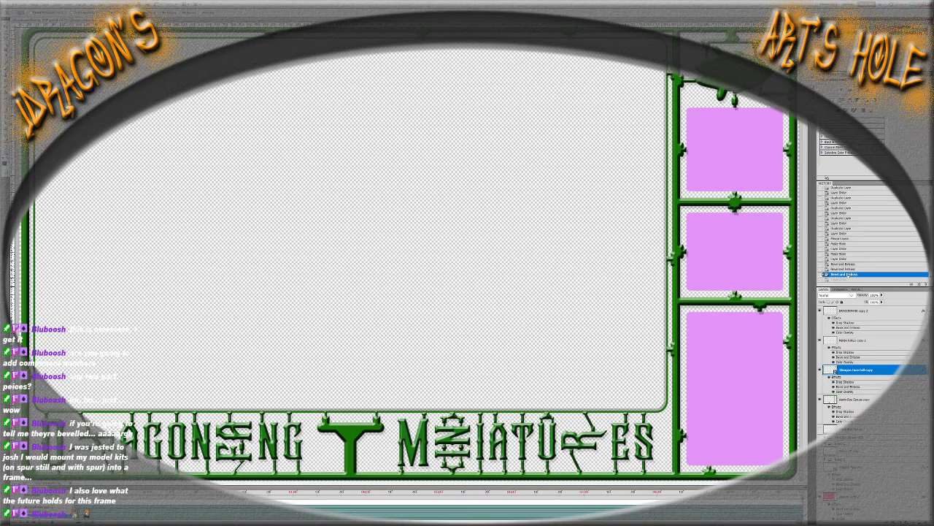
# Retry the camera outline layer above all the others to compare it with the frame's inner corner, and undo the move
pyautogui.moveTo(449, 296); pyautogui.dragTo(610, 360)
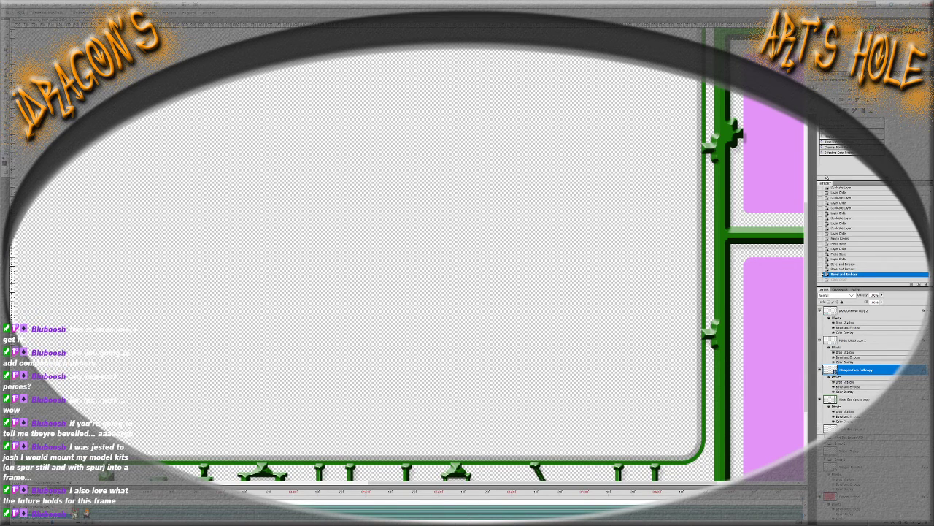
pyautogui.click(876, 497)
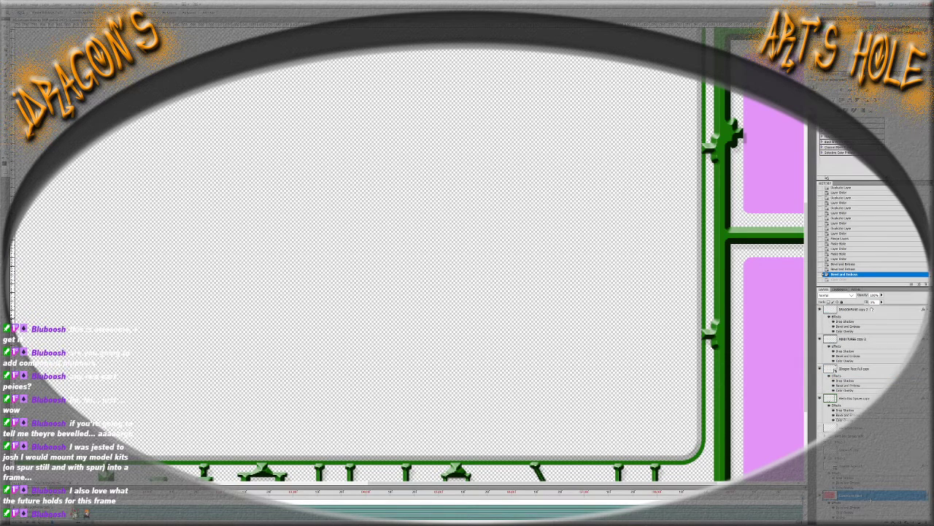
pyautogui.moveTo(873, 291); pyautogui.dragTo(873, 311)
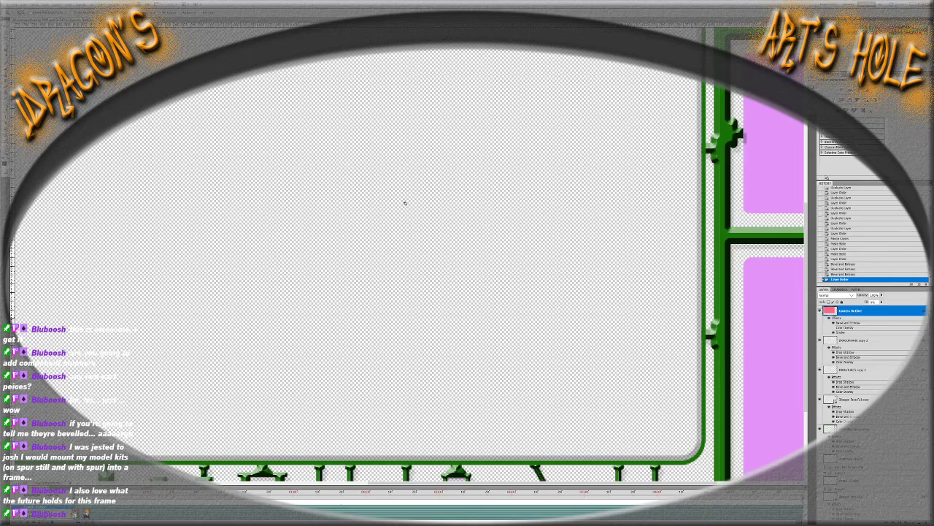
pyautogui.hotkey('ctrl', 'z')
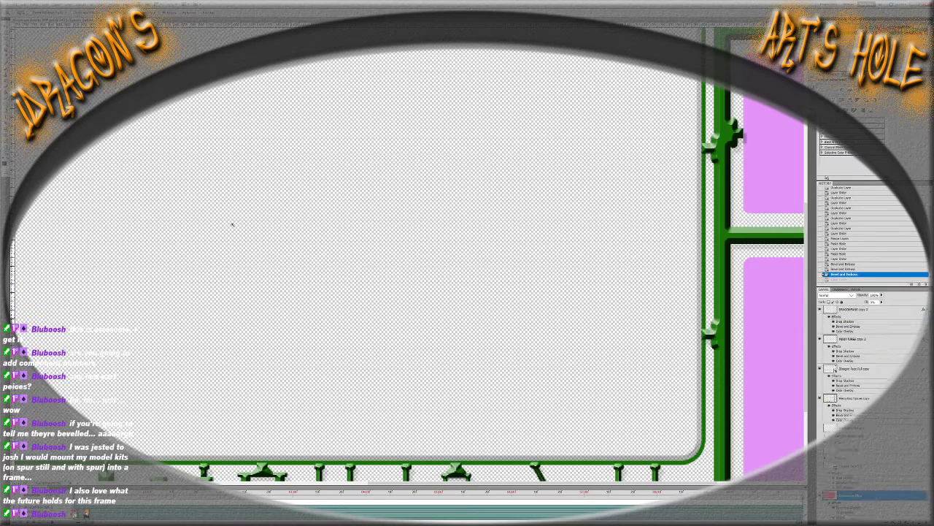
pyautogui.keyDown('alt'); pyautogui.click(269, 275); pyautogui.keyUp('alt')
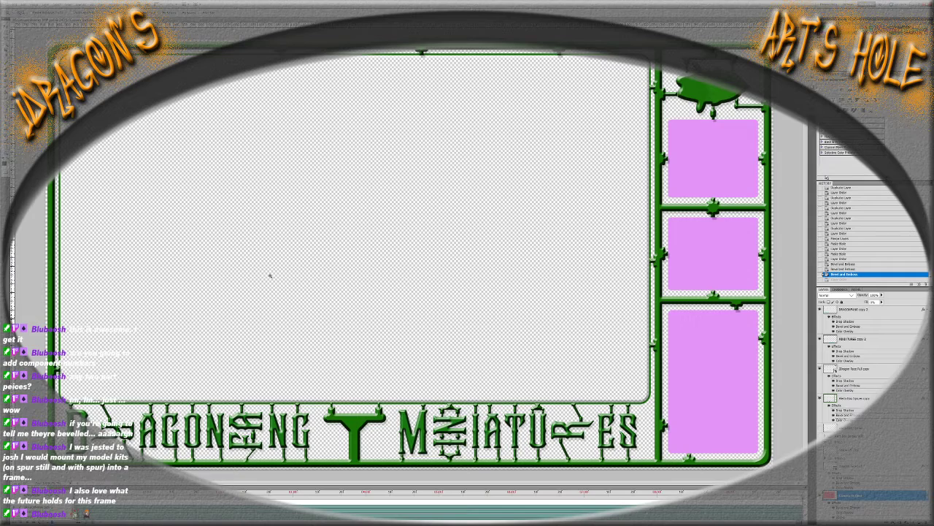
pyautogui.keyDown('alt'); pyautogui.click(270, 276); pyautogui.keyUp('alt')
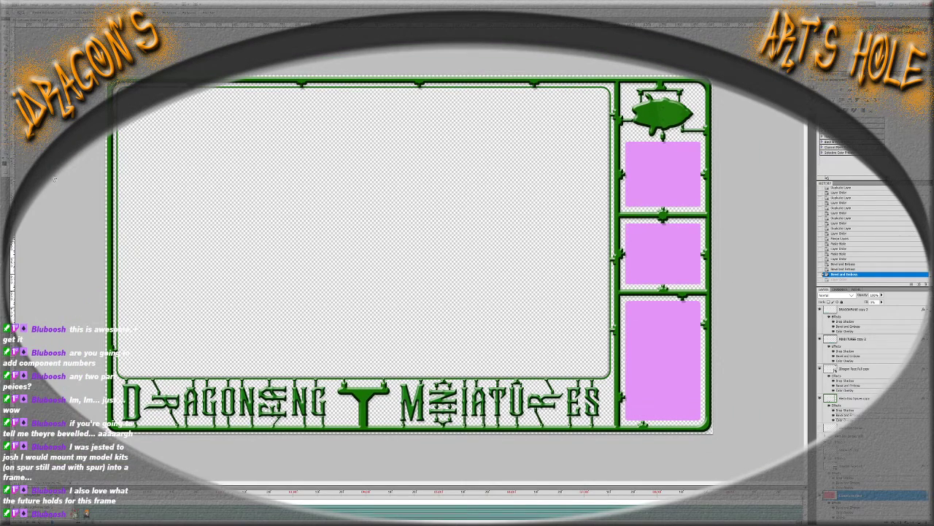
# Move the camera outline layer directly beneath the outer frame copy layer, and select it
pyautogui.moveTo(861, 495); pyautogui.dragTo(862, 425)
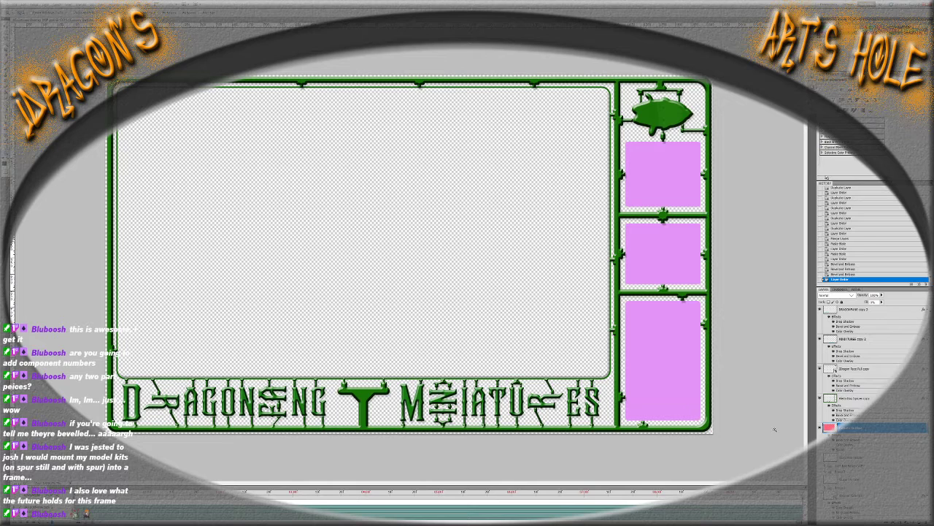
pyautogui.scroll(-5, 873, 365)
pyautogui.scroll(5, 872, 409)
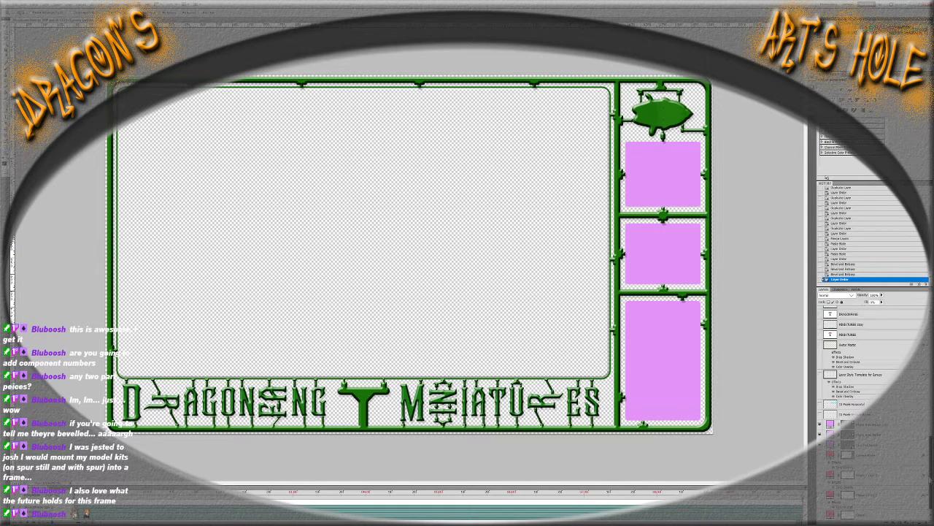
pyautogui.scroll(4, 922, 310)
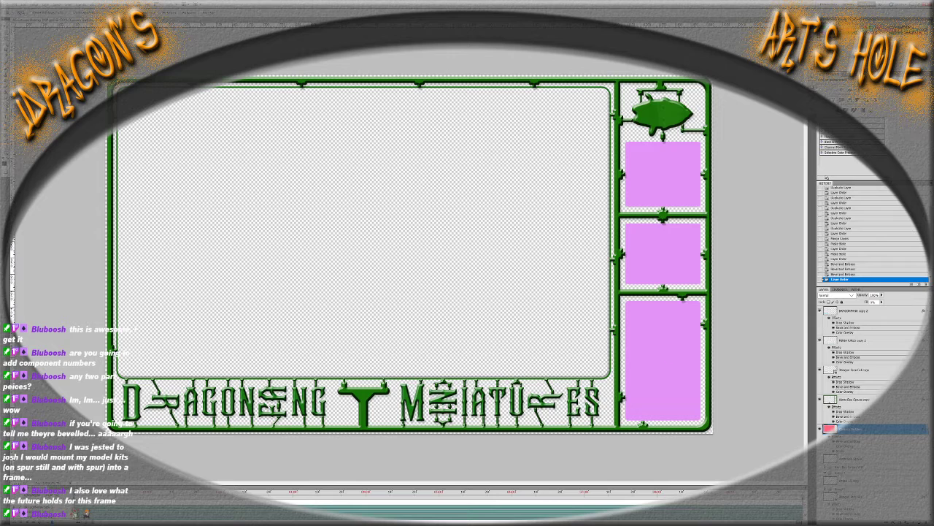
pyautogui.click(886, 429)
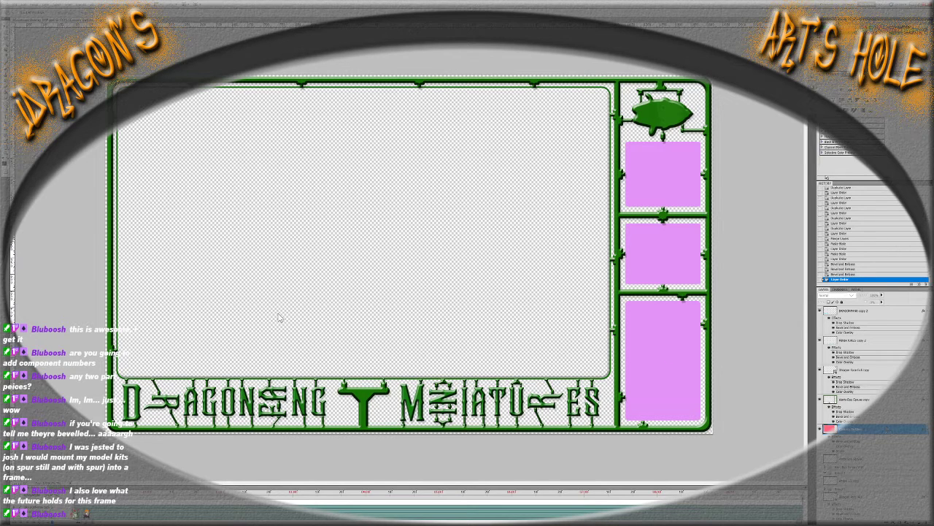
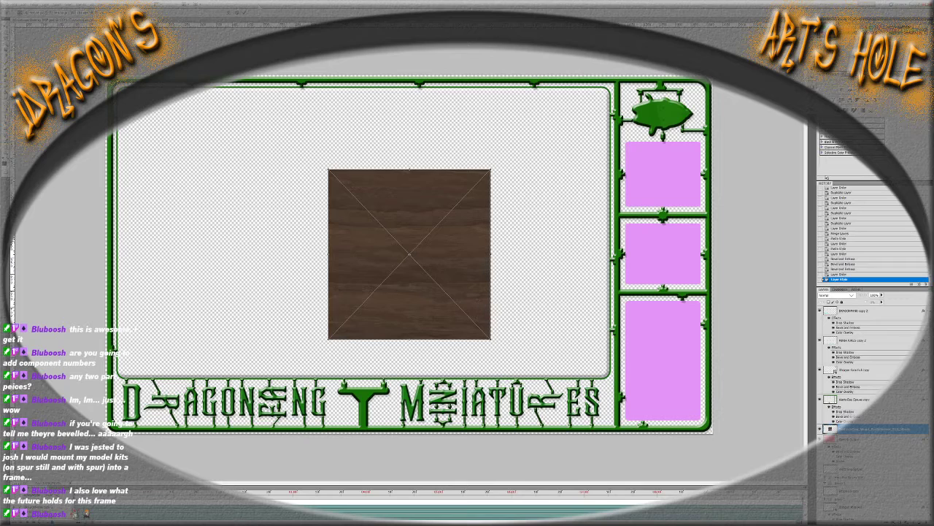
# Place the dark wood texture tile and align it with the canvas's upper-left corner
pyautogui.press('Return')
pyautogui.hotkey('ctrl', '-')
pyautogui.hotkey('ctrl', '-')
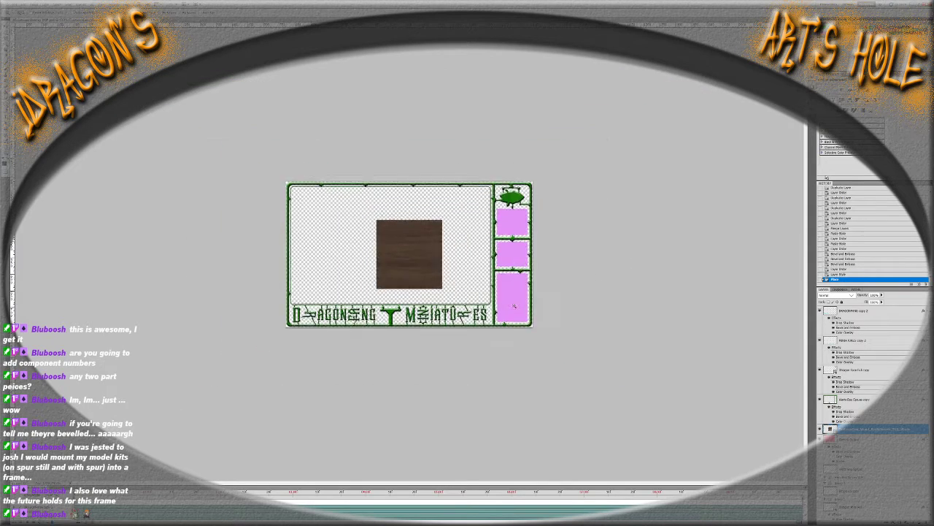
pyautogui.hotkey('ctrl', '+')
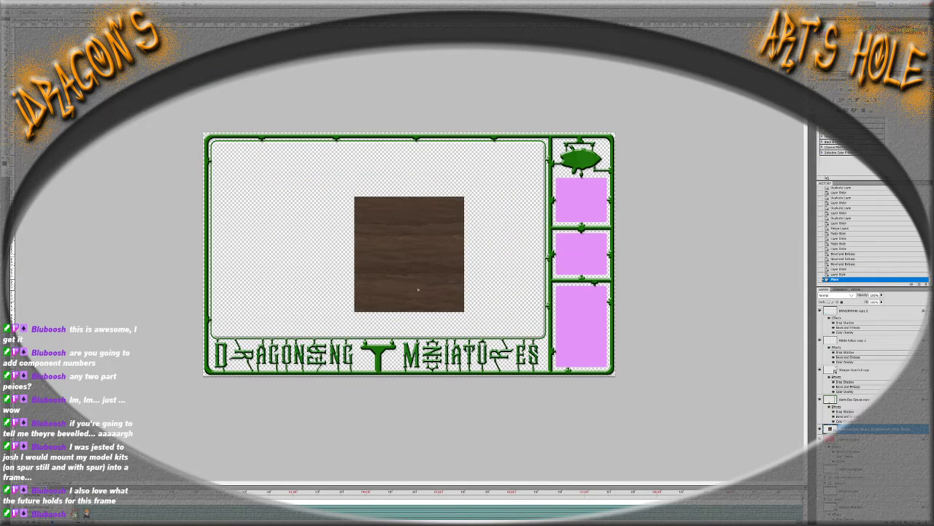
pyautogui.moveTo(418, 290); pyautogui.dragTo(287, 226)
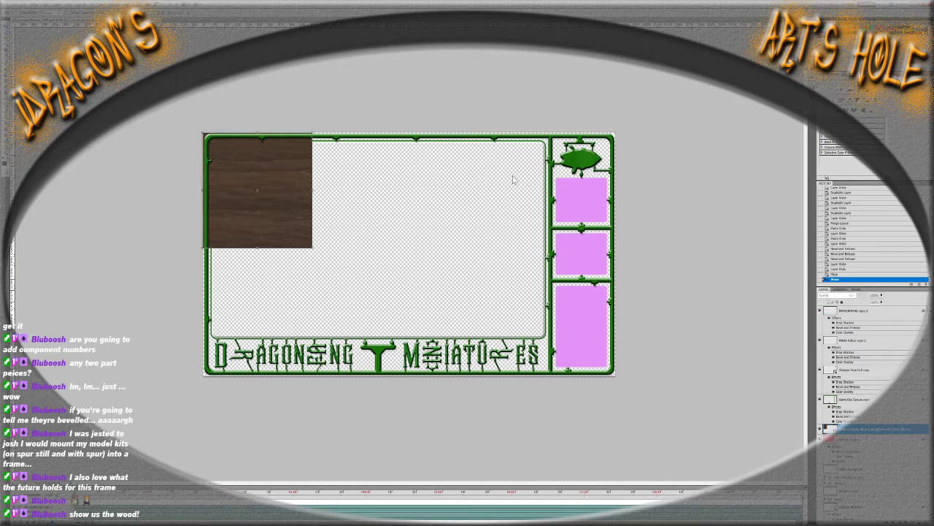
# Duplicate the wood tile to its right and nudge the copy so the two edges meet seamlessly
pyautogui.moveTo(264, 232); pyautogui.dragTo(372, 230)
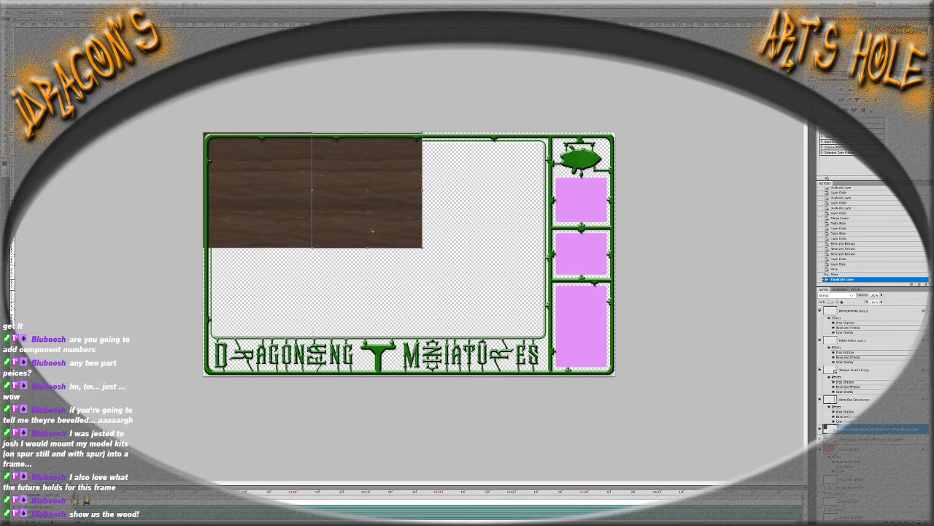
pyautogui.scroll(3, 324, 257)
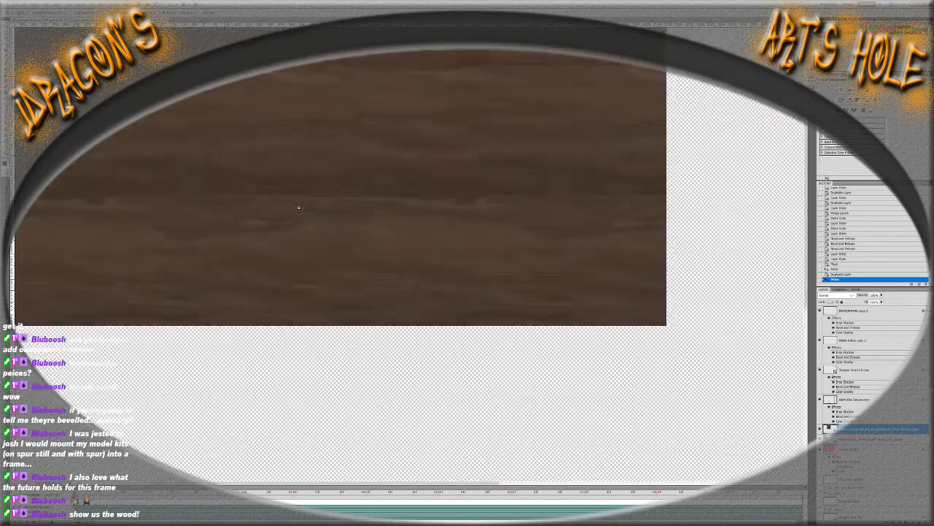
pyautogui.scroll(-2, 288, 217)
pyautogui.scroll(1, 292, 217)
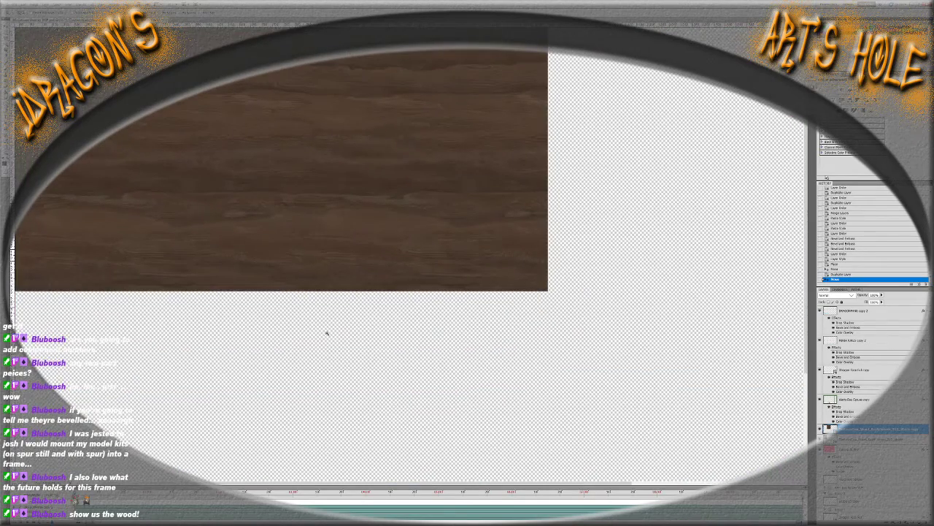
pyautogui.scroll(2, 325, 333)
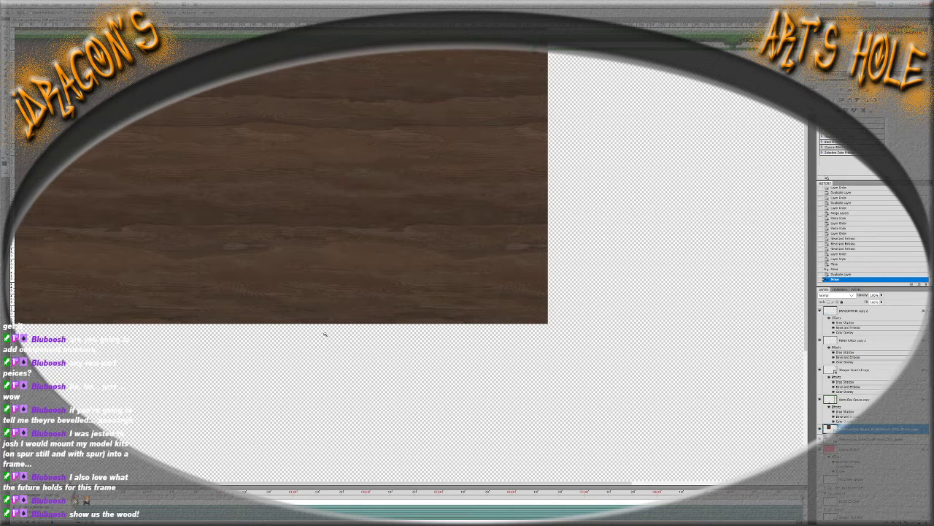
pyautogui.hotkey('ctrl', 't')
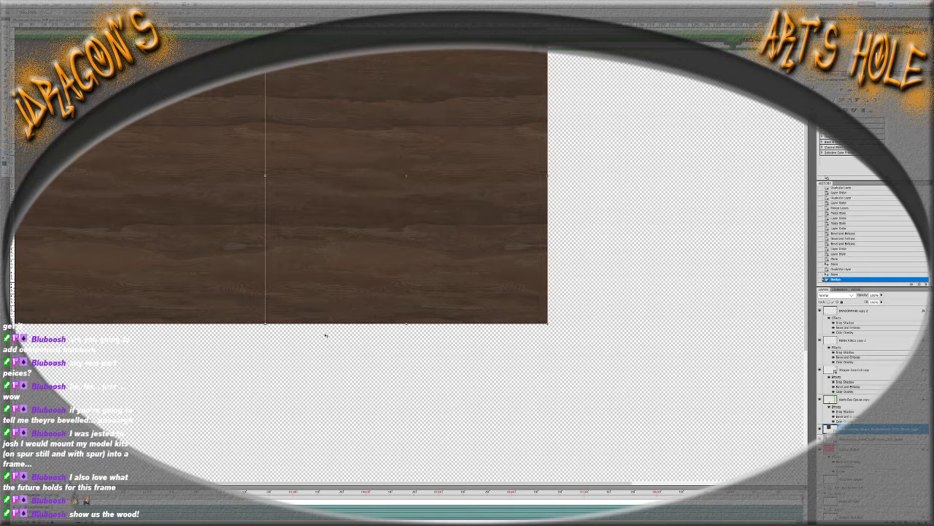
pyautogui.press('Return')
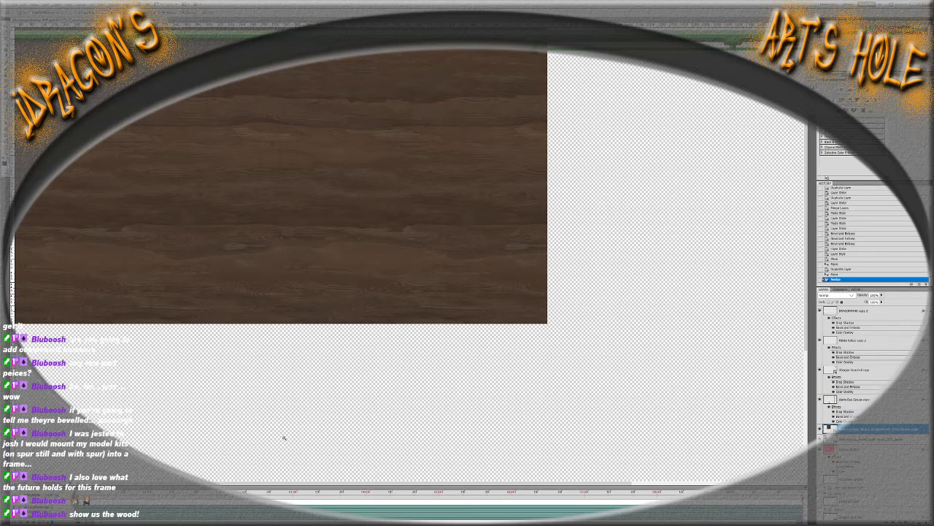
# Send both wood tile layers below the camera outline layer in the stacking order
pyautogui.hotkey('ctrl', '0')
pyautogui.hotkey('ctrl', '-')
pyautogui.hotkey('ctrl', '-')
pyautogui.hotkey('ctrl', '-')
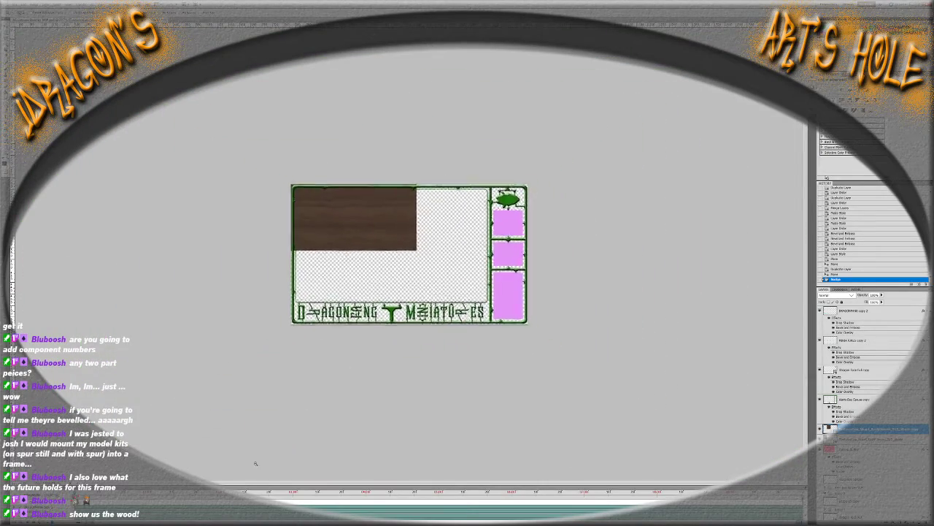
pyautogui.hotkey('ctrl', '+')
pyautogui.hotkey('ctrl', '+')
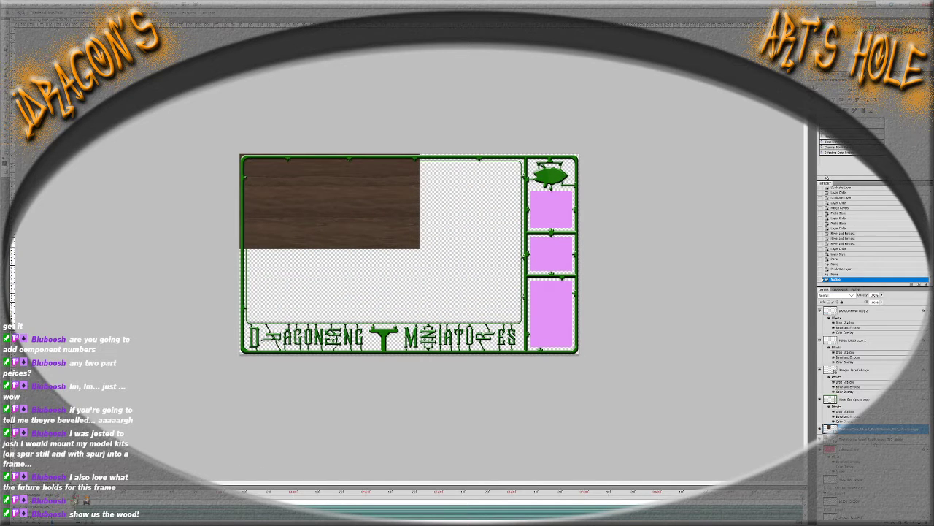
pyautogui.keyDown('shift'); pyautogui.click(870, 439); pyautogui.keyUp('shift')
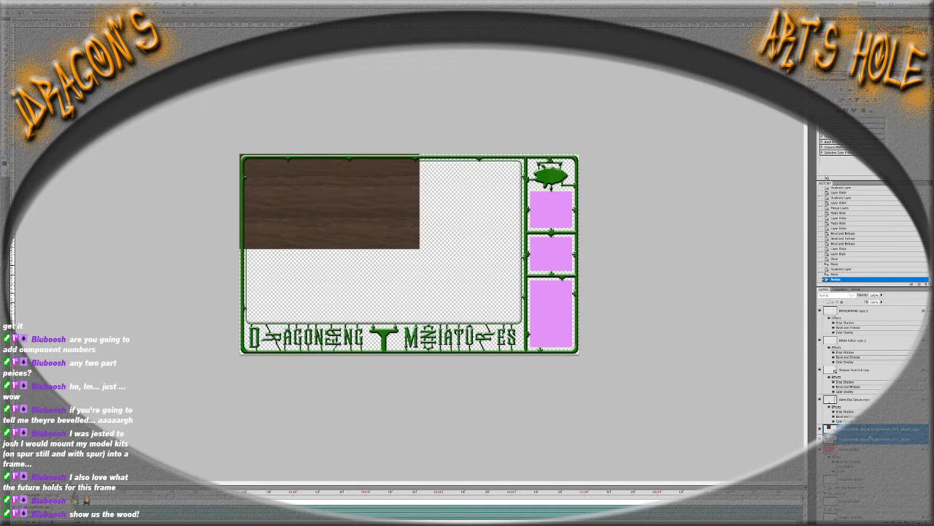
pyautogui.hotkey('ctrl', '[')
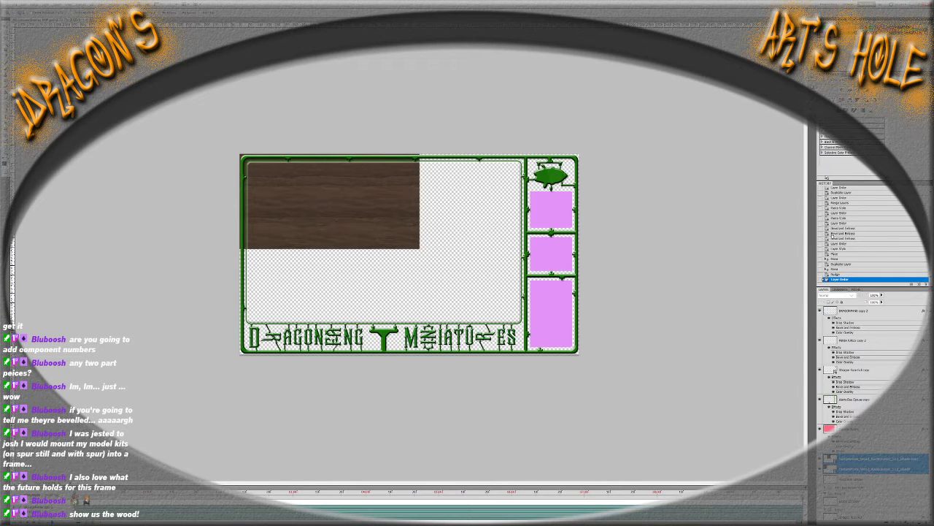
# Duplicate the two wood tiles and set the copies alongside to fill the canvas's full width
pyautogui.hotkey('ctrl', 'j')
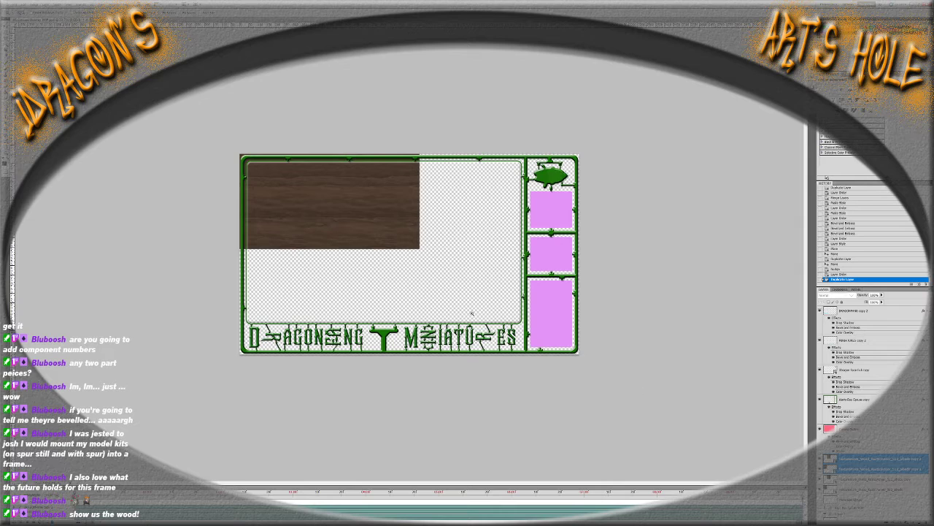
pyautogui.moveTo(386, 231); pyautogui.dragTo(555, 236)
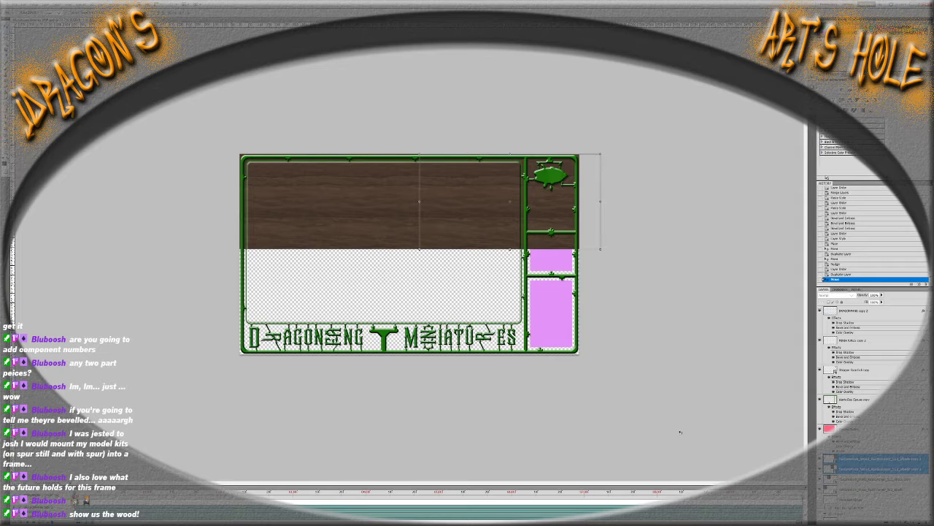
pyautogui.click(866, 429)
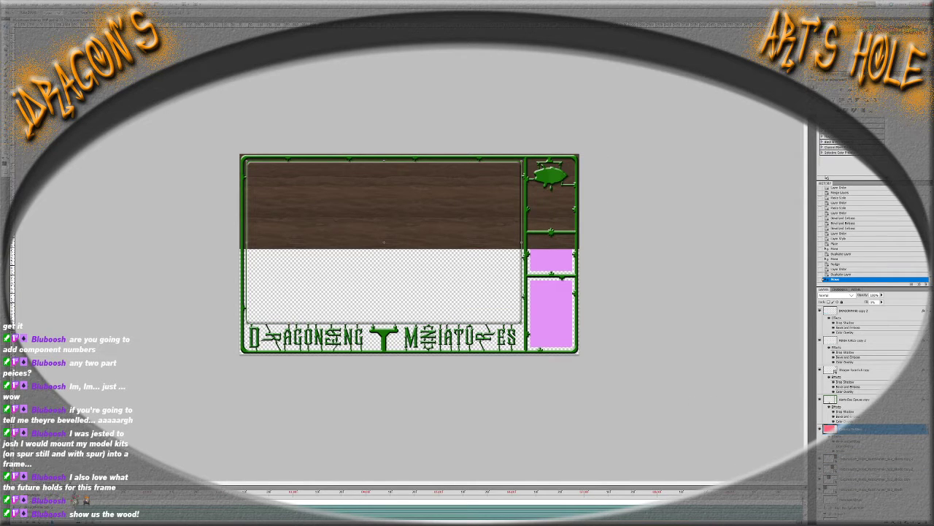
# Duplicate the row of four wood tiles twice, stacking each copy flush below the previous row to cover the canvas
pyautogui.click(876, 489)
pyautogui.keyDown('shift'); pyautogui.click(873, 460); pyautogui.keyUp('shift')
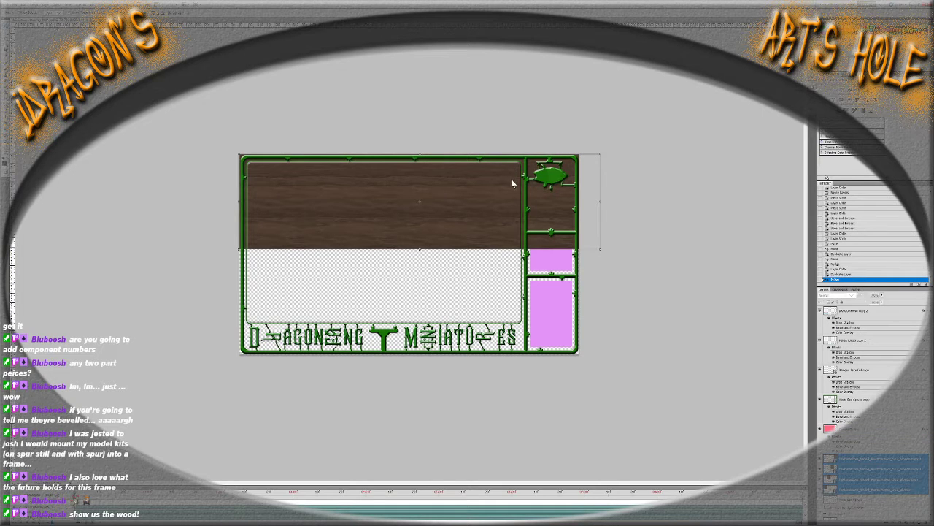
pyautogui.hotkey('ctrl', 'j')
pyautogui.moveTo(491, 226); pyautogui.dragTo(487, 319)
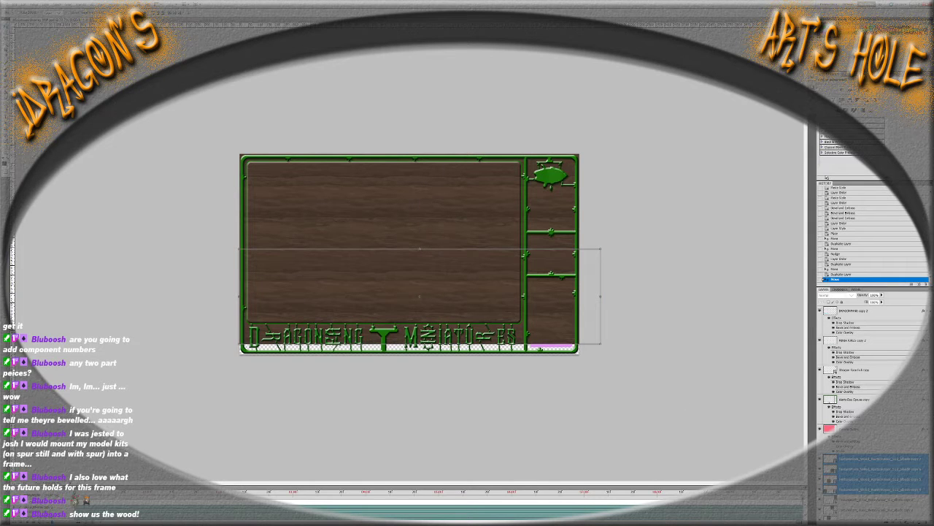
pyautogui.scroll(-3, 873, 365)
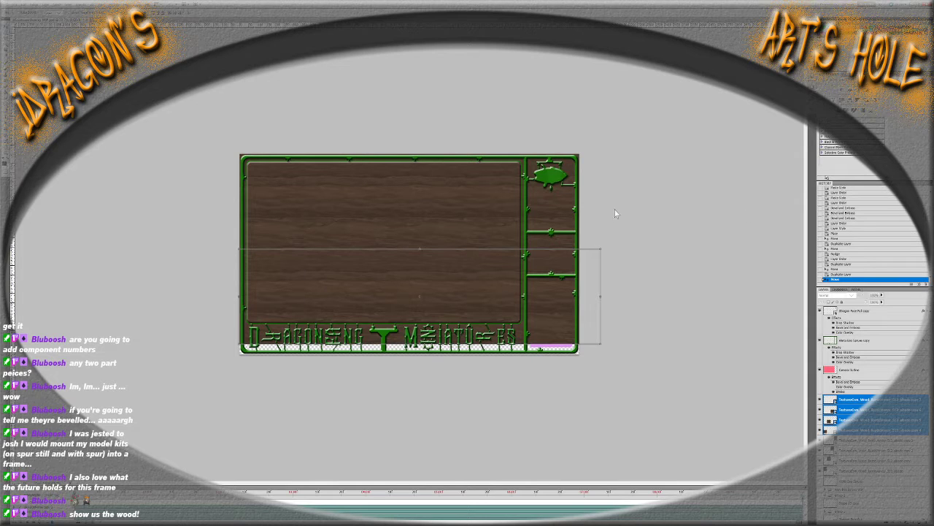
pyautogui.hotkey('ctrl', 'j')
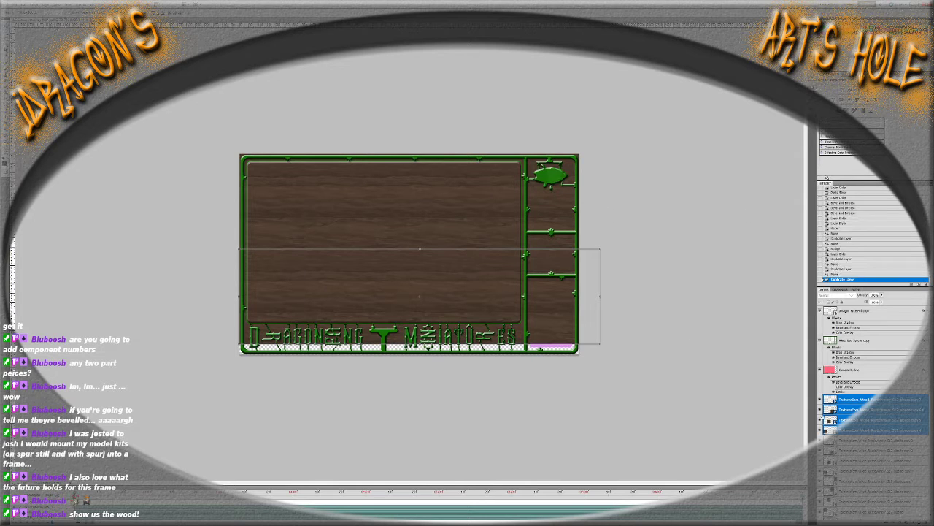
pyautogui.moveTo(468, 295); pyautogui.dragTo(466, 393)
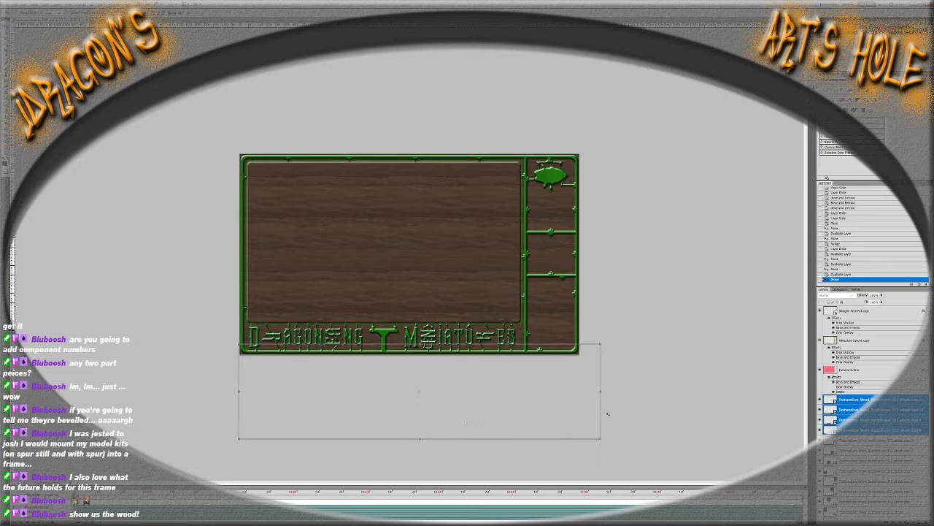
# Merge all the wood tile layers into a single wood background layer
pyautogui.scroll(-3, 872, 365)
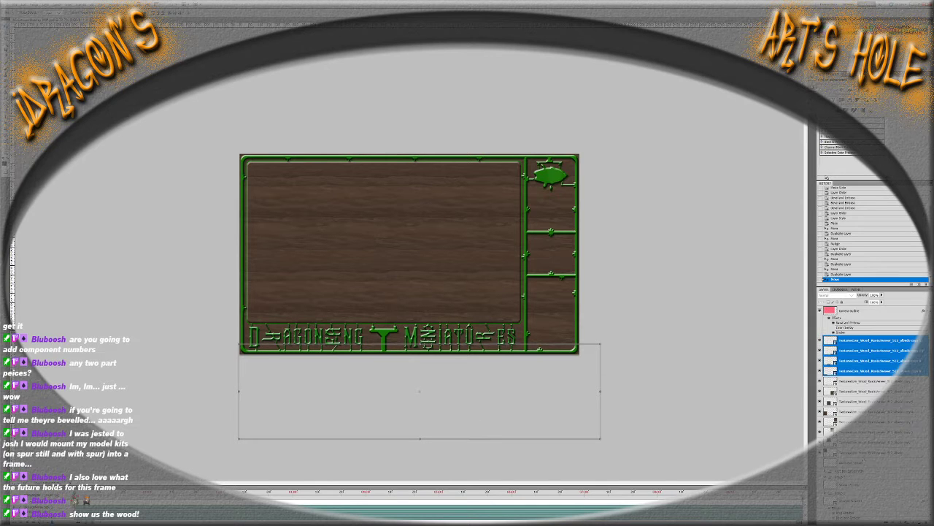
pyautogui.click(876, 452)
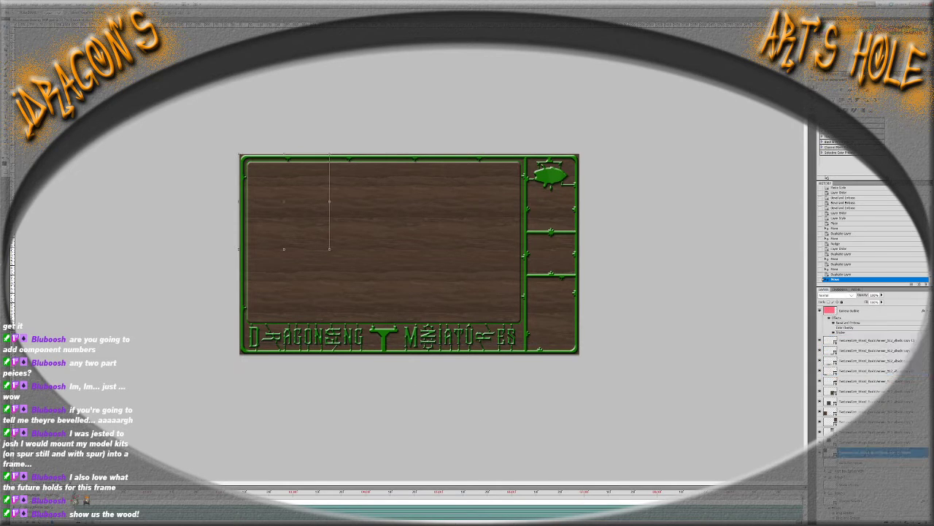
pyautogui.keyDown('shift'); pyautogui.click(870, 343); pyautogui.keyUp('shift')
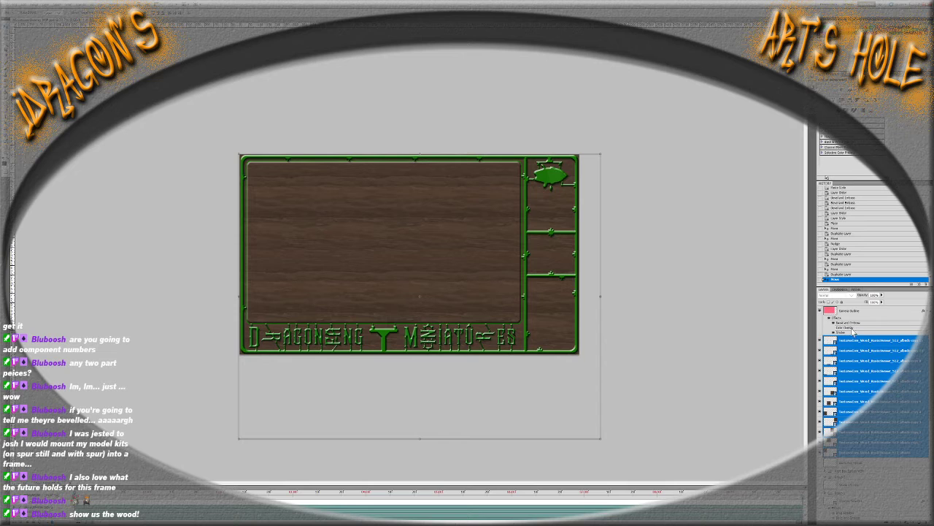
pyautogui.hotkey('ctrl', 'e')
pyautogui.scroll(3, 868, 391)
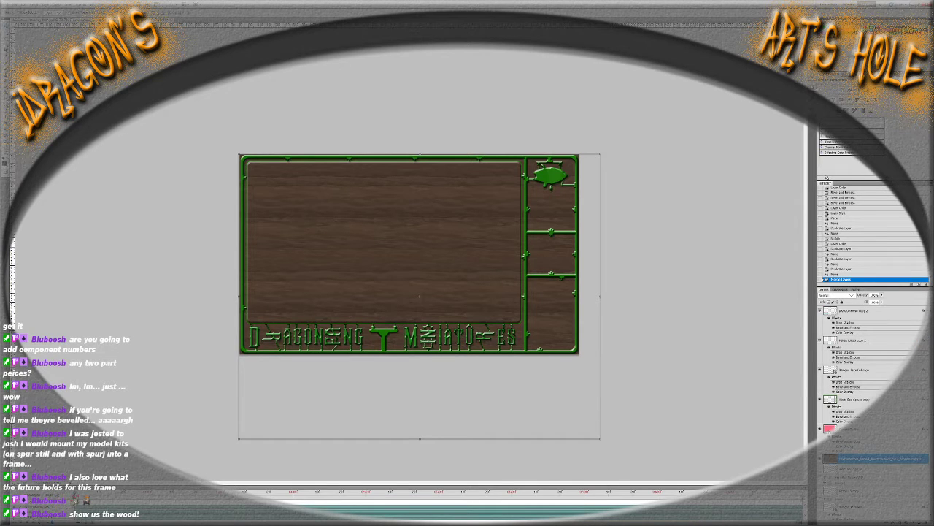
# Clear the camera window area from the merged wood layer, using the camera outline layer's shape as the selection, and deselect
pyautogui.keyDown('ctrl'); pyautogui.click(829, 459); pyautogui.keyUp('ctrl')
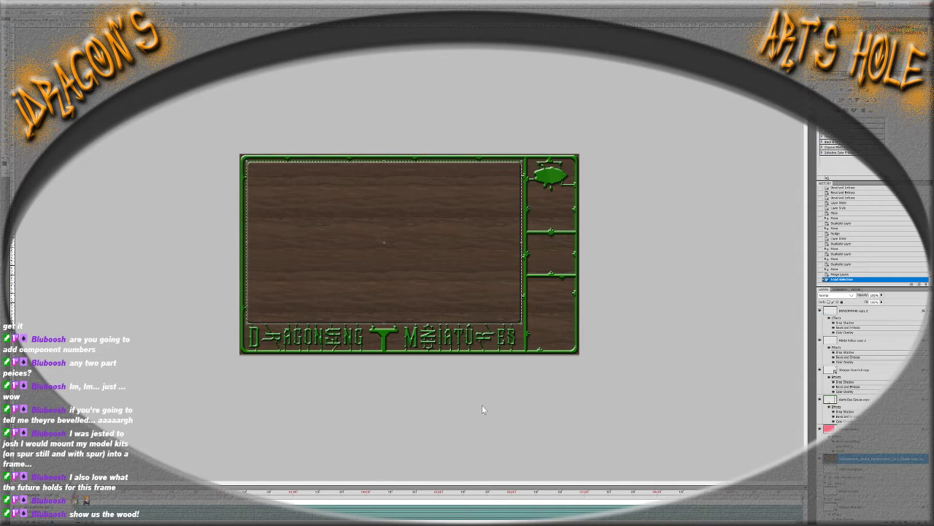
pyautogui.press('Delete')
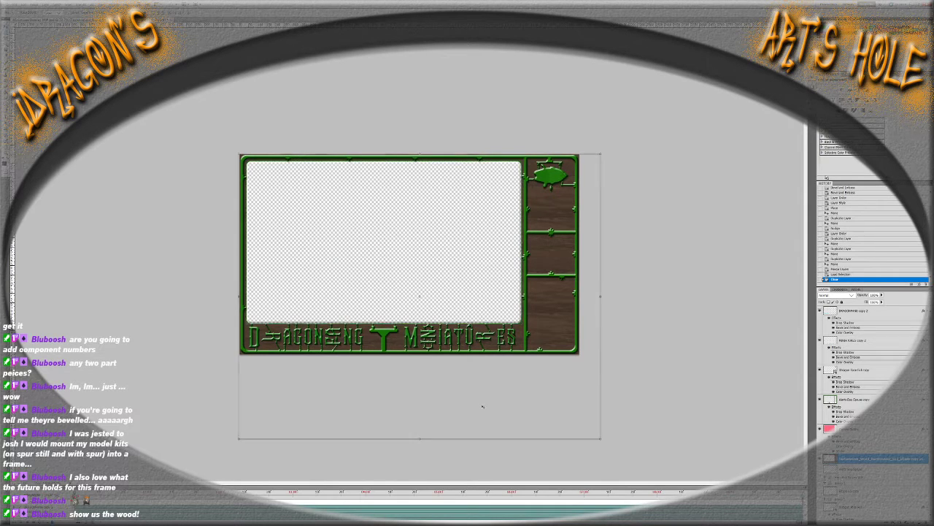
pyautogui.hotkey('ctrl', 'd')
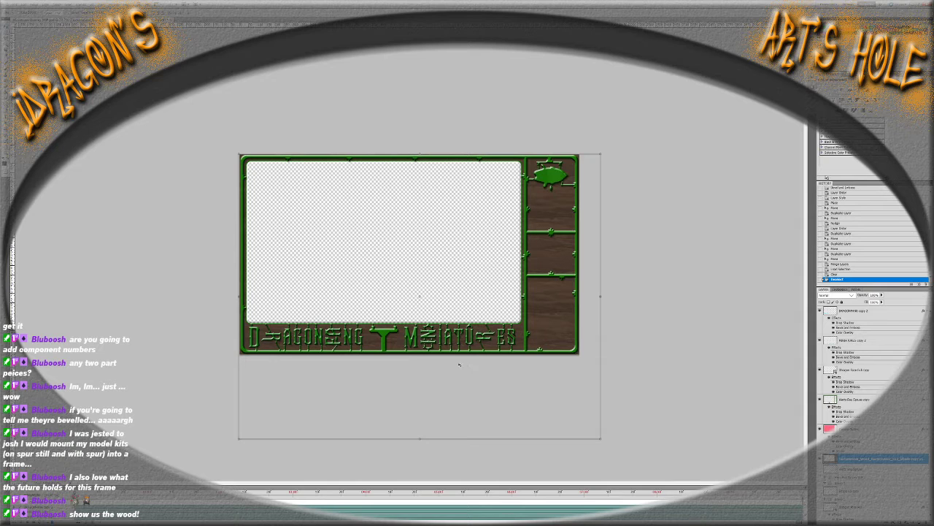
pyautogui.hotkey('ctrl', '+')
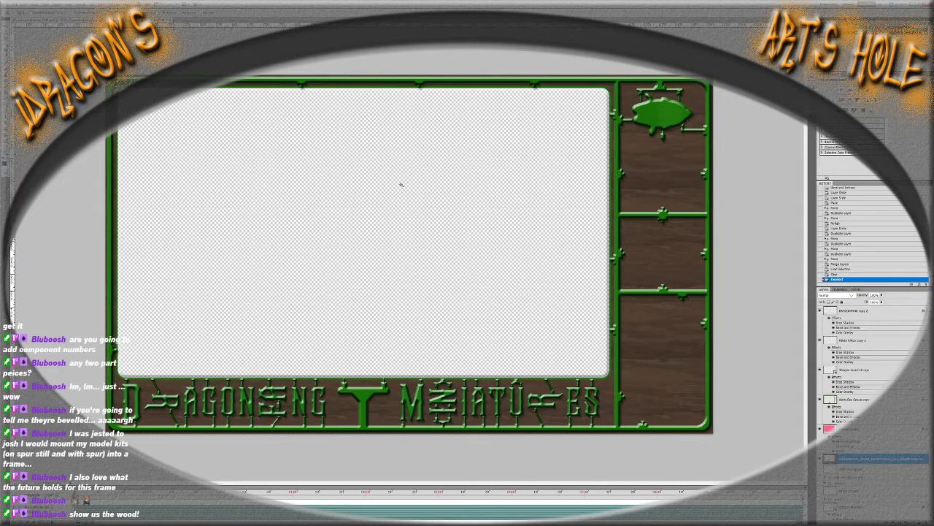
pyautogui.hotkey('ctrl', '+')
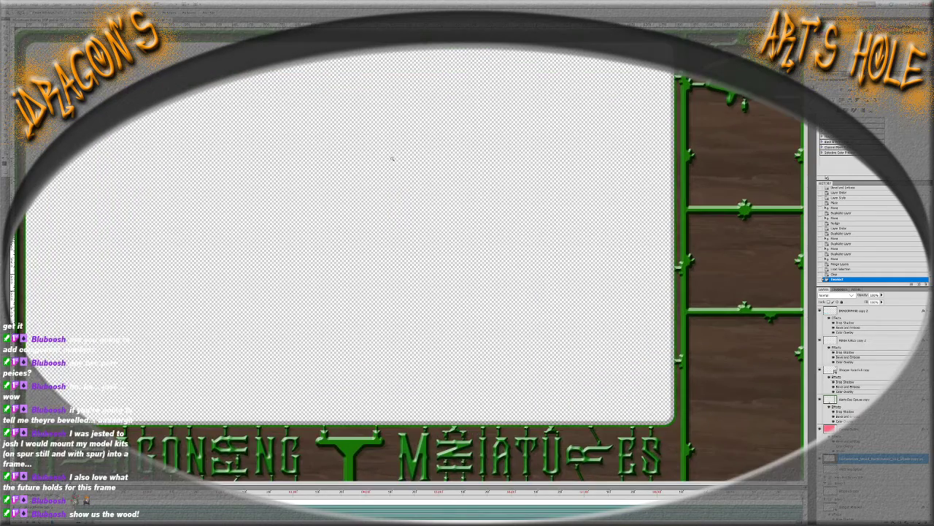
# Revert the document to the state right after the wood tiles were merged, before the camera window area was cleared
pyautogui.hotkey('ctrl', '-')
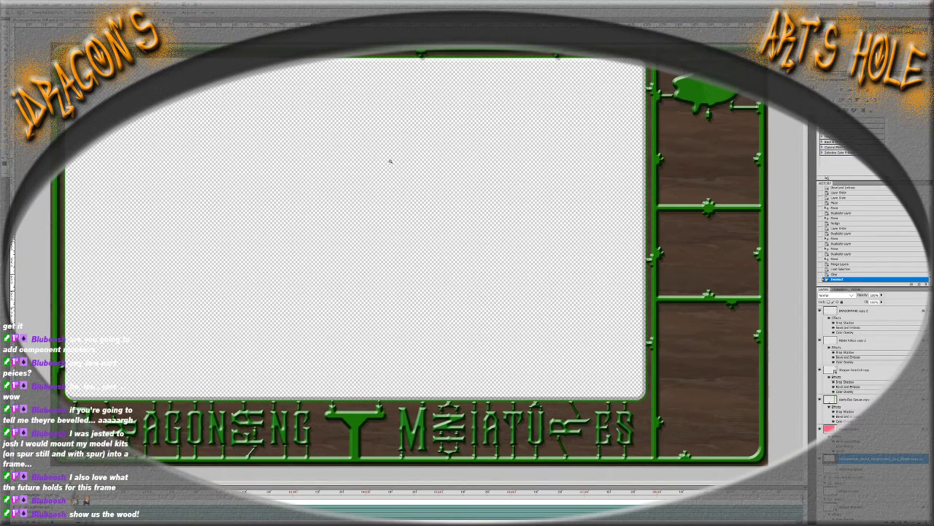
pyautogui.hotkey('ctrl', '-')
pyautogui.hotkey('ctrl', '-')
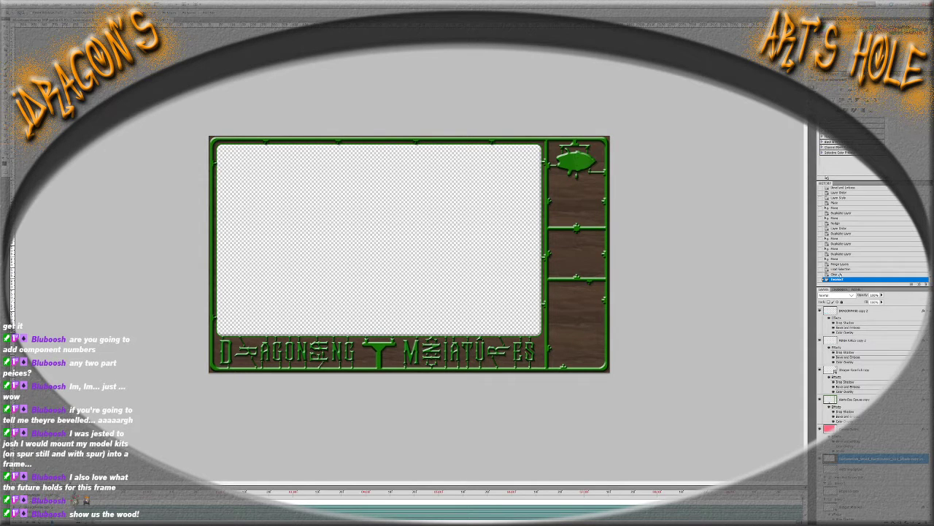
pyautogui.click(842, 264)
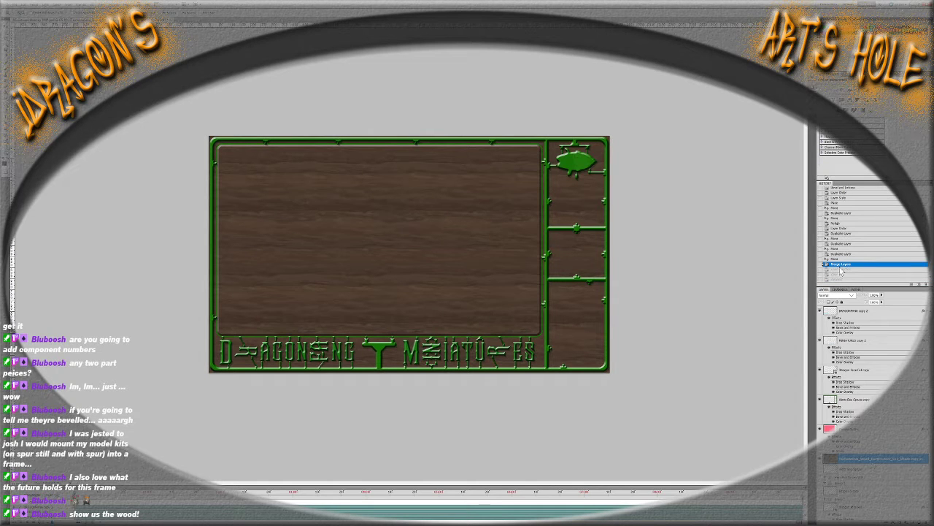
# Duplicate the merged wood layer, clear the camera outline's shape from the copy, and deselect
pyautogui.hotkey('ctrl', 'j')
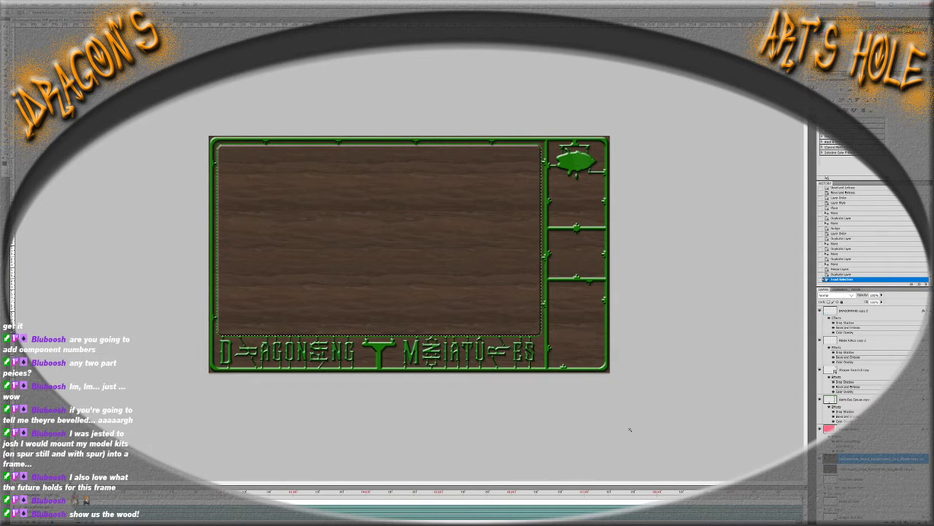
pyautogui.press('Delete')
pyautogui.hotkey('ctrl', 'd')
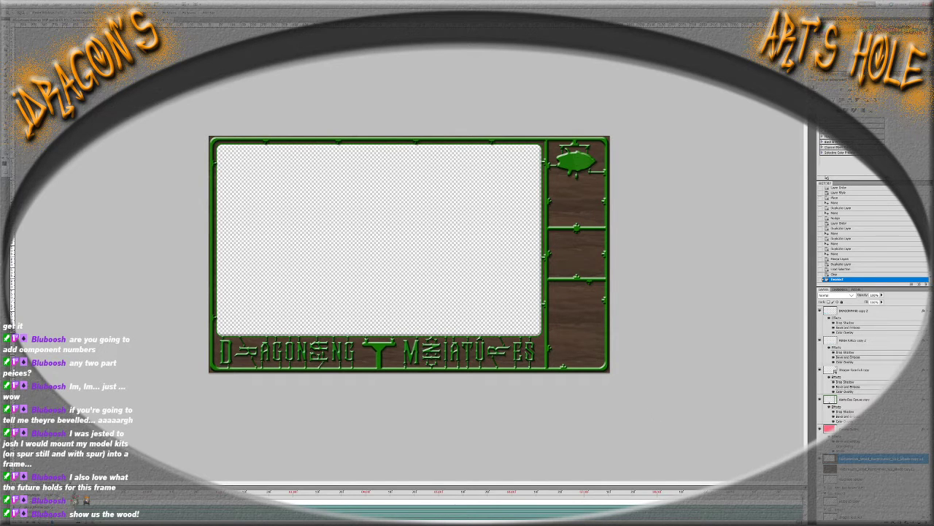
# Duplicate the three pink photo and chat marker layers and place the copies directly above the wood layers
pyautogui.scroll(-5, 869, 380)
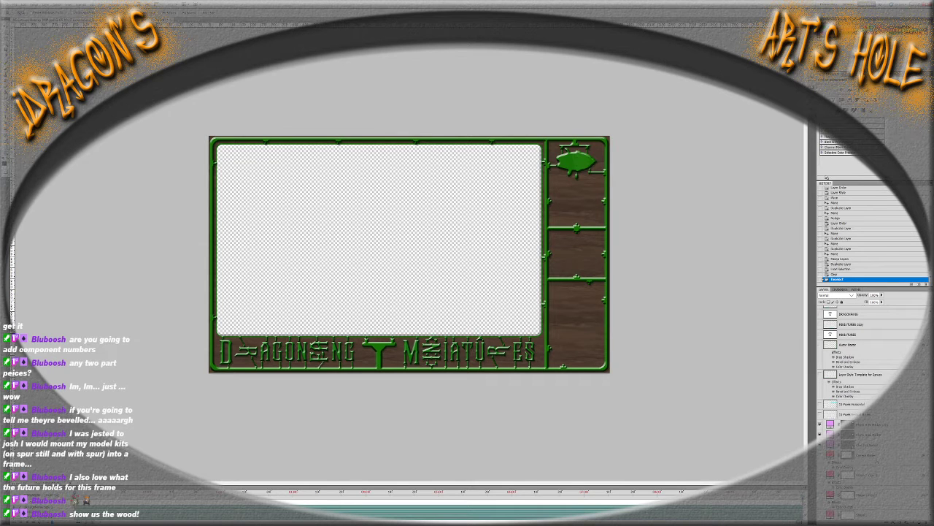
pyautogui.click(847, 444)
pyautogui.keyDown('shift'); pyautogui.click(847, 423); pyautogui.keyUp('shift')
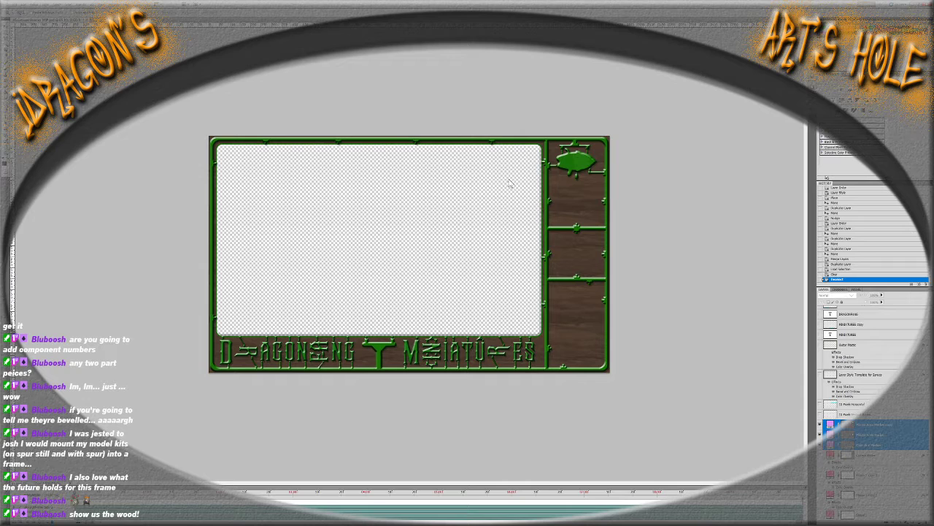
pyautogui.hotkey('ctrl', 'j')
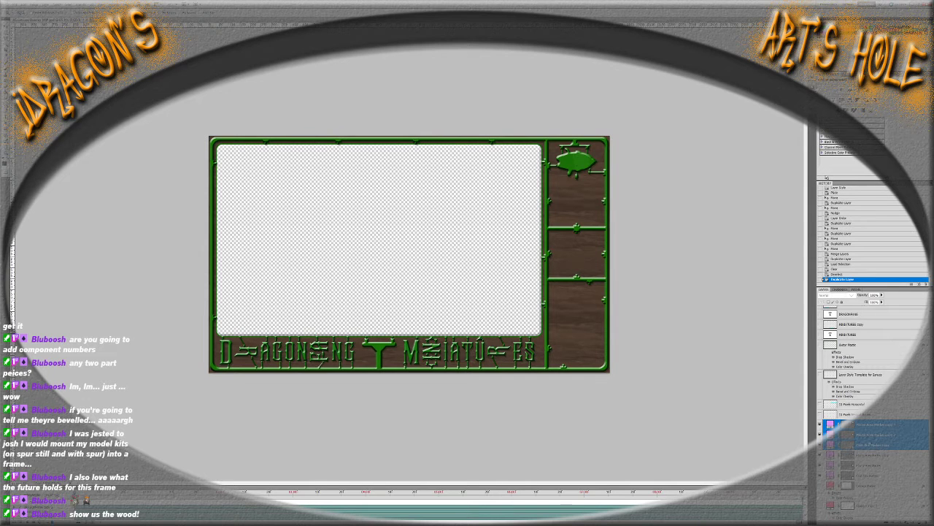
pyautogui.scroll(4, 872, 380)
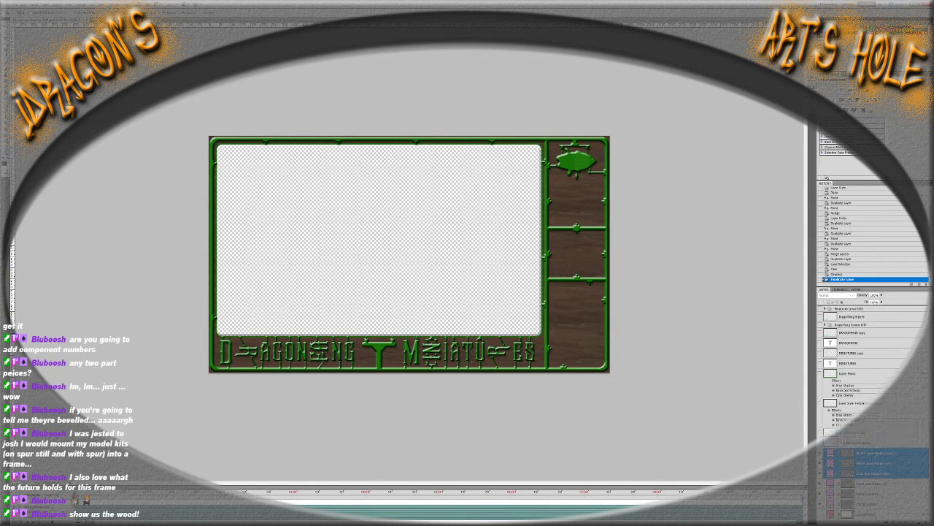
pyautogui.scroll(-5, 882, 386)
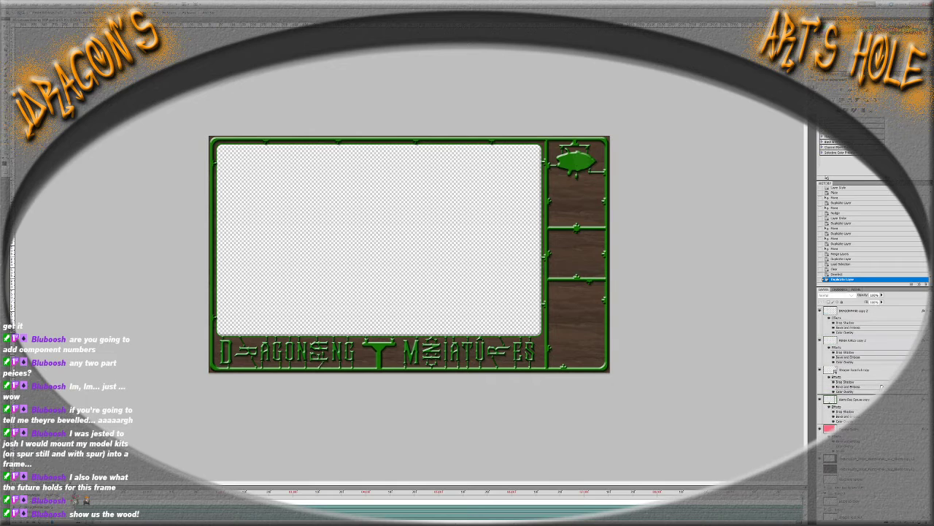
pyautogui.hotkey('ctrl', 'shift', ']')
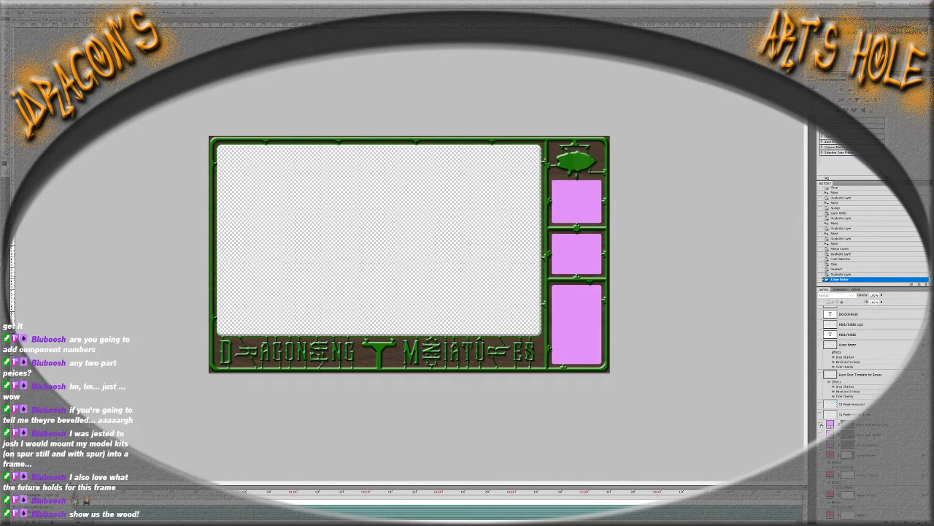
pyautogui.scroll(-4, 873, 401)
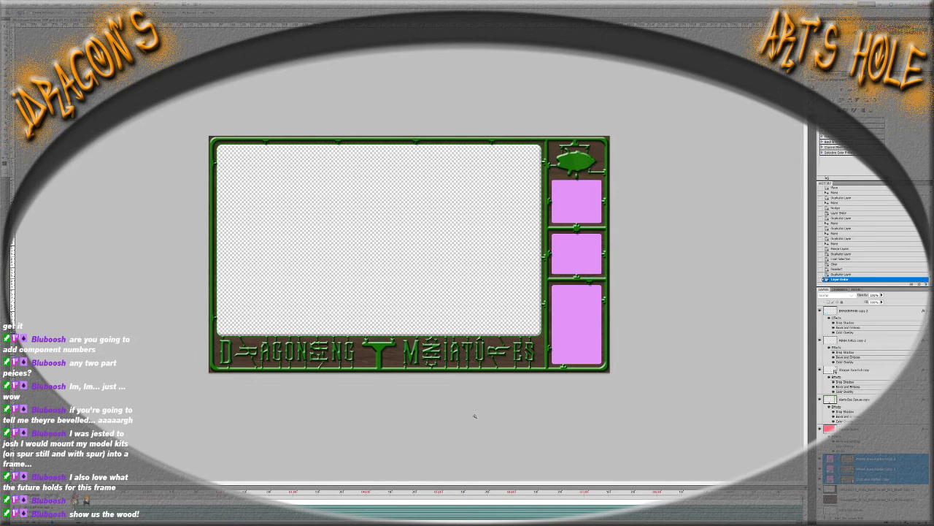
pyautogui.hotkey('ctrl', '+')
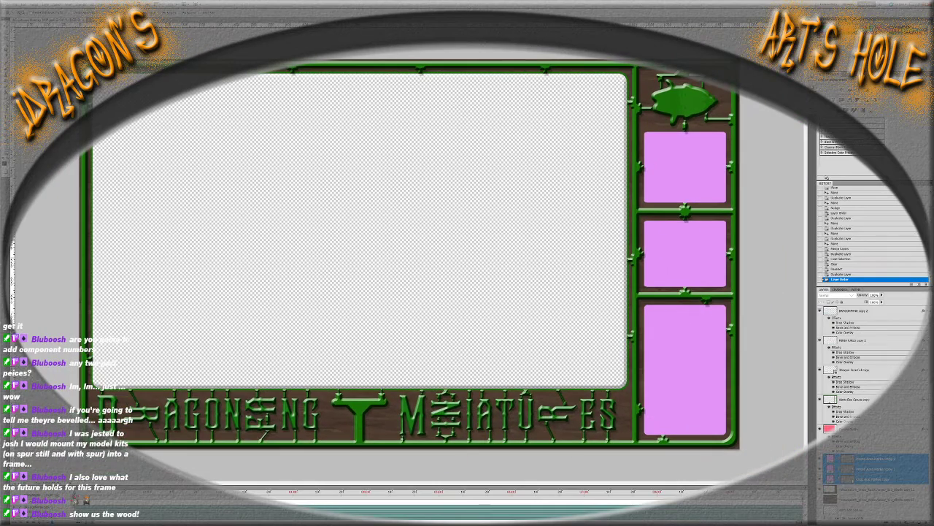
# Adjust the camera outline layer's Bevel and Emboss effect and move that layer to the top of the layer stack
pyautogui.hotkey('alt', ']')
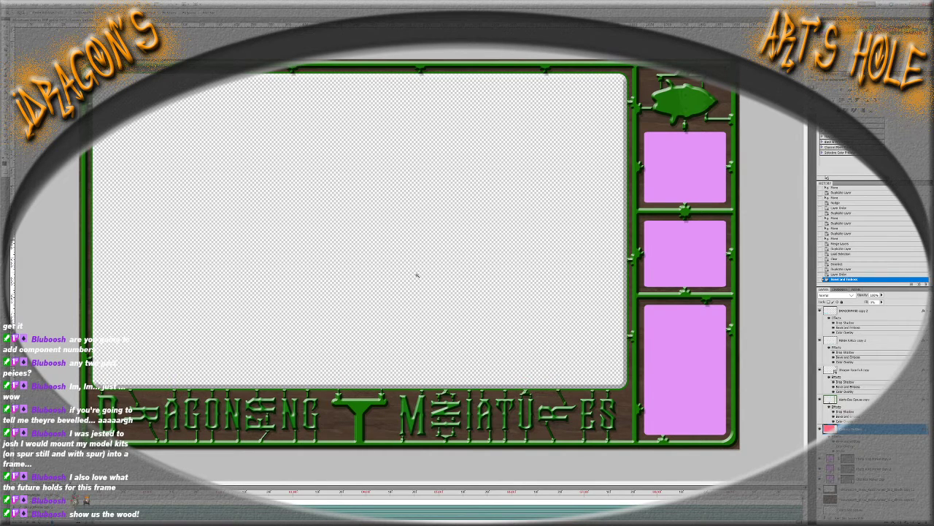
pyautogui.hotkey('ctrl', '-')
pyautogui.hotkey('ctrl', '-')
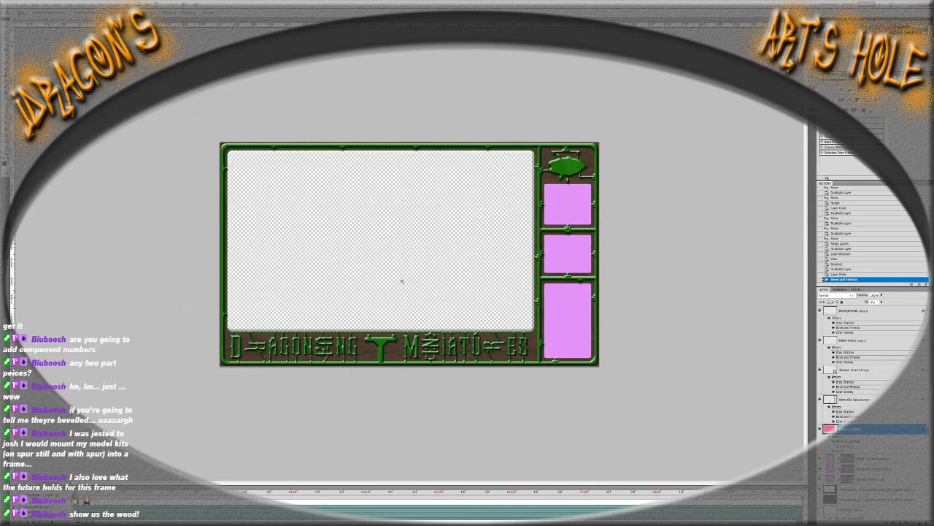
pyautogui.hotkey('ctrl', '+')
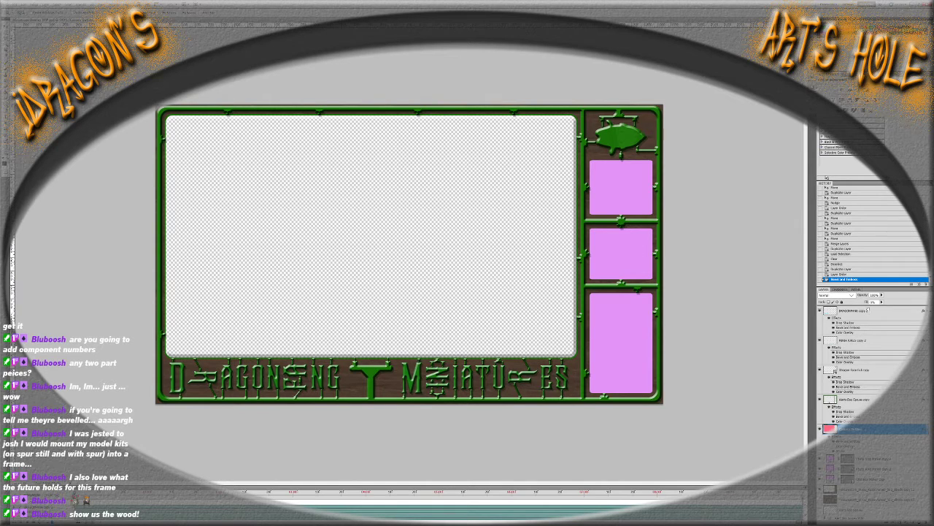
pyautogui.moveTo(868, 310); pyautogui.dragTo(868, 310)
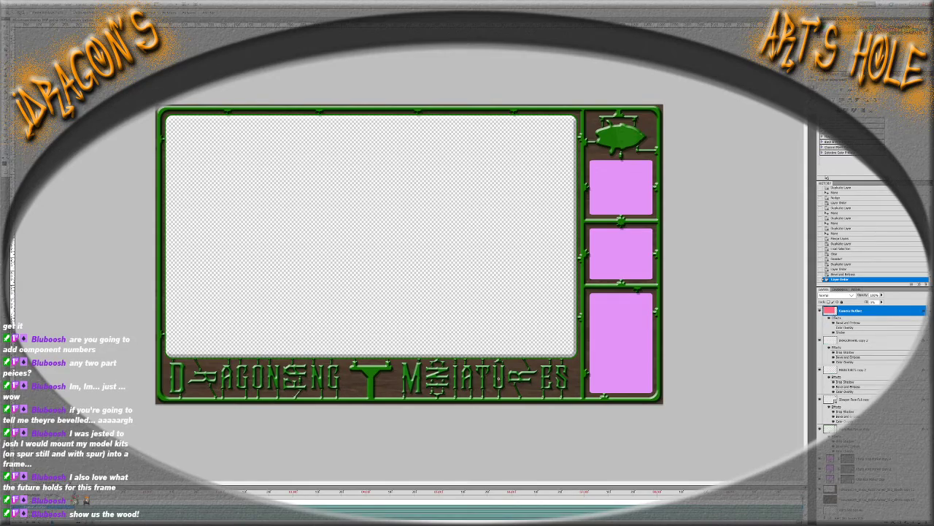
pyautogui.scroll(5, 498, 378)
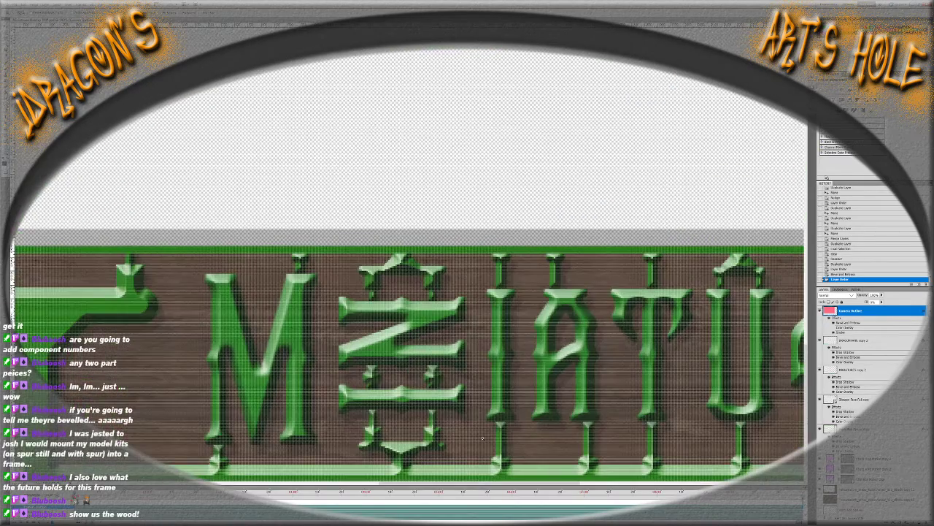
pyautogui.scroll(-6, 482, 438)
pyautogui.scroll(2, 457, 444)
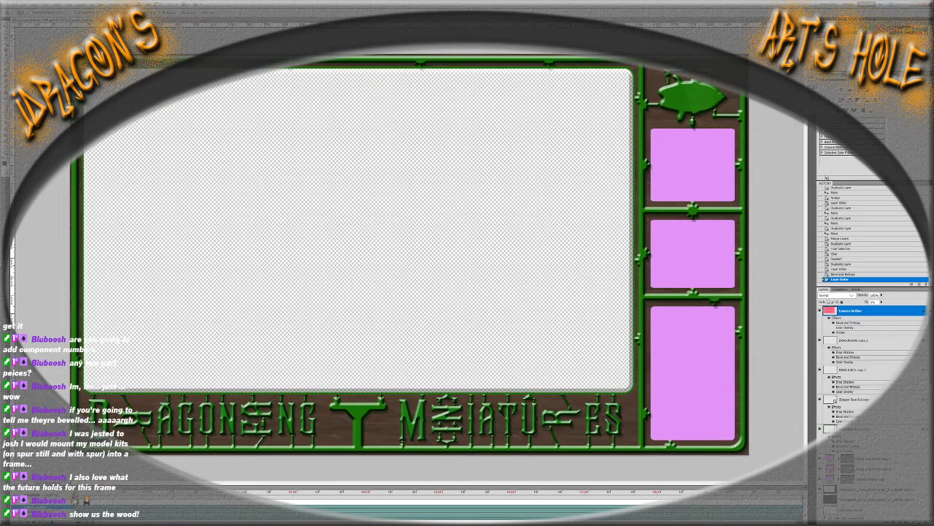
# Move the three photo and chat marker copies above the camera outline layer in the stack
pyautogui.click(847, 479)
pyautogui.keyDown('shift'); pyautogui.click(876, 458); pyautogui.keyUp('shift')
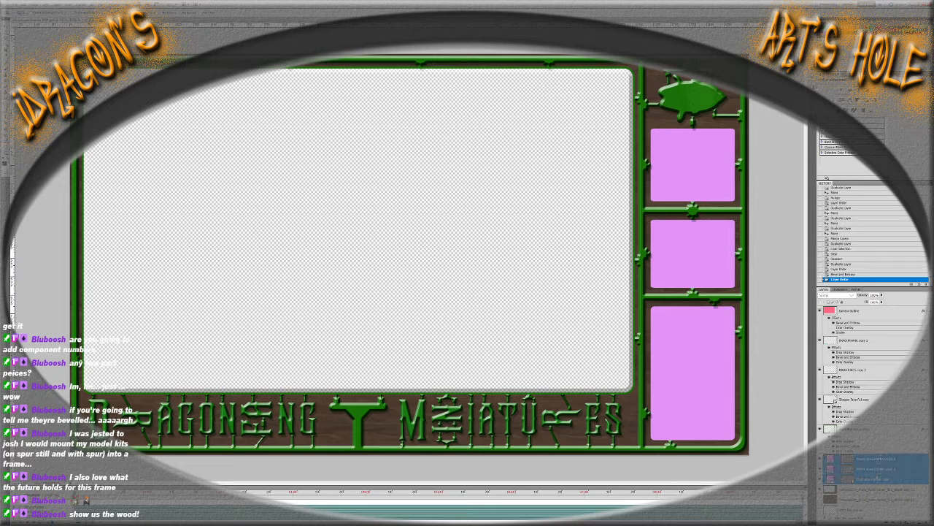
pyautogui.moveTo(876, 475); pyautogui.dragTo(873, 313)
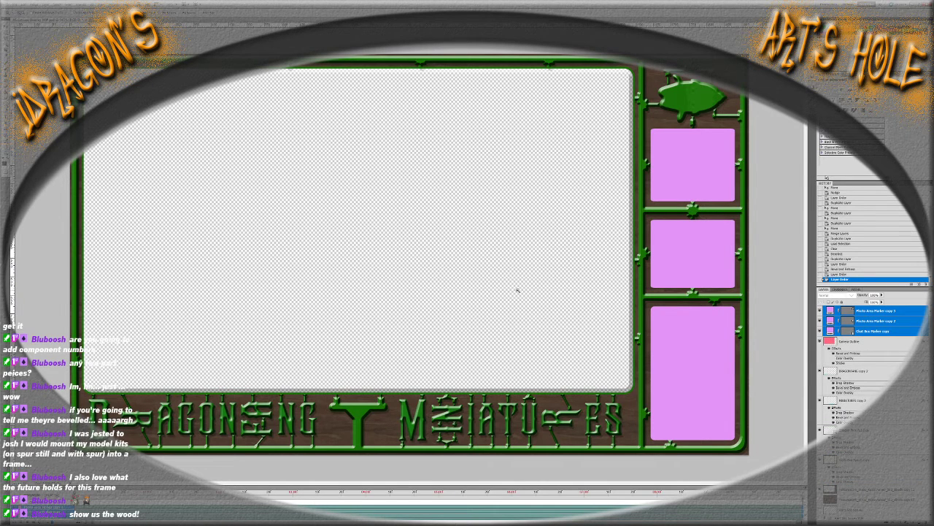
pyautogui.hotkey('ctrl', '-')
pyautogui.hotkey('ctrl', '+')
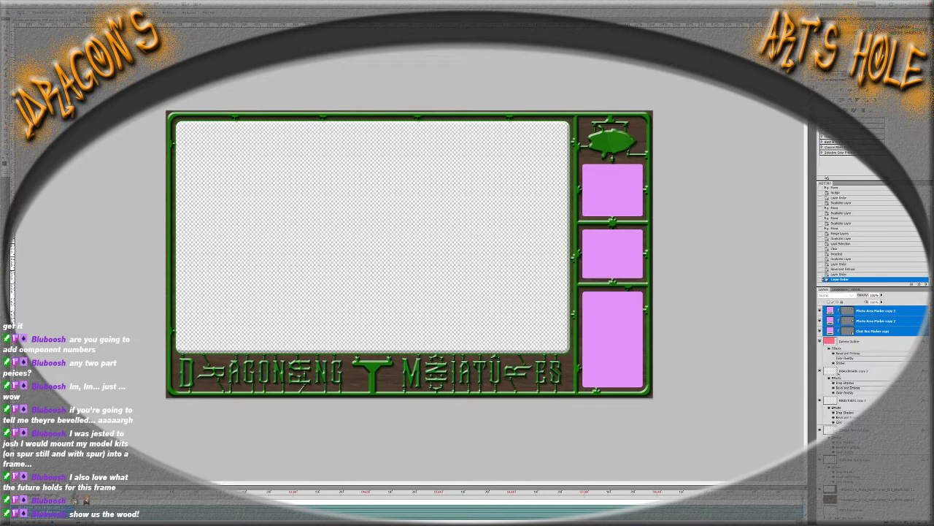
# Rasterize the middle box's layer, Photo Area Marker copy 2, and paste the green frame's layer style onto it
pyautogui.click(867, 331)
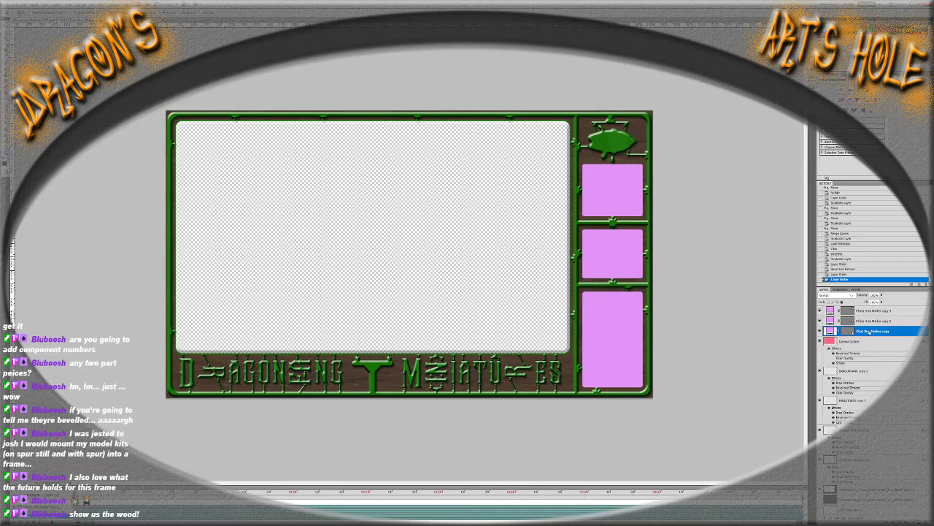
pyautogui.click(867, 321)
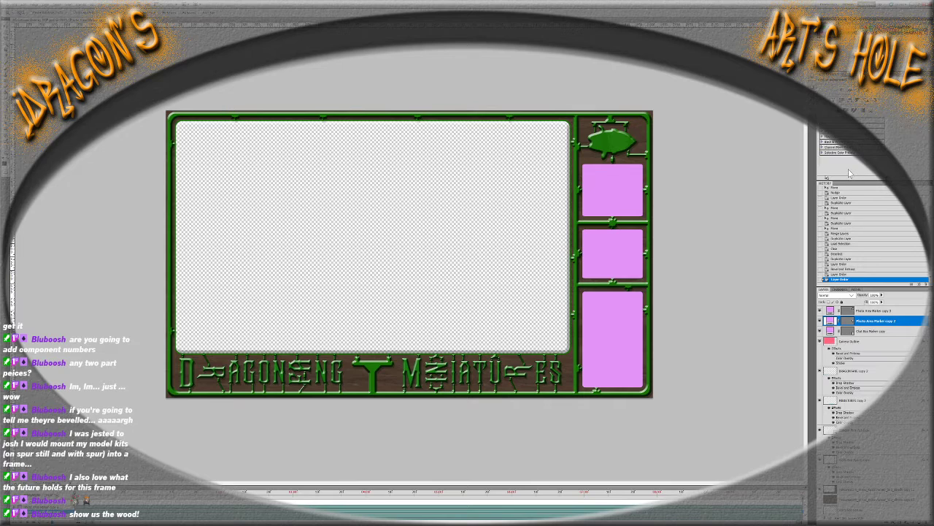
pyautogui.hotkey('ctrl', 'alt', 'r')
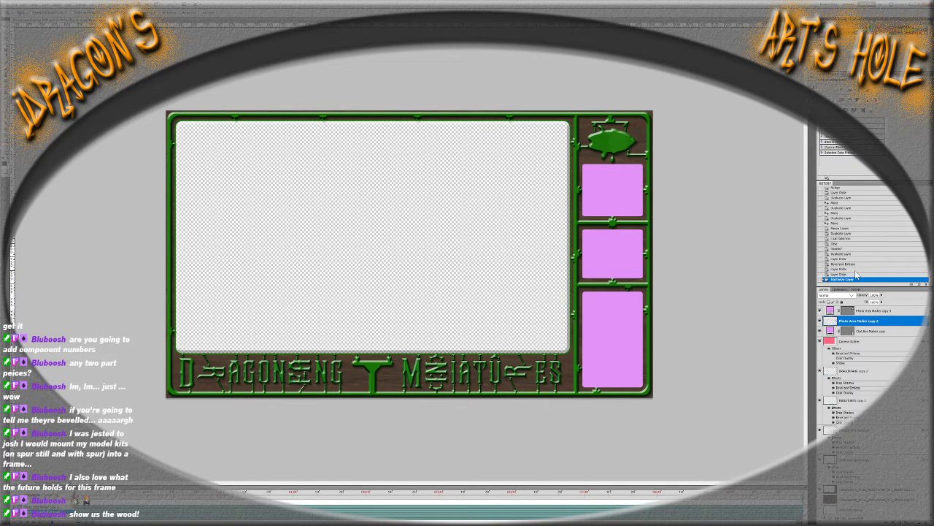
pyautogui.hotkey('ctrl', 'alt', 'v')
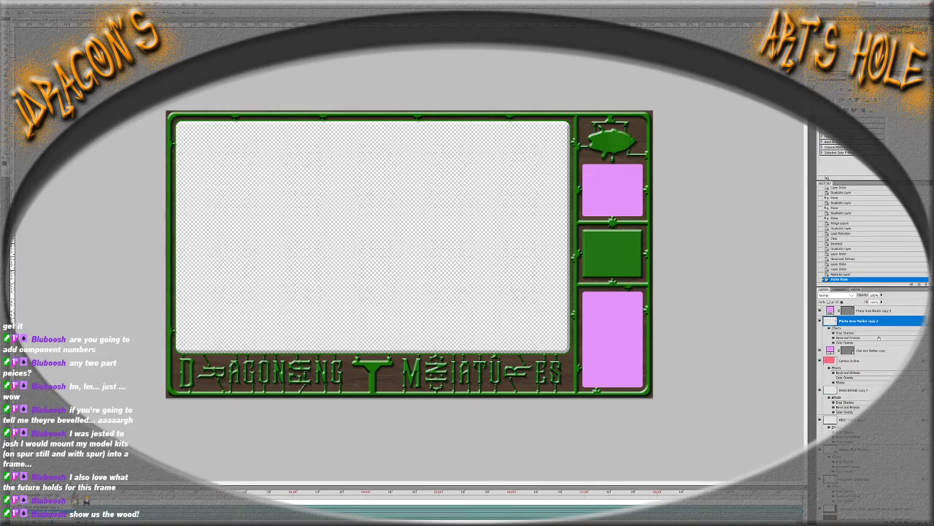
# Rasterize the upper box's photo area marker copy and paste the green frame's layer style onto it
pyautogui.scroll(3, 671, 315)
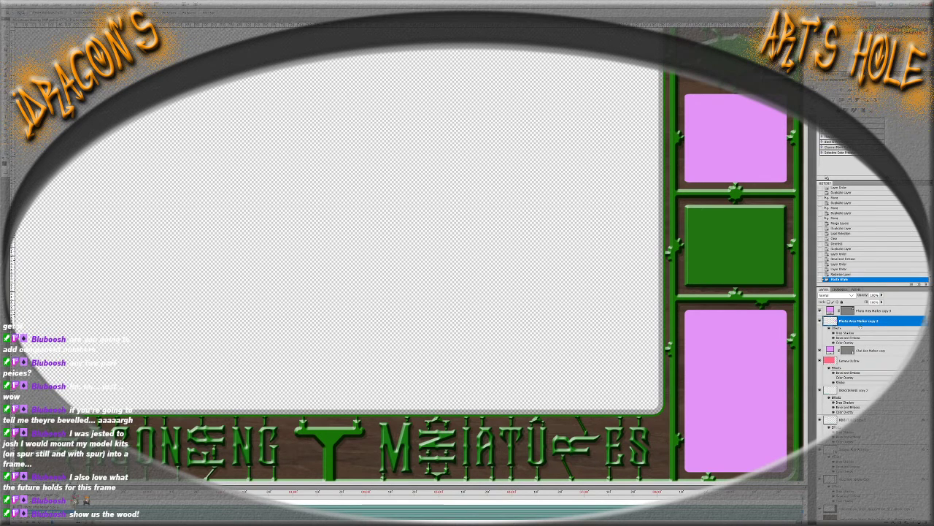
pyautogui.click(868, 313)
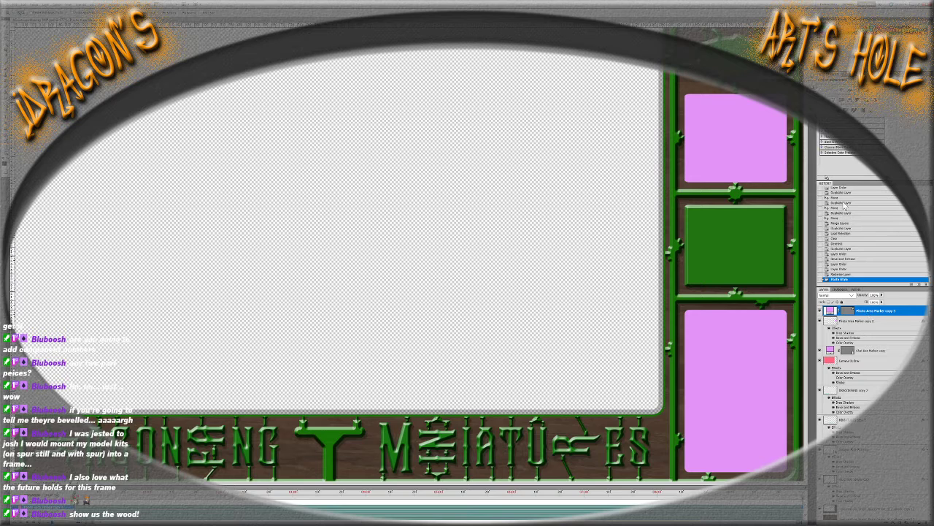
pyautogui.hotkey('ctrl', 'shift', 'r')
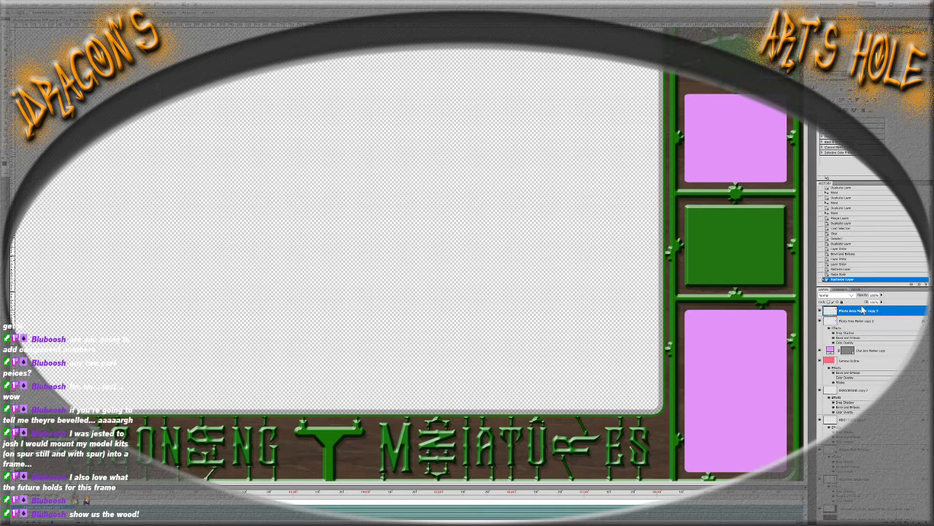
pyautogui.click(856, 255)
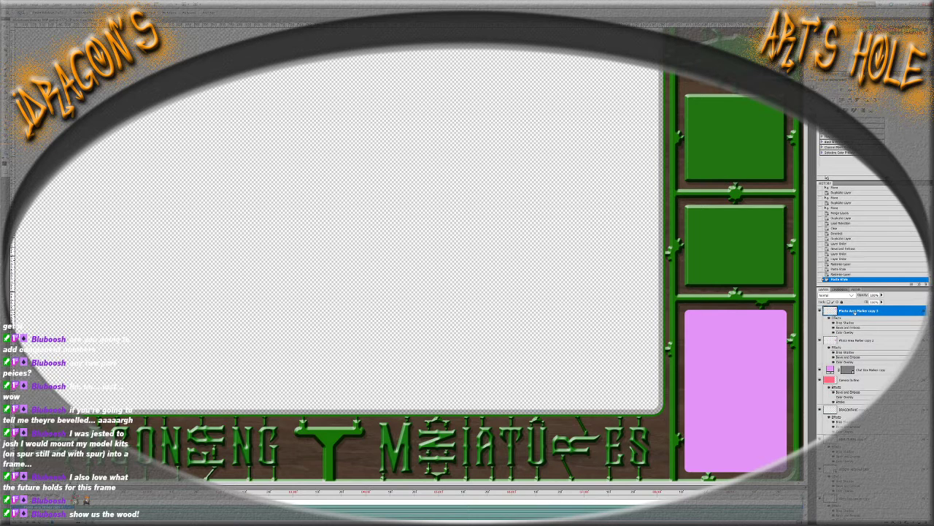
# Rename the upper box's layer as Alerts Box
pyautogui.doubleClick(856, 311)
pyautogui.write('Alerts Box')
pyautogui.press('Return')
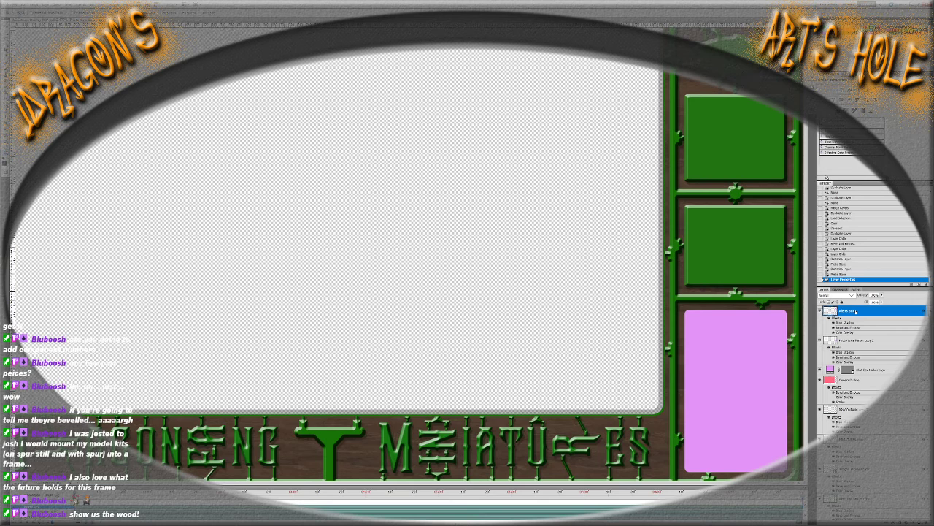
# Rasterize the chat marker copy for the tall lower box and paste the green frame's layer style onto it
pyautogui.click(876, 368)
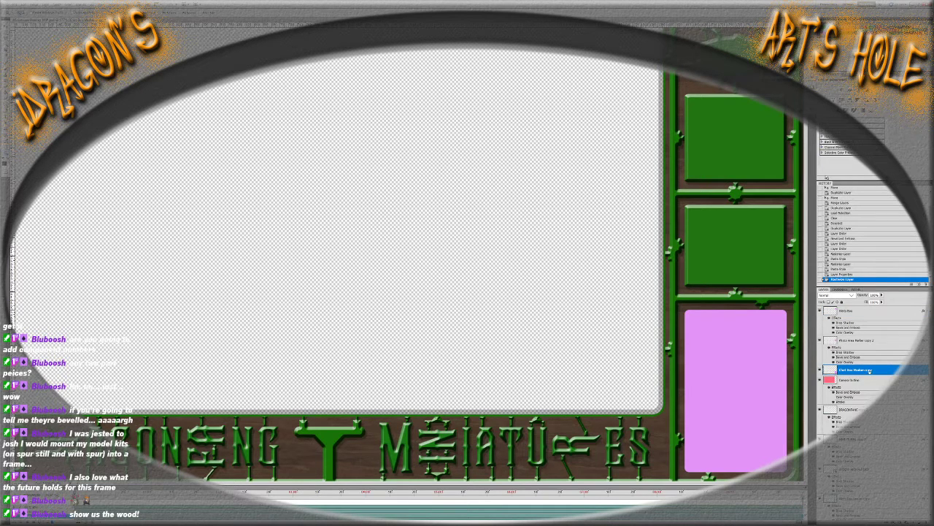
pyautogui.moveTo(860, 319); pyautogui.dragTo(869, 369)
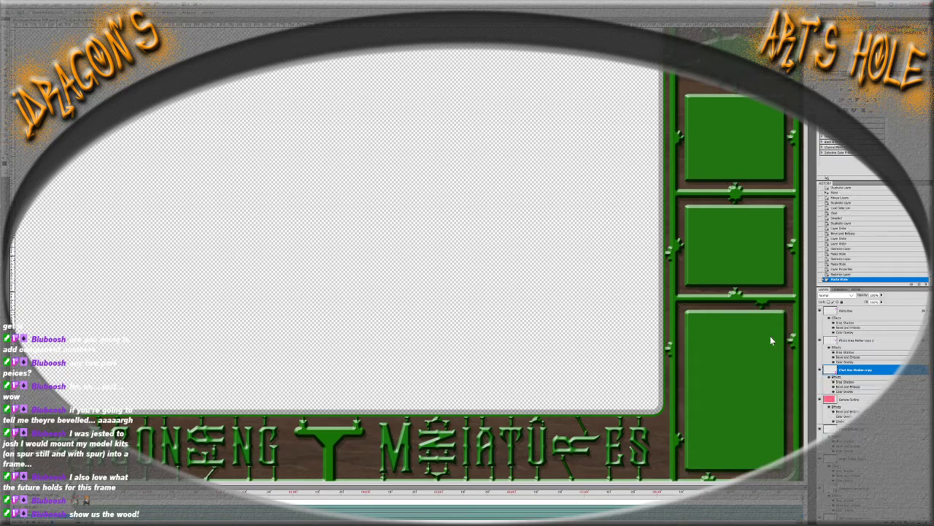
pyautogui.scroll(-3, 544, 305)
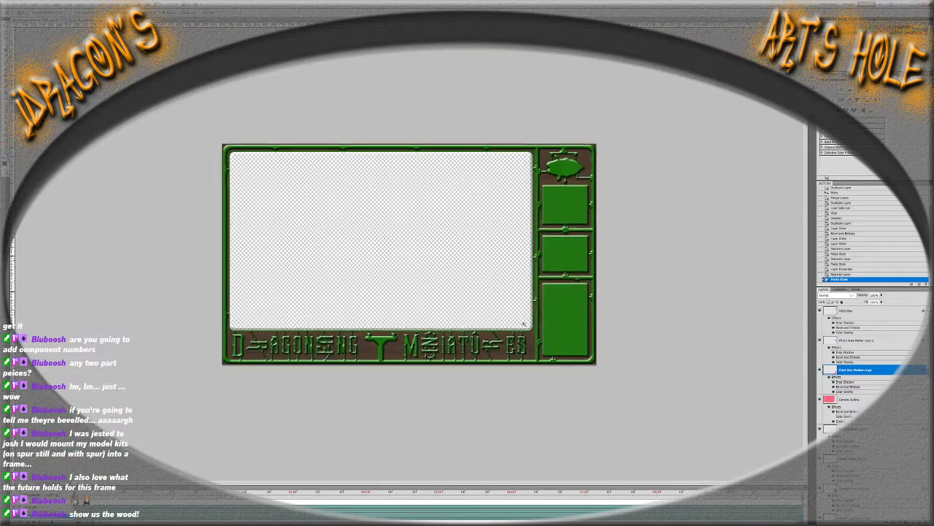
pyautogui.scroll(2, 608, 341)
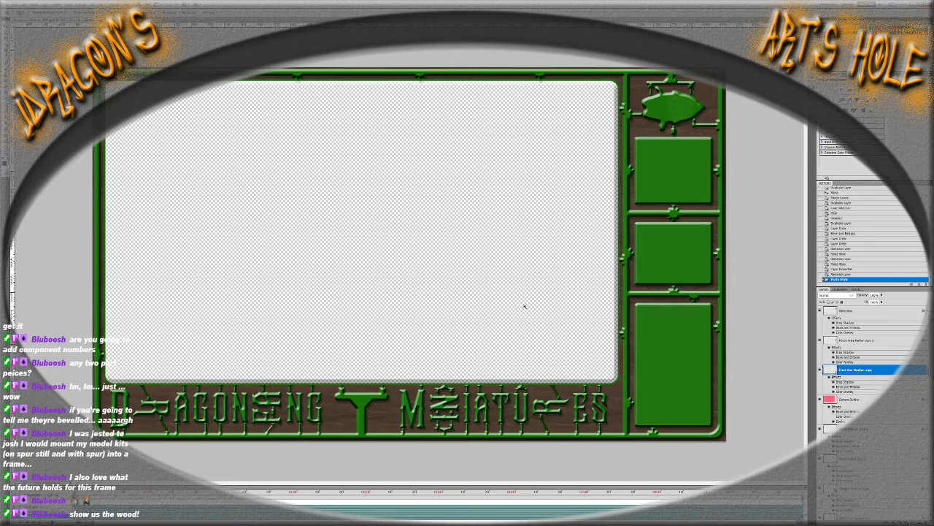
# Try the chat marker copy layer further down the layer stack, beneath the lettering, and return it to just above Camera Outline
pyautogui.moveTo(858, 369); pyautogui.dragTo(872, 311)
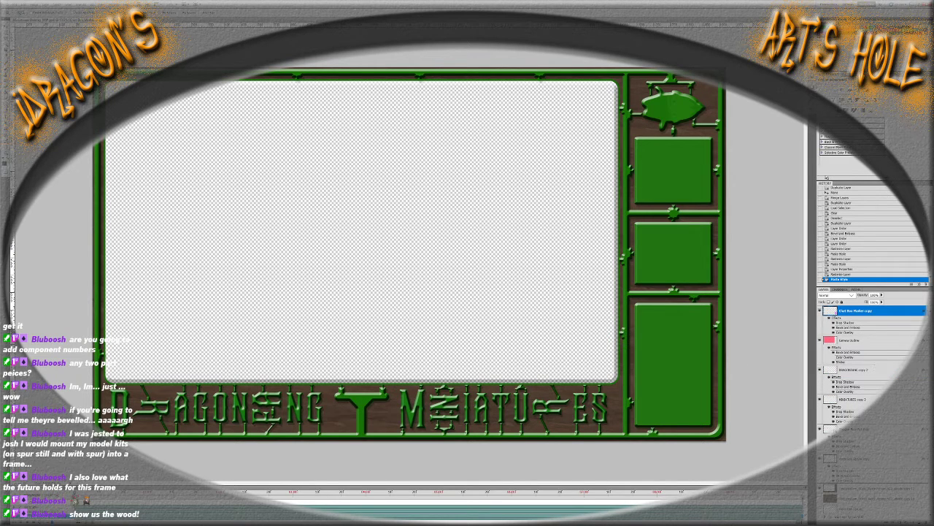
pyautogui.moveTo(872, 310); pyautogui.dragTo(834, 400)
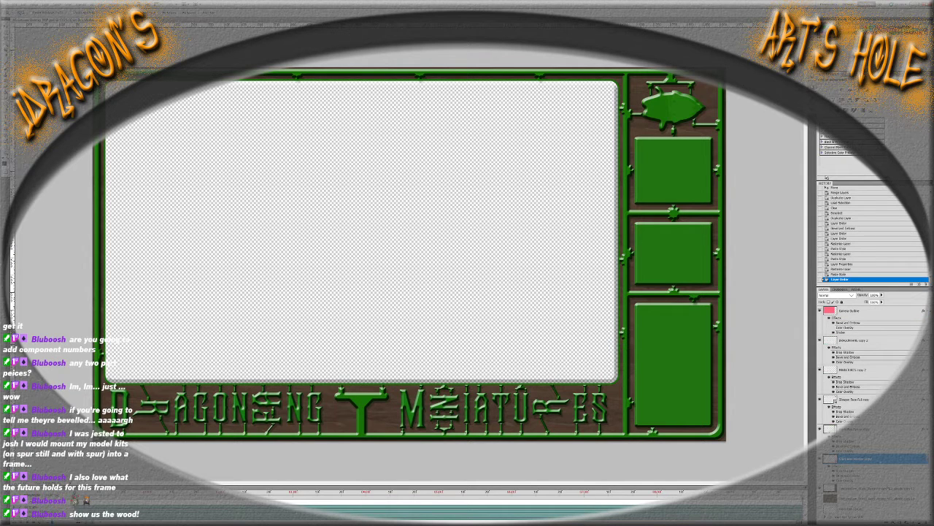
pyautogui.scroll(2, 876, 350)
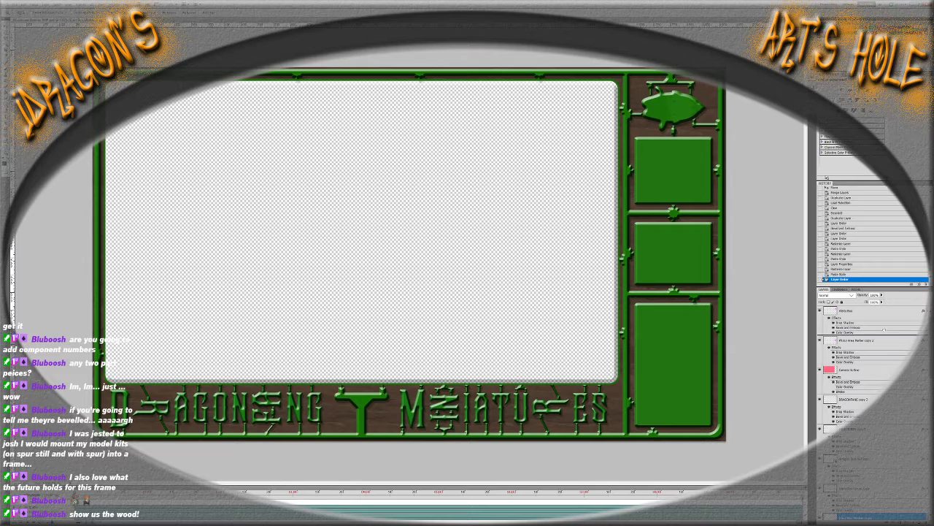
pyautogui.moveTo(884, 330); pyautogui.dragTo(883, 371)
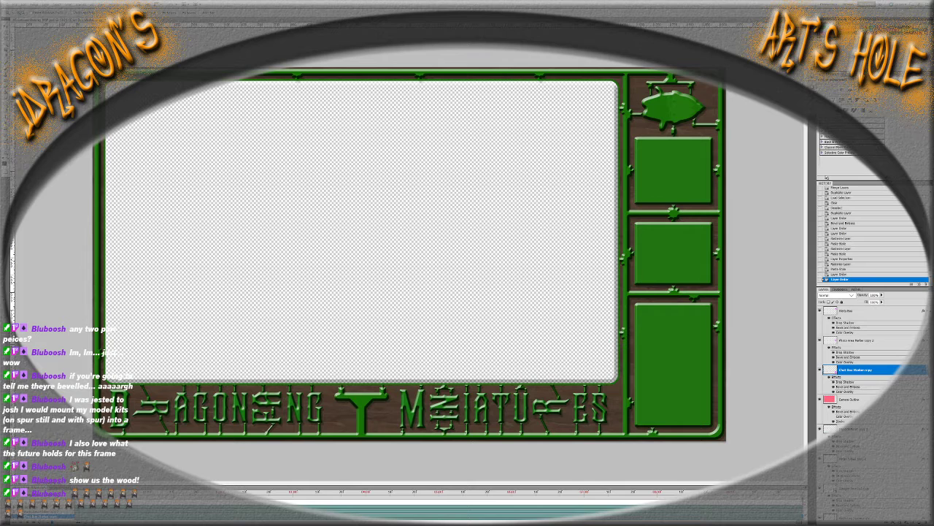
# Switch to CorelDRAW, draw a small rectangle just below the axe blade and convert it to curves for node editing
pyautogui.hotkey('alt', 'Tab')
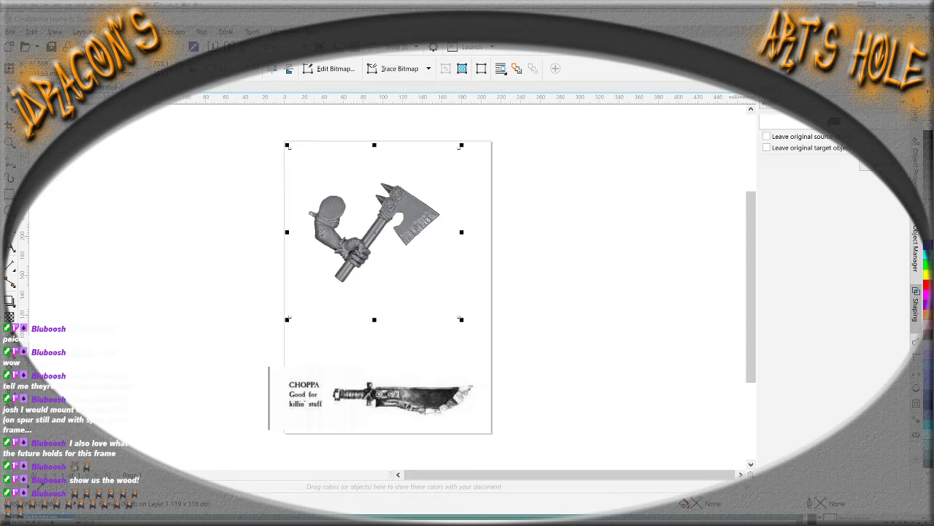
pyautogui.click(503, 263)
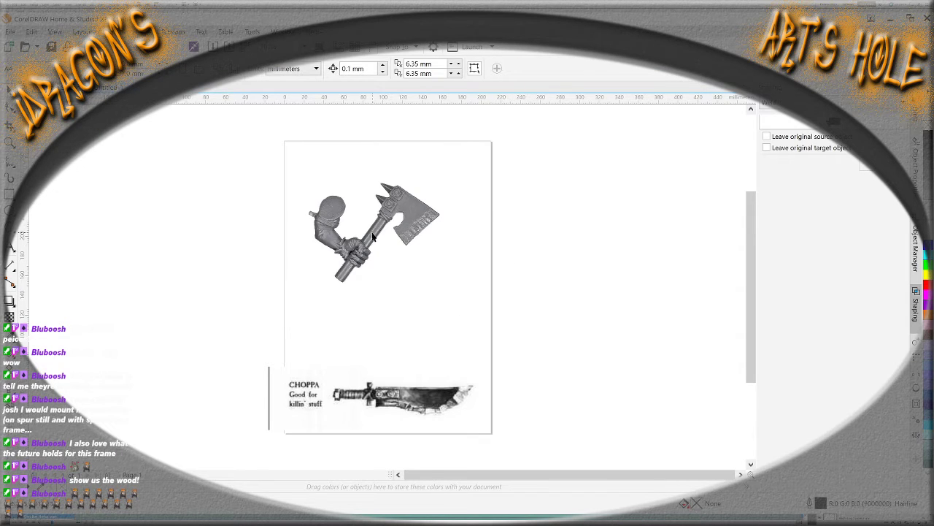
pyautogui.scroll(2, 373, 236)
pyautogui.scroll(2, 409, 136)
pyautogui.scroll(-2, 400, 368)
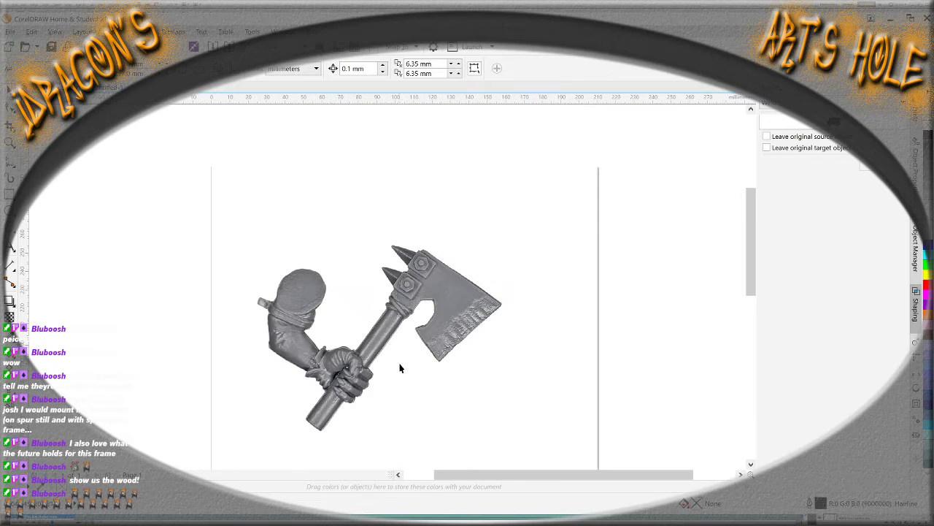
pyautogui.scroll(2, 400, 368)
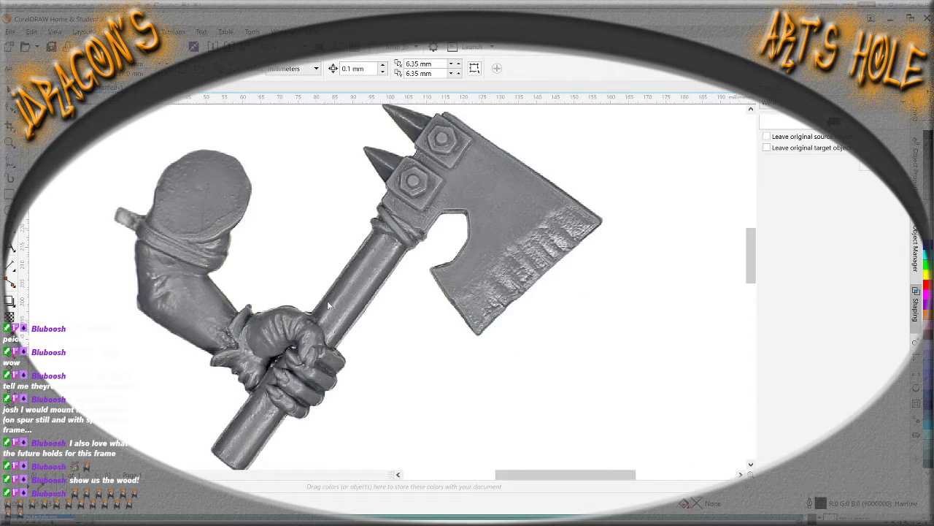
pyautogui.press('F6')
pyautogui.scroll(-2, 329, 305)
pyautogui.moveTo(421, 392); pyautogui.dragTo(367, 332)
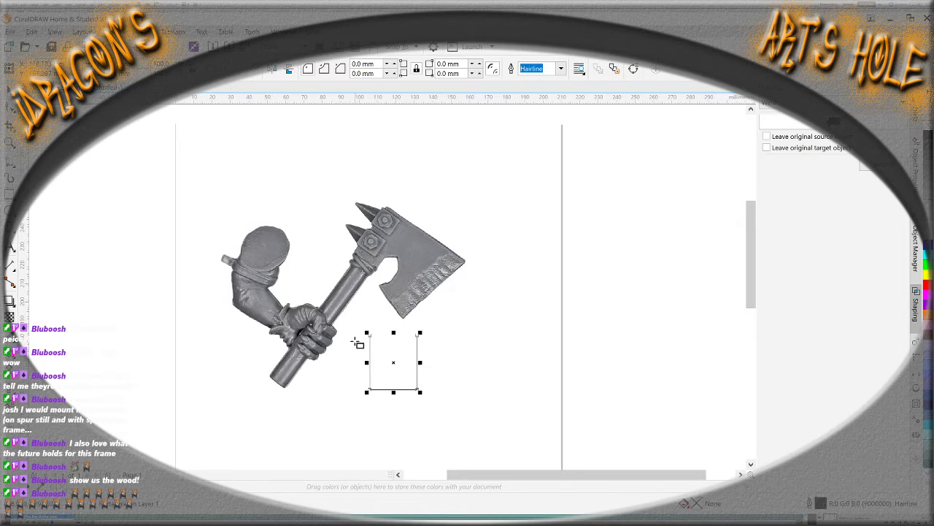
pyautogui.press('F10')
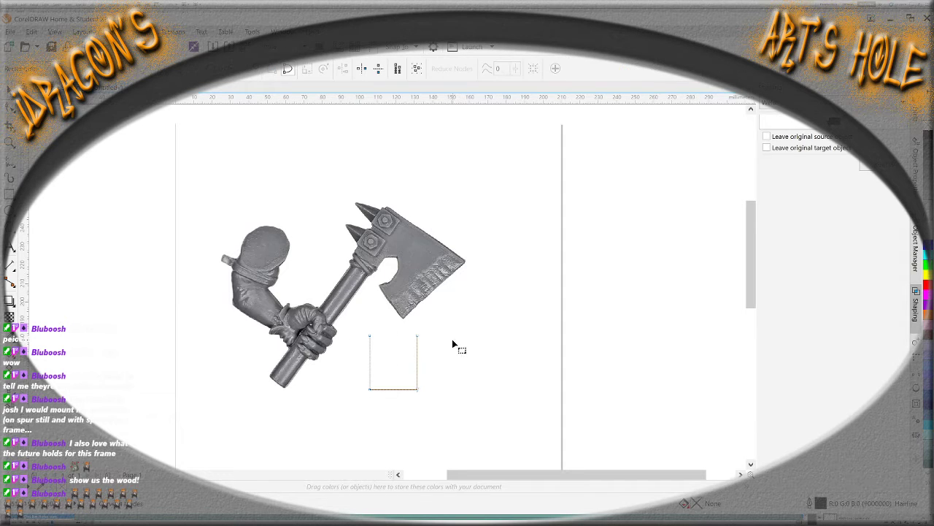
# Move the rectangle's four nodes onto the axe blade: one at the lower corner, two at the outer tip and one at the top corner
pyautogui.moveTo(417, 336); pyautogui.dragTo(403, 321)
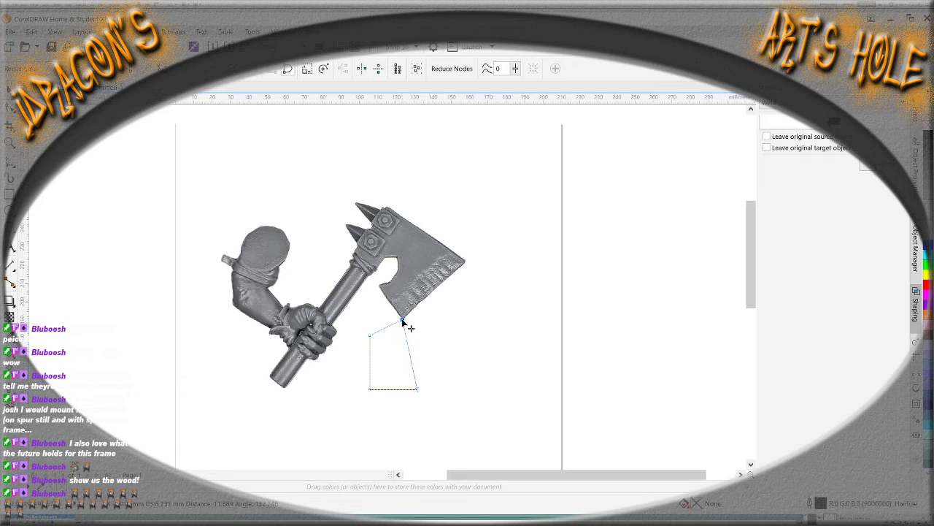
pyautogui.moveTo(417, 389); pyautogui.dragTo(464, 262)
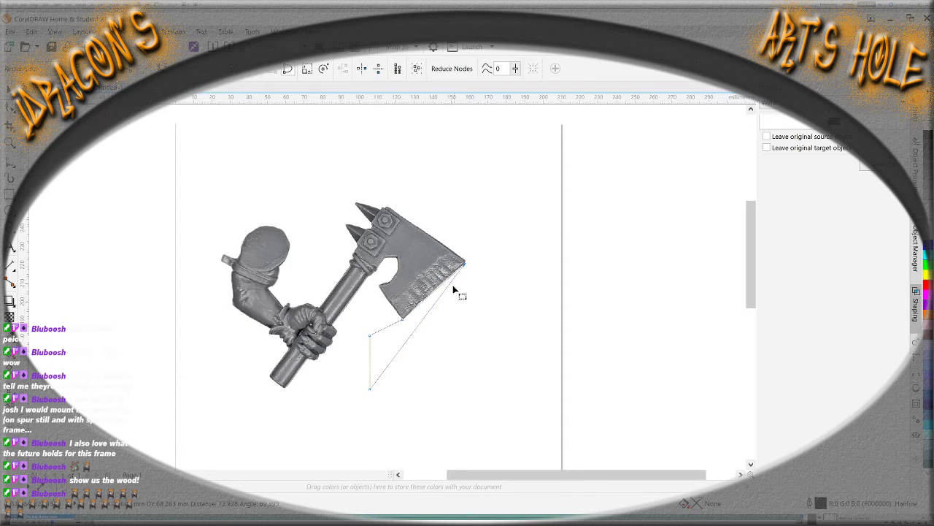
pyautogui.moveTo(371, 388); pyautogui.dragTo(464, 259)
pyautogui.moveTo(372, 337); pyautogui.dragTo(389, 208)
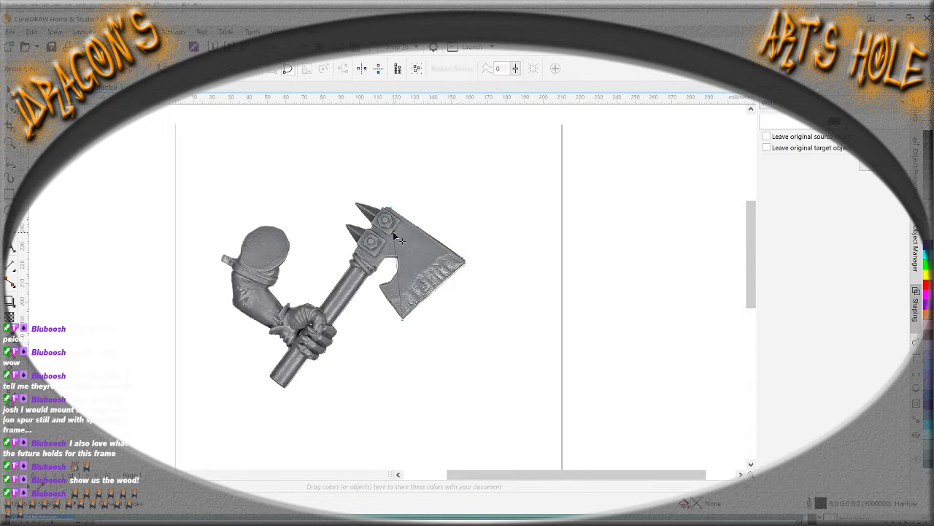
# Add nodes along the outline's handle side and fit them around the upper spike and toward the lower spike
pyautogui.click(383, 220)
pyautogui.click(383, 220)
pyautogui.moveTo(384, 221)
pyautogui.mouseDown()
pyautogui.moveTo(358, 216)
pyautogui.moveTo(372, 227)
pyautogui.mouseUp()
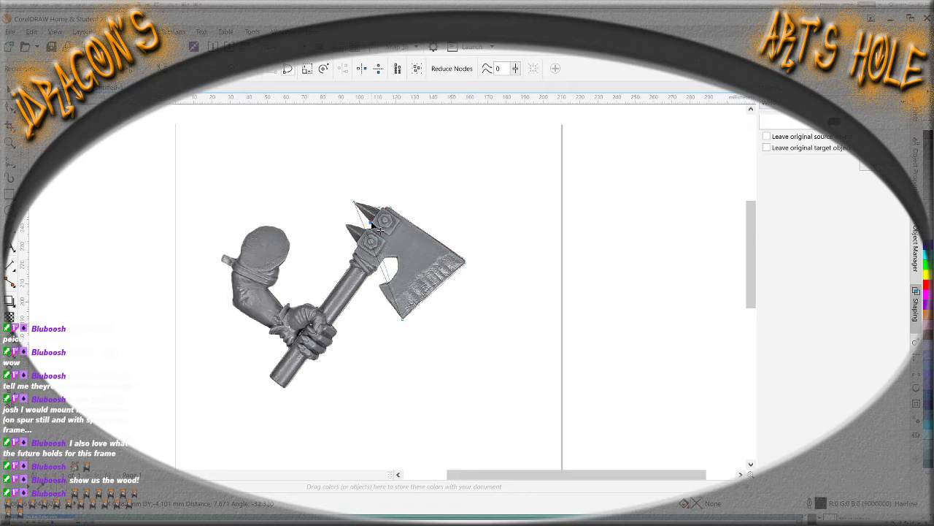
pyautogui.click(380, 259)
pyautogui.click(381, 255)
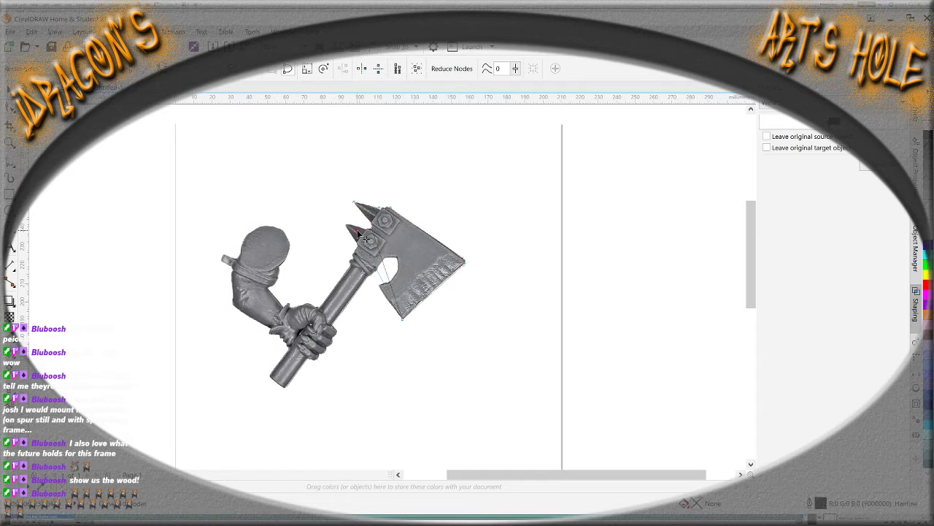
# Add and move outline nodes to follow the axe's lower spike and the handle down to its butt end
pyautogui.click(371, 240)
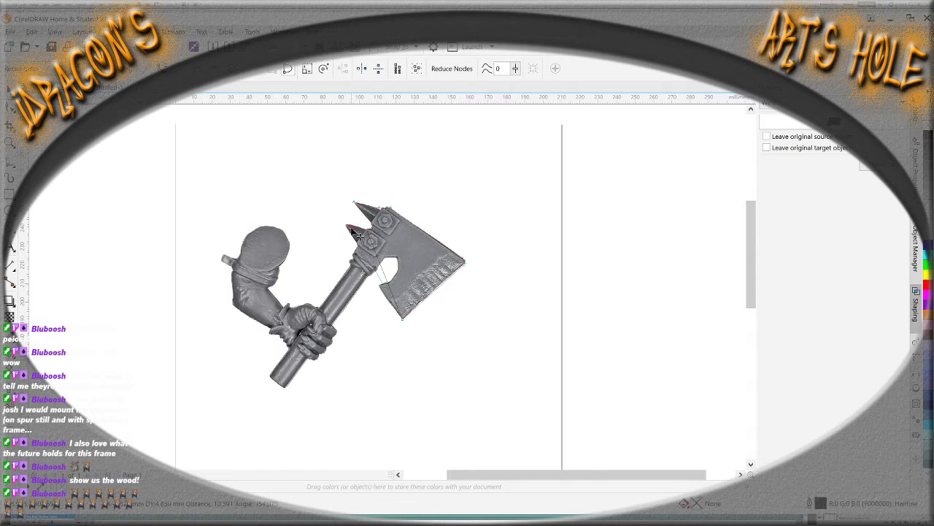
pyautogui.click(344, 225)
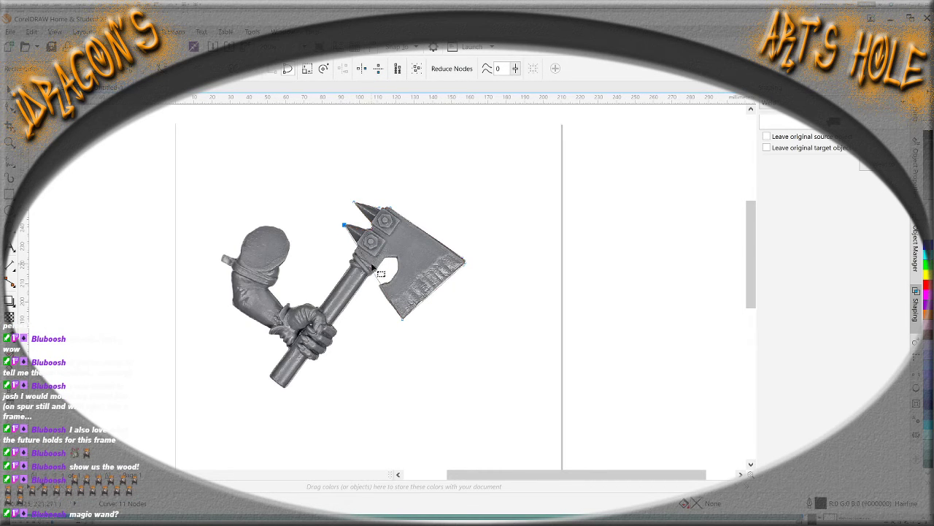
pyautogui.moveTo(370, 265); pyautogui.dragTo(319, 306)
pyautogui.moveTo(326, 316); pyautogui.dragTo(270, 374)
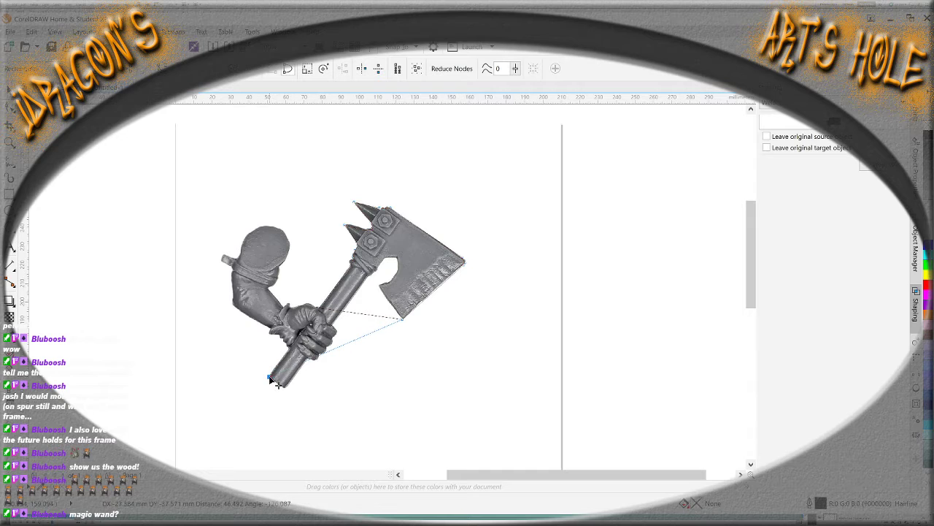
pyautogui.moveTo(350, 340); pyautogui.dragTo(286, 389)
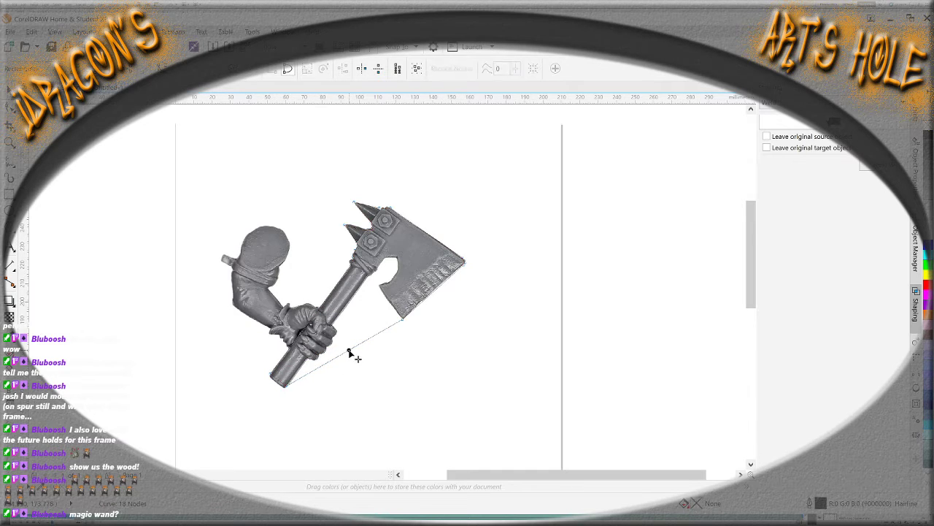
# Shape the outline's nodes around the cut-out notch between the axe's handle and the lower corner of its blade
pyautogui.moveTo(354, 352)
pyautogui.mouseDown()
pyautogui.moveTo(368, 276)
pyautogui.moveTo(371, 284)
pyautogui.moveTo(384, 260)
pyautogui.moveTo(397, 266)
pyautogui.mouseUp()
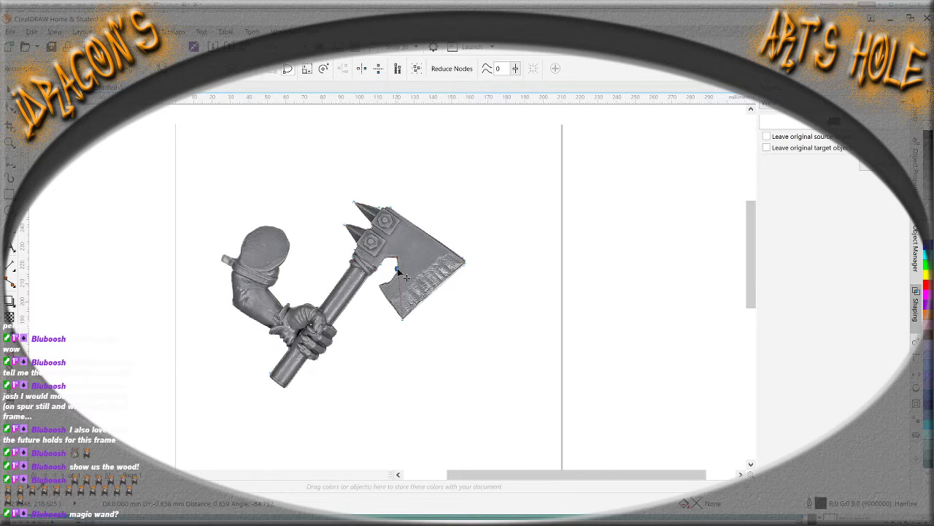
pyautogui.doubleClick(394, 287)
pyautogui.doubleClick(384, 290)
pyautogui.moveTo(384, 290); pyautogui.dragTo(380, 288)
# Reselect the axe outline and pull its handle-end nodes back up to just below the axe head
pyautogui.click(359, 349)
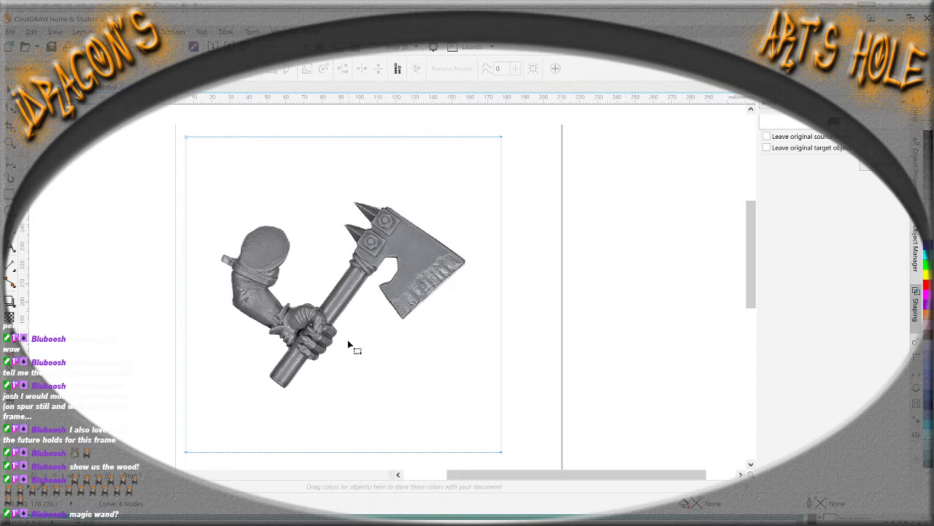
pyautogui.click(271, 335)
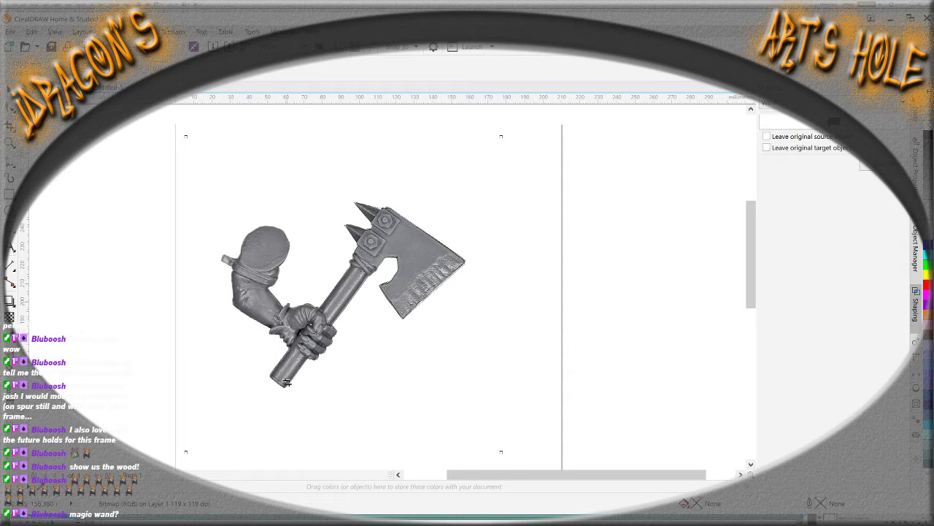
pyautogui.press('F10')
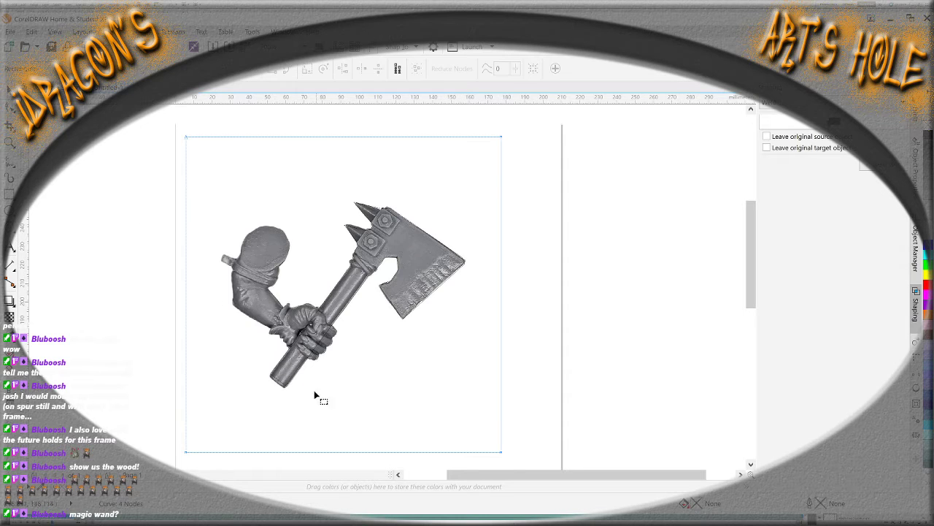
pyautogui.click(278, 382)
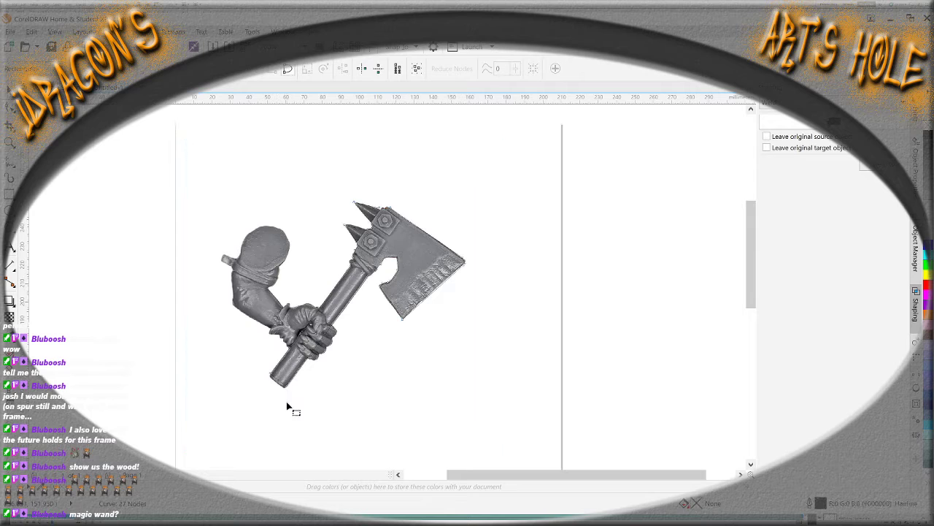
pyautogui.moveTo(285, 388); pyautogui.dragTo(363, 282)
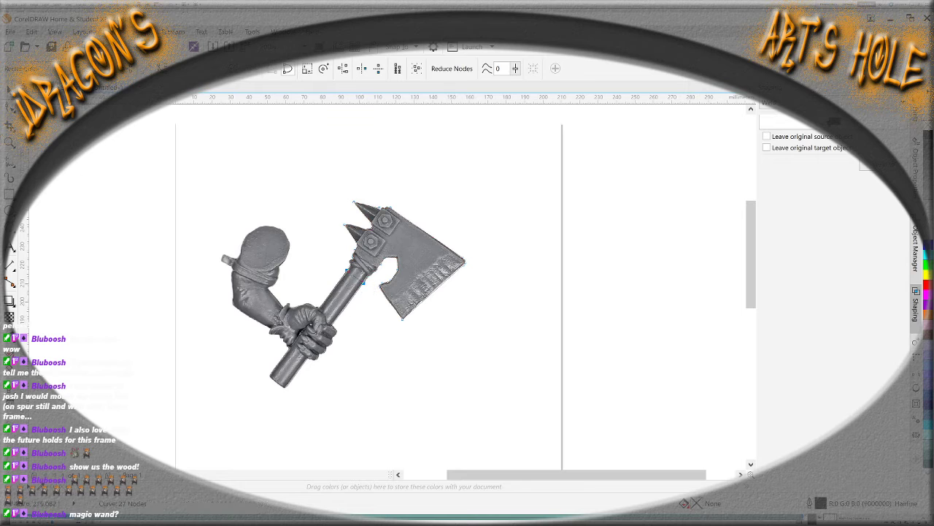
# Trace the axe handle as a separate four-sided shape from below the head to the butt end with the Freehand tool
pyautogui.press('F5')
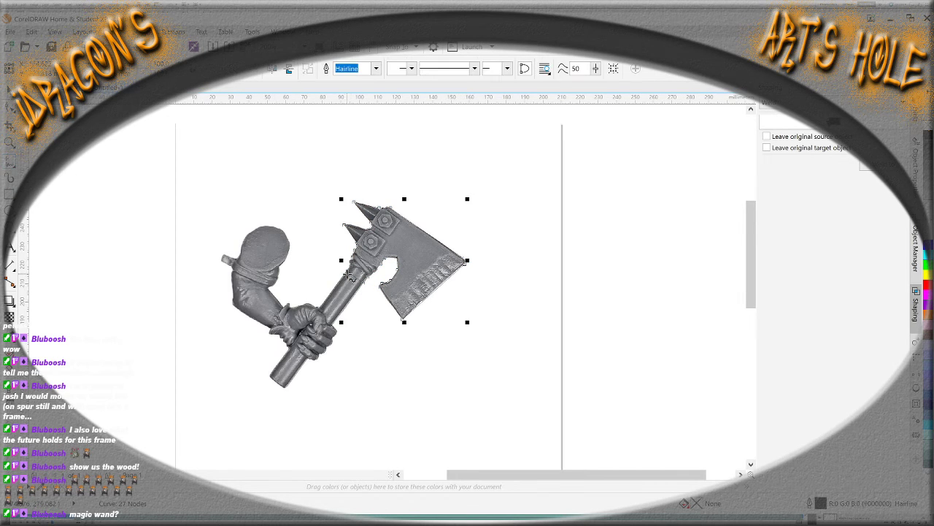
pyautogui.click(348, 276)
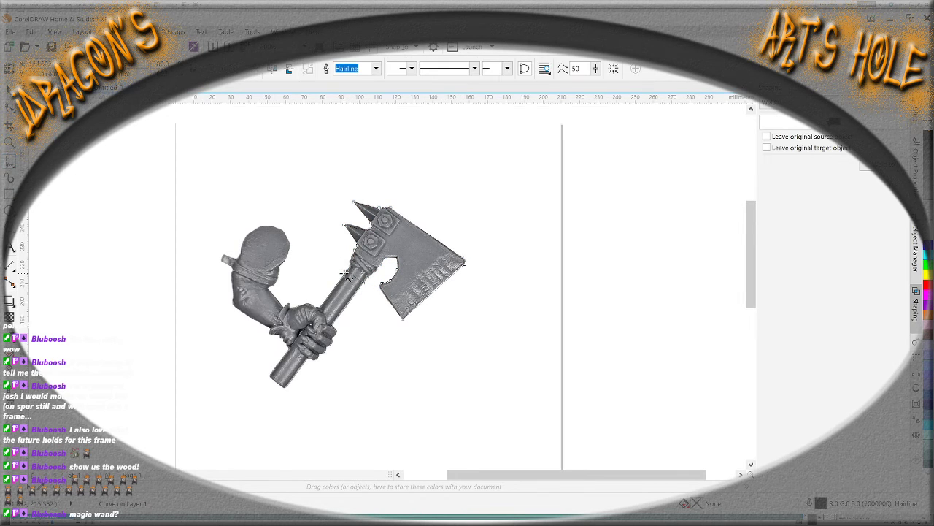
pyautogui.click(267, 377)
pyautogui.click(289, 389)
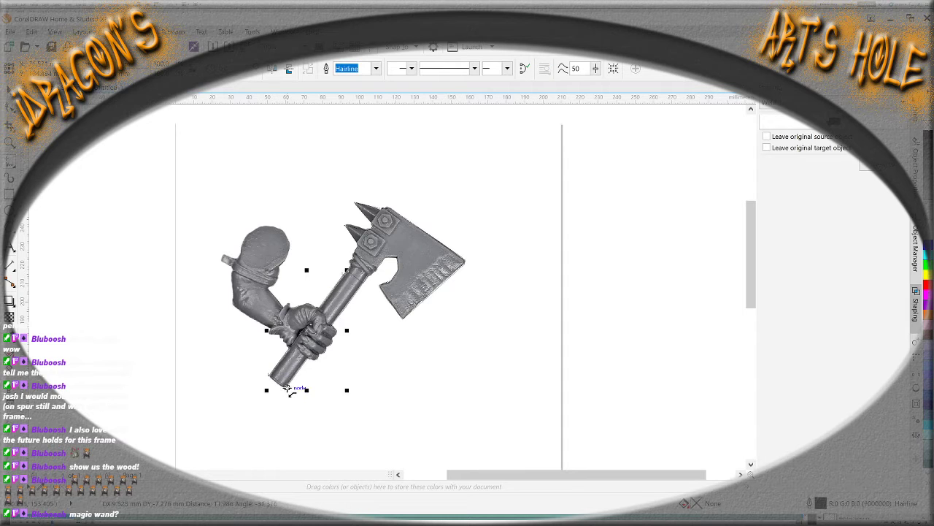
pyautogui.click(365, 290)
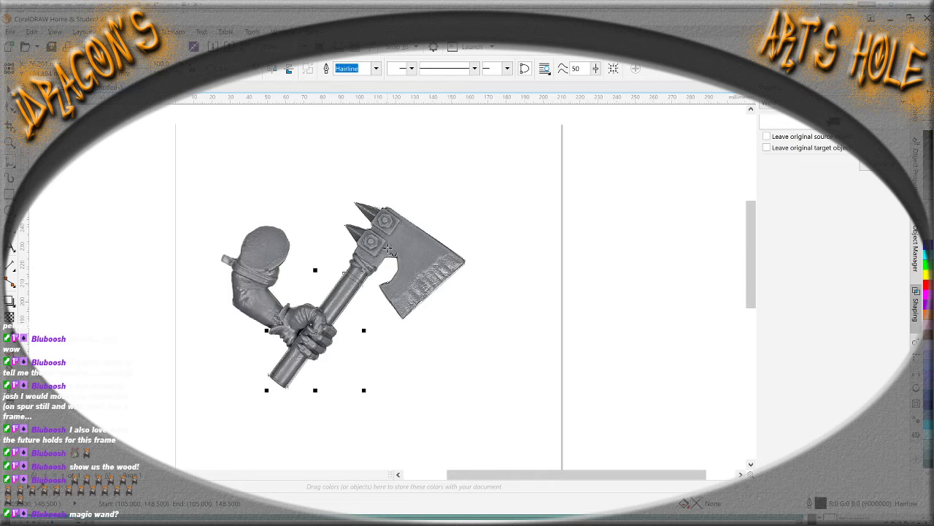
# Trace the diagonal strap of the binding below the axe head as a narrow closed four-sided shape
pyautogui.scroll(4, 389, 250)
pyautogui.scroll(-1, 315, 330)
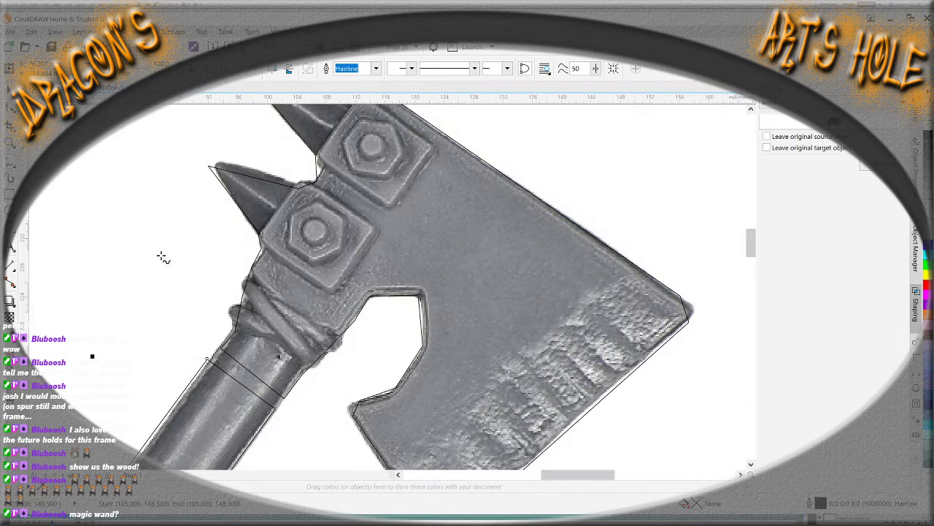
pyautogui.click(239, 285)
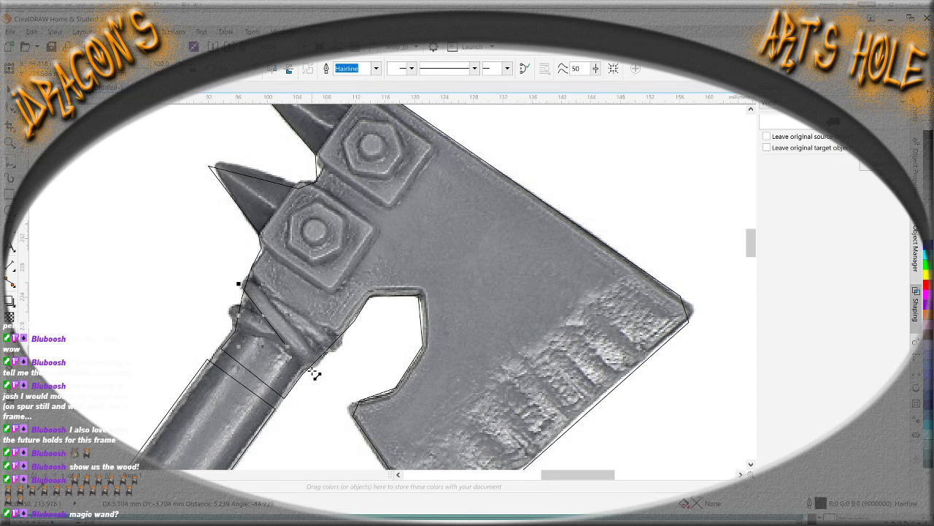
pyautogui.click(286, 342)
pyautogui.click(299, 338)
pyautogui.click(252, 279)
pyautogui.click(241, 285)
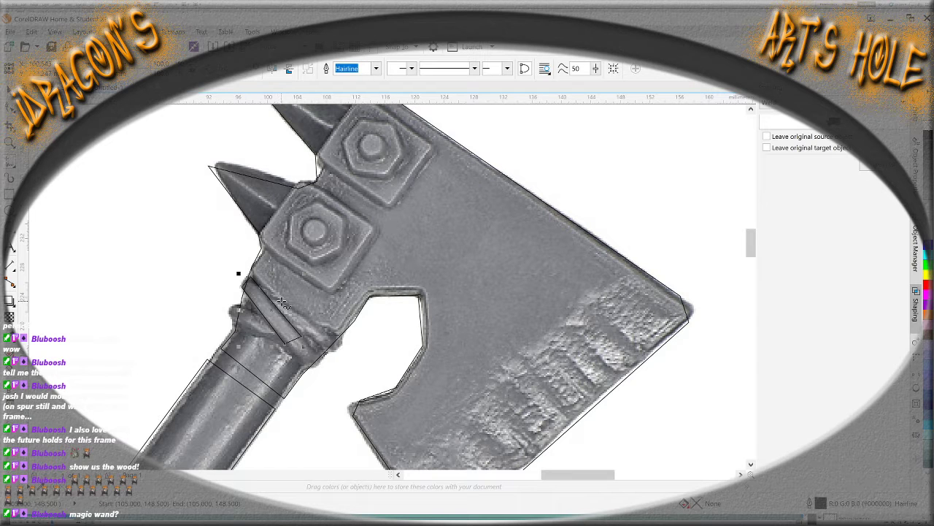
# Trace the remaining two bands of the binding, one on each side of the diagonal strap
pyautogui.click(333, 342)
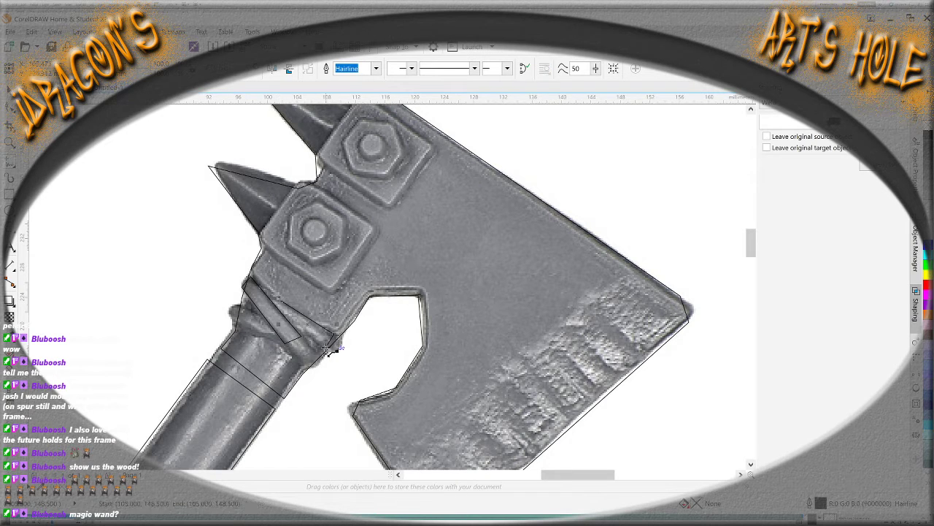
pyautogui.click(284, 319)
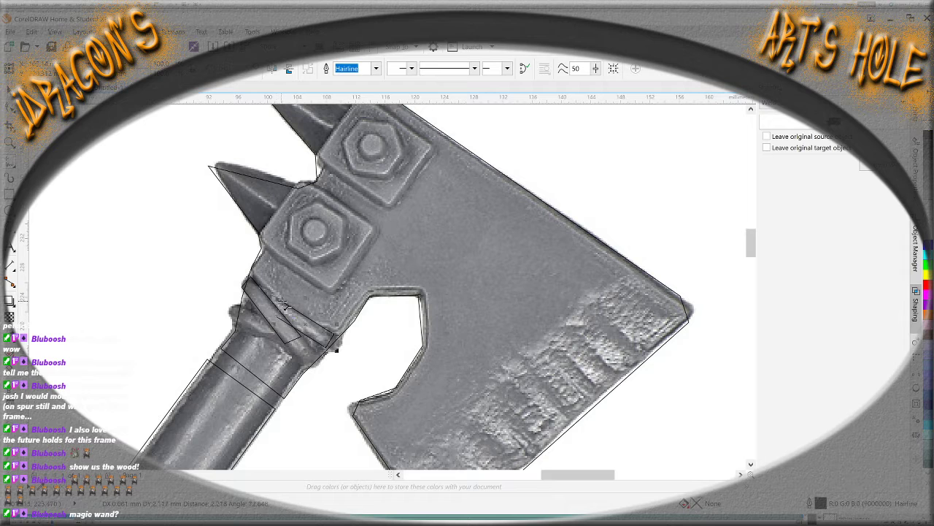
pyautogui.click(285, 306)
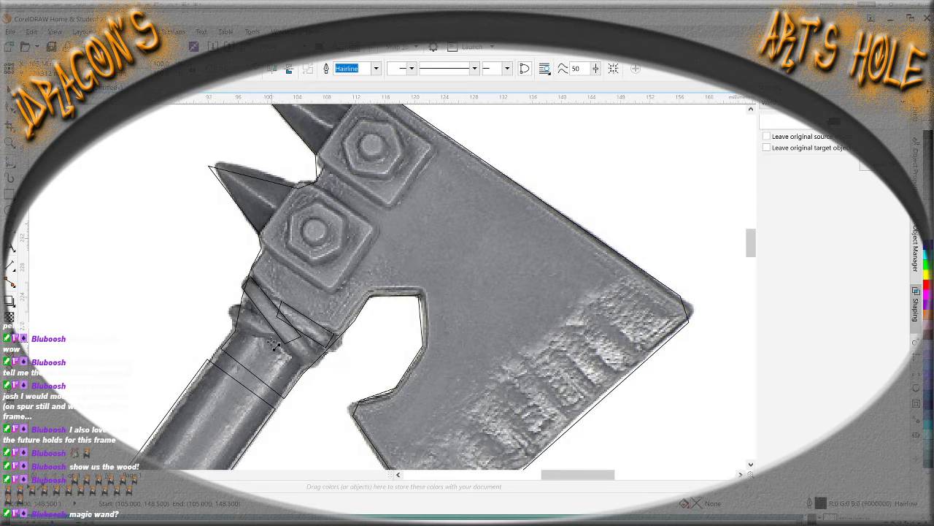
pyautogui.click(228, 324)
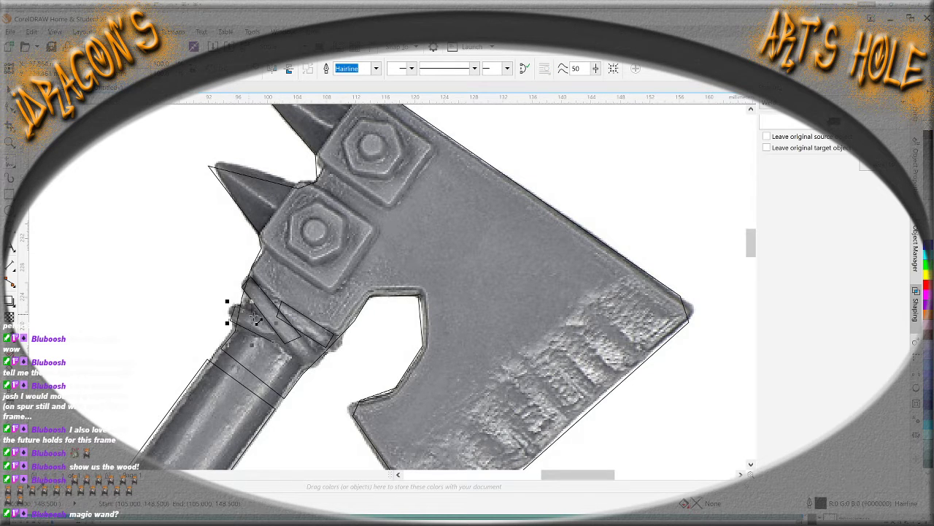
pyautogui.click(265, 321)
pyautogui.click(276, 344)
# Trace the lower bolt plate on the axe head as a closed shape with cut corners
pyautogui.click(258, 245)
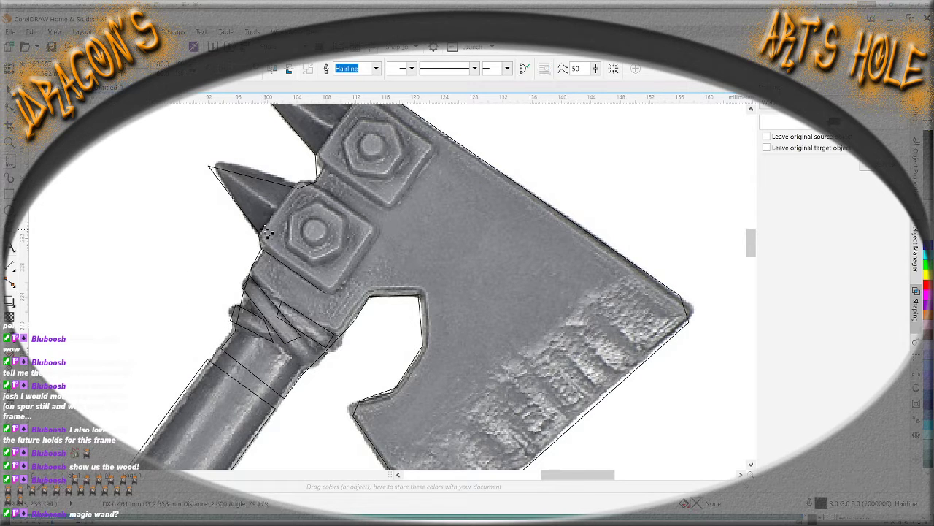
pyautogui.click(259, 226)
pyautogui.click(293, 184)
pyautogui.click(322, 187)
pyautogui.click(371, 223)
pyautogui.click(370, 243)
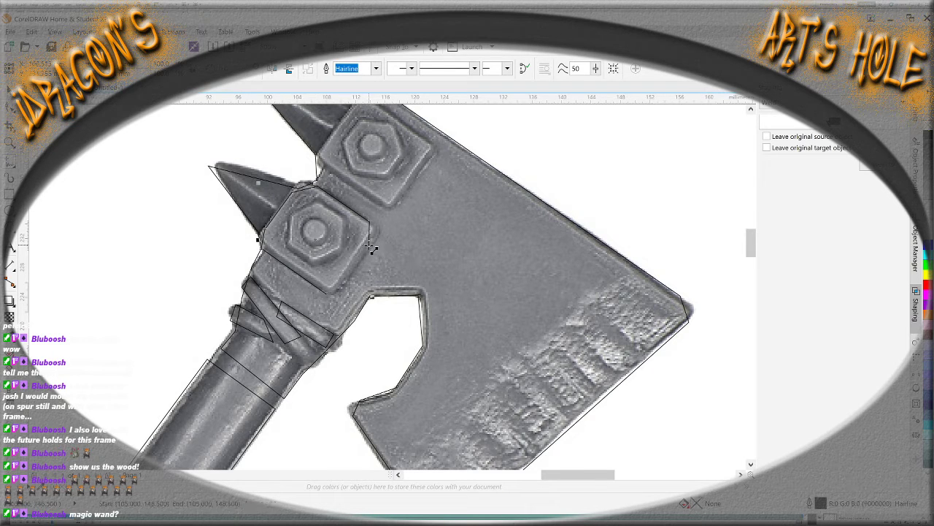
pyautogui.click(327, 292)
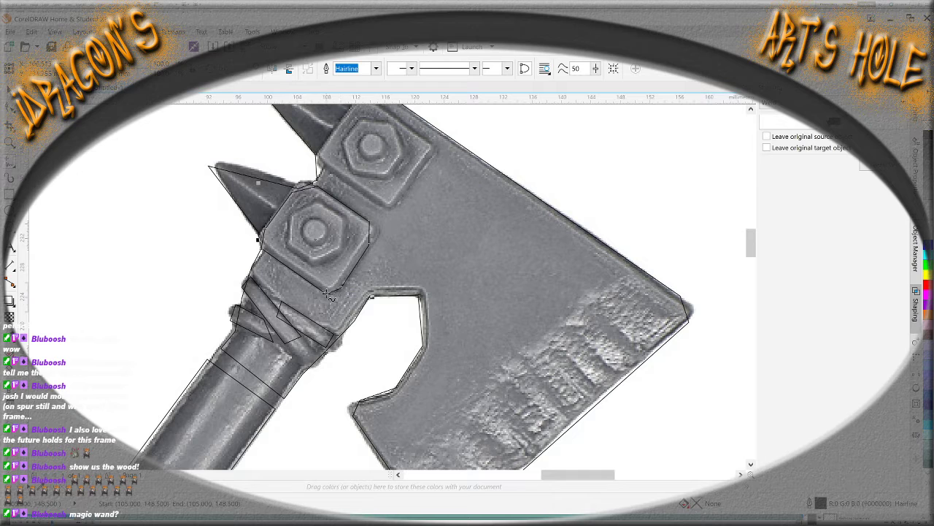
# Trace the upper bolt plate on the axe head as a closed shape with cut corners
pyautogui.click(395, 203)
pyautogui.doubleClick(376, 202)
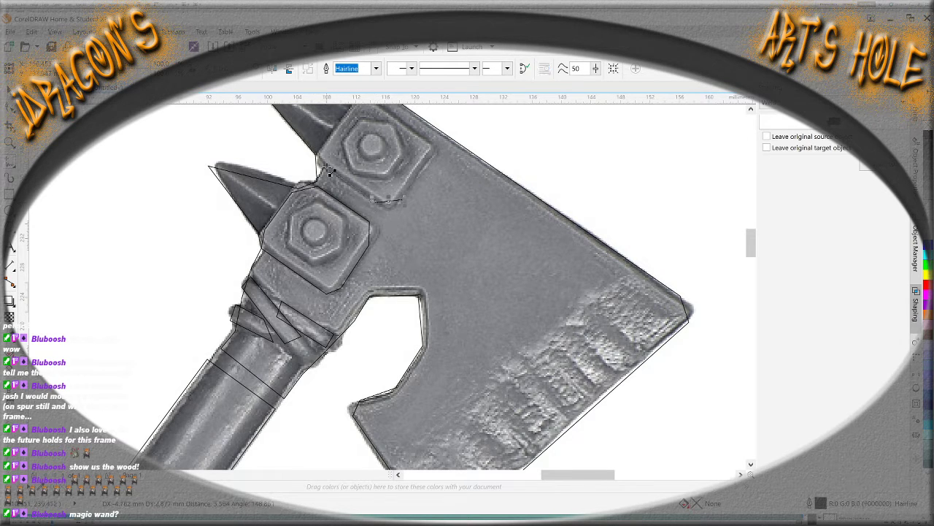
pyautogui.scroll(2, 320, 152)
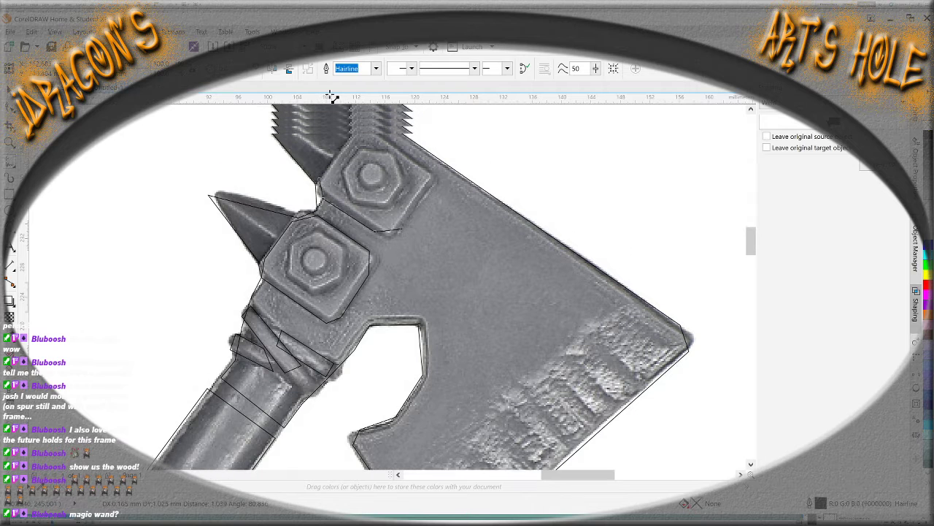
pyautogui.click(357, 150)
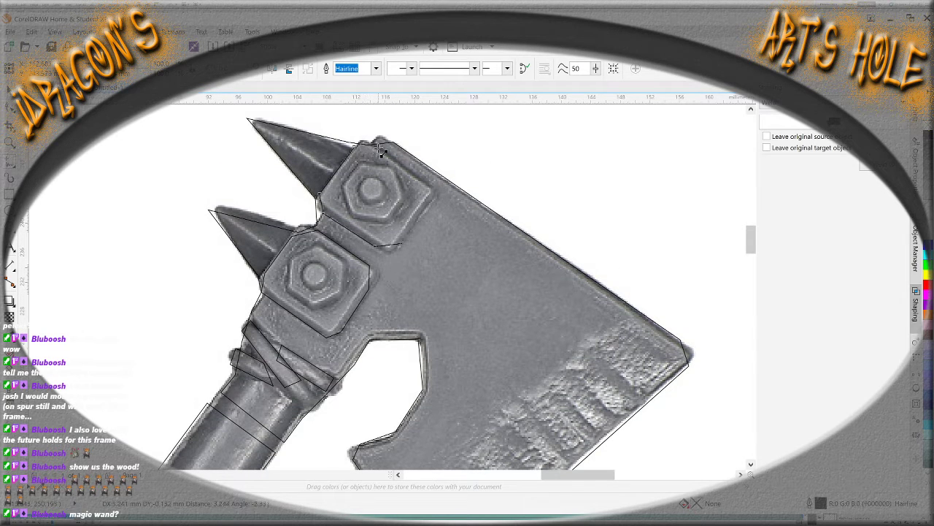
pyautogui.click(376, 145)
pyautogui.doubleClick(433, 193)
pyautogui.click(433, 193)
pyautogui.doubleClick(403, 243)
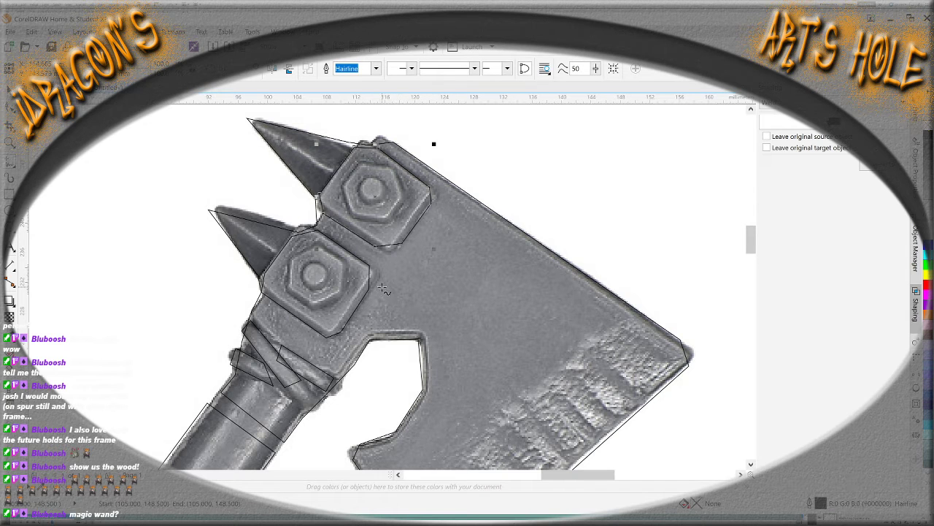
# Trace the hexagonal nut on the lower bolt plate as a closed six-sided shape
pyautogui.click(347, 264)
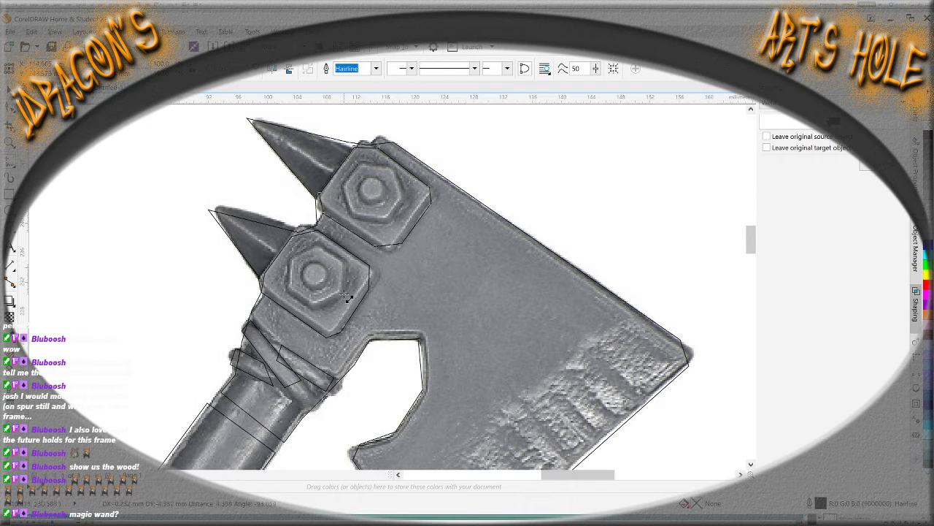
pyautogui.click(343, 297)
pyautogui.hotkey('ctrl', 'z')
pyautogui.click(310, 310)
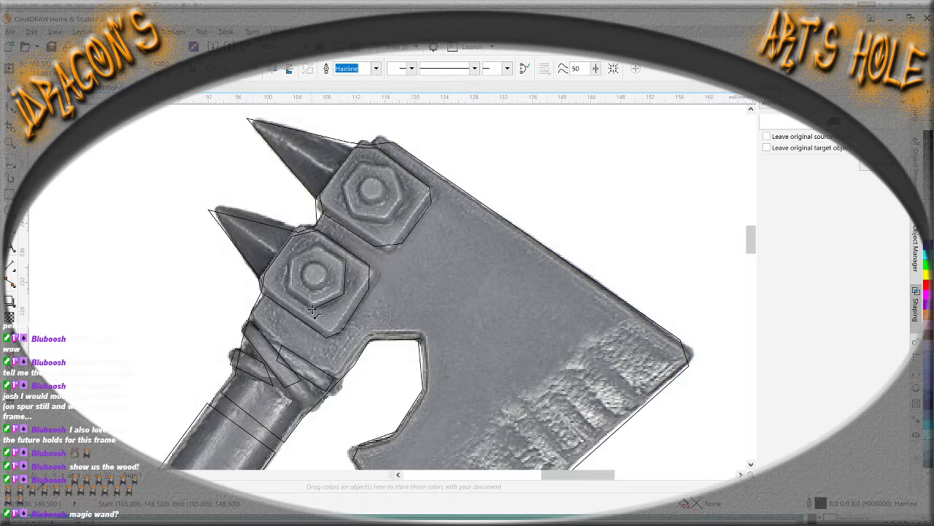
pyautogui.click(284, 264)
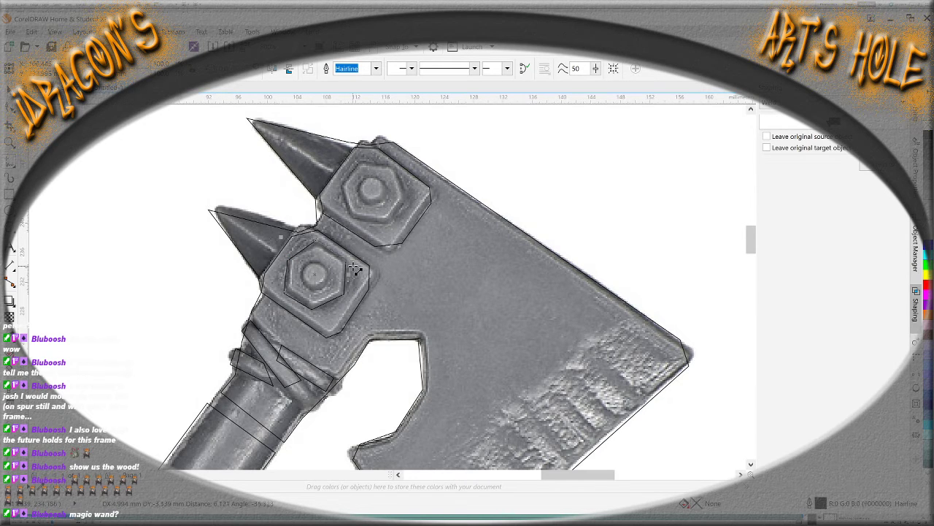
# Trace the hexagonal nut on the upper bolt plate as a closed six-sided shape
pyautogui.click(353, 218)
pyautogui.click(389, 223)
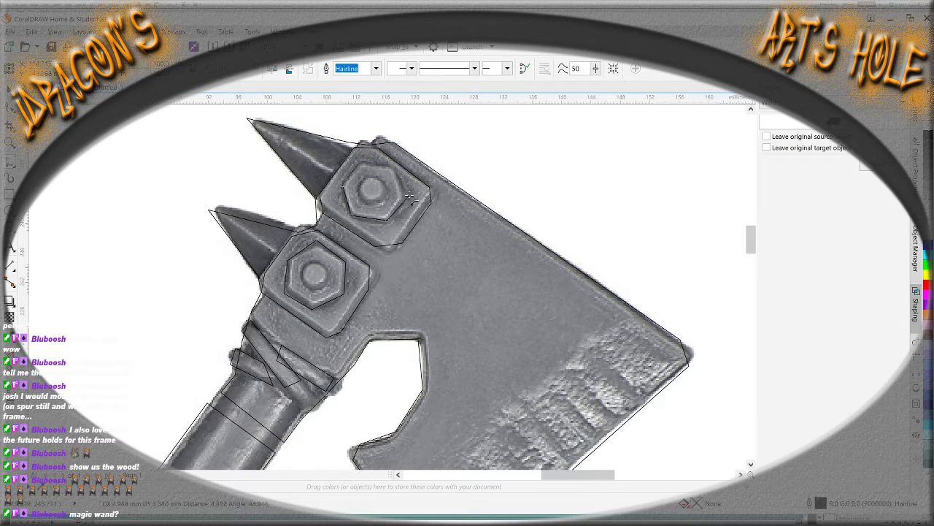
pyautogui.click(410, 196)
pyautogui.click(390, 162)
pyautogui.click(360, 162)
pyautogui.click(345, 187)
pyautogui.doubleClick(345, 187)
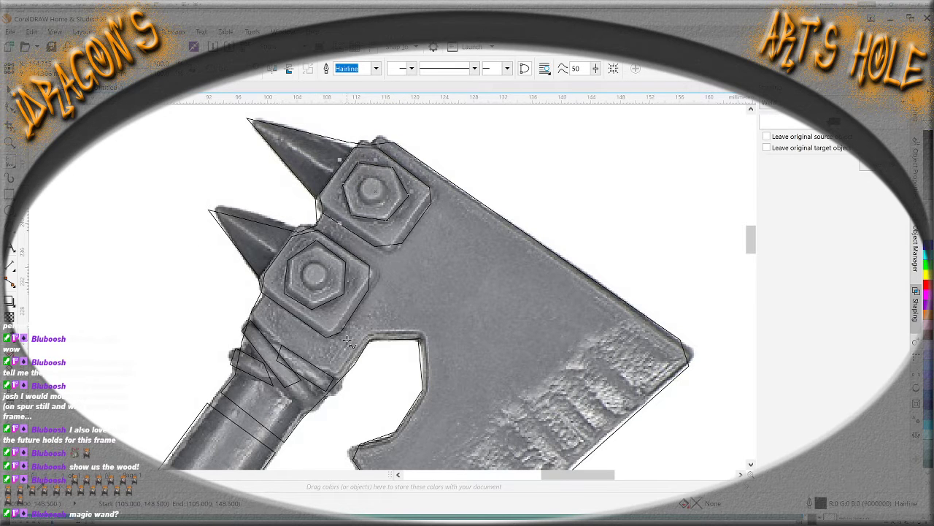
pyautogui.scroll(-3, 348, 342)
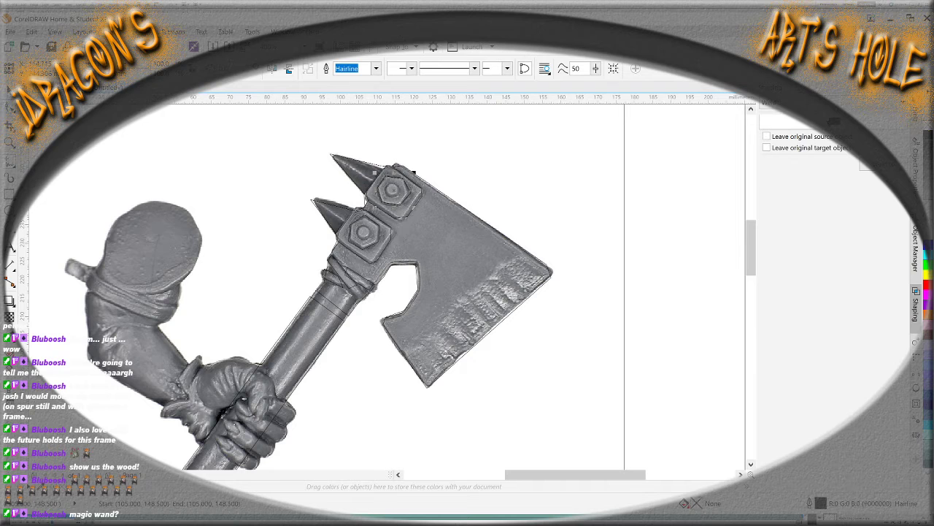
pyautogui.press('F10')
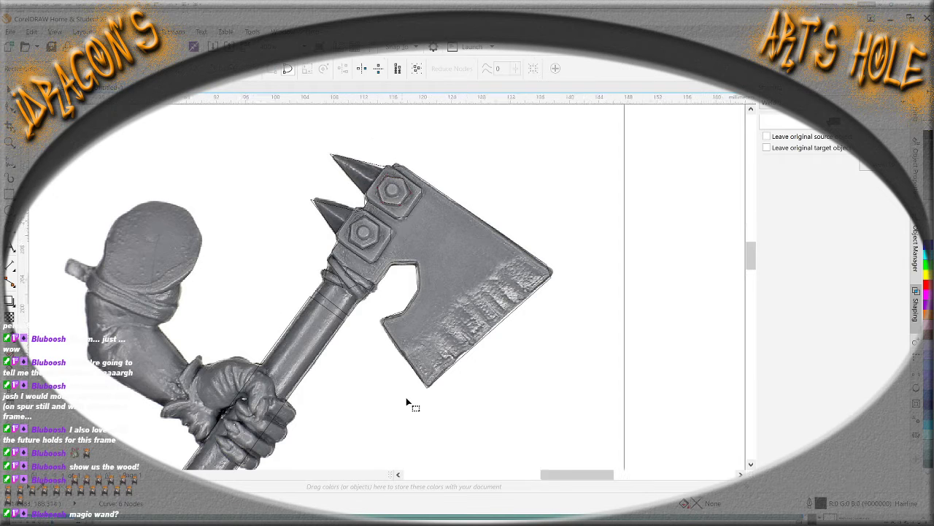
# Add a node at the blade's lower tip and offset it along the cutting edge to flatten the sharp corner
pyautogui.scroll(4, 416, 391)
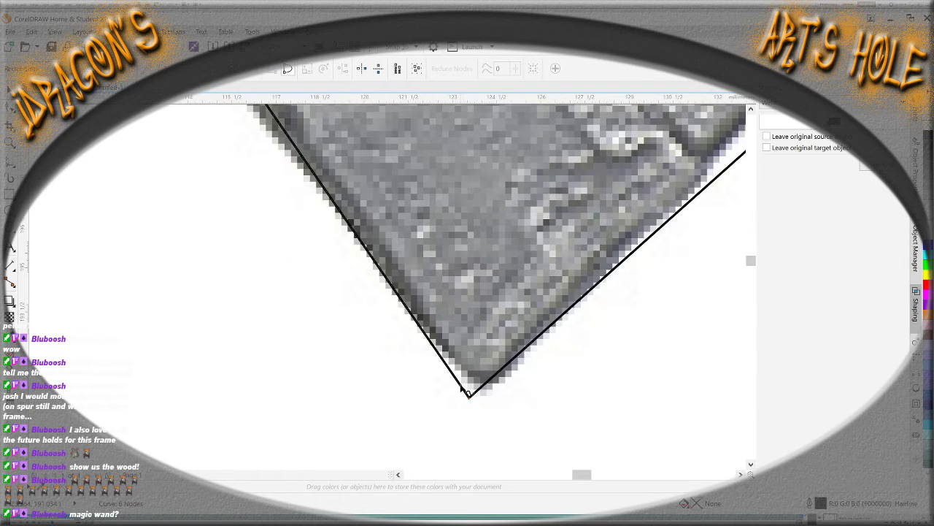
pyautogui.moveTo(472, 407); pyautogui.dragTo(520, 369)
pyautogui.scroll(-3, 541, 339)
pyautogui.scroll(-2, 541, 339)
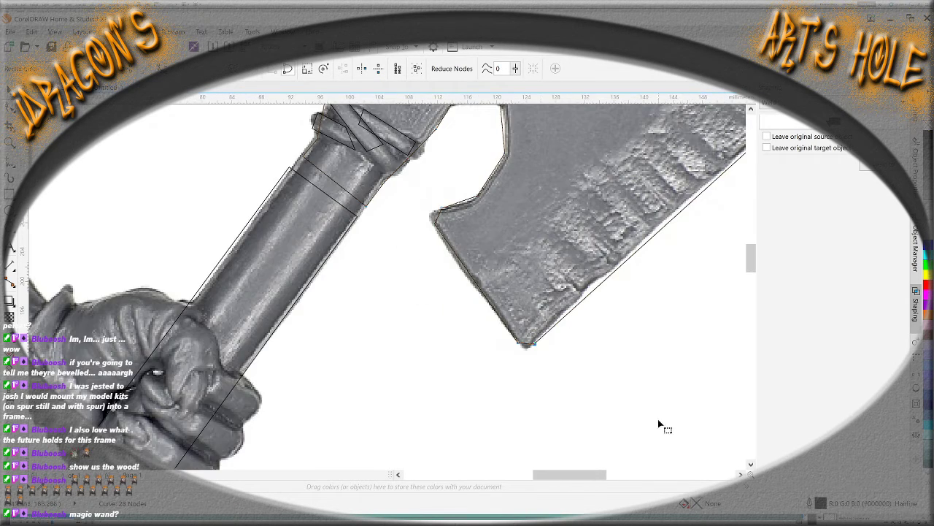
# Reshape the outer tip of the cutting edge with an extra node so the outline has a short cut corner there
pyautogui.scroll(2, 616, 251)
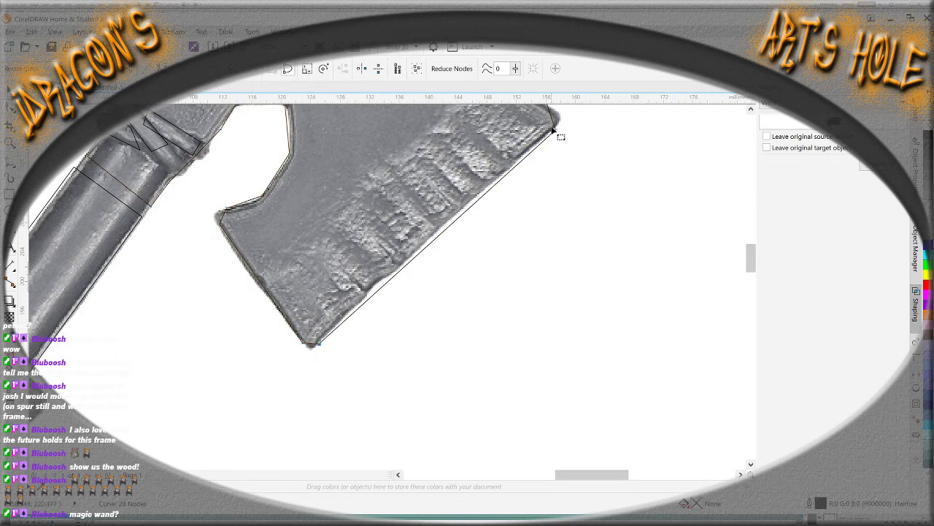
pyautogui.scroll(4, 576, 119)
pyautogui.moveTo(452, 254); pyautogui.dragTo(454, 240)
pyautogui.scroll(-3, 455, 237)
pyautogui.moveTo(430, 183); pyautogui.dragTo(447, 193)
pyautogui.scroll(-3, 400, 297)
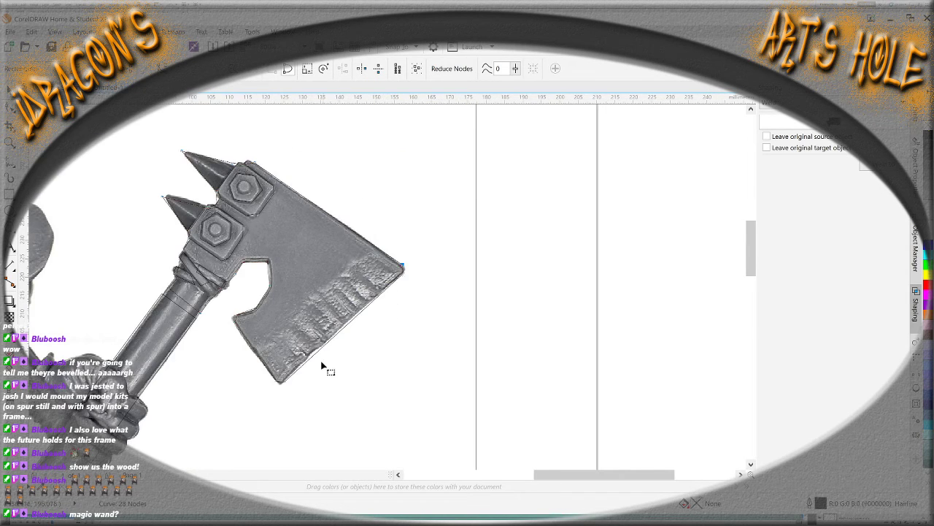
# Move the outline nodes around the beard tip and the adjoining notch corner closer to the axe head's edge
pyautogui.scroll(2, 323, 369)
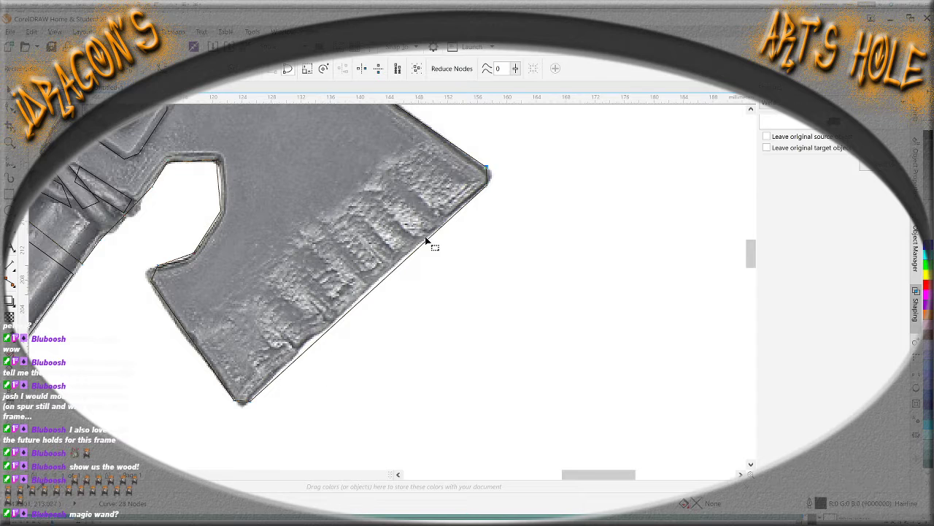
pyautogui.scroll(2, 151, 369)
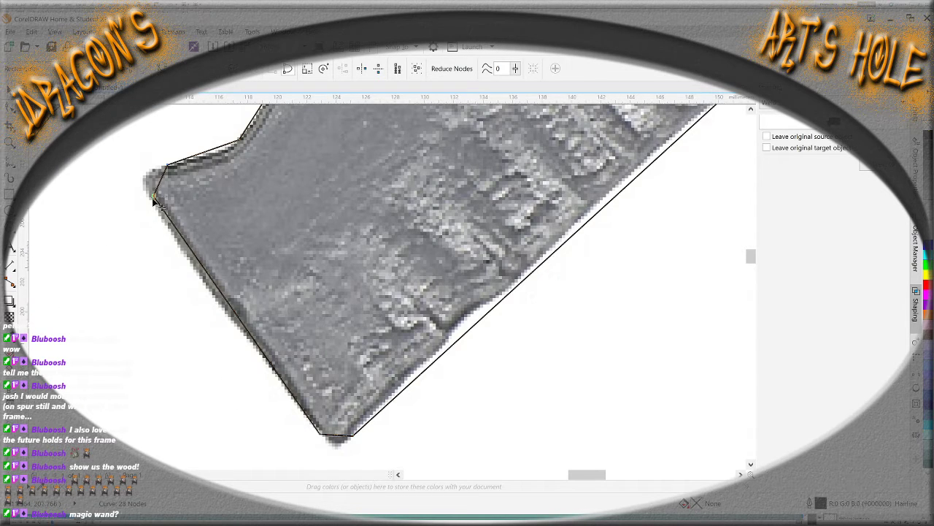
pyautogui.moveTo(154, 201); pyautogui.dragTo(152, 203)
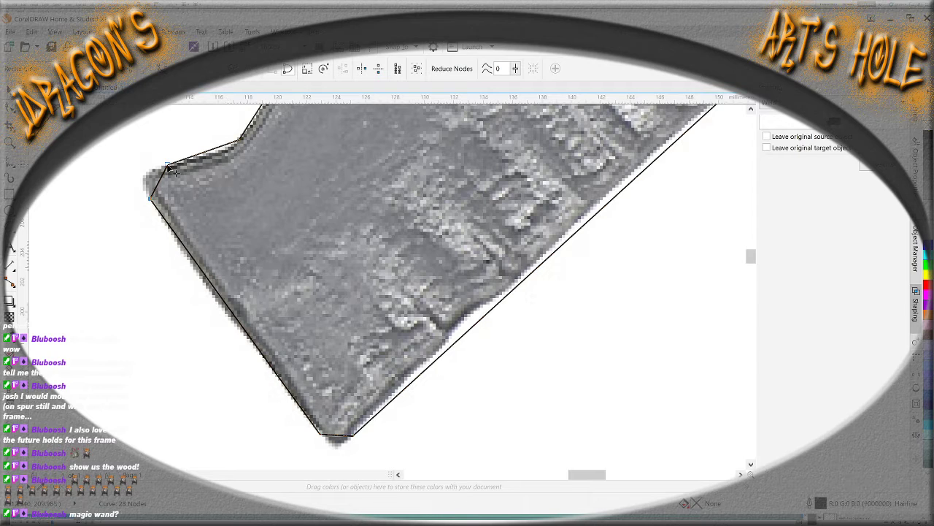
pyautogui.moveTo(167, 165); pyautogui.dragTo(157, 169)
pyautogui.click(239, 137)
pyautogui.moveTo(239, 138); pyautogui.dragTo(239, 142)
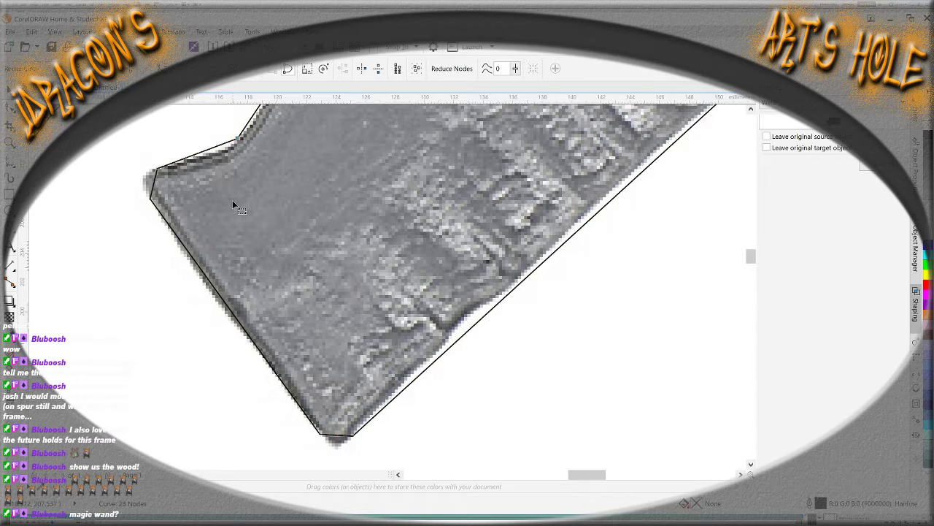
# Bend the straight segment between the beard tip and the lower blade tip into a slight curve following the bitmap edge
pyautogui.click(244, 328)
pyautogui.click(206, 305)
pyautogui.moveTo(208, 282); pyautogui.dragTo(211, 307)
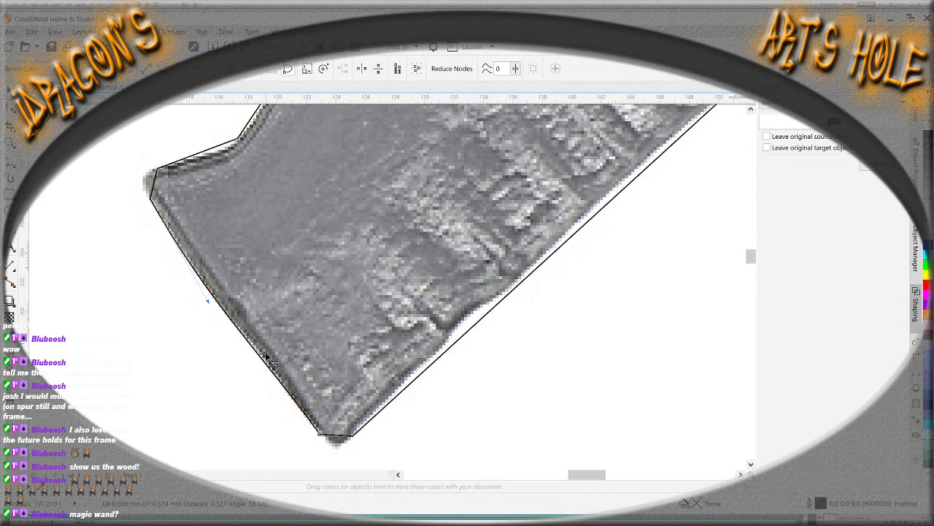
pyautogui.click(221, 309)
pyautogui.click(209, 302)
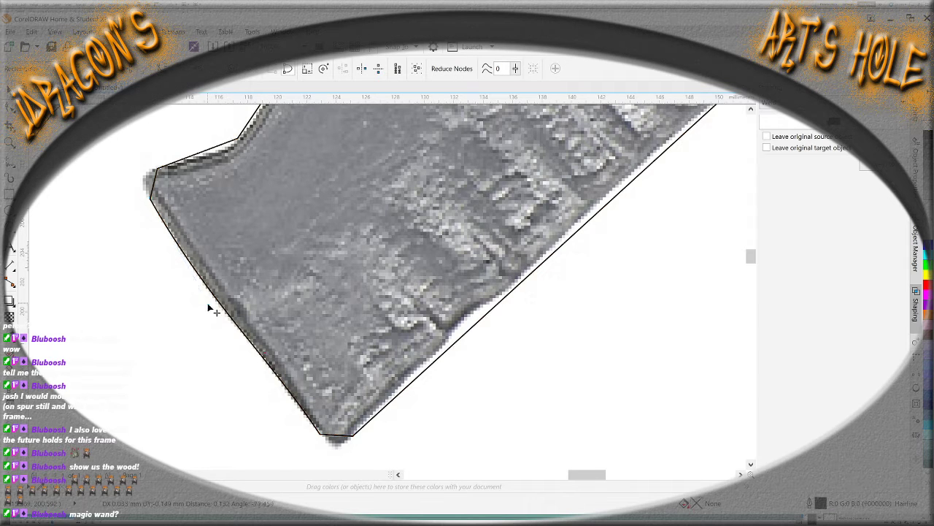
# Convert the short segment at the lower blade tip to a curve and bulge it outward to round the tip
pyautogui.click(345, 442)
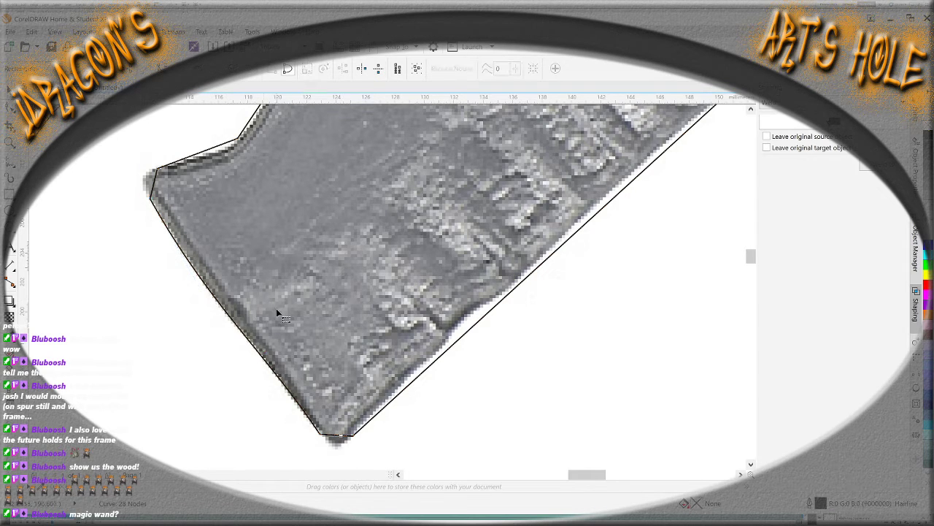
pyautogui.click(335, 440)
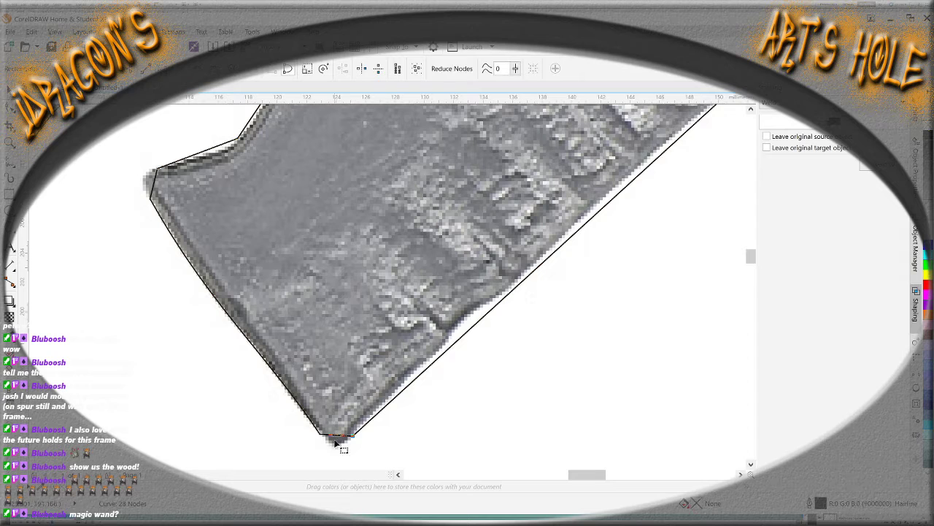
pyautogui.moveTo(335, 441)
pyautogui.mouseDown()
pyautogui.moveTo(330, 450)
pyautogui.moveTo(344, 440)
pyautogui.moveTo(338, 457)
pyautogui.moveTo(330, 447)
pyautogui.mouseUp()
pyautogui.click(313, 448)
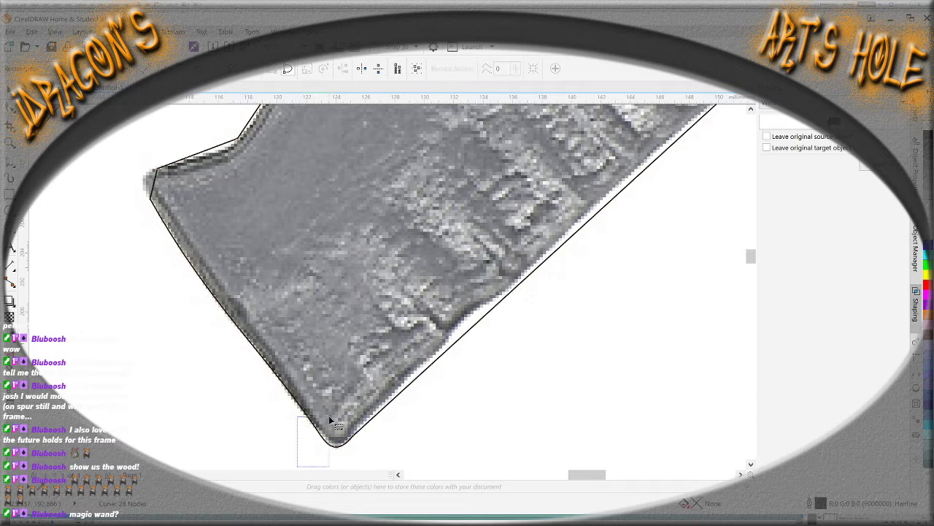
pyautogui.click(328, 431)
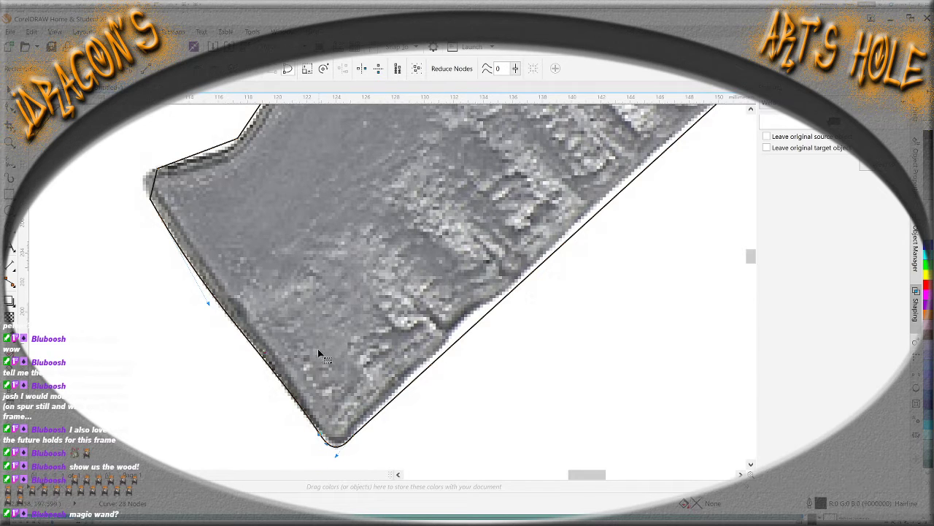
pyautogui.scroll(-2, 420, 410)
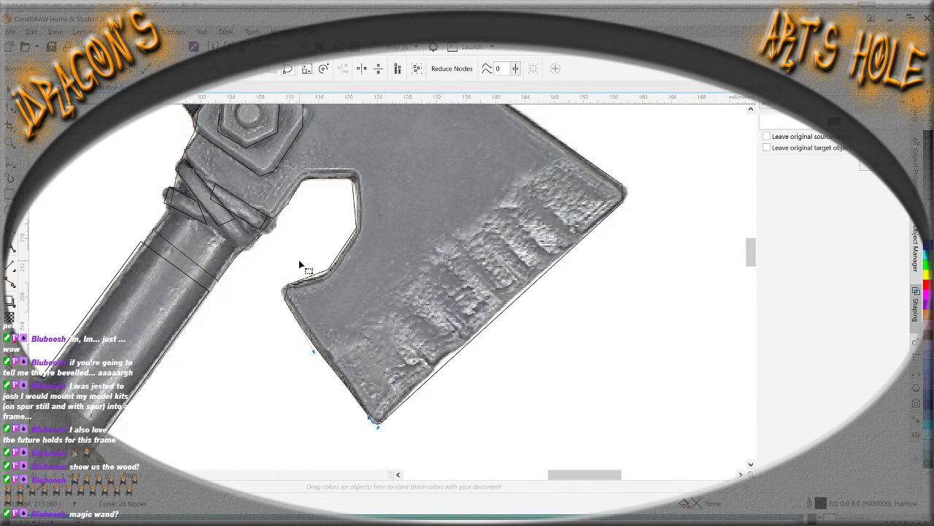
# Move the node at the notch's innermost angle, where the vertical and diagonal edges meet, onto the axe head's edge
pyautogui.scroll(4, 291, 292)
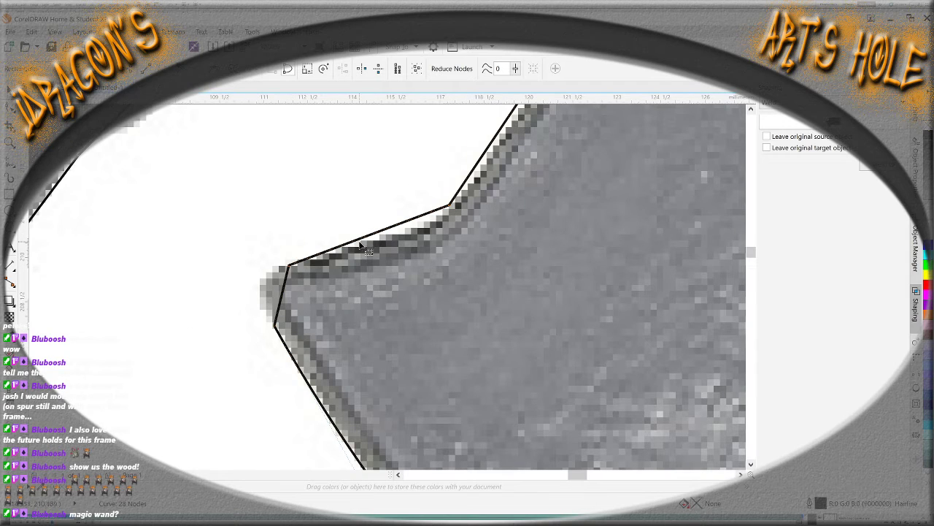
pyautogui.scroll(-2, 420, 240)
pyautogui.scroll(-2, 469, 157)
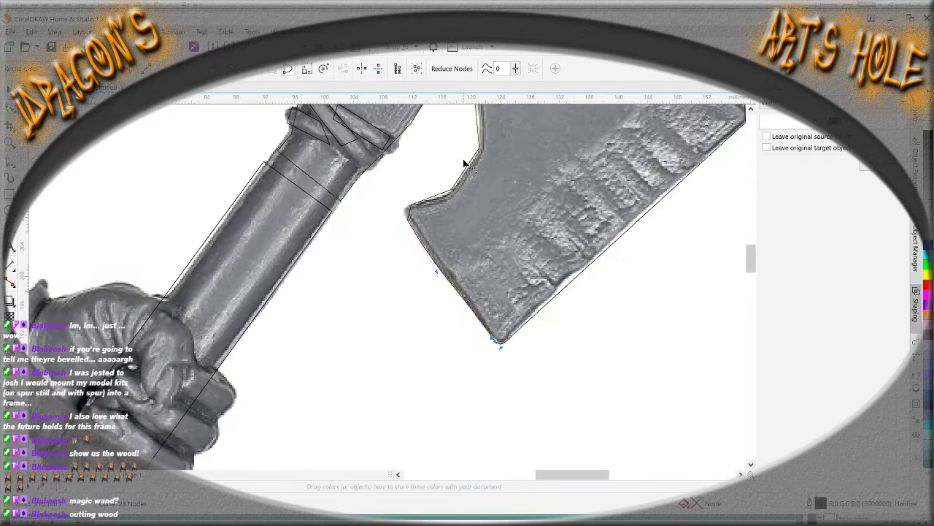
pyautogui.scroll(2, 460, 160)
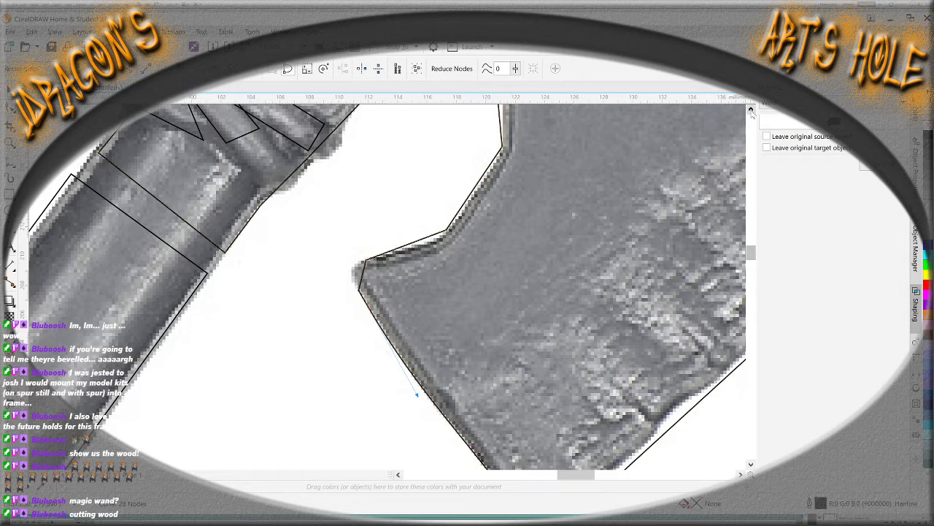
pyautogui.scroll(2, 752, 114)
pyautogui.moveTo(508, 228); pyautogui.dragTo(502, 227)
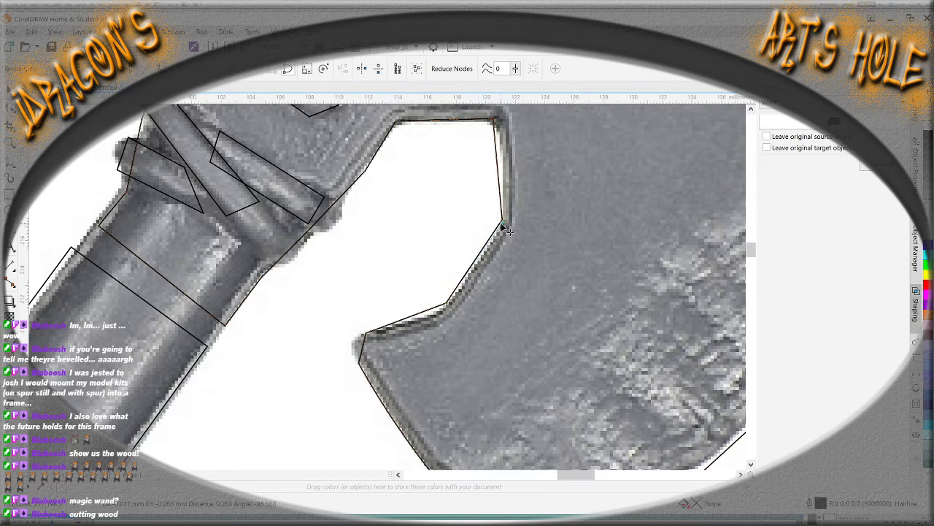
# Cut the notch's upper inner corner with an extra node and shift the upper corner node nearer the handle onto the edge
pyautogui.moveTo(494, 119)
pyautogui.mouseDown()
pyautogui.moveTo(498, 144)
pyautogui.moveTo(480, 121)
pyautogui.mouseUp()
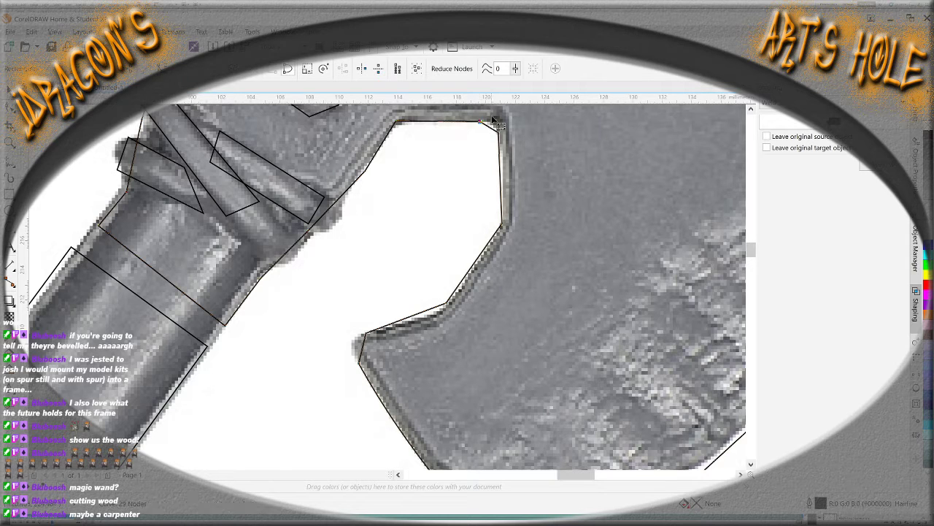
pyautogui.click(391, 117)
pyautogui.moveTo(395, 125); pyautogui.dragTo(403, 121)
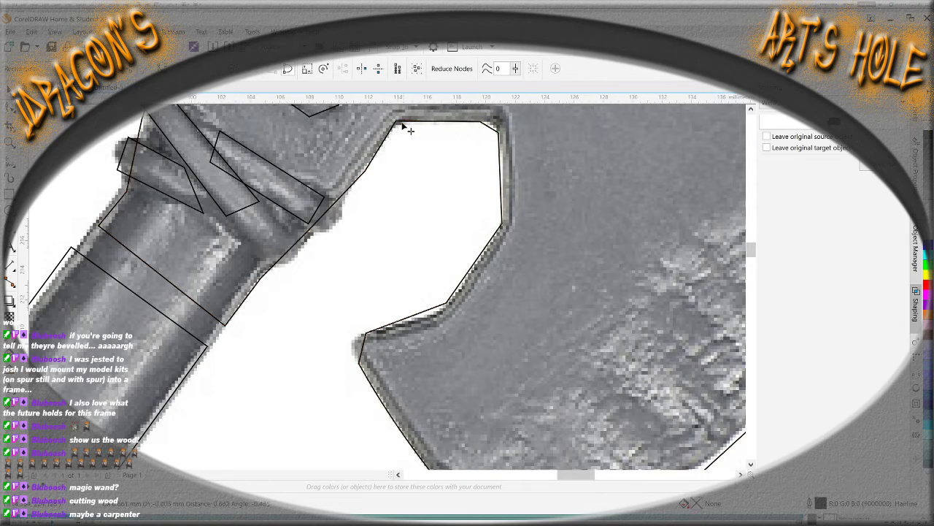
pyautogui.click(488, 118)
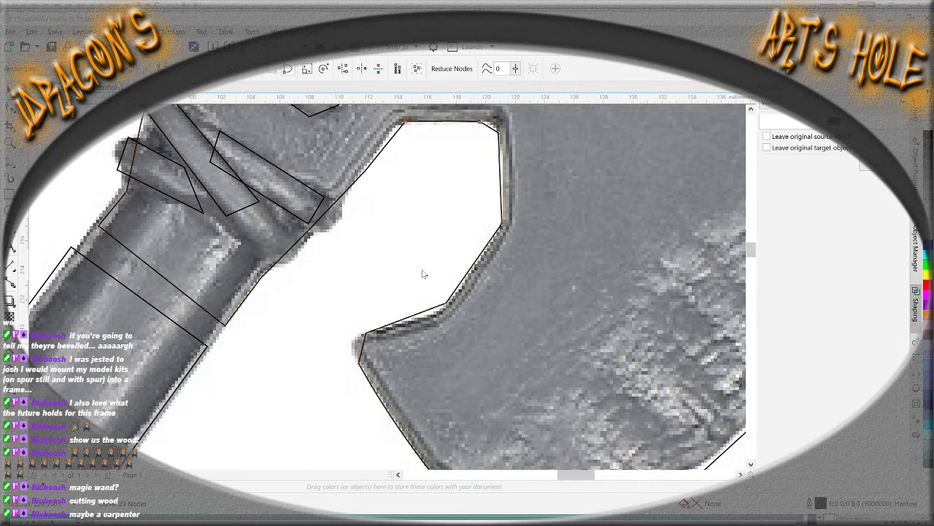
# Curve the notch's lower edge along the bitmap and round the beard tip by bulging its short segment outward
pyautogui.click(413, 319)
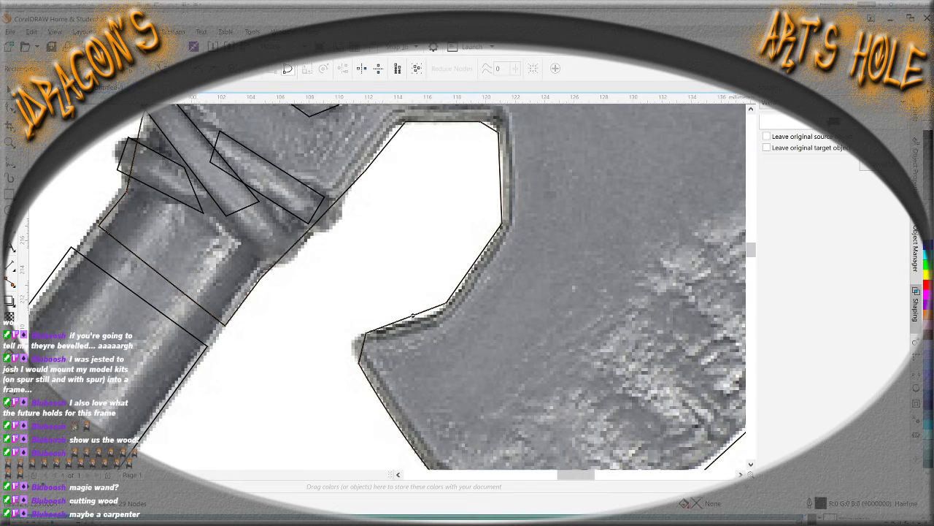
pyautogui.moveTo(417, 341); pyautogui.dragTo(394, 328)
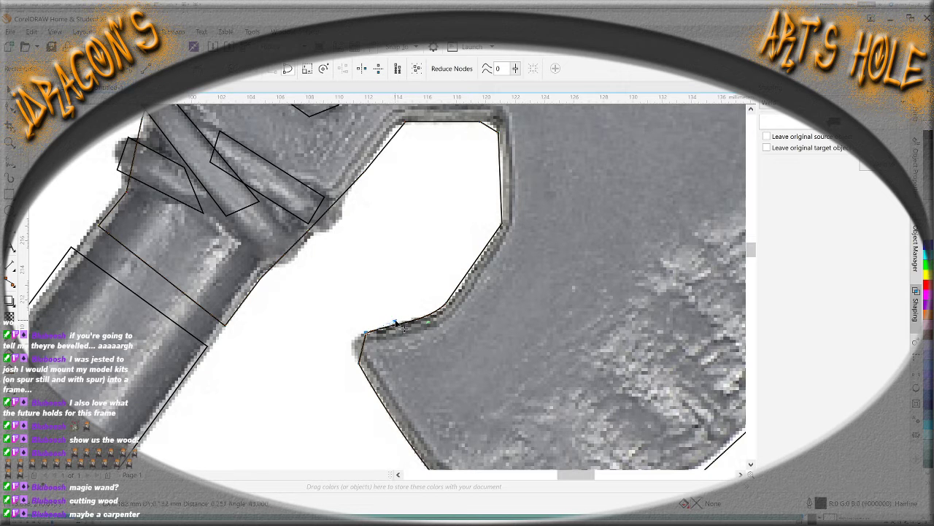
pyautogui.press('Escape')
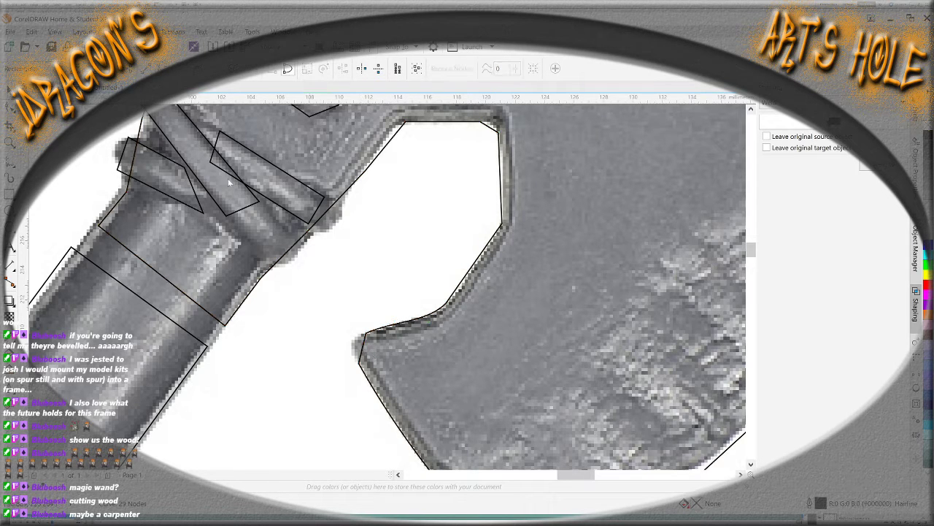
pyautogui.click(364, 349)
pyautogui.moveTo(372, 352); pyautogui.dragTo(353, 338)
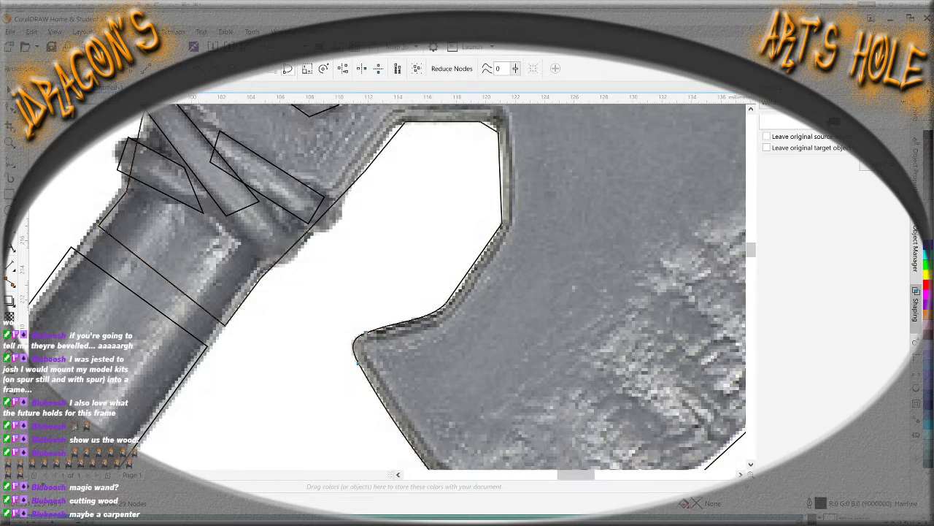
# Bend the notch's diagonal and vertical inner edges into slight curves that follow the axe head
pyautogui.click(487, 247)
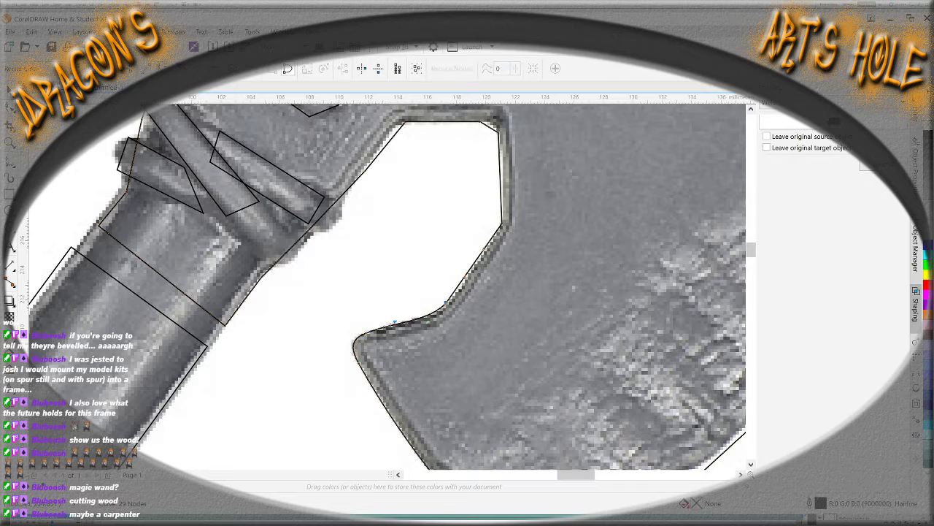
pyautogui.moveTo(475, 271); pyautogui.dragTo(426, 276)
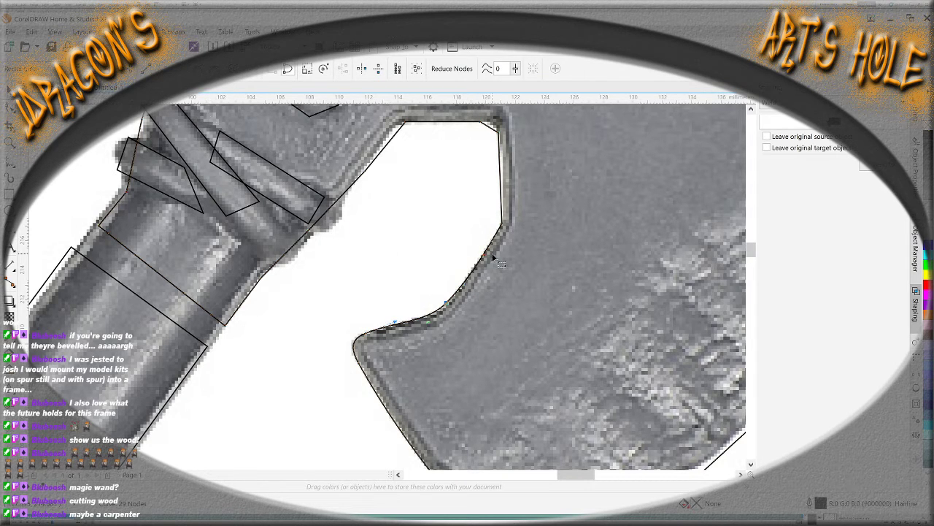
pyautogui.click(502, 195)
pyautogui.moveTo(511, 270)
pyautogui.mouseDown()
pyautogui.moveTo(479, 192)
pyautogui.moveTo(509, 209)
pyautogui.mouseUp()
pyautogui.moveTo(509, 173); pyautogui.dragTo(502, 155)
# Convert the cut segment at the notch's upper inner corner to a curve and bulge it into a rounded corner
pyautogui.scroll(3, 518, 142)
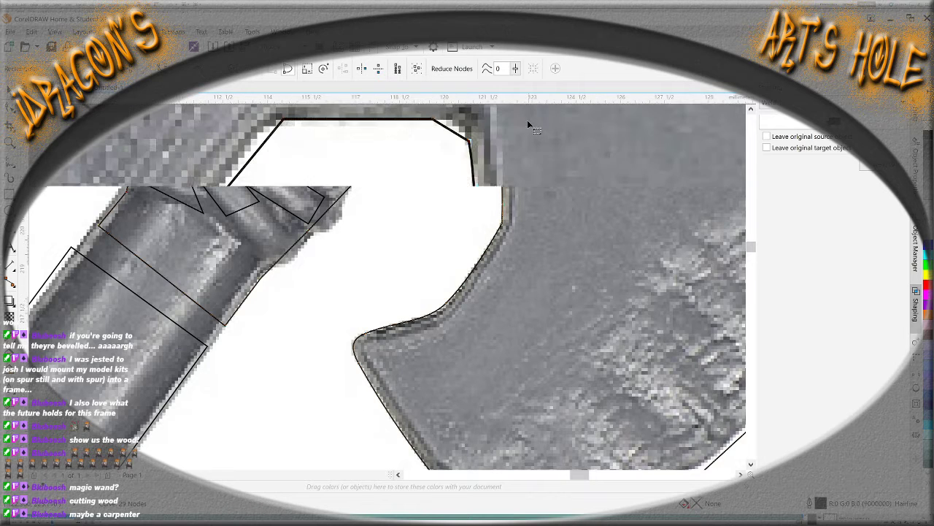
pyautogui.click(449, 129)
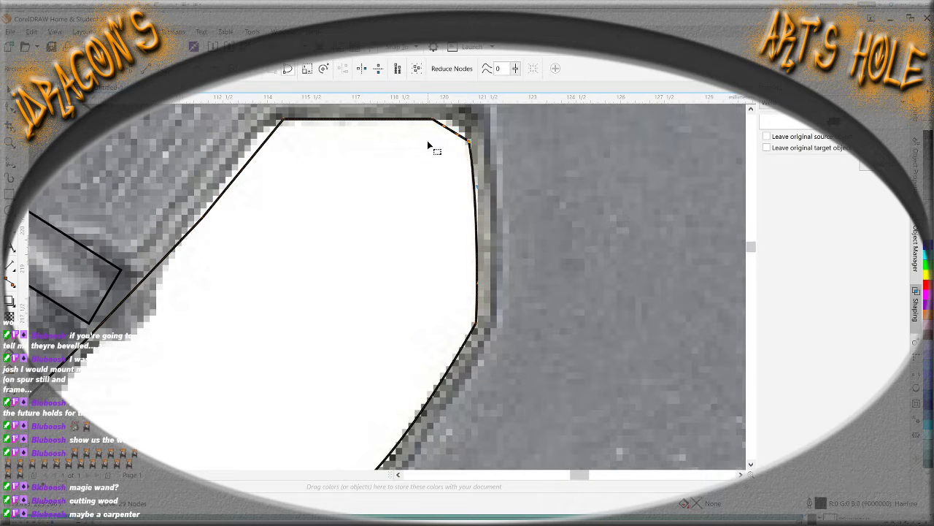
pyautogui.moveTo(450, 133); pyautogui.dragTo(458, 125)
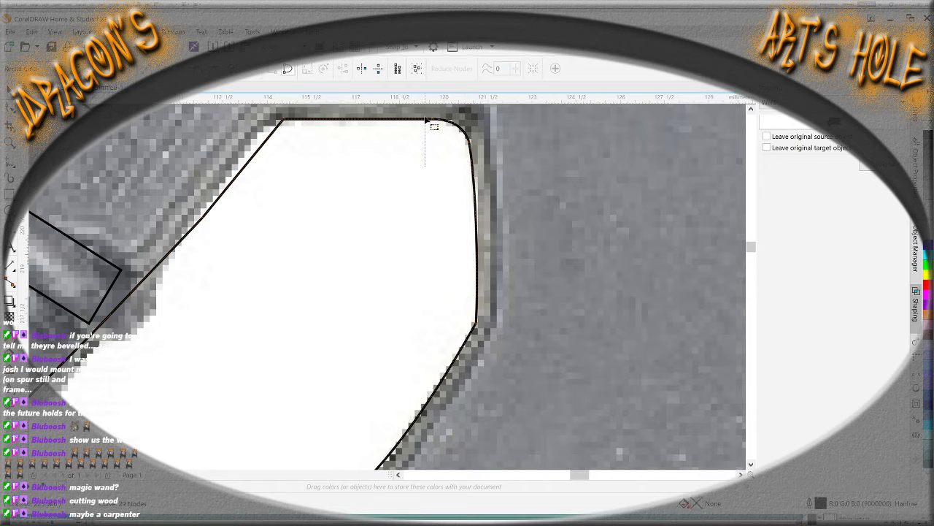
pyautogui.click(477, 271)
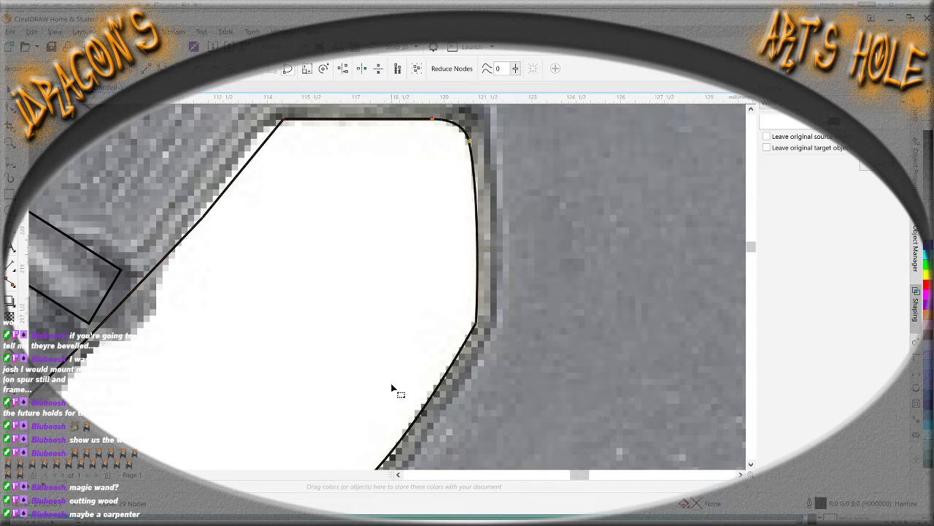
pyautogui.scroll(-2, 438, 356)
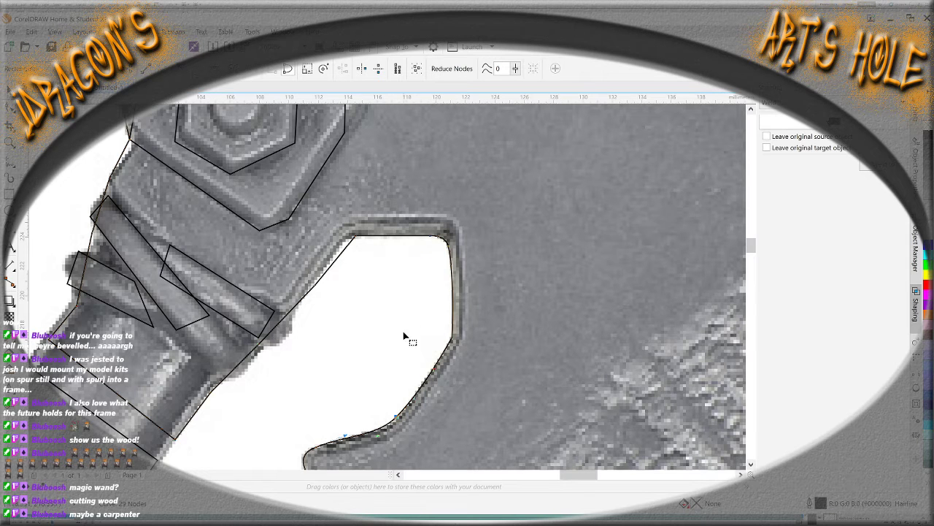
pyautogui.scroll(2, 468, 376)
pyautogui.click(467, 373)
pyautogui.scroll(-2, 467, 373)
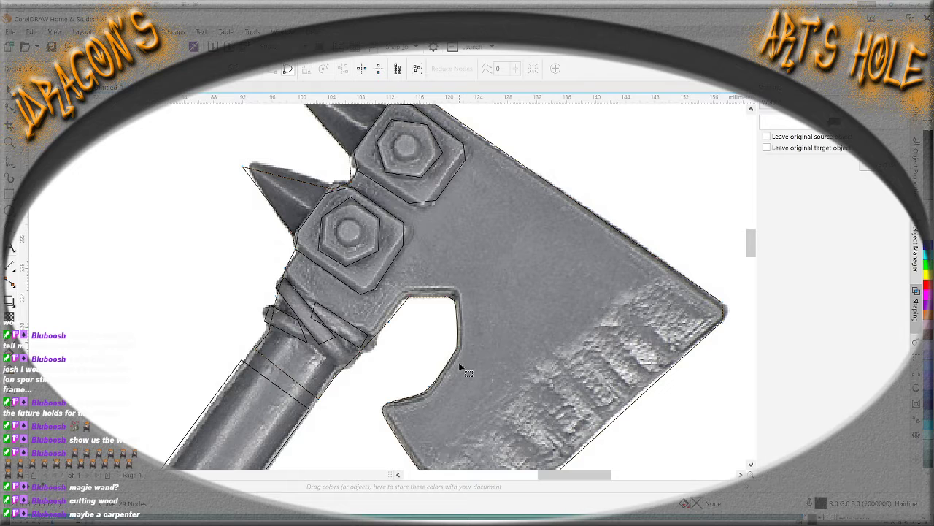
pyautogui.scroll(4, 456, 367)
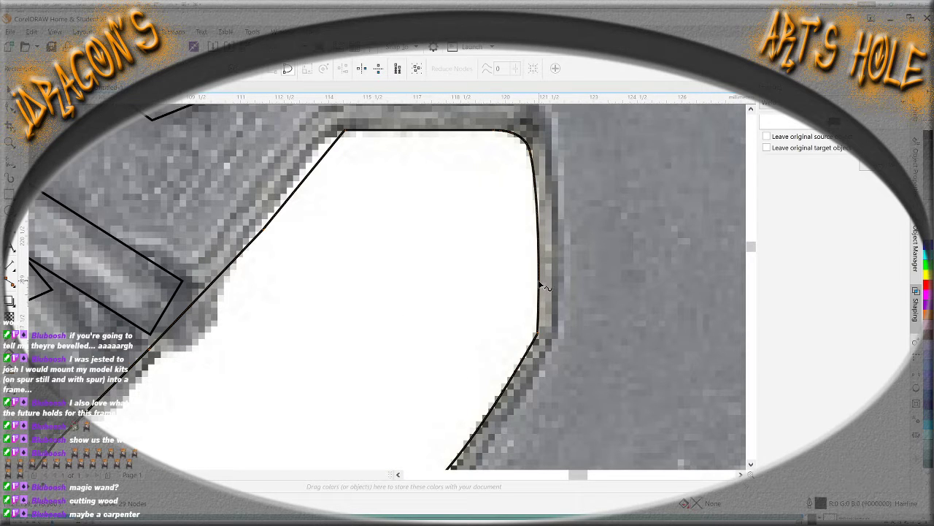
# Add a node midway along the notch's vertical inner edge and nudge the edge's lower corner node onto the bitmap edge
pyautogui.click(539, 282)
pyautogui.moveTo(539, 323); pyautogui.dragTo(540, 333)
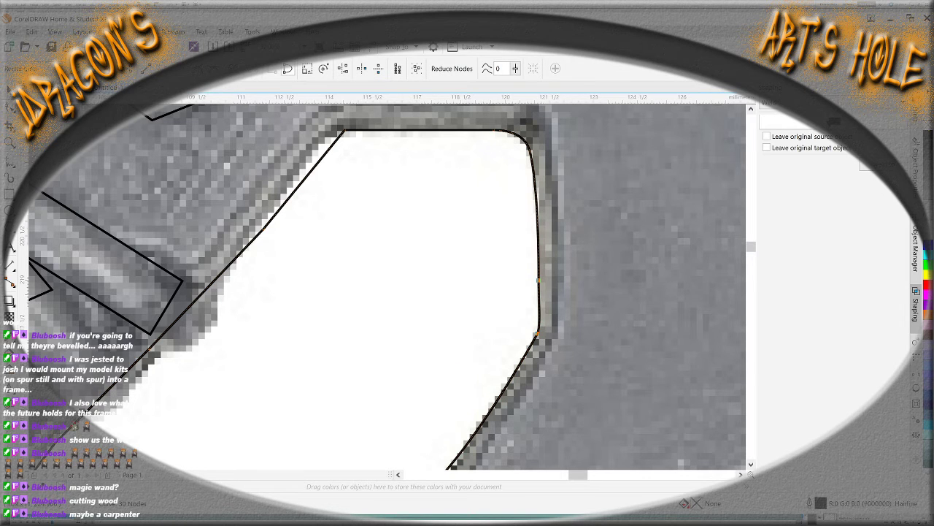
pyautogui.click(358, 217)
# Remove the surplus nodes from the head outline's edge between the notch and the handle
pyautogui.scroll(-4, 370, 296)
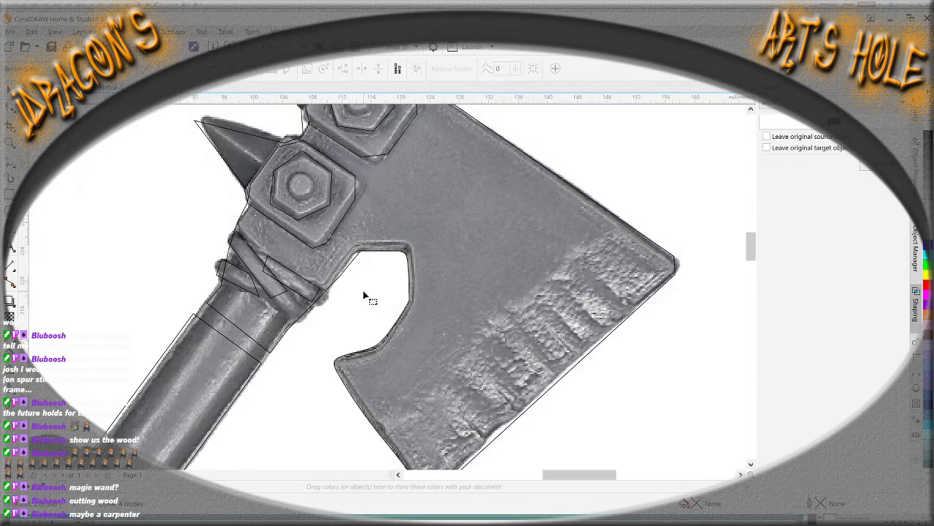
pyautogui.scroll(2, 346, 315)
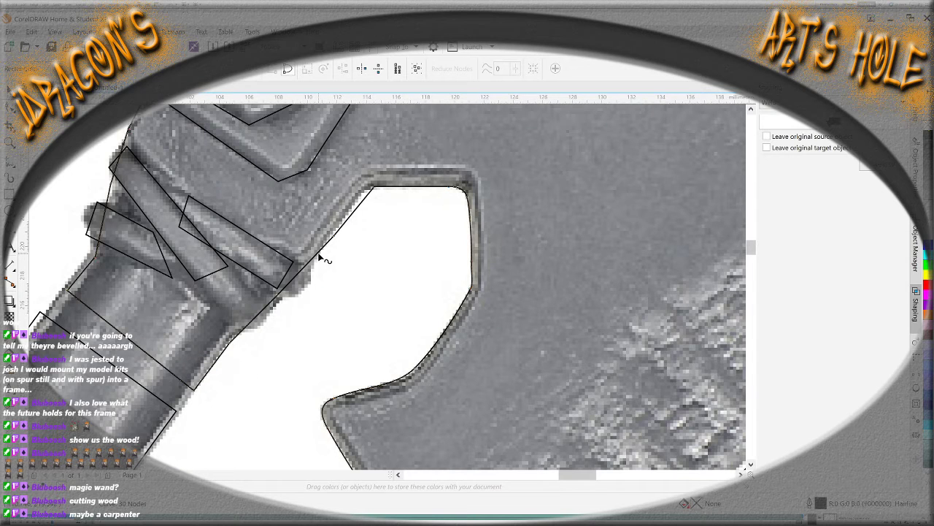
pyautogui.moveTo(318, 253); pyautogui.dragTo(272, 354)
pyautogui.hotkey('ctrl', 'z')
pyautogui.hotkey('ctrl', 'z')
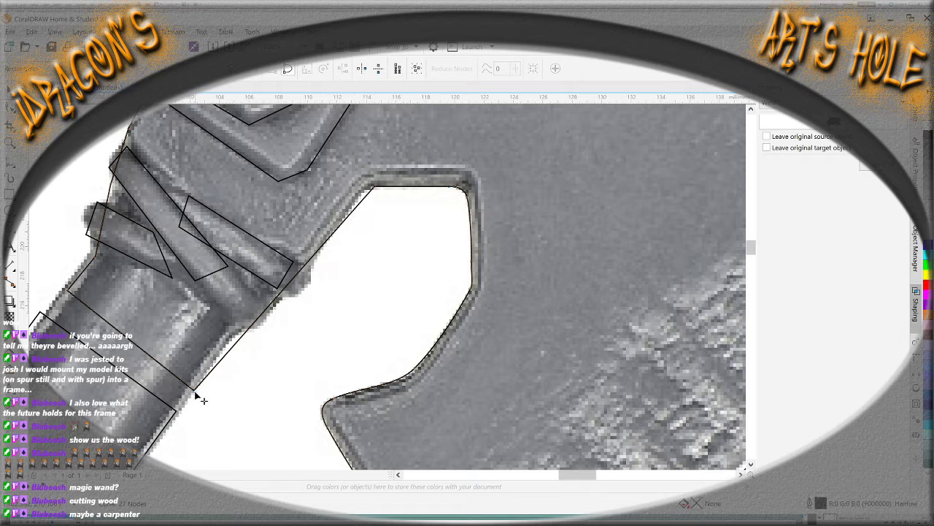
# Pull the head outline's handle-end corners up to the lower edge of the wrapped binding, removing the surplus nodes beside them
pyautogui.scroll(-3, 195, 395)
pyautogui.scroll(3, 138, 398)
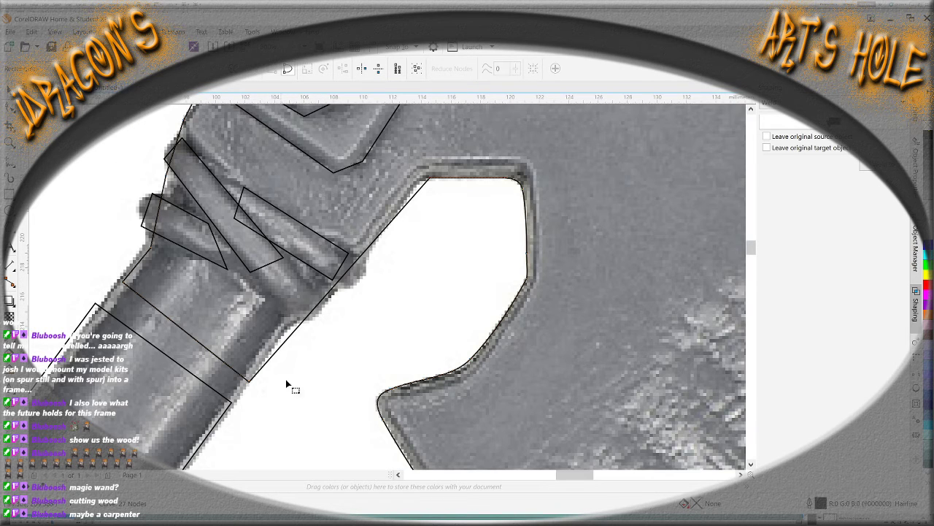
pyautogui.moveTo(253, 386); pyautogui.dragTo(301, 316)
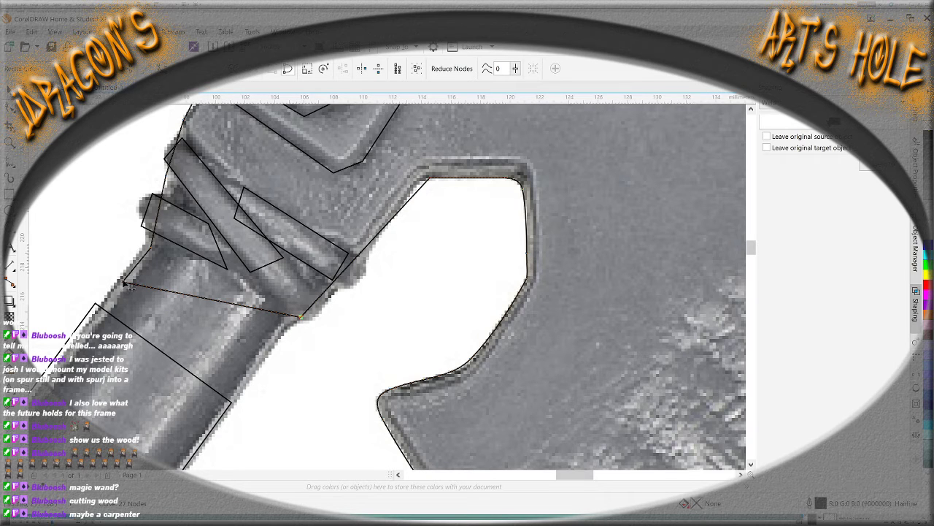
pyautogui.moveTo(148, 251)
pyautogui.mouseDown()
pyautogui.moveTo(158, 176)
pyautogui.moveTo(141, 243)
pyautogui.mouseUp()
pyautogui.moveTo(130, 292); pyautogui.dragTo(149, 238)
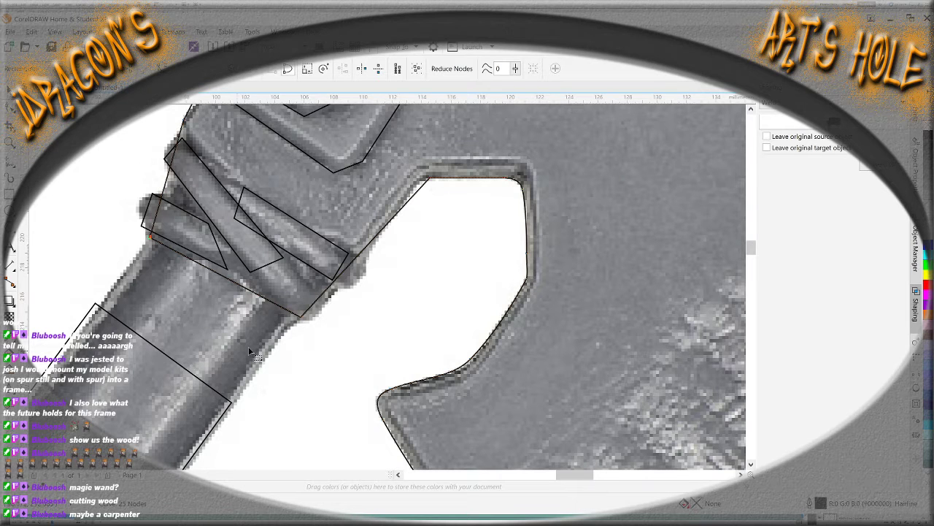
pyautogui.moveTo(300, 319); pyautogui.dragTo(292, 322)
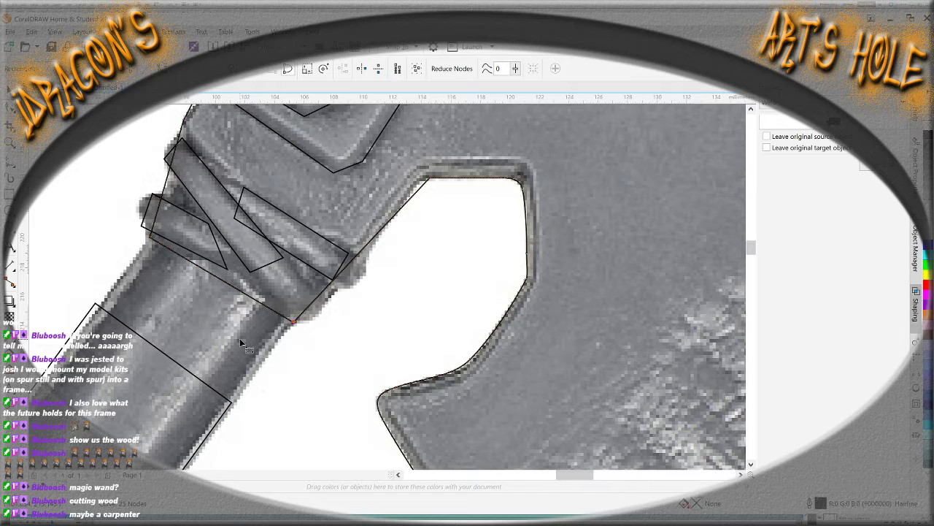
# Convert the edge from the notch to the binding's lower corner to a curve and shape it along the bitmap
pyautogui.click(377, 237)
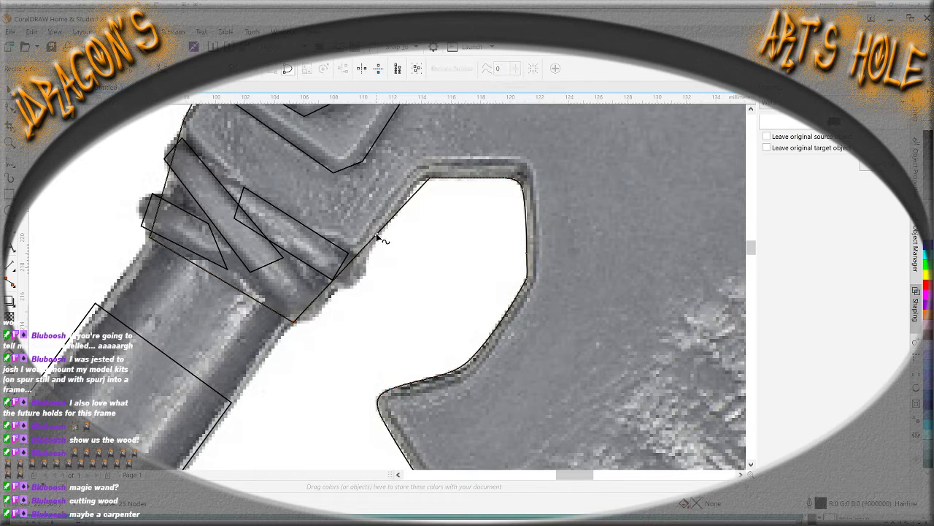
pyautogui.moveTo(383, 226); pyautogui.dragTo(413, 178)
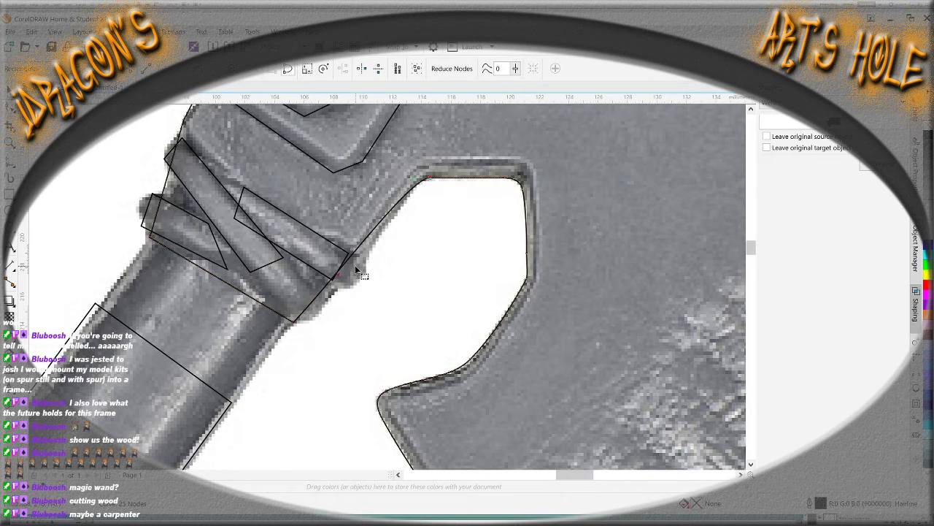
pyautogui.moveTo(341, 280)
pyautogui.mouseDown()
pyautogui.moveTo(351, 298)
pyautogui.moveTo(357, 286)
pyautogui.mouseUp()
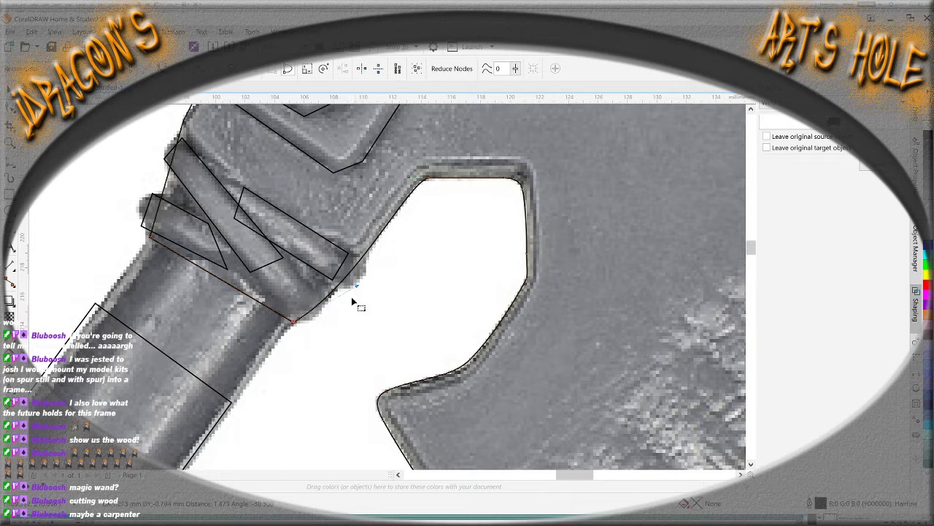
# Reposition the outline nodes on the head's spike-side edge between the binding and the lower nut plate to follow the bitmap
pyautogui.scroll(-2, 328, 343)
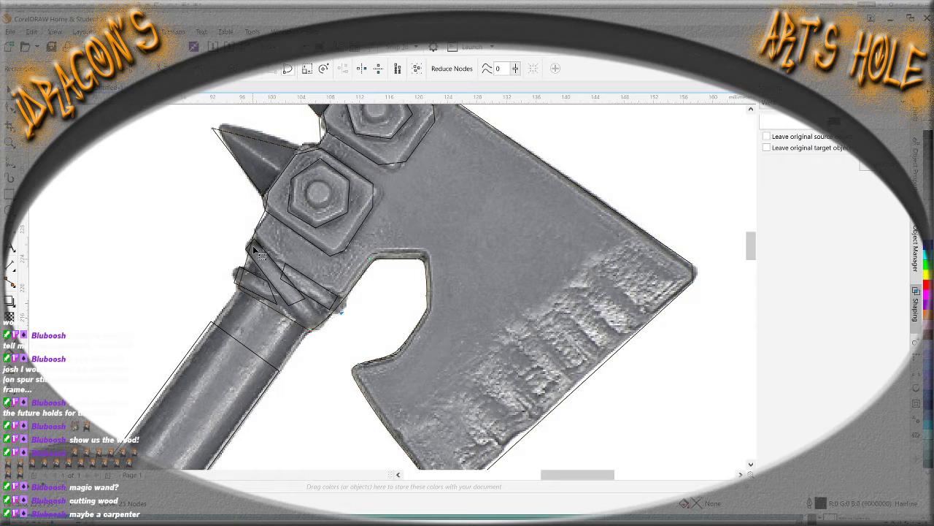
pyautogui.scroll(2, 243, 275)
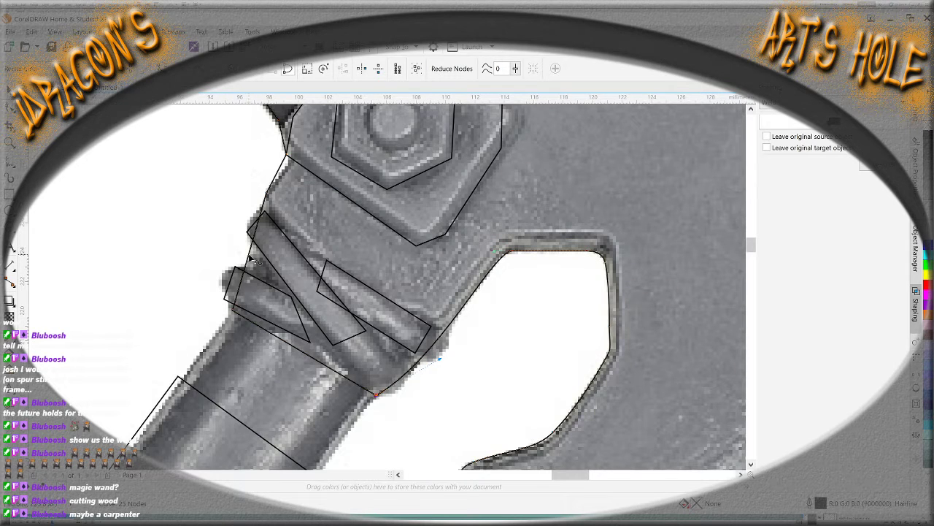
pyautogui.click(254, 261)
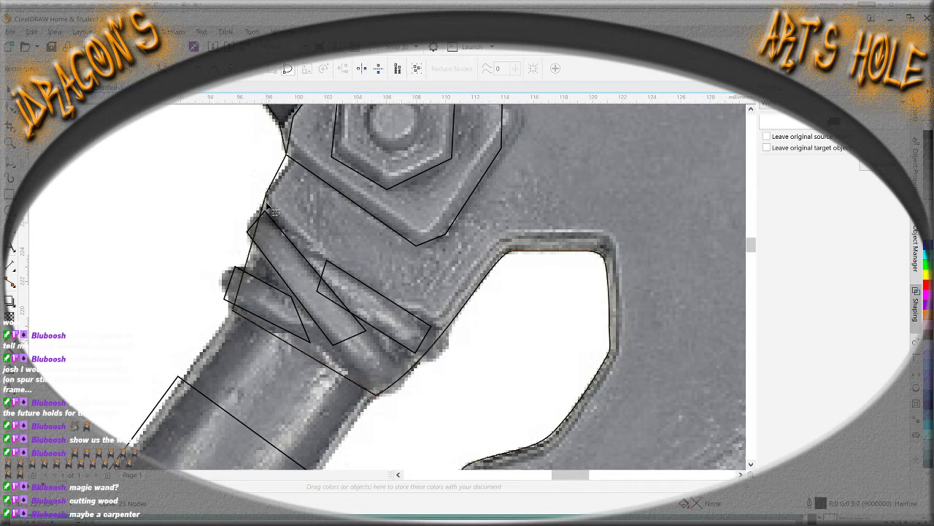
pyautogui.moveTo(267, 193); pyautogui.dragTo(262, 204)
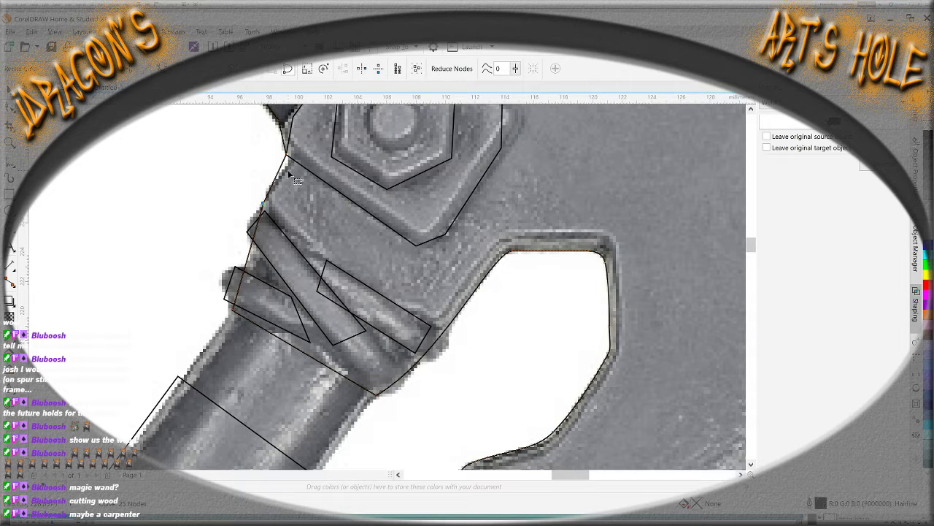
pyautogui.moveTo(281, 170)
pyautogui.mouseDown()
pyautogui.moveTo(285, 187)
pyautogui.moveTo(290, 167)
pyautogui.mouseUp()
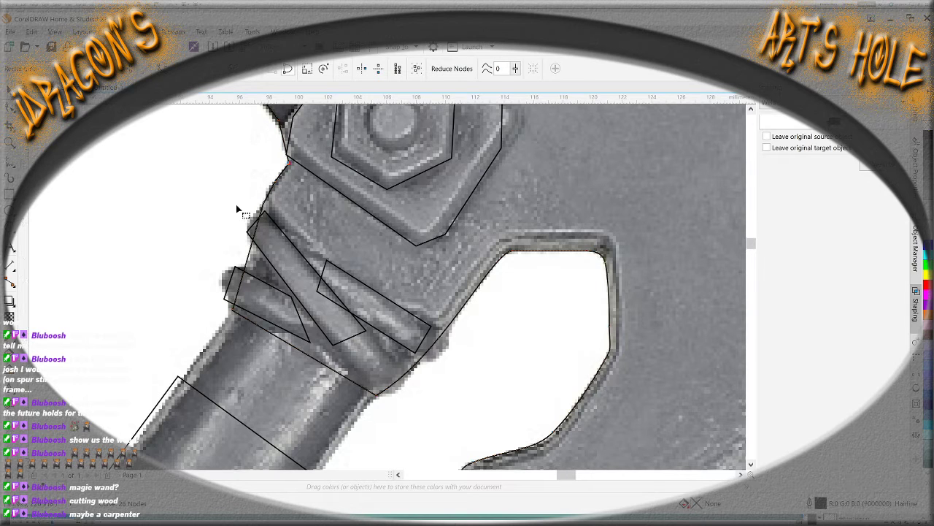
# Convert the spike-side segment running across the binding to a curve and bend it slightly inward along the head
pyautogui.scroll(2, 240, 210)
pyautogui.click(277, 241)
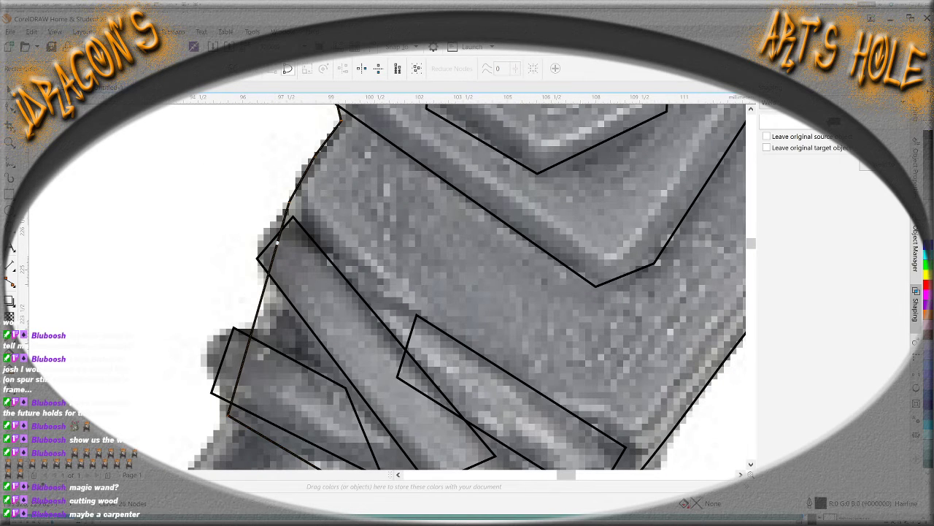
pyautogui.click(259, 279)
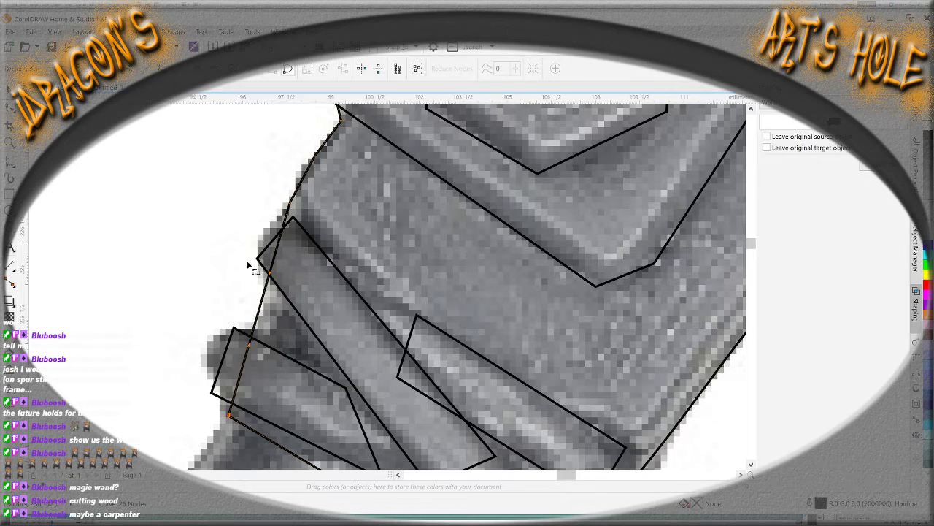
pyautogui.click(300, 259)
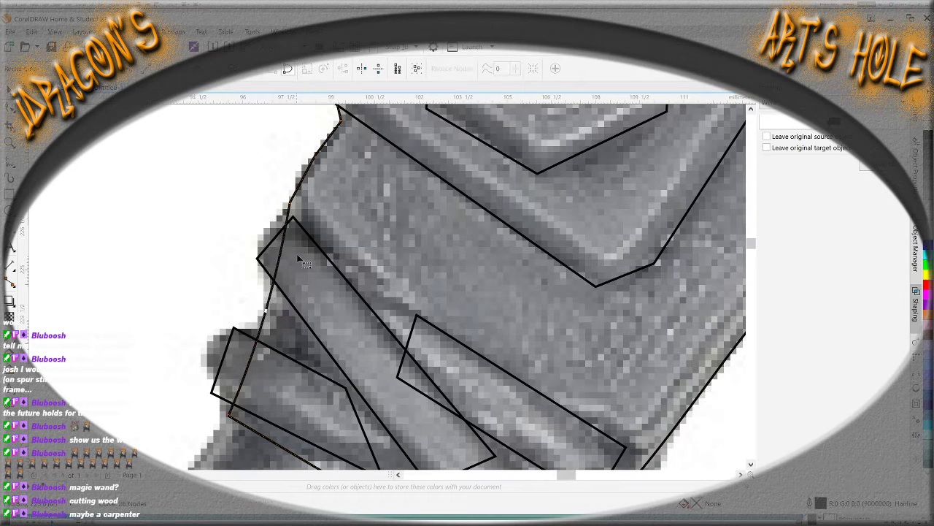
pyautogui.click(282, 246)
pyautogui.moveTo(285, 293); pyautogui.dragTo(289, 244)
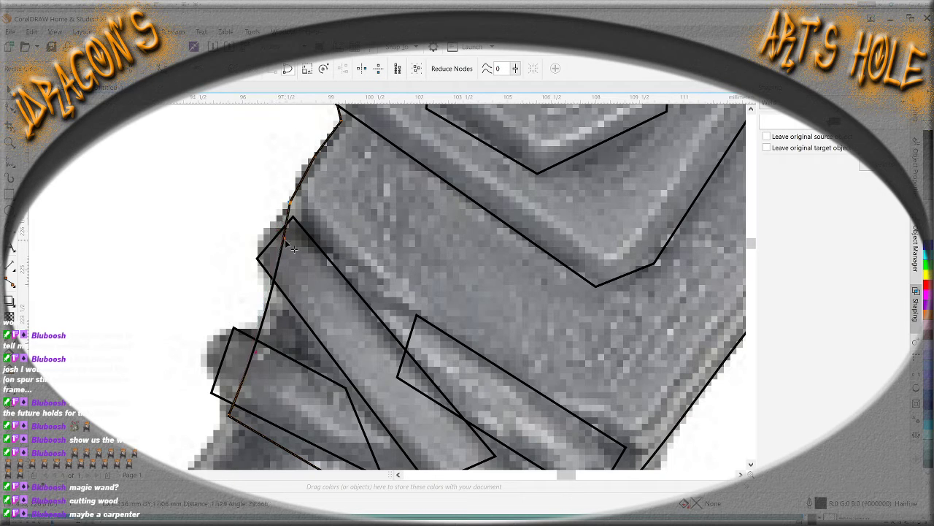
# Bulge the short segment between the binding and the lower nut plate outward to match the bitmap edge
pyautogui.click(183, 115)
pyautogui.click(304, 177)
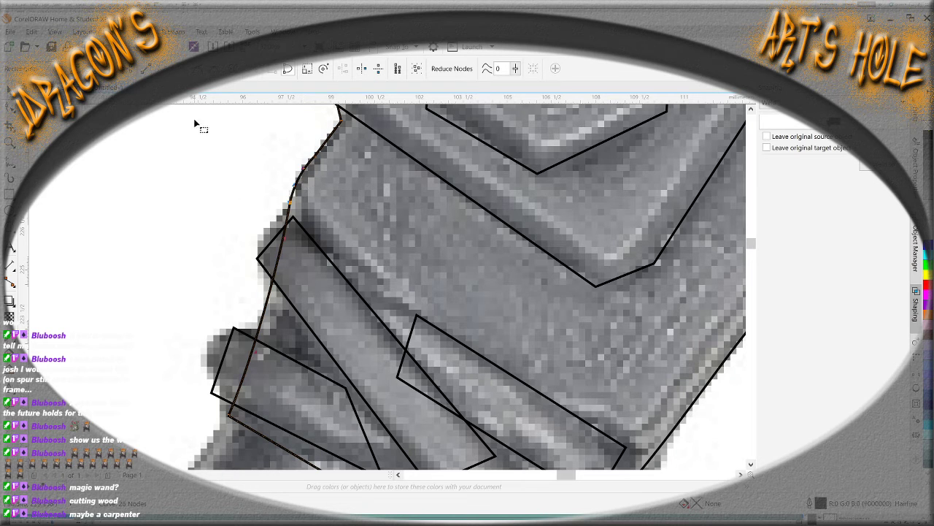
pyautogui.click(300, 150)
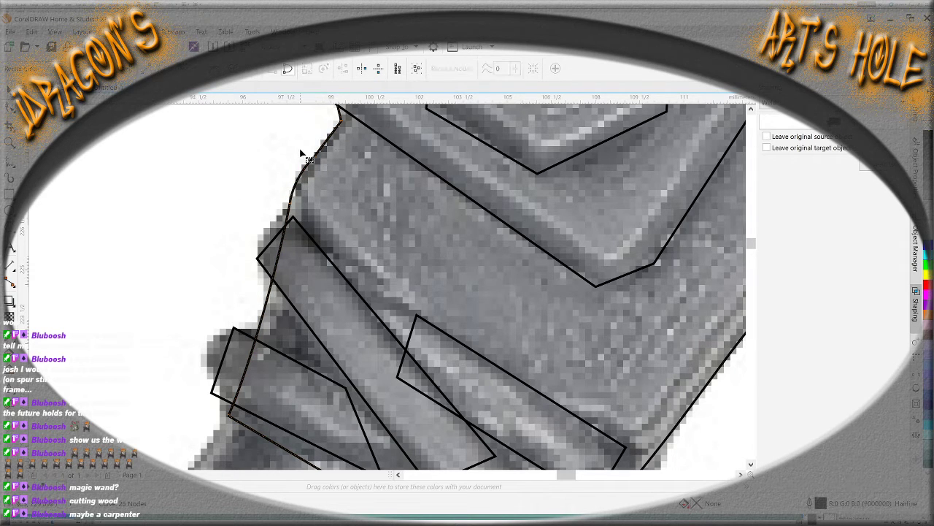
# Move the node at the spike's lower base onto the corner where the spike meets the head
pyautogui.scroll(-2, 339, 226)
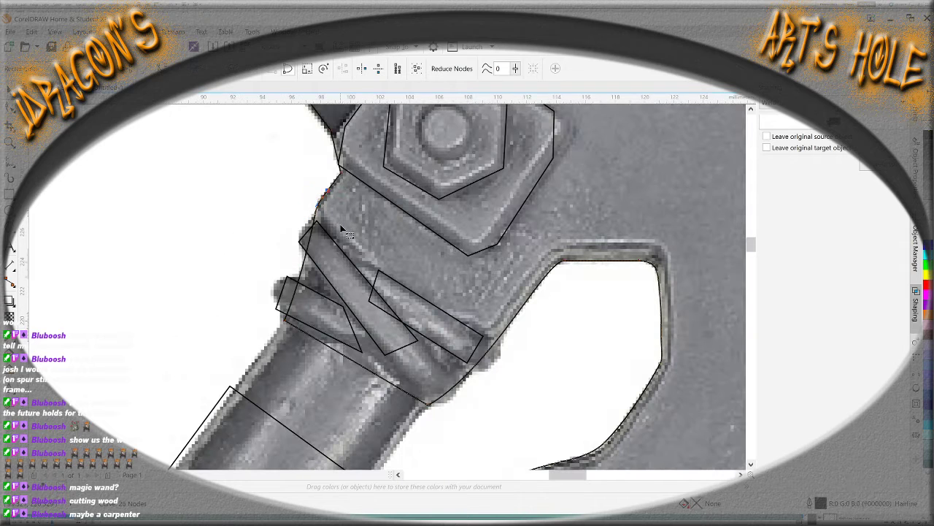
pyautogui.scroll(-2, 341, 252)
pyautogui.scroll(2, 347, 179)
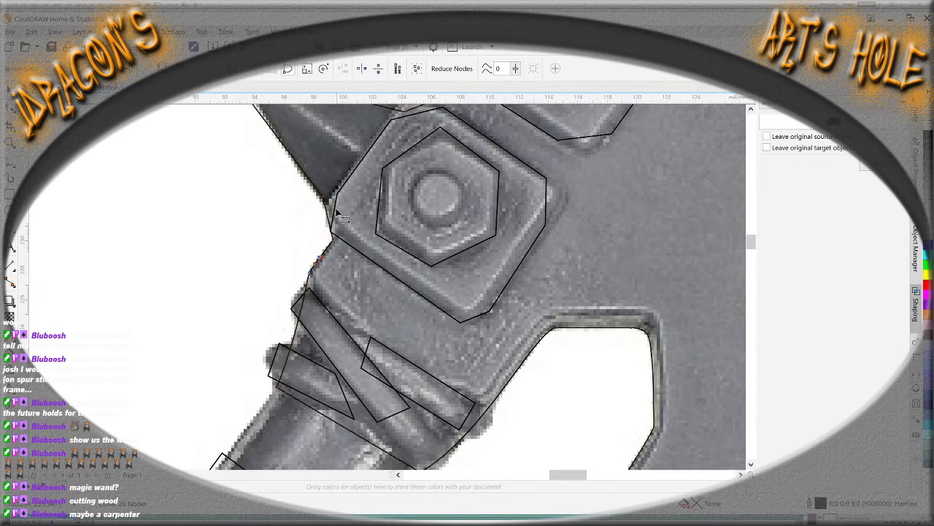
pyautogui.scroll(2, 341, 200)
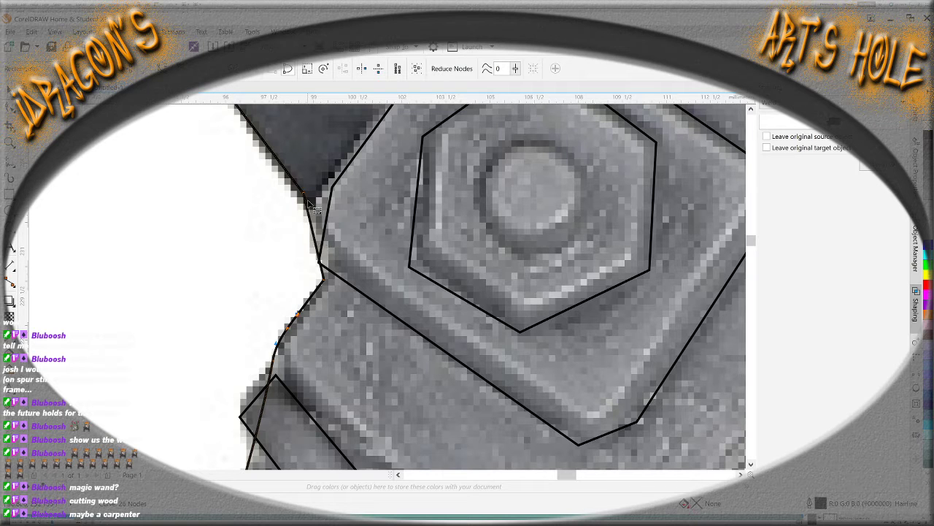
pyautogui.moveTo(303, 195); pyautogui.dragTo(308, 210)
pyautogui.scroll(-3, 334, 233)
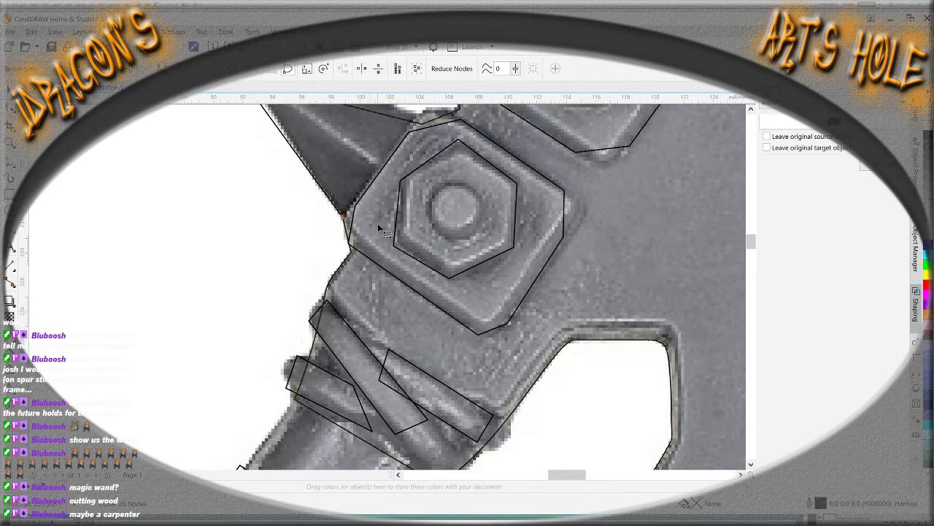
# Move the spike's tip node onto its upper corner and add a node at the lower corner to blunt the tip
pyautogui.scroll(2, 349, 146)
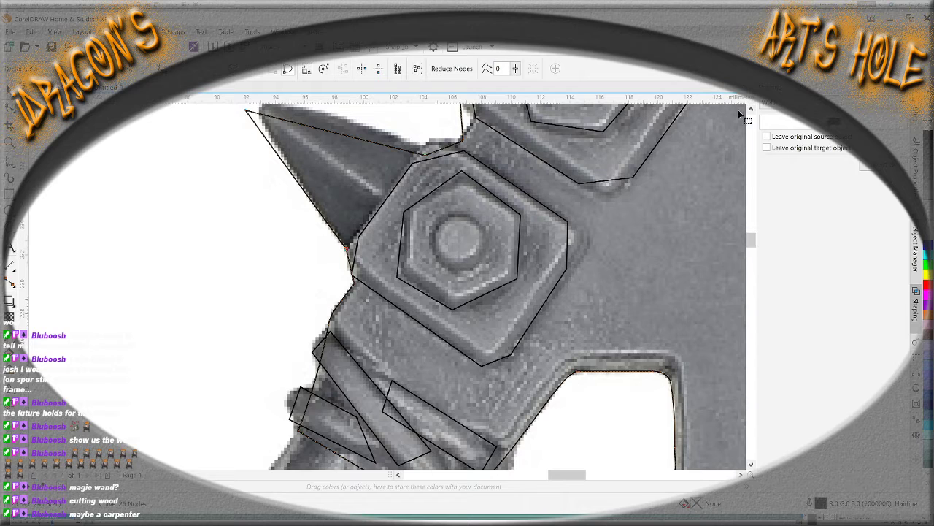
pyautogui.scroll(3, 738, 110)
pyautogui.scroll(2, 312, 269)
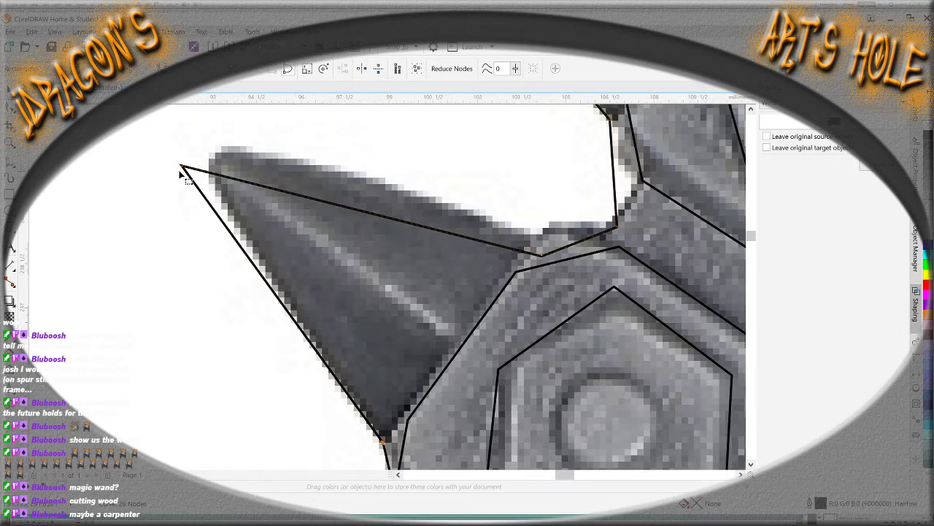
pyautogui.moveTo(180, 169); pyautogui.dragTo(239, 147)
pyautogui.doubleClick(226, 189)
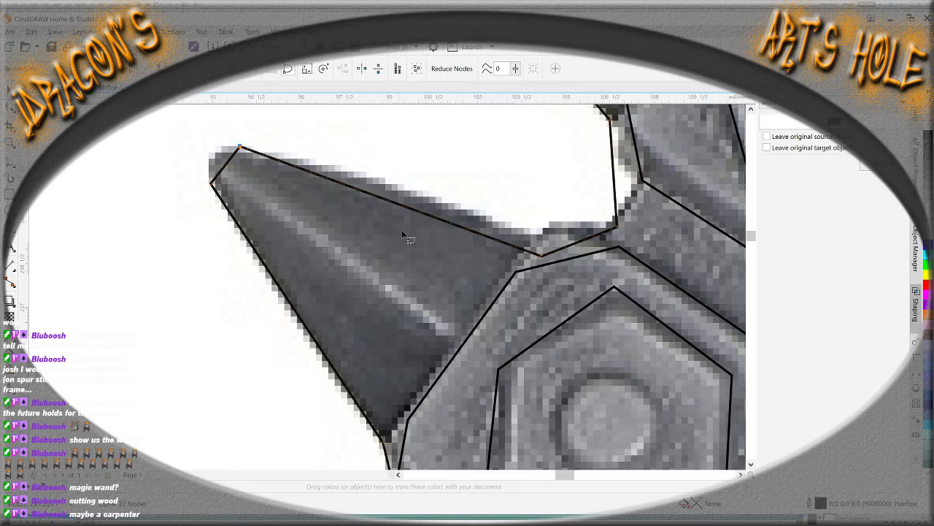
# Shift the spike's upper base node and its neighbour onto the adjacent nut plates' edges, and convert the segment between them to a curve
pyautogui.doubleClick(541, 253)
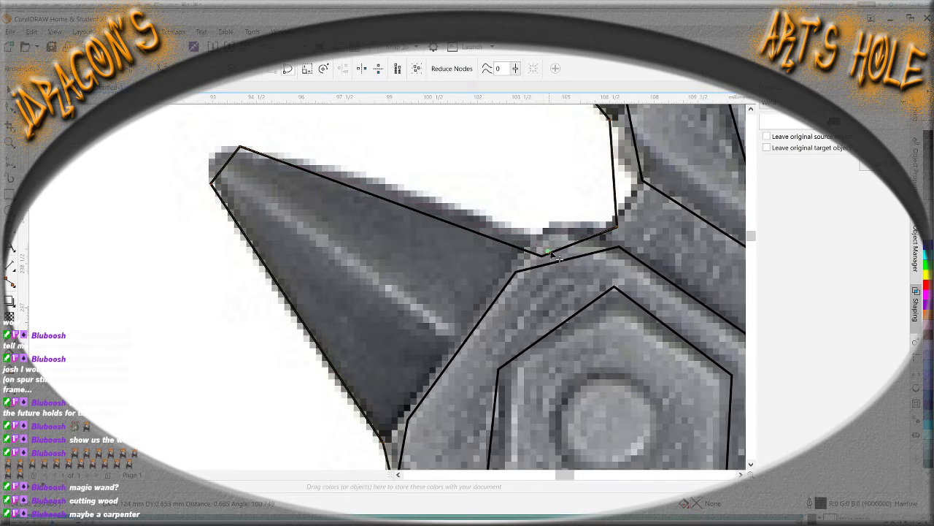
pyautogui.moveTo(540, 253); pyautogui.dragTo(575, 249)
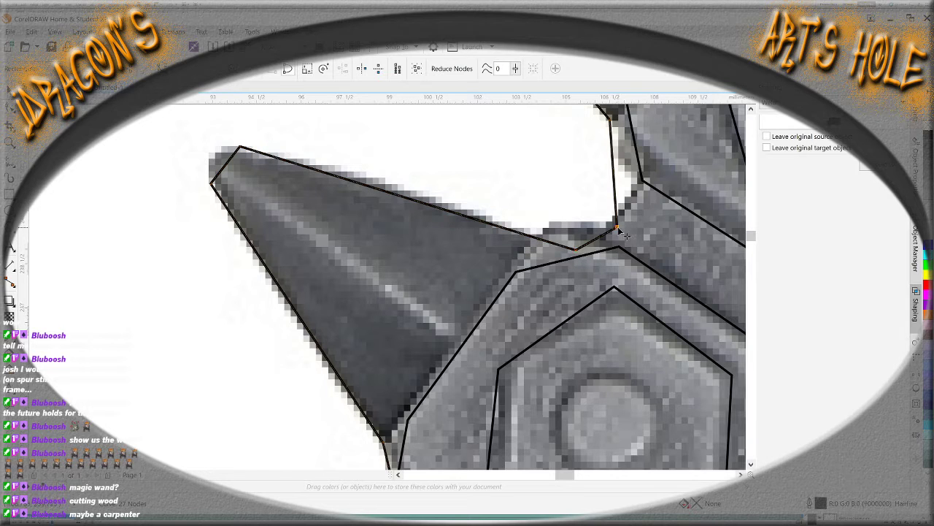
pyautogui.moveTo(618, 228); pyautogui.dragTo(641, 175)
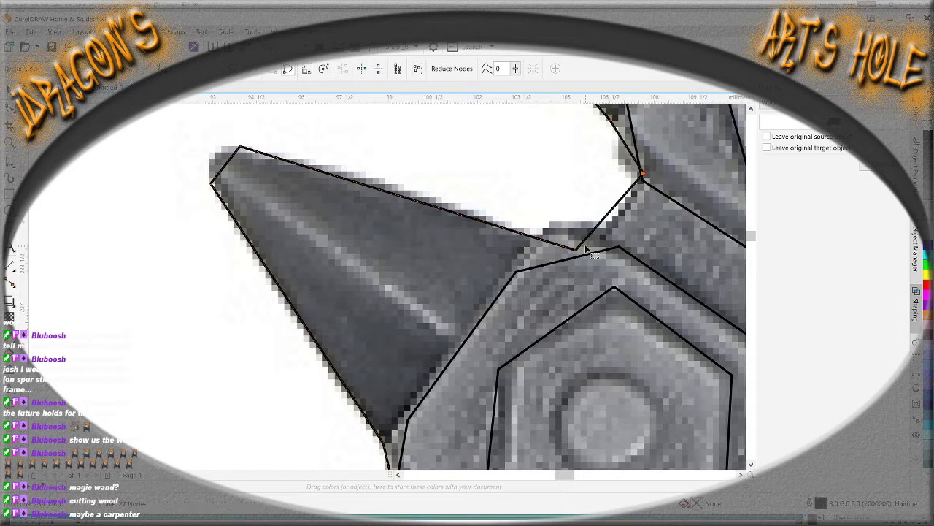
pyautogui.click(586, 251)
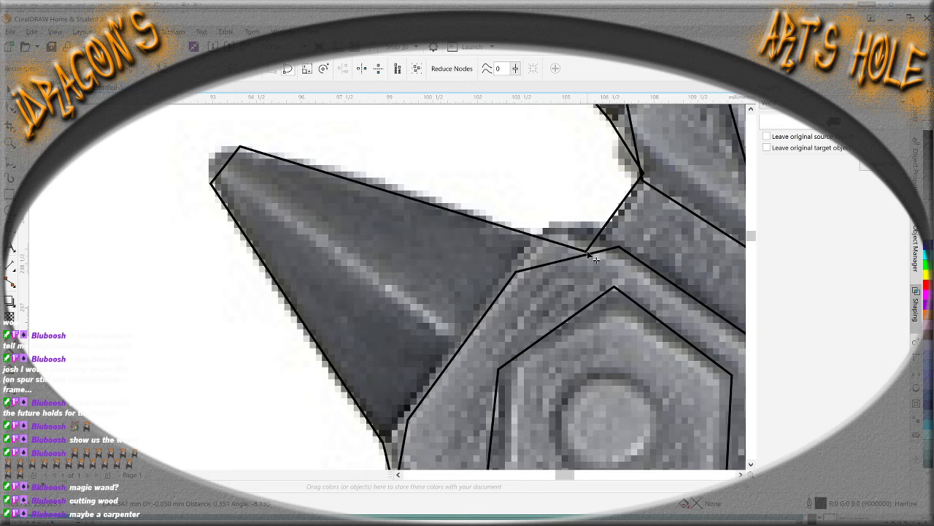
pyautogui.click(618, 214)
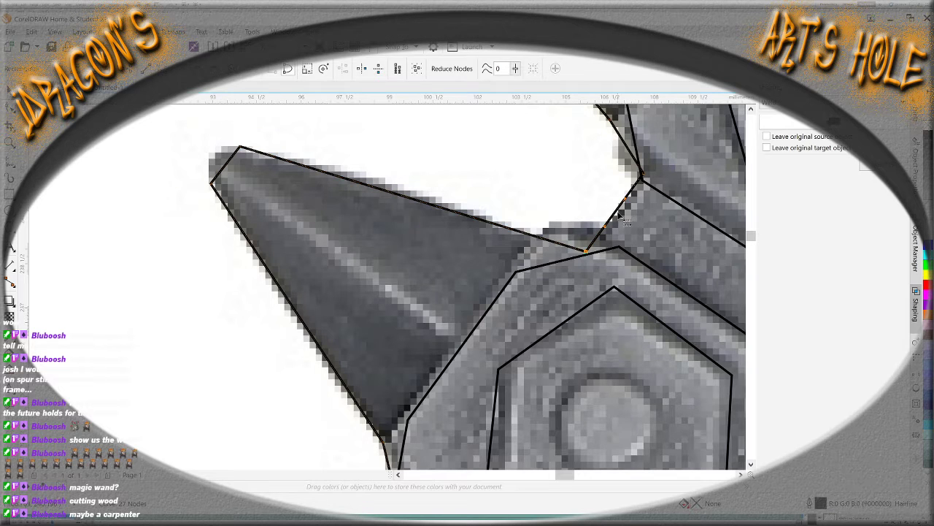
pyautogui.press('Delete')
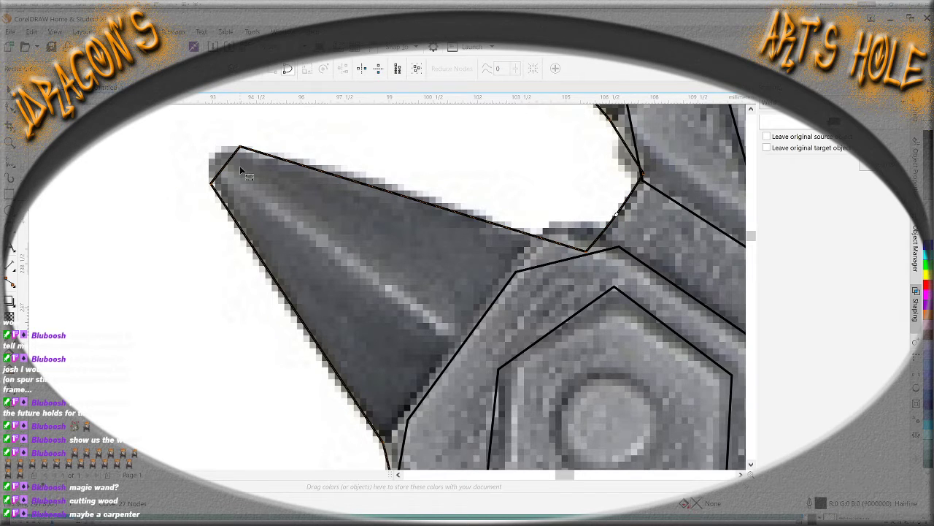
# Bow the lower spike's two long edges outward to follow the bitmap and round its blunt tip into a curve
pyautogui.click(332, 174)
pyautogui.press('Delete')
pyautogui.moveTo(400, 191); pyautogui.dragTo(356, 169)
pyautogui.click(277, 284)
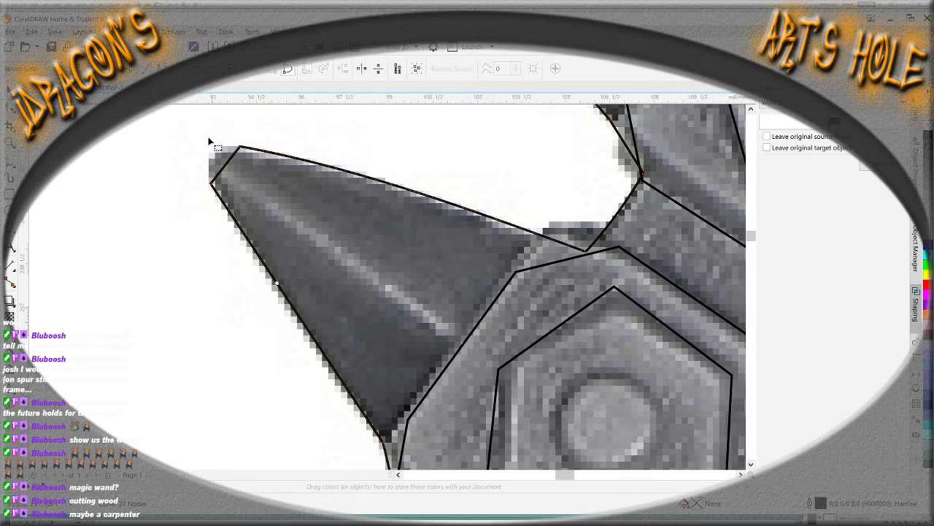
pyautogui.moveTo(282, 292); pyautogui.dragTo(277, 300)
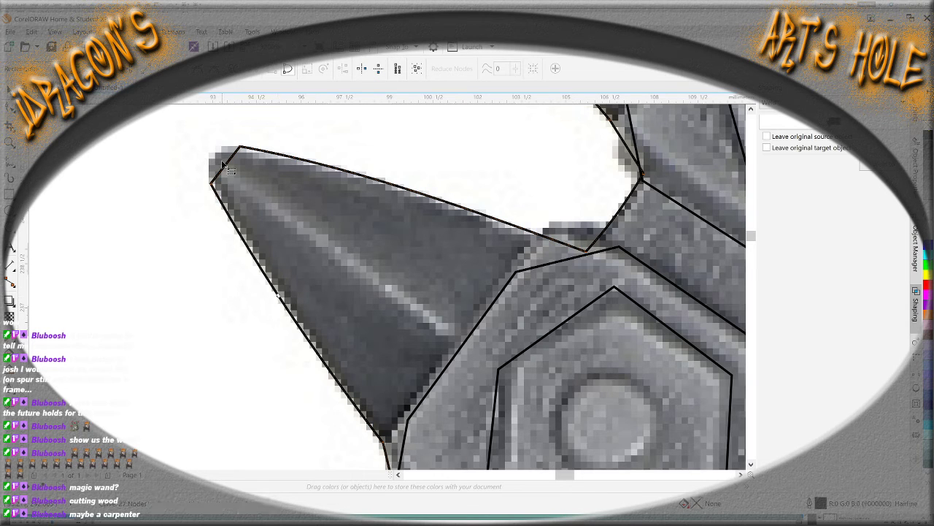
pyautogui.moveTo(228, 169); pyautogui.dragTo(195, 188)
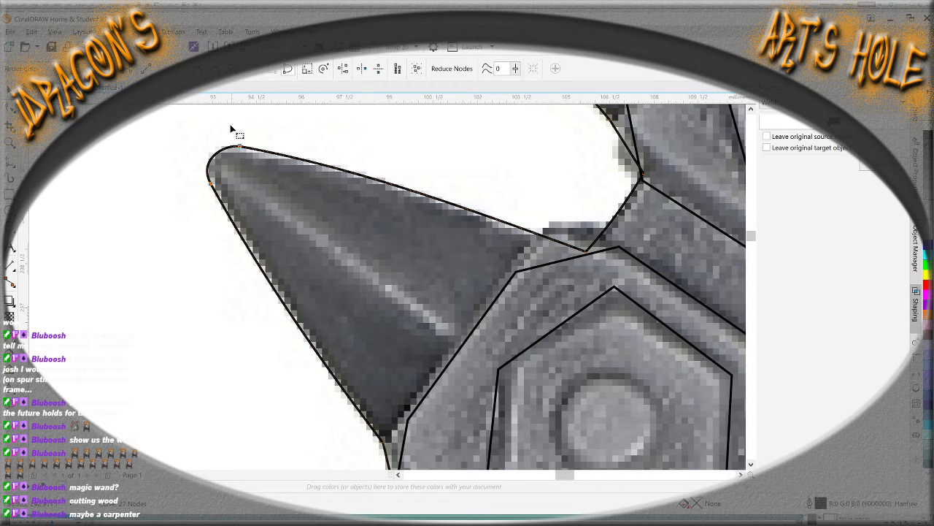
# Enlarge the axe head outline to view its shape clear of the bitmap, and undo the scaling
pyautogui.scroll(-5, 405, 344)
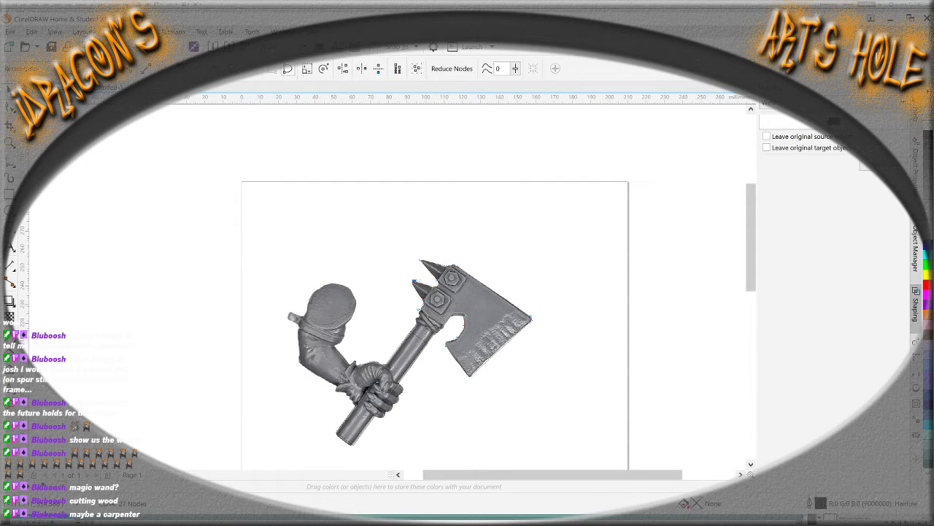
pyautogui.press('space')
pyautogui.scroll(-2, 332, 339)
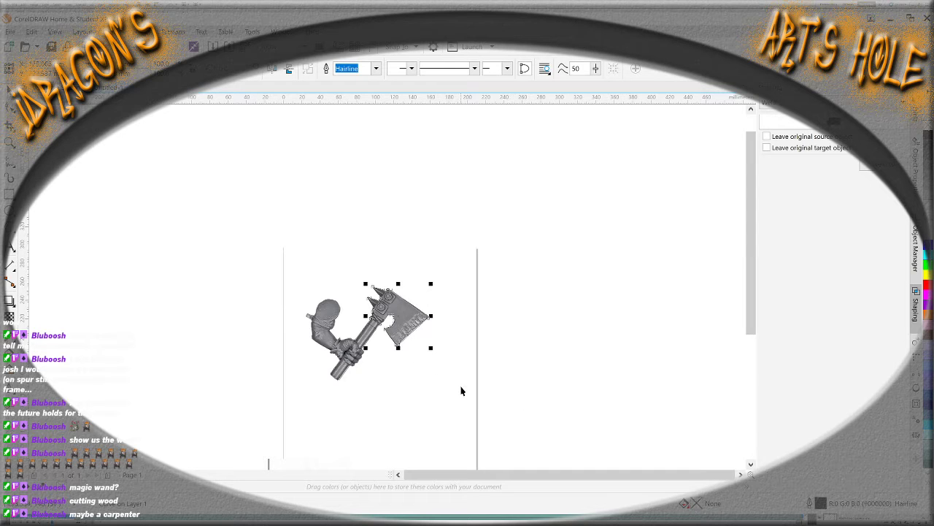
pyautogui.scroll(-2, 461, 391)
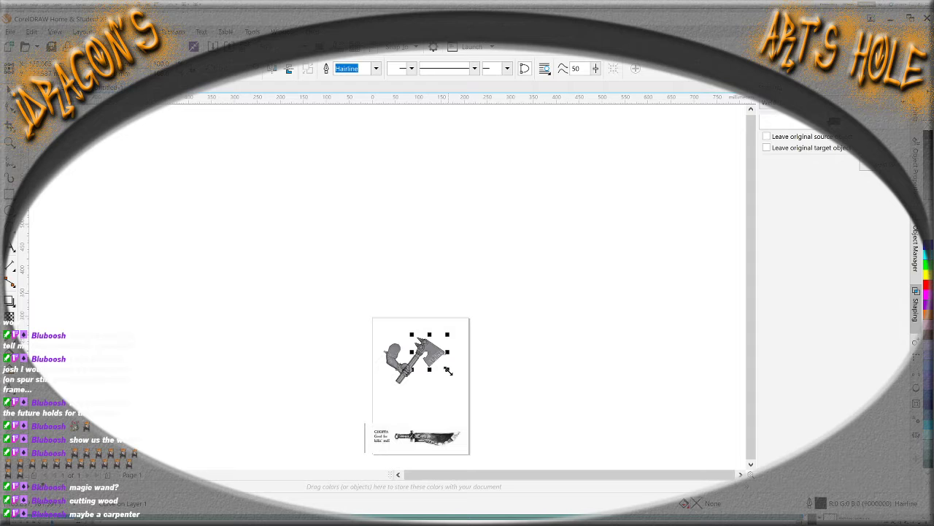
pyautogui.moveTo(447, 333); pyautogui.dragTo(635, 148)
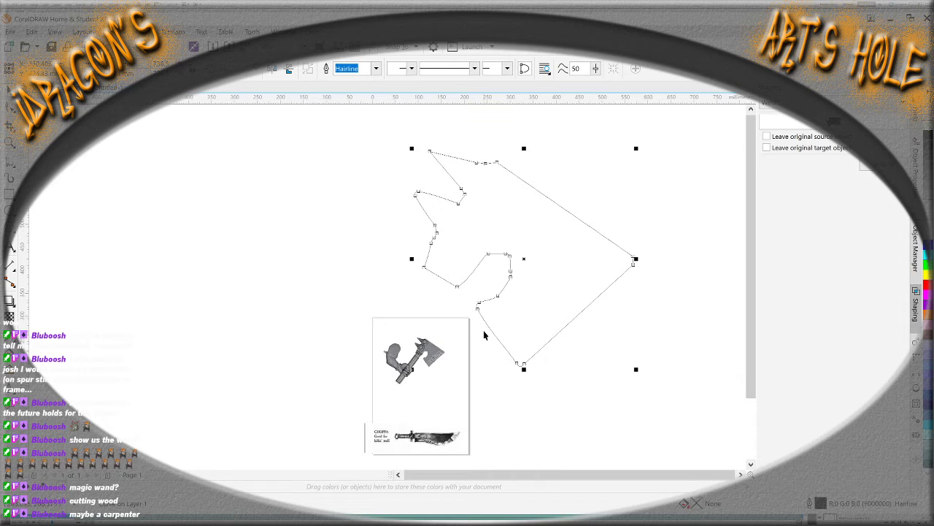
pyautogui.click(457, 335)
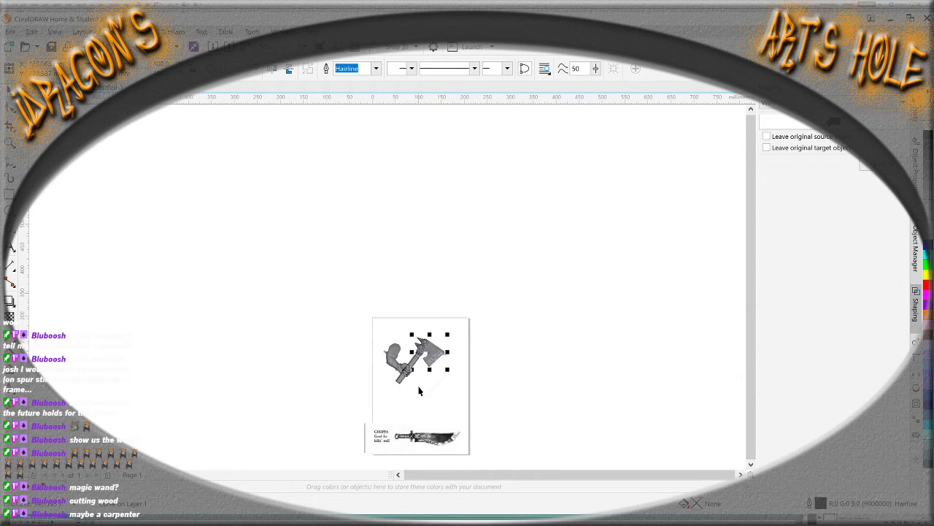
# Move the outline nodes at the upper spike's upper base into the notch above the nut plate and onto the head's adjacent corner
pyautogui.scroll(3, 438, 386)
pyautogui.scroll(2, 452, 146)
pyautogui.scroll(2, 302, 222)
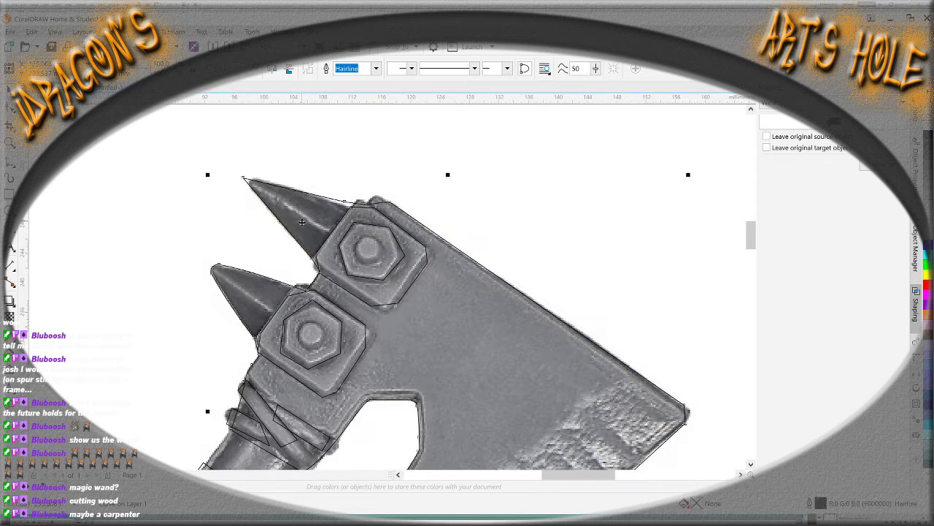
pyautogui.scroll(2, 241, 254)
pyautogui.scroll(1, 358, 255)
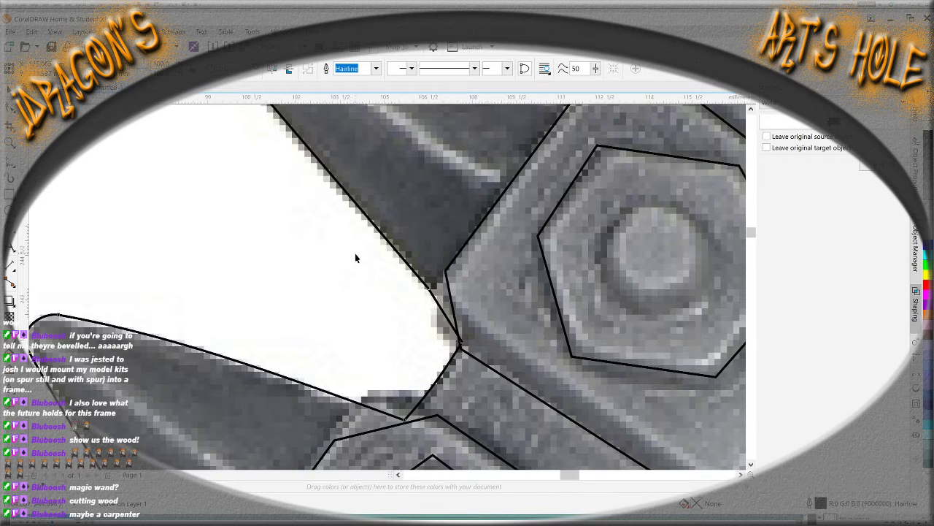
pyautogui.scroll(-1, 360, 246)
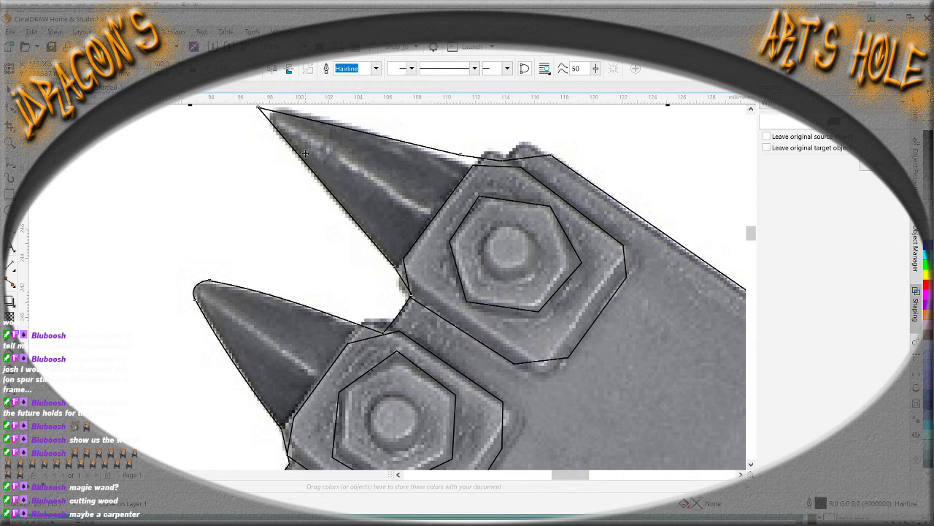
pyautogui.scroll(2, 308, 119)
pyautogui.scroll(-2, 452, 198)
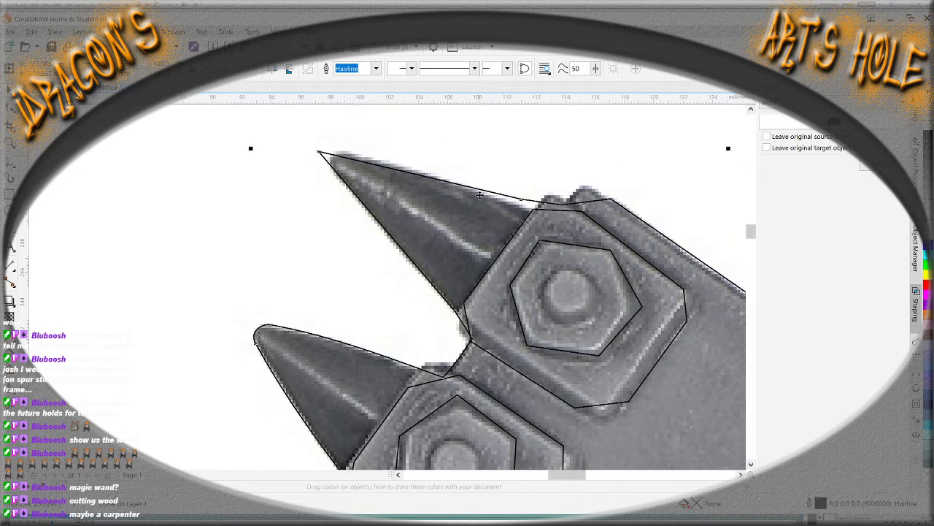
pyautogui.scroll(2, 498, 205)
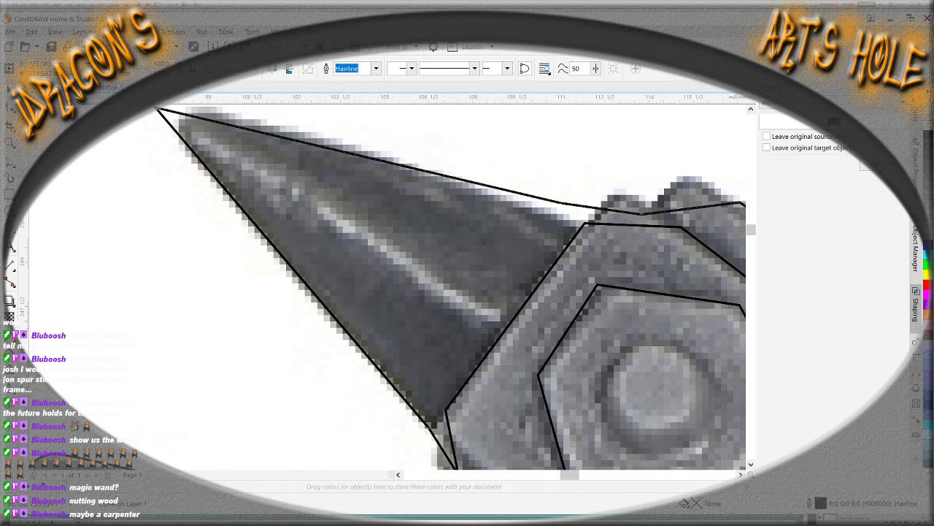
pyautogui.press('F10')
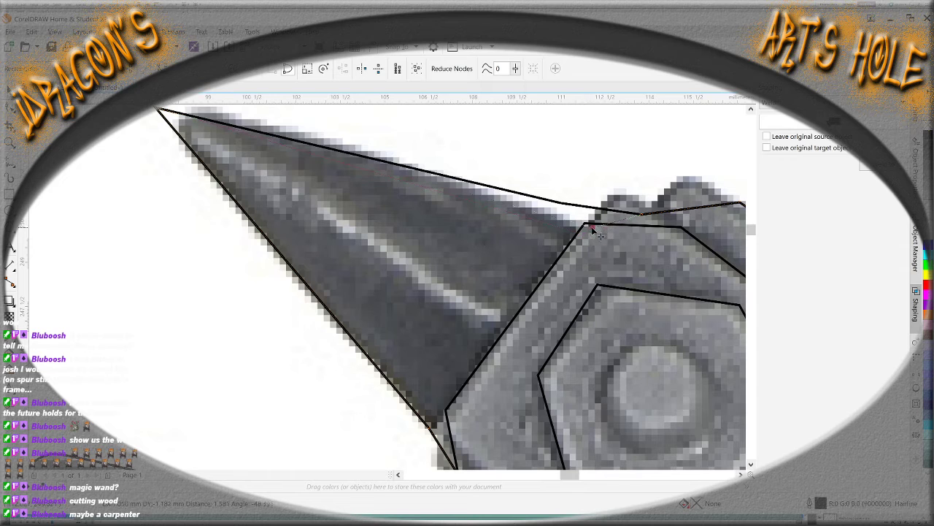
pyautogui.moveTo(593, 227); pyautogui.dragTo(669, 187)
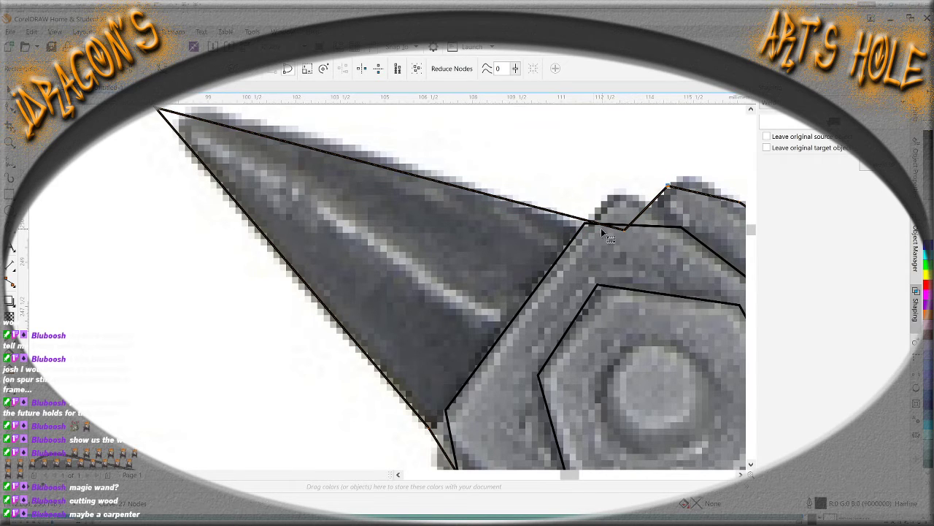
# Move the upper spike's tip node onto its lower corner and add a node at the upper corner to blunt the tip
pyautogui.scroll(-2, 357, 174)
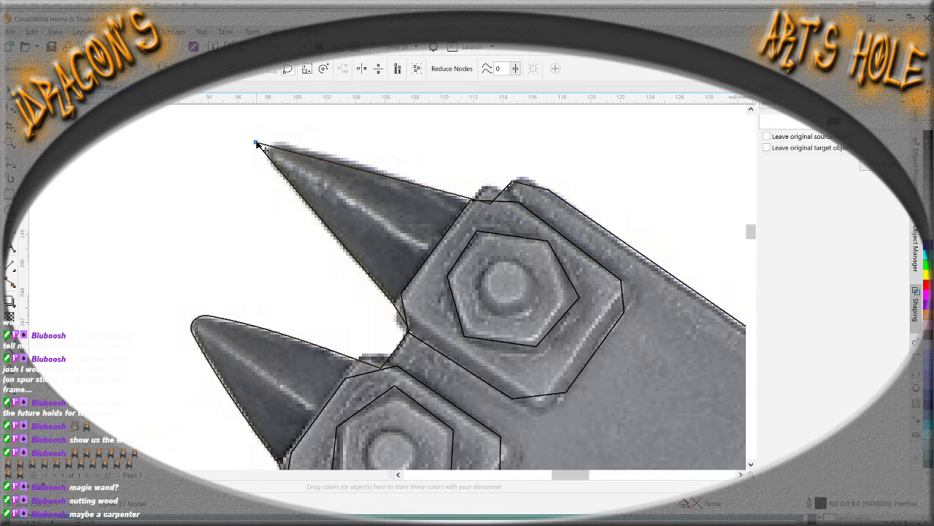
pyautogui.moveTo(257, 144); pyautogui.dragTo(273, 168)
pyautogui.scroll(2, 276, 169)
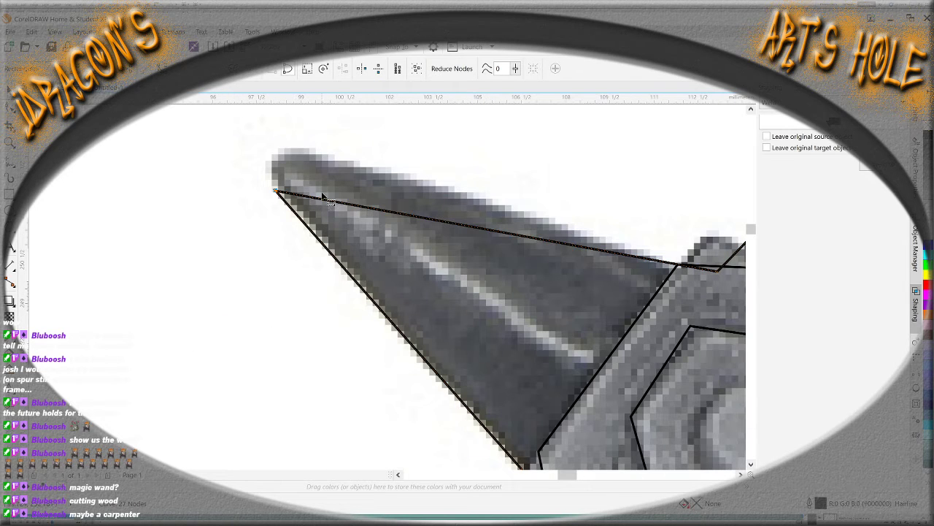
pyautogui.moveTo(321, 196); pyautogui.dragTo(309, 151)
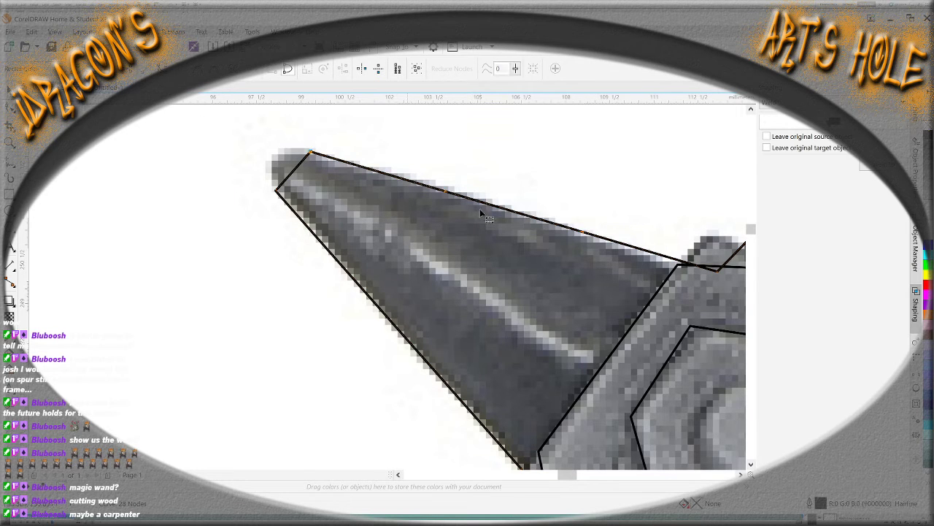
# Shape the upper spike's two long edges as curves, adjusting their control handles to follow the bitmap
pyautogui.click(443, 191)
pyautogui.moveTo(445, 193); pyautogui.dragTo(449, 182)
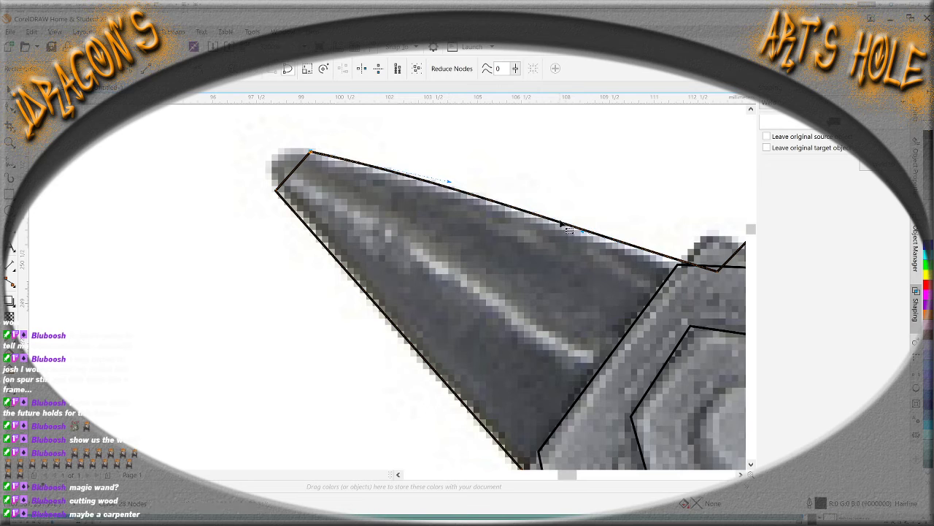
pyautogui.moveTo(588, 238); pyautogui.dragTo(515, 221)
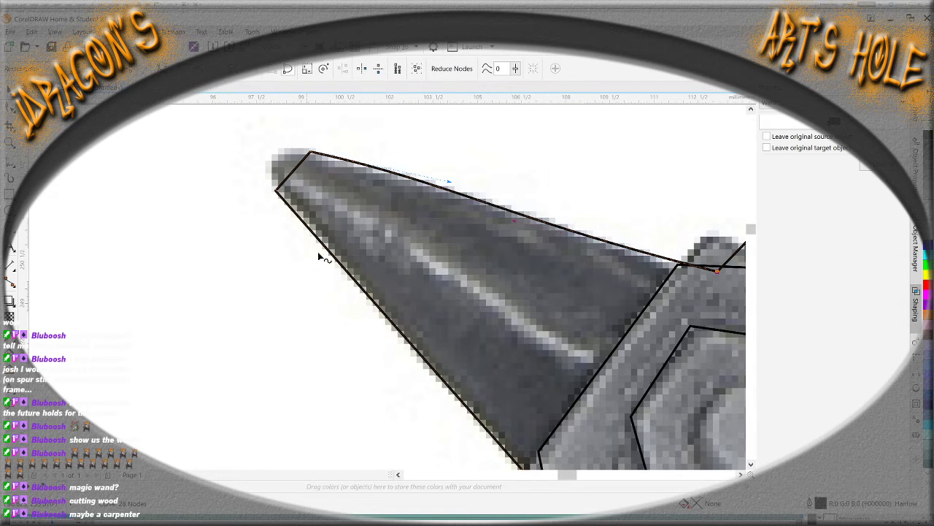
pyautogui.click(357, 283)
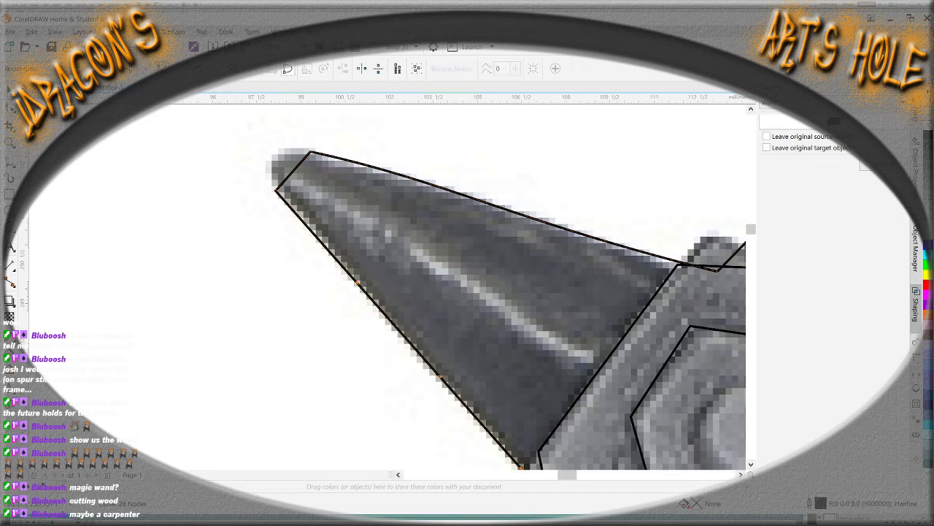
pyautogui.click(356, 288)
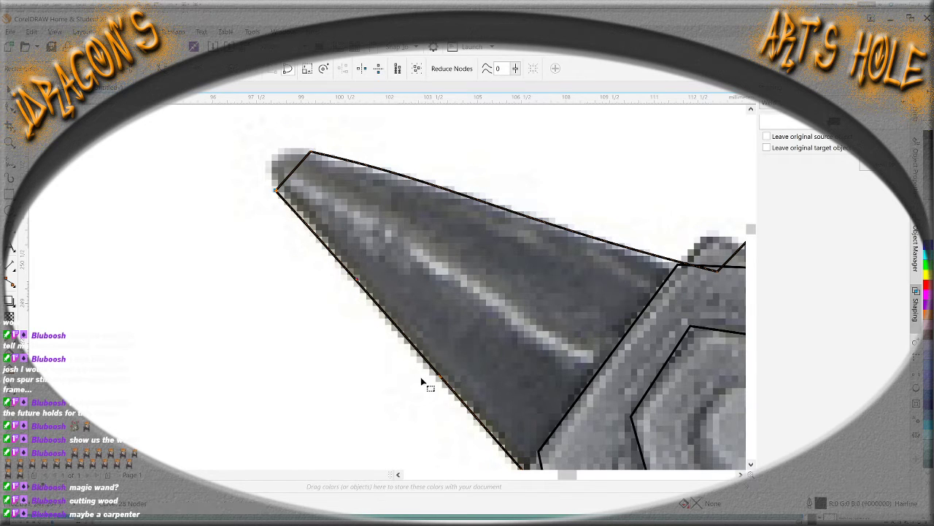
pyautogui.moveTo(438, 380); pyautogui.dragTo(439, 380)
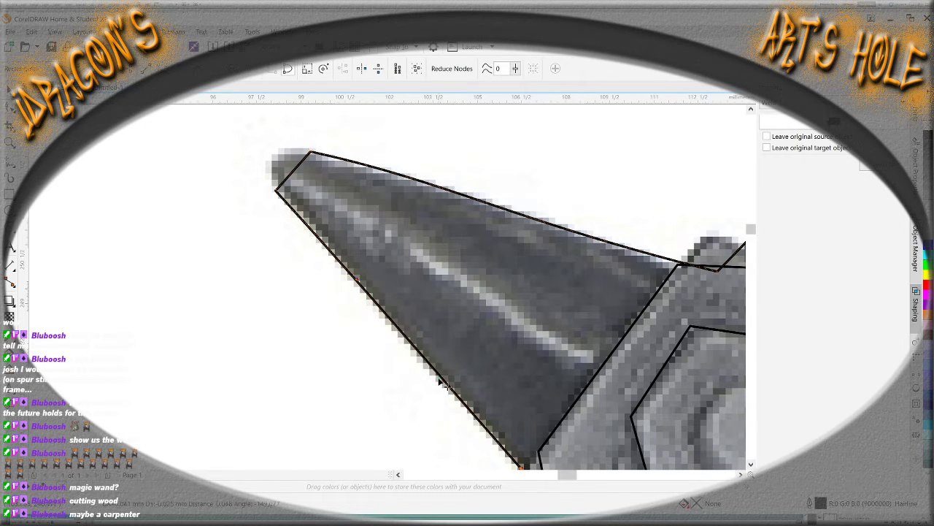
# Curve the short segment across the upper spike's tip outward to round the point to the bitmap edge
pyautogui.click(293, 174)
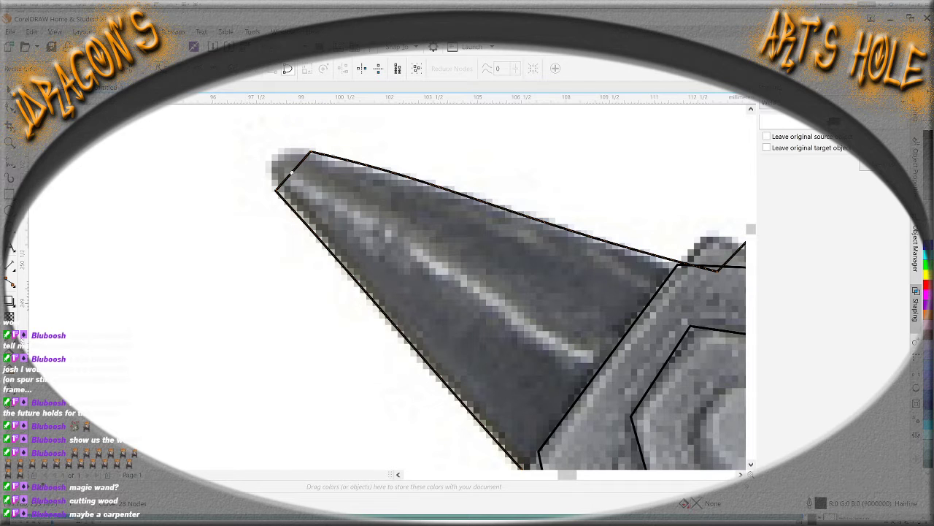
pyautogui.moveTo(309, 187); pyautogui.dragTo(292, 151)
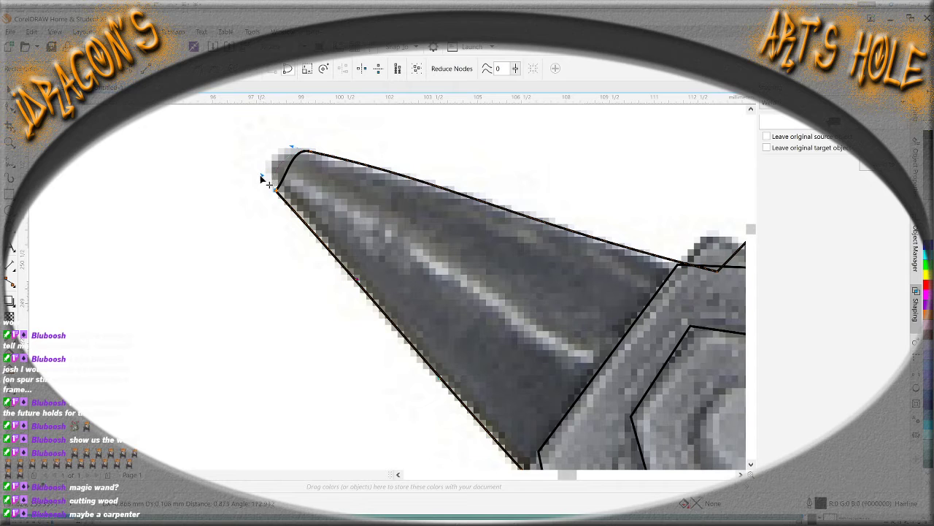
pyautogui.moveTo(263, 179); pyautogui.dragTo(315, 144)
pyautogui.scroll(-3, 350, 358)
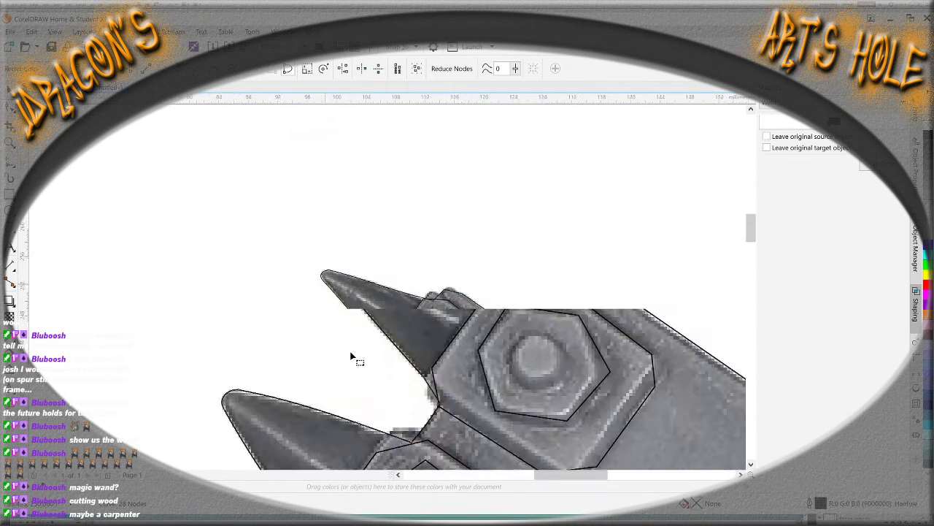
# Curve the head outline over the rounded corner above the upper nut plate, adjusting its nodes and handles to match the bitmap
pyautogui.scroll(2, 330, 402)
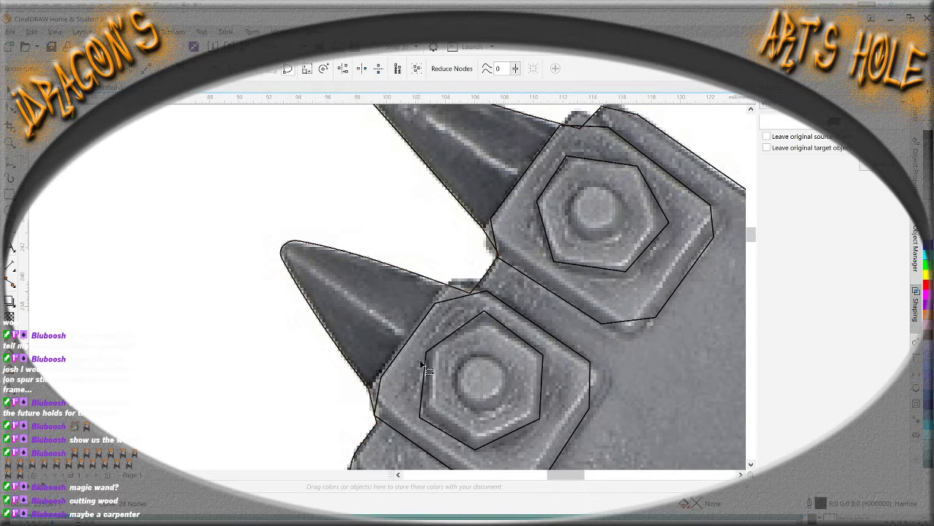
pyautogui.scroll(-2, 430, 370)
pyautogui.scroll(2, 506, 255)
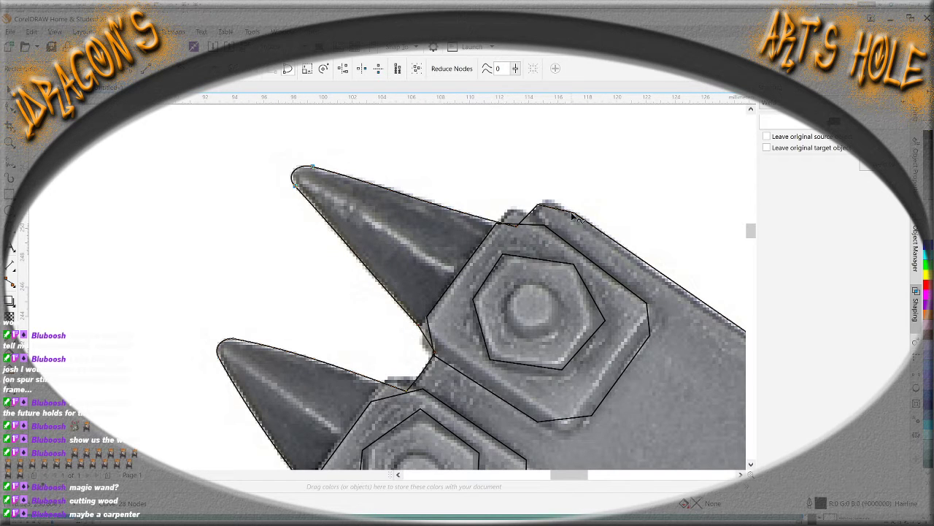
pyautogui.scroll(2, 573, 216)
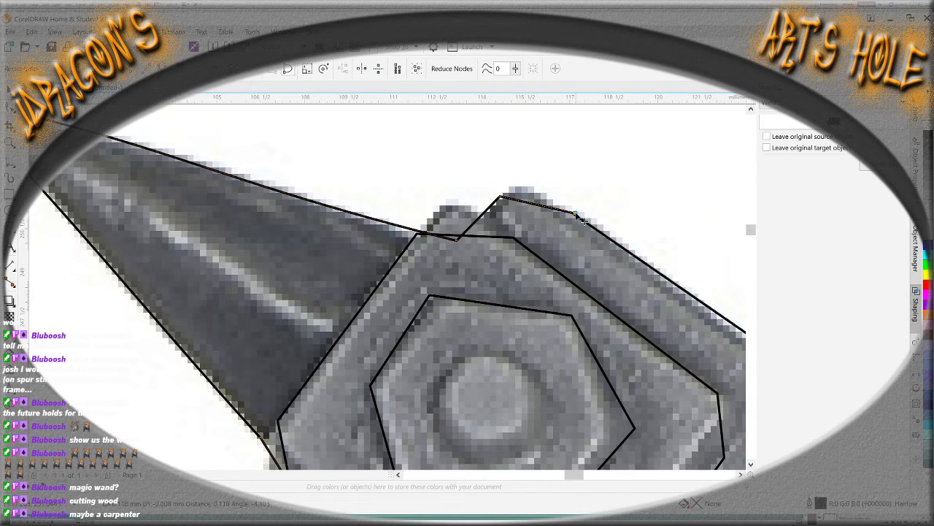
pyautogui.click(551, 208)
pyautogui.click(552, 208)
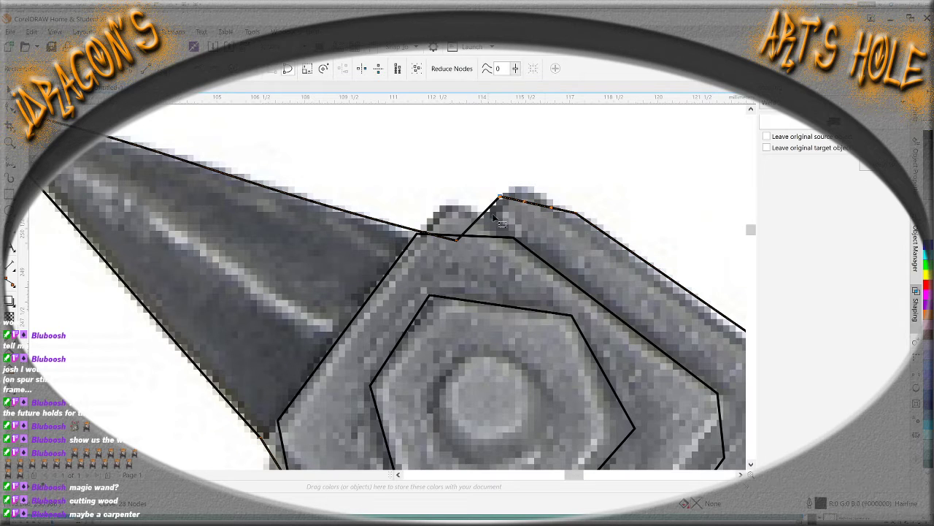
pyautogui.moveTo(515, 185); pyautogui.dragTo(514, 181)
pyautogui.moveTo(552, 208); pyautogui.dragTo(557, 202)
pyautogui.moveTo(599, 225); pyautogui.dragTo(493, 158)
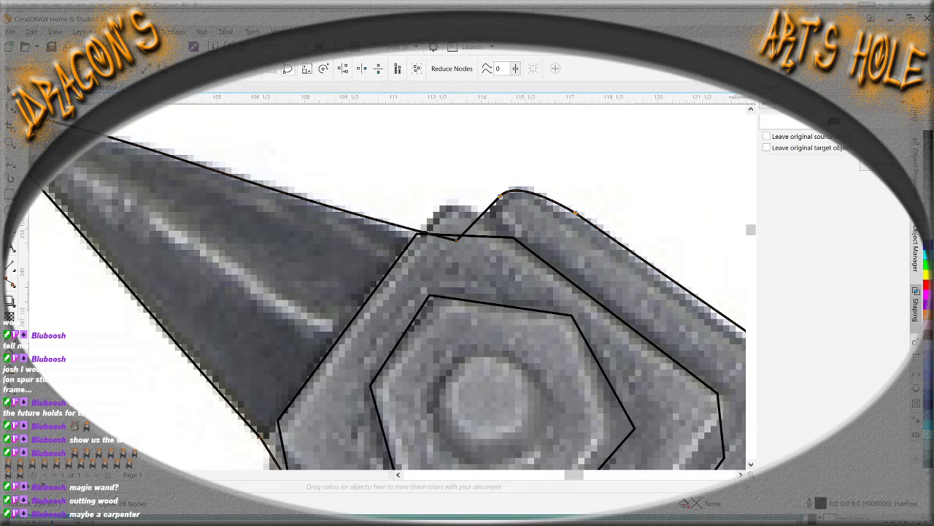
pyautogui.click(566, 209)
pyautogui.moveTo(563, 207); pyautogui.dragTo(527, 181)
pyautogui.scroll(-4, 519, 273)
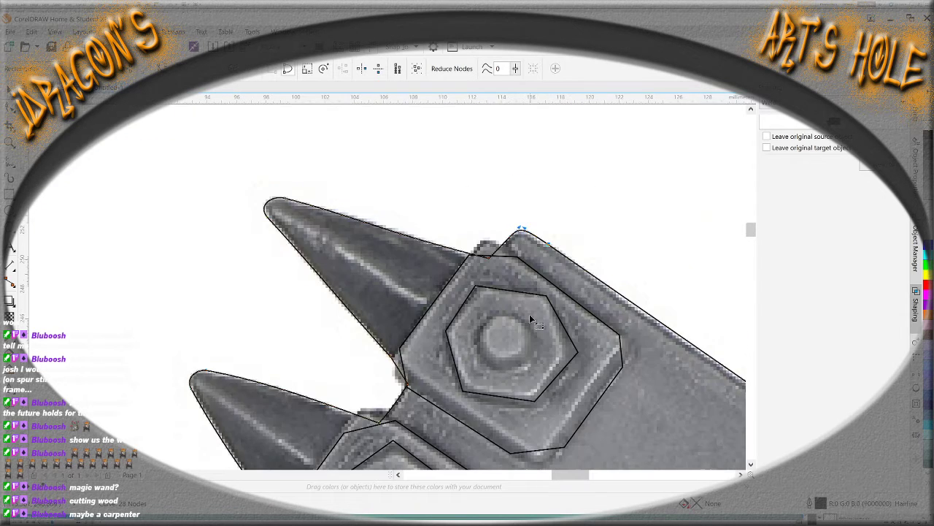
pyautogui.scroll(2, 622, 389)
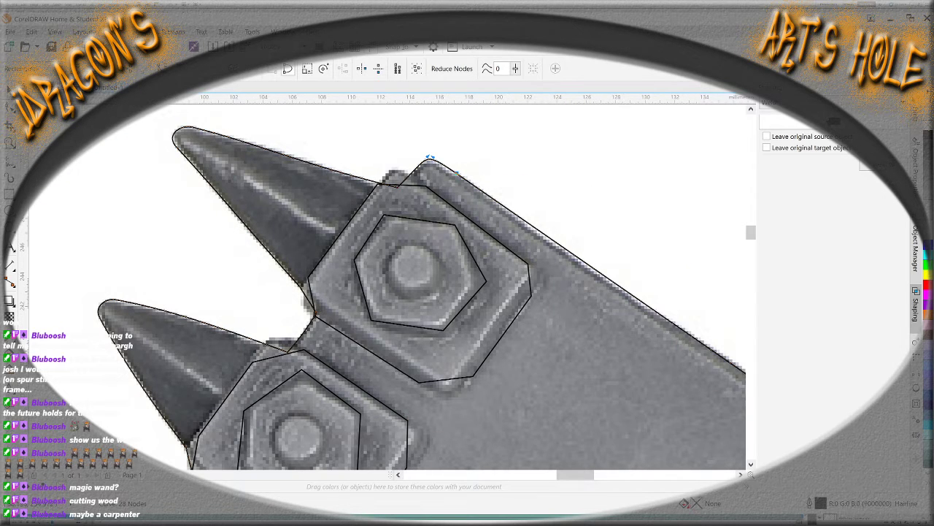
pyautogui.press('F3')
pyautogui.scroll(-3, 511, 365)
pyautogui.scroll(6, 482, 322)
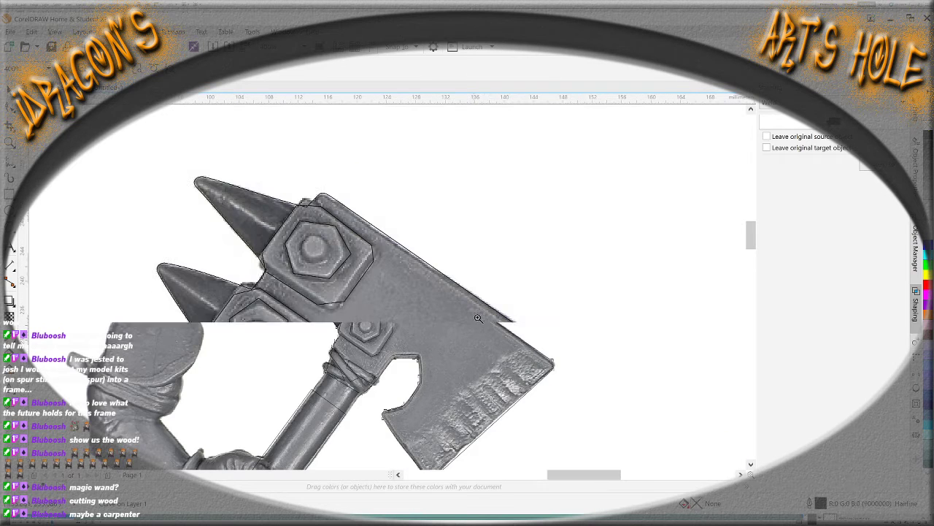
pyautogui.scroll(-3, 511, 366)
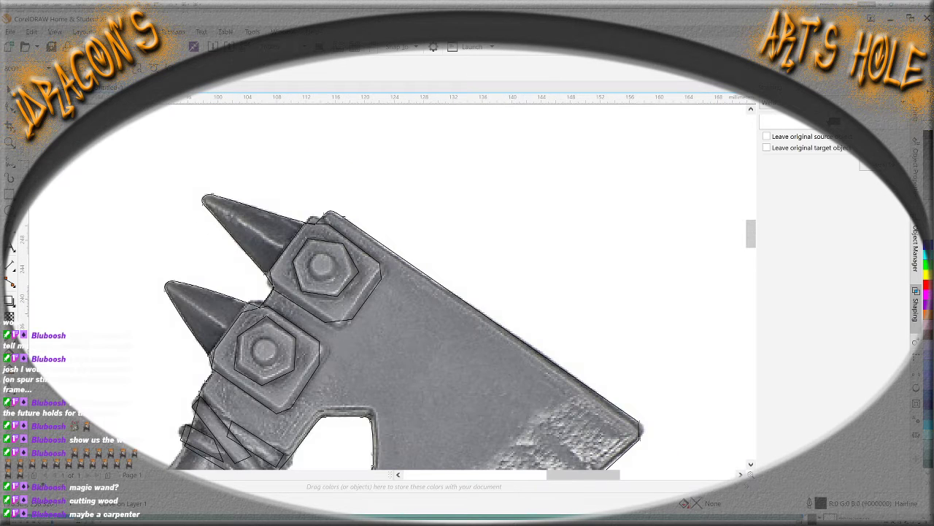
# Add a node midway along the head outline's long upper edge and curve the segments on either side to follow the bitmap
pyautogui.press('F10')
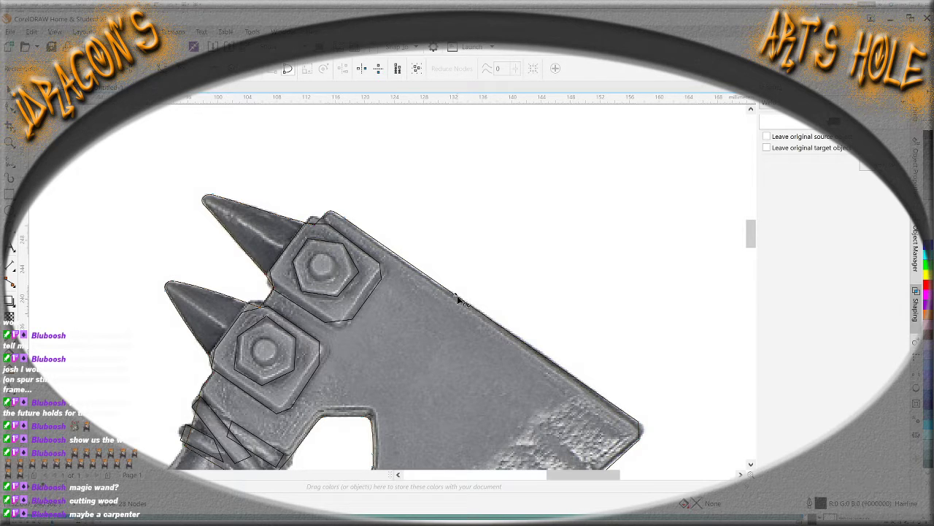
pyautogui.click(483, 317)
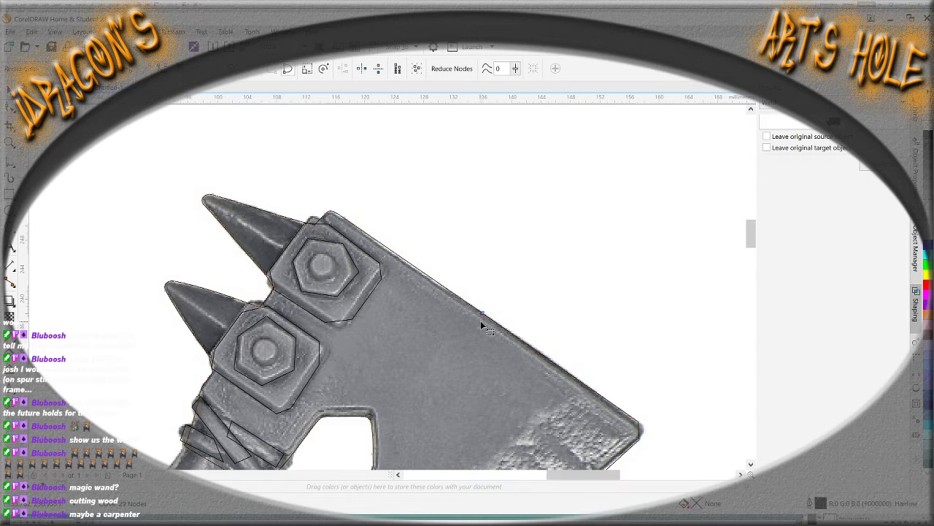
pyautogui.click(398, 257)
pyautogui.click(399, 257)
pyautogui.click(391, 252)
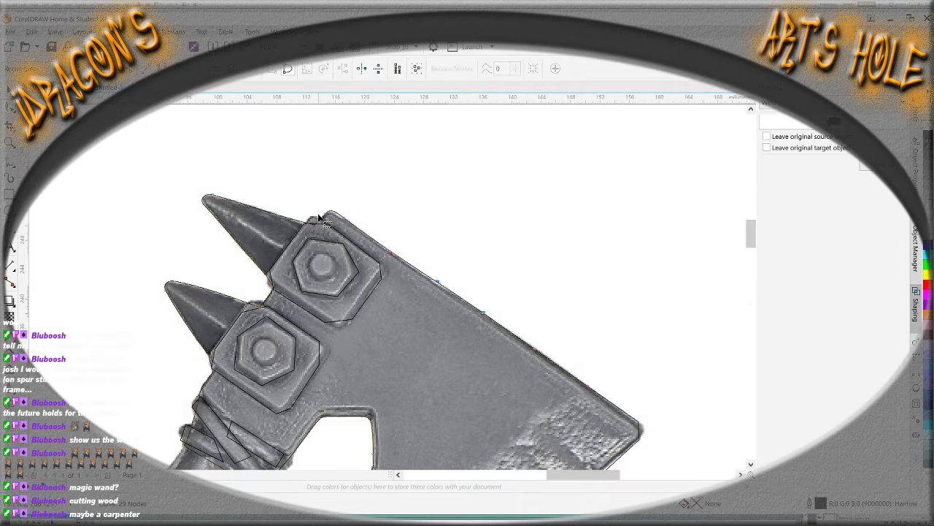
pyautogui.click(531, 353)
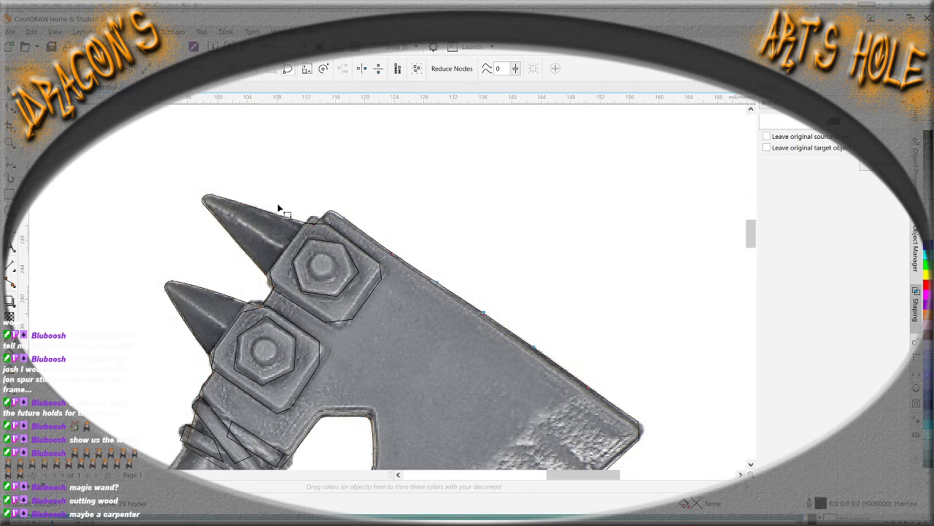
# Add a node on the rounded corner above the upper nut plate and pull the curve inward to match the bitmap
pyautogui.press('z')
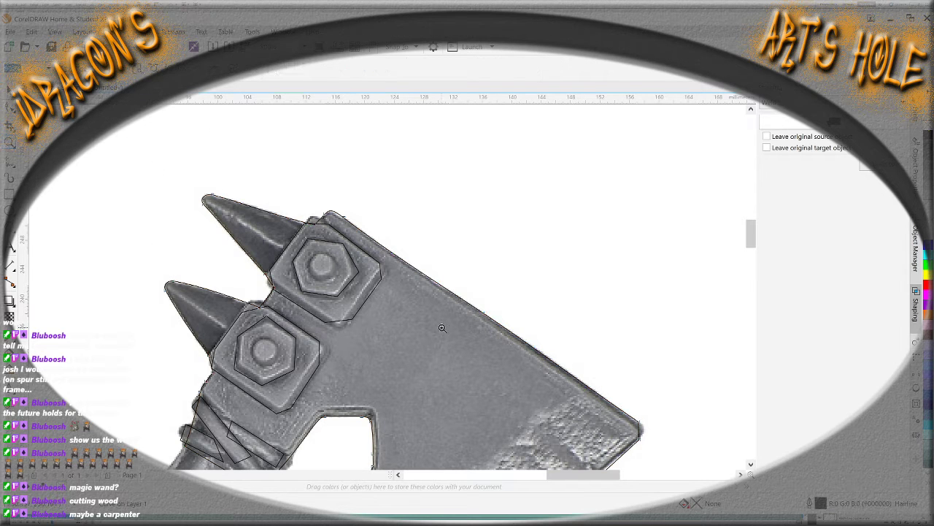
pyautogui.click(357, 244)
pyautogui.click(365, 259)
pyautogui.click(369, 266)
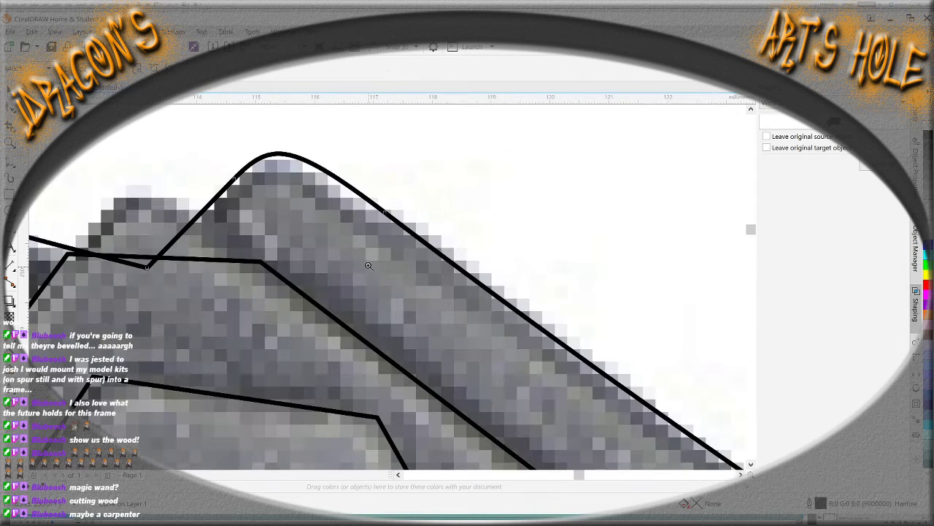
pyautogui.press('F10')
pyautogui.click(335, 187)
pyautogui.moveTo(335, 187); pyautogui.dragTo(337, 192)
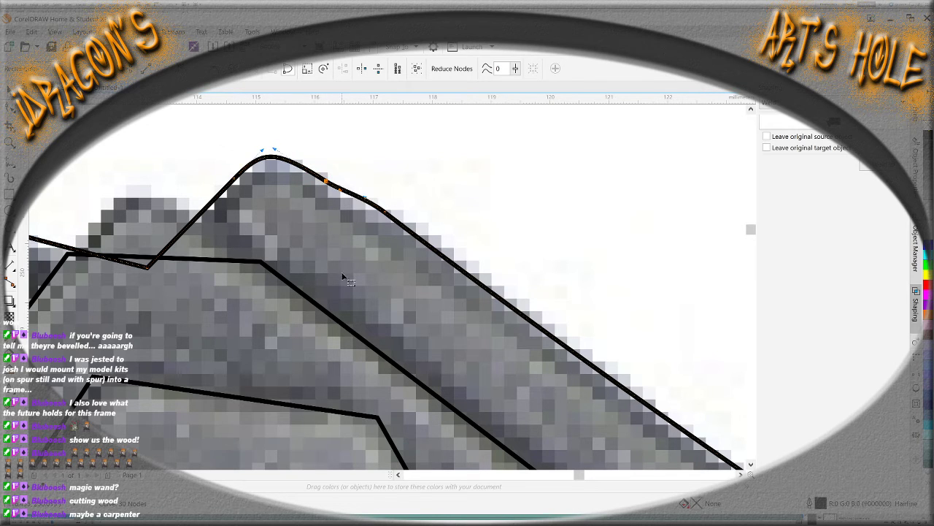
pyautogui.scroll(-2, 352, 290)
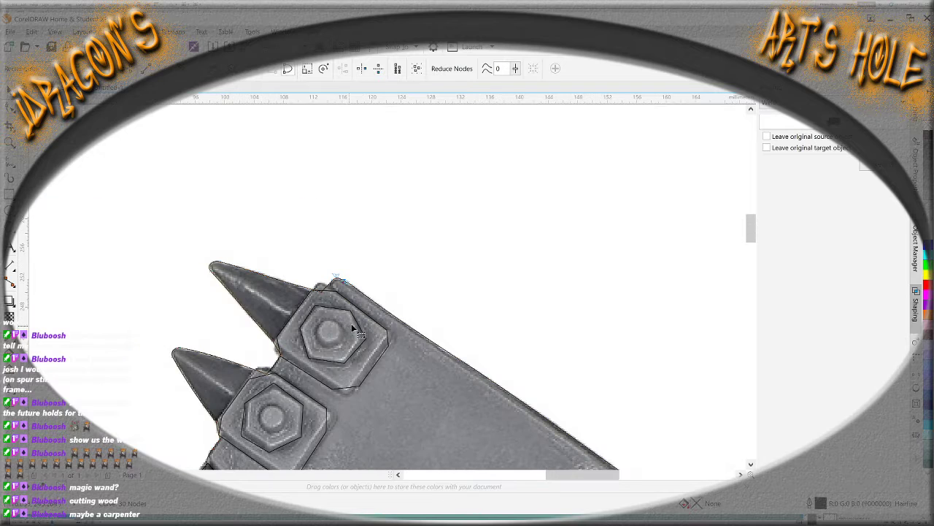
# Reselect the head outline for node editing and add nodes along the blade's straight cutting edge, placing them on the bitmap edge
pyautogui.press('space')
pyautogui.click(183, 229)
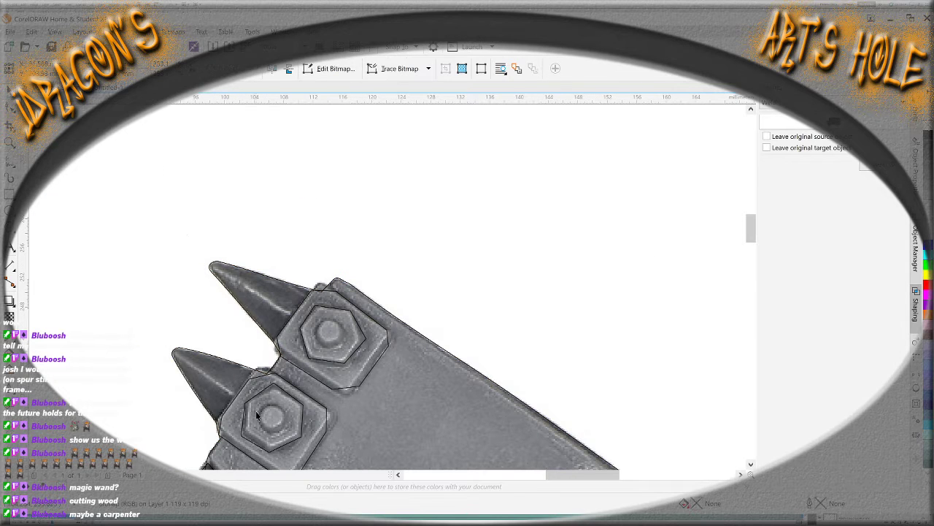
pyautogui.scroll(-4, 308, 451)
pyautogui.scroll(4, 307, 451)
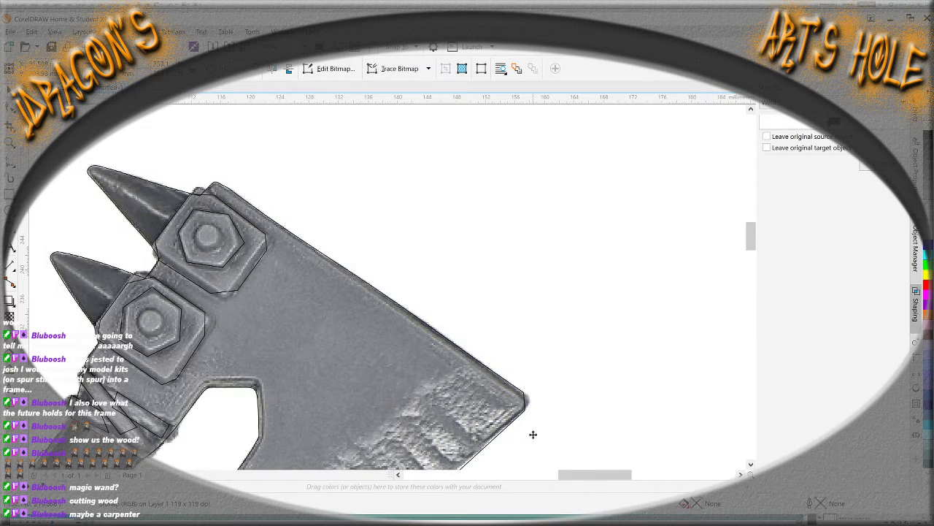
pyautogui.scroll(2, 533, 435)
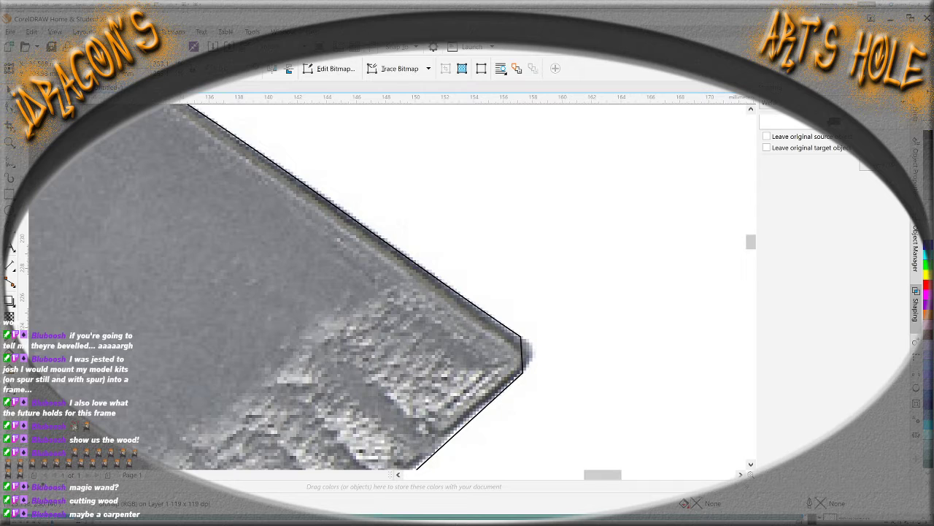
pyautogui.press('F10')
pyautogui.scroll(-2, 346, 380)
pyautogui.scroll(2, 403, 430)
pyautogui.scroll(-4, 402, 436)
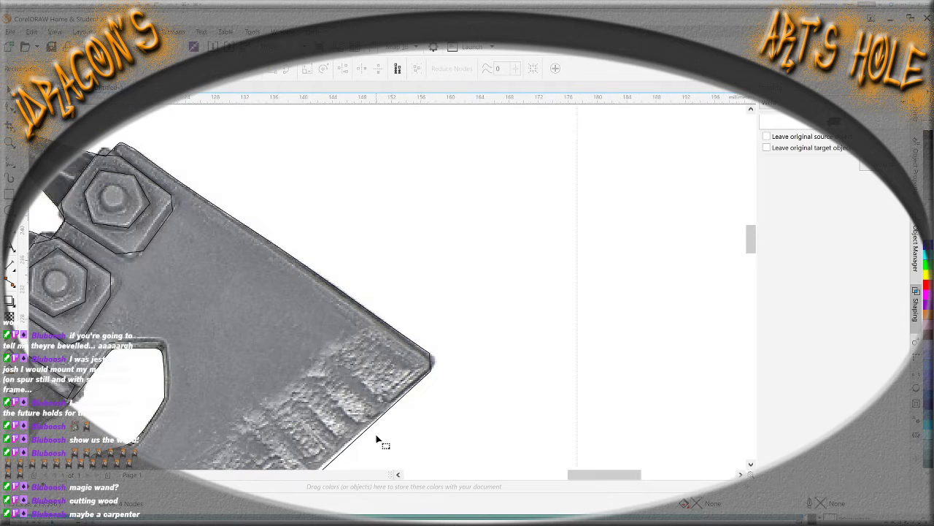
pyautogui.click(750, 464)
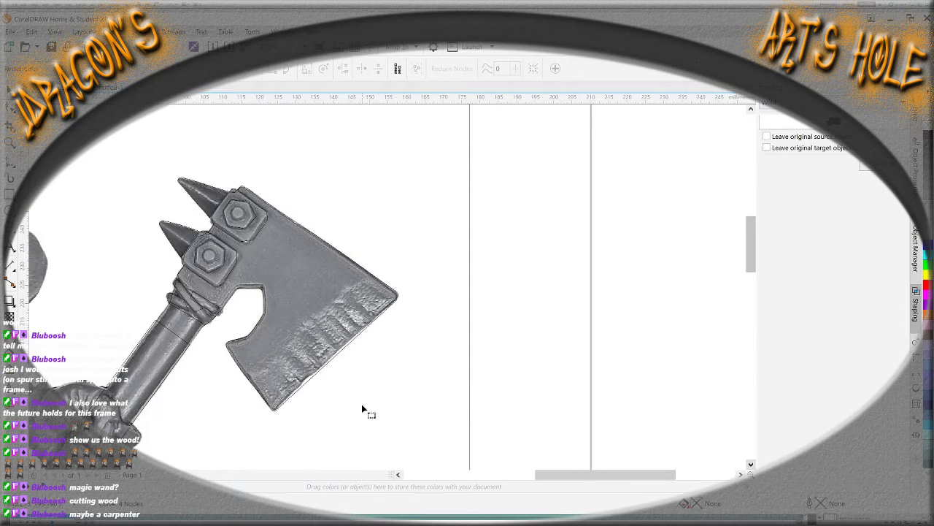
pyautogui.scroll(2, 321, 367)
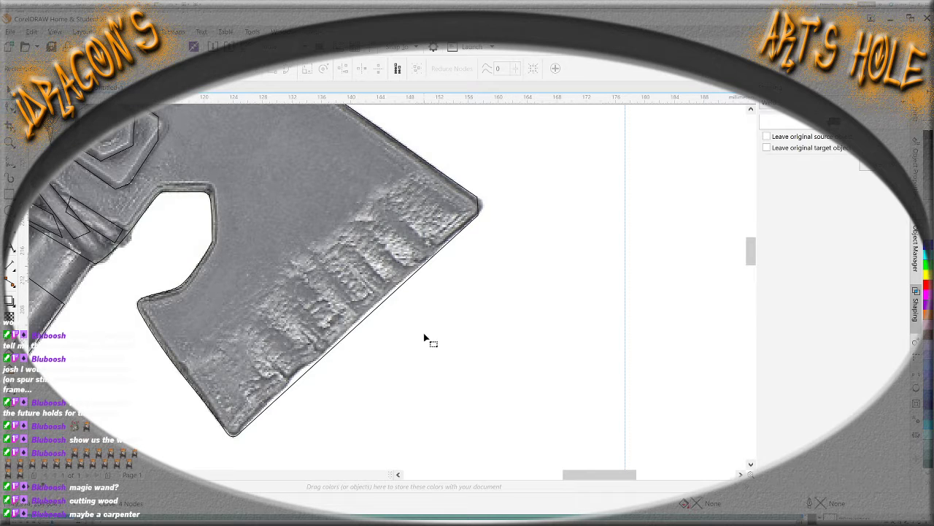
pyautogui.click(401, 291)
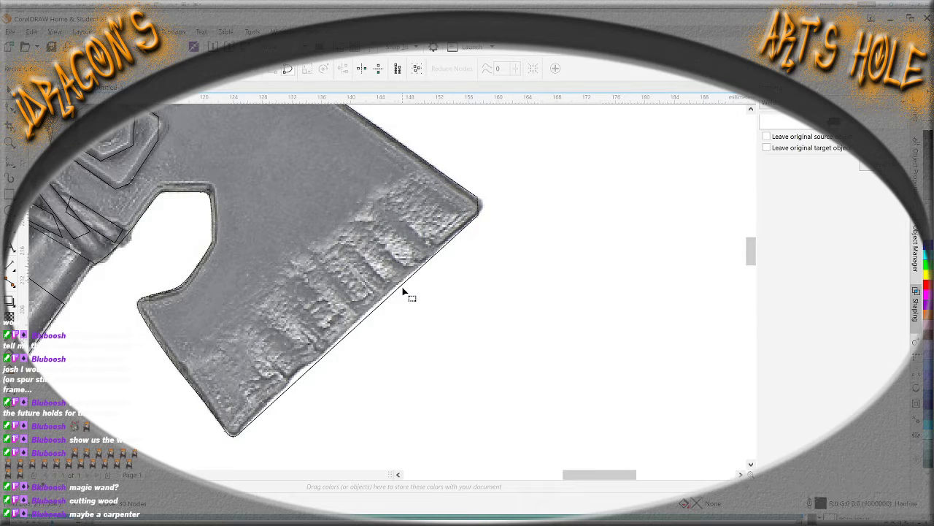
pyautogui.click(436, 257)
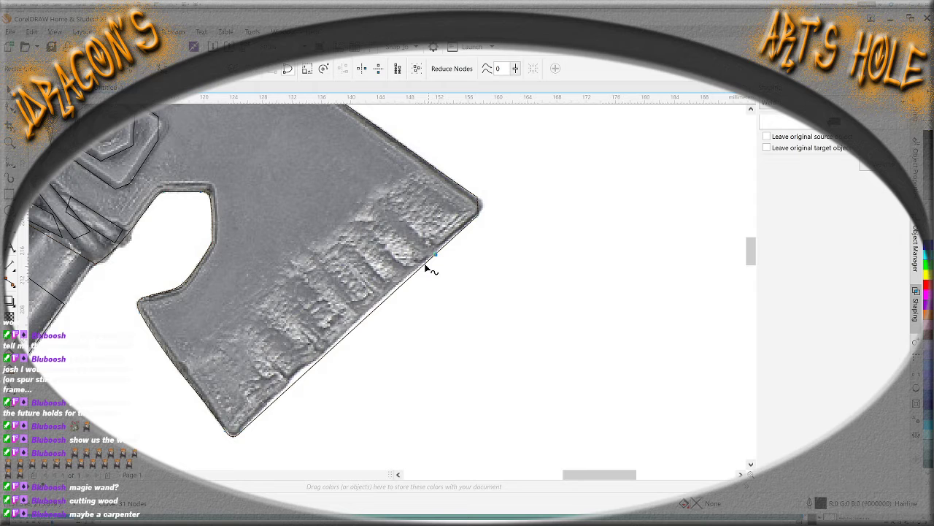
pyautogui.click(341, 341)
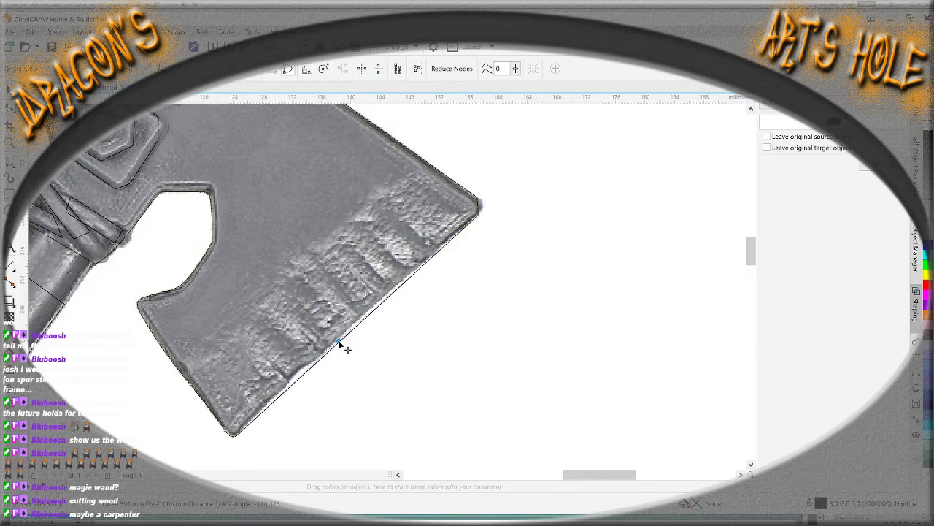
pyautogui.click(318, 359)
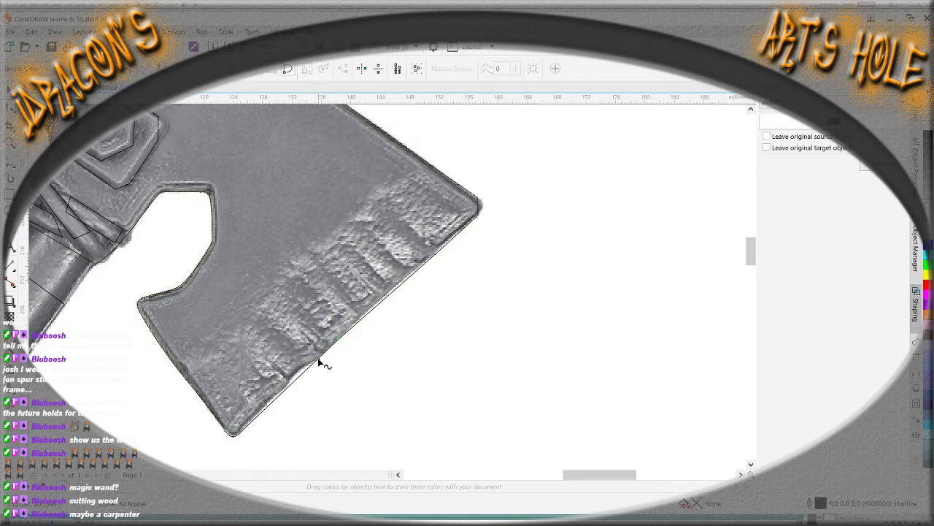
pyautogui.click(282, 392)
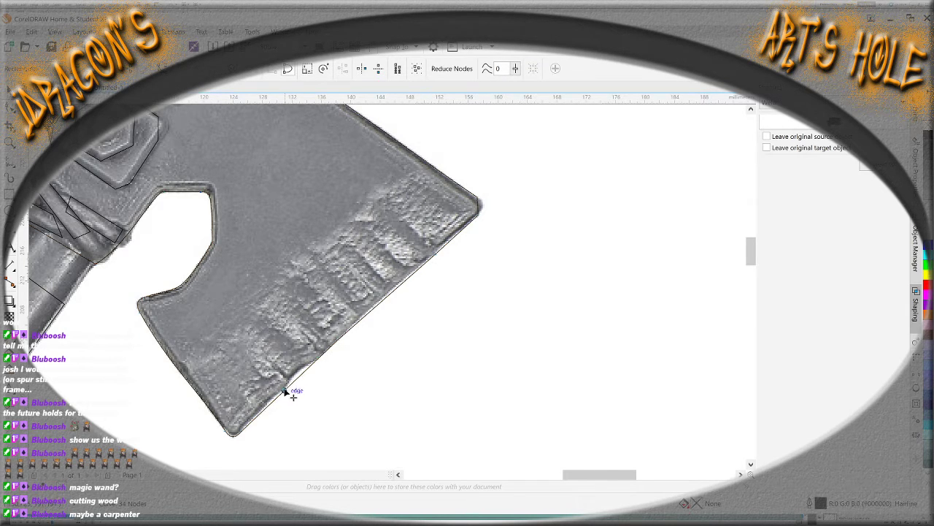
pyautogui.click(289, 384)
# Curve the cutting-edge segment nearest the blade's upper corner, adjusting its handles to follow the bitmap
pyautogui.scroll(1, 277, 412)
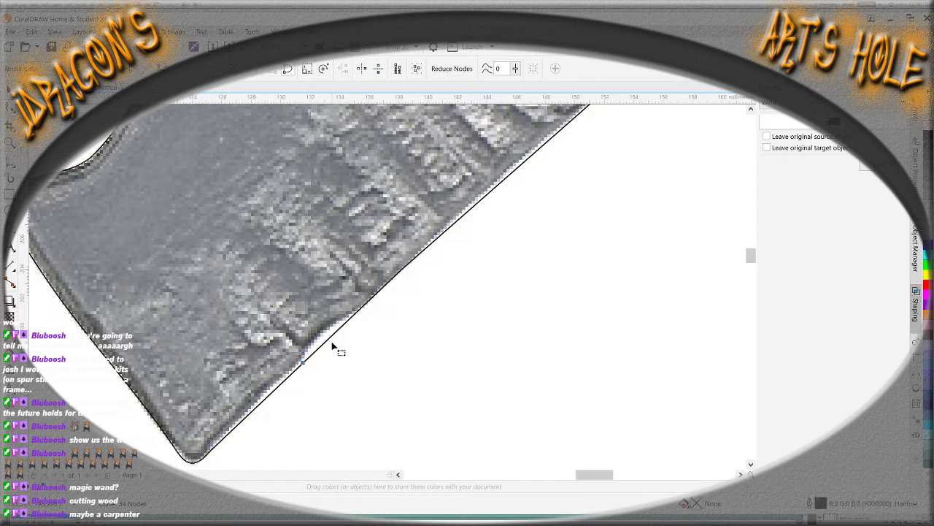
pyautogui.scroll(-1, 365, 319)
pyautogui.scroll(2, 516, 172)
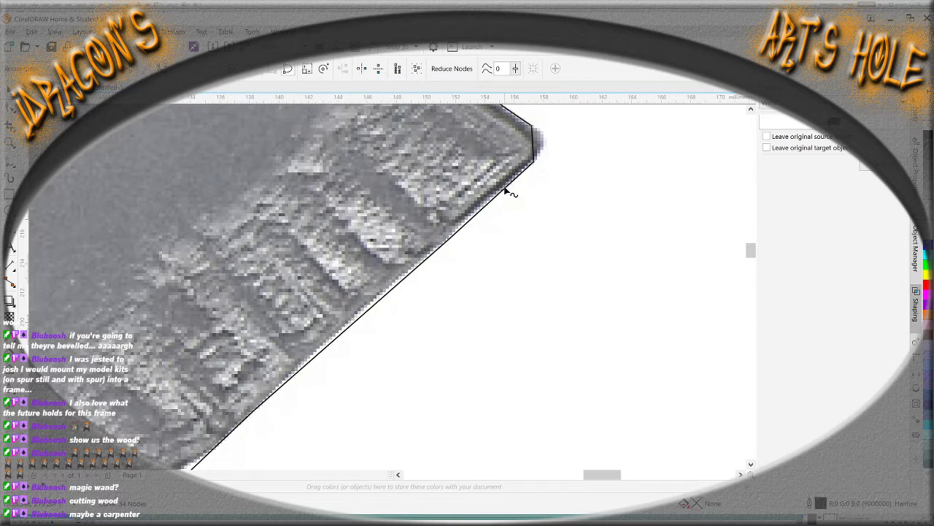
pyautogui.click(505, 189)
pyautogui.click(480, 213)
pyautogui.moveTo(475, 217); pyautogui.dragTo(506, 189)
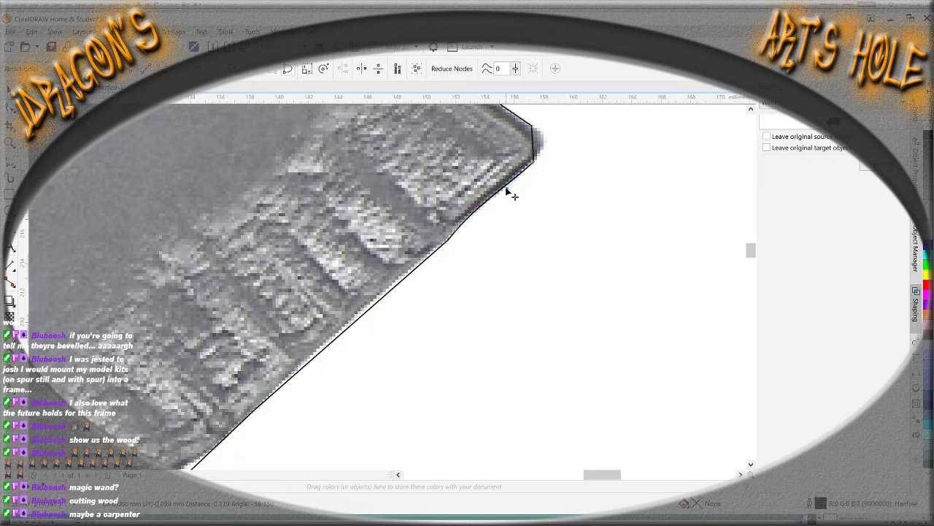
# Convert the short segment across the blade's upper corner to a curve and bow it outward to round the corner
pyautogui.click(523, 152)
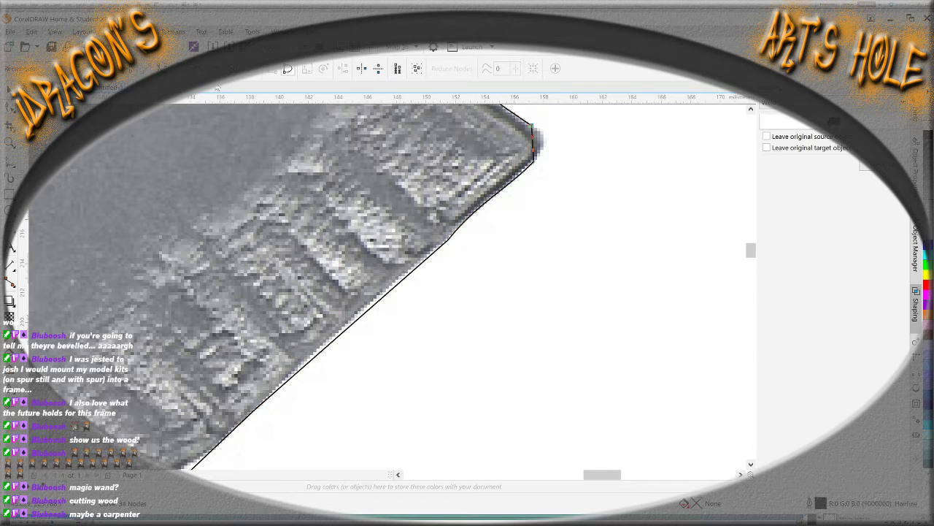
pyautogui.click(529, 149)
pyautogui.moveTo(534, 150)
pyautogui.mouseDown()
pyautogui.moveTo(546, 151)
pyautogui.moveTo(547, 134)
pyautogui.moveTo(552, 144)
pyautogui.mouseUp()
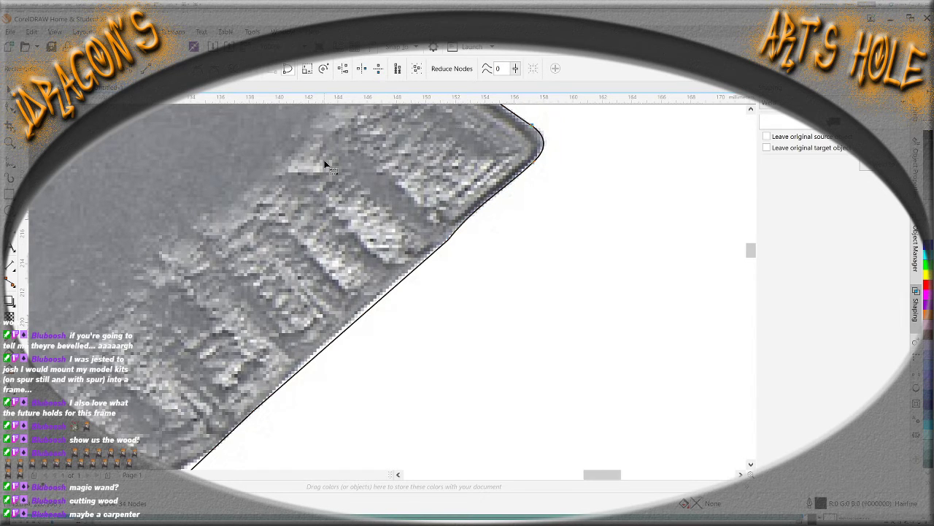
# Curve the middle segments of the cutting edge, adjusting their handles to follow the worn edge in the bitmap
pyautogui.click(393, 292)
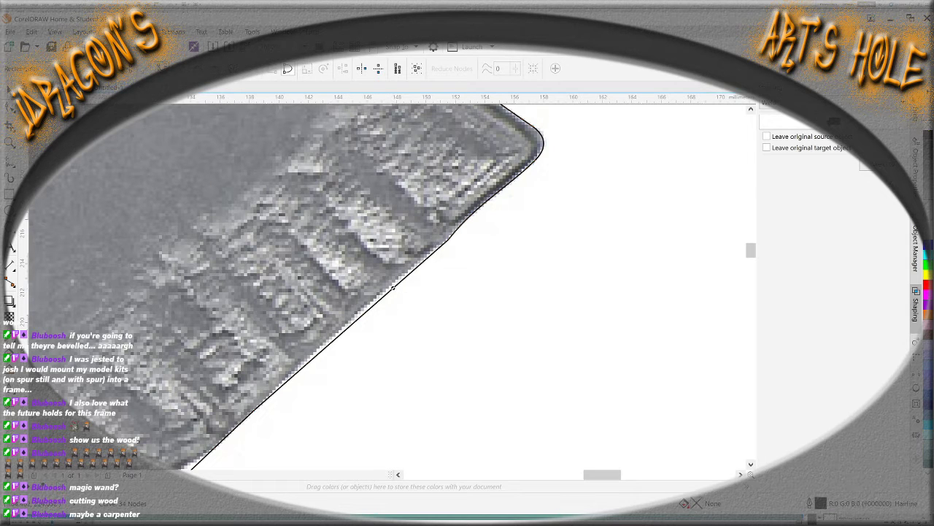
pyautogui.click(393, 289)
pyautogui.moveTo(387, 299); pyautogui.dragTo(440, 254)
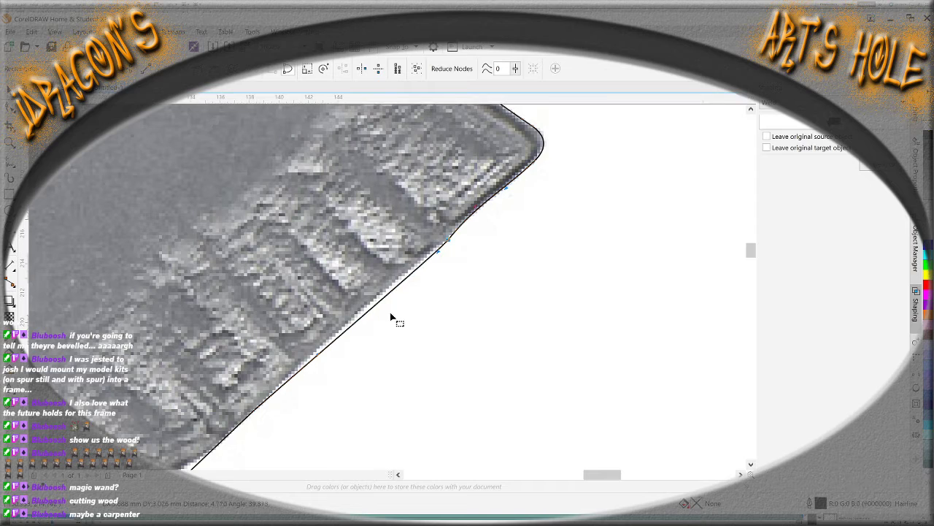
pyautogui.moveTo(319, 356); pyautogui.dragTo(388, 297)
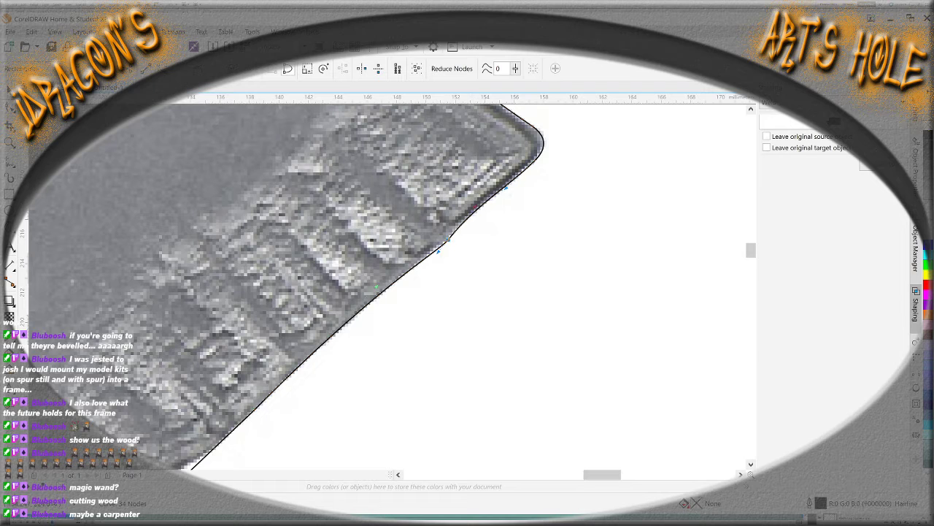
pyautogui.scroll(-2, 292, 380)
pyautogui.scroll(2, 250, 428)
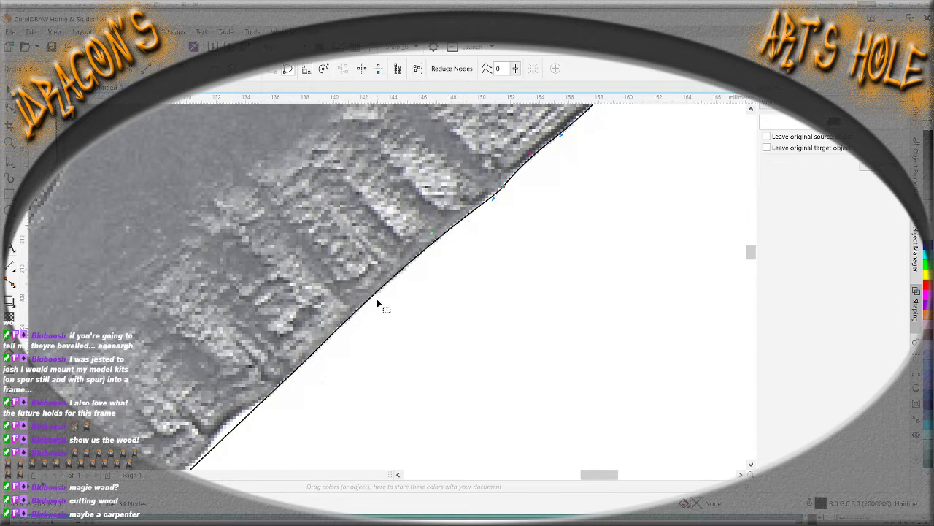
pyautogui.click(290, 373)
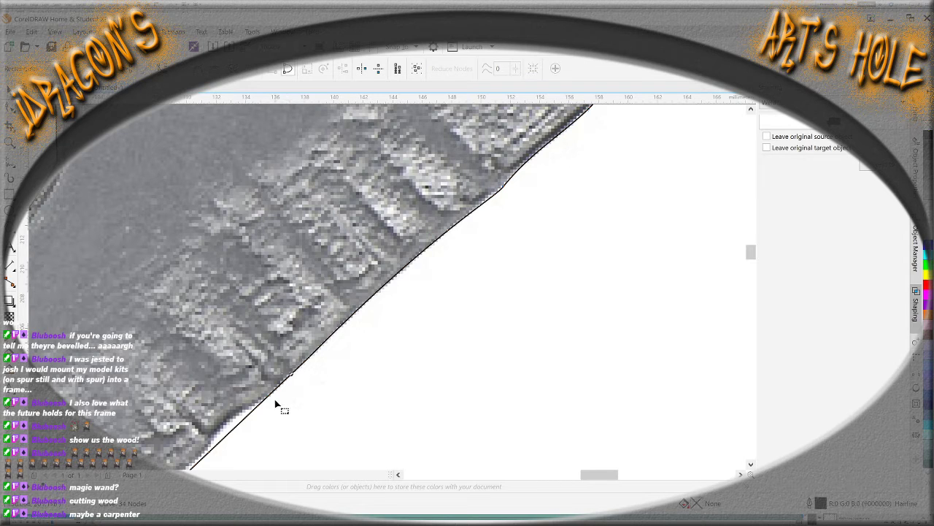
pyautogui.hotkey('ctrl', 'a')
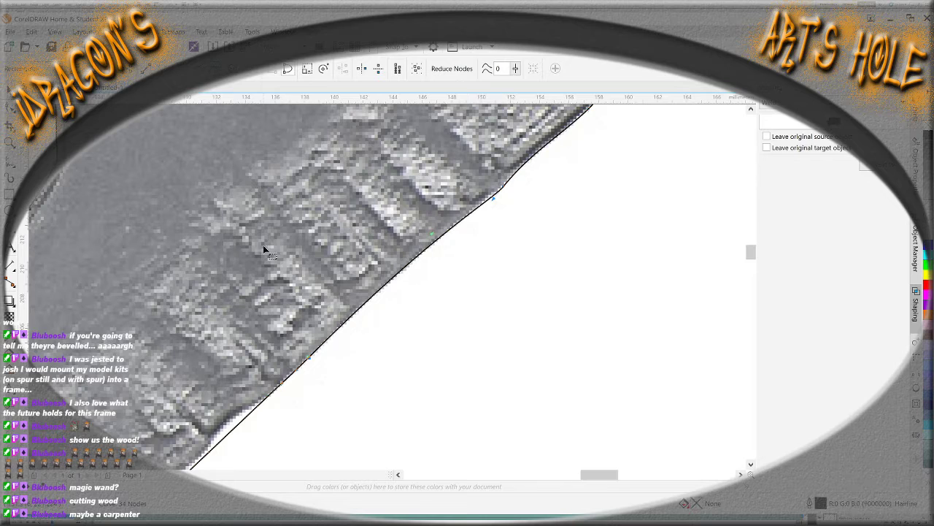
# Shape the outline around the chip near the cutting edge's lower end and add a curved node between it and the lower corner
pyautogui.scroll(-4, 371, 302)
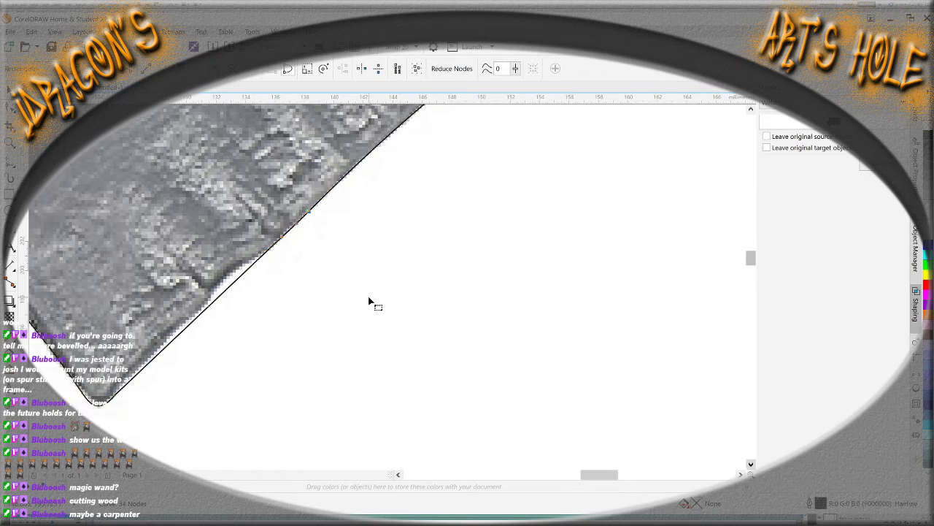
pyautogui.click(243, 277)
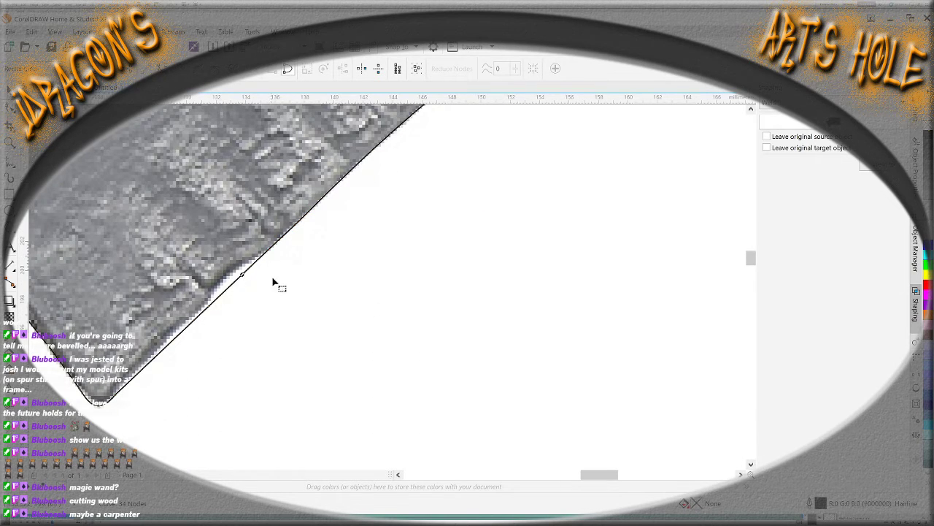
pyautogui.click(264, 257)
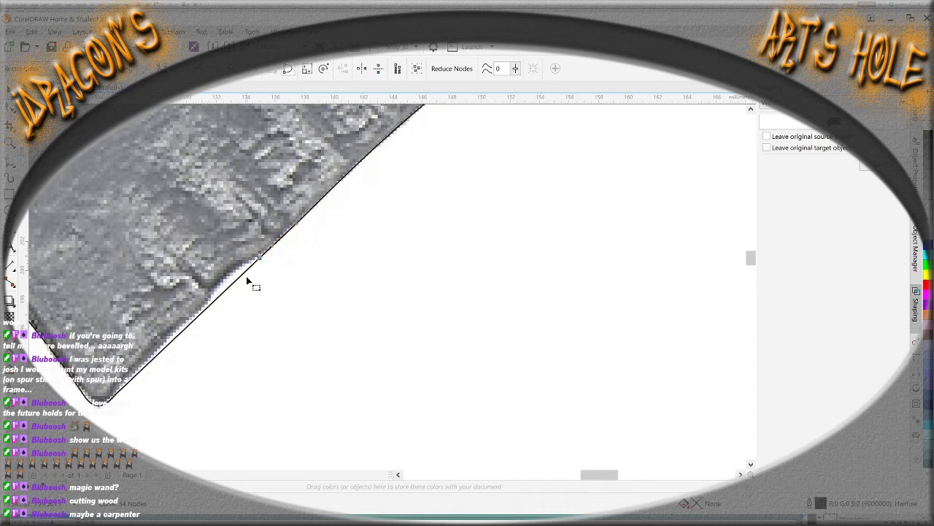
pyautogui.click(244, 279)
pyautogui.click(241, 275)
pyautogui.moveTo(236, 282); pyautogui.dragTo(270, 273)
pyautogui.click(194, 283)
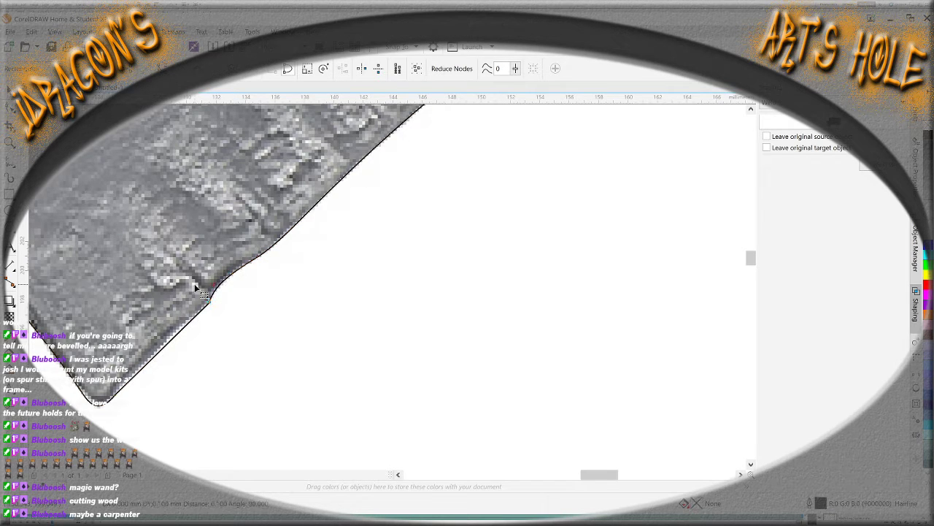
pyautogui.doubleClick(167, 345)
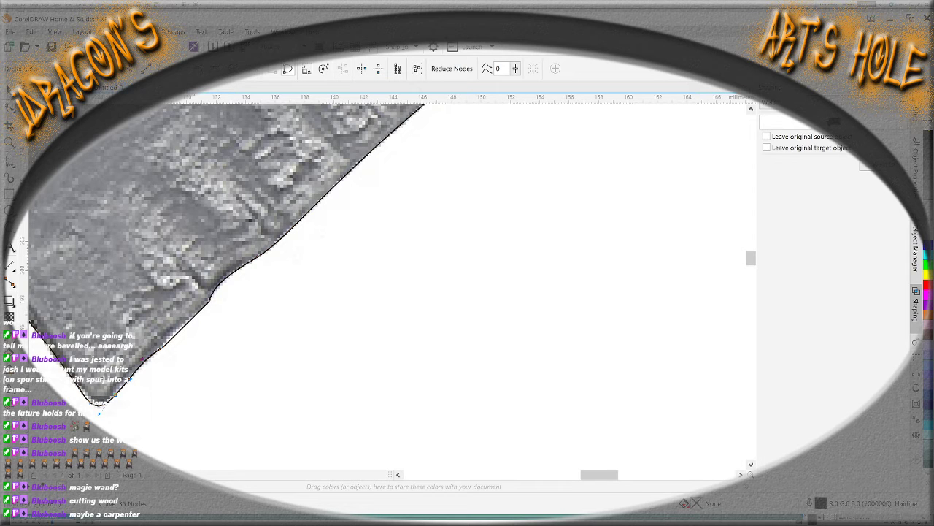
# Add a node on the cutting edge between the chip and the lower corner and curve the segment to follow the bitmap
pyautogui.click(182, 334)
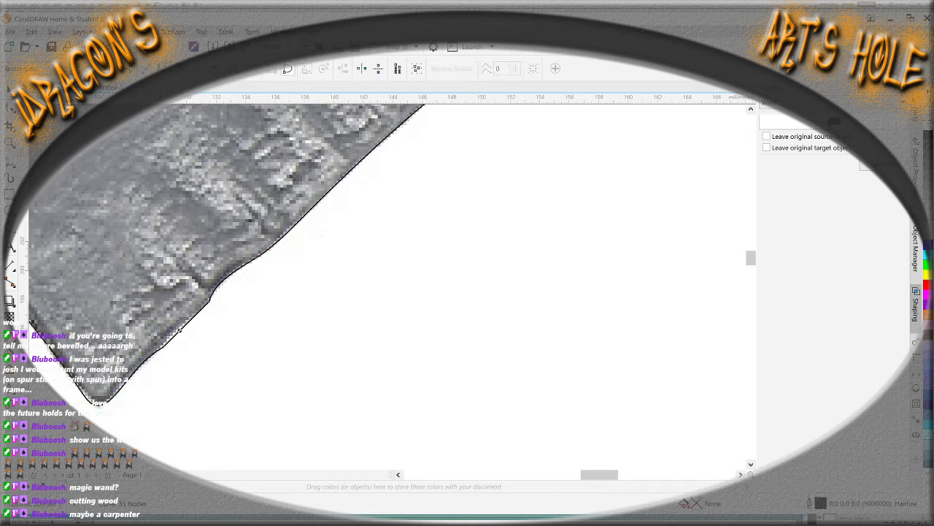
pyautogui.moveTo(178, 332)
pyautogui.mouseDown()
pyautogui.moveTo(182, 350)
pyautogui.moveTo(211, 309)
pyautogui.moveTo(182, 336)
pyautogui.moveTo(144, 340)
pyautogui.mouseUp()
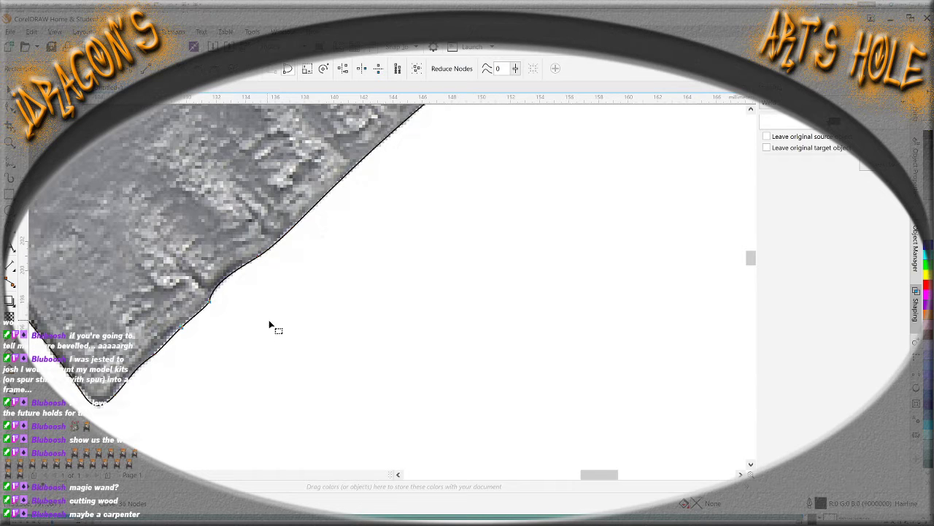
pyautogui.scroll(-3, 274, 321)
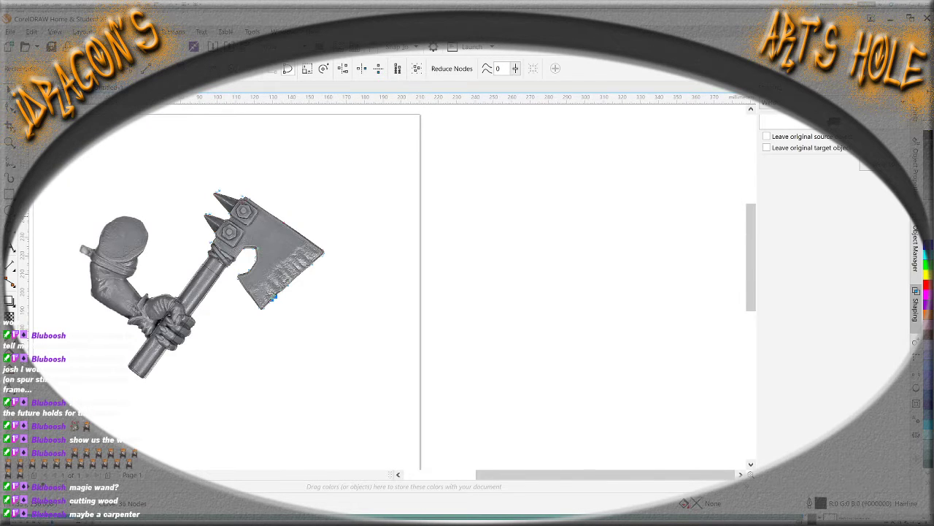
# Delete the reference bitmap to check the traced outlines on their own, and undo the deletion
pyautogui.press('space')
pyautogui.click(150, 202)
pyautogui.press('Delete')
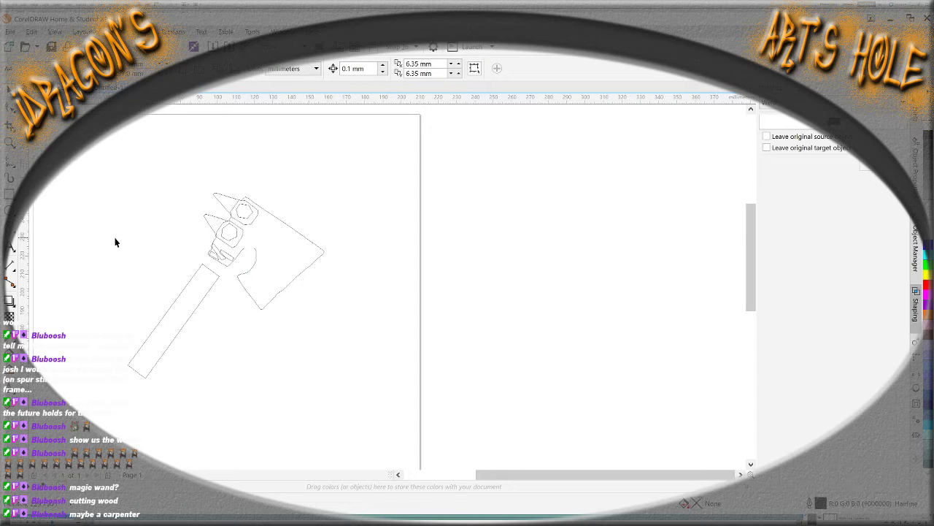
pyautogui.hotkey('ctrl', 'z')
# Extend the handle outline's upper end by moving its two corner nodes to the lower edge of the axe head's binding
pyautogui.scroll(2, 170, 328)
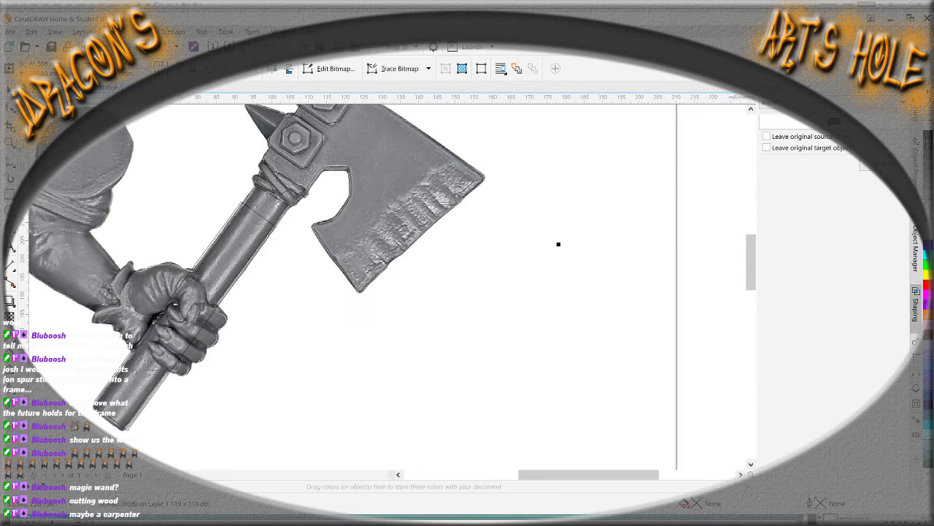
pyautogui.press('F10')
pyautogui.scroll(4, 246, 200)
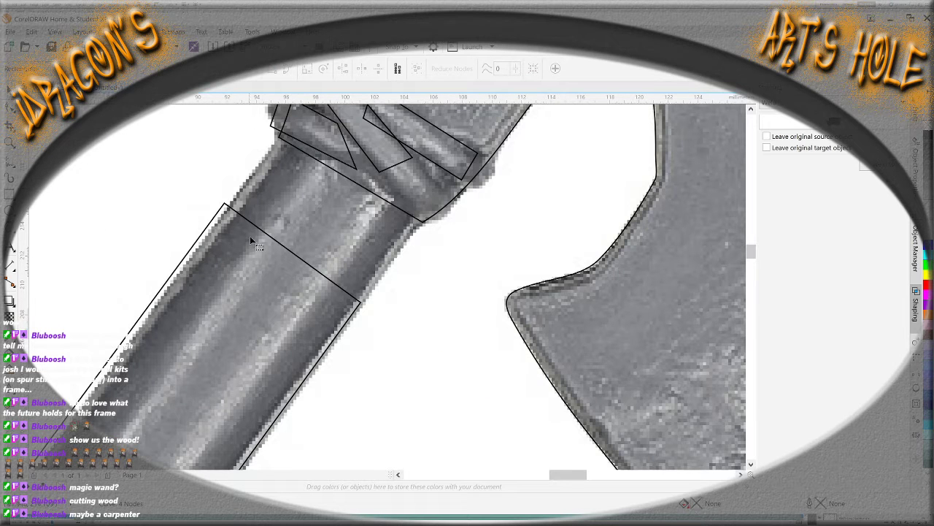
pyautogui.click(226, 206)
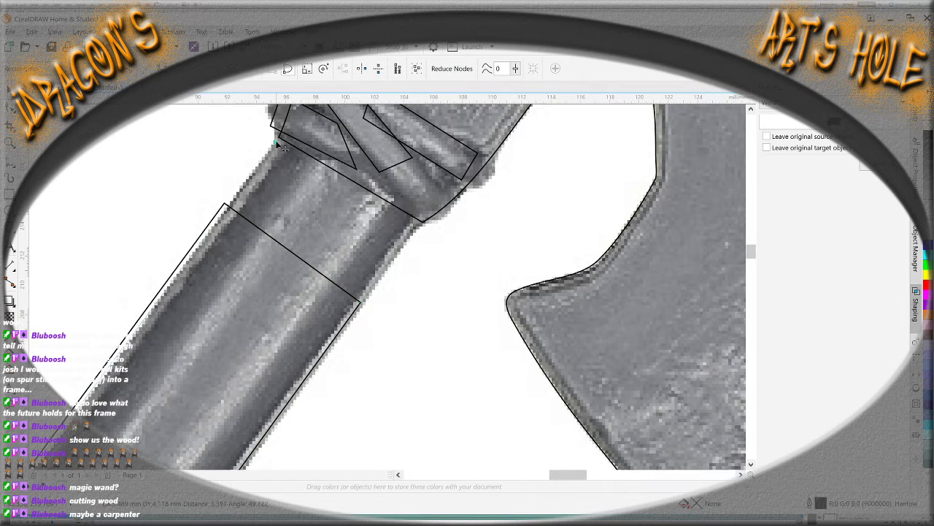
pyautogui.moveTo(281, 136); pyautogui.dragTo(280, 137)
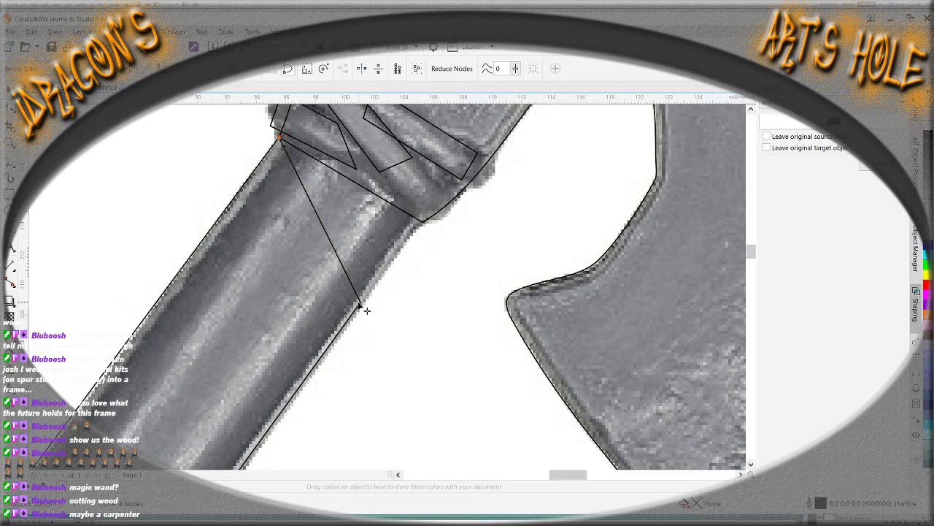
pyautogui.moveTo(363, 303); pyautogui.dragTo(423, 223)
# Fit the handle outline's lower end to the bitmap by moving its corner nodes and adding nodes that cut off both corners
pyautogui.scroll(-4, 387, 318)
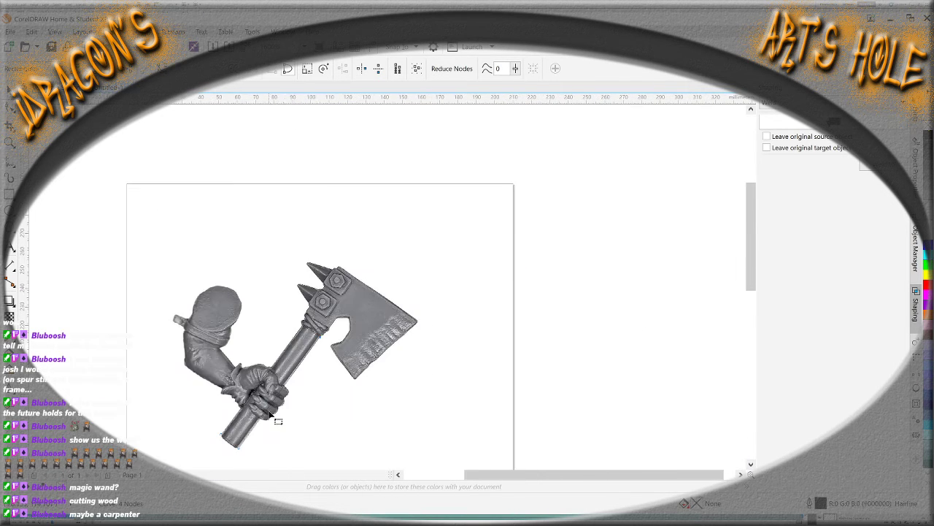
pyautogui.scroll(2, 256, 438)
pyautogui.scroll(2, 256, 438)
pyautogui.scroll(-2, 400, 438)
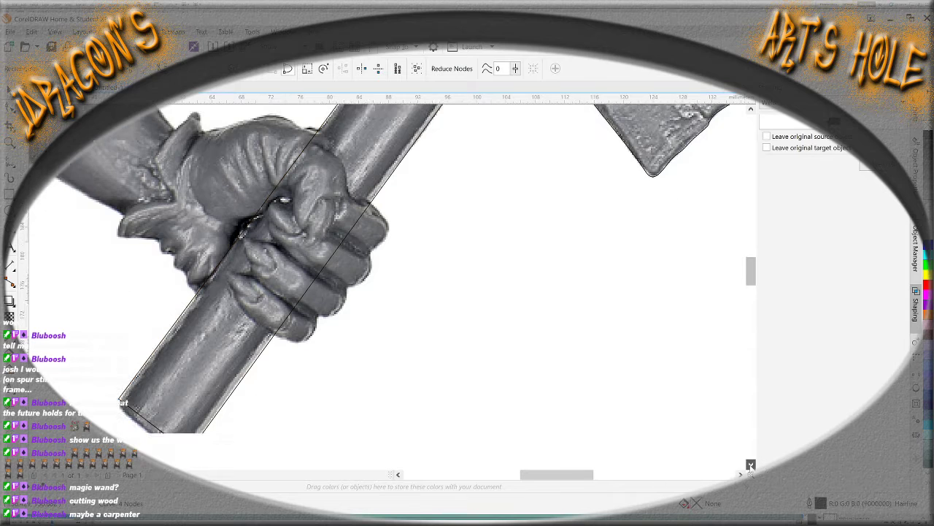
pyautogui.scroll(2, 119, 394)
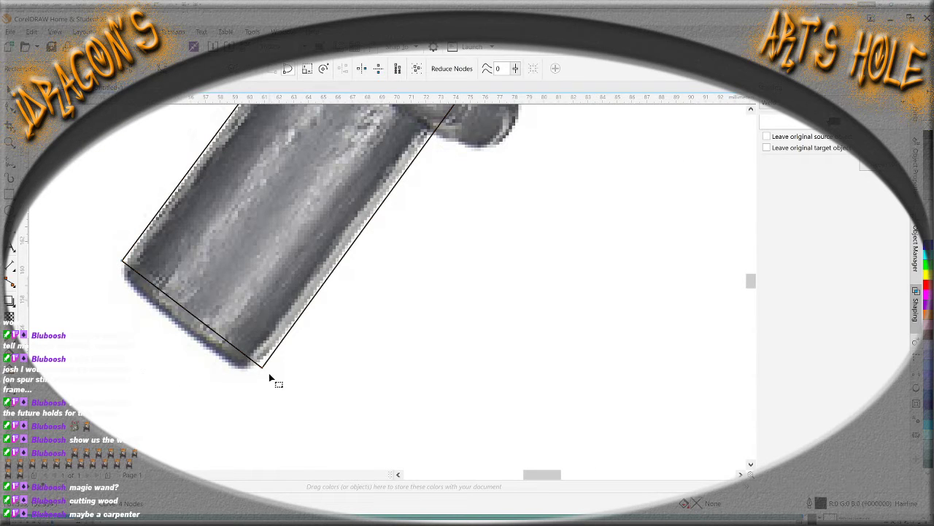
pyautogui.moveTo(262, 367); pyautogui.dragTo(254, 361)
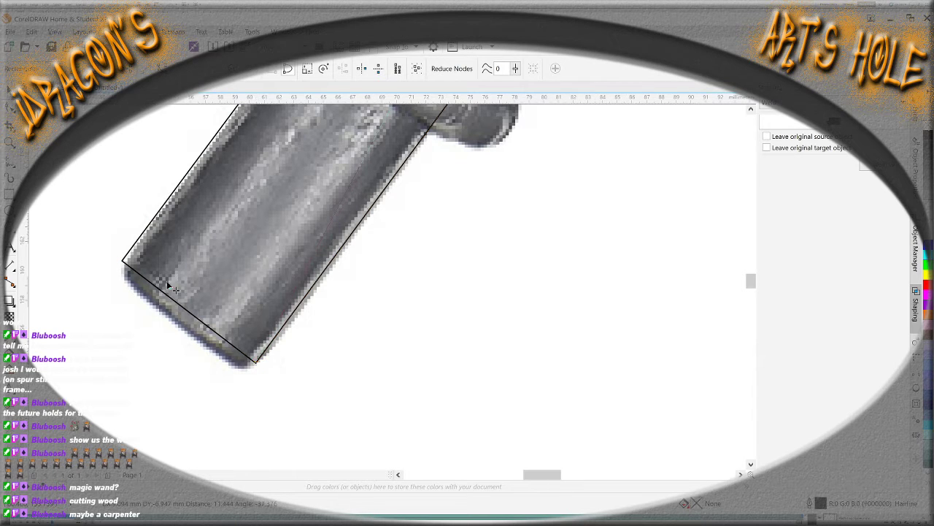
pyautogui.moveTo(124, 261)
pyautogui.mouseDown()
pyautogui.moveTo(137, 273)
pyautogui.moveTo(127, 285)
pyautogui.mouseUp()
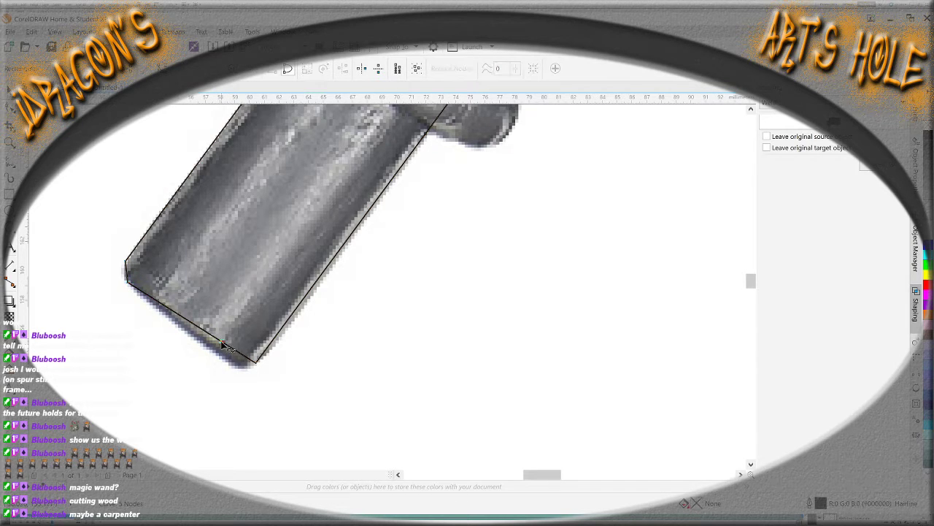
pyautogui.moveTo(227, 359)
pyautogui.mouseDown()
pyautogui.moveTo(235, 371)
pyautogui.moveTo(233, 363)
pyautogui.mouseUp()
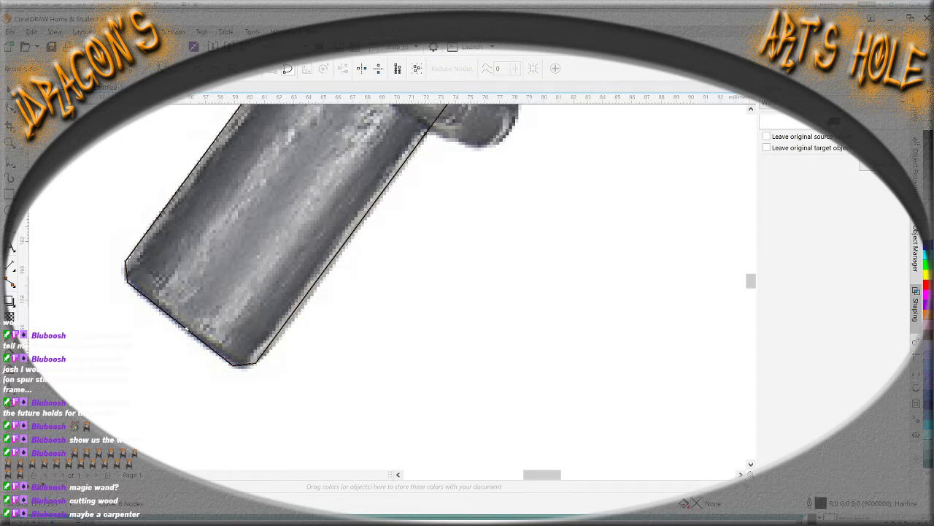
# Curve the handle's bottom edge and bow the short segments at both lower corners outward to round them
pyautogui.moveTo(184, 330); pyautogui.dragTo(187, 336)
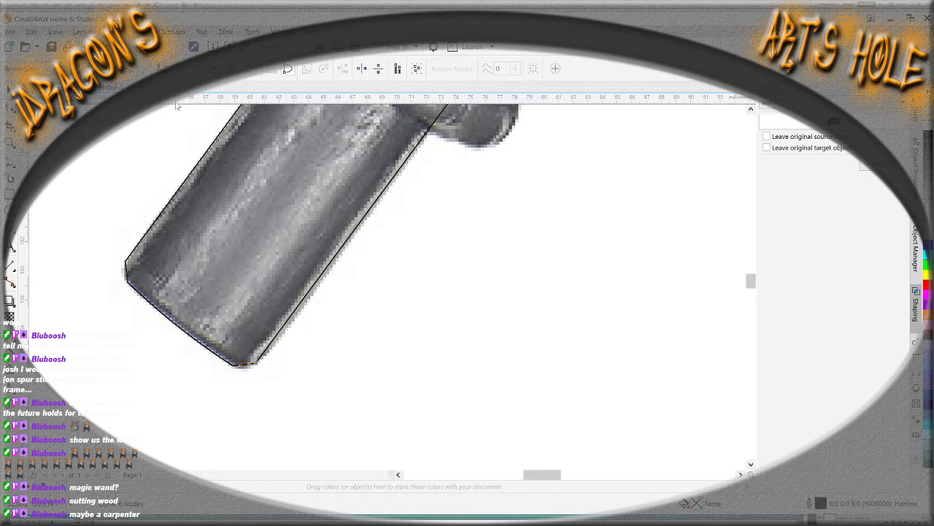
pyautogui.click(245, 371)
pyautogui.moveTo(246, 368); pyautogui.dragTo(246, 374)
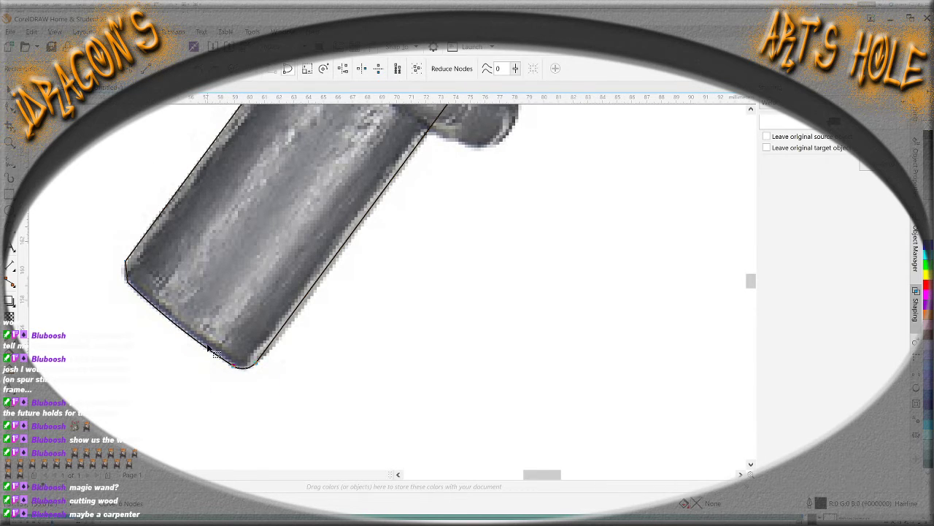
pyautogui.click(131, 275)
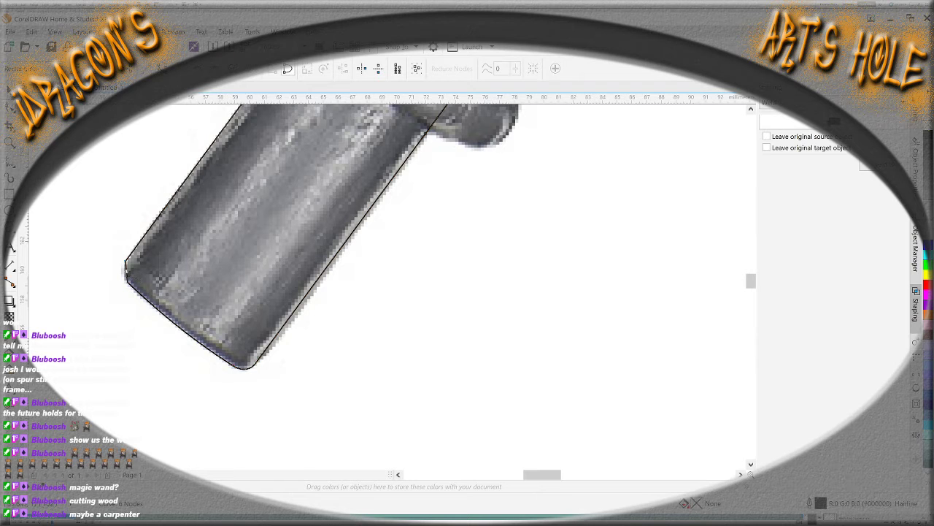
pyautogui.click(133, 271)
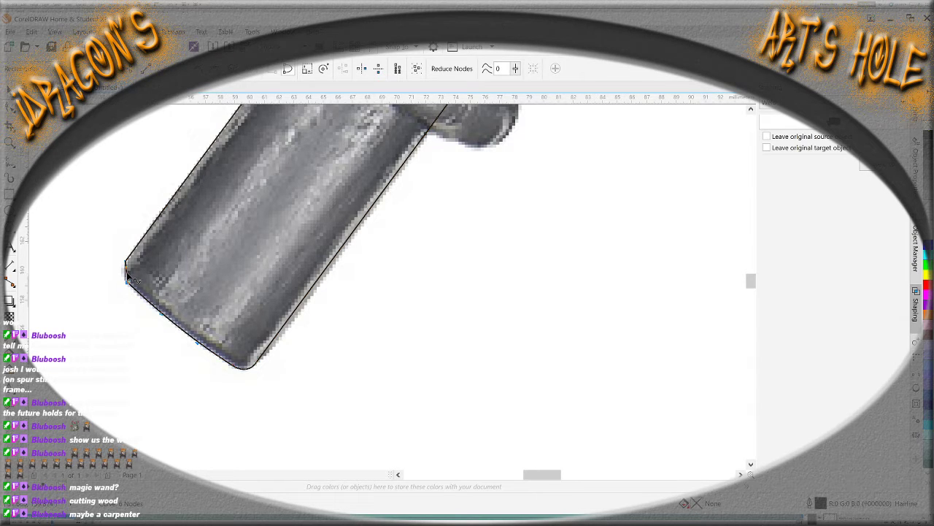
pyautogui.moveTo(127, 276); pyautogui.dragTo(122, 299)
# Convert the handle's two long sides to curves and adjust their handles to follow the edges in the bitmap
pyautogui.scroll(-5, 245, 295)
pyautogui.scroll(2, 410, 128)
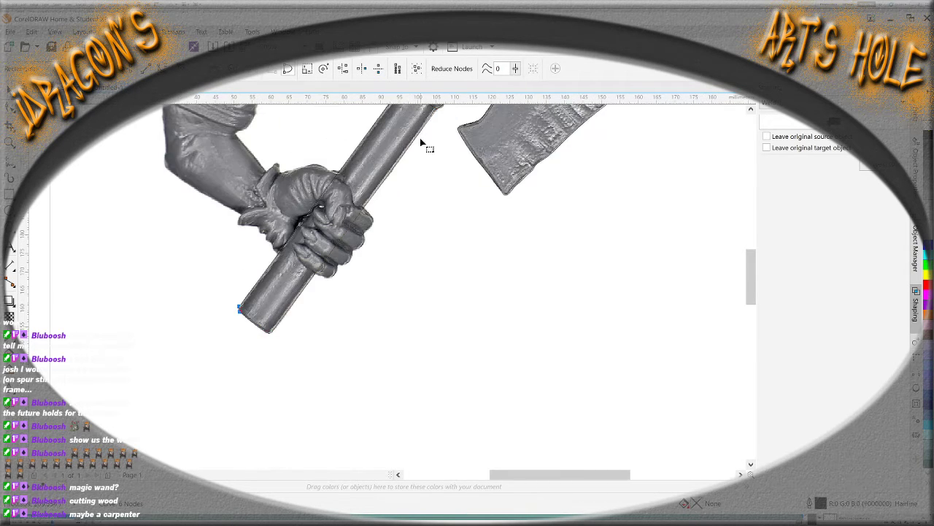
pyautogui.scroll(1, 372, 185)
pyautogui.scroll(-1, 375, 228)
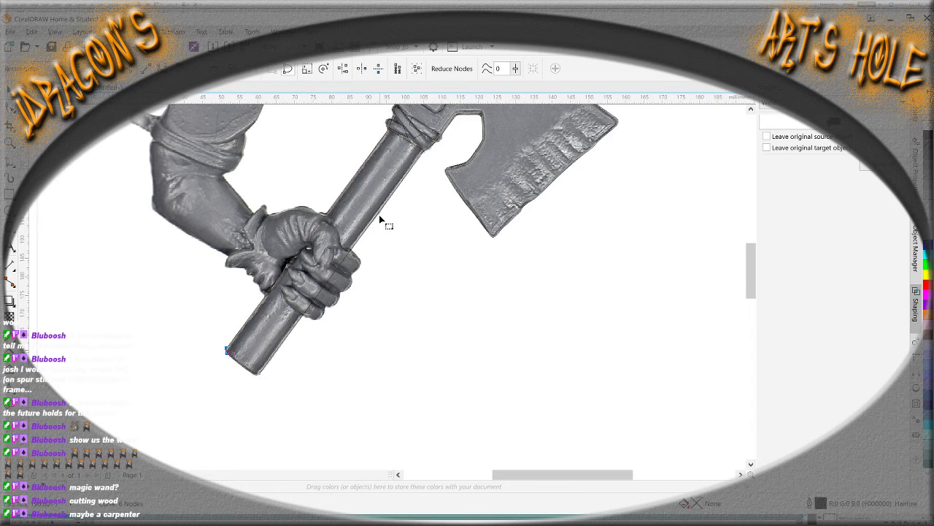
pyautogui.click(380, 218)
pyautogui.click(383, 221)
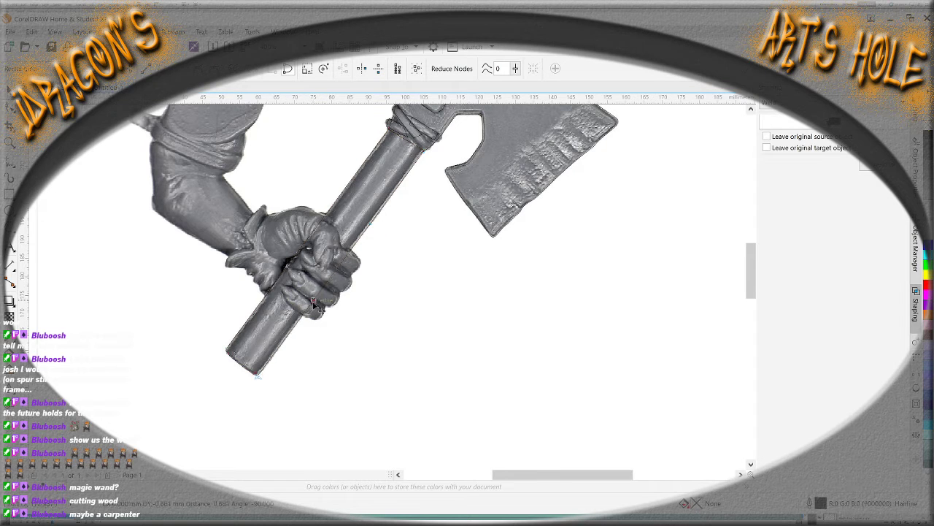
pyautogui.click(307, 248)
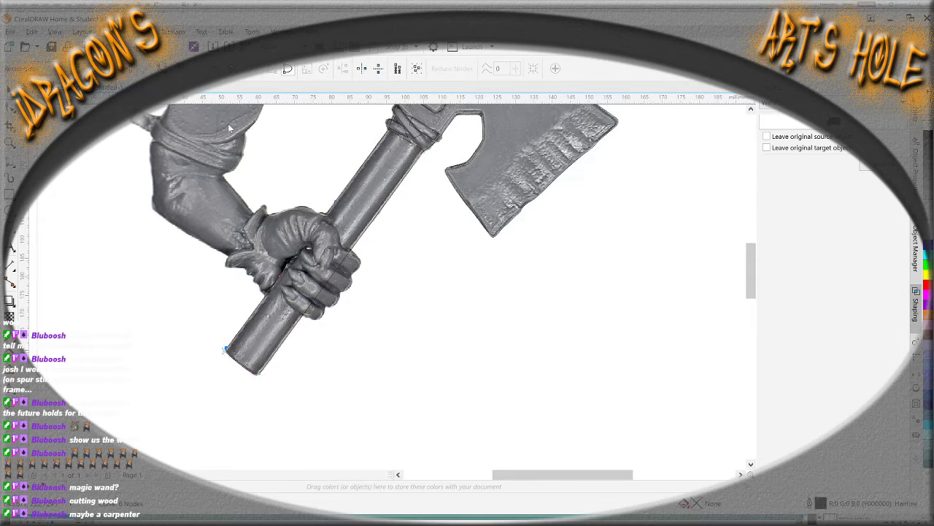
pyautogui.click(337, 200)
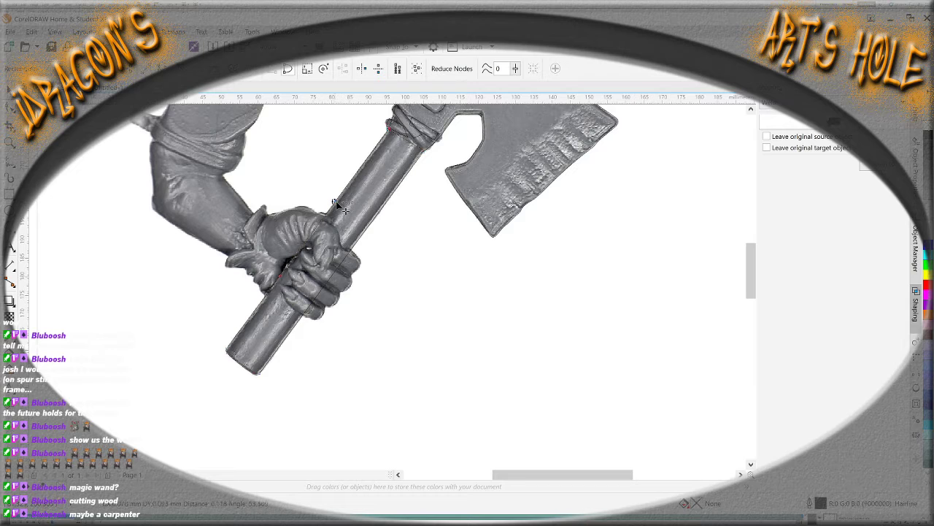
pyautogui.click(277, 287)
pyautogui.scroll(-3, 224, 350)
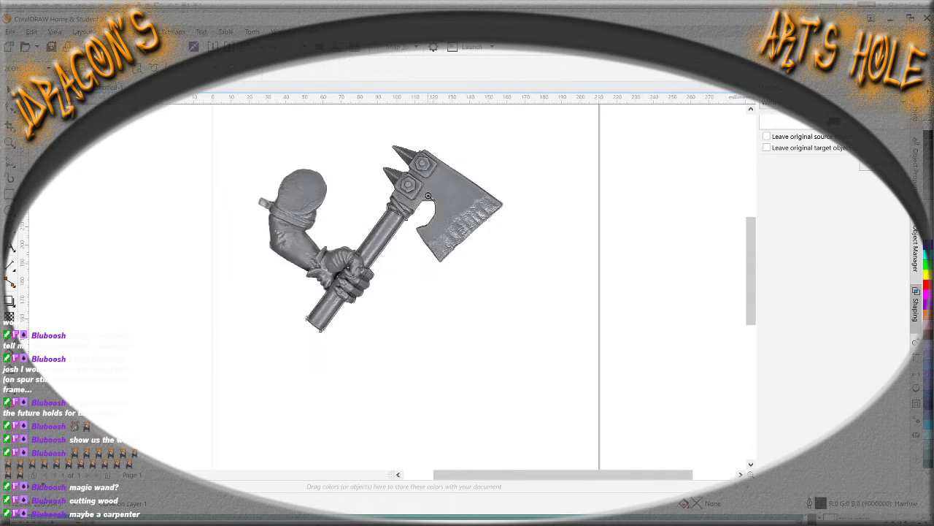
# Lengthen the middle and upper binding strips by moving their end nodes to where the straps end in the bitmap
pyautogui.scroll(5, 434, 190)
pyautogui.scroll(2, 334, 335)
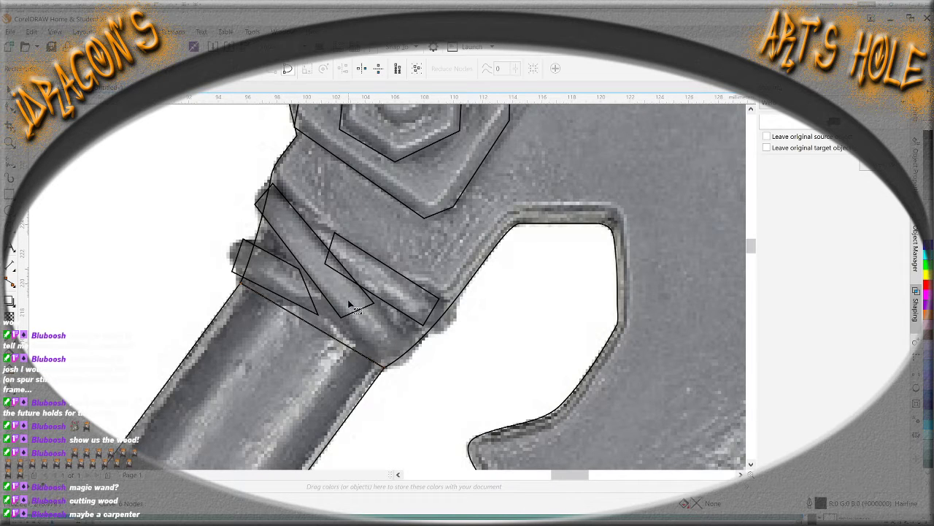
pyautogui.moveTo(373, 305); pyautogui.dragTo(454, 309)
pyautogui.click(398, 310)
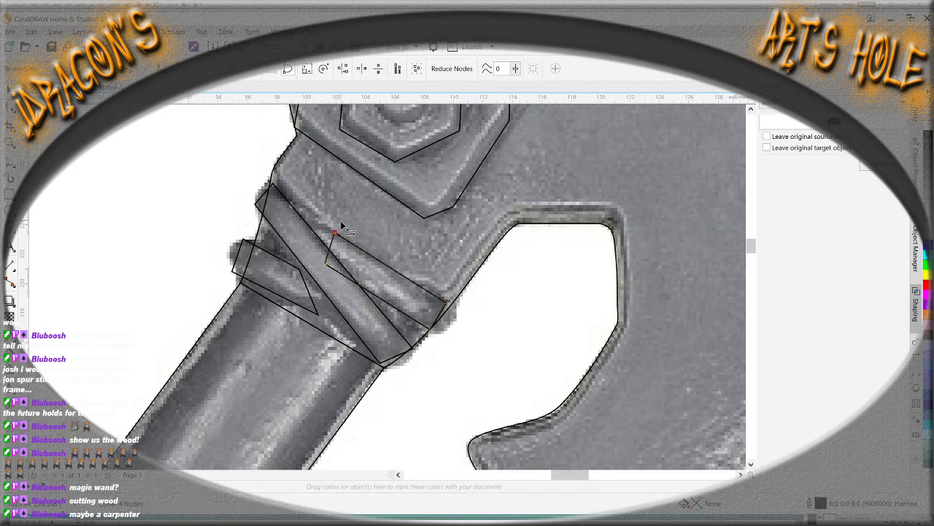
pyautogui.moveTo(332, 236); pyautogui.dragTo(321, 230)
pyautogui.moveTo(308, 224); pyautogui.dragTo(302, 219)
# Extend the inner end of the lowest binding strip toward the handle's upper corner, moving its two end nodes
pyautogui.click(318, 314)
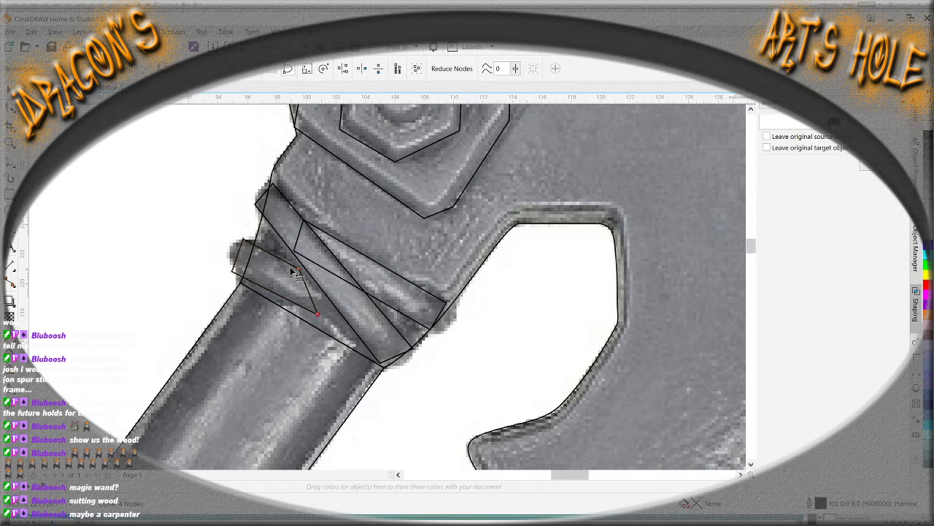
pyautogui.click(366, 340)
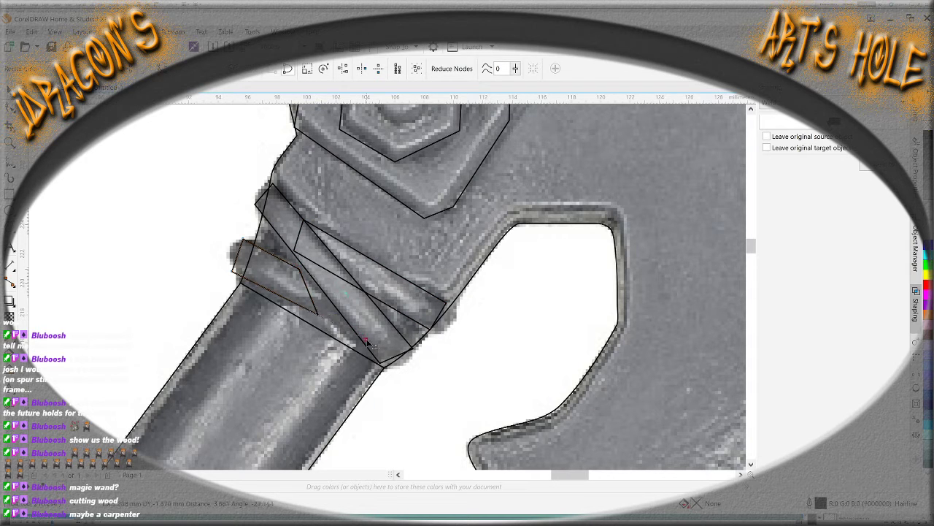
pyautogui.moveTo(372, 344); pyautogui.dragTo(367, 340)
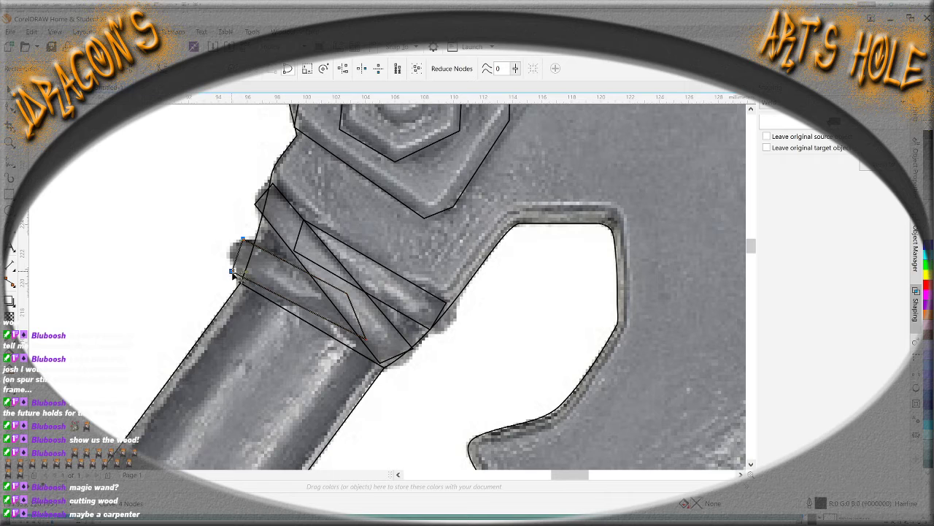
# Align the middle binding strip's lower end with the handle corner and head outline, and bow its end segment outward along the strap
pyautogui.scroll(2, 285, 332)
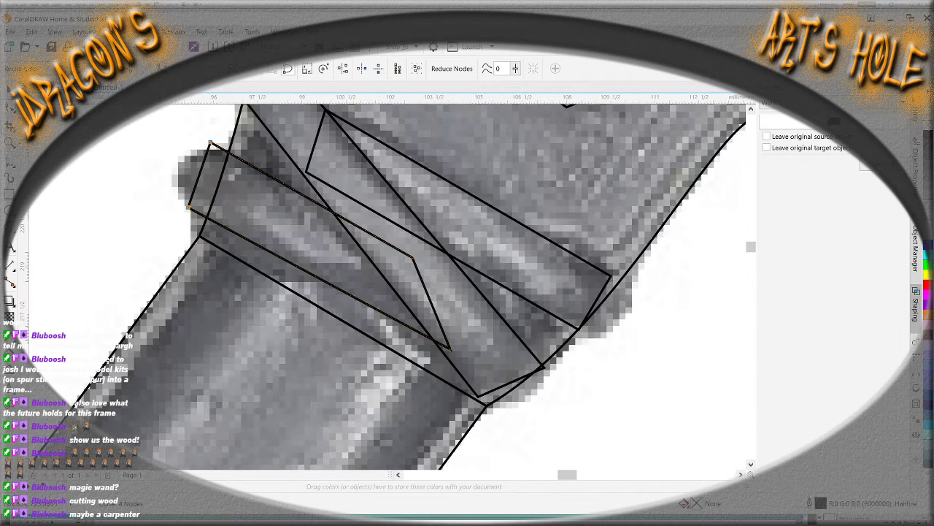
pyautogui.click(483, 395)
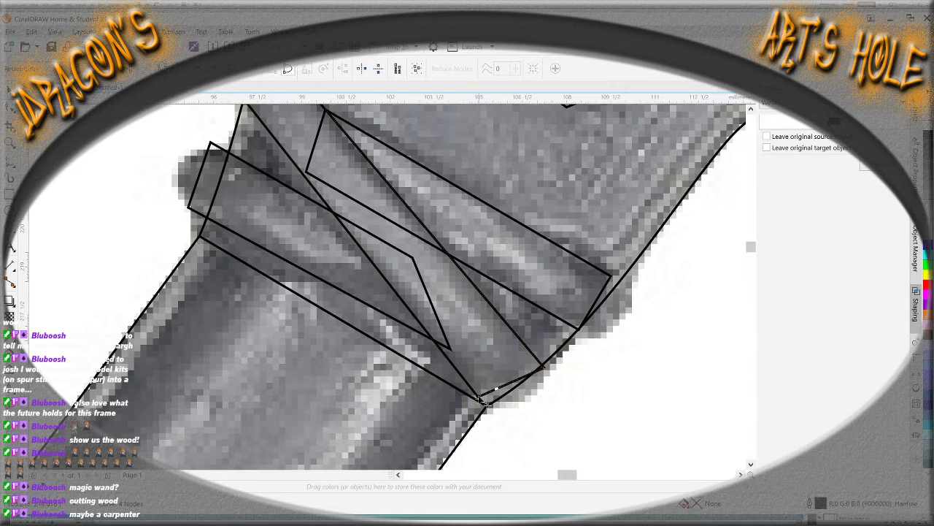
pyautogui.moveTo(484, 405)
pyautogui.mouseDown()
pyautogui.moveTo(491, 414)
pyautogui.moveTo(484, 402)
pyautogui.mouseUp()
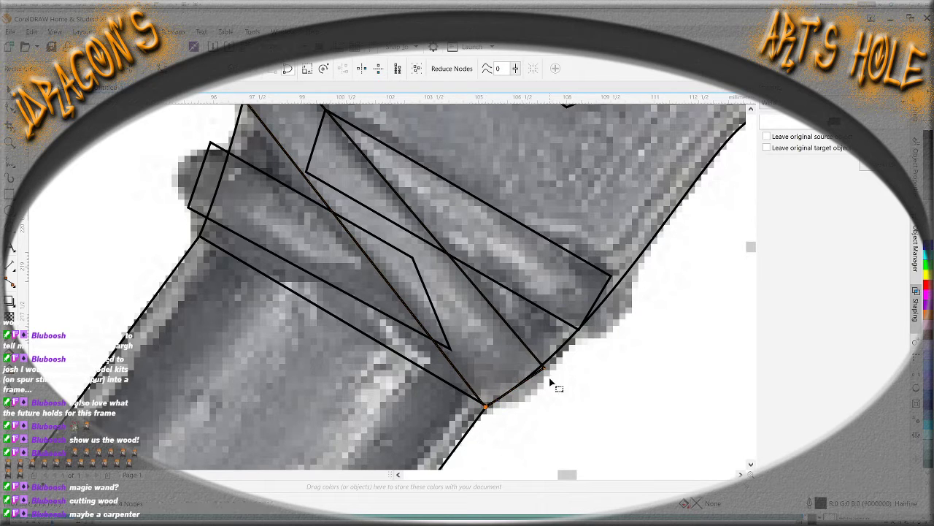
pyautogui.moveTo(541, 367); pyautogui.dragTo(545, 365)
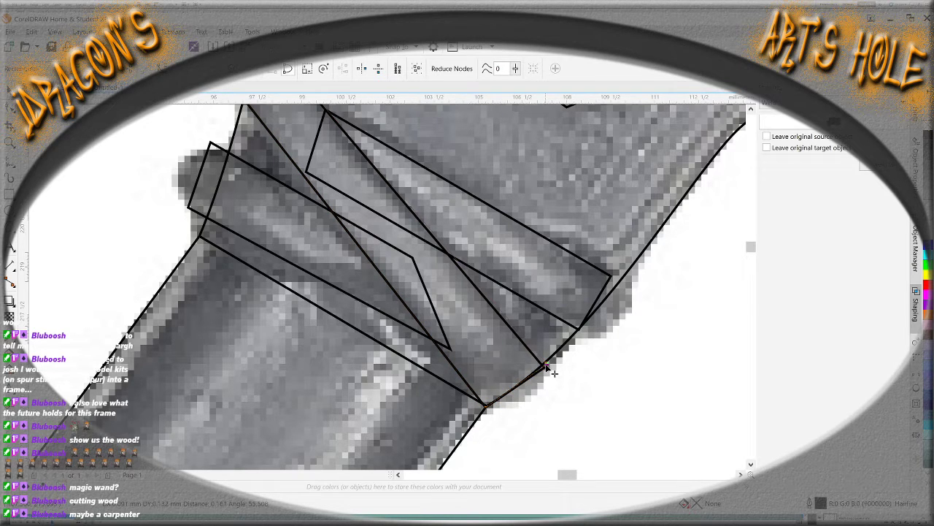
pyautogui.click(515, 386)
pyautogui.hotkey('ctrl', 'a')
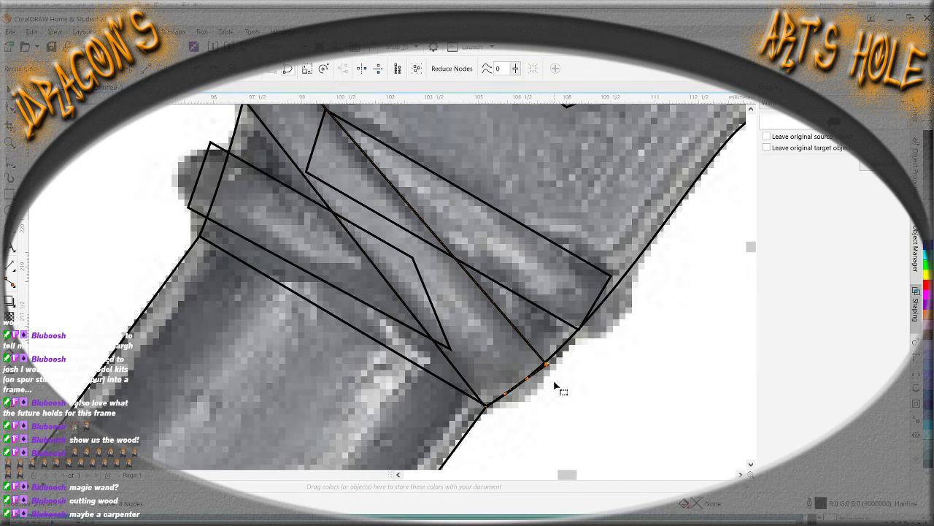
pyautogui.moveTo(549, 388); pyautogui.dragTo(564, 387)
pyautogui.moveTo(493, 418); pyautogui.dragTo(494, 417)
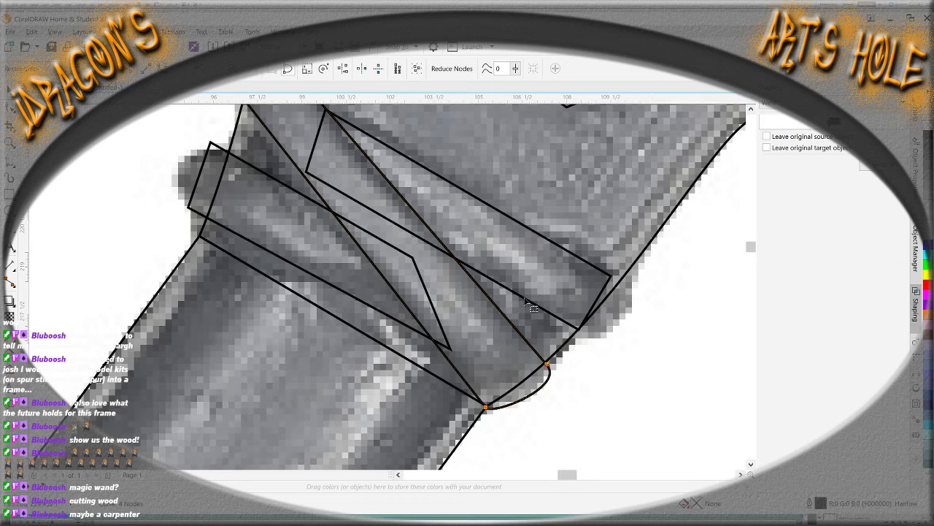
# Convert the middle binding strip's upper long side to a curve and adjust its handles to follow the strap edge in the bitmap
pyautogui.click(512, 324)
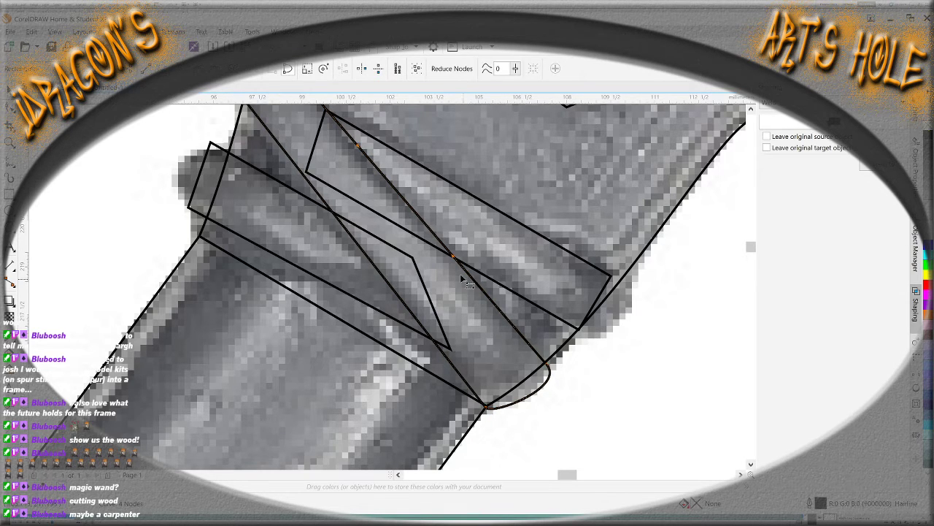
pyautogui.moveTo(456, 260); pyautogui.dragTo(461, 271)
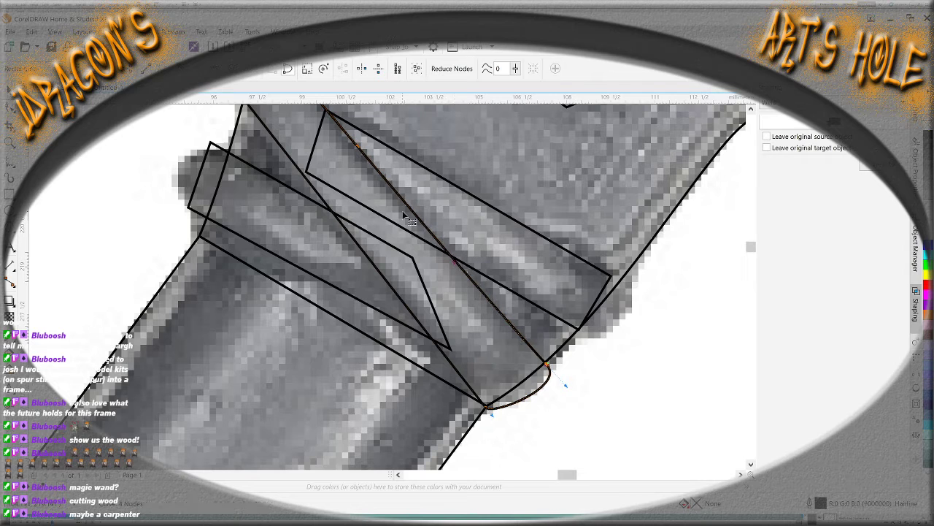
pyautogui.click(751, 109)
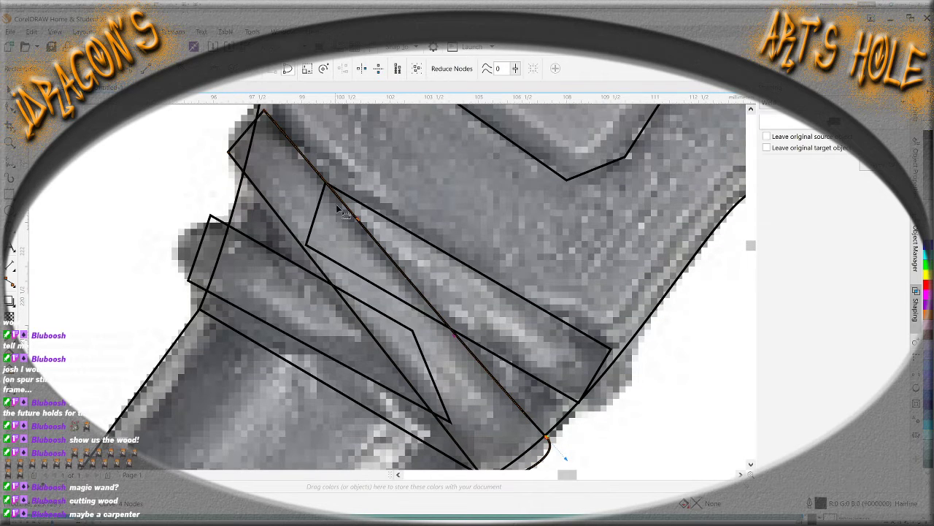
pyautogui.moveTo(368, 224); pyautogui.dragTo(354, 219)
# Convert the middle binding strip's upper end segment to a curve and bow it outward around the rounded strap end
pyautogui.click(750, 110)
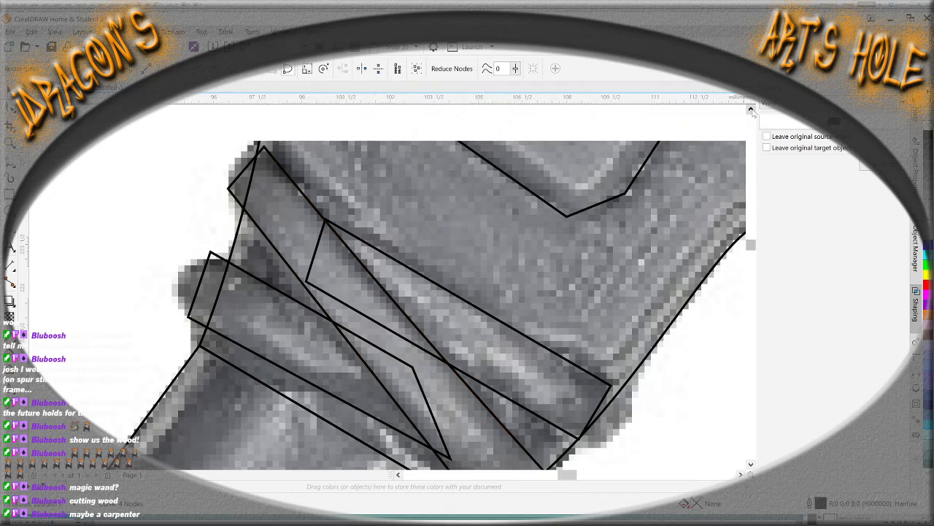
pyautogui.click(165, 114)
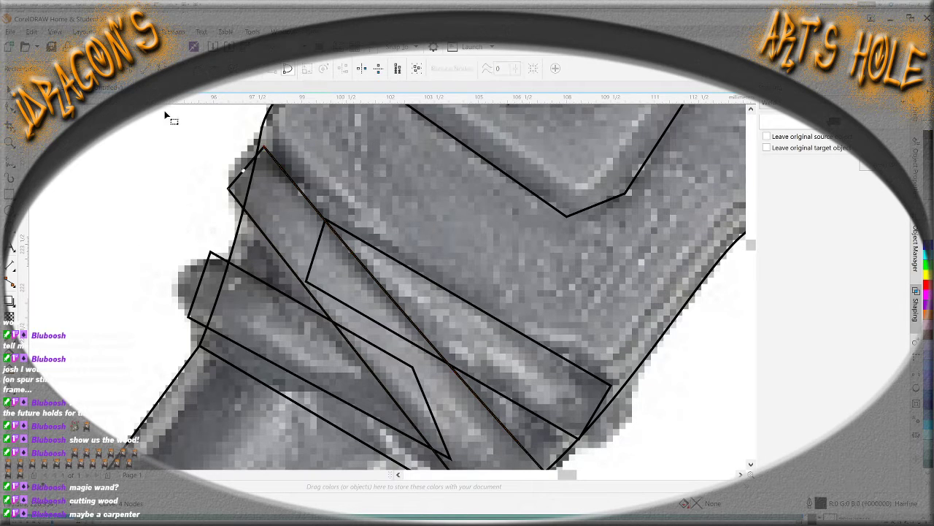
pyautogui.click(248, 166)
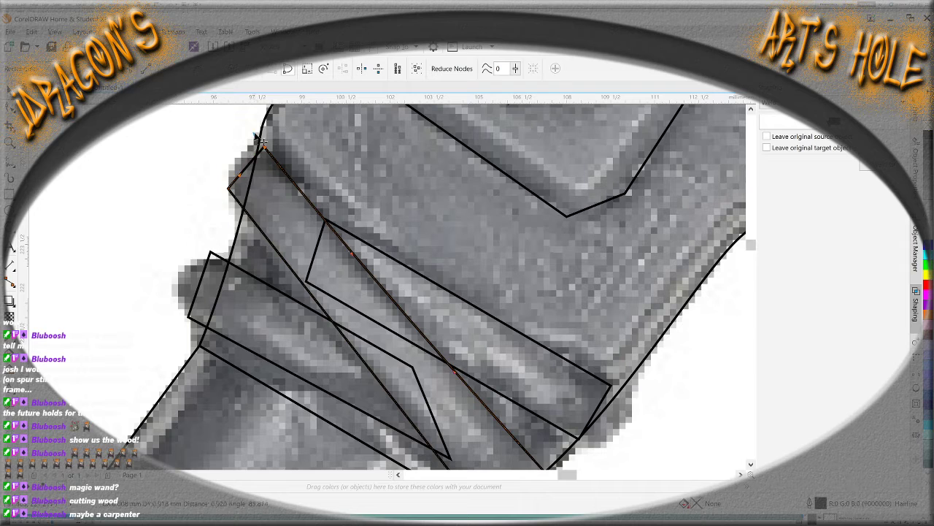
pyautogui.moveTo(241, 179); pyautogui.dragTo(230, 180)
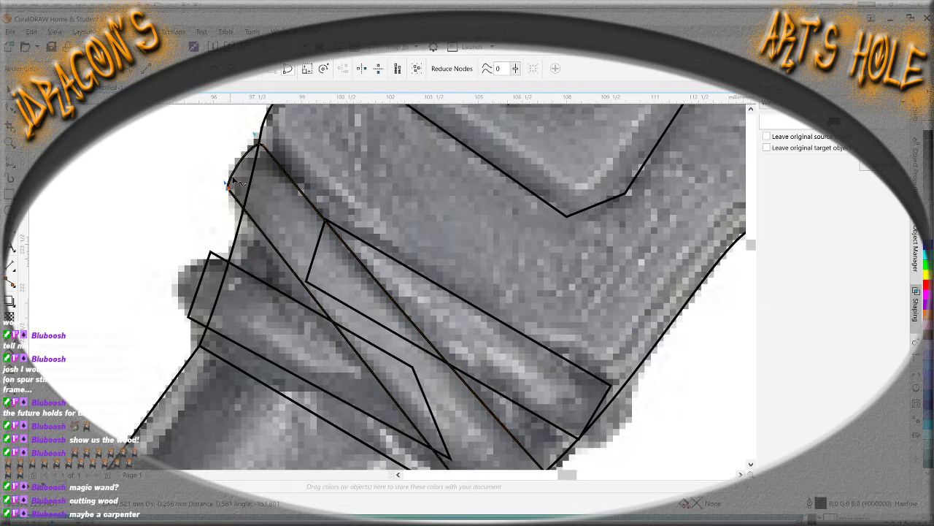
pyautogui.moveTo(257, 139); pyautogui.dragTo(248, 130)
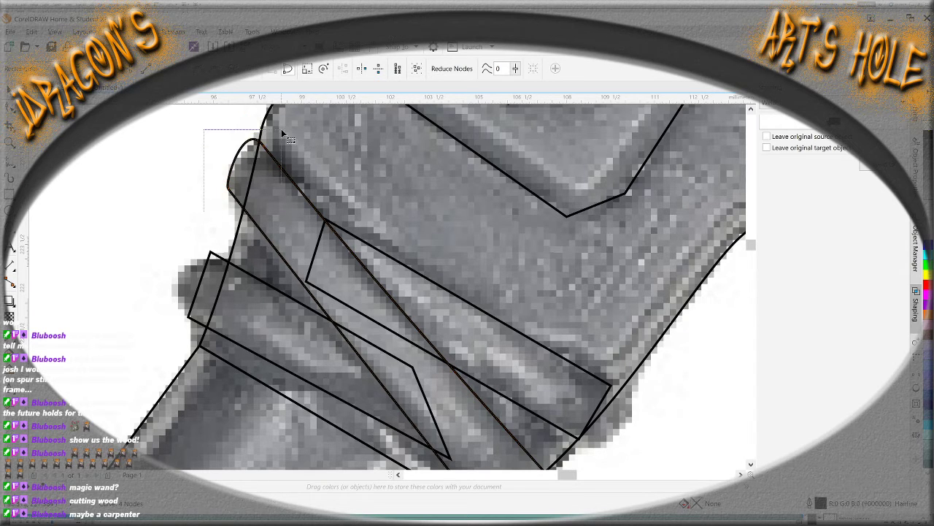
# Convert the middle binding strip's lower long side to a curve and bend it slightly along the strap edge
pyautogui.click(287, 264)
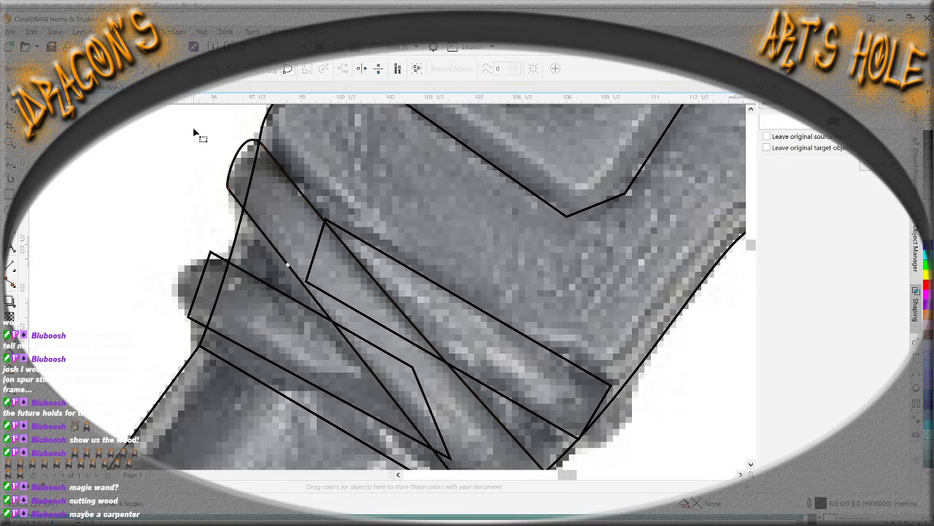
pyautogui.click(289, 279)
pyautogui.click(314, 296)
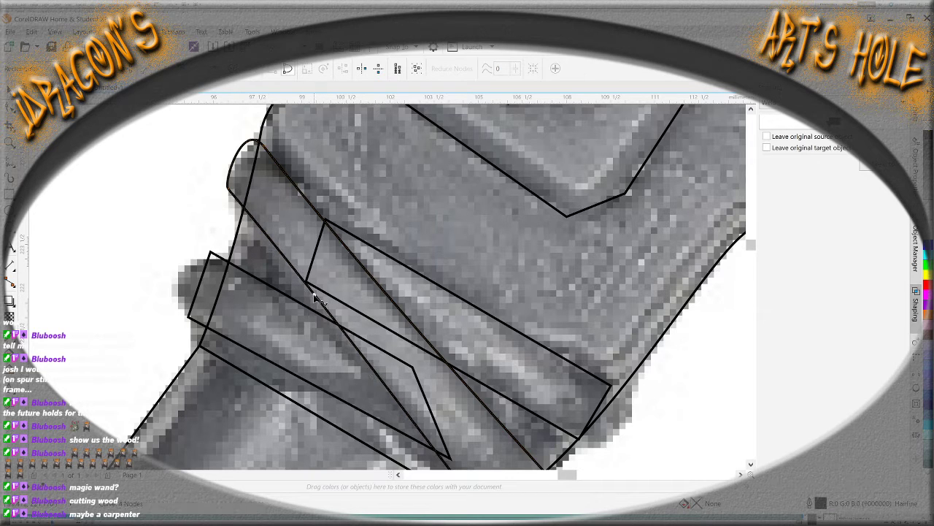
pyautogui.click(232, 199)
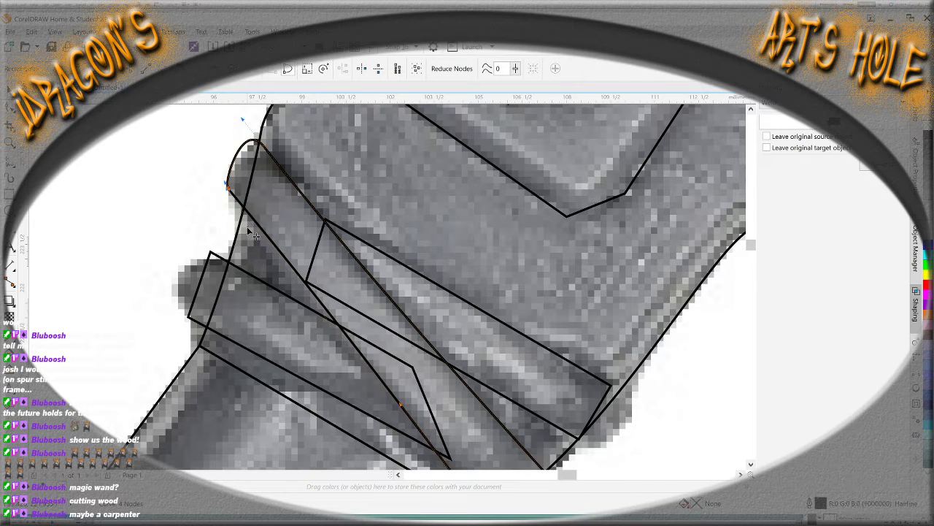
pyautogui.moveTo(247, 226); pyautogui.dragTo(247, 226)
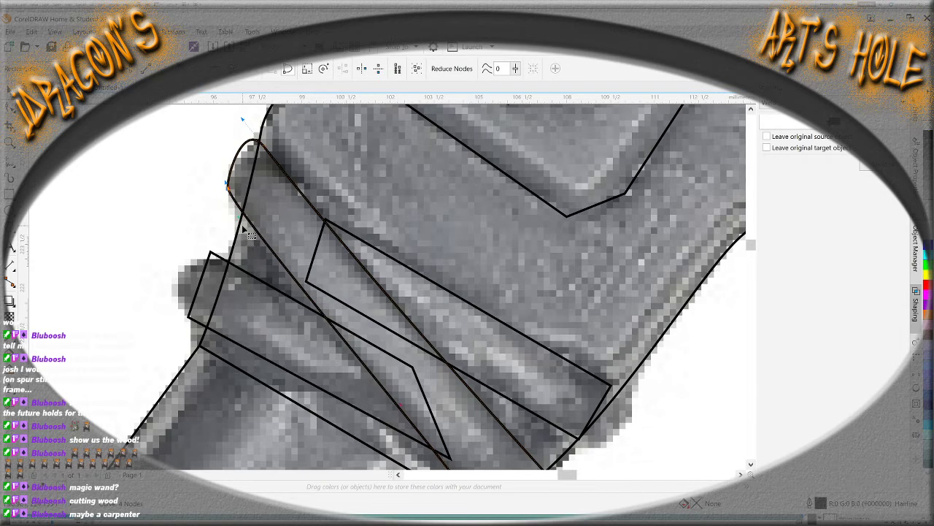
pyautogui.click(750, 463)
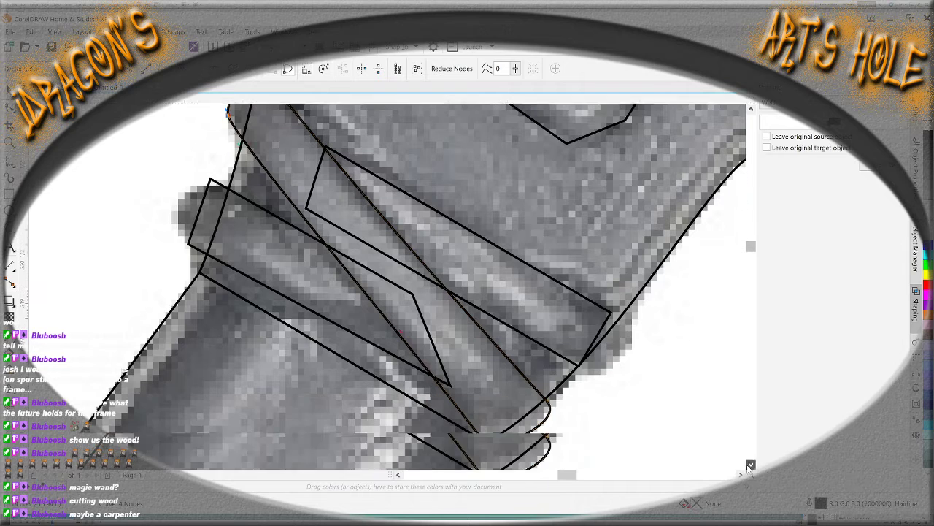
pyautogui.click(402, 314)
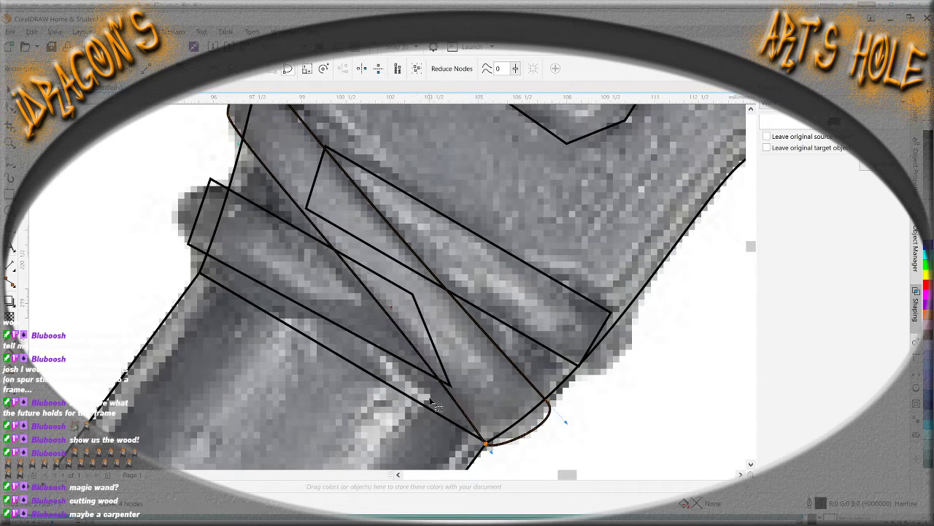
pyautogui.press('Escape')
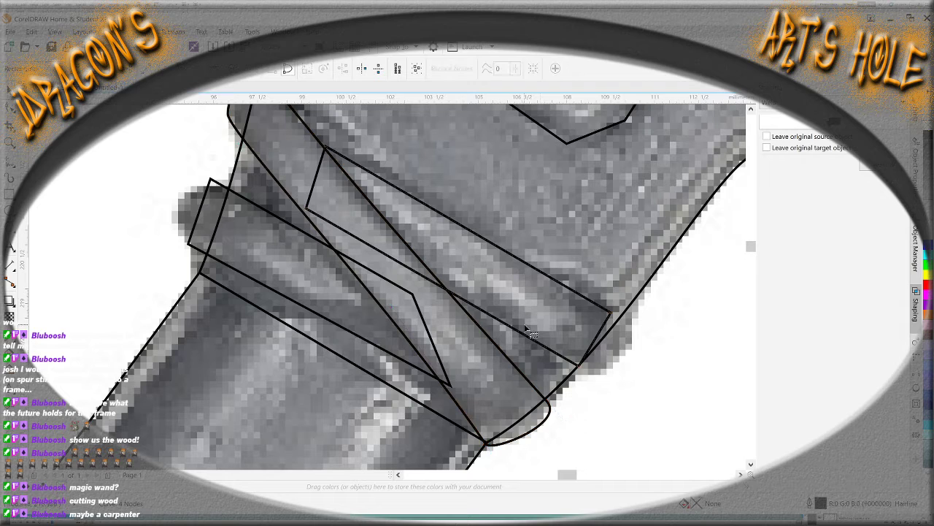
# Reposition the two outer end nodes of the upper binding strip and round its end segment outward to the strap's edge
pyautogui.click(581, 369)
pyautogui.click(613, 313)
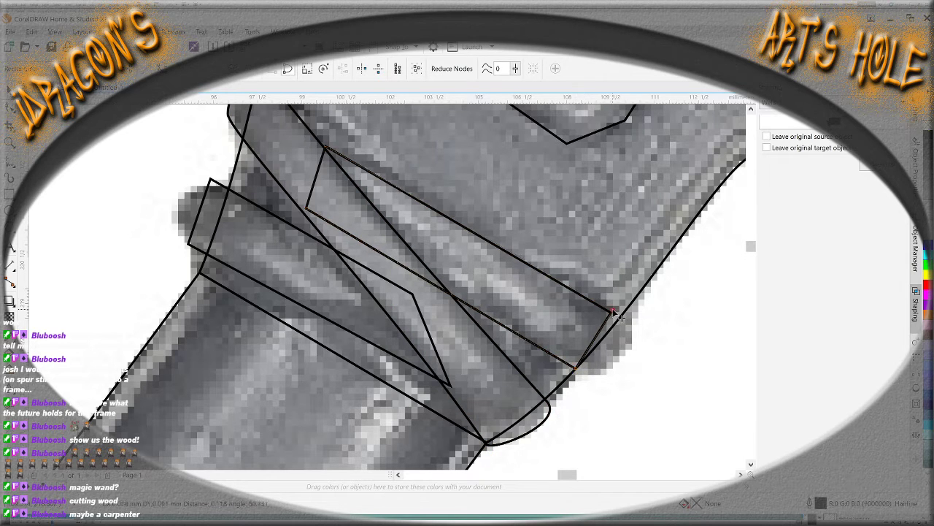
pyautogui.click(601, 330)
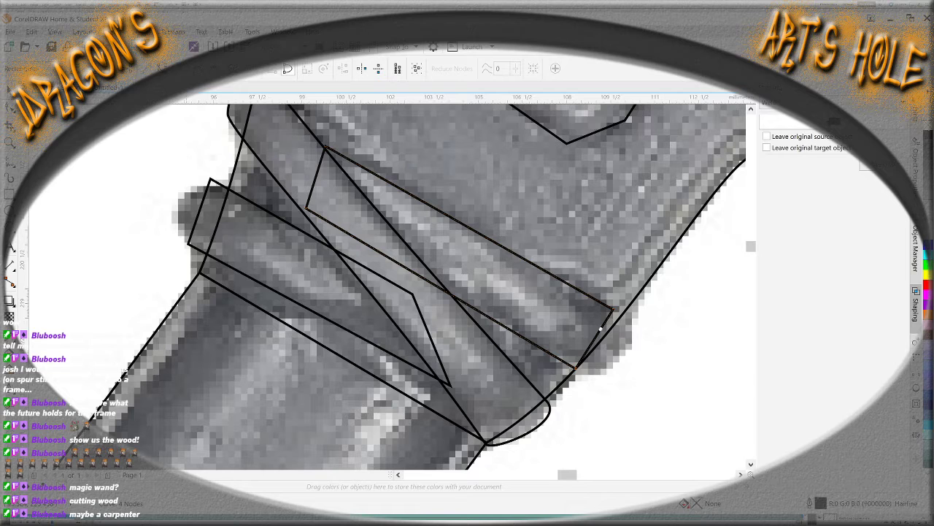
pyautogui.click(610, 333)
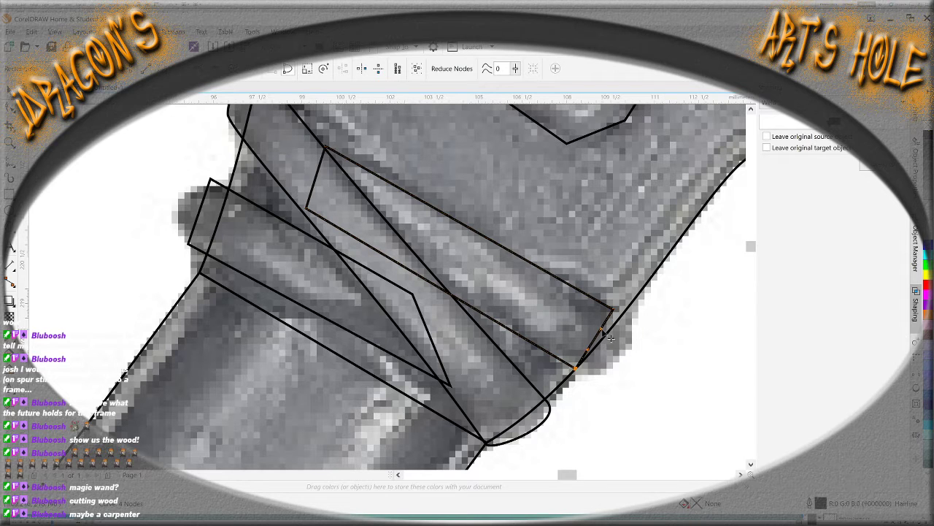
pyautogui.click(585, 355)
pyautogui.moveTo(596, 355); pyautogui.dragTo(605, 377)
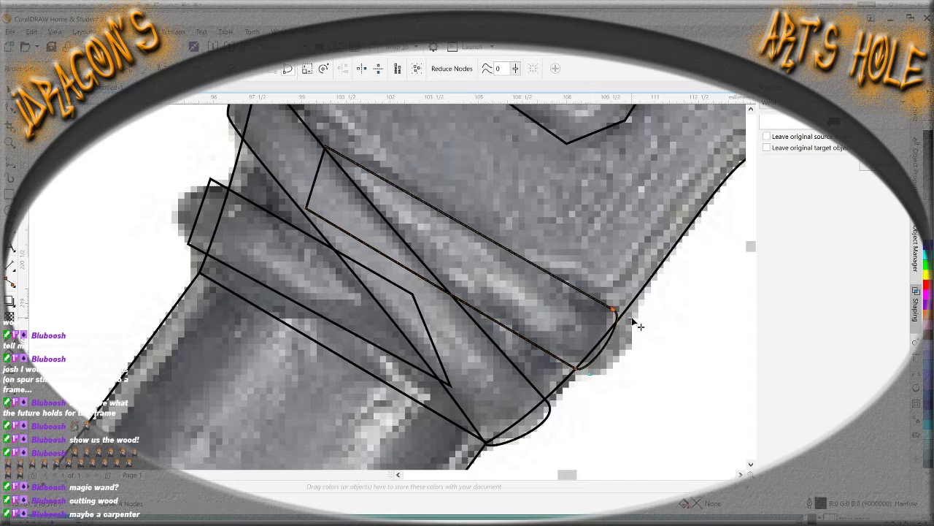
pyautogui.click(624, 354)
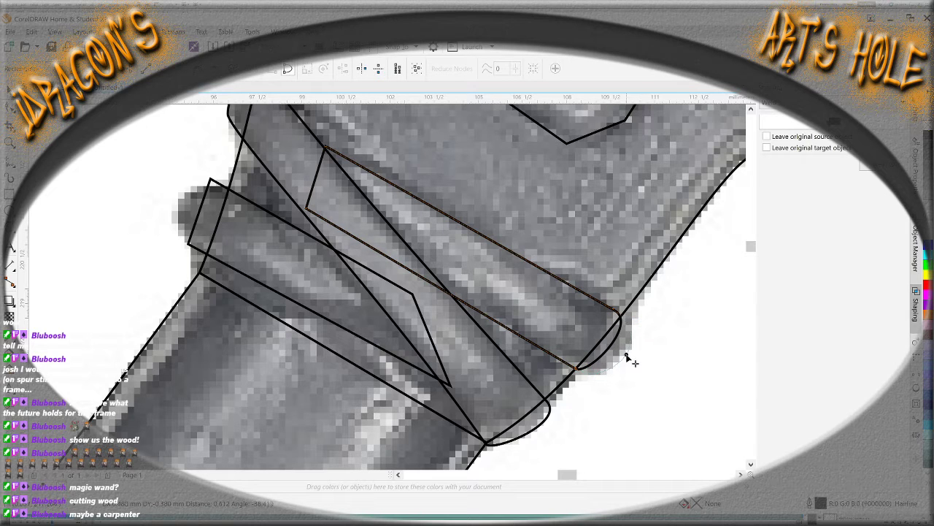
pyautogui.moveTo(626, 357); pyautogui.dragTo(633, 365)
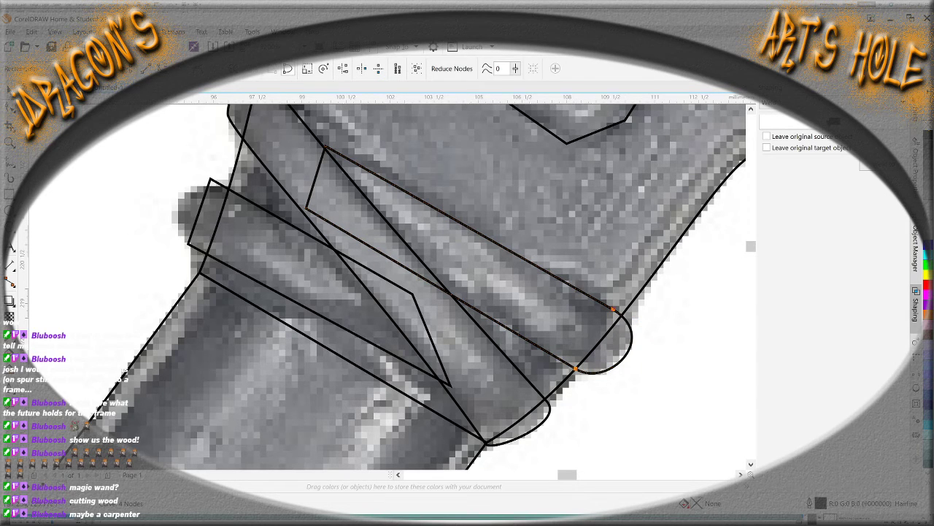
# Curve both long sides of the upper binding strip along the strap and move its inner upper corner node slightly outward
pyautogui.click(476, 232)
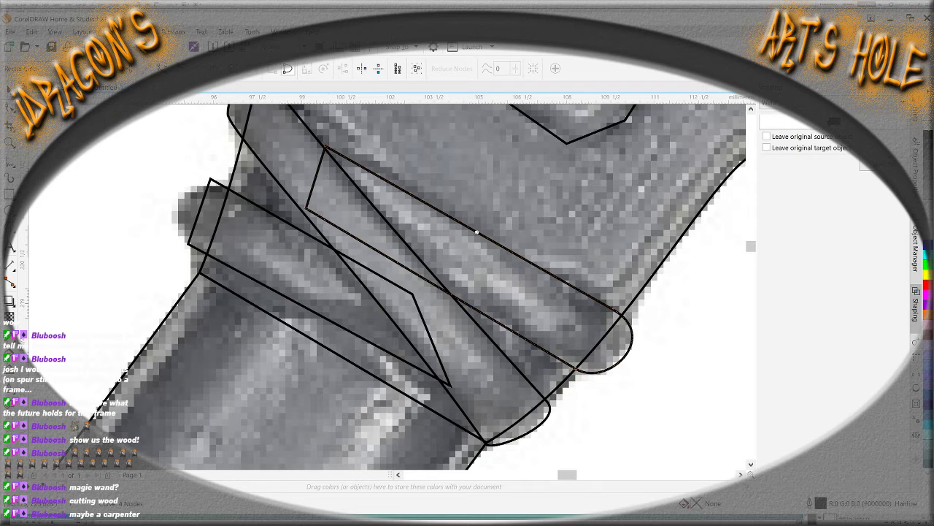
pyautogui.click(519, 257)
pyautogui.moveTo(518, 256); pyautogui.dragTo(516, 265)
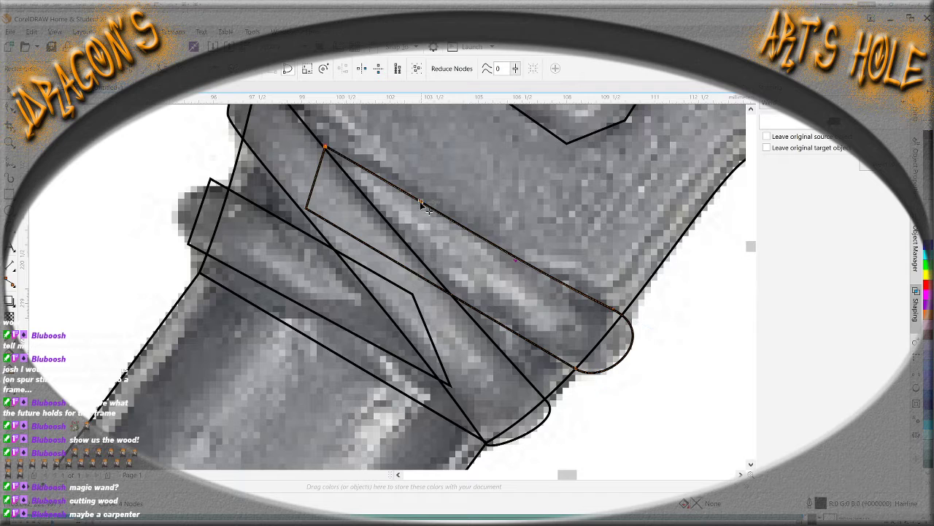
pyautogui.moveTo(423, 207); pyautogui.dragTo(422, 208)
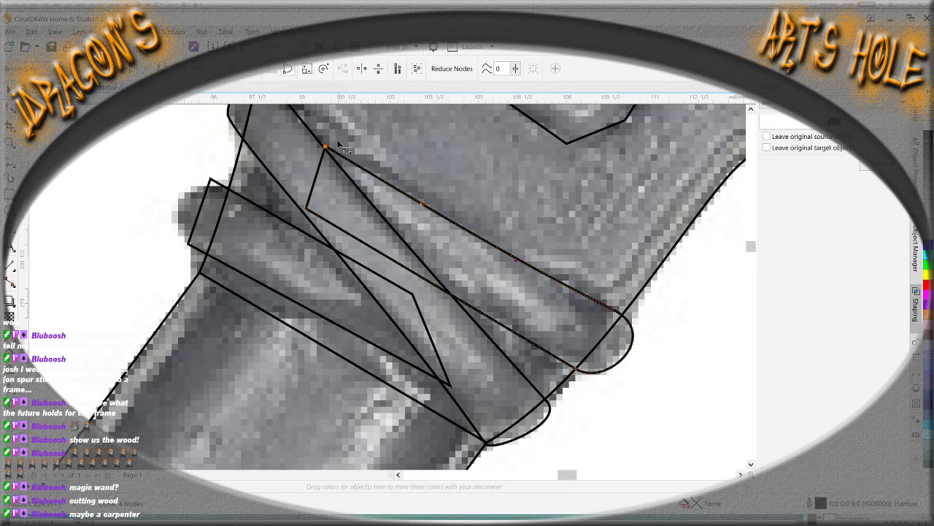
pyautogui.moveTo(332, 153); pyautogui.dragTo(321, 145)
pyautogui.click(415, 274)
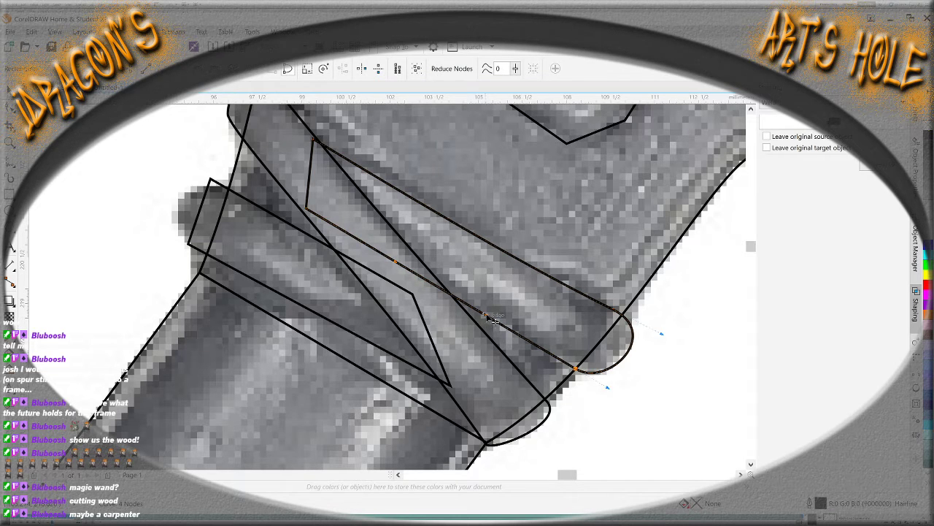
pyautogui.moveTo(489, 319); pyautogui.dragTo(487, 312)
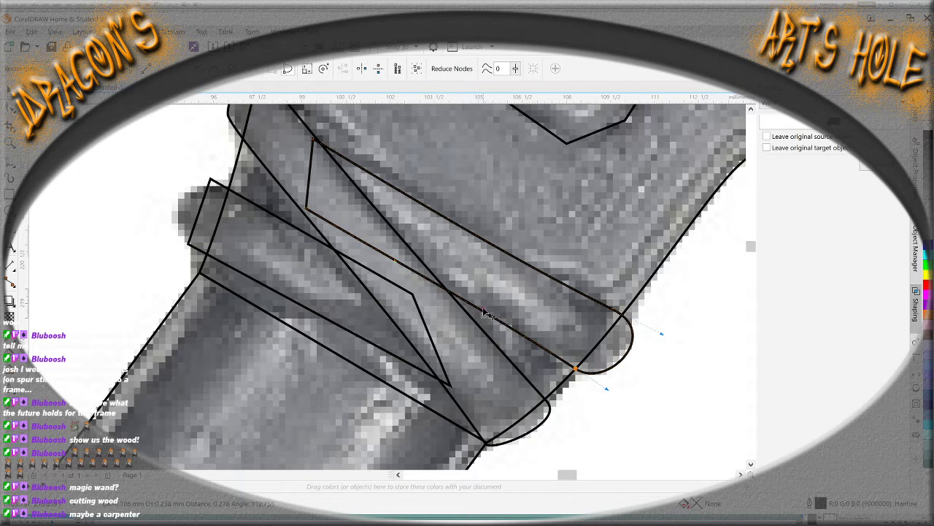
# Convert the lowest binding strip's lower long side to a curve and adjust its handles to the strap edge
pyautogui.click(409, 276)
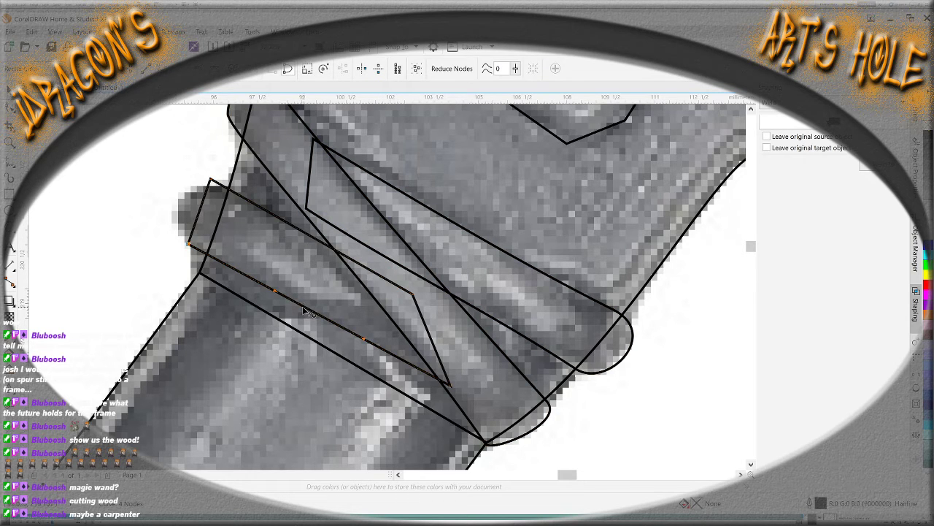
pyautogui.moveTo(191, 245); pyautogui.dragTo(210, 275)
pyautogui.click(257, 279)
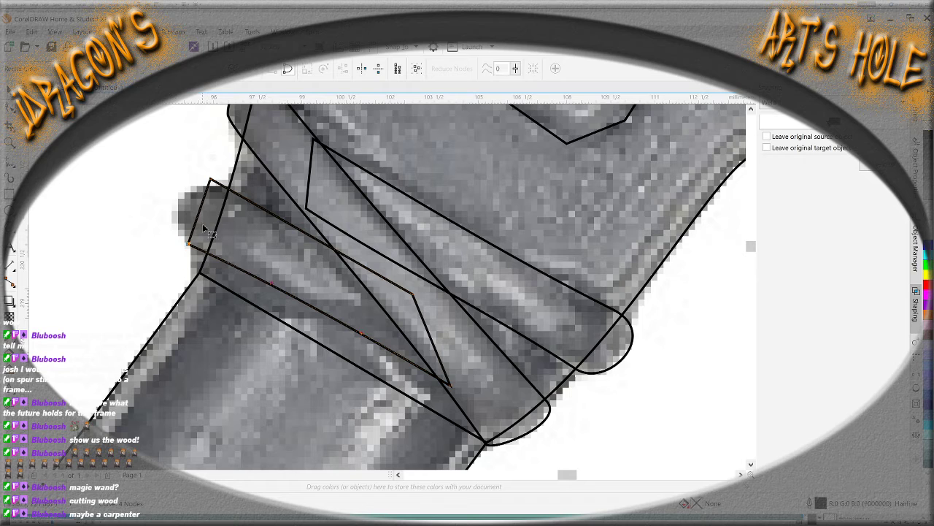
# Curve the lowest binding strip's upper long side, lowering its outer corner node, and round the outer end to match the strap
pyautogui.click(273, 214)
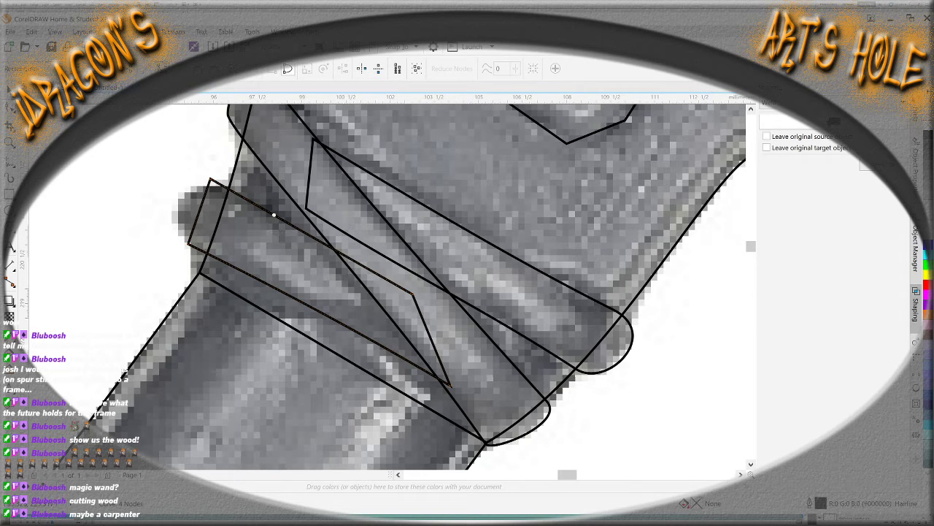
pyautogui.click(274, 214)
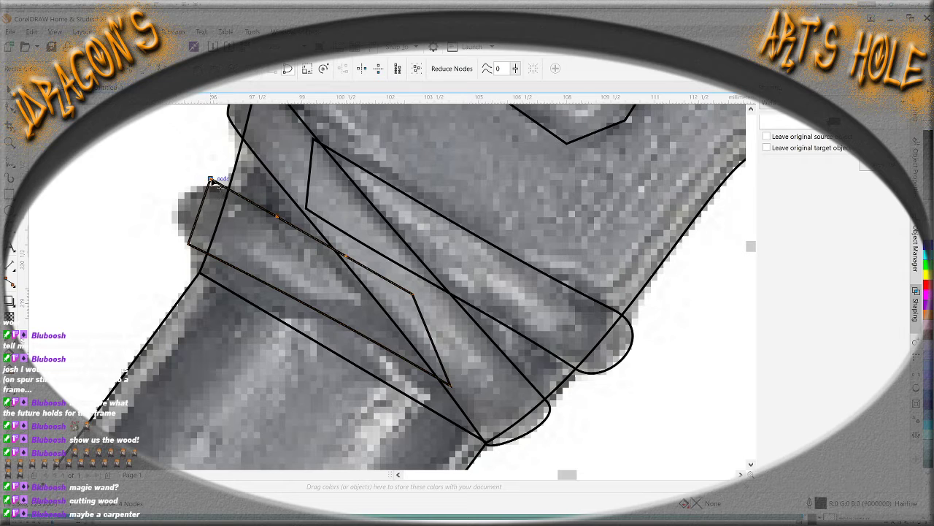
pyautogui.moveTo(211, 180); pyautogui.dragTo(210, 186)
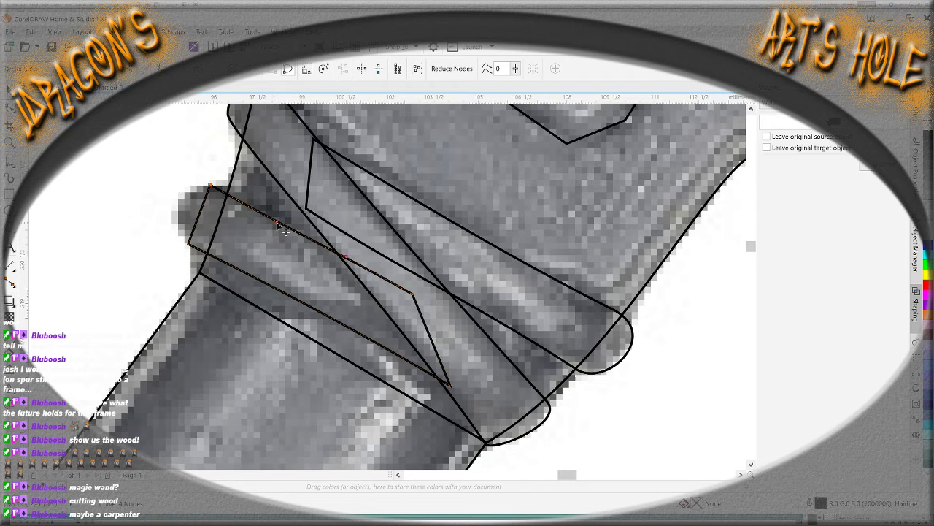
pyautogui.click(266, 201)
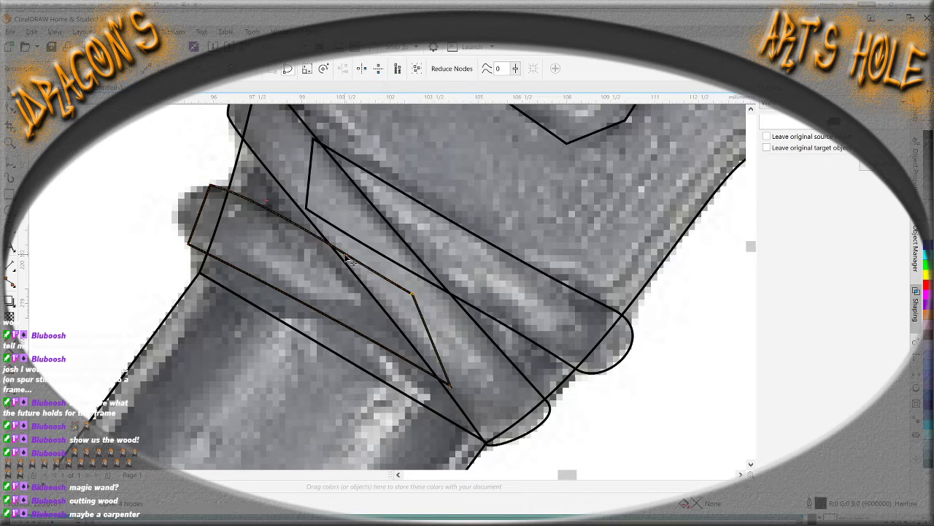
pyautogui.moveTo(349, 261); pyautogui.dragTo(344, 255)
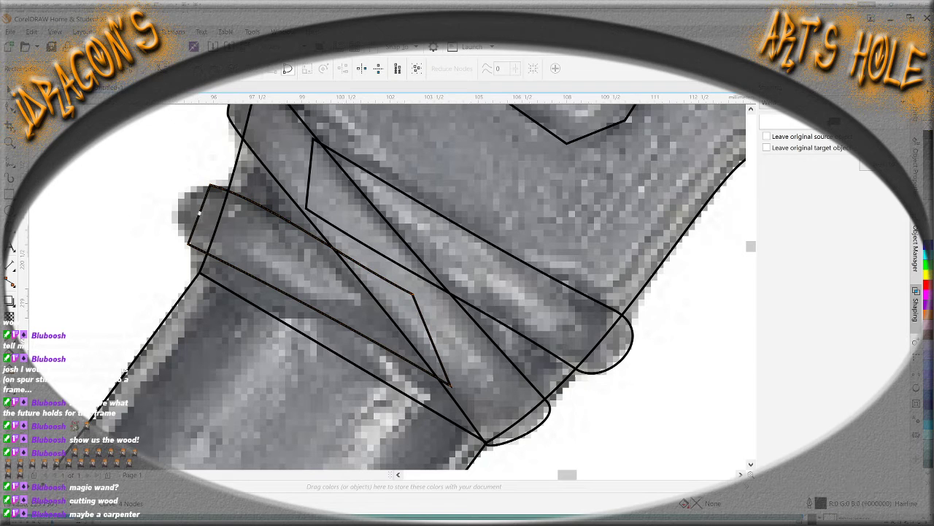
pyautogui.moveTo(187, 166); pyautogui.dragTo(184, 210)
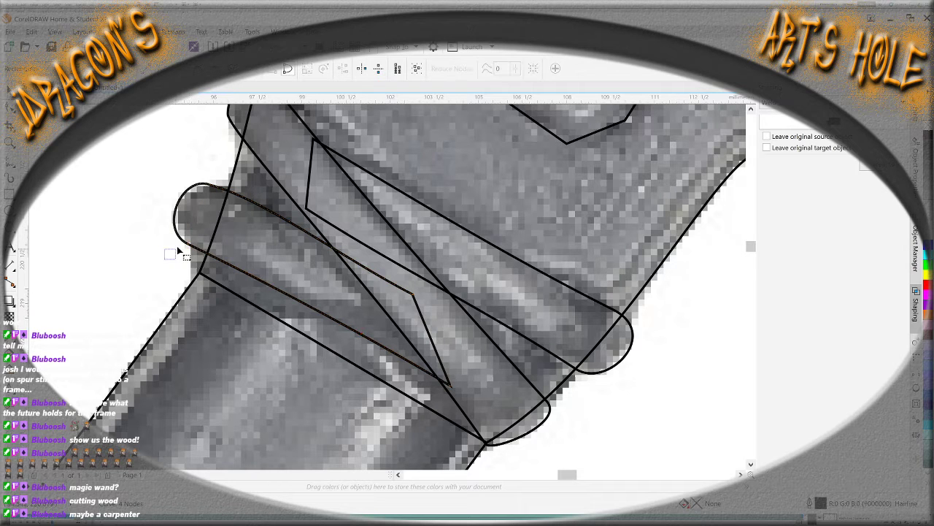
pyautogui.scroll(-4, 365, 241)
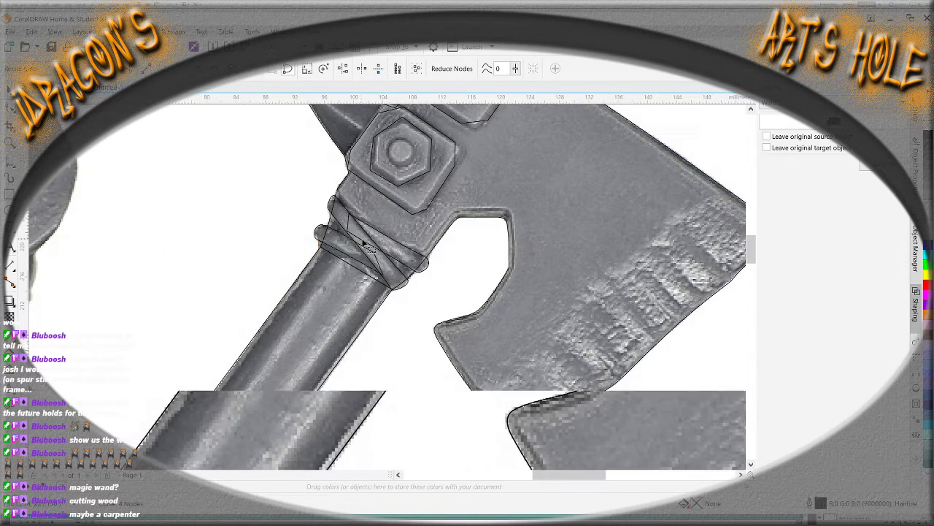
# Reposition the two spike-side corner nodes of the lower bolt's square plate outline to match the plate's edge
pyautogui.click(227, 262)
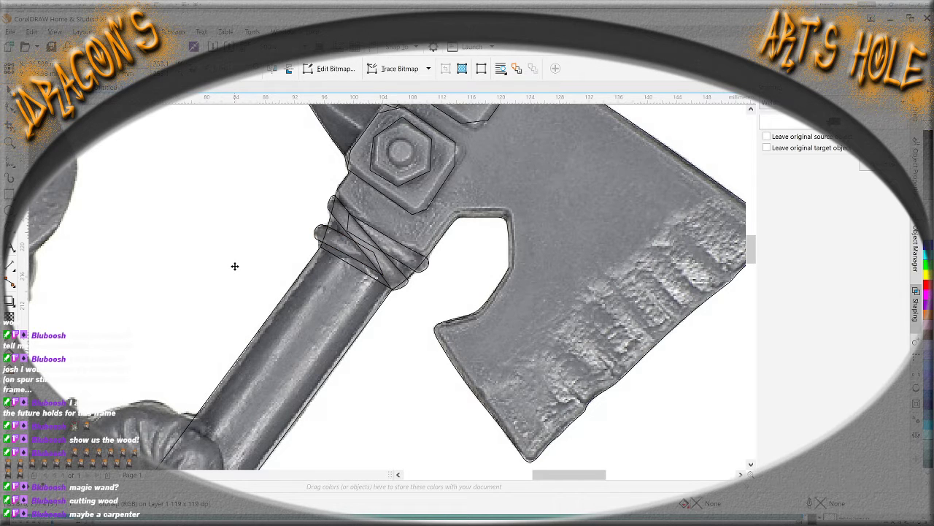
pyautogui.scroll(-2, 410, 246)
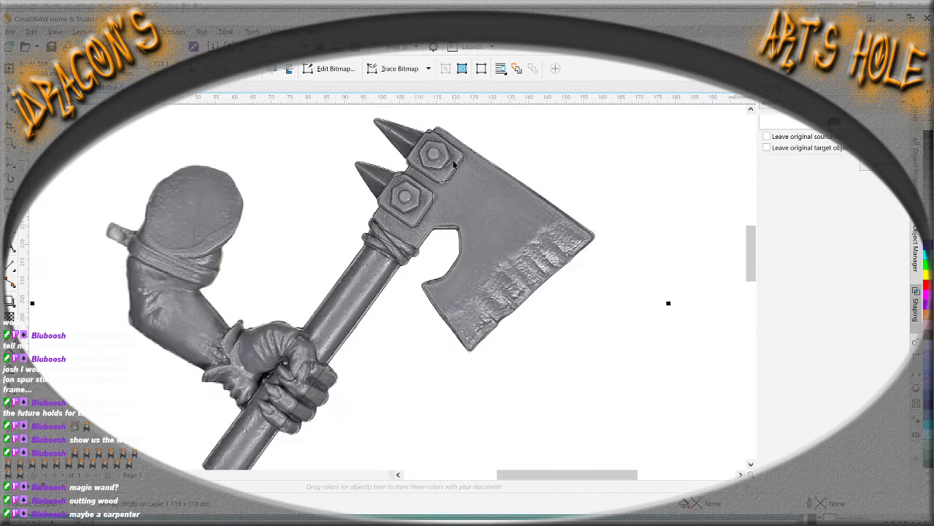
pyautogui.scroll(2, 454, 165)
pyautogui.scroll(2, 442, 169)
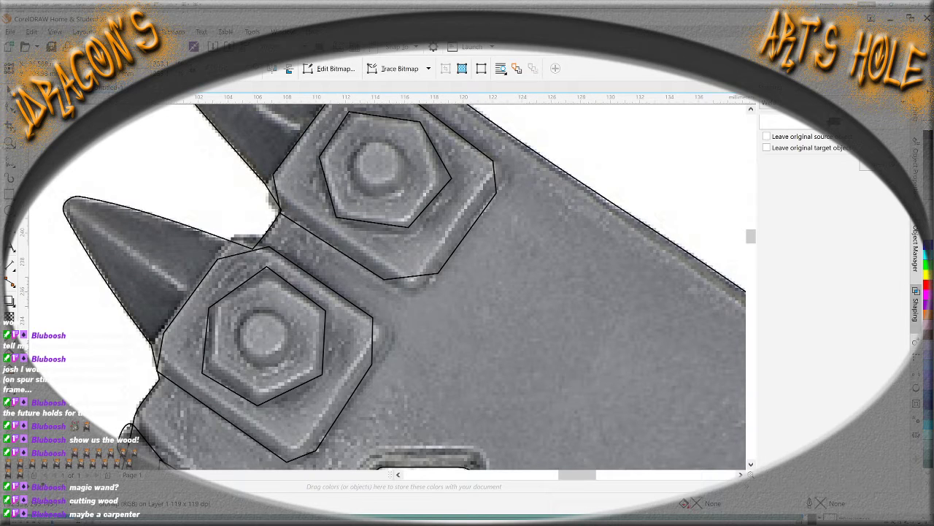
pyautogui.click(212, 252)
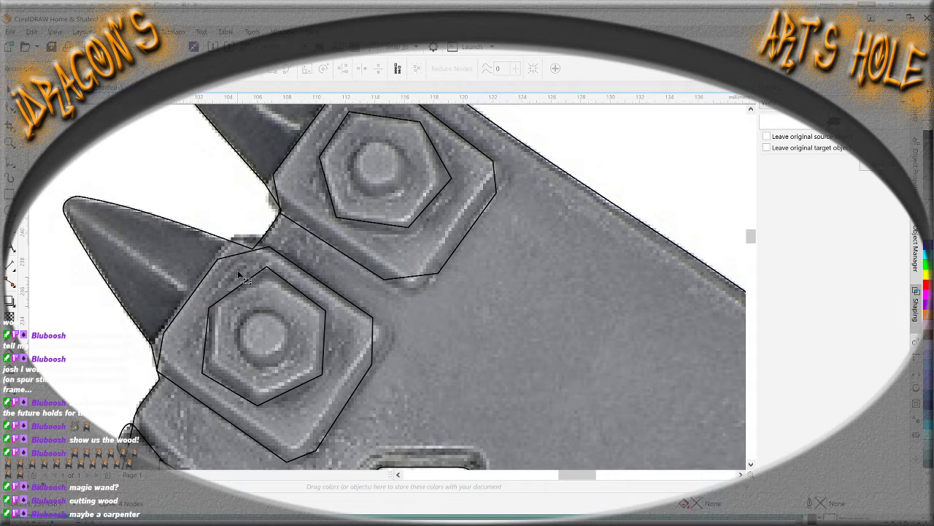
pyautogui.scroll(2, 245, 405)
pyautogui.scroll(-2, 212, 434)
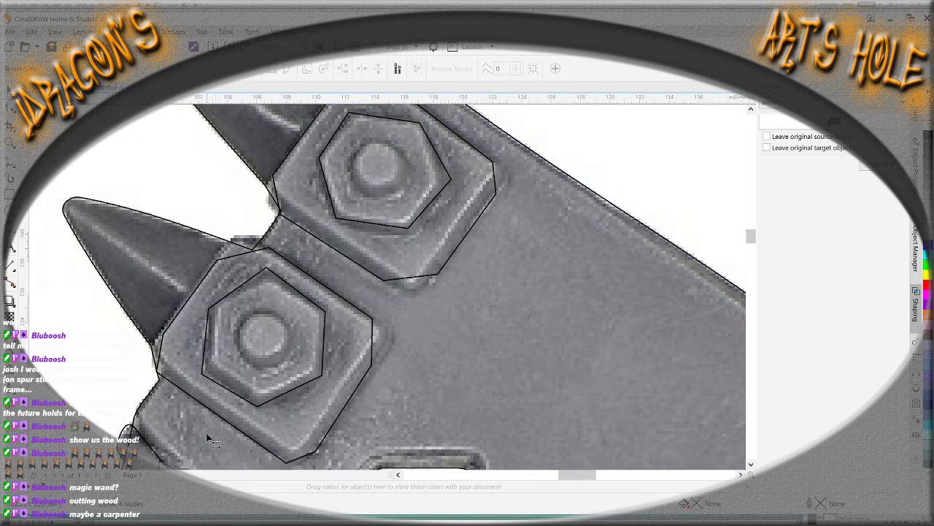
pyautogui.scroll(2, 181, 443)
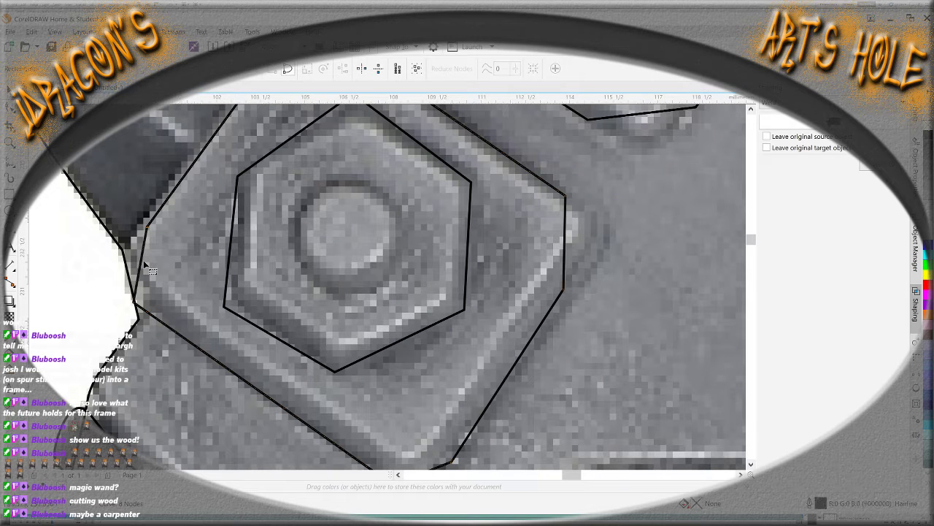
pyautogui.moveTo(151, 230); pyautogui.dragTo(138, 235)
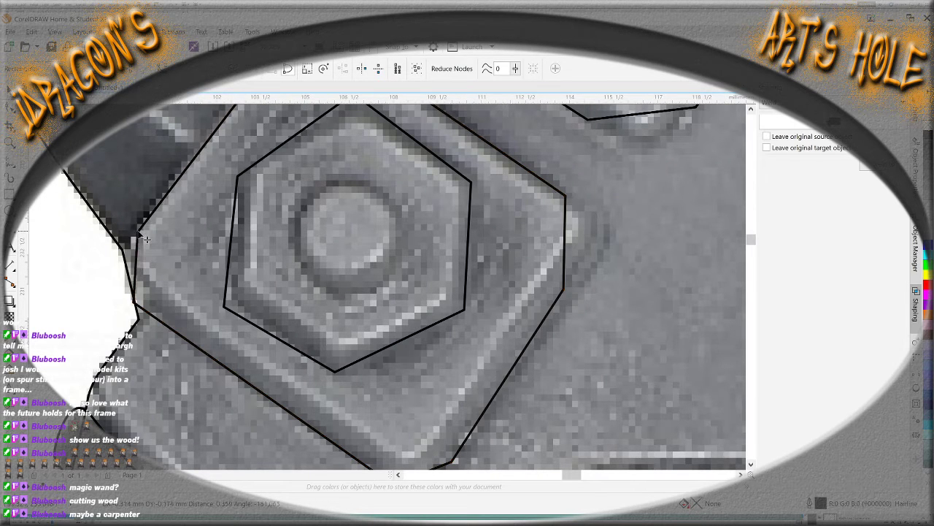
pyautogui.moveTo(137, 305); pyautogui.dragTo(138, 308)
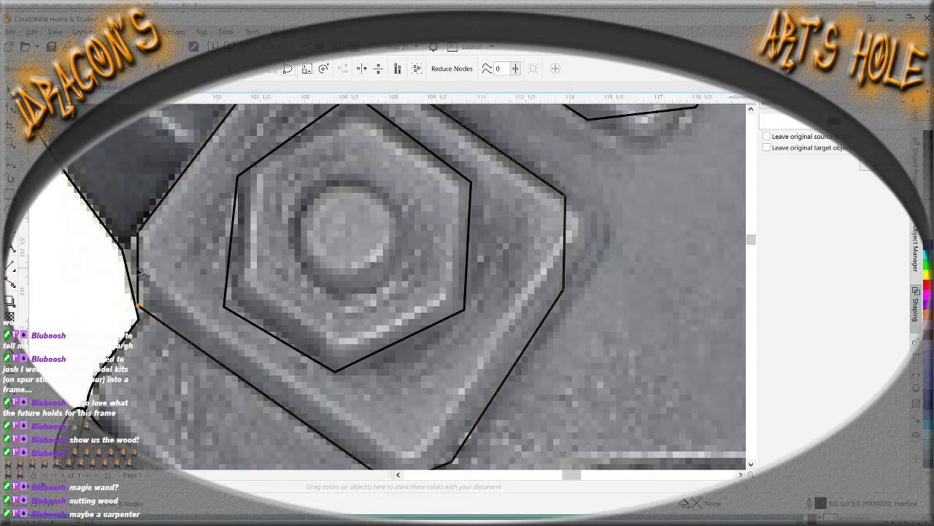
# Reposition the lower plate outline's bottom corner node and move its two blade-side corner nodes outward to the plate's edge
pyautogui.click(750, 464)
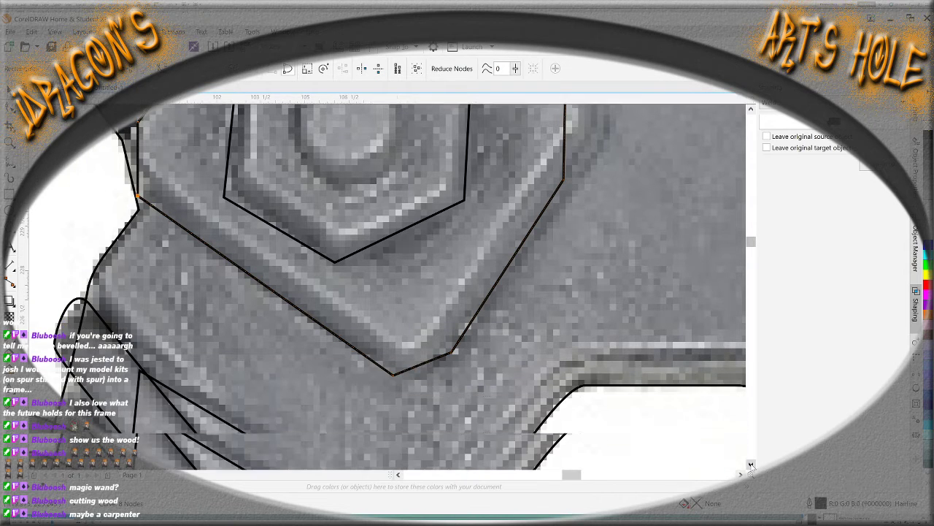
pyautogui.moveTo(395, 374); pyautogui.dragTo(372, 359)
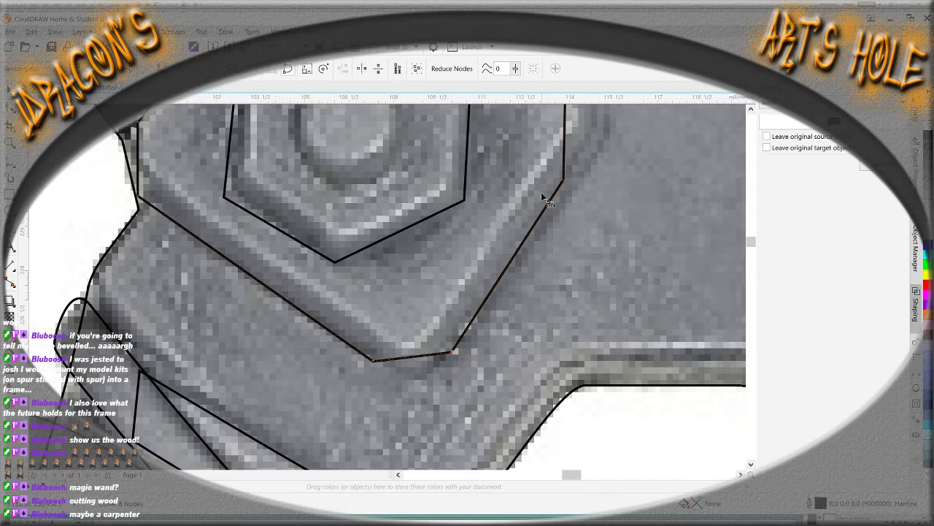
pyautogui.moveTo(591, 170); pyautogui.dragTo(592, 166)
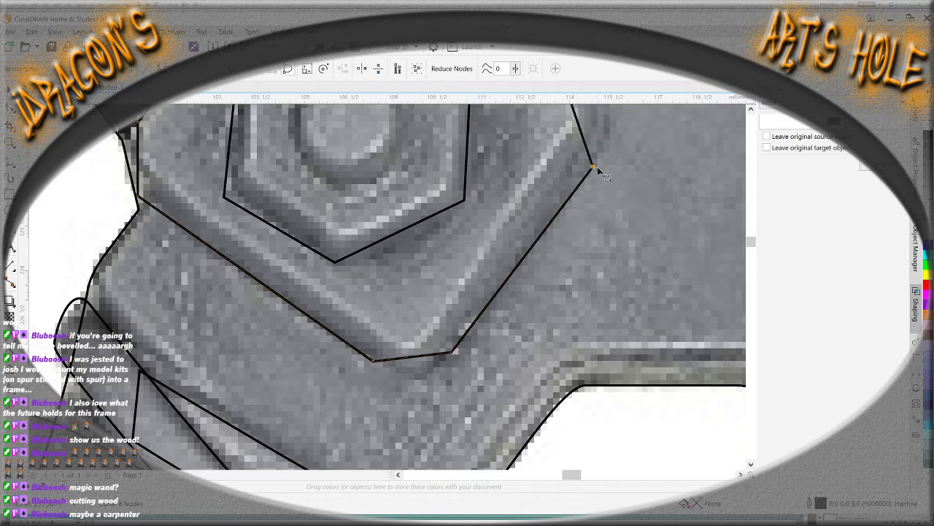
pyautogui.scroll(3, 754, 109)
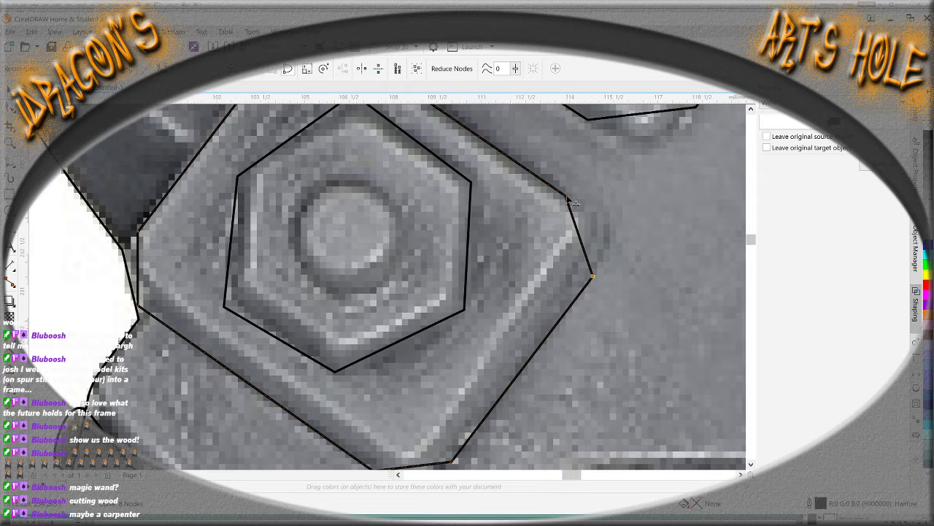
pyautogui.moveTo(568, 198); pyautogui.dragTo(581, 193)
# Reposition the two top corner nodes of the lower bolt's plate outline and curve the segment between them into a rounded corner
pyautogui.scroll(4, 365, 207)
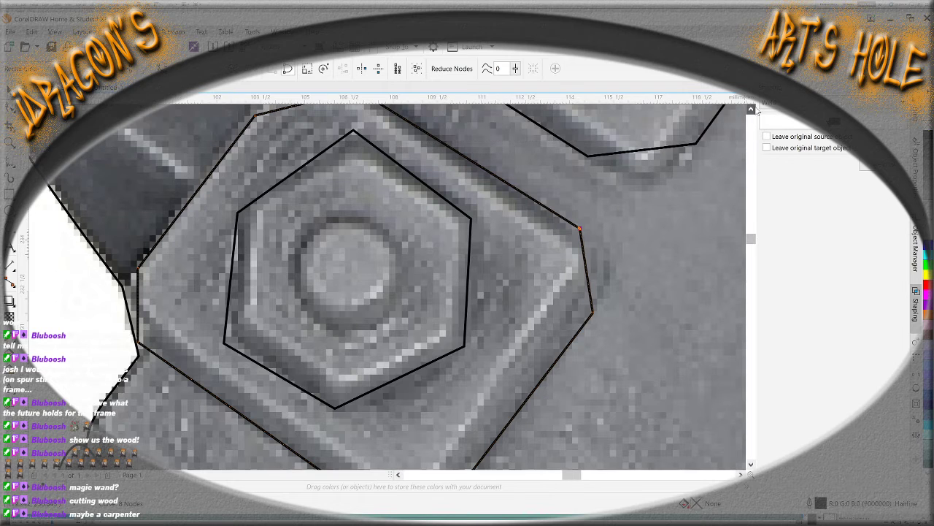
pyautogui.moveTo(365, 208); pyautogui.dragTo(364, 205)
pyautogui.moveTo(263, 222); pyautogui.dragTo(295, 184)
pyautogui.click(308, 208)
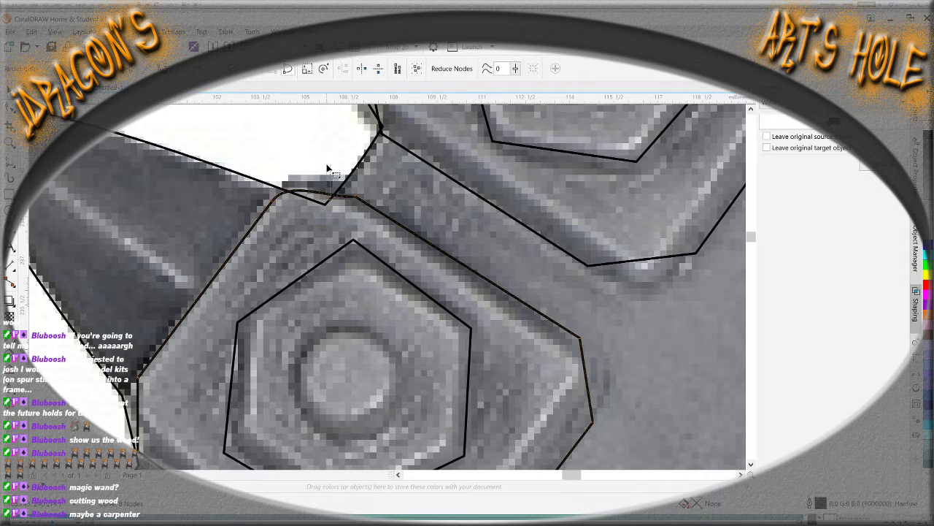
pyautogui.moveTo(369, 188); pyautogui.dragTo(318, 181)
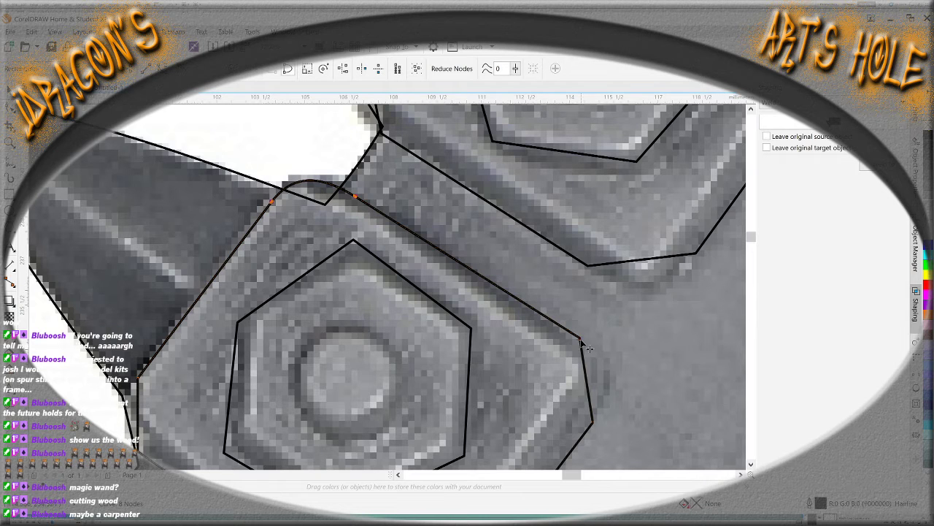
# Convert the short blade-side segment of the lower plate outline to a curve and bow it outward into a rounded corner
pyautogui.moveTo(582, 342); pyautogui.dragTo(612, 413)
pyautogui.doubleClick(586, 381)
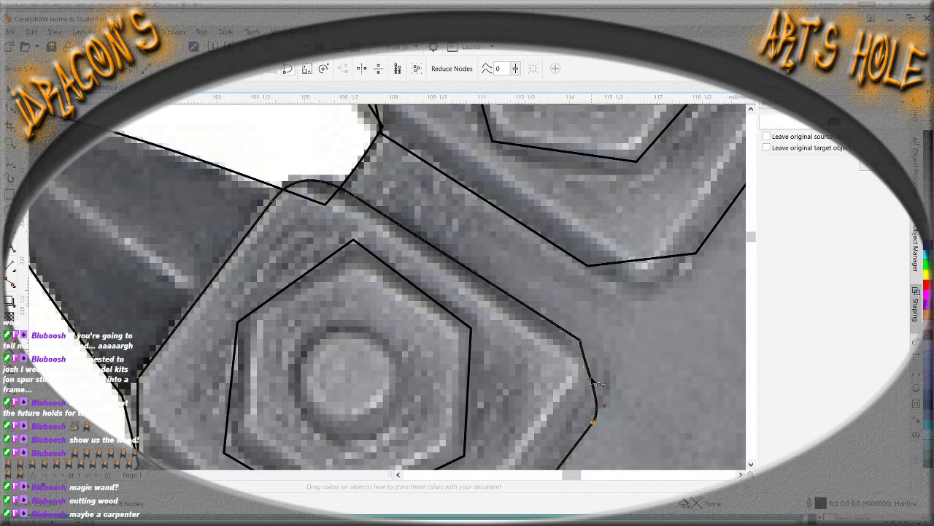
pyautogui.moveTo(592, 380); pyautogui.dragTo(629, 377)
pyautogui.moveTo(604, 407); pyautogui.dragTo(593, 422)
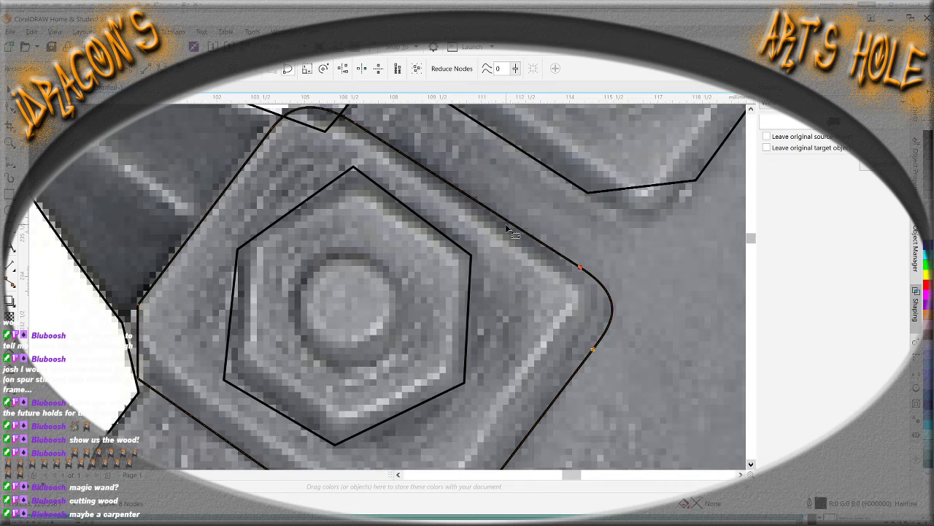
# Curve the short bottom segment of the lower plate outline downward to round the plate's bottom corner
pyautogui.scroll(2, 259, 128)
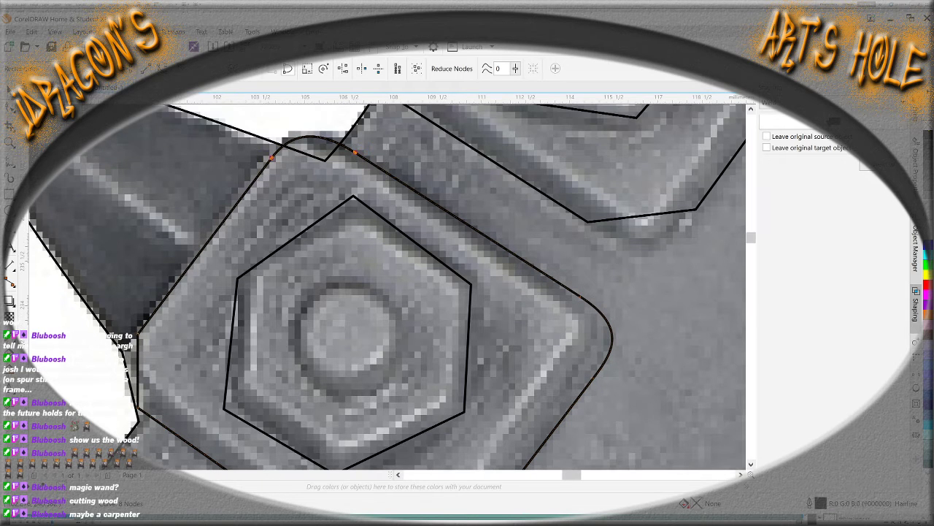
pyautogui.scroll(-6, 611, 416)
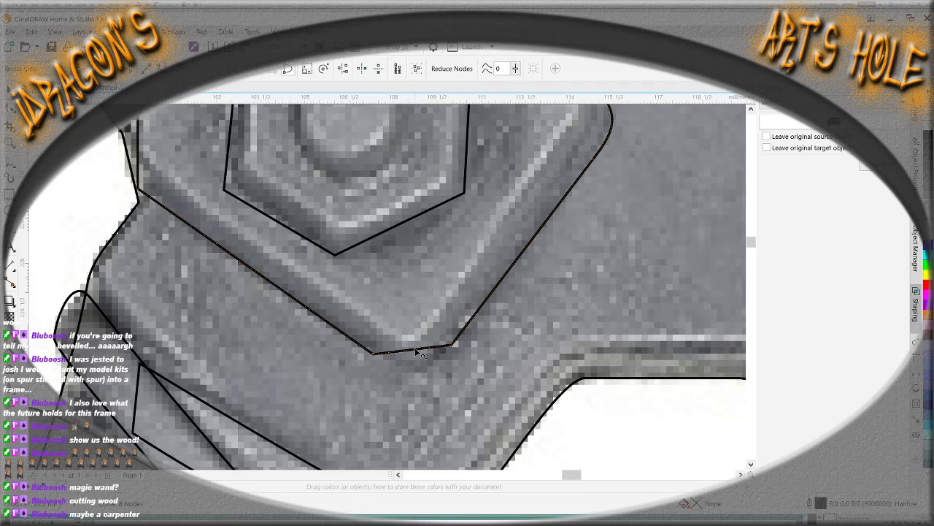
pyautogui.click(416, 351)
pyautogui.moveTo(365, 332); pyautogui.dragTo(407, 374)
pyautogui.press('Delete')
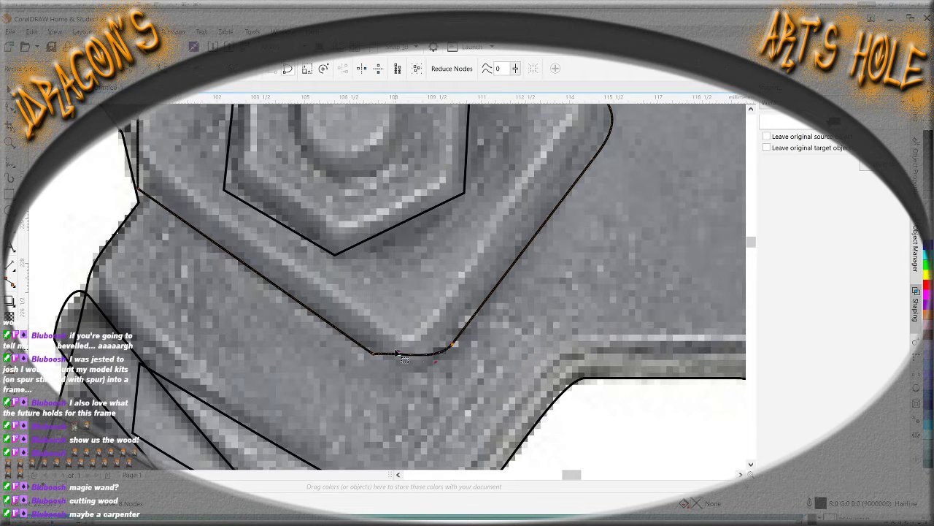
pyautogui.moveTo(406, 359); pyautogui.dragTo(460, 383)
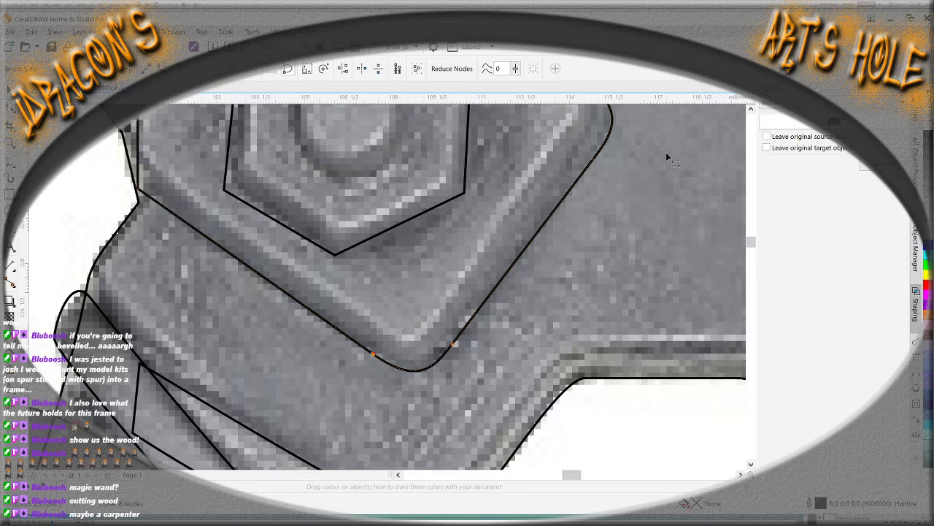
# Curve the short spike-side segment of the lower plate outline outward and adjust its handles to round that corner
pyautogui.click(750, 110)
pyautogui.click(749, 111)
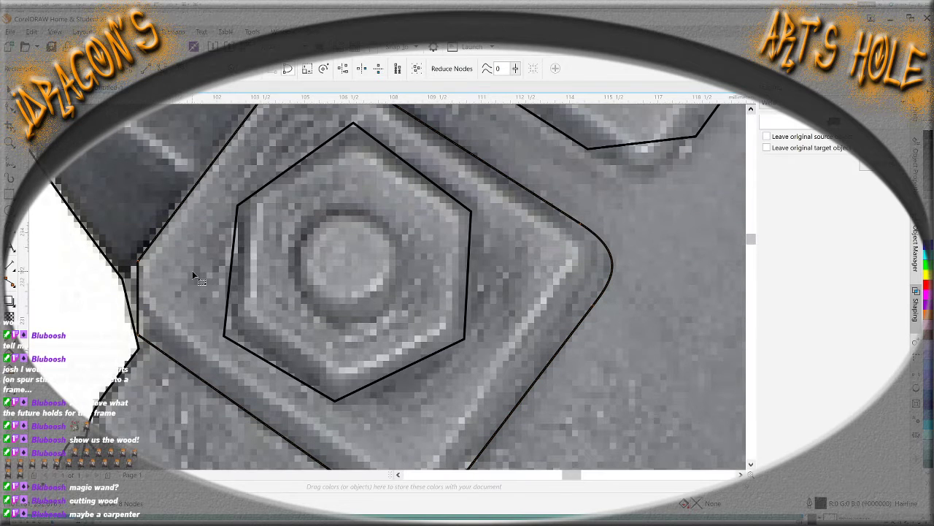
pyautogui.click(139, 295)
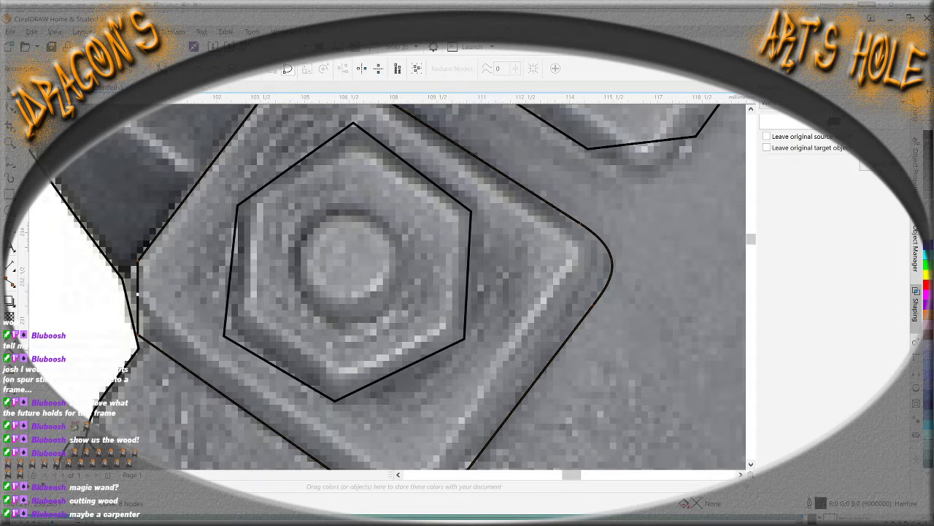
pyautogui.click(135, 292)
pyautogui.moveTo(145, 292); pyautogui.dragTo(122, 327)
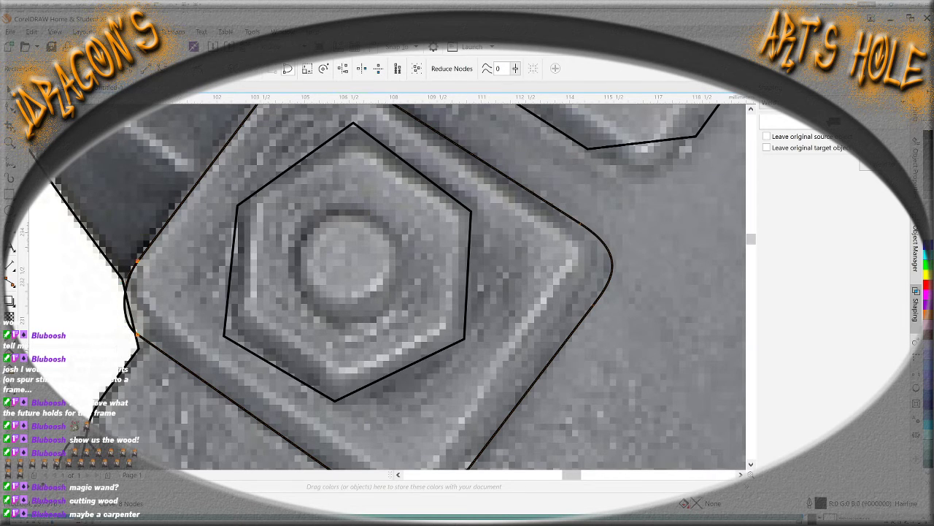
pyautogui.click(137, 335)
pyautogui.moveTo(121, 326); pyautogui.dragTo(118, 321)
# Move the axe head outline's nodes beside the lower plate's spike-side corner so they meet the plate outline
pyautogui.scroll(-3, 114, 365)
pyautogui.scroll(3, 195, 348)
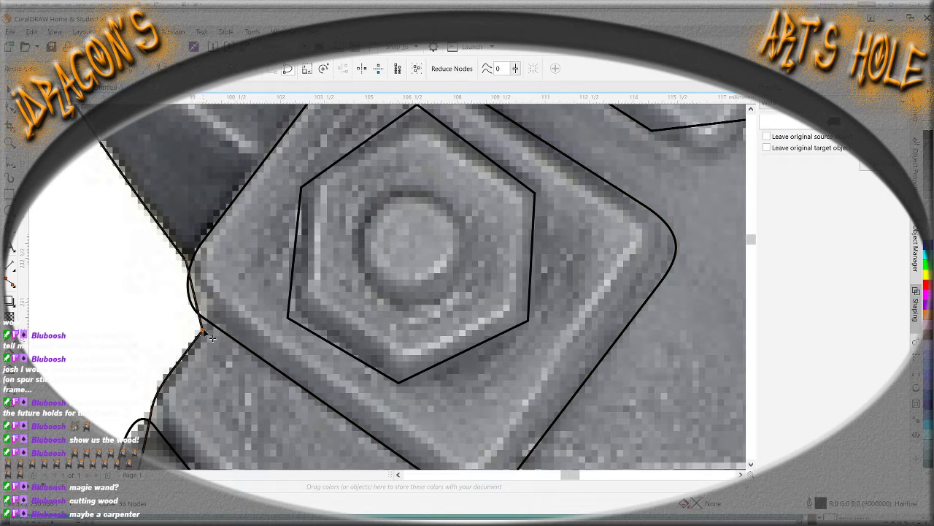
pyautogui.moveTo(210, 328); pyautogui.dragTo(216, 325)
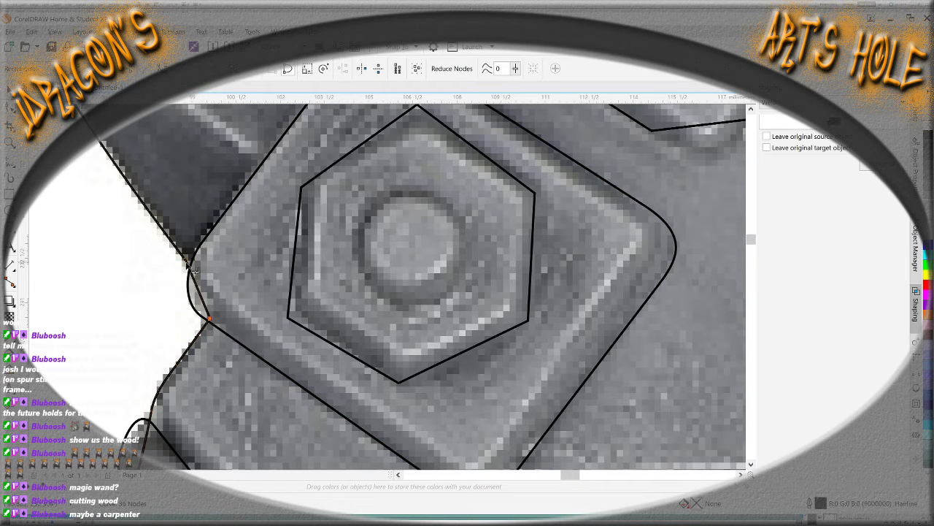
pyautogui.moveTo(193, 269); pyautogui.dragTo(200, 281)
# Reposition the corner nodes of the lower bolt's hexagonal nut outline to fit the nut's edges
pyautogui.scroll(-3, 292, 265)
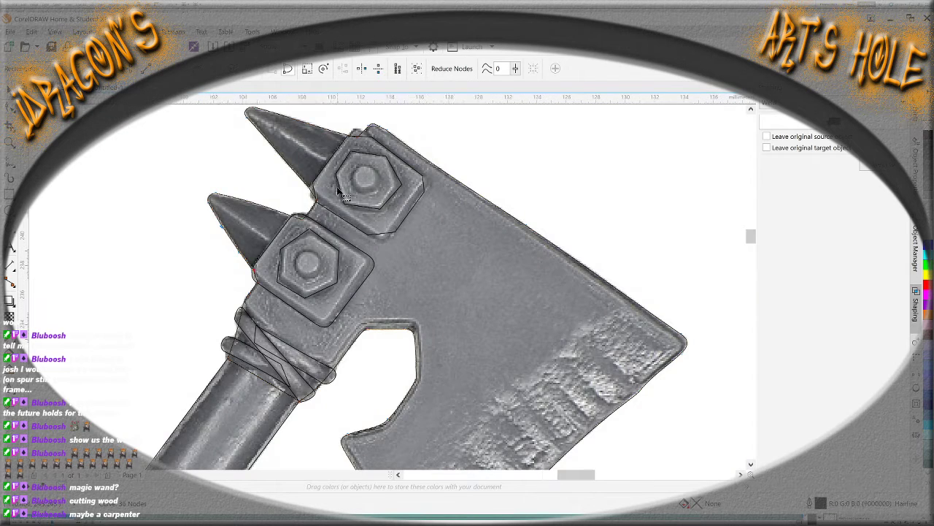
pyautogui.scroll(3, 338, 191)
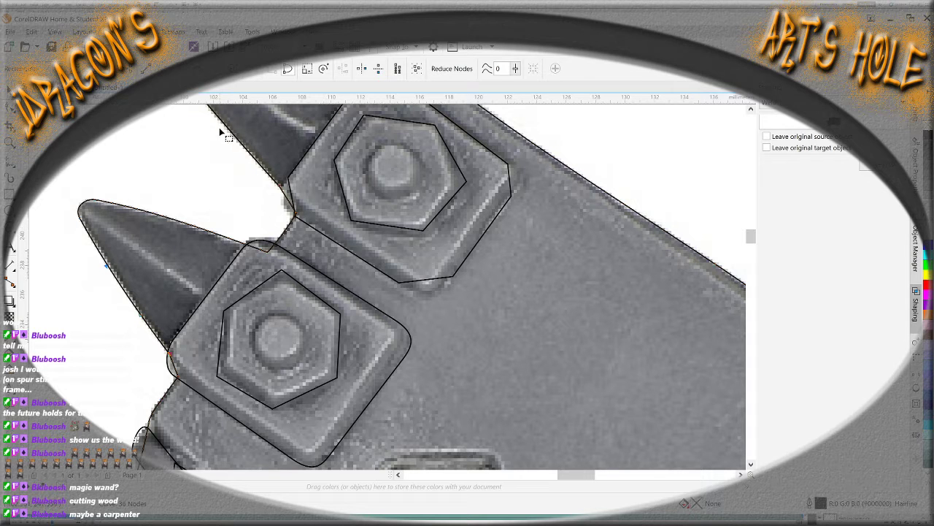
pyautogui.scroll(2, 247, 395)
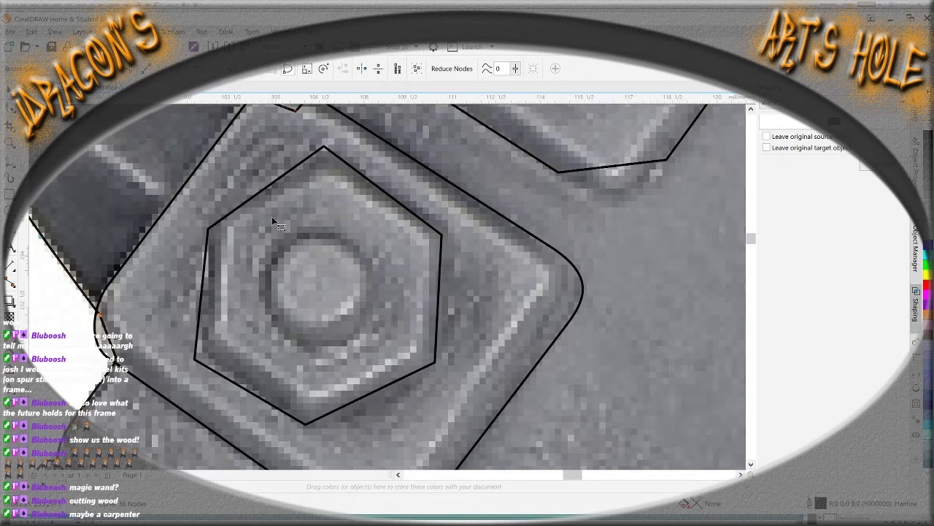
pyautogui.click(323, 153)
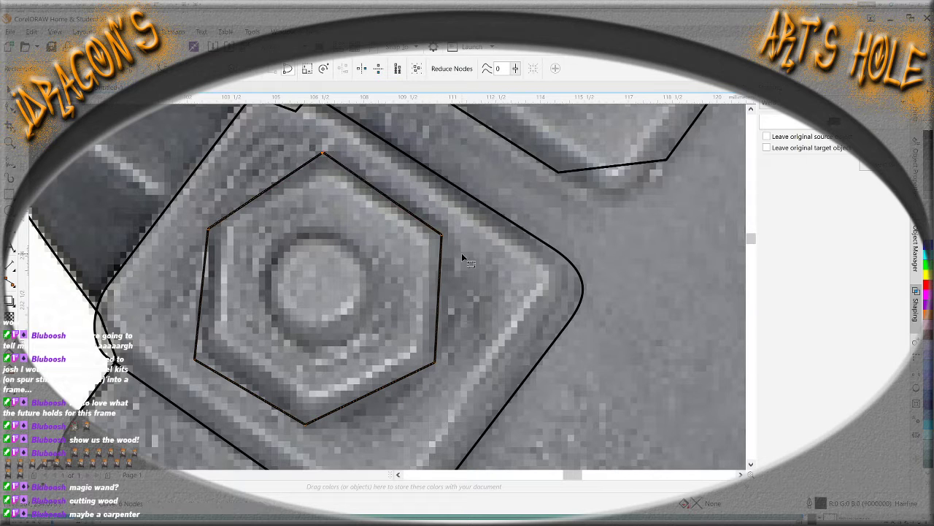
pyautogui.moveTo(442, 235); pyautogui.dragTo(451, 235)
pyautogui.moveTo(436, 361); pyautogui.dragTo(440, 366)
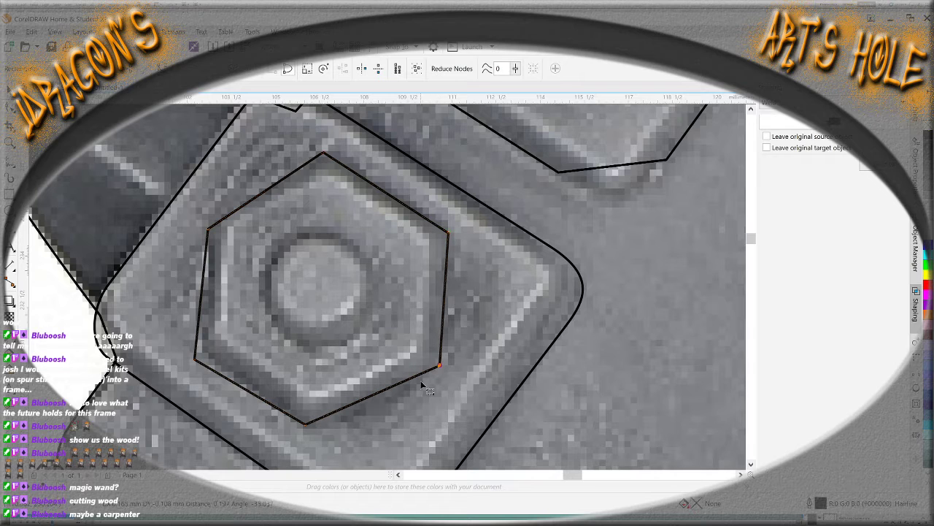
pyautogui.moveTo(305, 423); pyautogui.dragTo(306, 433)
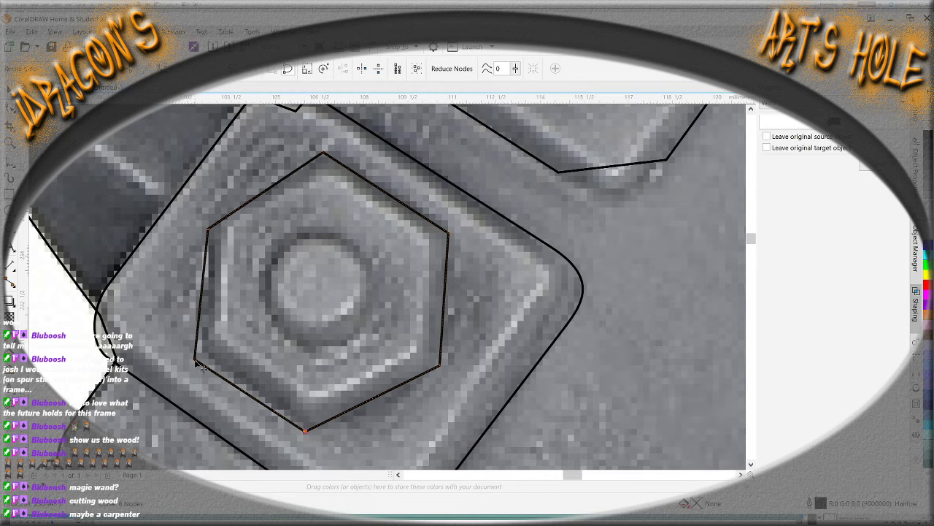
pyautogui.moveTo(196, 360); pyautogui.dragTo(192, 356)
pyautogui.moveTo(197, 226); pyautogui.dragTo(197, 221)
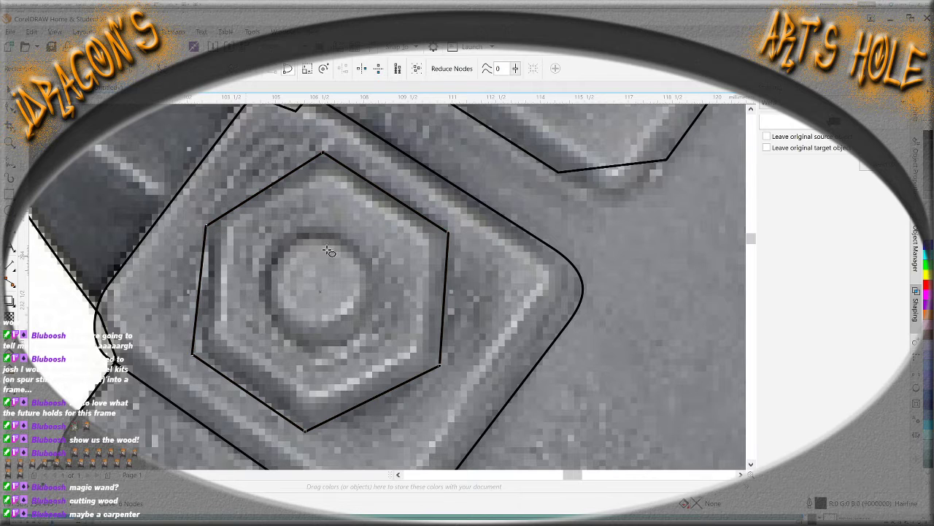
# Draw a circle around the round bolt end at the centre of the lower hexagonal nut
pyautogui.press('F7')
pyautogui.moveTo(260, 234); pyautogui.dragTo(370, 347)
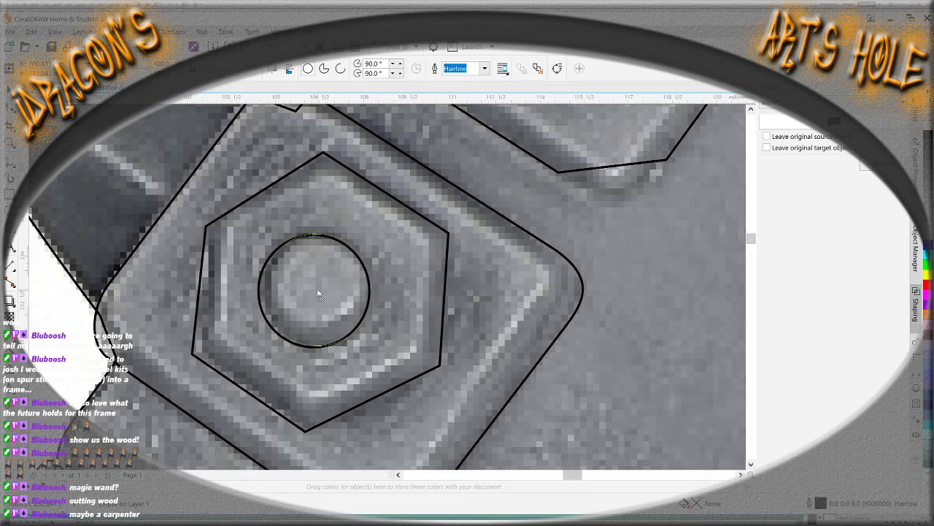
pyautogui.scroll(-2, 429, 234)
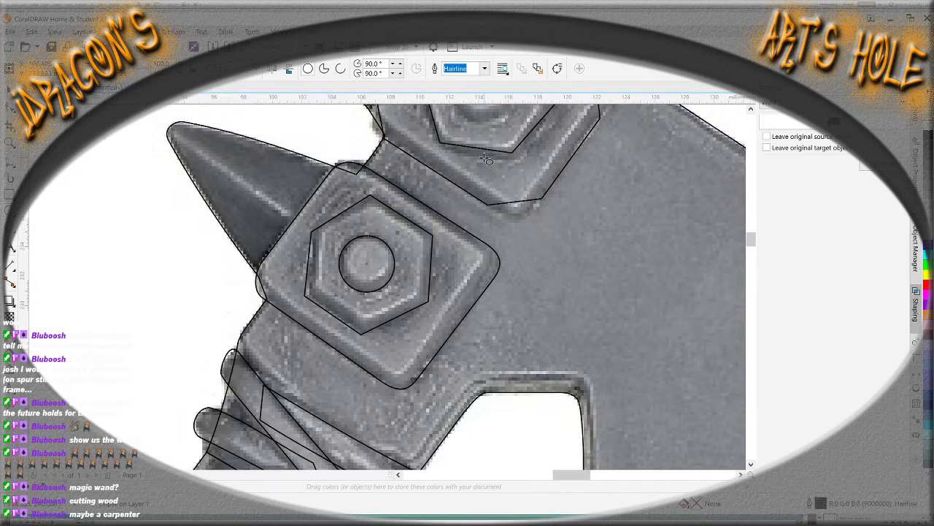
# Reposition the corner nodes of the upper bolt's hexagonal nut outline to fit the nut's edges
pyautogui.scroll(-3, 489, 154)
pyautogui.scroll(4, 511, 124)
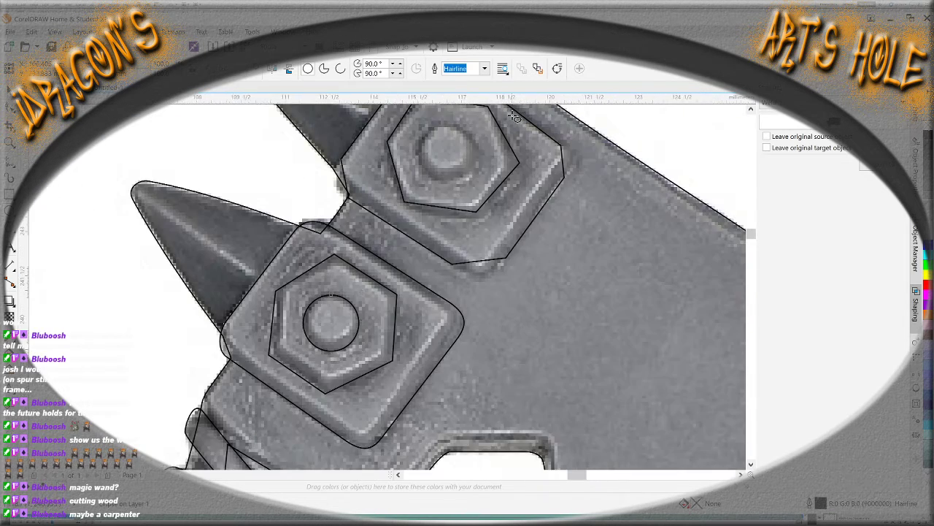
pyautogui.scroll(2, 514, 117)
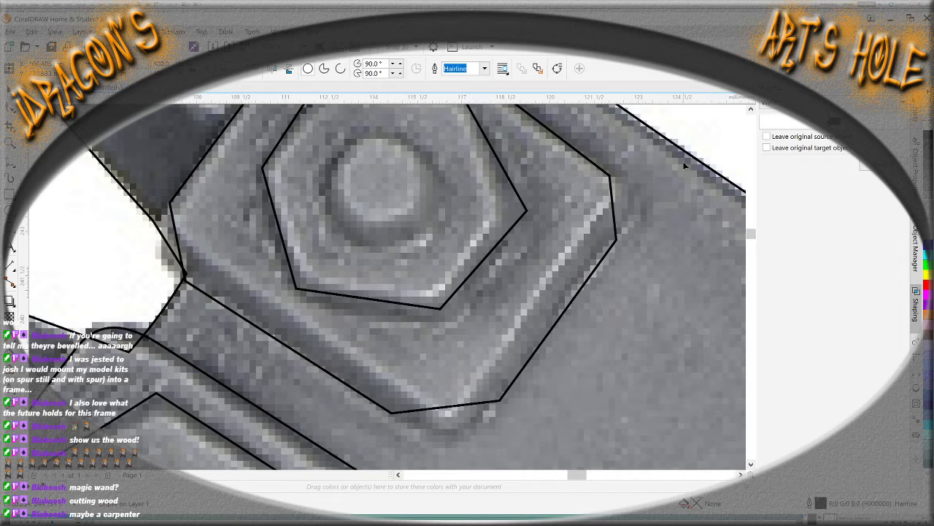
pyautogui.click(751, 111)
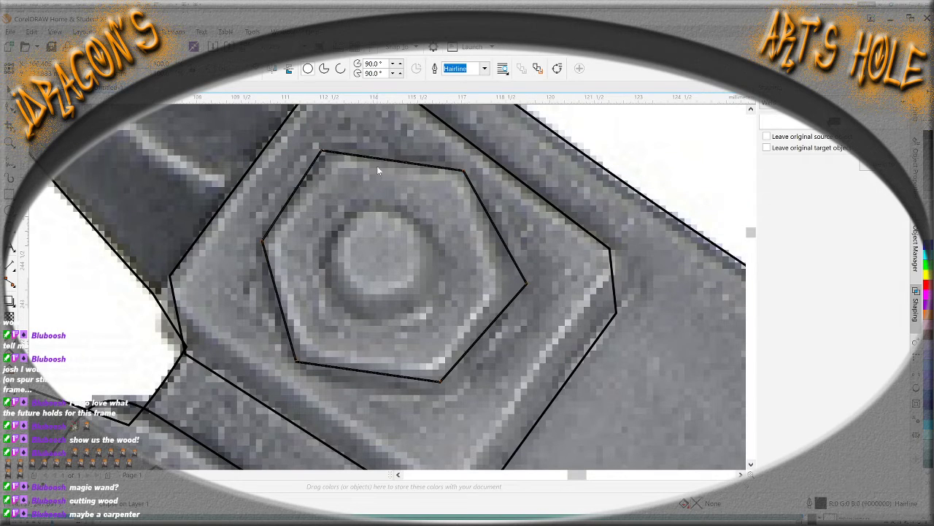
pyautogui.press('F10')
pyautogui.click(330, 154)
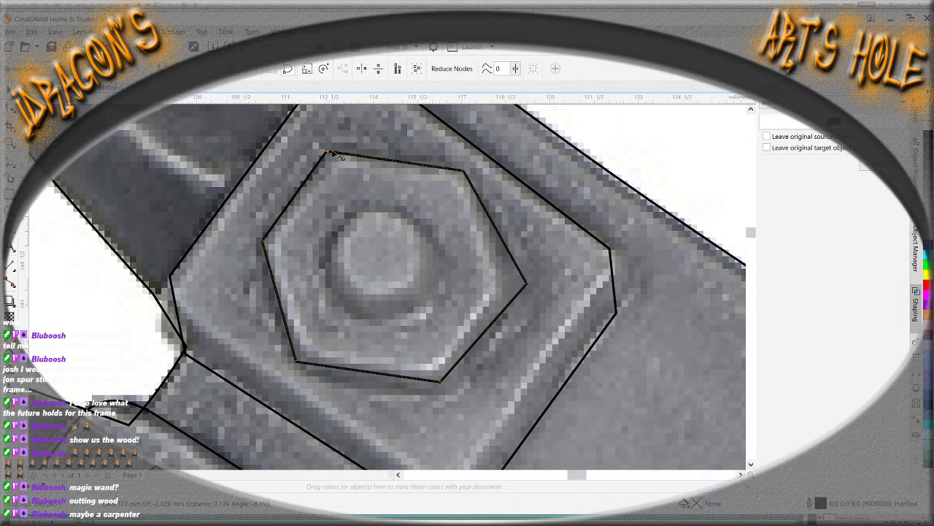
pyautogui.click(463, 170)
pyautogui.press('Up')
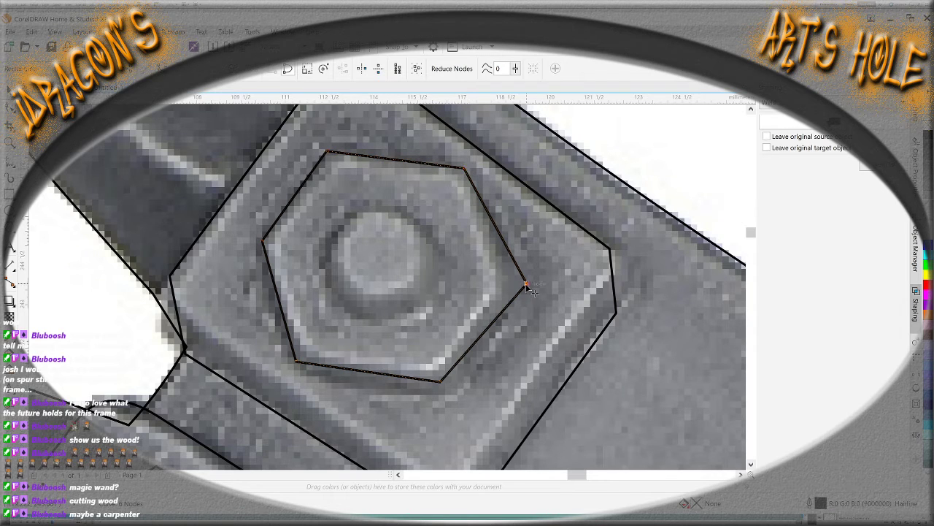
pyautogui.click(525, 284)
pyautogui.press('Left')
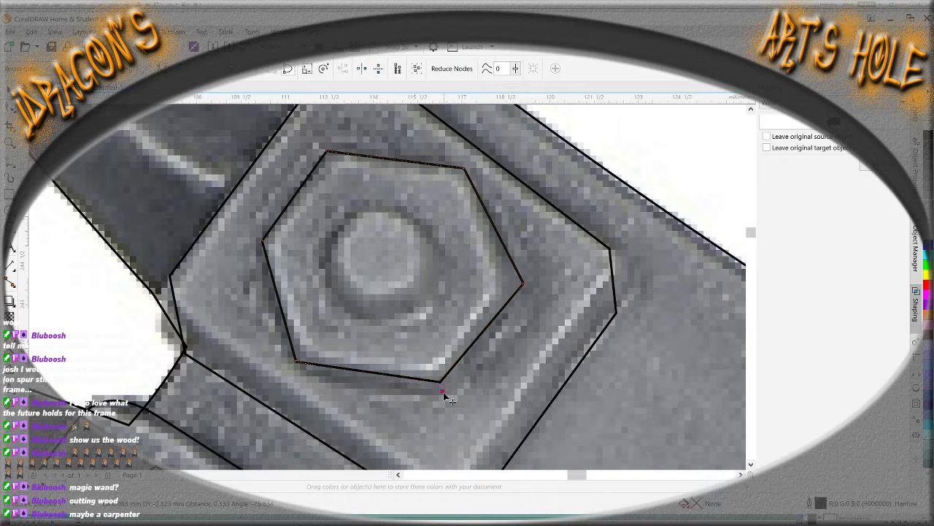
pyautogui.moveTo(442, 384); pyautogui.dragTo(442, 394)
pyautogui.click(292, 361)
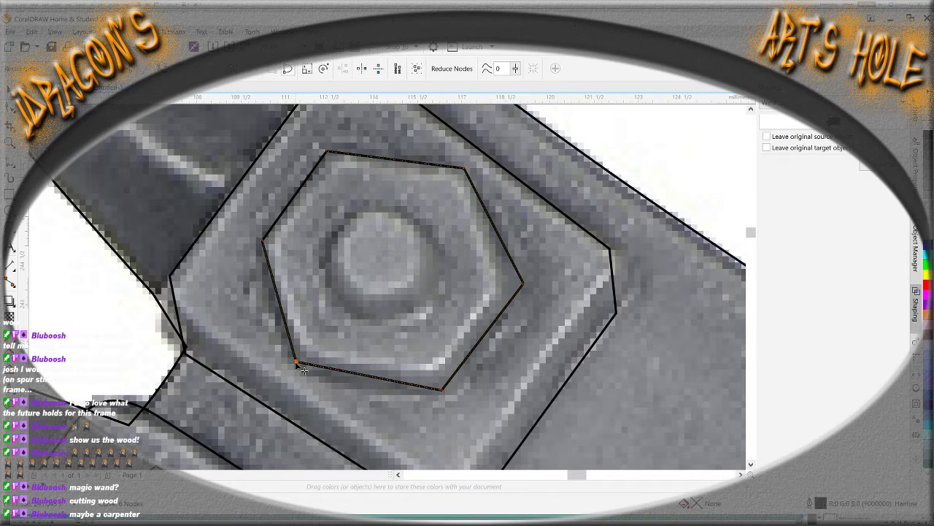
pyautogui.click(261, 243)
# Draw a circle around the round bolt end at the centre of the upper hexagonal nut
pyautogui.press('F7')
pyautogui.moveTo(325, 210); pyautogui.dragTo(442, 319)
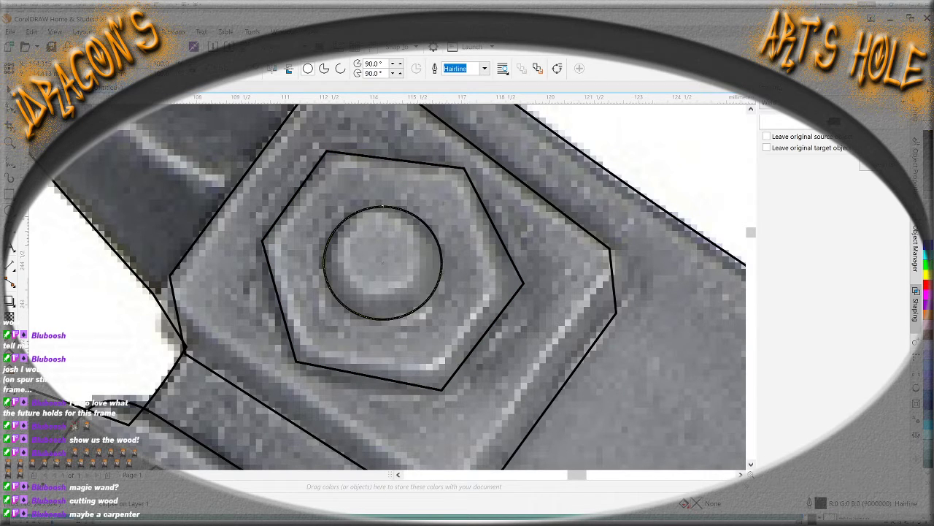
# Curve the short spike-side segment of the upper plate outline outward to round that corner
pyautogui.press('F10')
pyautogui.click(178, 318)
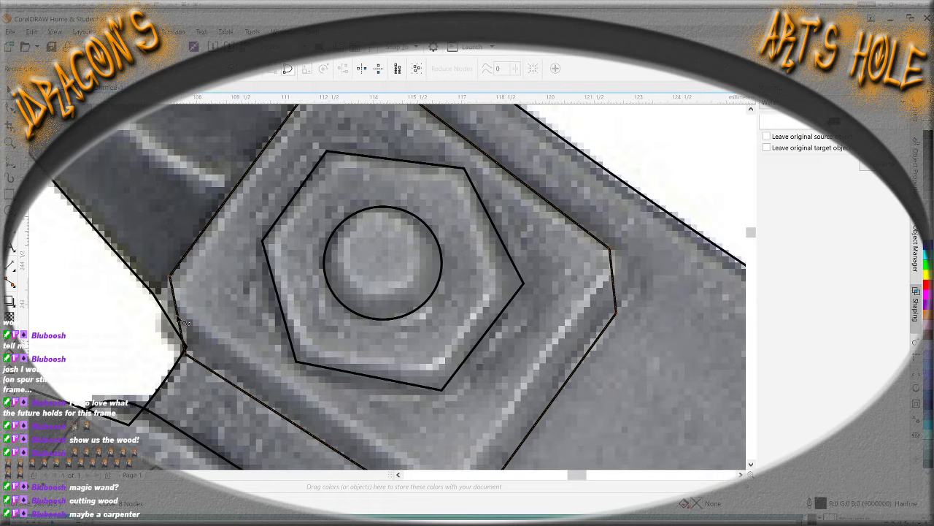
pyautogui.click(178, 315)
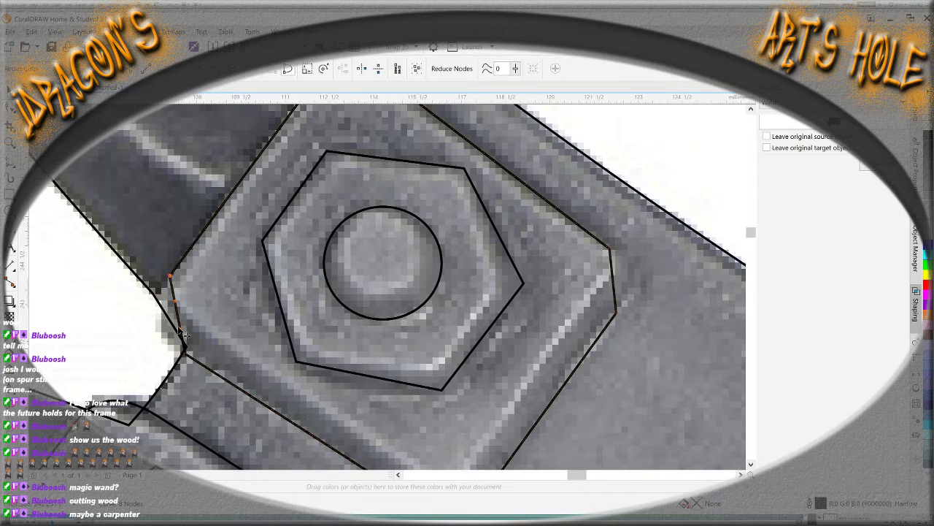
pyautogui.moveTo(187, 337); pyautogui.dragTo(157, 325)
pyautogui.click(169, 275)
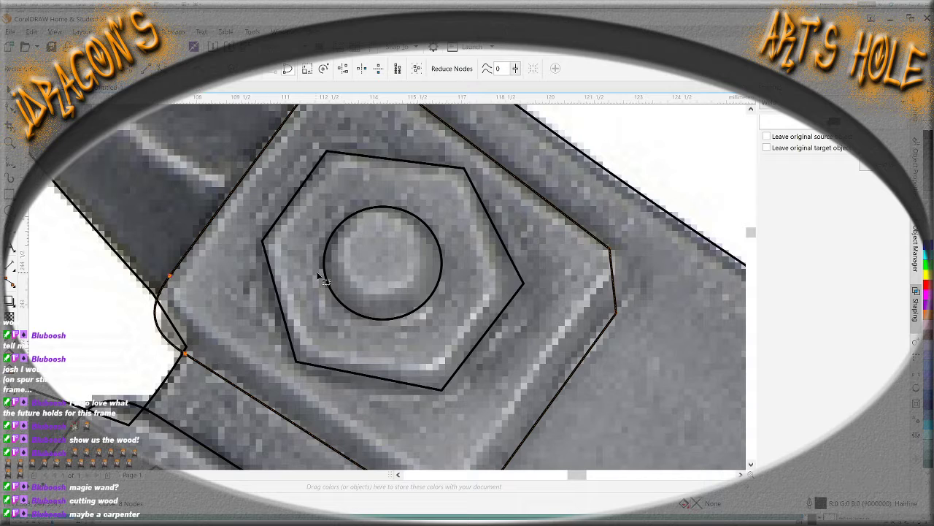
# Move the upper plate outline's top corner node onto the plate edge and curve the short top segment outward to round the corner
pyautogui.click(750, 109)
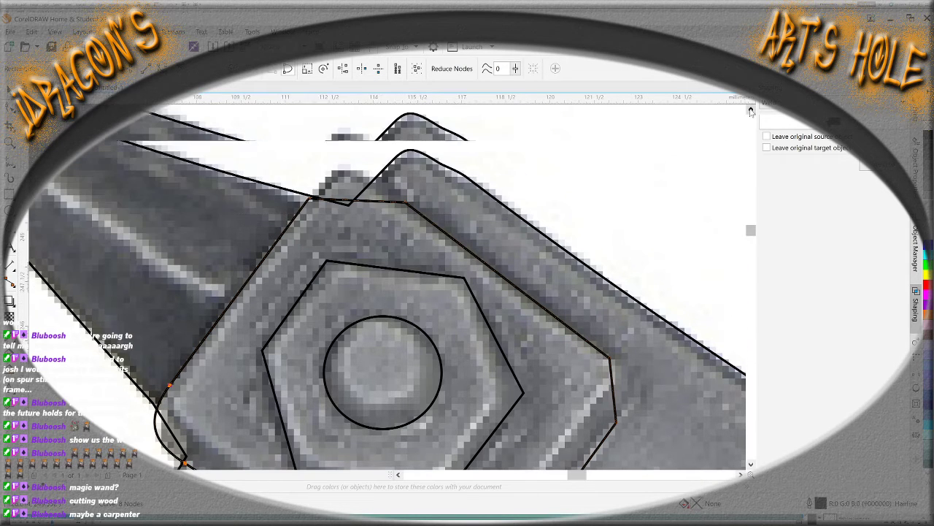
pyautogui.click(376, 205)
pyautogui.moveTo(407, 206); pyautogui.dragTo(387, 192)
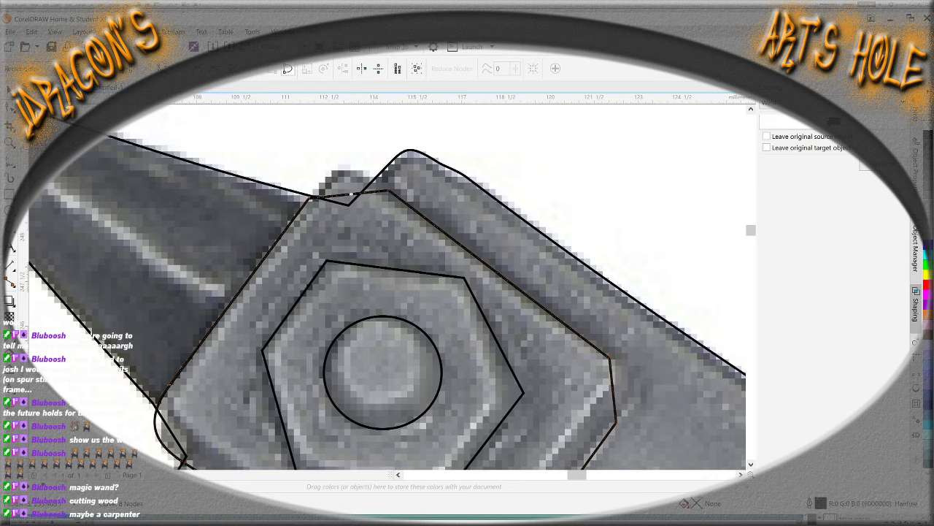
pyautogui.moveTo(358, 201); pyautogui.dragTo(339, 166)
pyautogui.click(368, 179)
pyautogui.moveTo(394, 212); pyautogui.dragTo(293, 142)
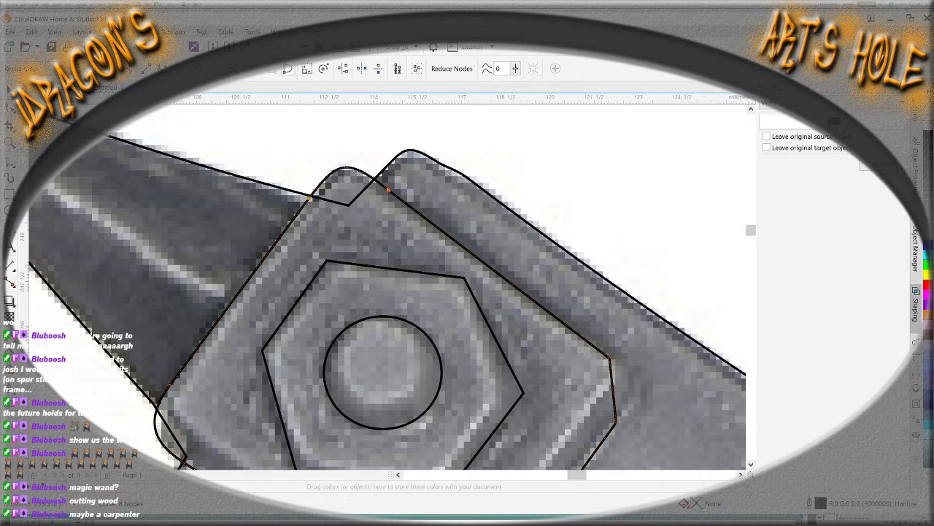
# Curve the short blade-side segment of the upper plate outline outward to follow the plate's rounded corner
pyautogui.click(750, 464)
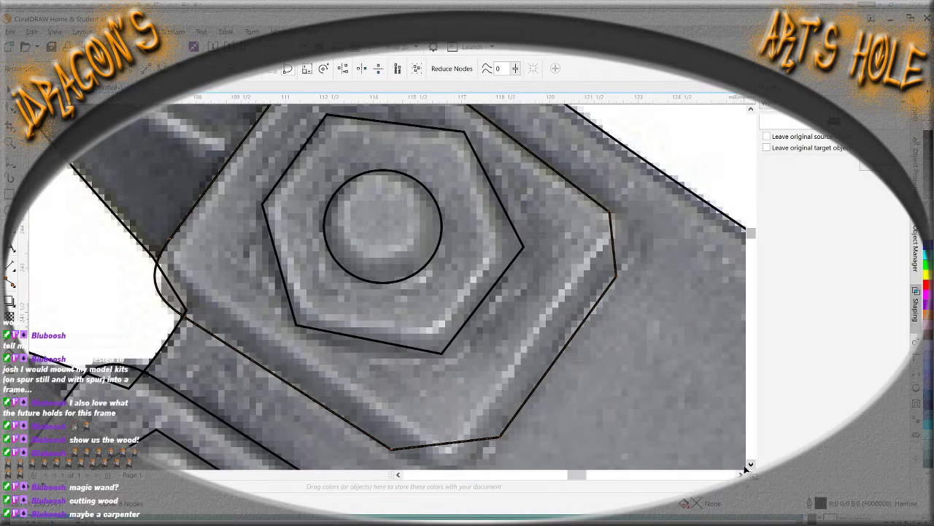
pyautogui.click(741, 474)
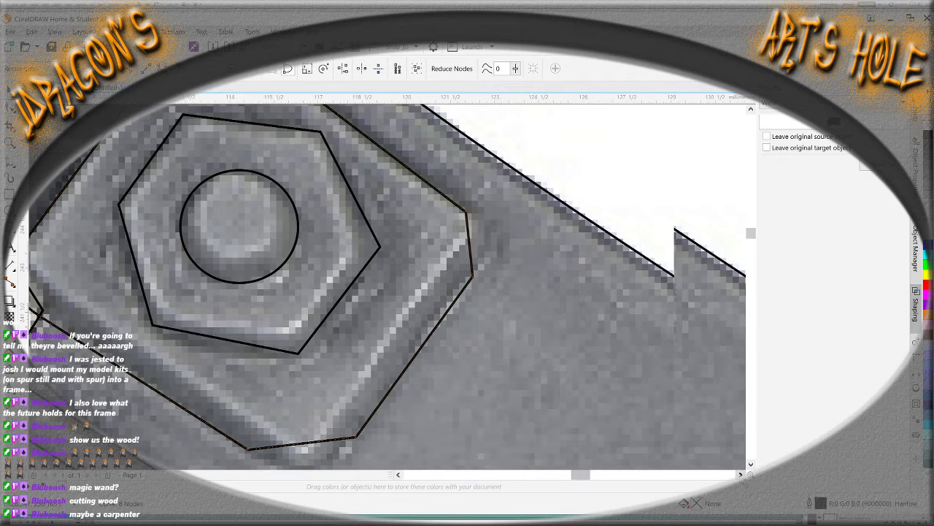
pyautogui.click(468, 253)
pyautogui.moveTo(470, 254); pyautogui.dragTo(502, 245)
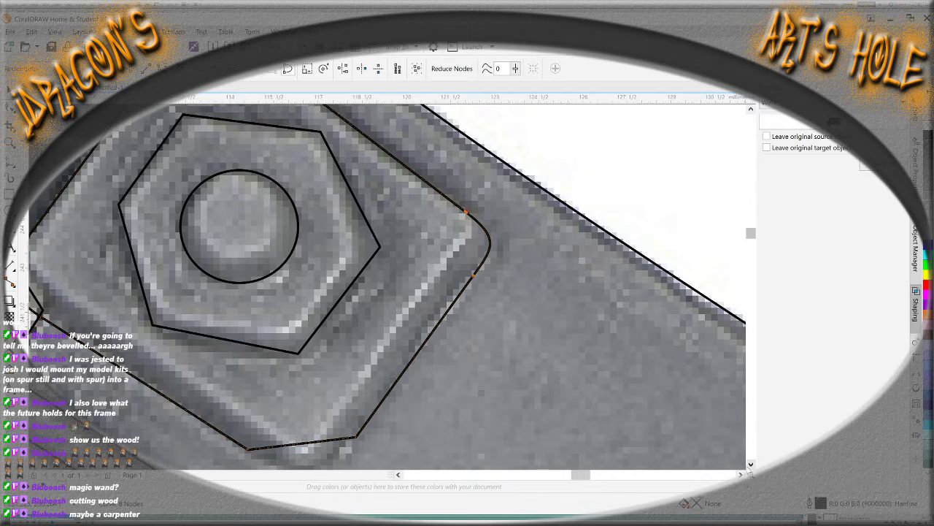
# Curve the short bottom segment of the upper plate outline outward to follow the rounded lower corner
pyautogui.scroll(-3, 407, 401)
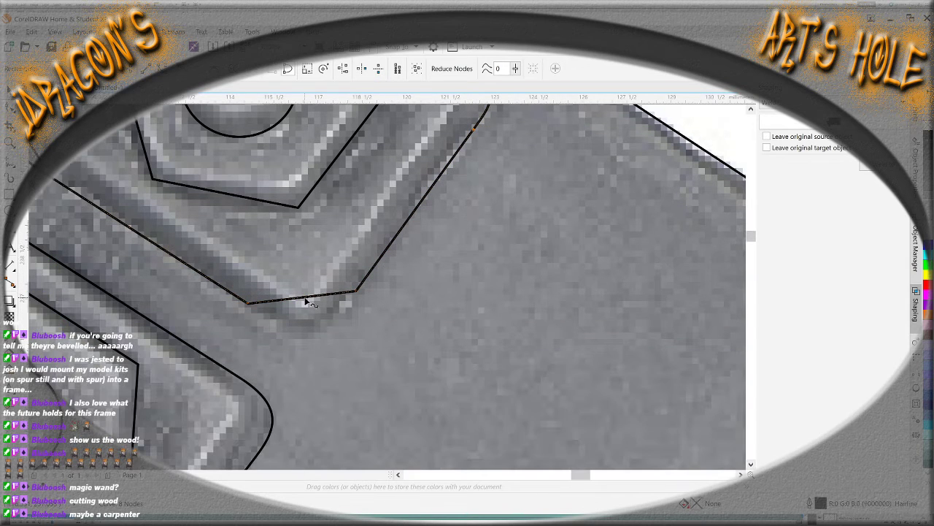
pyautogui.click(306, 297)
pyautogui.click(306, 298)
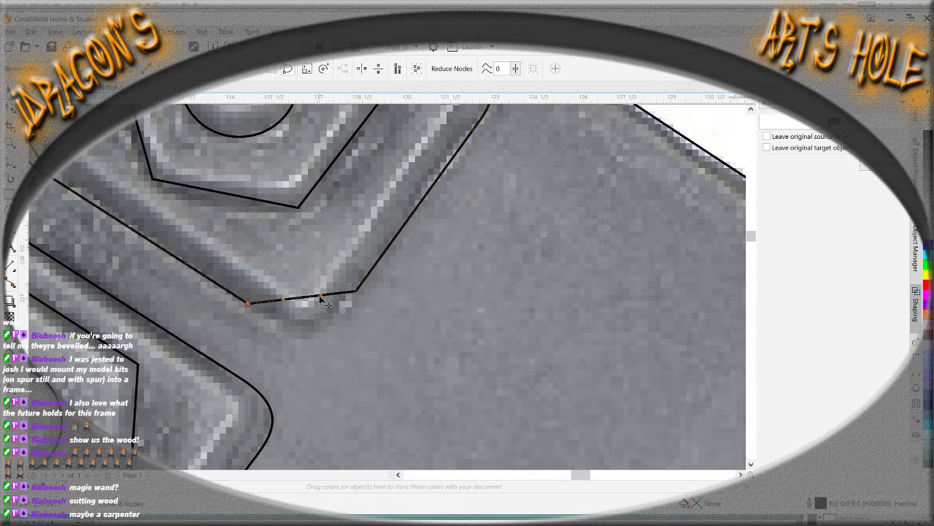
pyautogui.moveTo(334, 329); pyautogui.dragTo(299, 343)
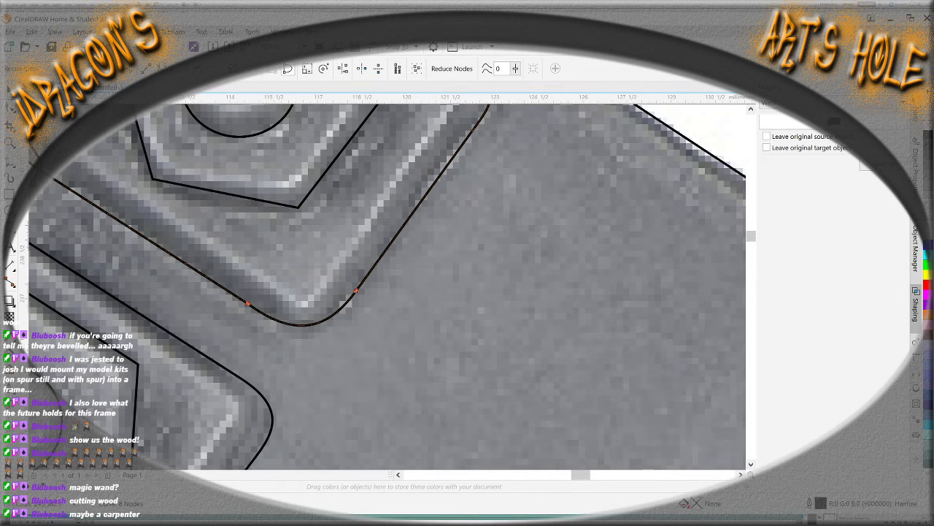
# Select all the traced axe outlines without the reference bitmap and paste a copy of them onto Page 2
pyautogui.scroll(-3, 286, 323)
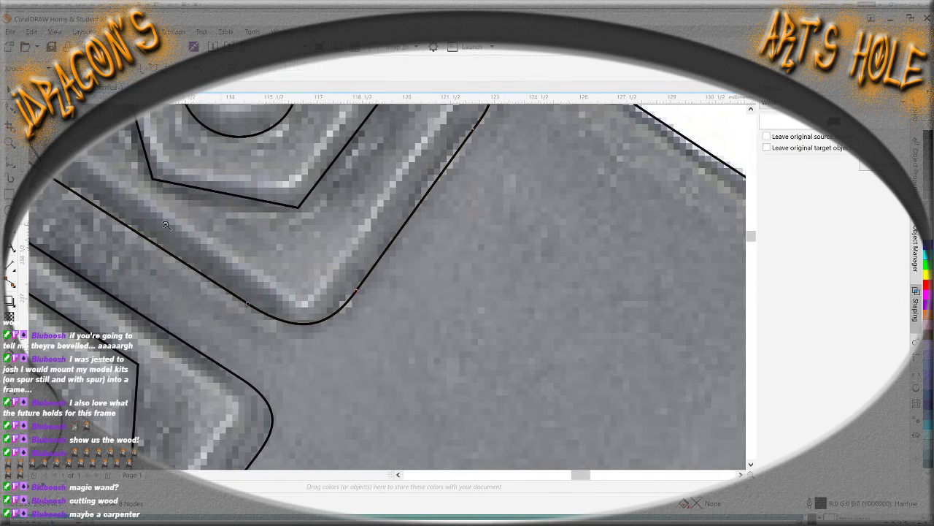
pyautogui.scroll(-3, 298, 324)
pyautogui.scroll(-2, 303, 343)
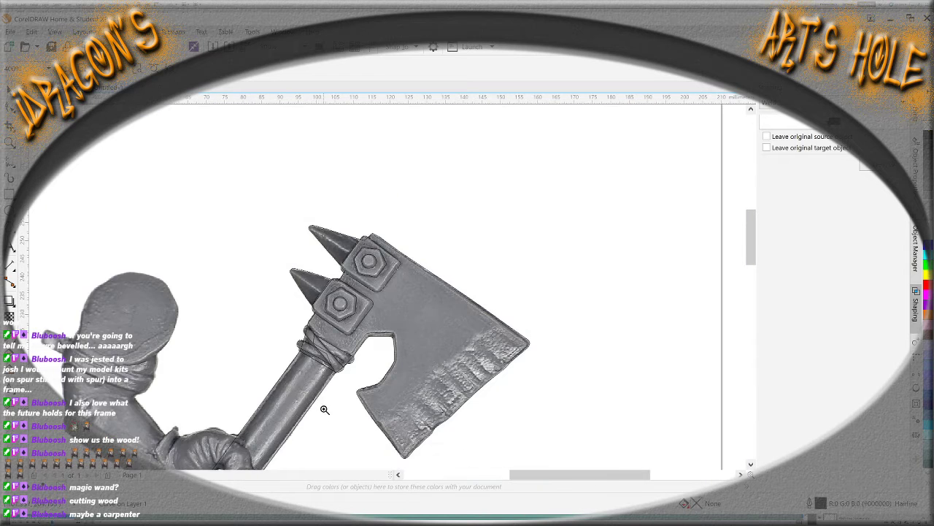
pyautogui.scroll(-1, 325, 410)
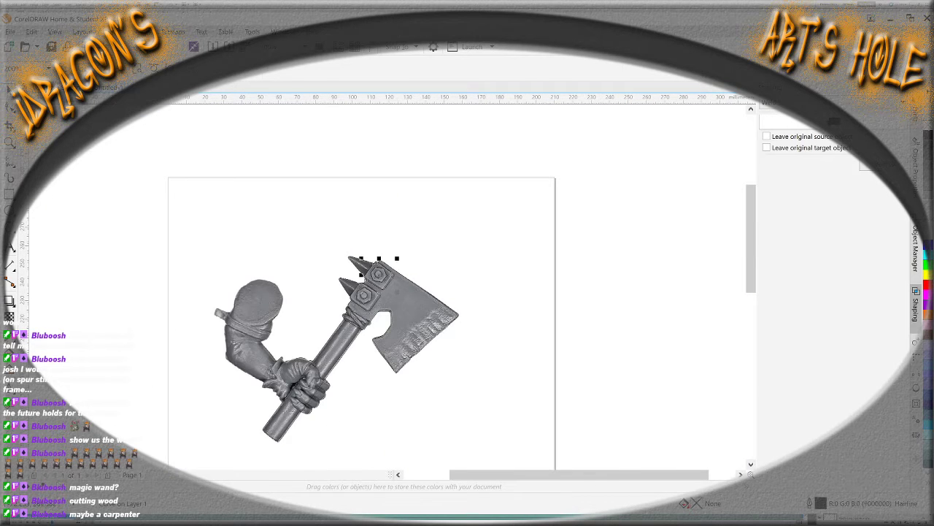
pyautogui.scroll(-4, 349, 389)
pyautogui.scroll(2, 352, 443)
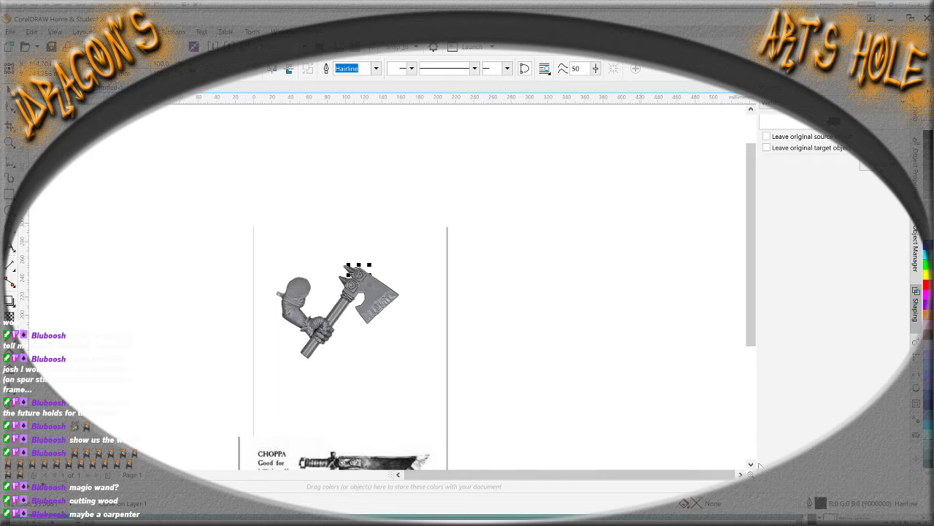
pyautogui.scroll(-2, 759, 465)
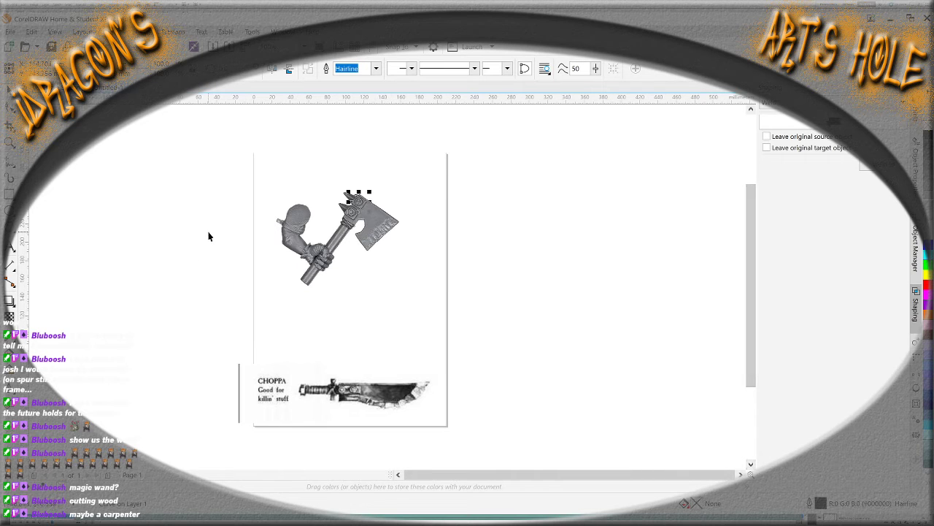
pyautogui.moveTo(228, 145); pyautogui.dragTo(417, 315)
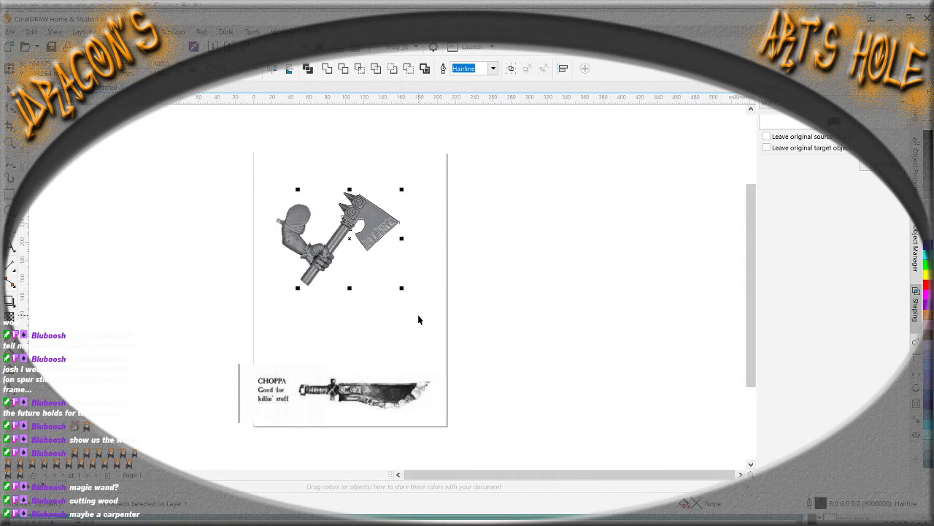
pyautogui.click(108, 474)
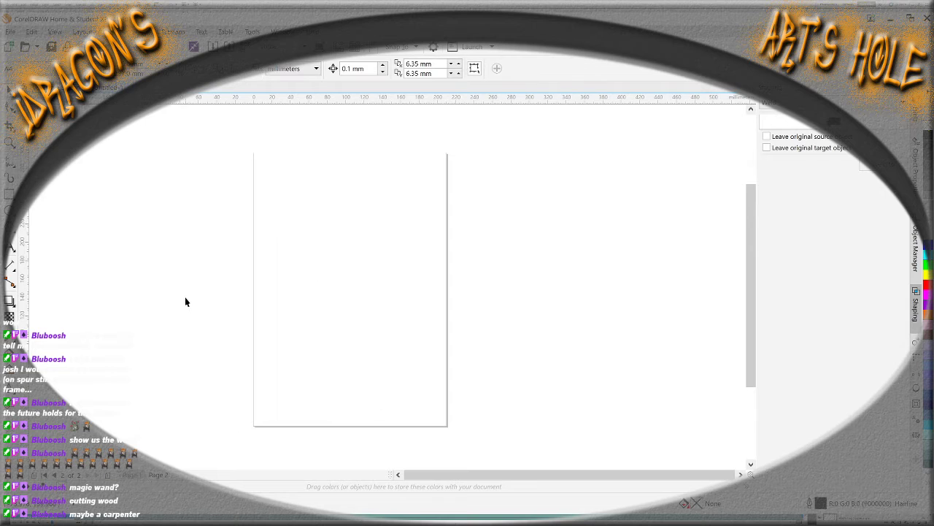
pyautogui.hotkey('ctrl', 'v')
pyautogui.click(190, 271)
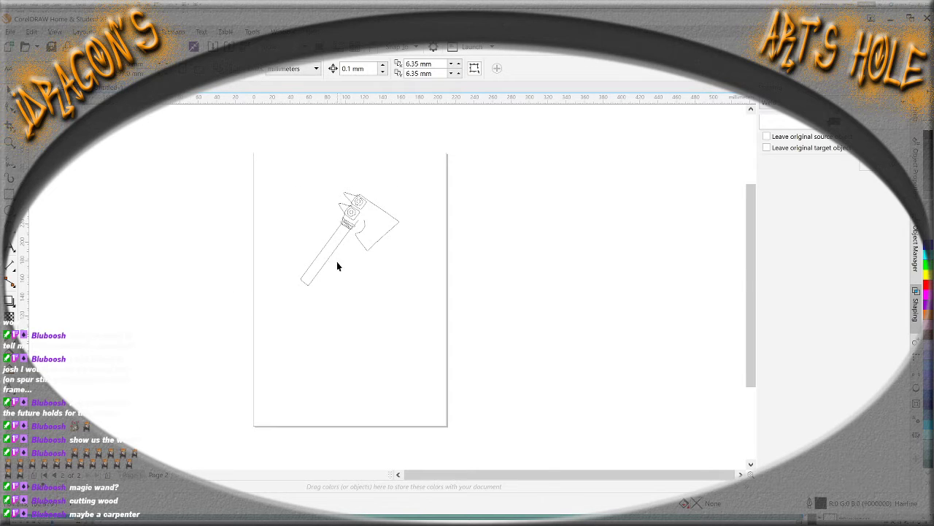
# Fill the axe handle and head outlines on Page 2 with mid grey, RGB 128, 128, 128
pyautogui.scroll(2, 349, 237)
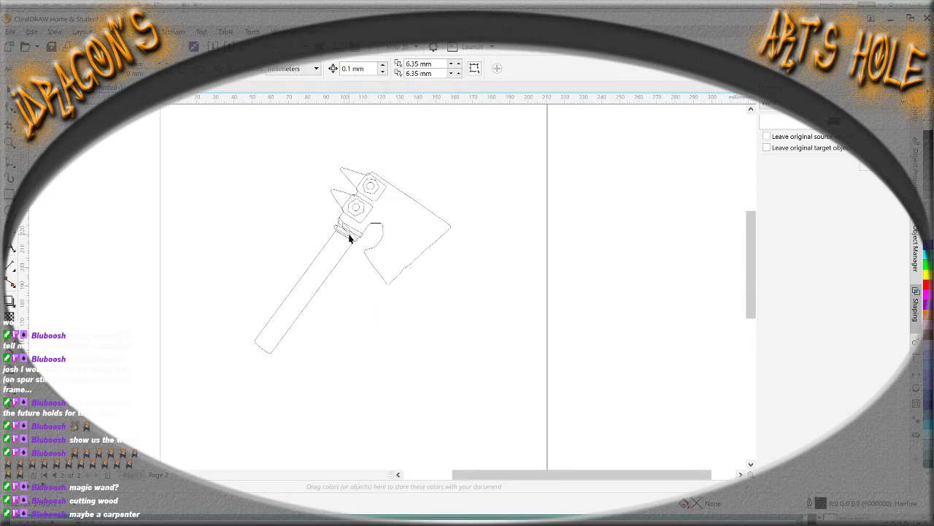
pyautogui.click(314, 292)
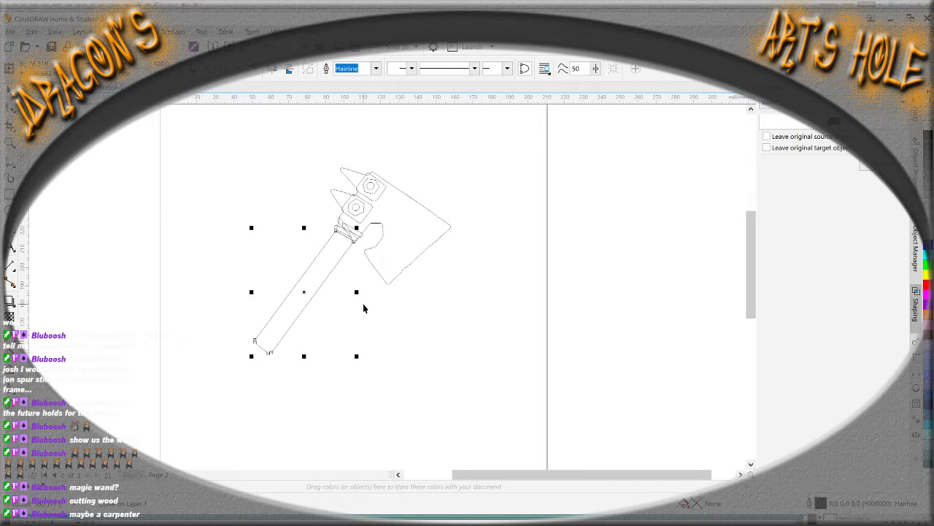
pyautogui.keyDown('shift'); pyautogui.click(393, 256); pyautogui.keyUp('shift')
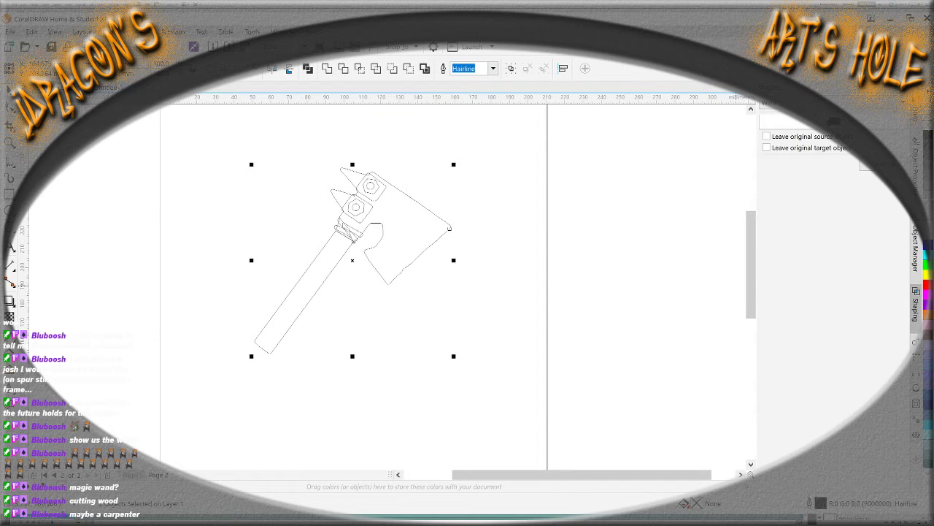
pyautogui.click(926, 336)
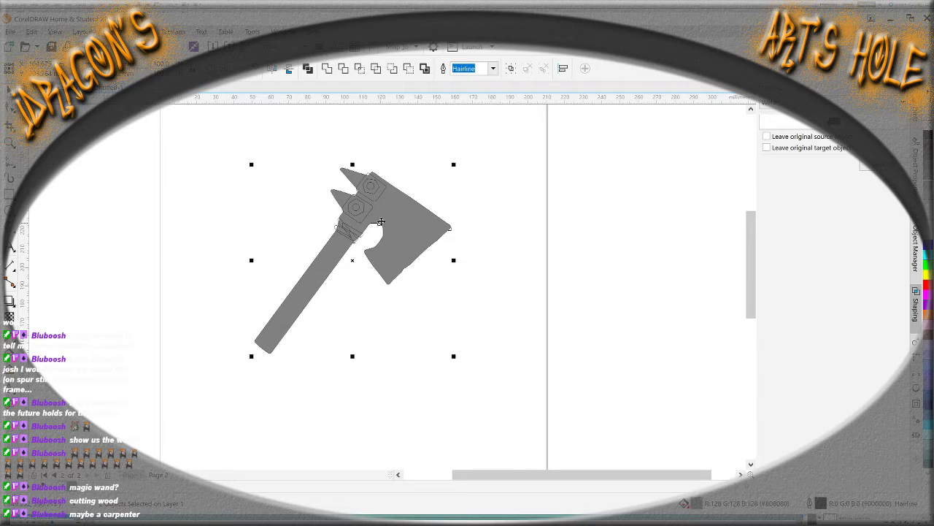
# Fill the binding strips between the axe handle and head with a dark grey
pyautogui.scroll(2, 399, 257)
pyautogui.moveTo(233, 267); pyautogui.dragTo(379, 216)
pyautogui.click(925, 321)
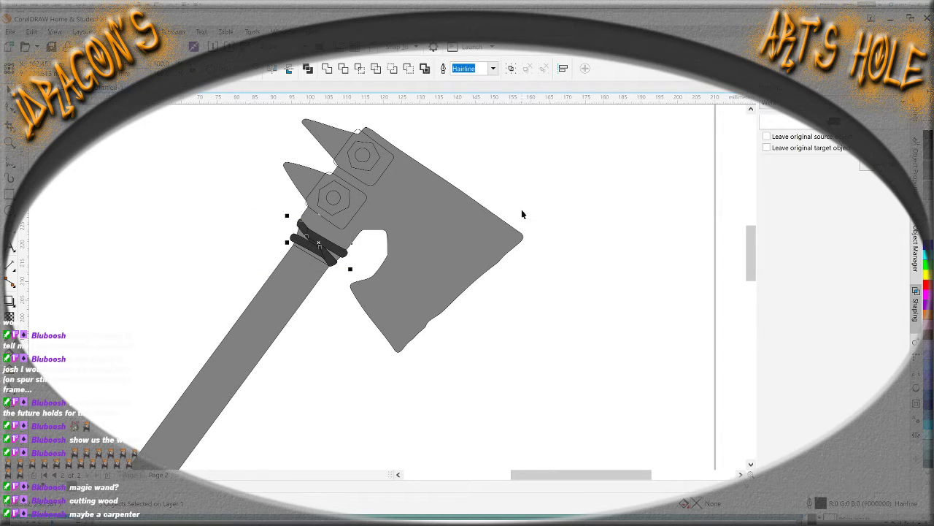
# Fill the lower bolt plate with a darker grey than the head, RGB 102, 102, 102
pyautogui.click(326, 224)
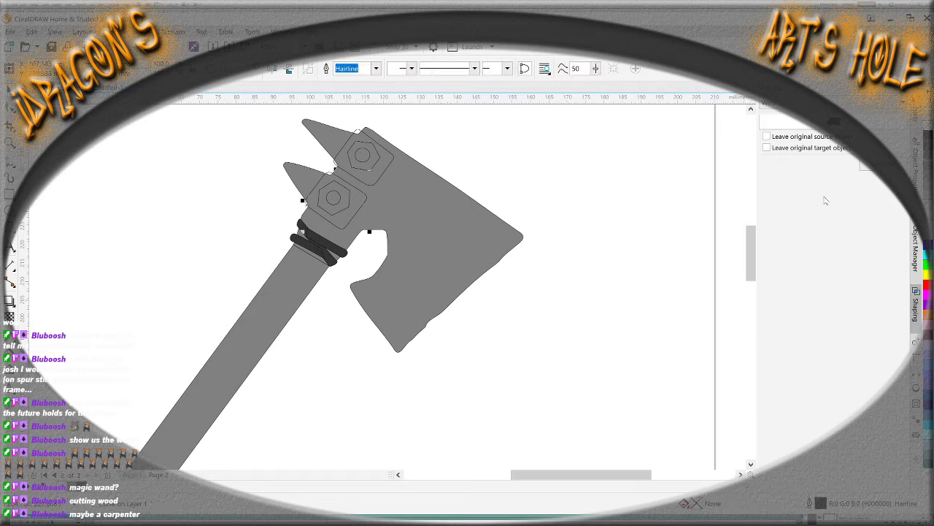
pyautogui.press('Tab')
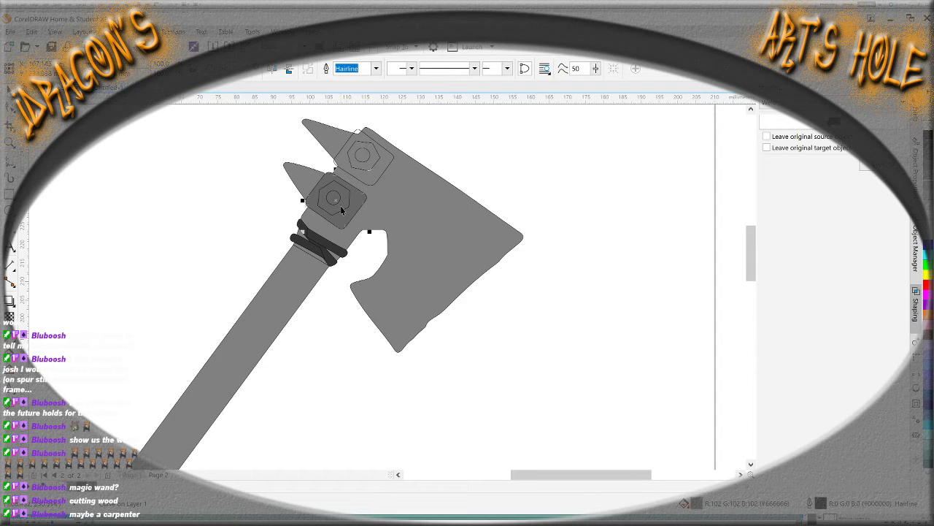
# Fill the lower bolt's hexagonal nut with very dark grey and its centre circle with black
pyautogui.click(925, 321)
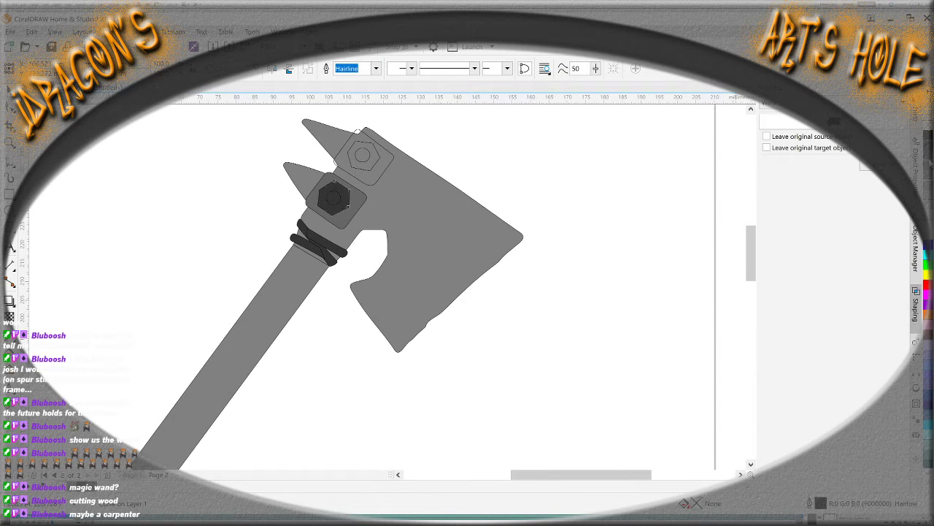
pyautogui.click(339, 200)
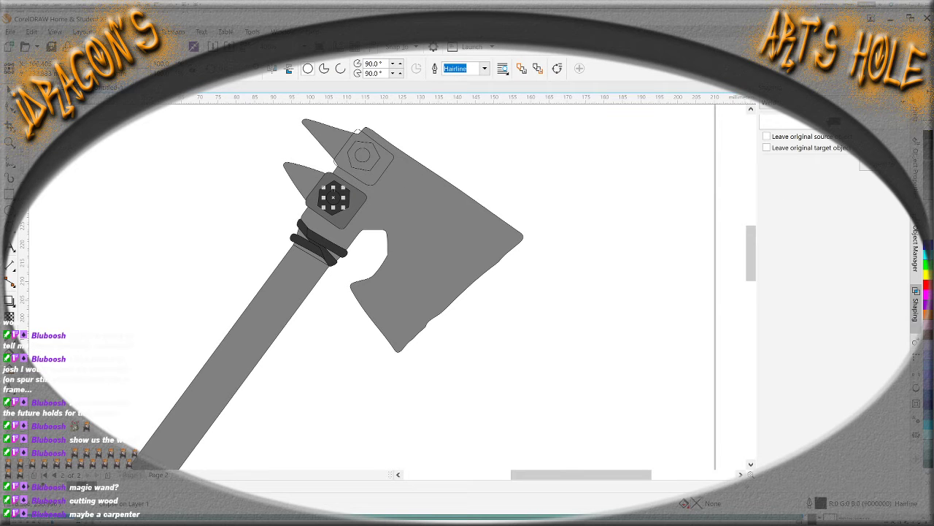
pyautogui.press('Tab')
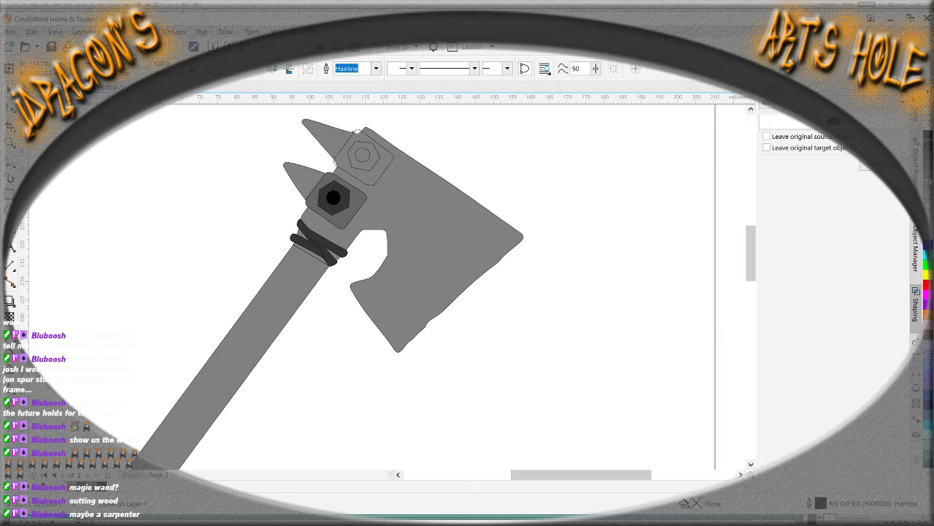
# Fill the upper bolt plate with the same grey as the lower plate, RGB 102, 102, 102
pyautogui.click(926, 314)
pyautogui.click(926, 321)
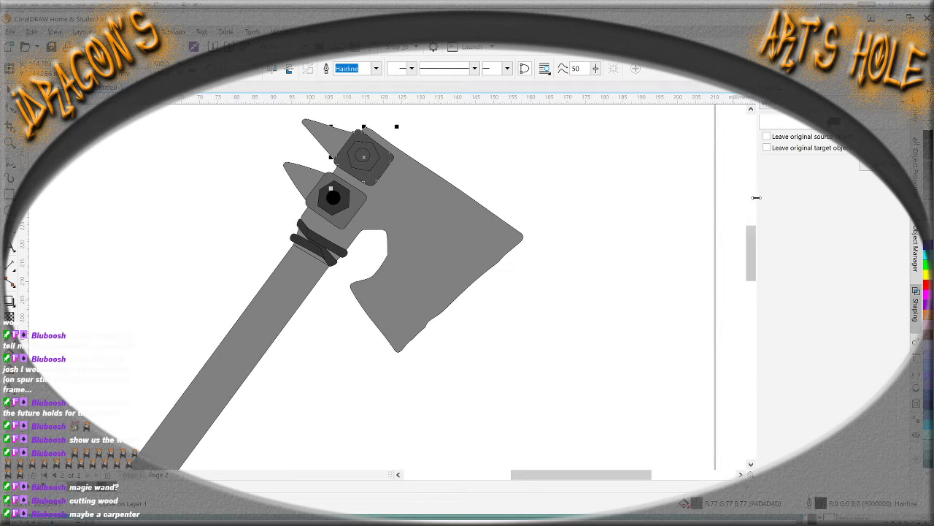
pyautogui.click(925, 306)
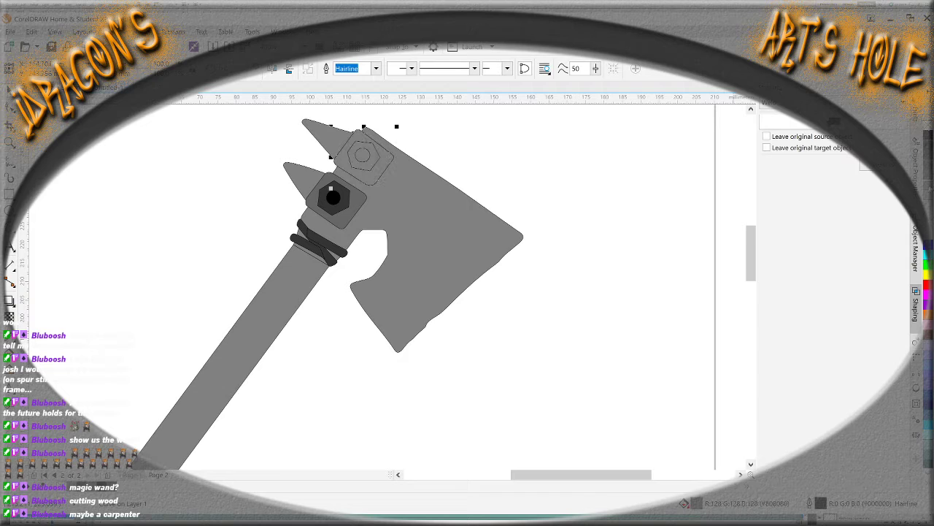
pyautogui.click(926, 314)
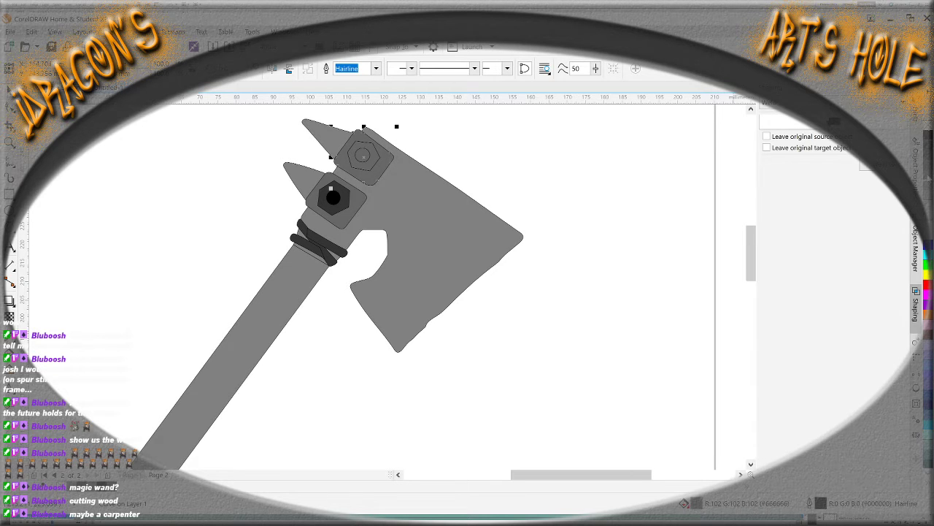
# Fill the upper bolt's hexagonal nut with dark grey, RGB 51, 51, 51, and its centre circle with black
pyautogui.click(366, 167)
pyautogui.click(925, 321)
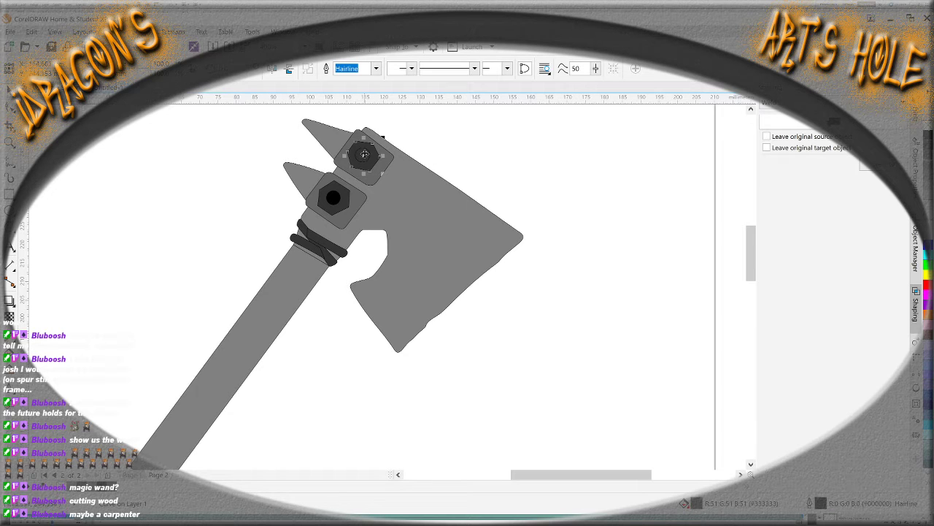
pyautogui.click(360, 156)
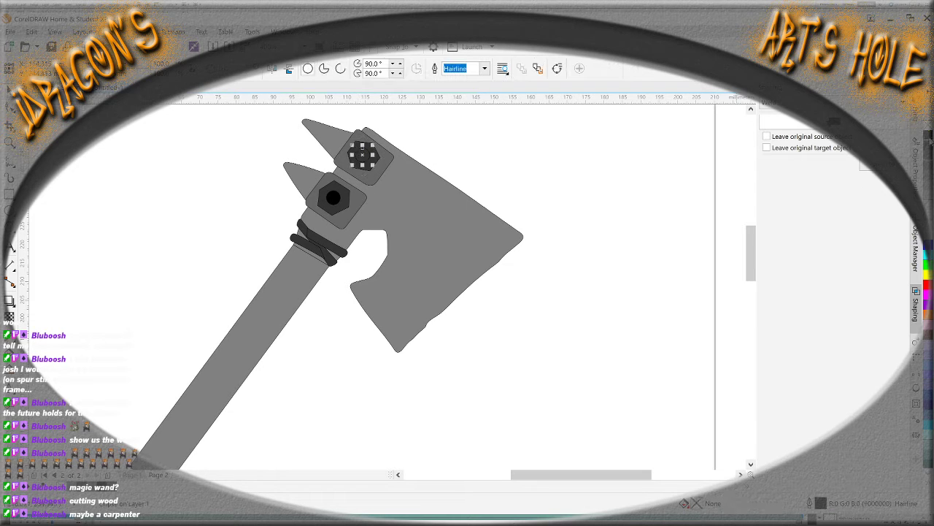
pyautogui.click(928, 142)
pyautogui.click(365, 364)
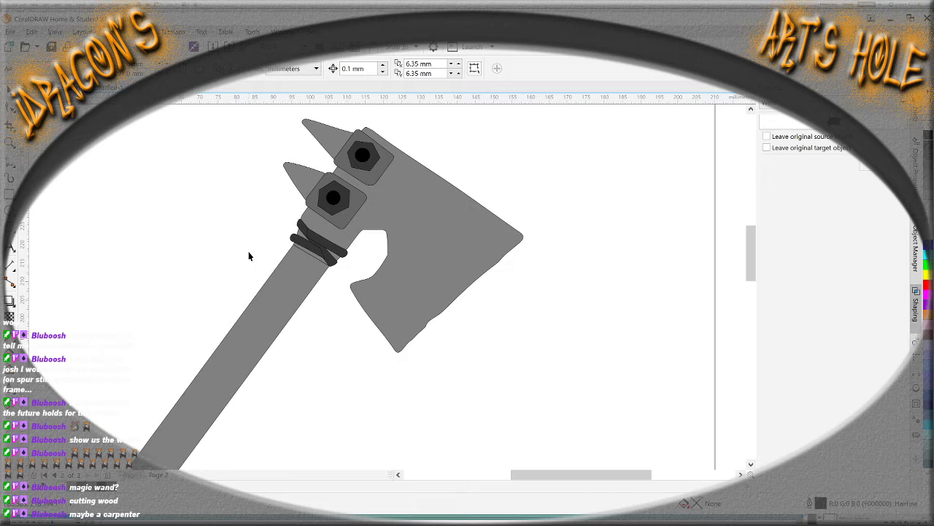
# Recolour the binding strip nearest the axe head with RGB 102, 102, 102
pyautogui.moveTo(297, 258); pyautogui.dragTo(367, 217)
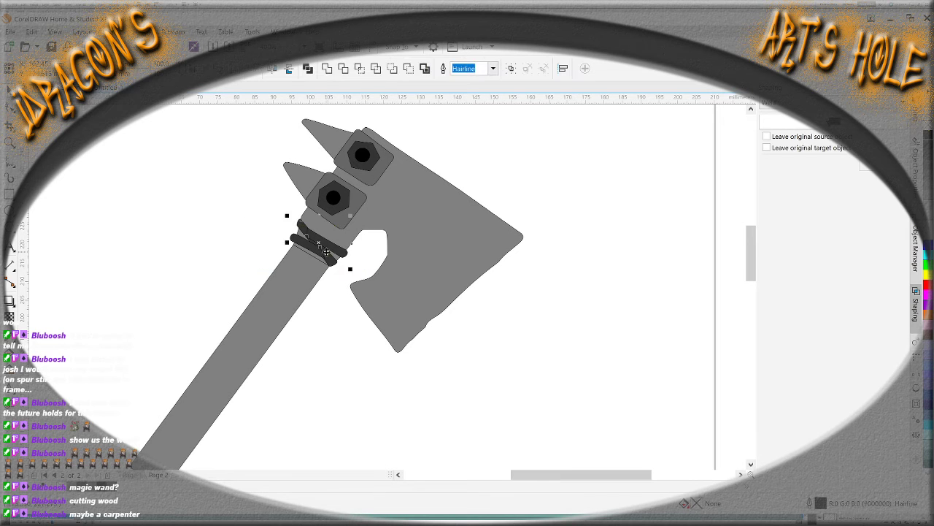
pyautogui.scroll(2, 328, 361)
pyautogui.hotkey('ctrl', 'l')
pyautogui.press('F5')
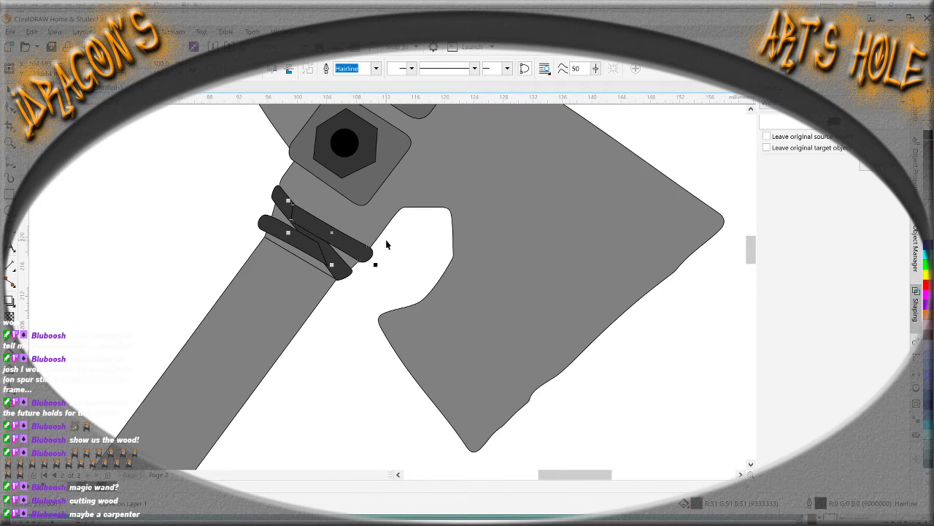
pyautogui.scroll(-2, 376, 252)
pyautogui.click(929, 172)
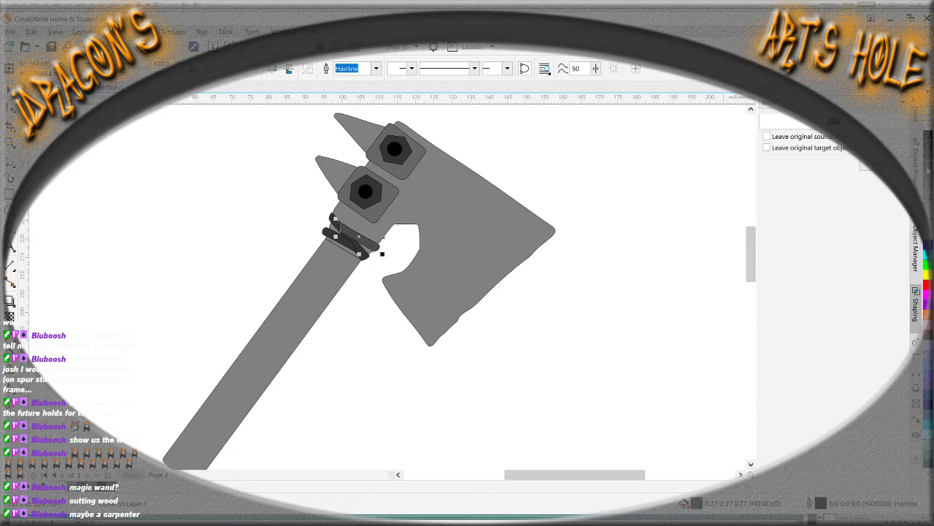
pyautogui.scroll(2, 475, 192)
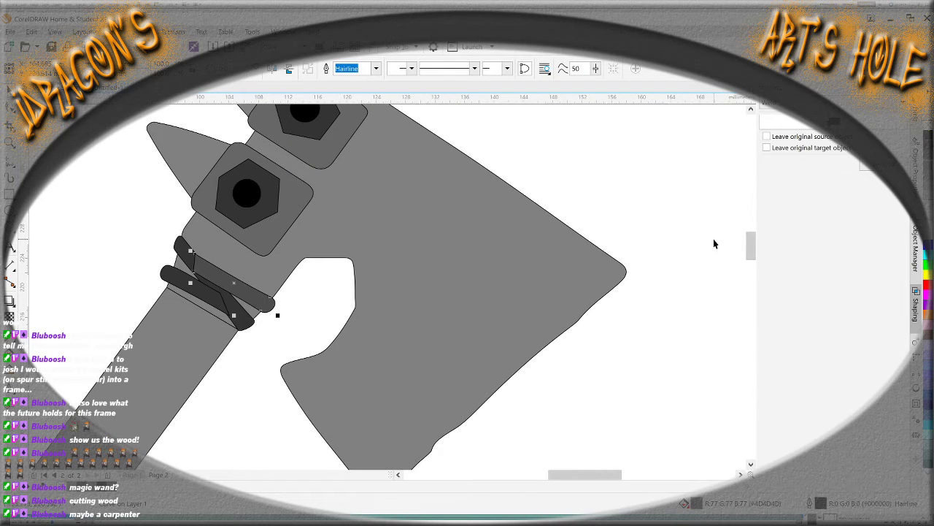
pyautogui.click(927, 179)
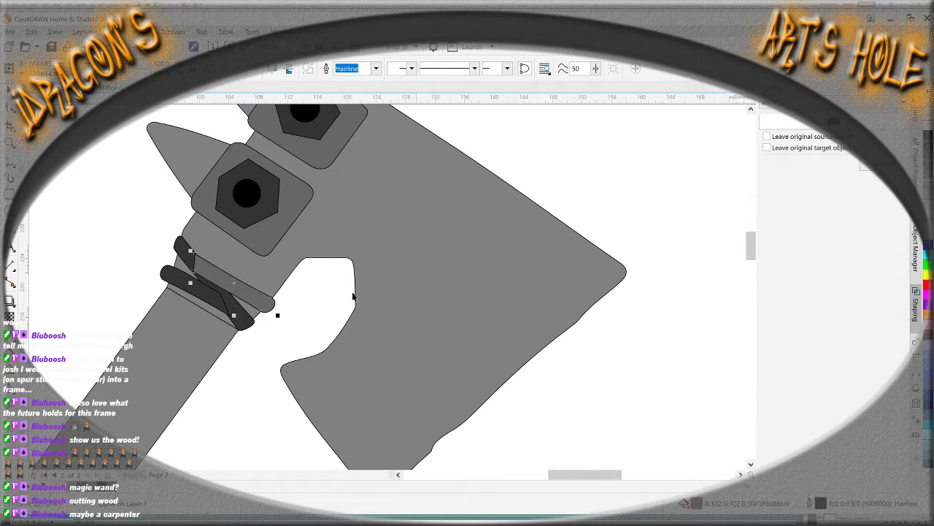
# Fill the strip nearest the handle with the same lighter grey and bring the dark diagonal strip to the front
pyautogui.click(166, 278)
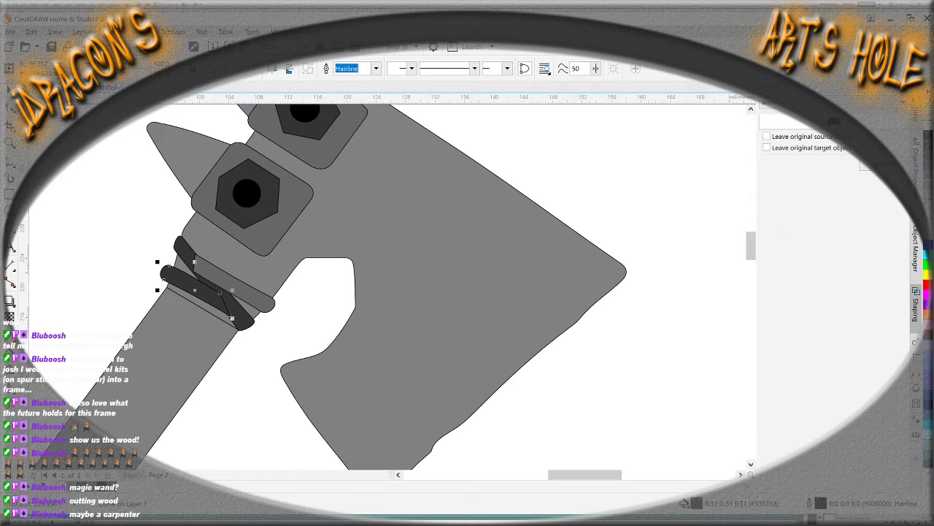
pyautogui.press('Delete')
pyautogui.click(244, 323)
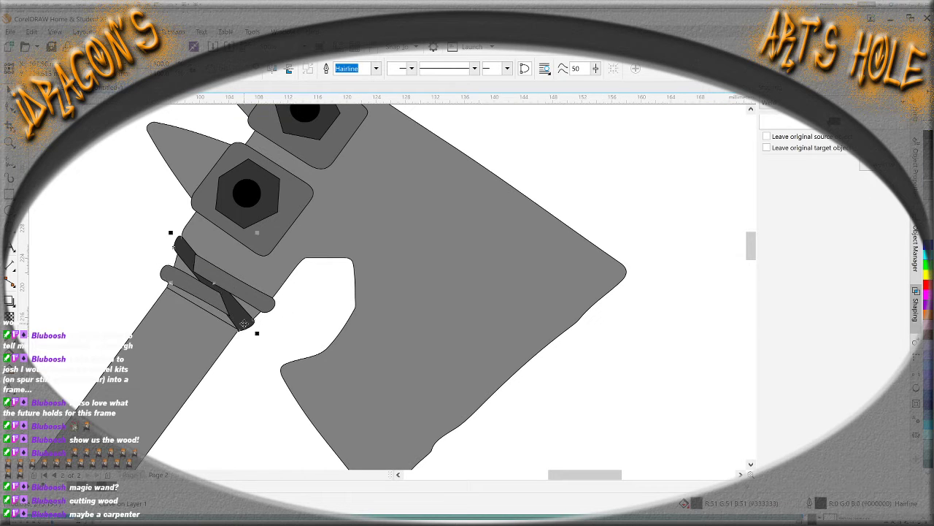
pyautogui.hotkey('shift', 'pageup')
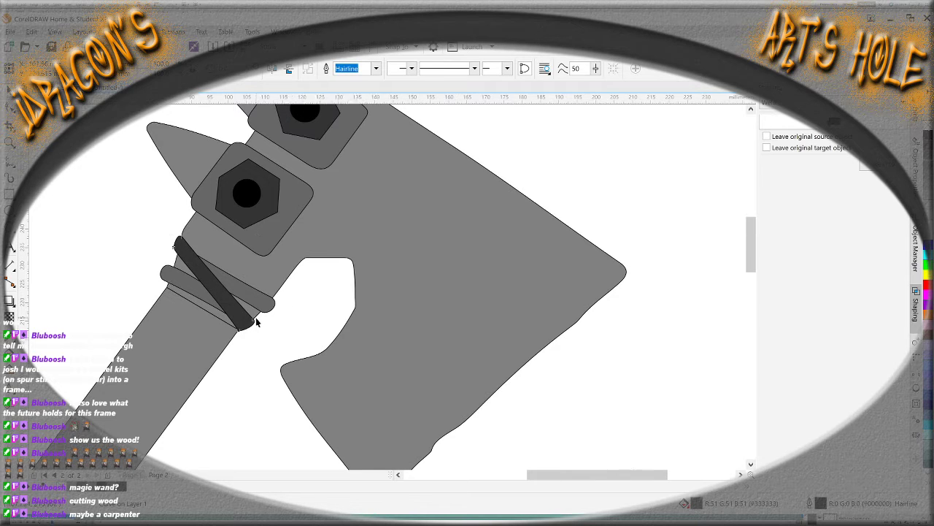
# Select the whole axe on Page 2 and remove the outlines from all its parts
pyautogui.scroll(-2, 256, 321)
pyautogui.scroll(-3, 214, 328)
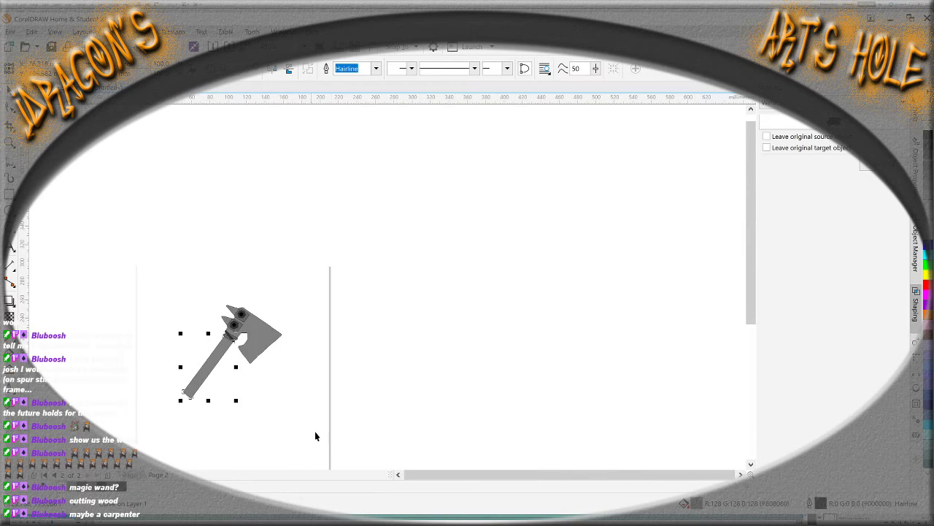
pyautogui.moveTo(330, 426); pyautogui.dragTo(155, 284)
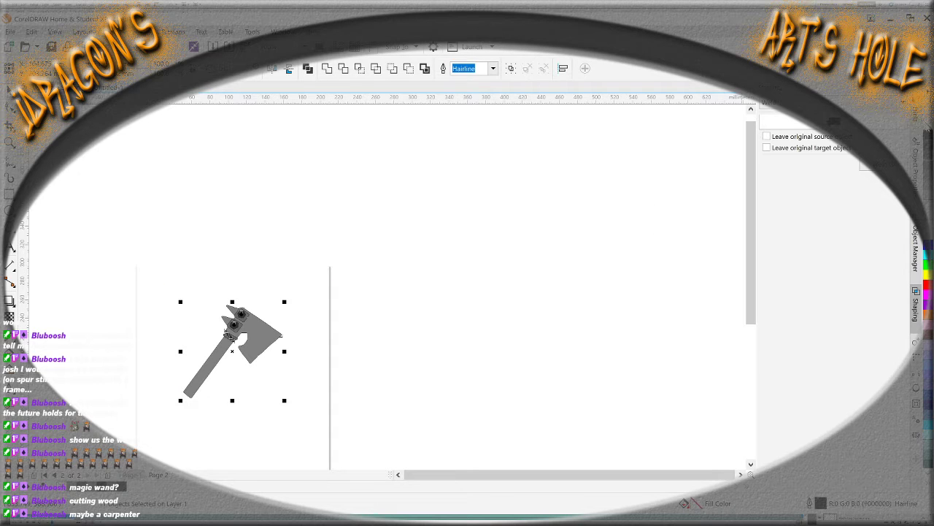
pyautogui.click(303, 408)
# Move the two corner nodes at the handle's upper end slightly upward so its edge meets the binding strips
pyautogui.scroll(3, 304, 408)
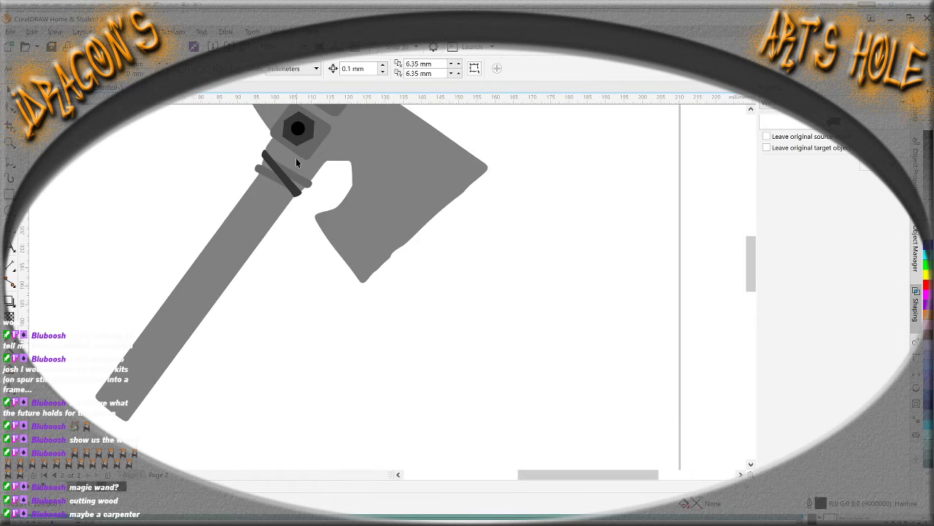
pyautogui.scroll(3, 271, 232)
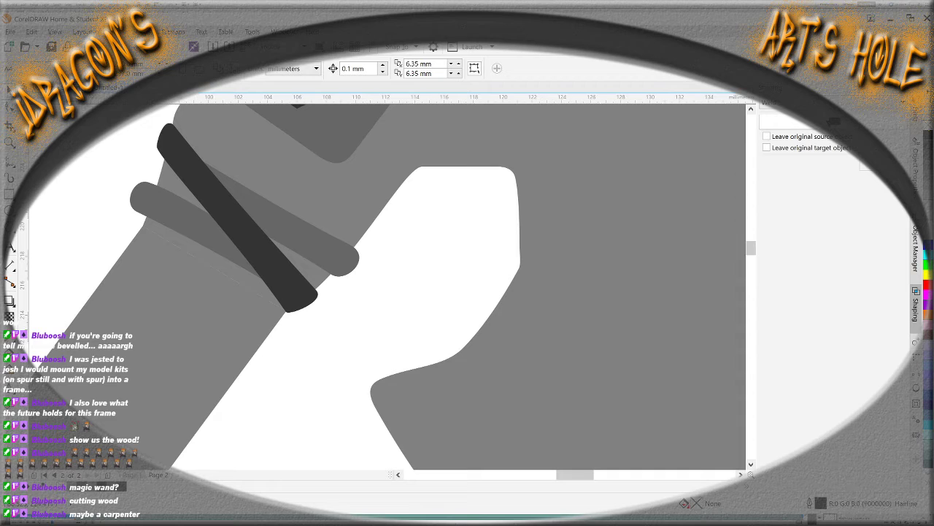
pyautogui.press('F10')
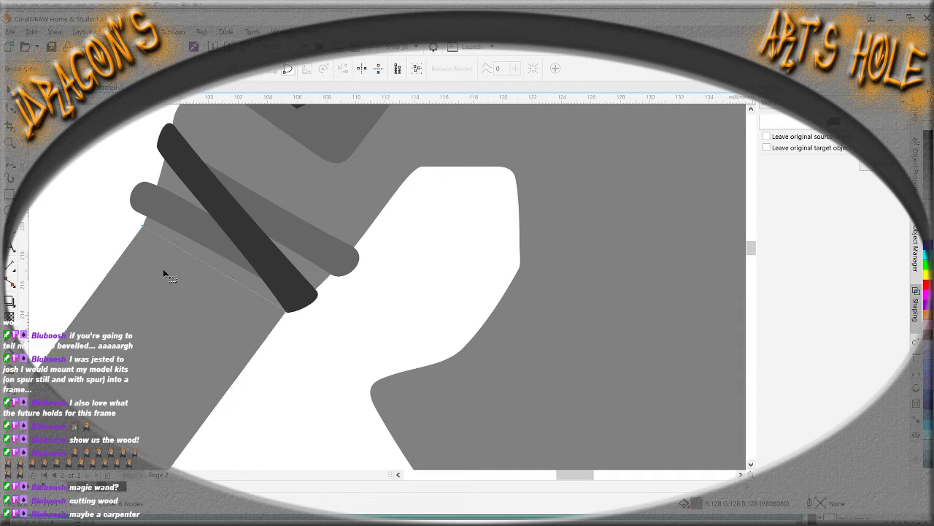
pyautogui.click(143, 223)
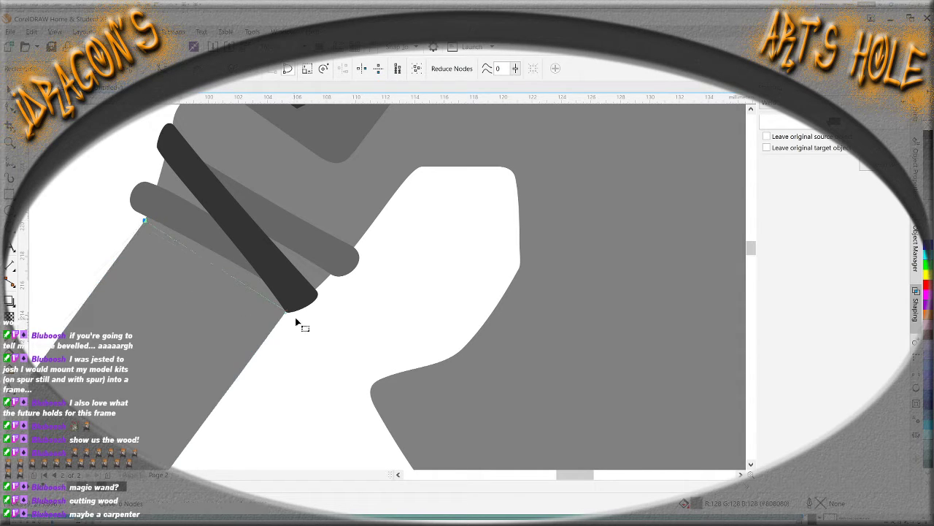
pyautogui.moveTo(287, 313); pyautogui.dragTo(292, 311)
pyautogui.scroll(-5, 292, 311)
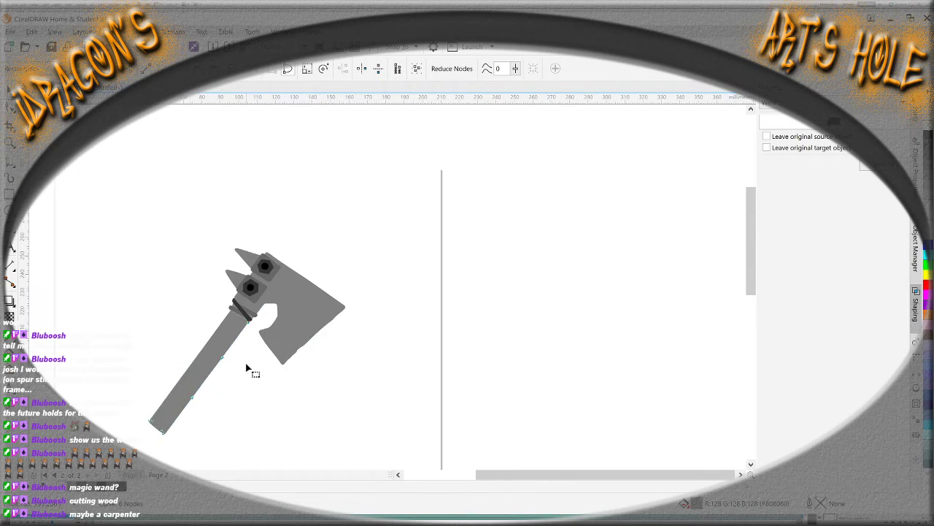
pyautogui.press('Escape')
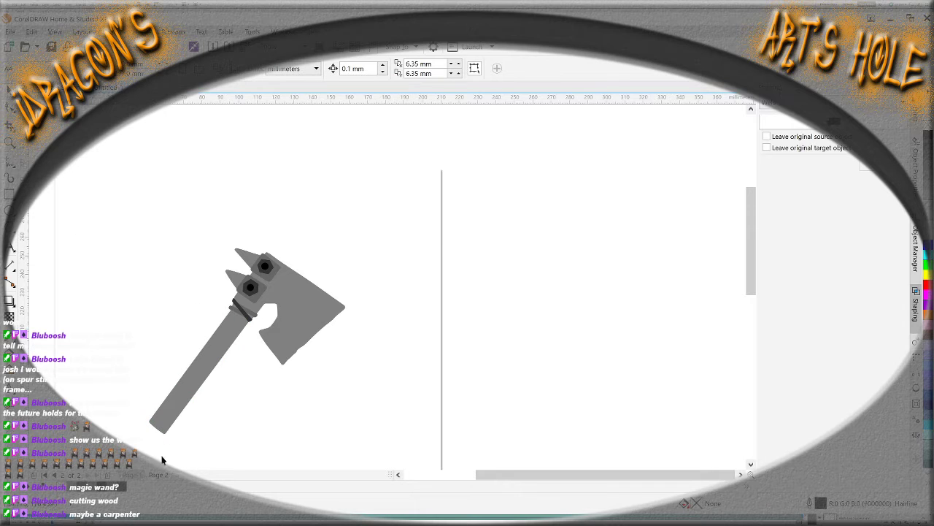
pyautogui.scroll(3, 146, 468)
pyautogui.scroll(-3, 237, 351)
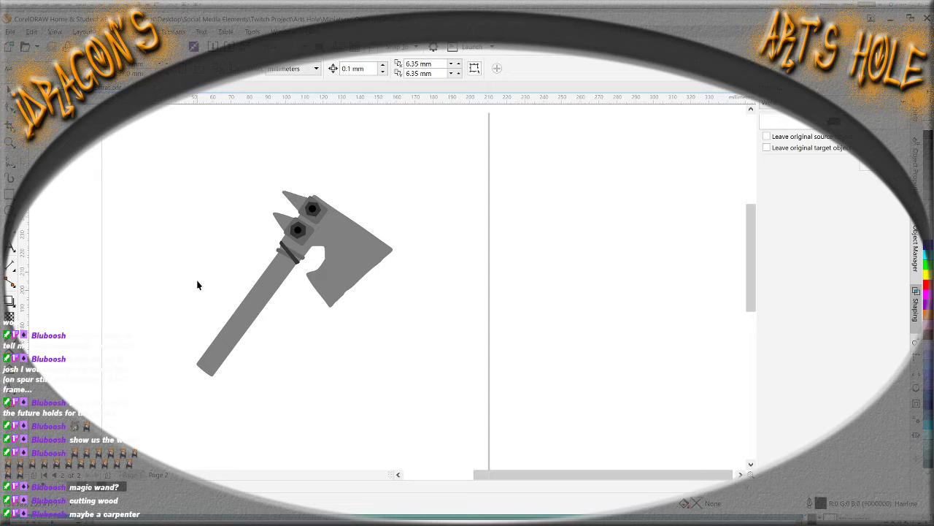
pyautogui.click(255, 301)
pyautogui.keyDown('shift'); pyautogui.click(347, 273); pyautogui.keyUp('shift')
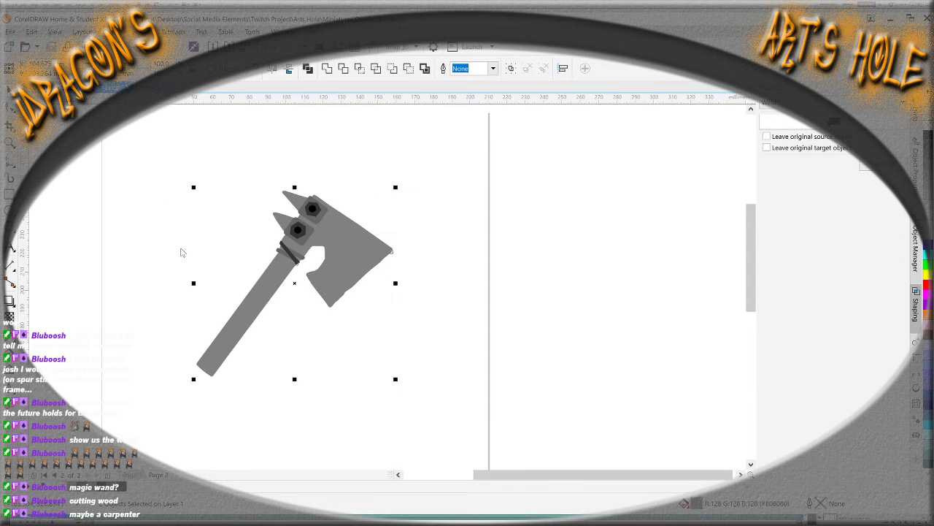
pyautogui.click(285, 259)
pyautogui.click(428, 317)
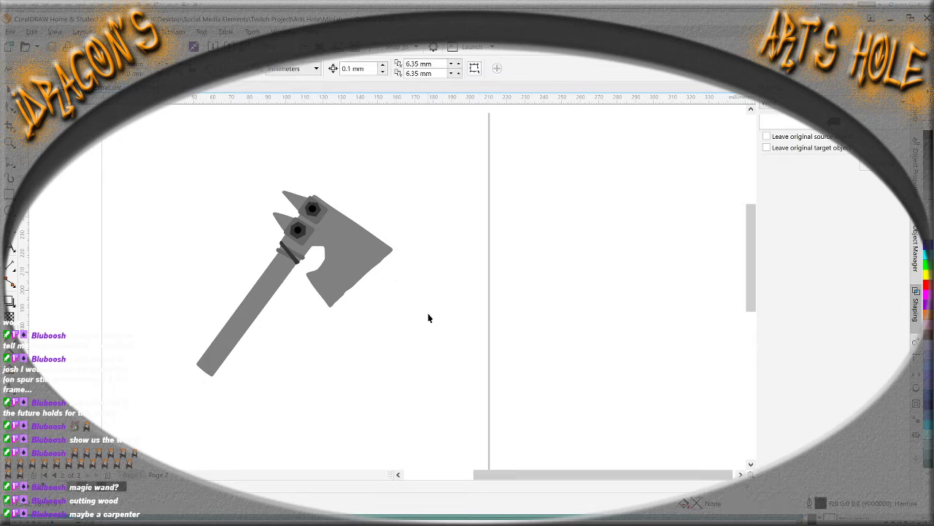
# Copy all the axe parts and paste them into a new single-page document
pyautogui.moveTo(442, 428); pyautogui.dragTo(143, 130)
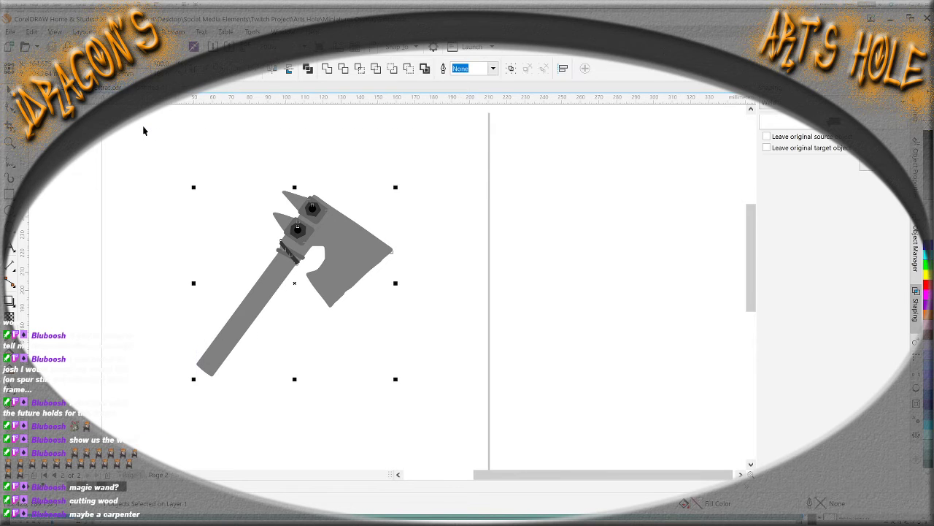
pyautogui.hotkey('shift', 'F4')
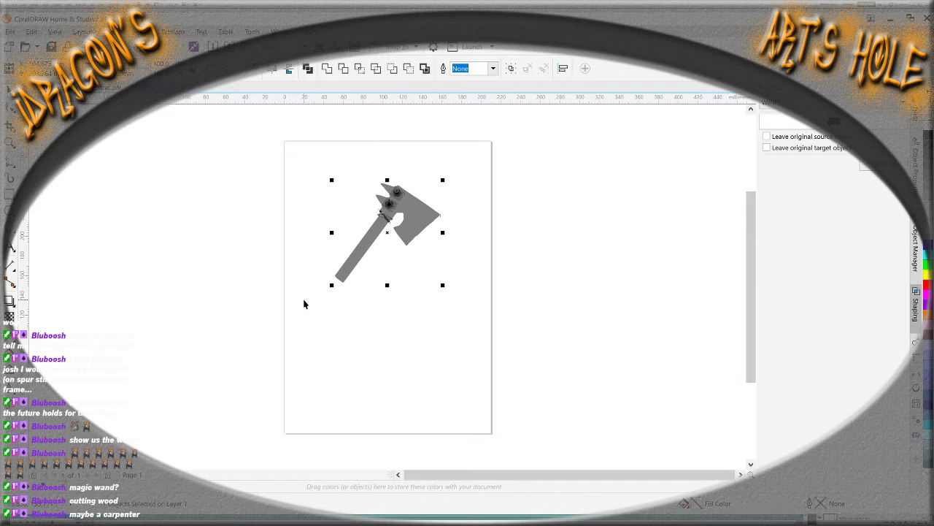
pyautogui.click(394, 327)
# Delete the mid-grey handle and axe head from the copy in the new document
pyautogui.click(357, 255)
pyautogui.press('Delete')
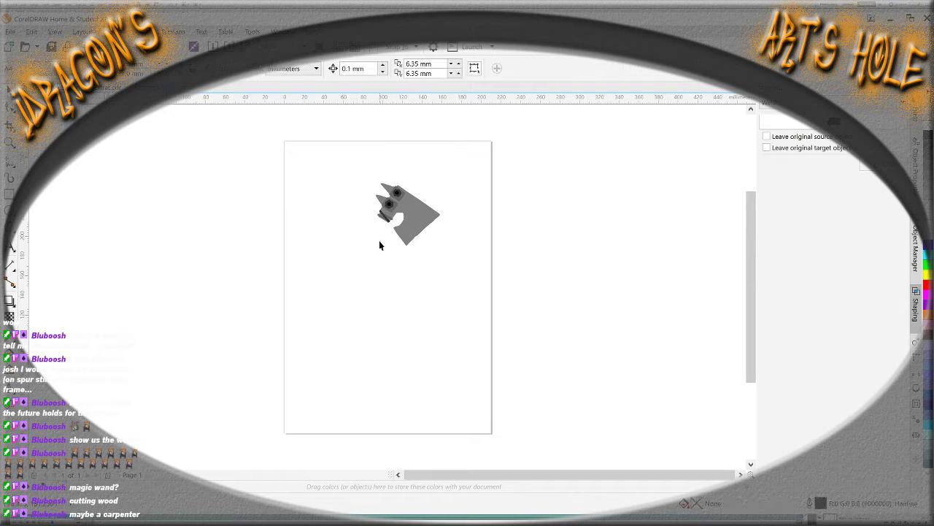
pyautogui.click(412, 234)
pyautogui.press('Delete')
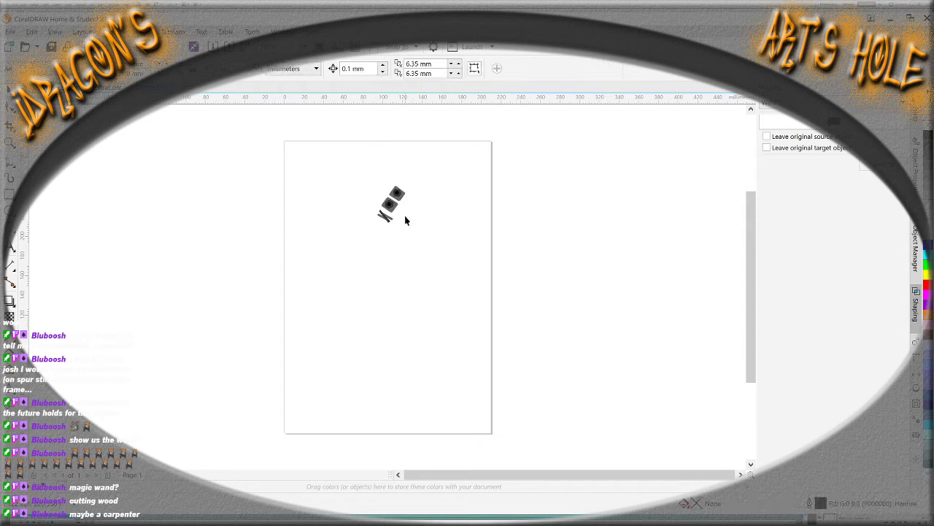
# Delete the dark diagonal strip and both bolts' hexagonal nuts and centre circles, keeping only the RGB 102 grey parts
pyautogui.scroll(3, 405, 216)
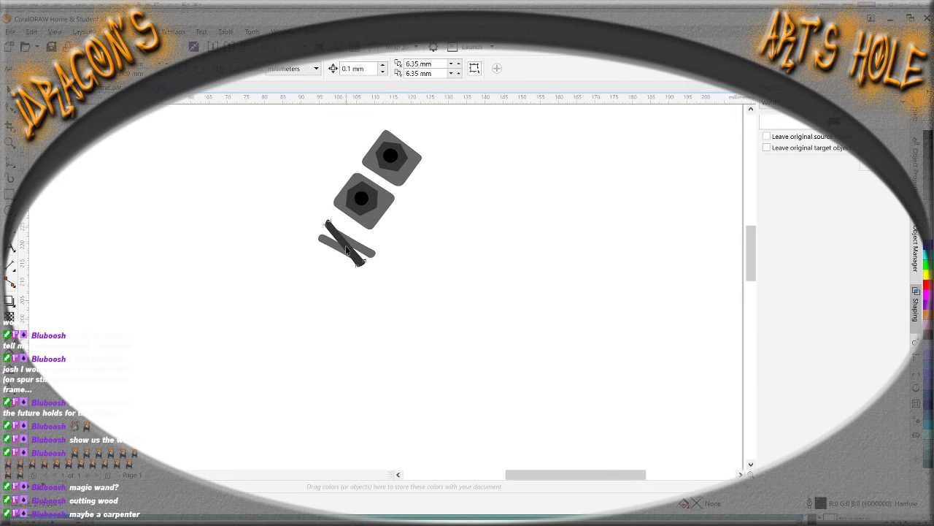
pyautogui.click(346, 250)
pyautogui.keyDown('shift'); pyautogui.click(365, 216); pyautogui.keyUp('shift')
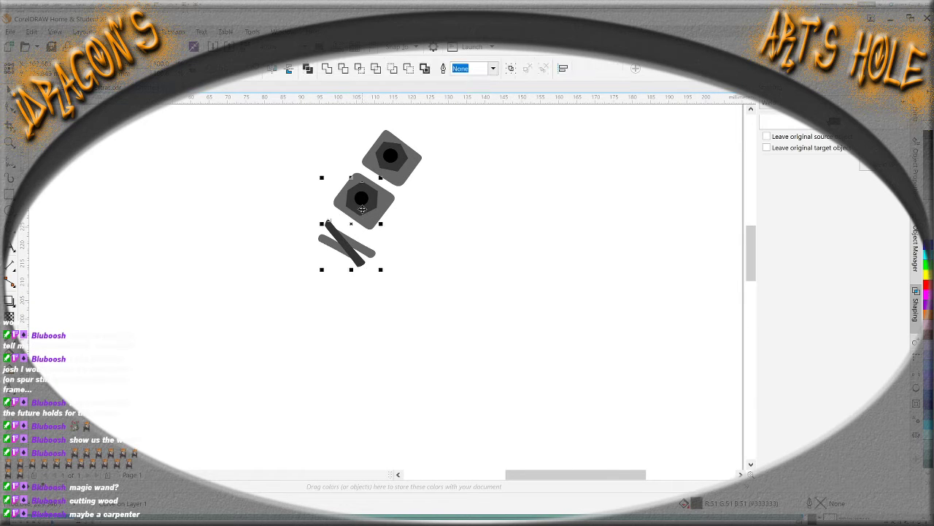
pyautogui.keyDown('shift'); pyautogui.click(394, 173); pyautogui.keyUp('shift')
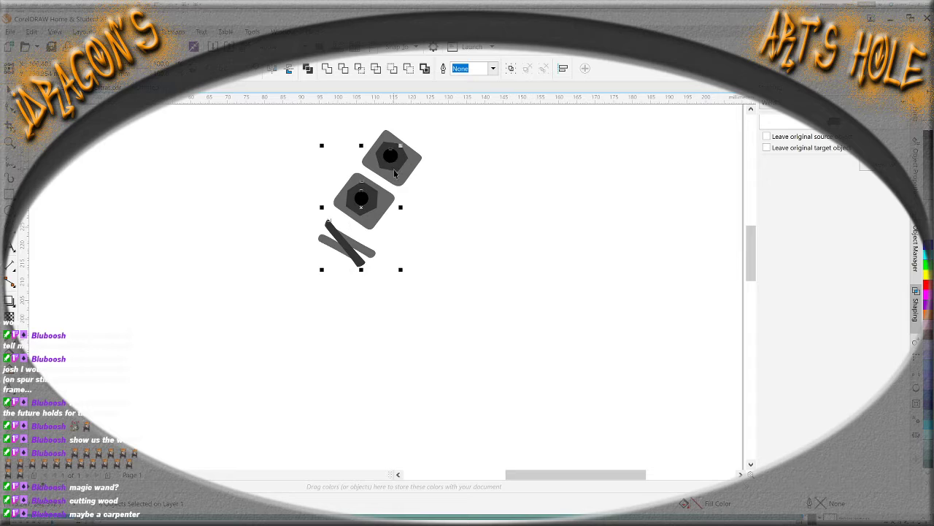
pyautogui.keyDown('shift'); pyautogui.click(395, 174); pyautogui.keyUp('shift')
pyautogui.press('Delete')
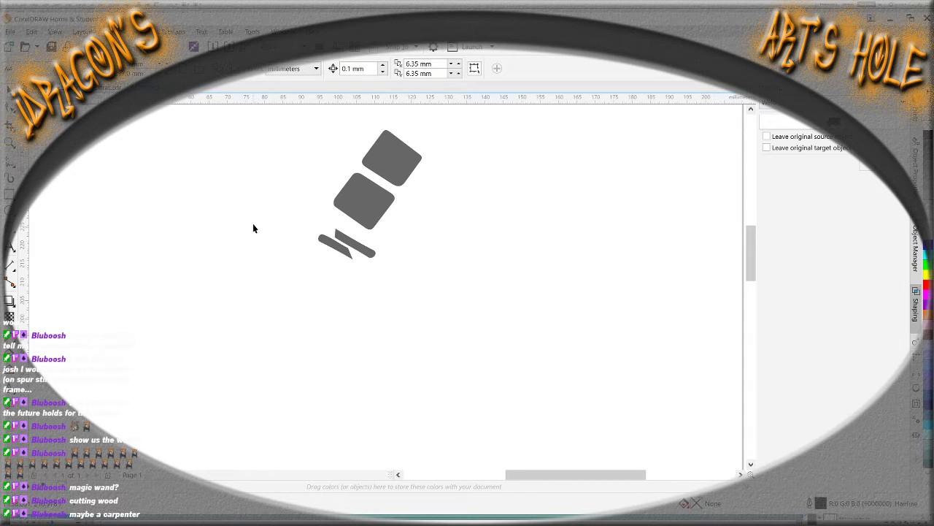
# Restore the axe detail shapes and delete the light plates, light strap and black circles, keeping only the dark hexagons and dark strap
pyautogui.hotkey('ctrl', 'z')
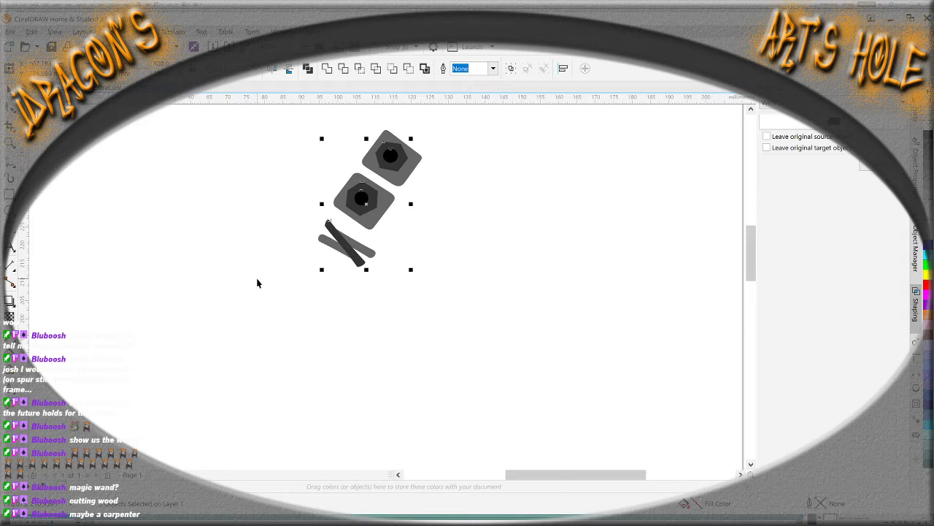
pyautogui.click(338, 279)
pyautogui.click(325, 244)
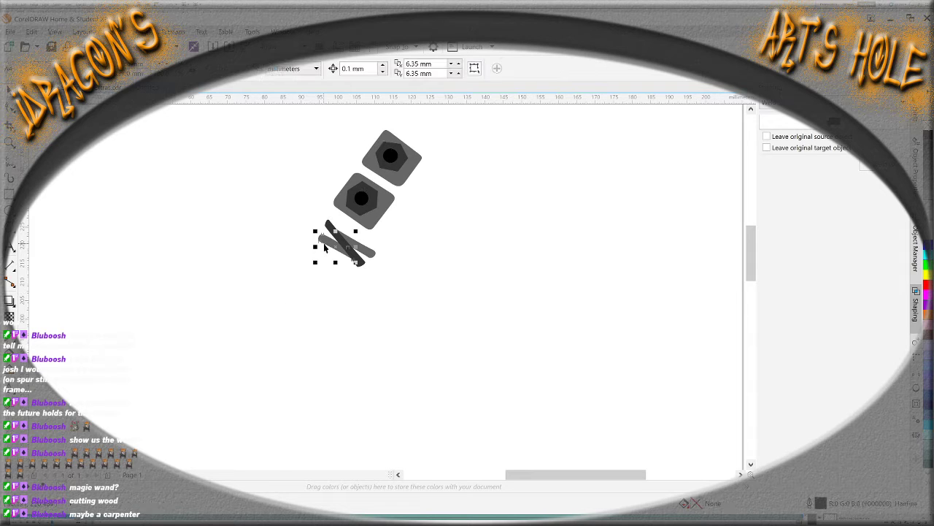
pyautogui.keyDown('shift'); pyautogui.click(372, 254); pyautogui.keyUp('shift')
pyautogui.keyDown('shift'); pyautogui.click(370, 224); pyautogui.keyUp('shift')
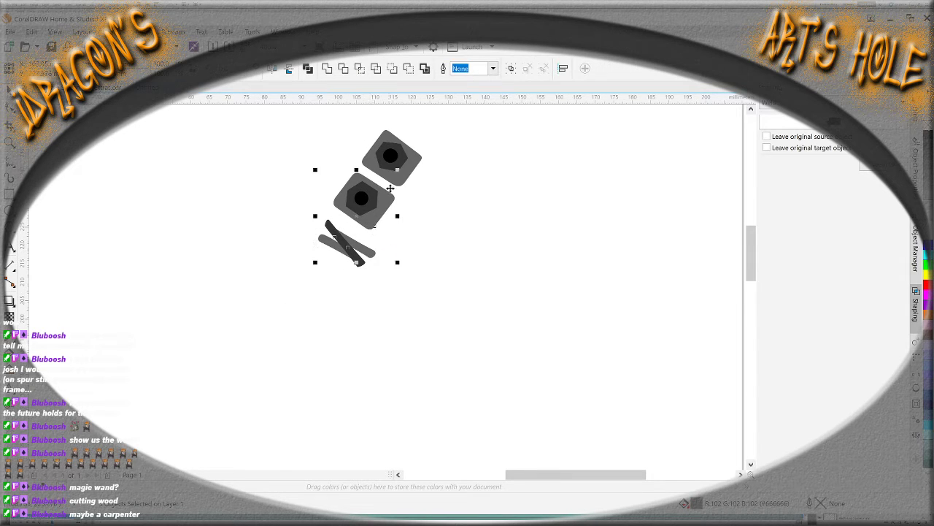
pyautogui.keyDown('shift'); pyautogui.click(400, 182); pyautogui.keyUp('shift')
pyautogui.keyDown('shift'); pyautogui.click(394, 165); pyautogui.keyUp('shift')
pyautogui.keyDown('shift'); pyautogui.click(389, 155); pyautogui.keyUp('shift')
pyautogui.press('Delete')
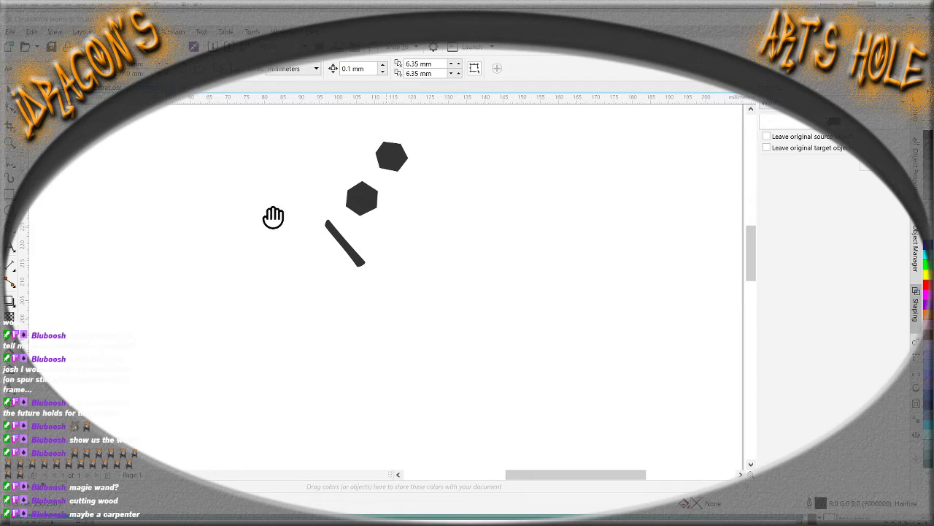
# Bring back the removed shapes, delete all plates, hexagons and straps, and select the two remaining black circles
pyautogui.hotkey('ctrl', 'a')
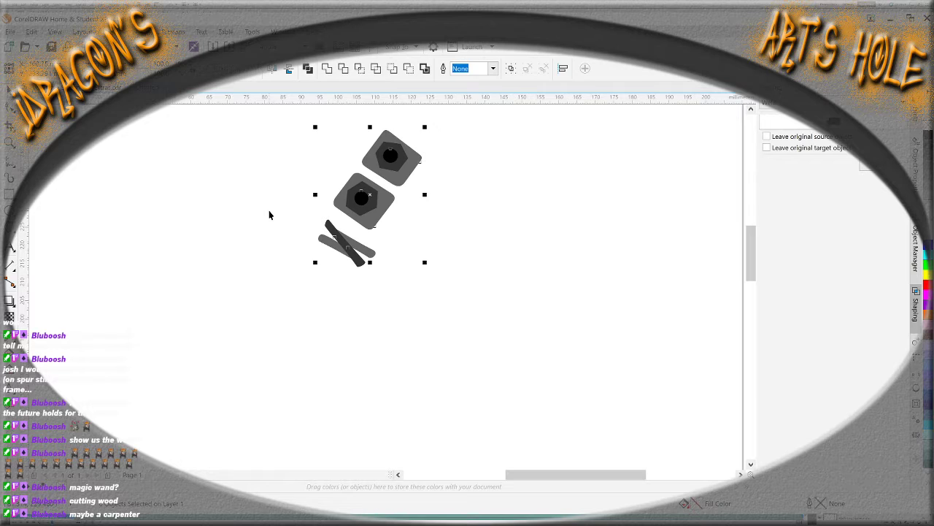
pyautogui.click(340, 314)
pyautogui.click(361, 198)
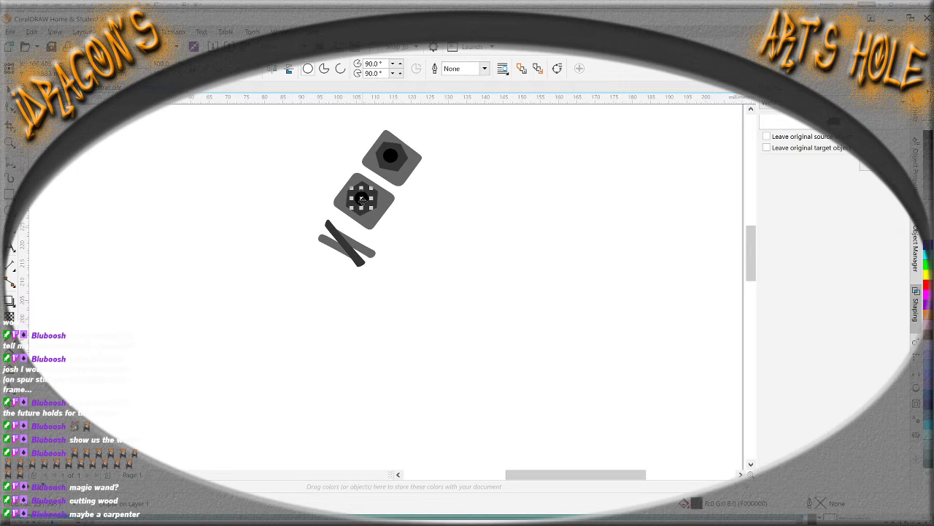
pyautogui.click(371, 225)
pyautogui.press('Delete')
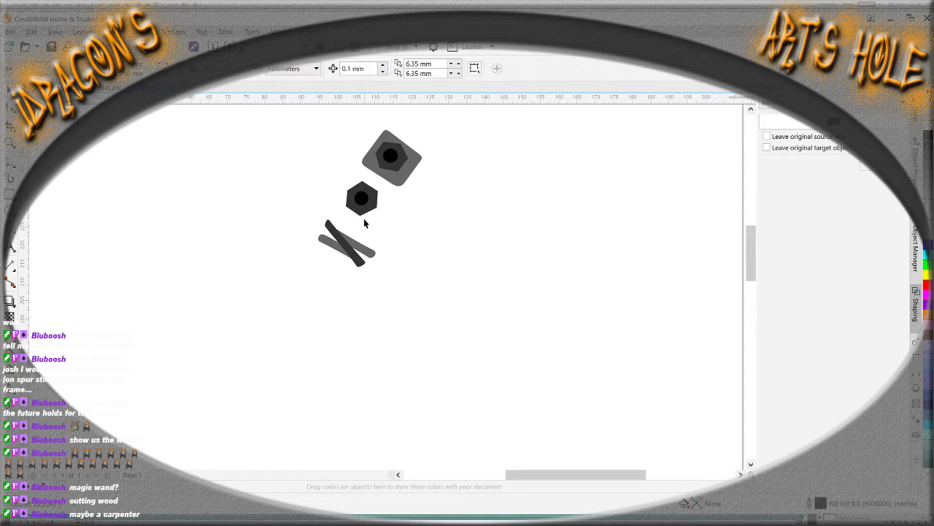
pyautogui.click(362, 213)
pyautogui.press('Delete')
pyautogui.moveTo(400, 306); pyautogui.dragTo(302, 219)
pyautogui.press('Delete')
pyautogui.click(398, 178)
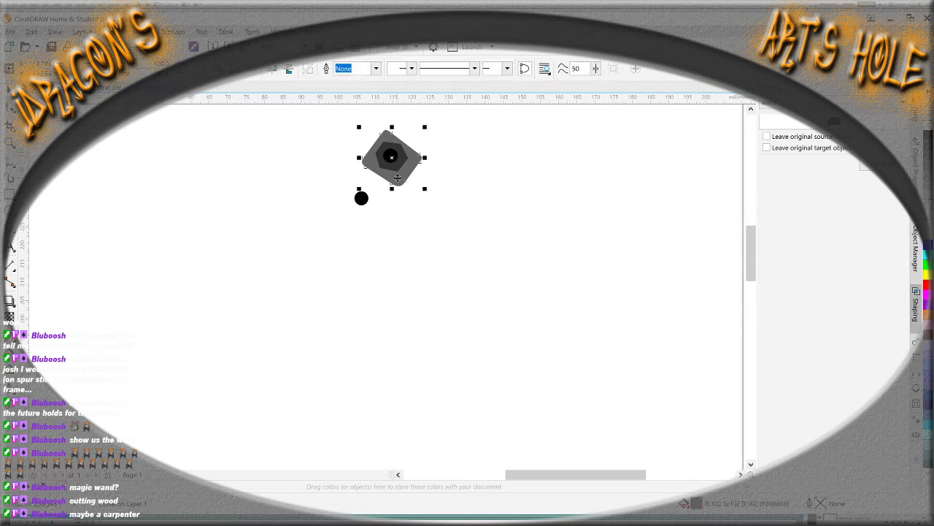
pyautogui.press('Delete')
pyautogui.click(398, 176)
pyautogui.press('Delete')
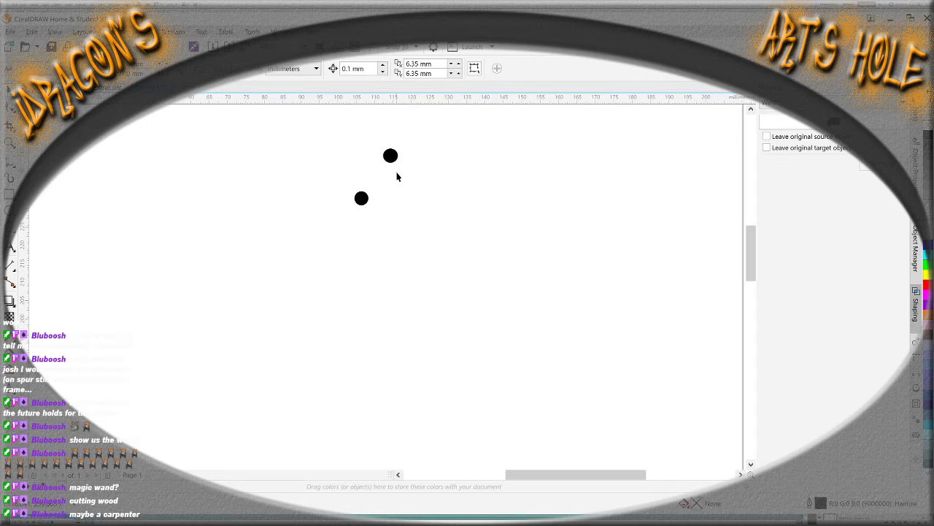
pyautogui.moveTo(414, 253); pyautogui.dragTo(319, 129)
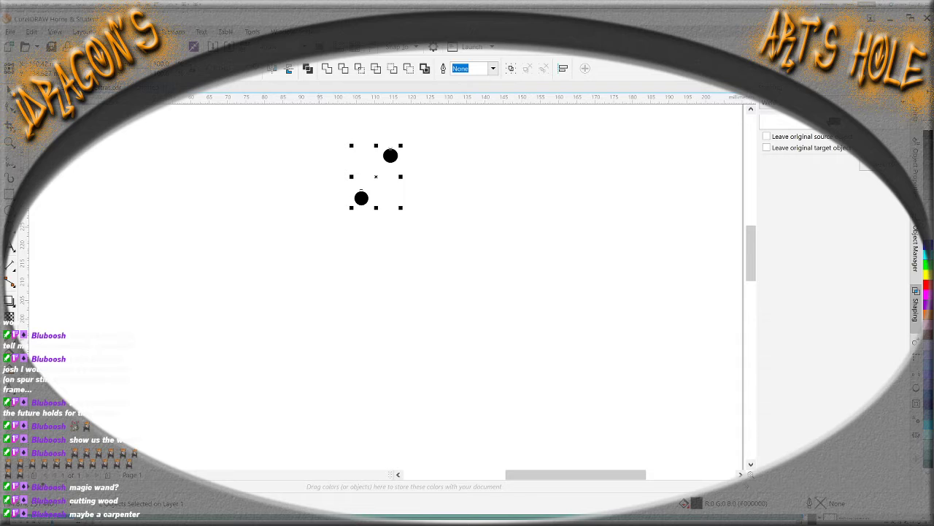
# Switch to the complete axe drawing and examine how the bolts and straps sit on the axe head
pyautogui.press('h')
pyautogui.hotkey('ctrl', 'Tab')
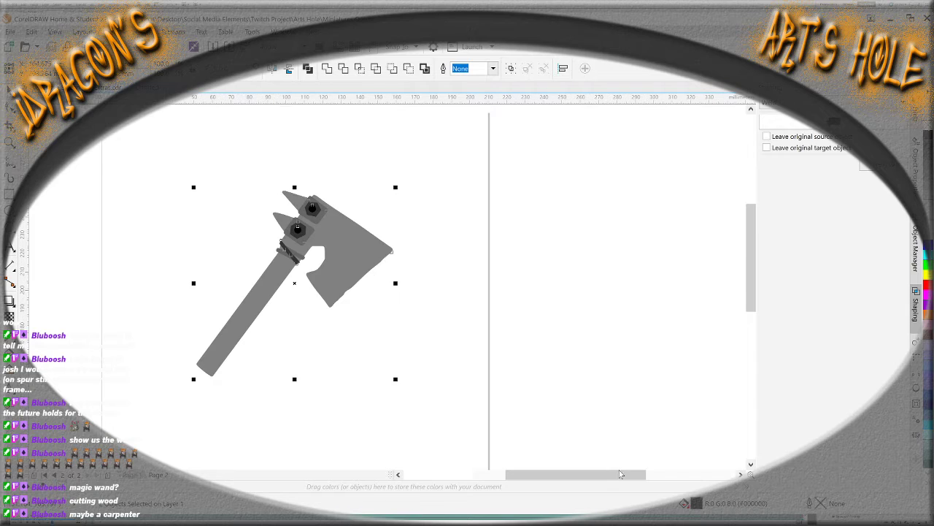
pyautogui.click(508, 313)
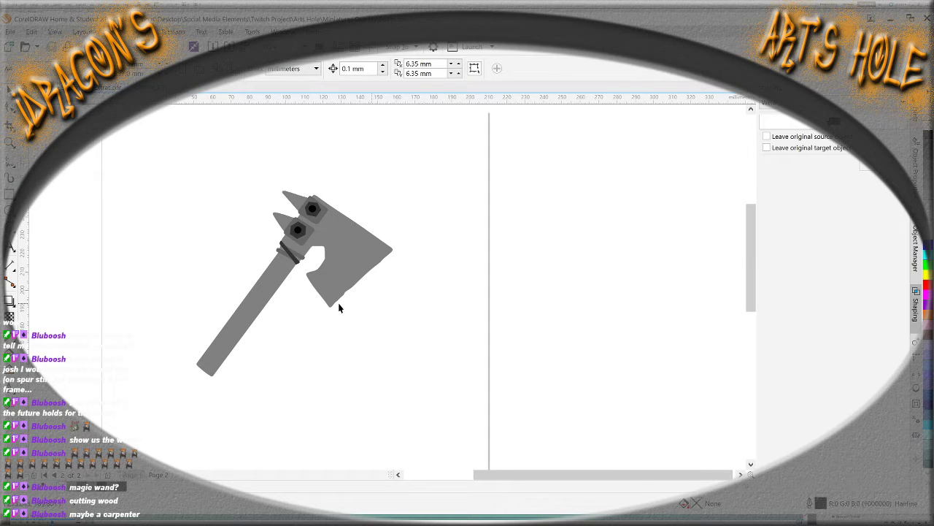
pyautogui.scroll(2, 225, 319)
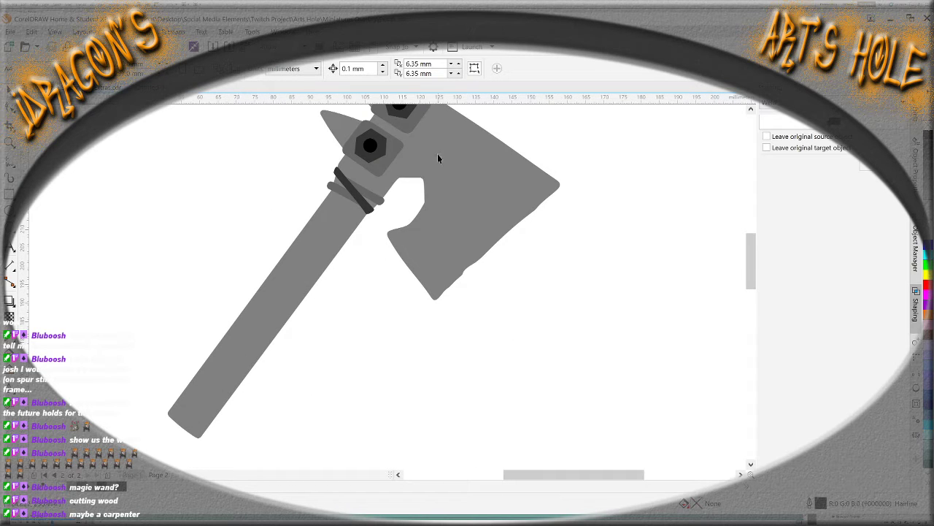
pyautogui.scroll(-2, 438, 158)
pyautogui.scroll(2, 437, 140)
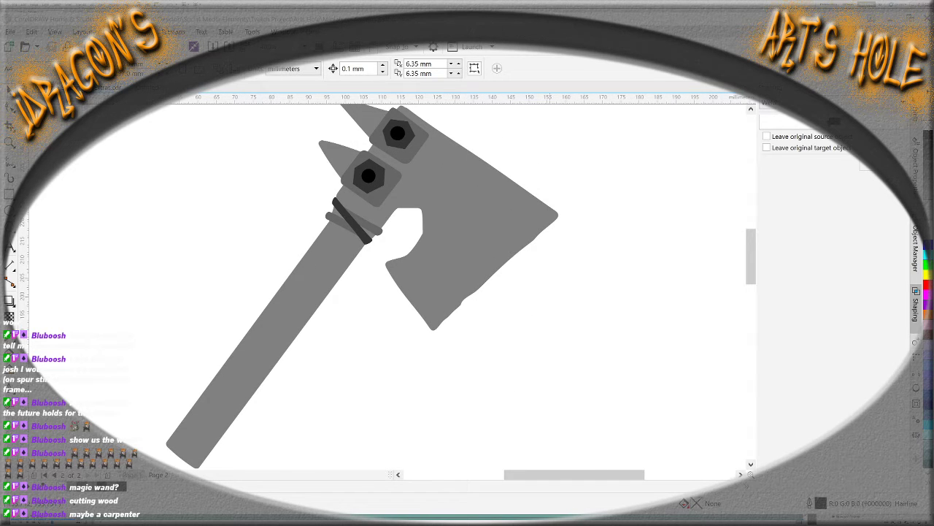
# Switch to Photoshop and nudge the Axe Mid Level layer slightly left and down to align the light plates and strap with the axe
pyautogui.hotkey('alt', 'Tab')
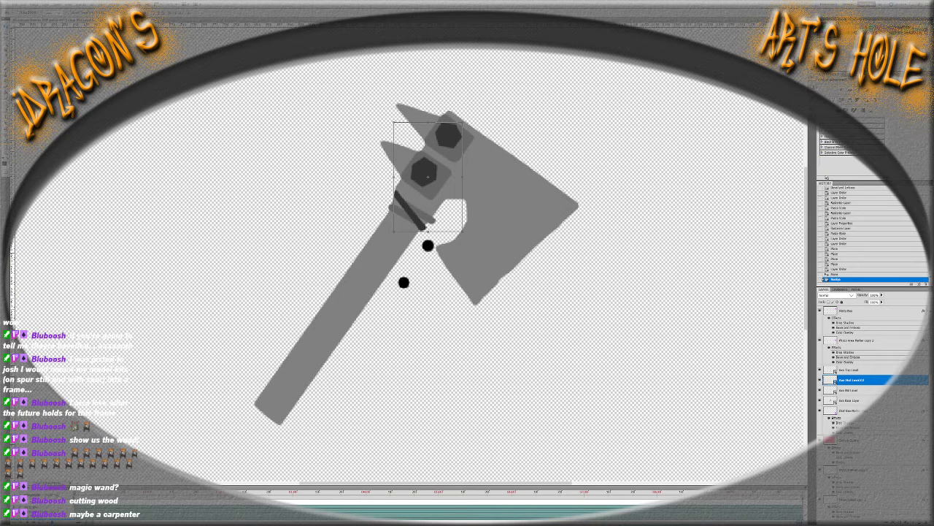
pyautogui.click(867, 391)
pyautogui.press('Left')
pyautogui.press('Up')
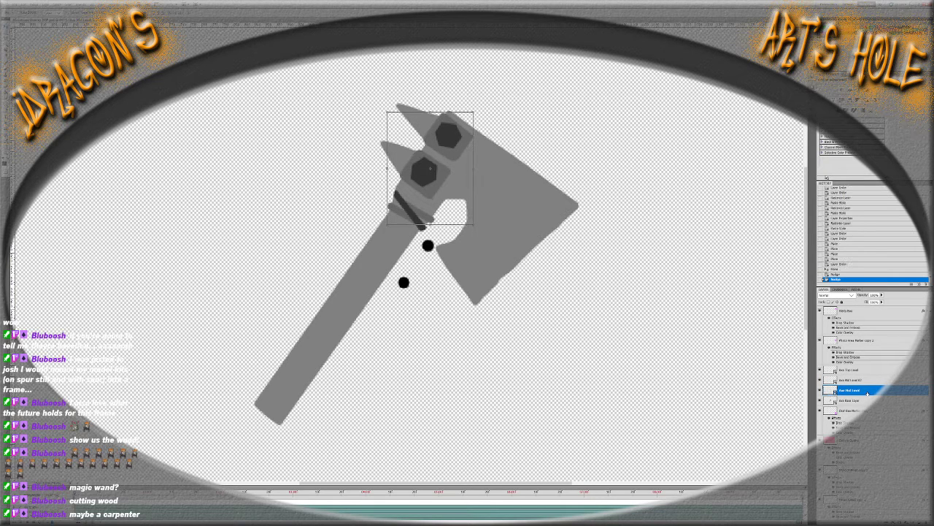
pyautogui.press('Left')
pyautogui.press('Left')
pyautogui.press('Right')
pyautogui.press('Right')
pyautogui.hotkey('ctrl', 't')
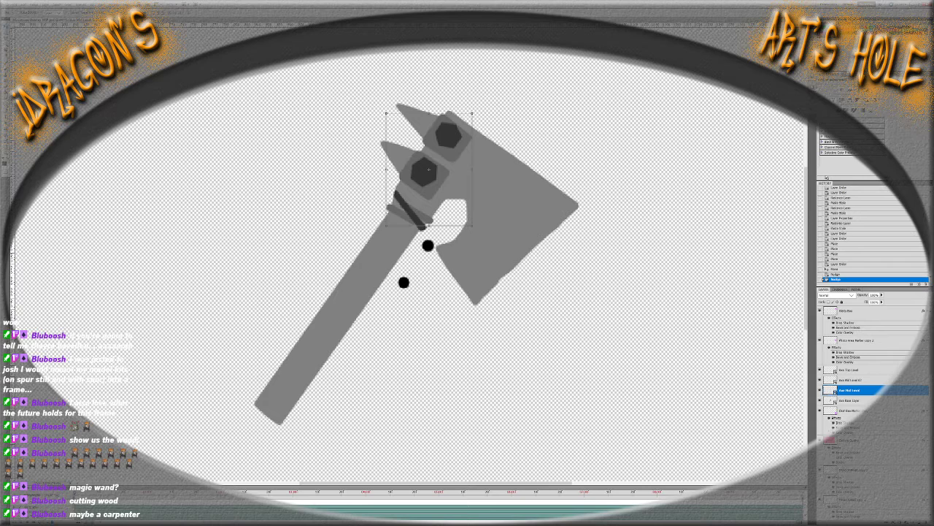
# Nudge the second Axe Mid Level layer slightly down and left to centre the dark hexagons on the plates
pyautogui.click(860, 380)
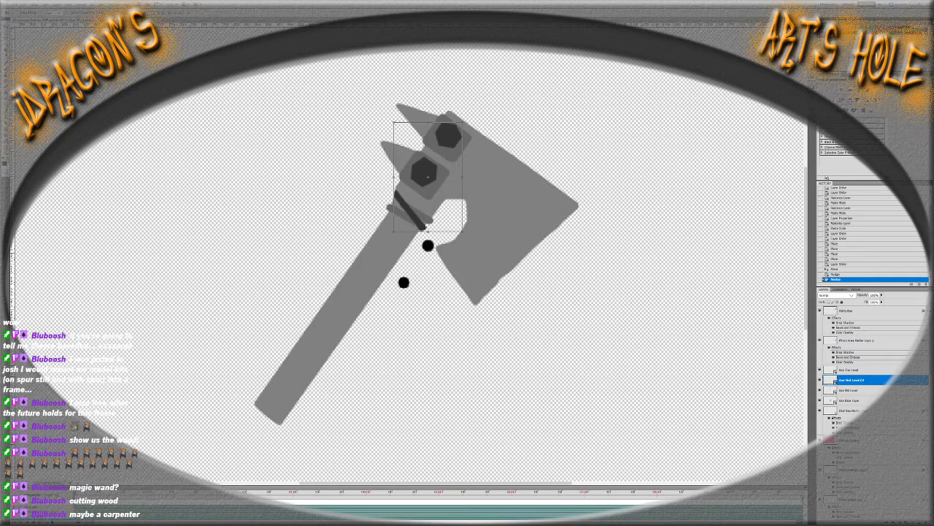
pyautogui.press('Down')
pyautogui.press('Down')
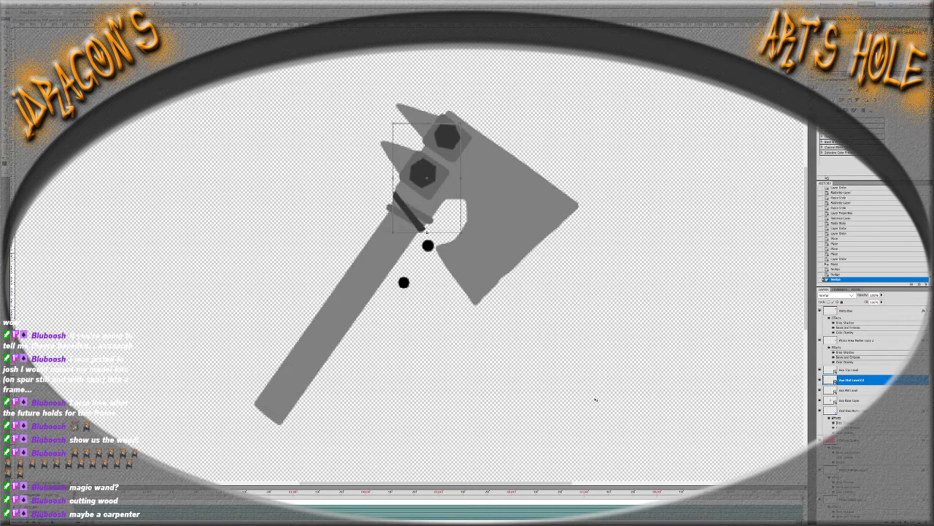
pyautogui.press('Left')
pyautogui.press('Left')
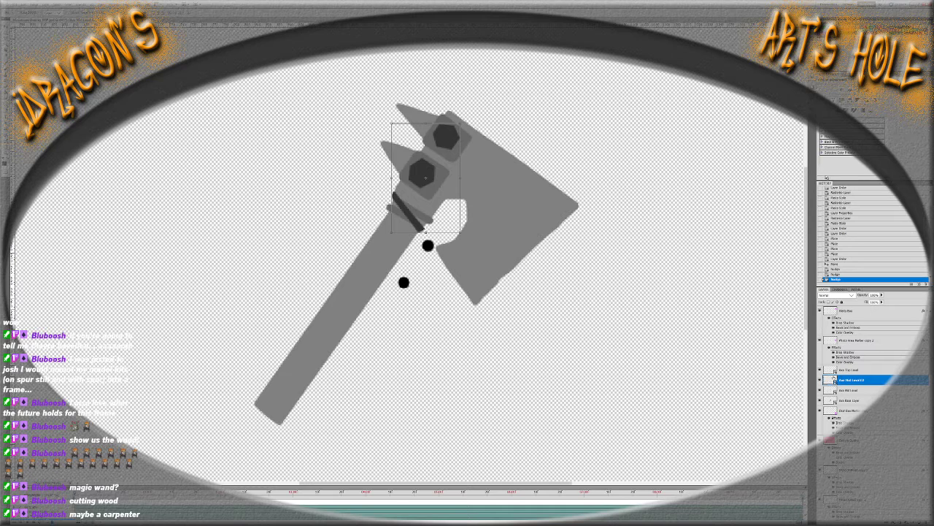
# Nudge the Axe Top Level layer up and right until the two black circles are centred on the dark hexagons
pyautogui.hotkey('alt', ']')
pyautogui.press('Up')
pyautogui.press('Up')
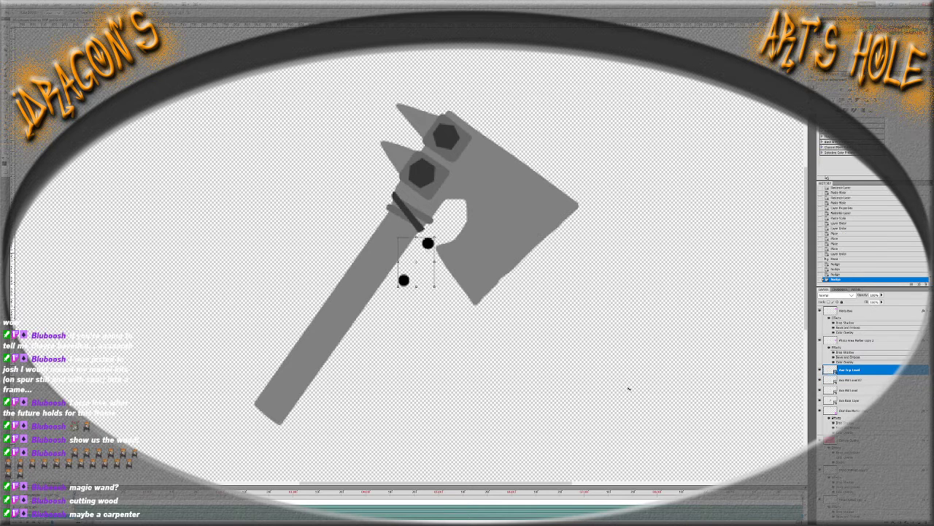
pyautogui.press('Up')
pyautogui.press('Up')
pyautogui.press('Up')
pyautogui.press('Up')
pyautogui.press('Up')
pyautogui.press('Up')
pyautogui.press('Up')
pyautogui.press('Up')
pyautogui.press('Up')
pyautogui.press('Up')
pyautogui.press('Up')
pyautogui.press('Up')
pyautogui.press('Up')
pyautogui.press('Up')
pyautogui.press('Up')
pyautogui.press('Up')
pyautogui.press('Up')
pyautogui.press('Up')
pyautogui.press('Up')
pyautogui.press('Up')
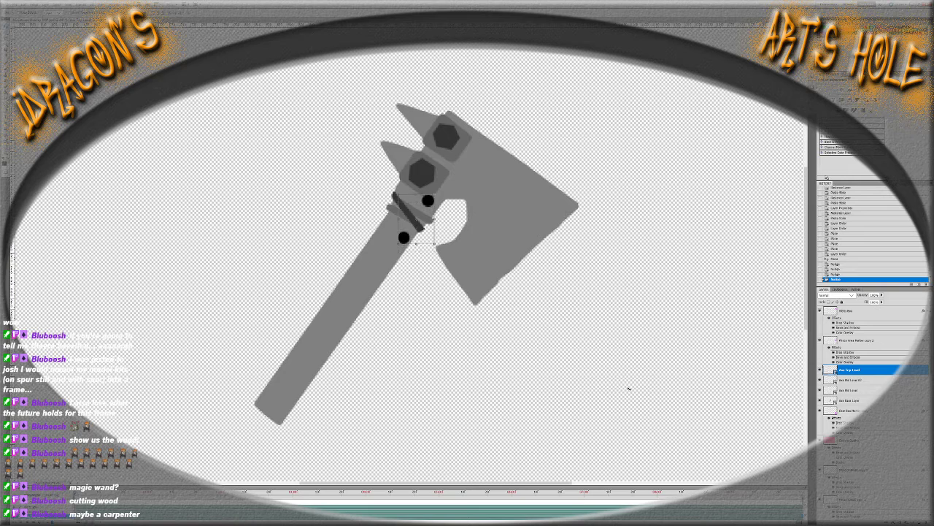
pyautogui.press('Up')
pyautogui.press('Up')
pyautogui.press('Up')
pyautogui.press('Up')
pyautogui.press('Up')
pyautogui.press('Up')
pyautogui.press('Up')
pyautogui.press('Up')
pyautogui.press('Up')
pyautogui.press('Up')
pyautogui.press('Up')
pyautogui.press('Up')
pyautogui.press('Up')
pyautogui.press('Up')
pyautogui.press('Up')
pyautogui.press('Up')
pyautogui.press('Up')
pyautogui.press('Up')
pyautogui.press('Up')
pyautogui.press('Up')
pyautogui.press('Up')
pyautogui.press('Up')
pyautogui.press('Up')
pyautogui.press('Up')
pyautogui.press('Up')
pyautogui.press('Up')
pyautogui.press('Up')
pyautogui.press('Up')
pyautogui.press('Up')
pyautogui.press('Up')
pyautogui.press('Up')
pyautogui.press('Up')
pyautogui.press('Up')
pyautogui.press('Up')
pyautogui.press('Up')
pyautogui.press('Up')
pyautogui.press('Up')
pyautogui.press('Up')
pyautogui.press('Up')
pyautogui.press('Up')
pyautogui.press('Right')
pyautogui.press('Right')
pyautogui.press('Right')
pyautogui.press('Right')
pyautogui.press('Right')
pyautogui.press('Right')
pyautogui.press('Right')
pyautogui.press('Right')
pyautogui.press('Right')
pyautogui.press('Right')
pyautogui.press('Right')
pyautogui.press('Right')
pyautogui.press('Right')
pyautogui.press('Right')
pyautogui.press('Right')
pyautogui.press('Right')
pyautogui.press('Right')
pyautogui.press('Right')
pyautogui.press('Right')
pyautogui.press('Right')
pyautogui.press('Right')
pyautogui.press('Down')
pyautogui.press('Down')
pyautogui.press('Down')
pyautogui.press('Down')
pyautogui.press('Right')
pyautogui.press('Right')
pyautogui.press('Right')
pyautogui.press('Right')
pyautogui.press('Right')
# Paste the copied green bevelled layer style onto all four axe layers, from Axe Base Layer to Axe Top Level
pyautogui.click(854, 400)
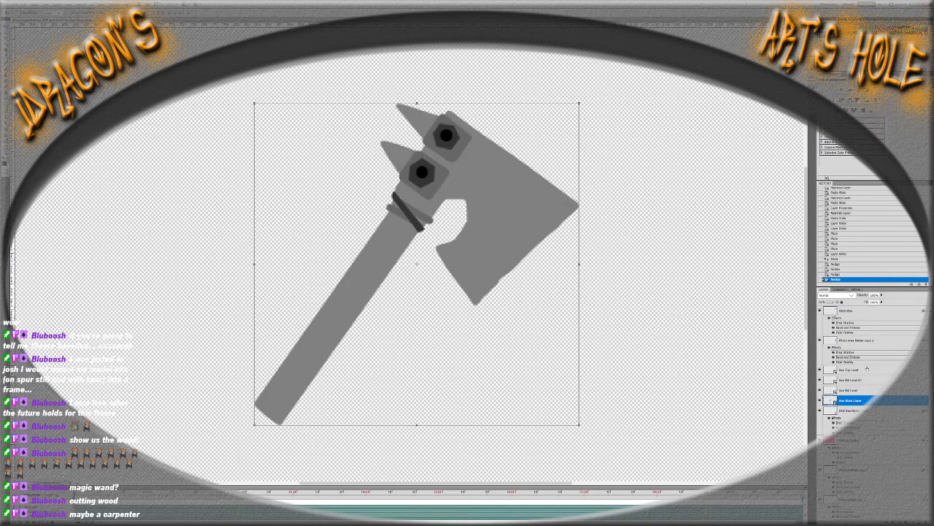
pyautogui.keyDown('shift'); pyautogui.click(868, 369); pyautogui.keyUp('shift')
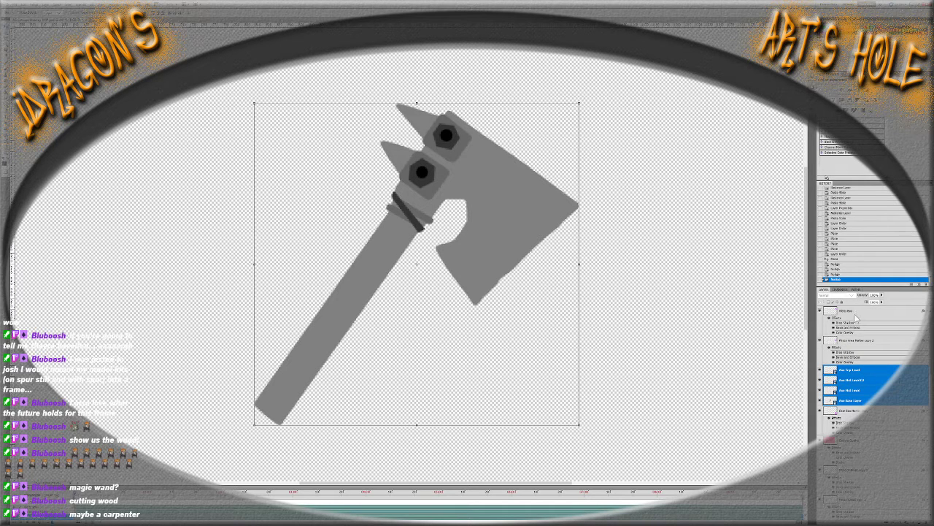
pyautogui.hotkey('ctrl', 'alt', 'v')
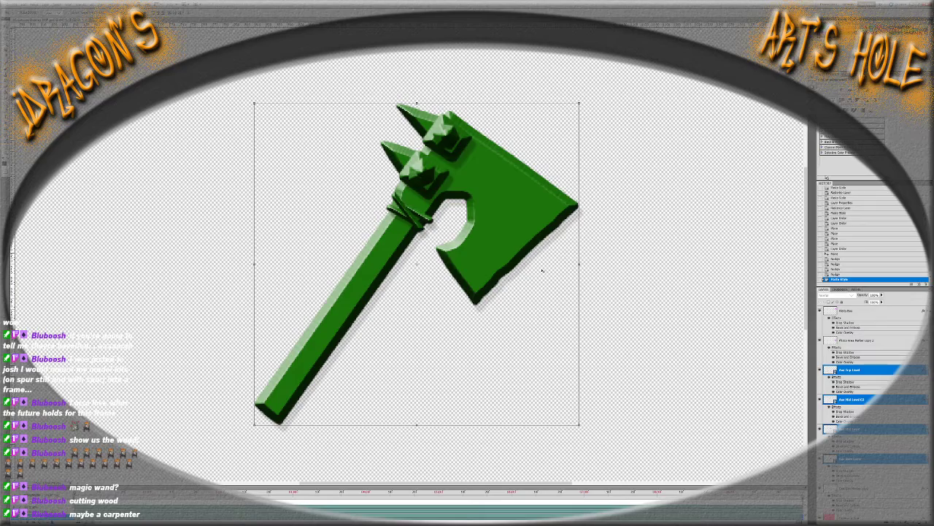
pyautogui.scroll(-5, 504, 306)
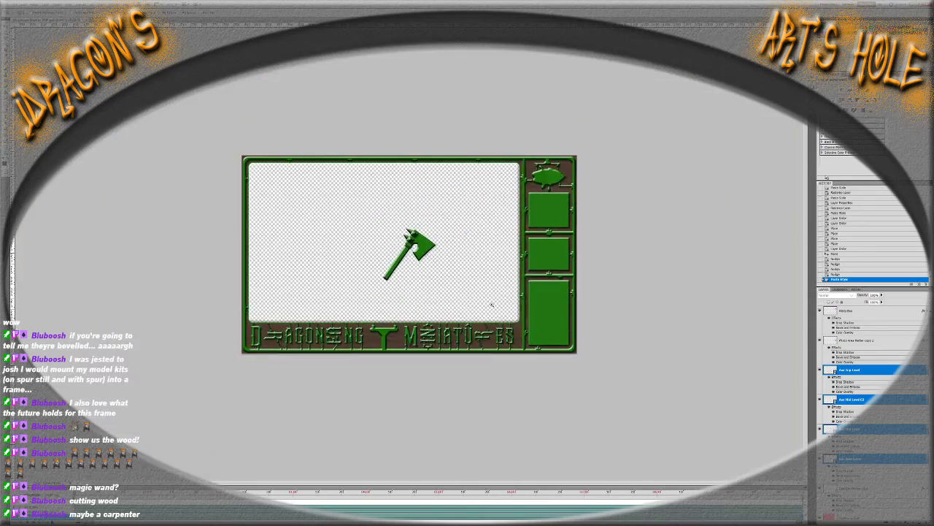
pyautogui.scroll(2, 504, 305)
pyautogui.scroll(-1, 504, 305)
pyautogui.scroll(1, 501, 307)
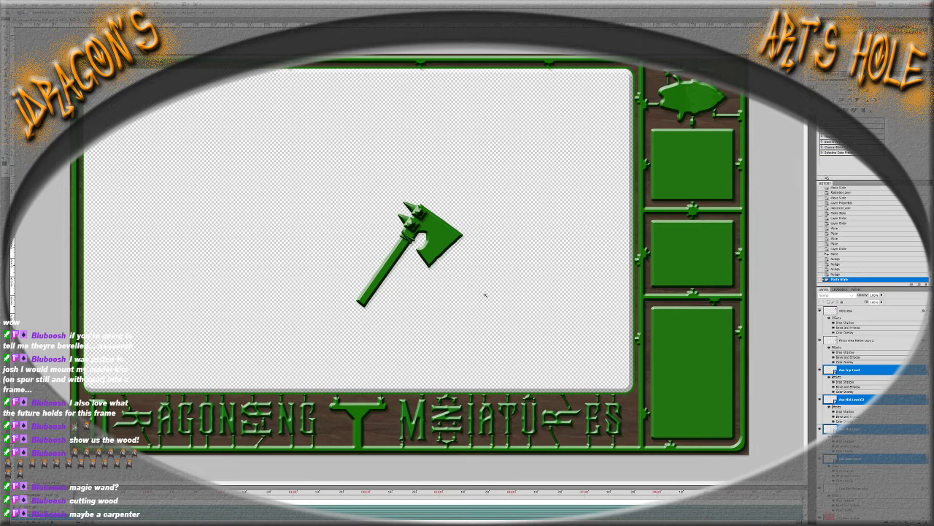
# Adjust the Bevel and Emboss effect on Axe Base Layer and paste a layer style onto the three axe layers above it
pyautogui.click(876, 458)
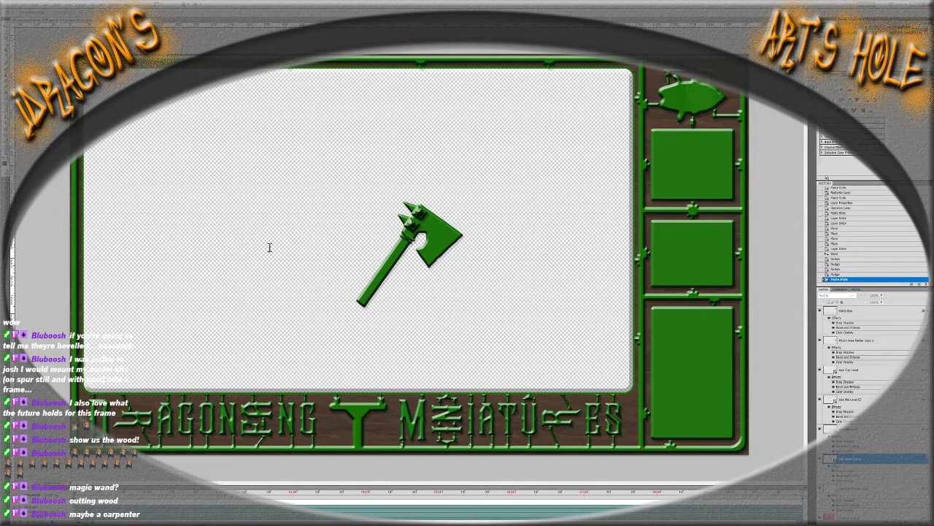
pyautogui.moveTo(246, 252); pyautogui.dragTo(242, 252)
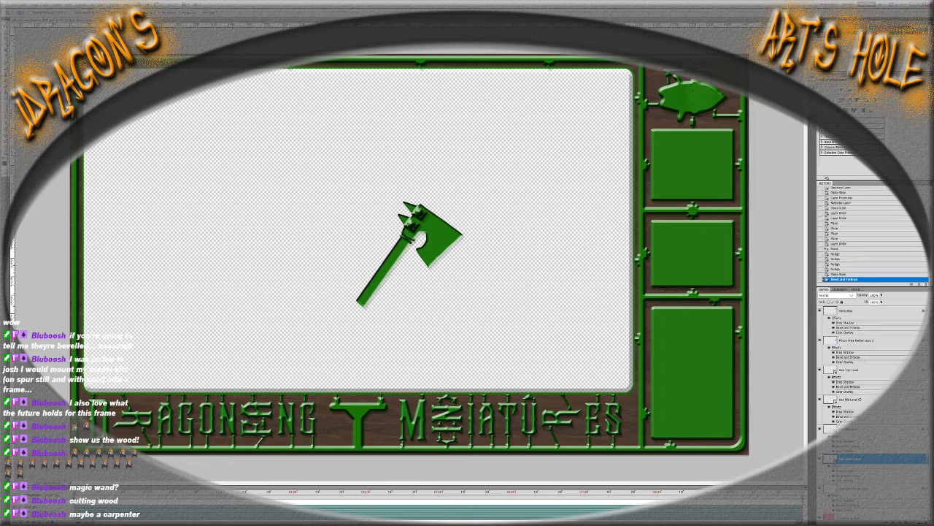
pyautogui.click(869, 428)
pyautogui.keyDown('shift'); pyautogui.click(876, 370); pyautogui.keyUp('shift')
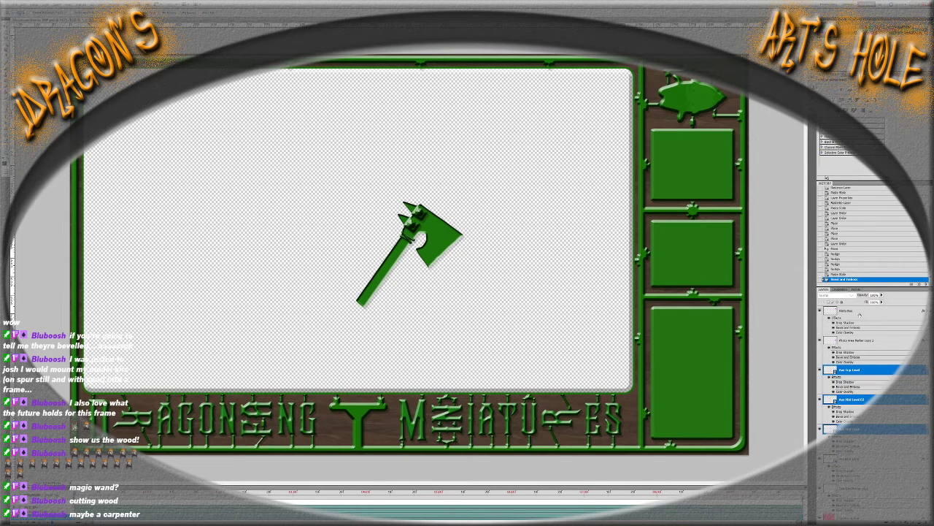
pyautogui.hotkey('ctrl', 'alt', 'v')
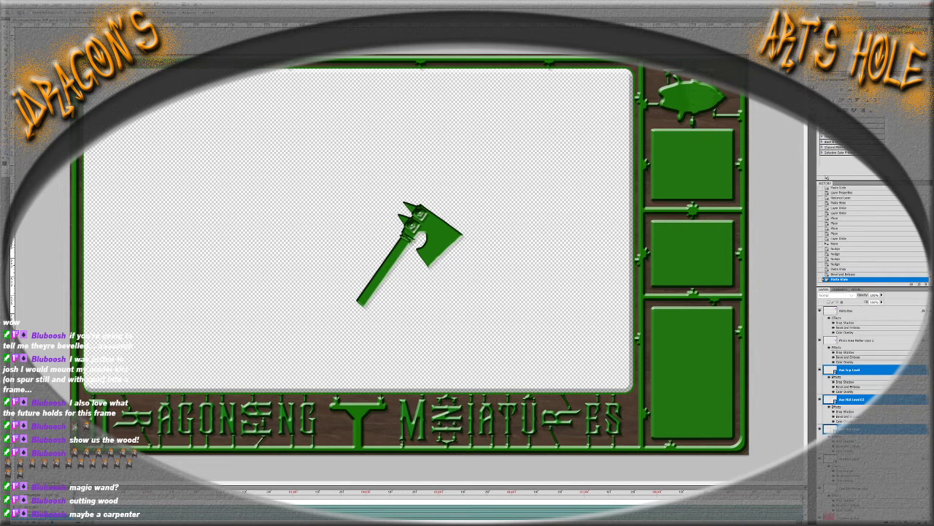
# Move the four axe layers together onto the lowest green panel in the frame's sidebar
pyautogui.click(861, 371)
pyautogui.hotkey('ctrl', 't')
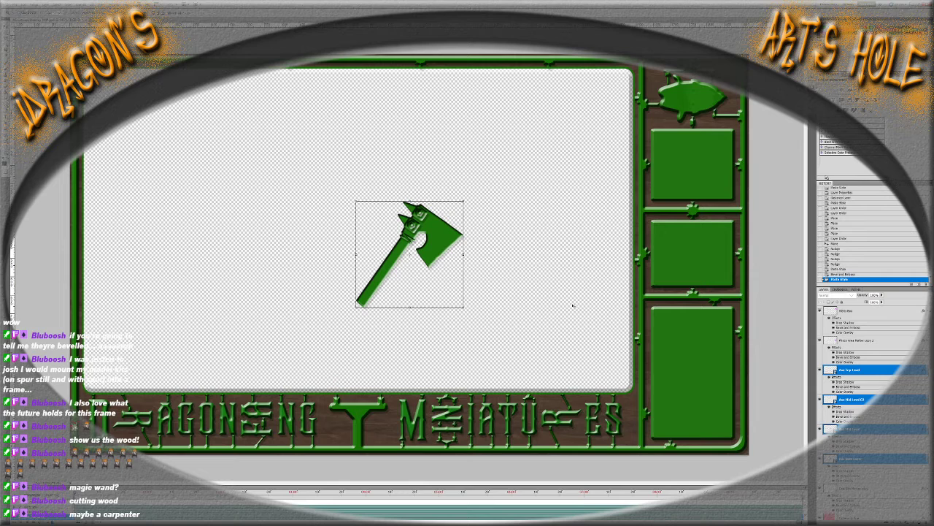
pyautogui.moveTo(470, 255); pyautogui.dragTo(752, 431)
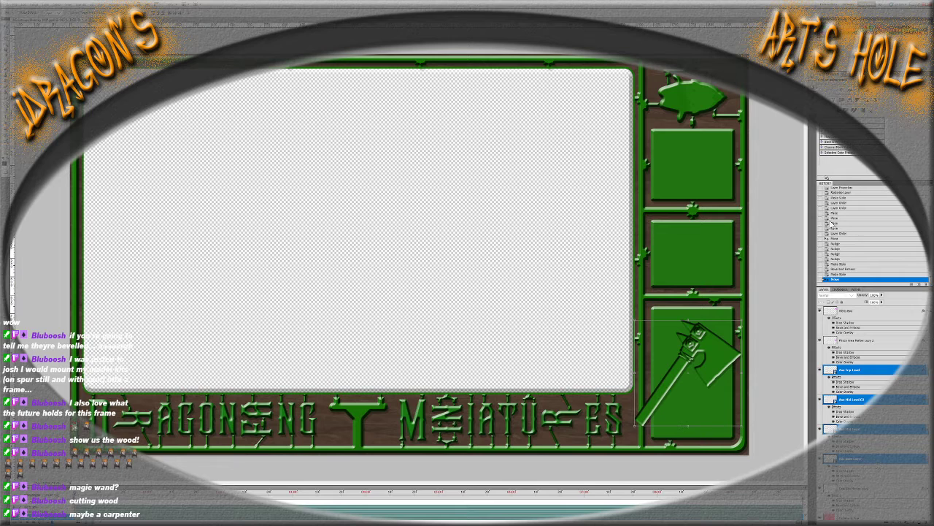
# Duplicate the four axe layers and select all four copies, from Axe Top Level to Axe Base Layer
pyautogui.hotkey('ctrl', 'j')
pyautogui.click(691, 331)
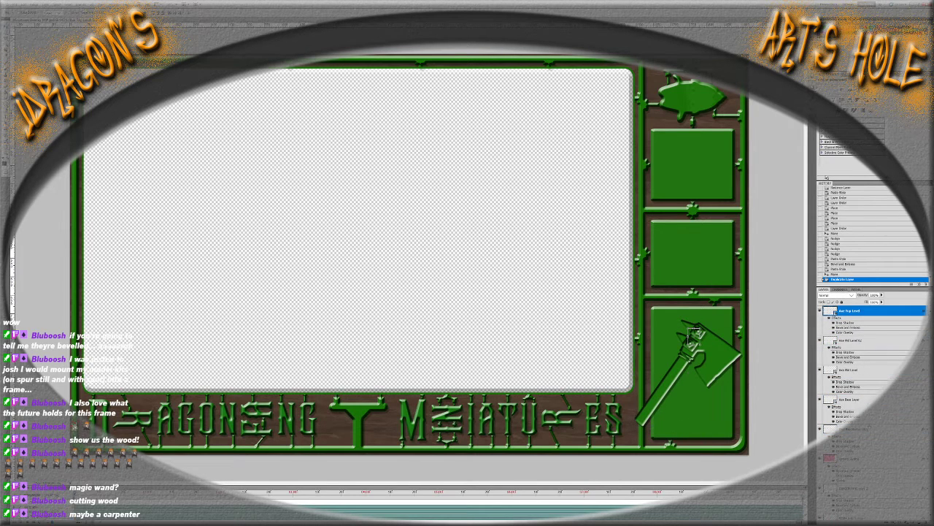
pyautogui.keyDown('shift'); pyautogui.click(864, 401); pyautogui.keyUp('shift')
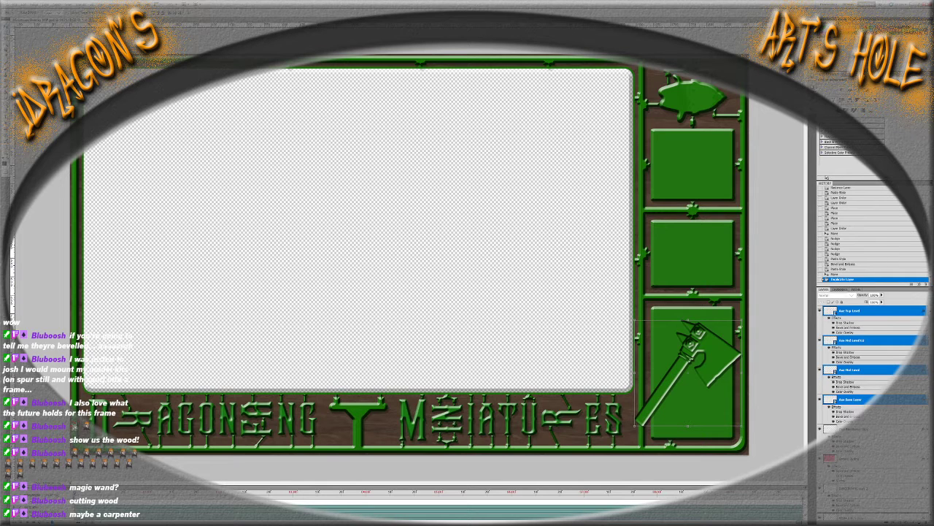
# Group the four selected axe layers and name the group Axe WIP
pyautogui.scroll(-1, 863, 400)
pyautogui.hotkey('ctrl', 'g')
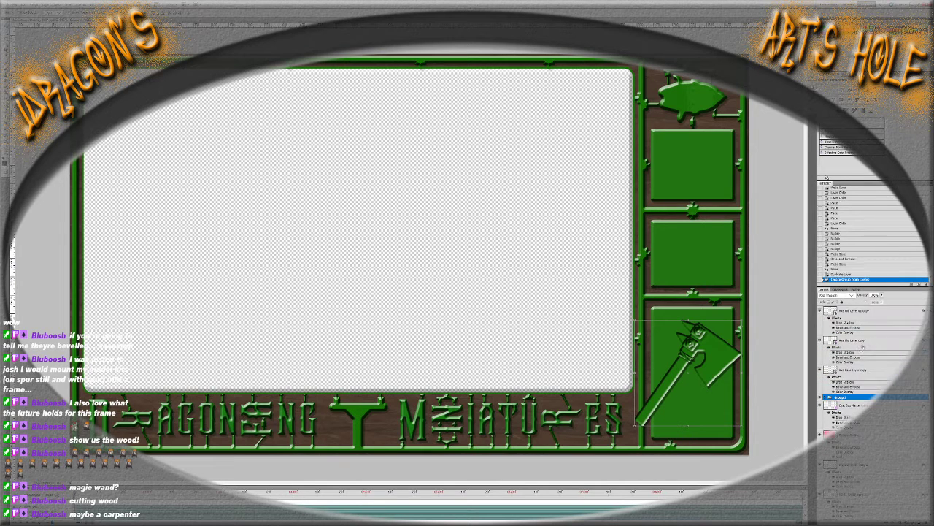
pyautogui.doubleClick(841, 397)
pyautogui.write('Axe WIP')
pyautogui.press('Return')
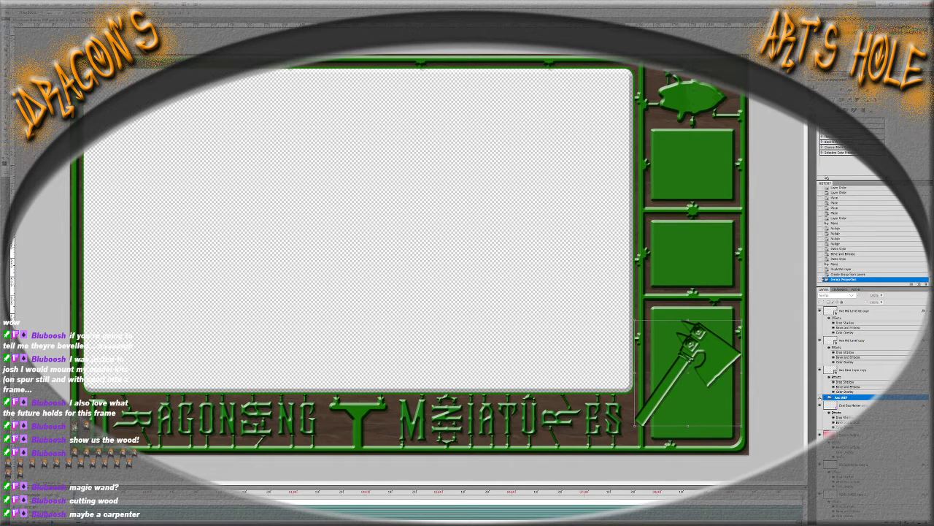
# Move the Axe WIP group down the layer stack, below the frame and lettering layers
pyautogui.scroll(-2, 872, 365)
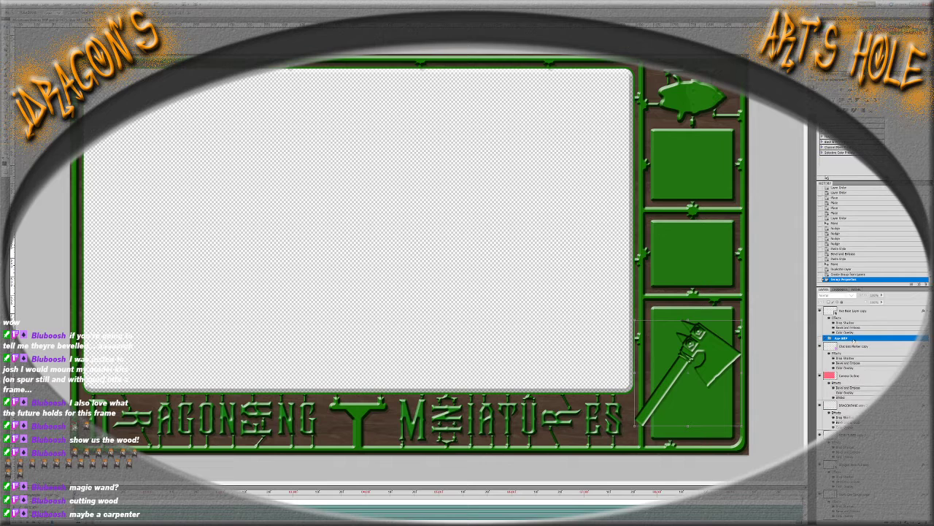
pyautogui.scroll(-5, 836, 335)
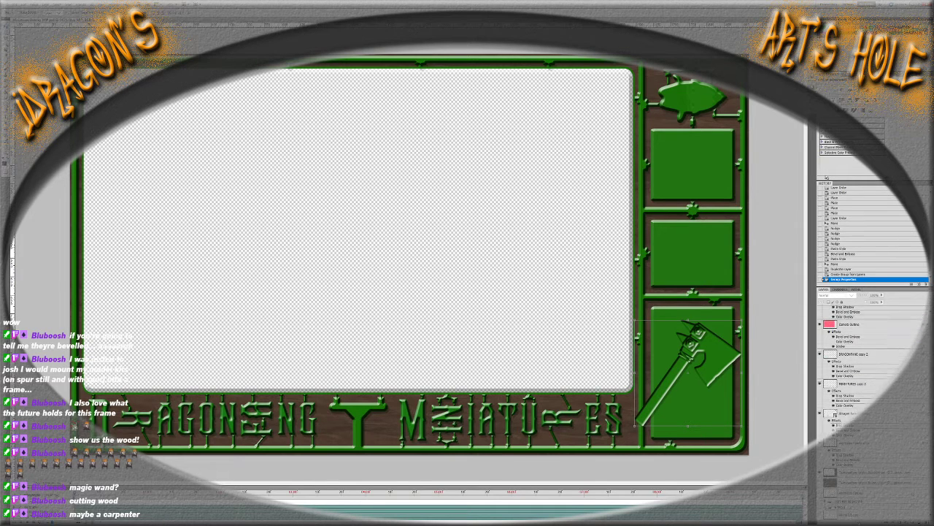
pyautogui.moveTo(837, 361); pyautogui.dragTo(836, 327)
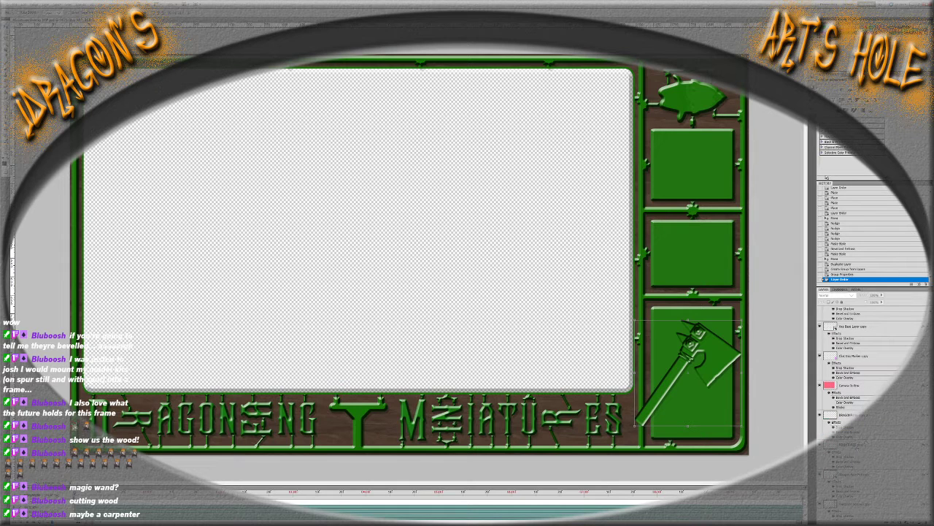
pyautogui.scroll(3, 835, 329)
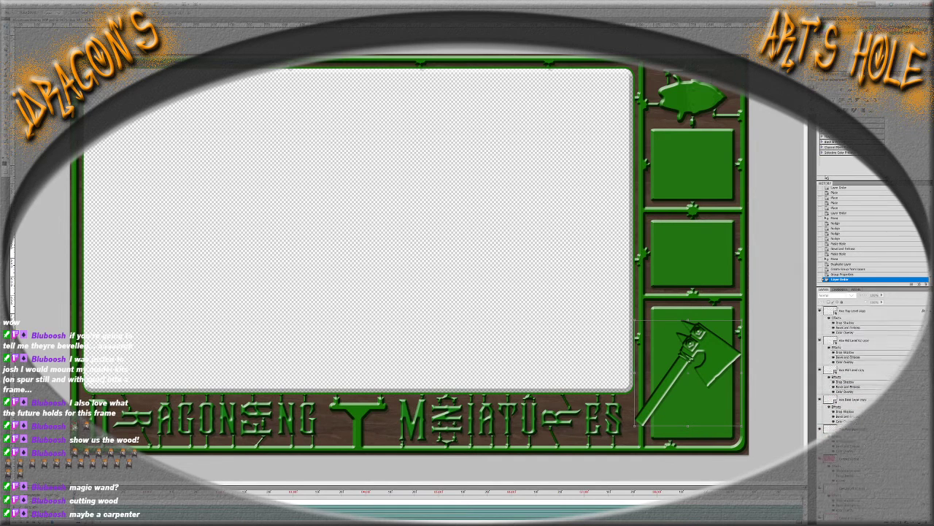
pyautogui.scroll(-3, 868, 380)
pyautogui.scroll(-2, 872, 401)
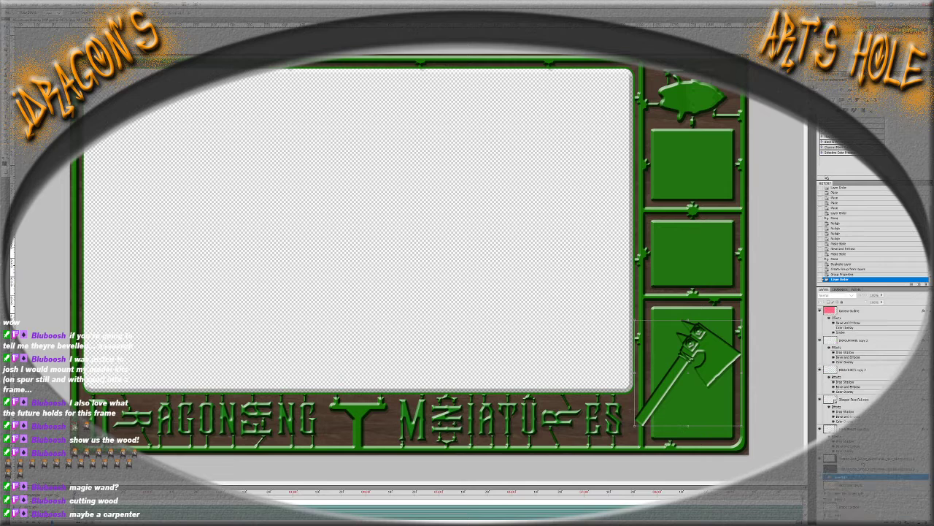
# Flip the four axe copy layers horizontally and rotate them together until the handle stands nearly upright in the lowest sidebar panel
pyautogui.scroll(4, 872, 365)
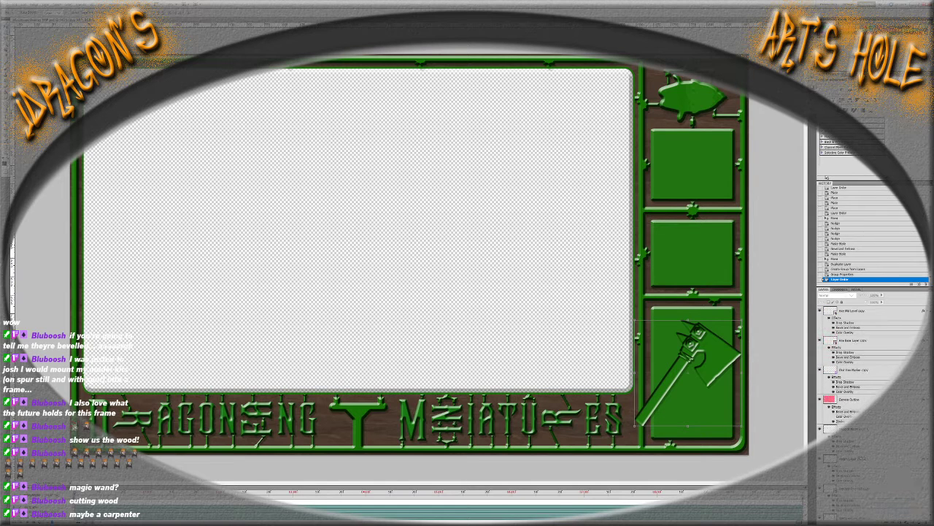
pyautogui.click(860, 399)
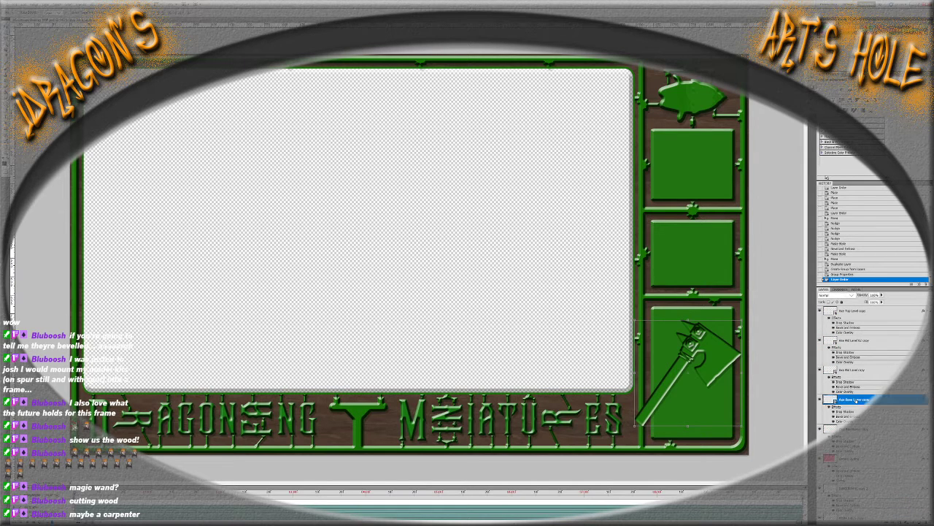
pyautogui.scroll(1, 862, 400)
pyautogui.keyDown('shift'); pyautogui.click(862, 341); pyautogui.keyUp('shift')
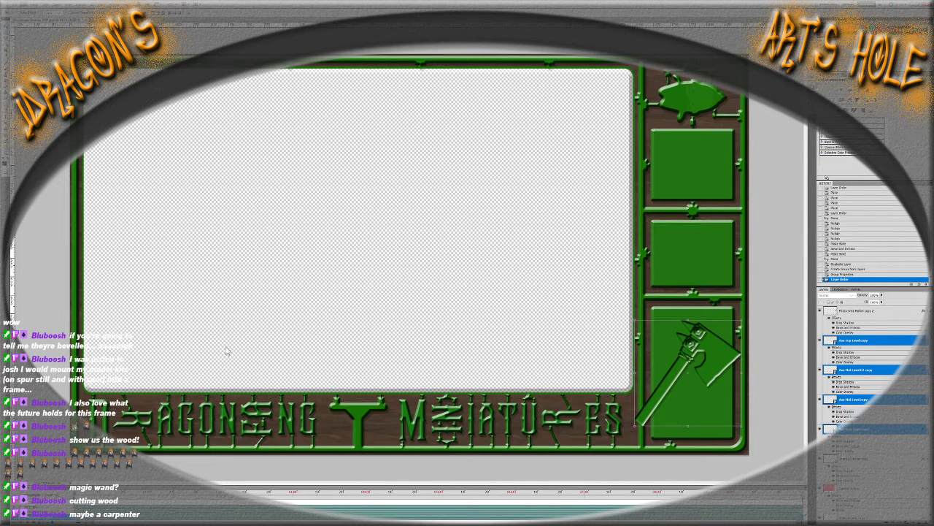
pyautogui.hotkey('ctrl', 'shift', 'h')
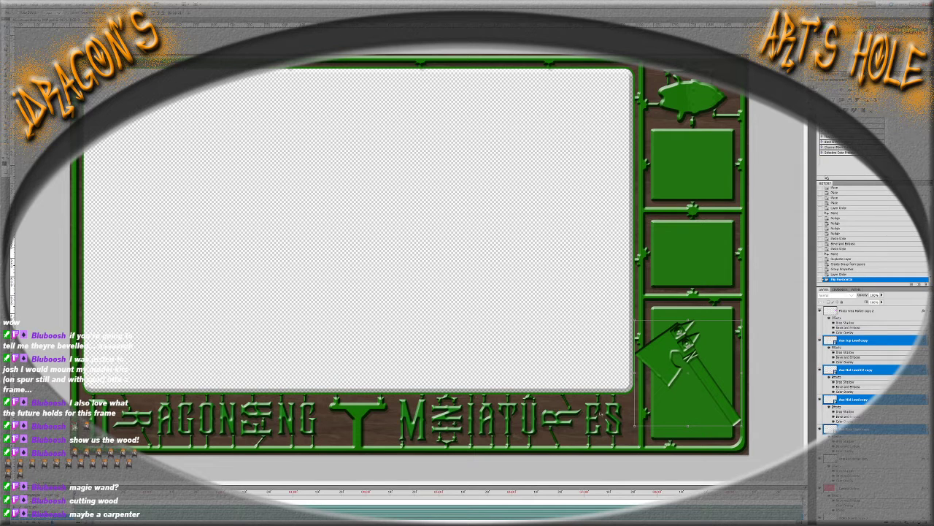
pyautogui.moveTo(756, 314); pyautogui.dragTo(765, 351)
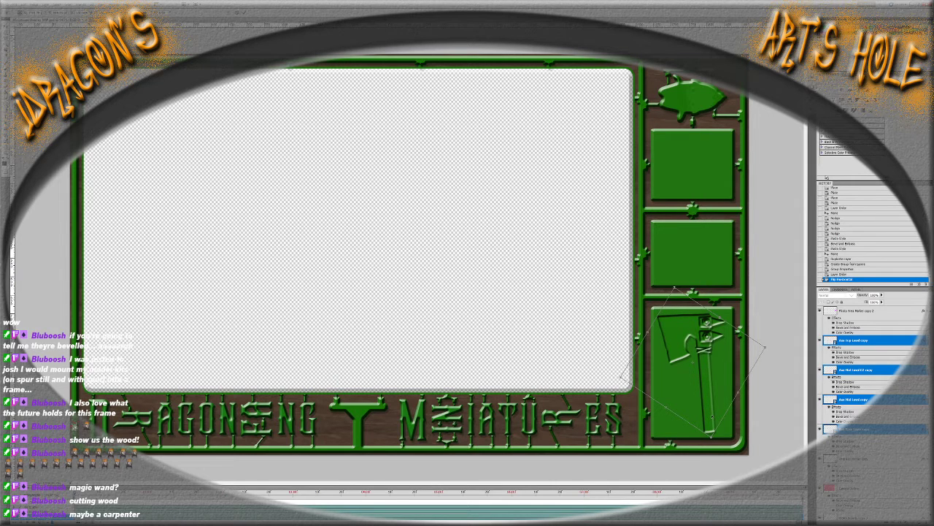
pyautogui.press('Return')
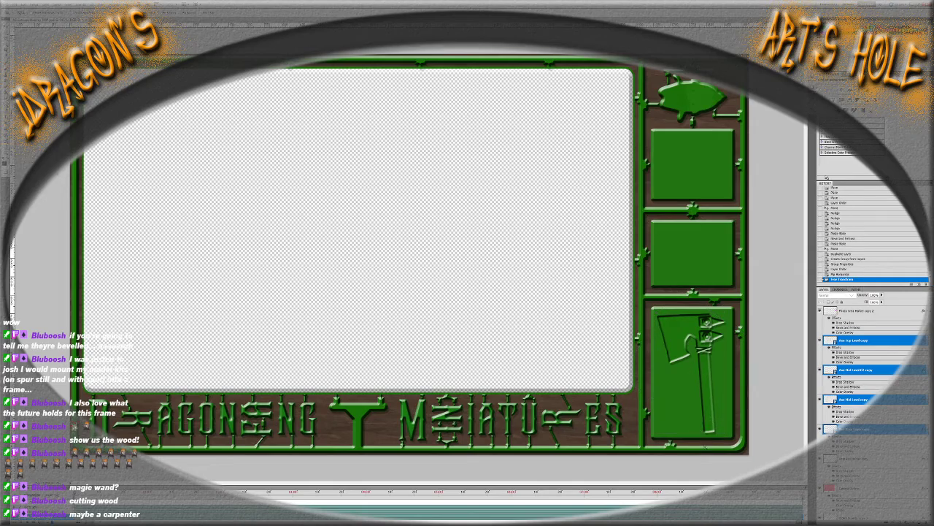
# Enlarge the four axe copy layers slightly so the axe fills the lowest sidebar panel
pyautogui.scroll(3, 670, 423)
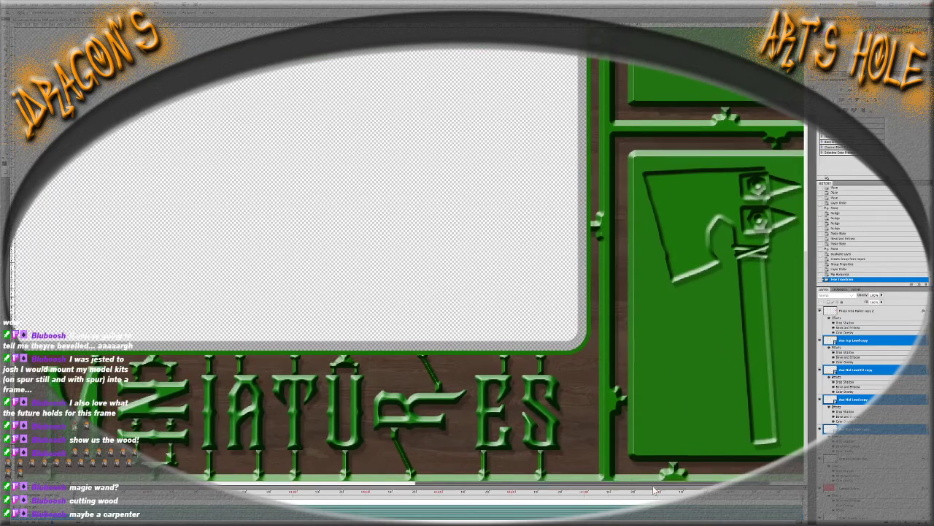
pyautogui.hscroll(2, 657, 438)
pyautogui.scroll(-1, 693, 336)
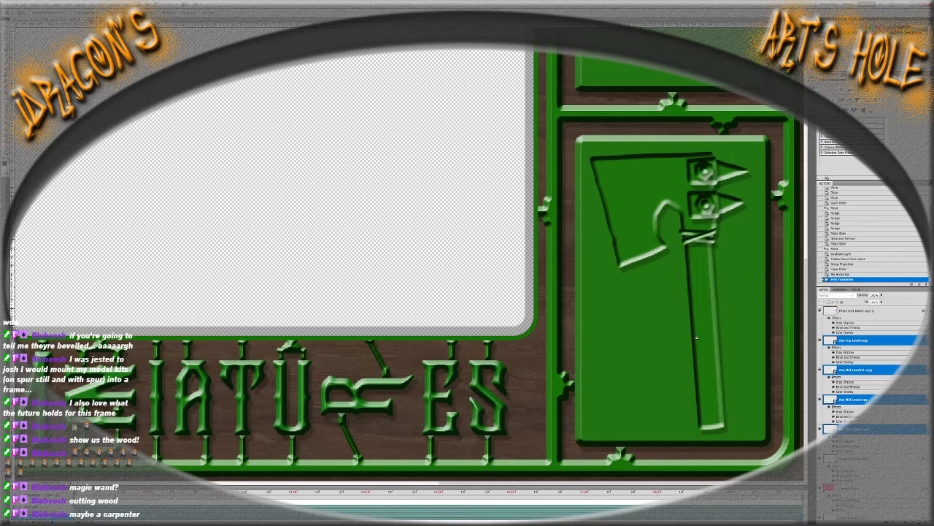
pyautogui.hotkey('ctrl', 't')
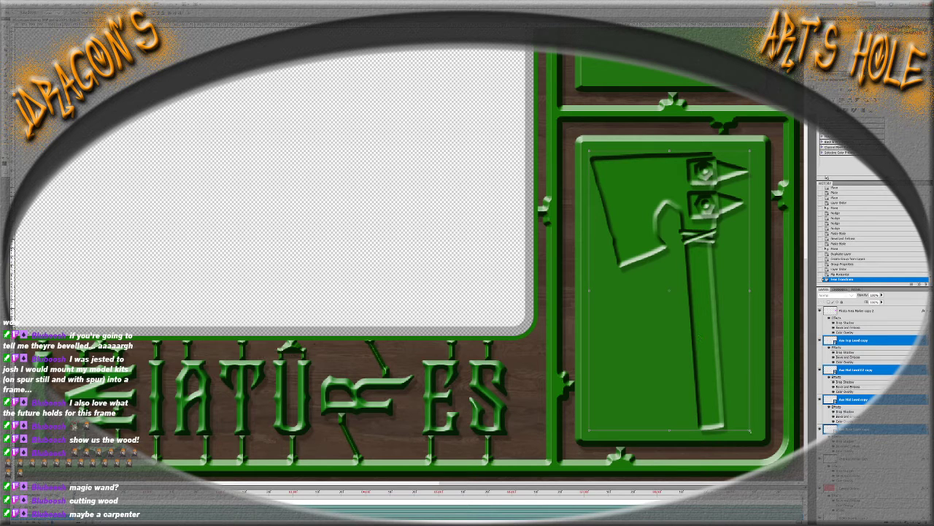
pyautogui.moveTo(750, 428); pyautogui.dragTo(755, 438)
pyautogui.moveTo(753, 145); pyautogui.dragTo(754, 141)
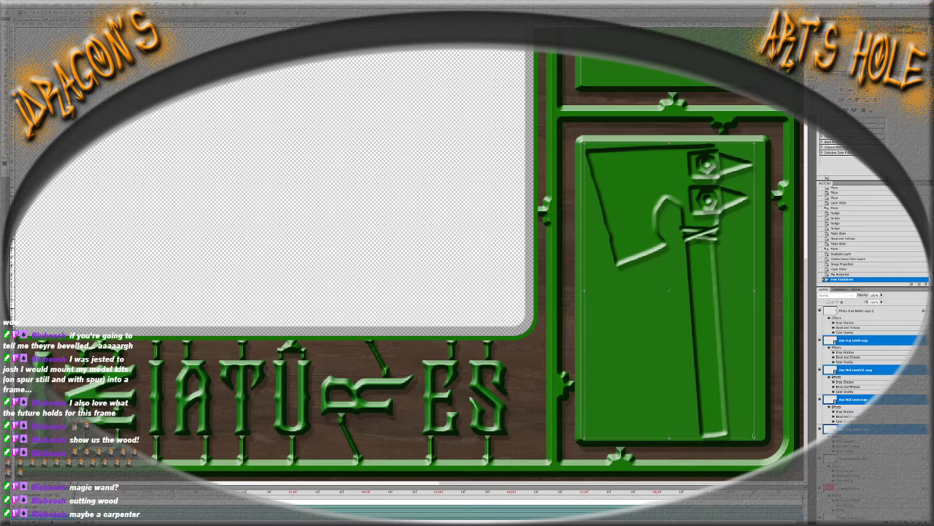
pyautogui.press('Return')
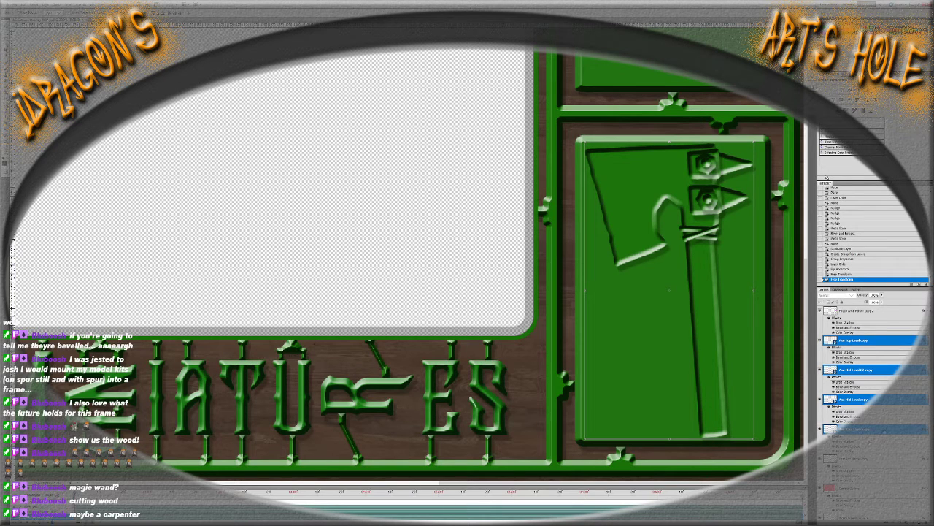
# Adjust the layer style of Axe Base Layer copy and paste a style with Drop Shadow off onto the three axe copies above it
pyautogui.click(885, 430)
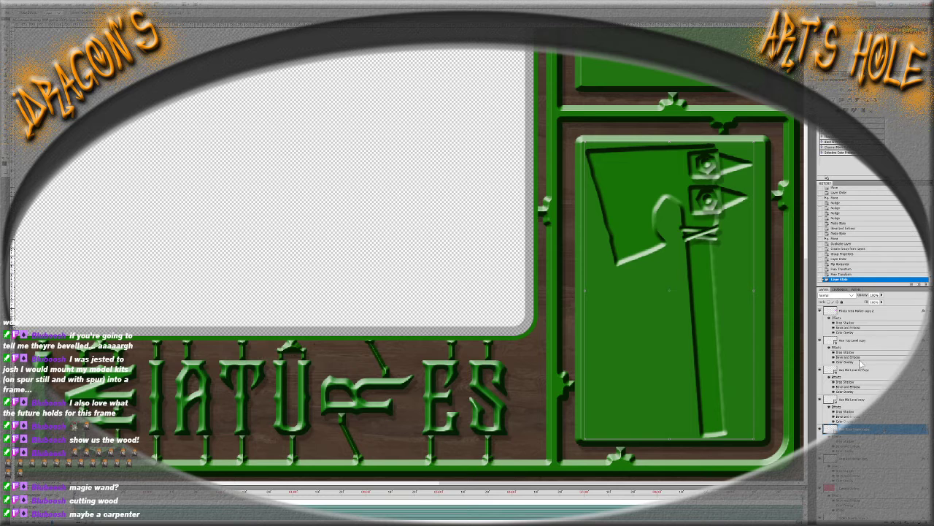
pyautogui.click(856, 400)
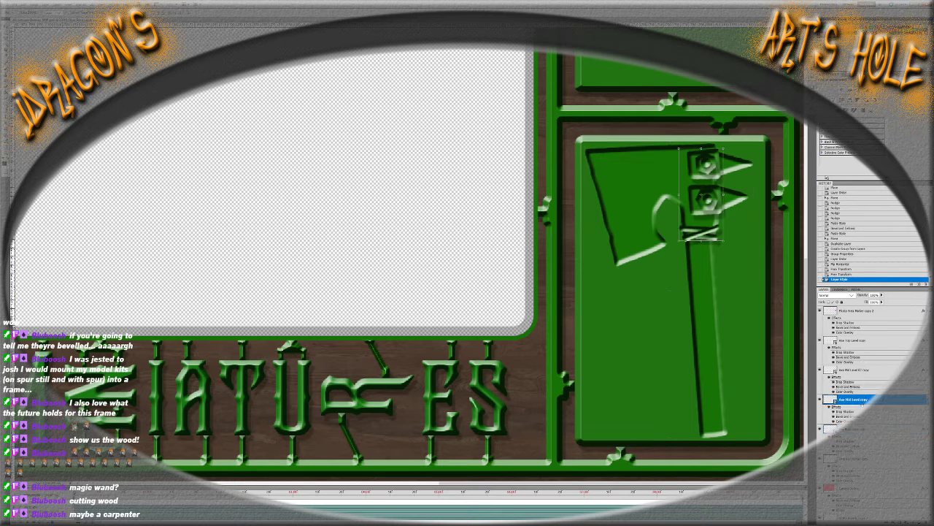
pyautogui.keyDown('shift'); pyautogui.click(862, 345); pyautogui.keyUp('shift')
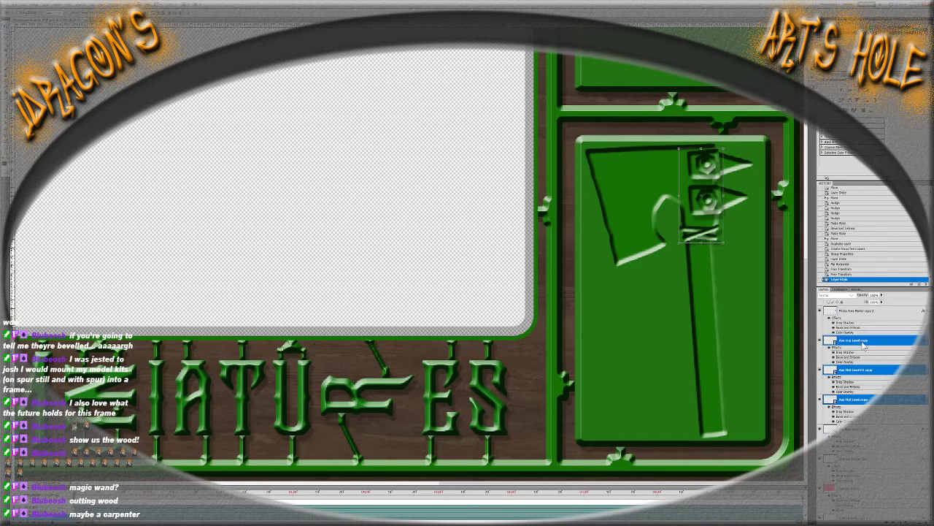
pyautogui.click(854, 287)
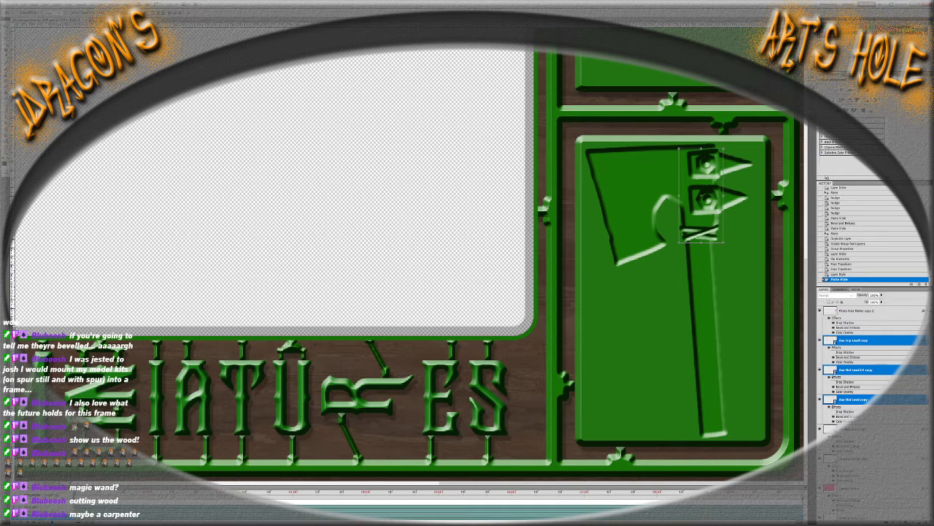
# Tilt all four axe copy layers slightly counterclockwise and scale them to fit inside the panel's bevelled edge
pyautogui.click(861, 428)
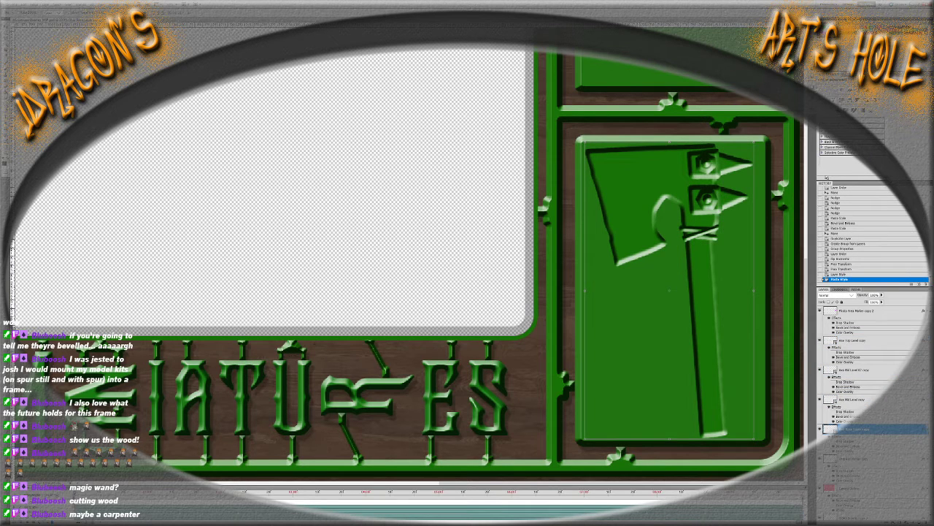
pyautogui.keyDown('shift'); pyautogui.click(867, 342); pyautogui.keyUp('shift')
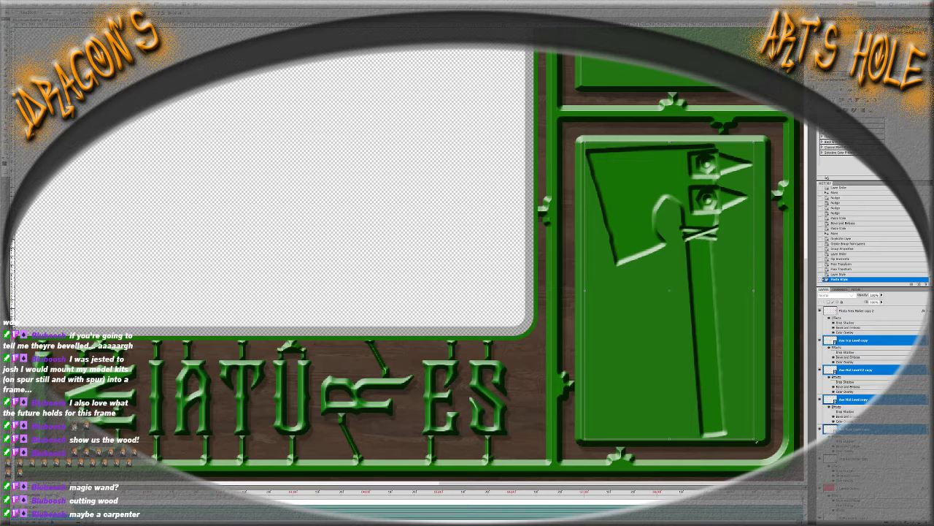
pyautogui.moveTo(758, 441); pyautogui.dragTo(723, 418)
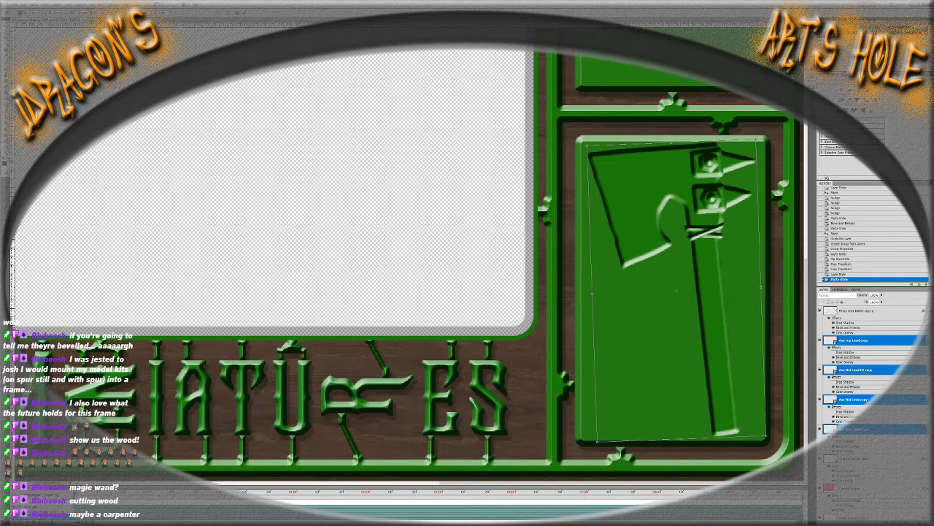
pyautogui.moveTo(756, 138); pyautogui.dragTo(756, 145)
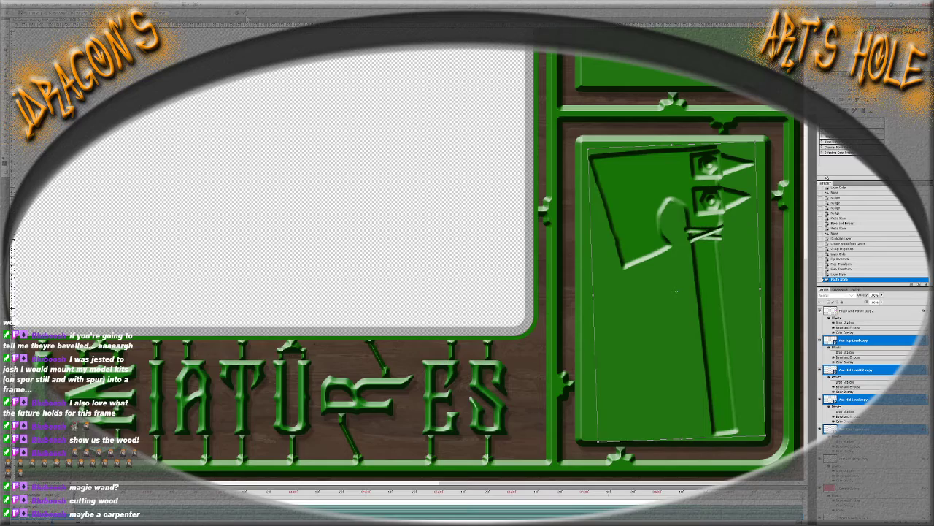
pyautogui.press('Return')
pyautogui.hotkey('ctrl', '0')
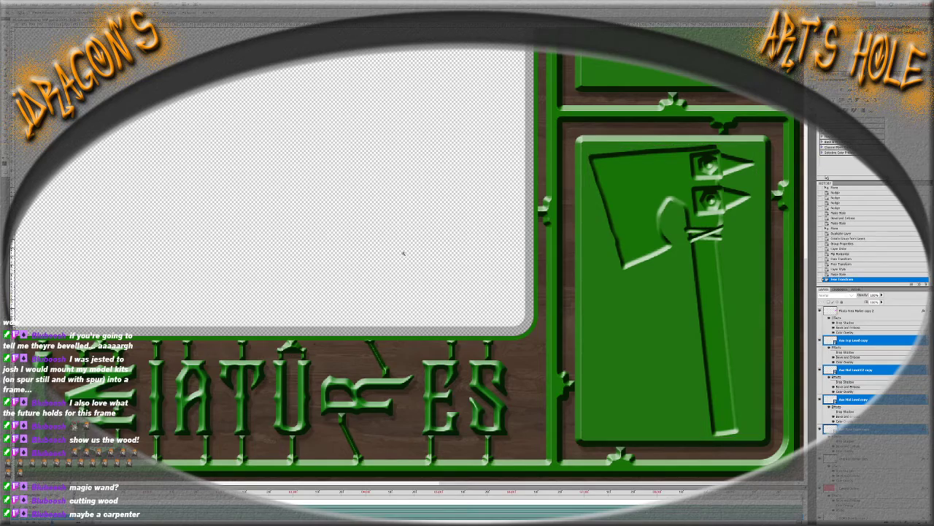
pyautogui.scroll(-3, 386, 284)
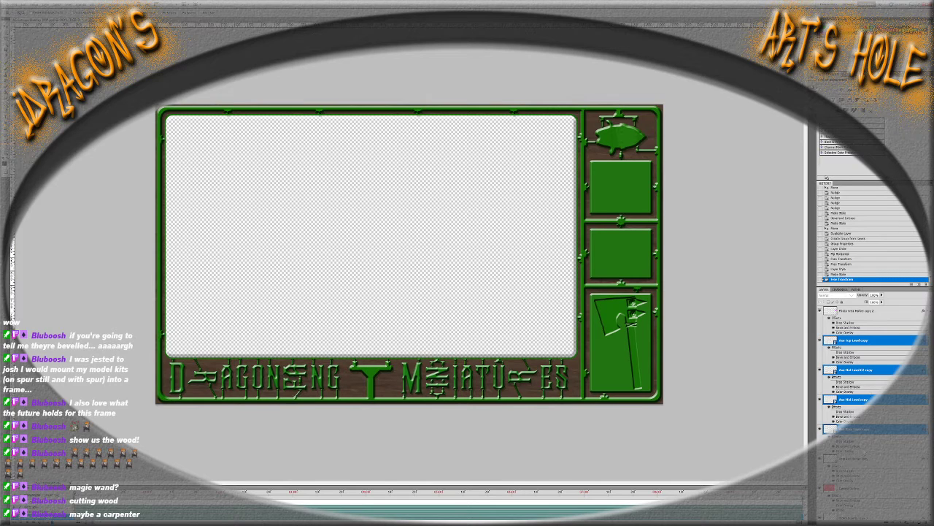
# Try clearing the layer style from the four axe copy layers, and undo it
pyautogui.click(869, 428)
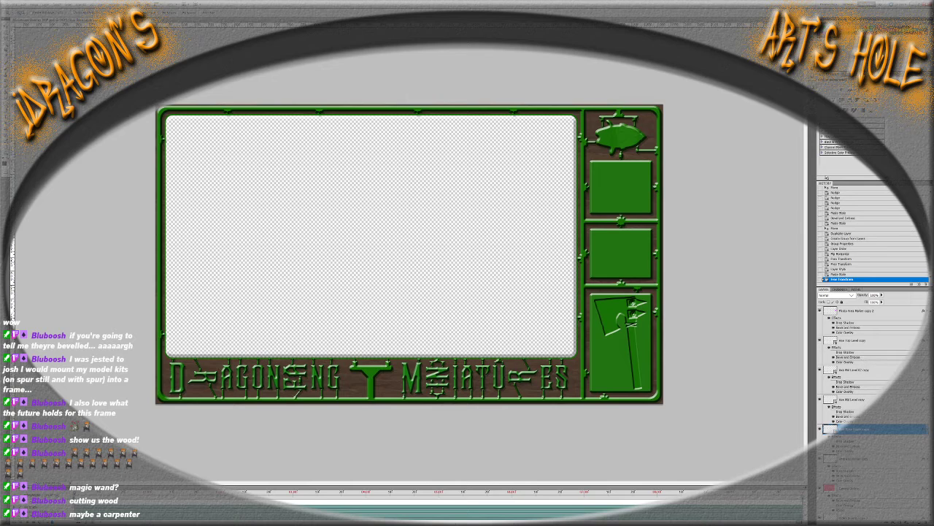
pyautogui.keyDown('shift'); pyautogui.click(866, 344); pyautogui.keyUp('shift')
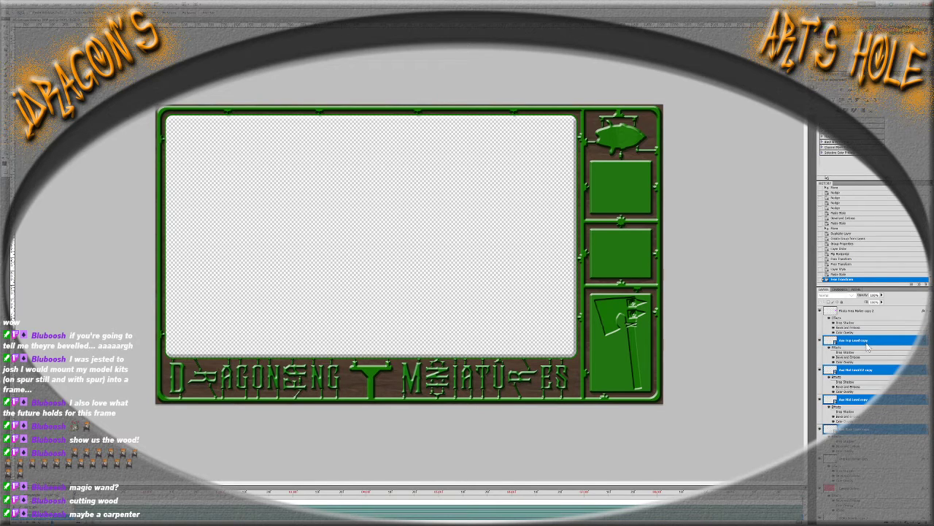
pyautogui.rightClick(866, 344)
pyautogui.click(859, 300)
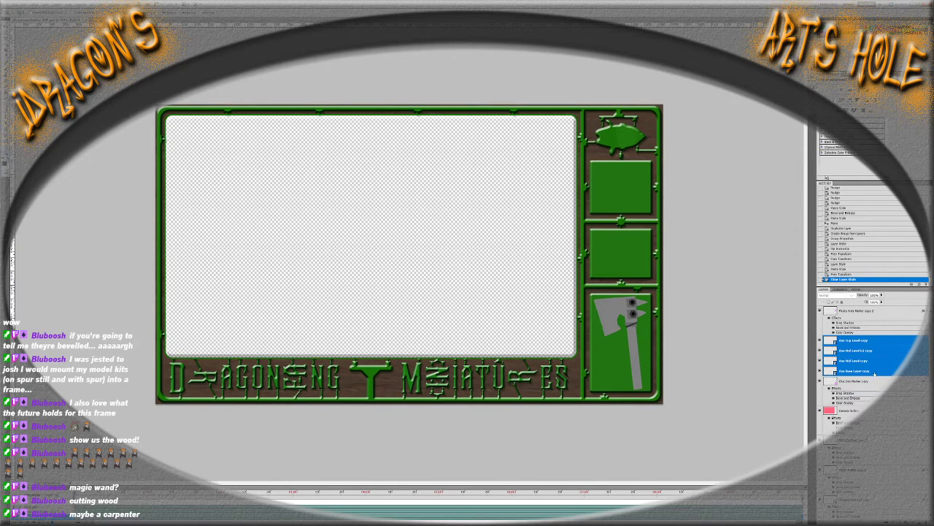
pyautogui.hotkey('ctrl', 'z')
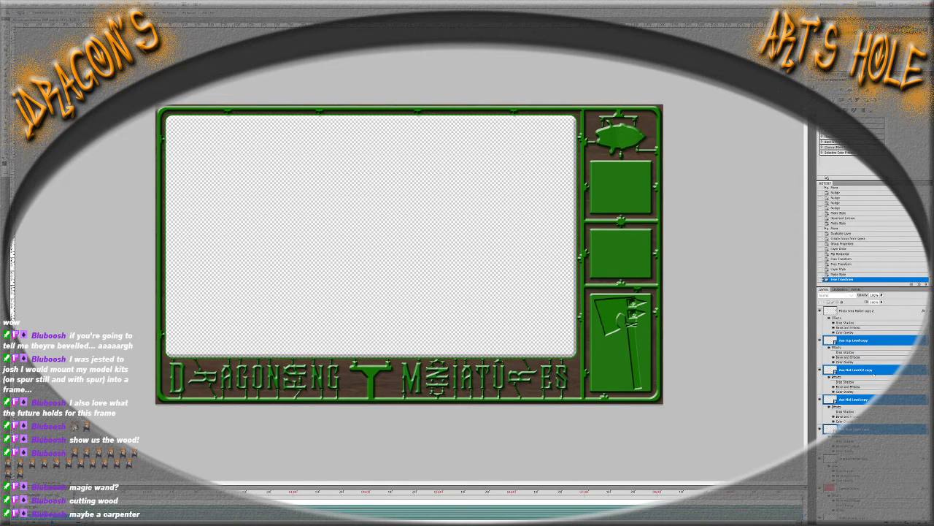
# Group the four axe copy layers, from Axe Base Layer copy to Axe Top Level copy
pyautogui.click(881, 430)
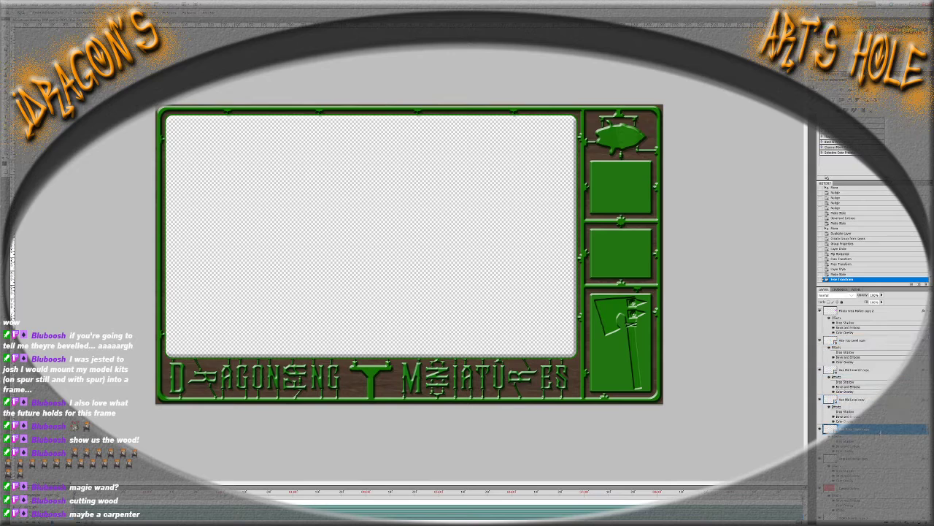
pyautogui.keyDown('shift'); pyautogui.click(865, 340); pyautogui.keyUp('shift')
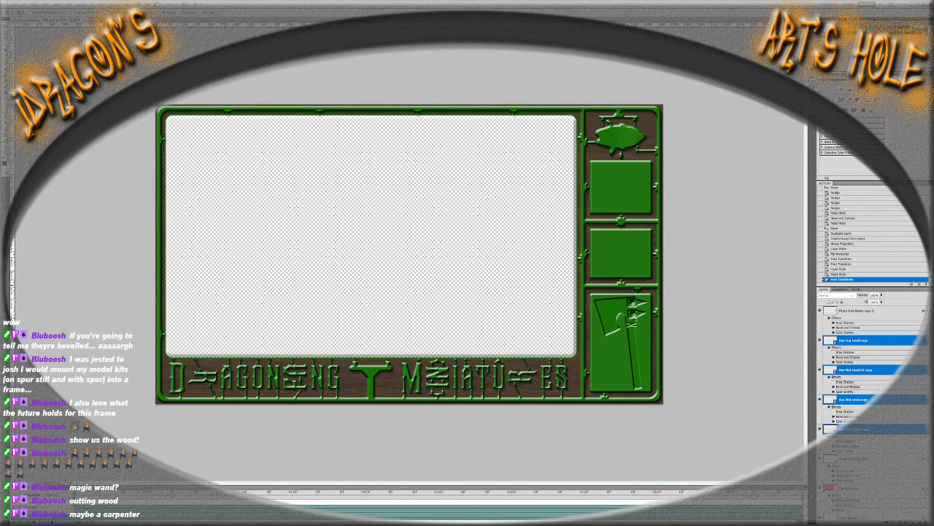
pyautogui.scroll(-1, 874, 372)
pyautogui.hotkey('ctrl', 'g')
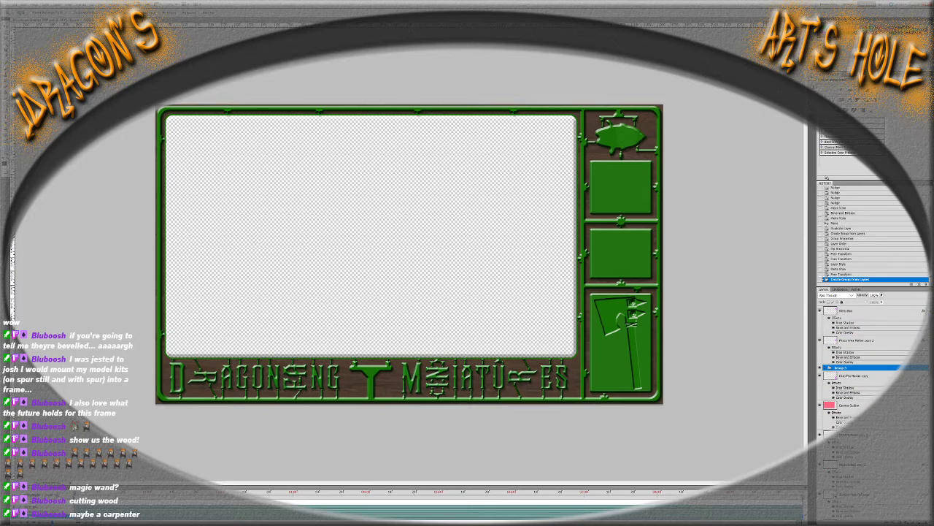
# Rename the new group of axe copy layers as Axe Outline
pyautogui.doubleClick(841, 367)
pyautogui.write('Axe Outline')
pyautogui.press('Return')
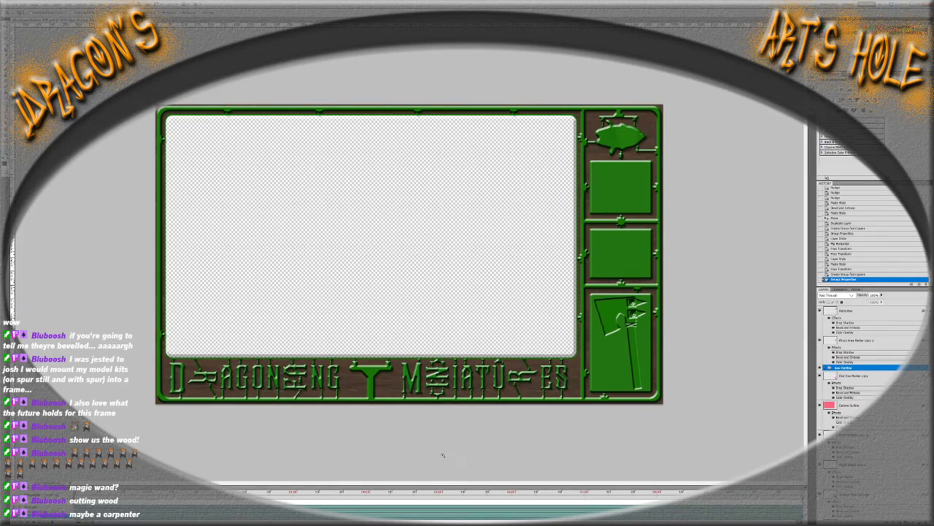
pyautogui.scroll(5, 442, 456)
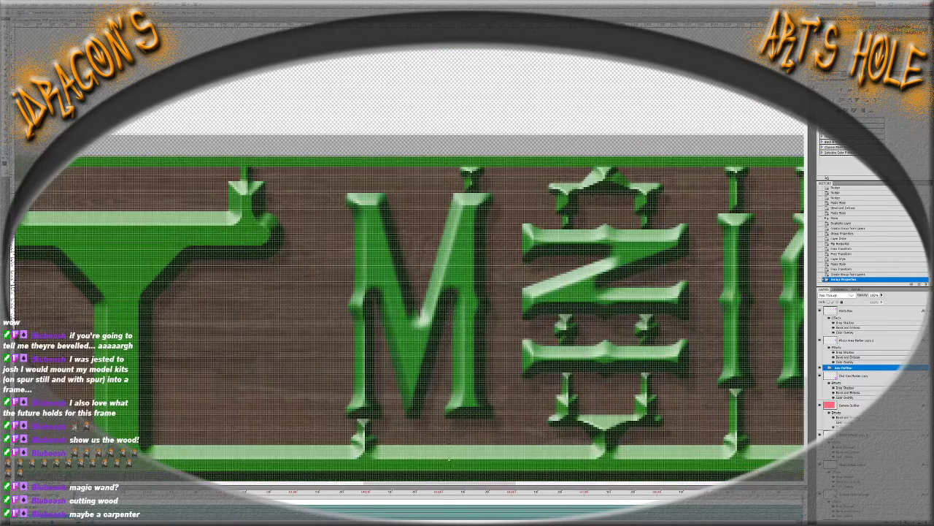
pyautogui.moveTo(467, 486); pyautogui.dragTo(610, 492)
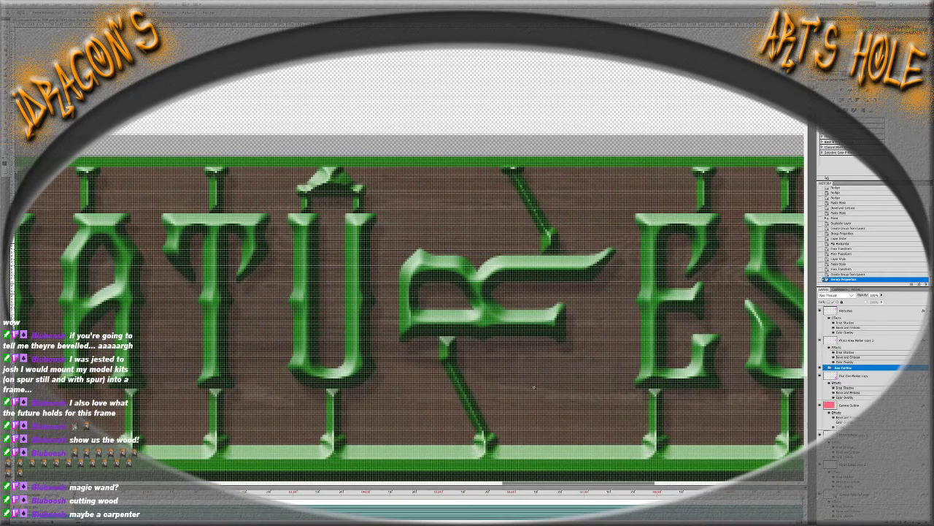
pyautogui.scroll(-2, 442, 384)
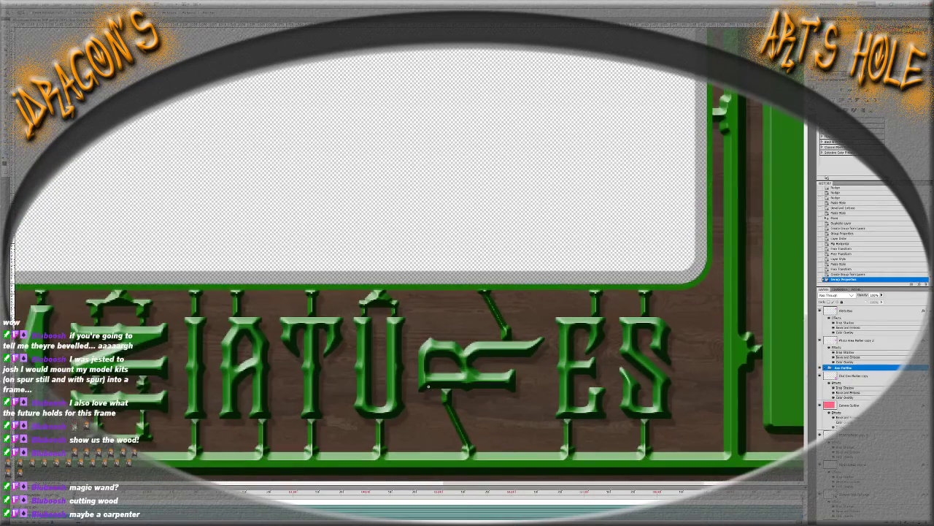
pyautogui.hotkey('ctrl', '0')
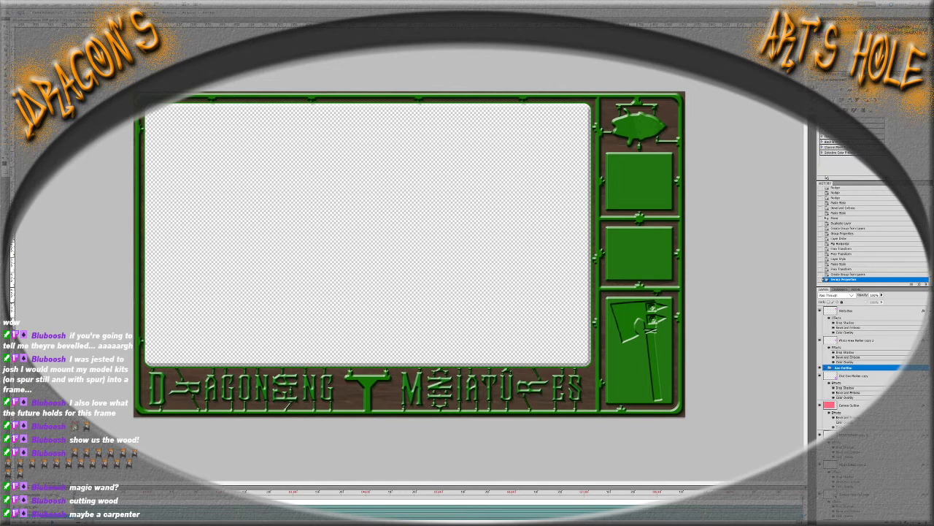
# Switch to CorelDRAW and draw rectangles over the Choppa's blade, about 100 by 33 mm, and over its rivet plate and both rivets
pyautogui.hotkey('alt', 'Tab')
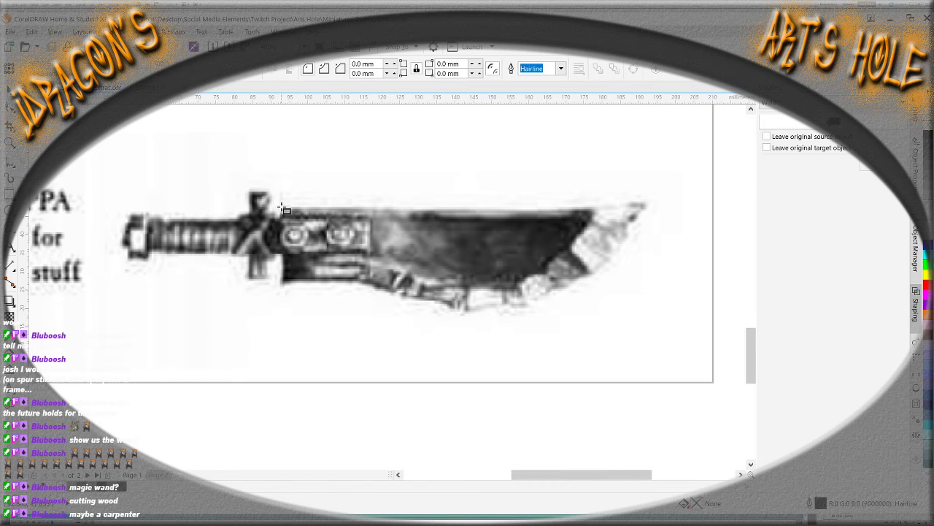
pyautogui.moveTo(282, 193); pyautogui.dragTo(652, 316)
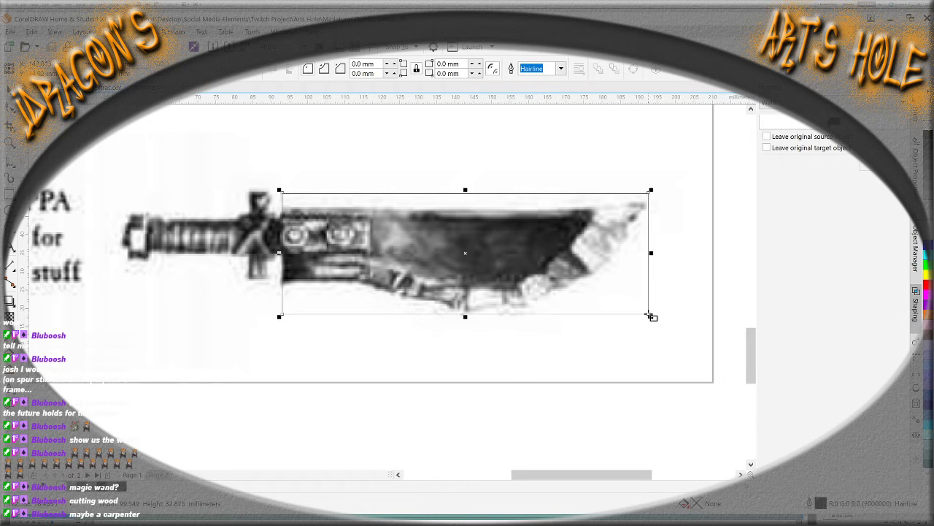
pyautogui.scroll(2, 319, 240)
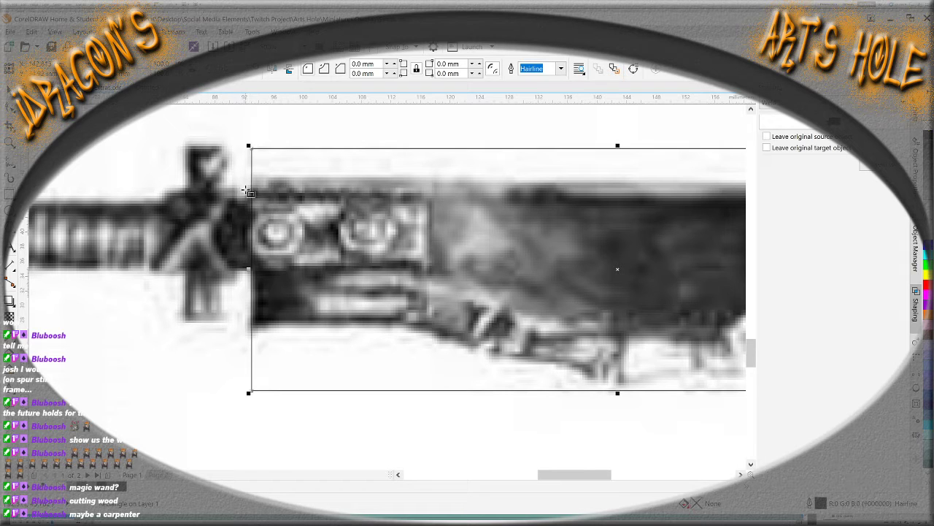
pyautogui.moveTo(245, 190); pyautogui.dragTo(432, 270)
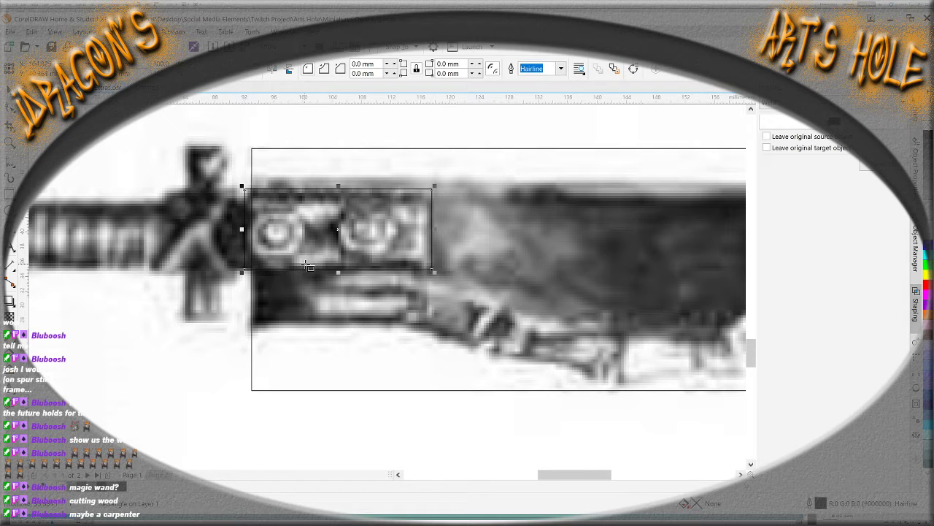
pyautogui.moveTo(250, 208)
pyautogui.mouseDown()
pyautogui.moveTo(305, 241)
pyautogui.moveTo(310, 260)
pyautogui.moveTo(403, 217)
pyautogui.moveTo(398, 207)
pyautogui.mouseUp()
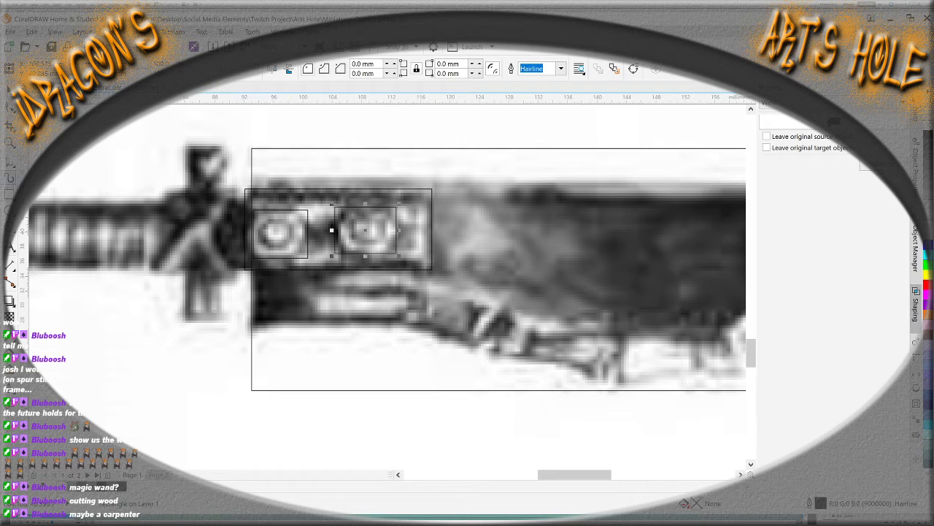
# Draw rectangles over the Choppa's handle, its crossguard (about 5.5 by 24 mm), the small wrap details and the two pommel parts
pyautogui.scroll(-2, 138, 233)
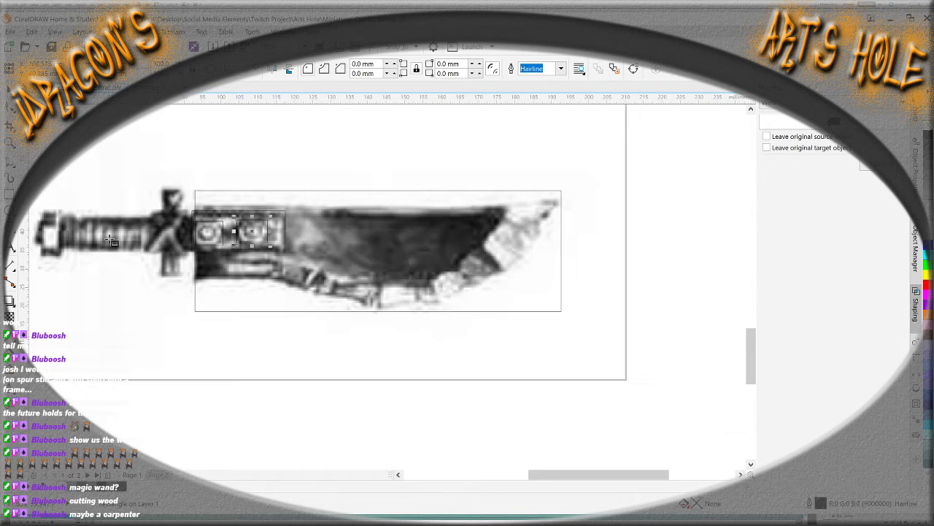
pyautogui.scroll(2, 70, 237)
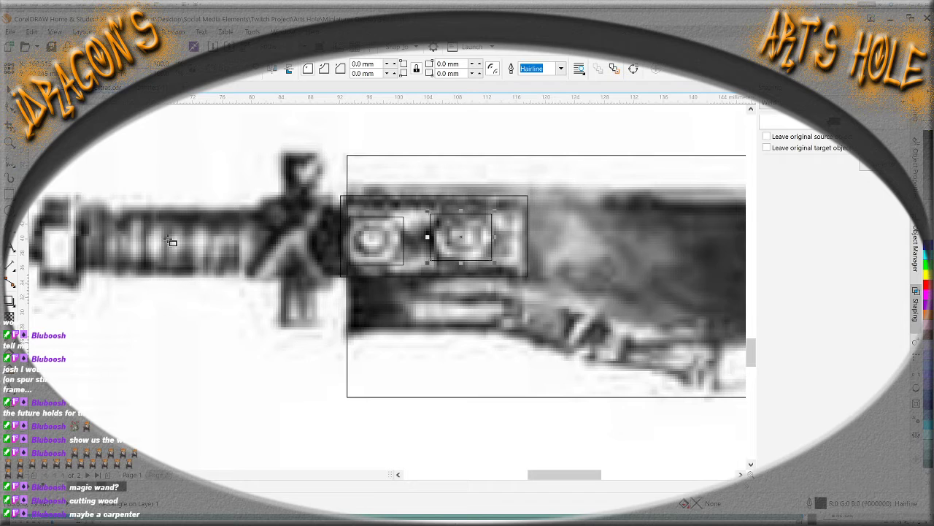
pyautogui.moveTo(342, 213); pyautogui.dragTo(73, 272)
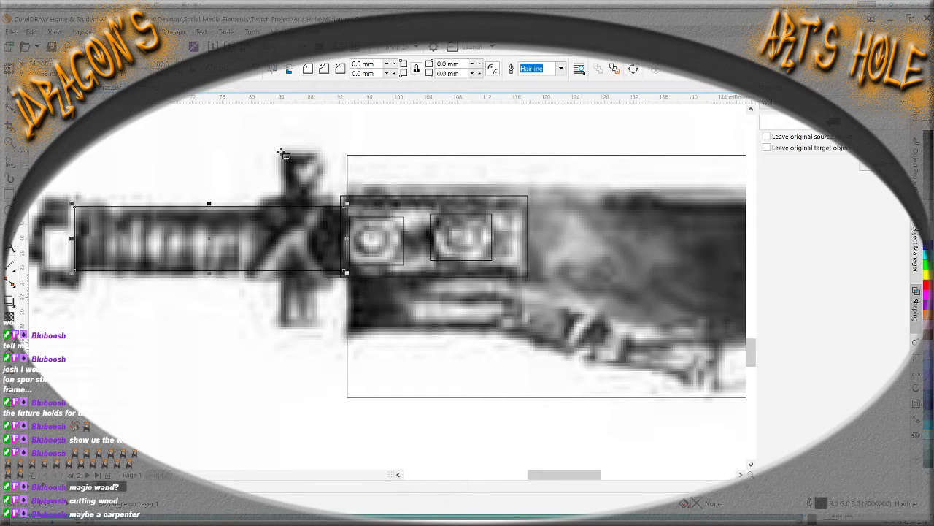
pyautogui.moveTo(280, 149); pyautogui.dragTo(323, 331)
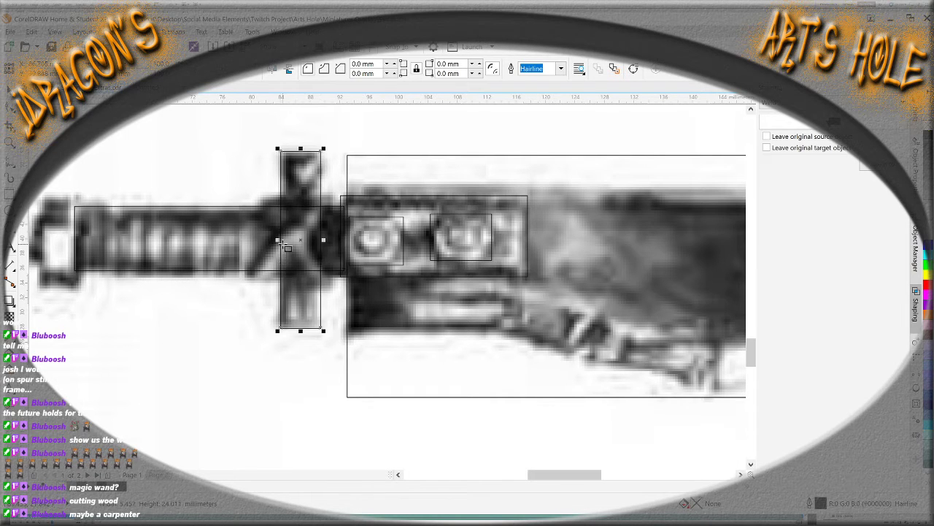
pyautogui.moveTo(258, 239)
pyautogui.mouseDown()
pyautogui.moveTo(276, 268)
pyautogui.moveTo(301, 247)
pyautogui.moveTo(313, 265)
pyautogui.mouseUp()
pyautogui.click(398, 474)
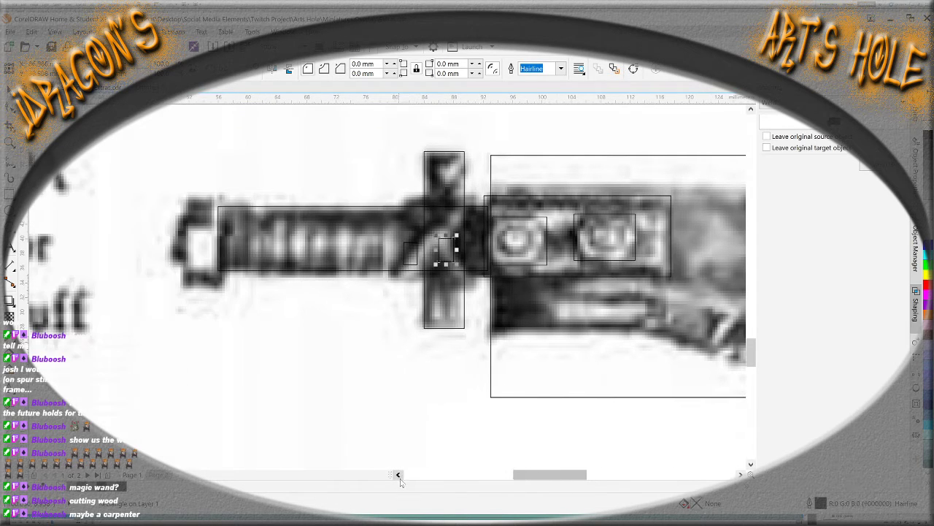
pyautogui.moveTo(219, 194); pyautogui.dragTo(164, 211)
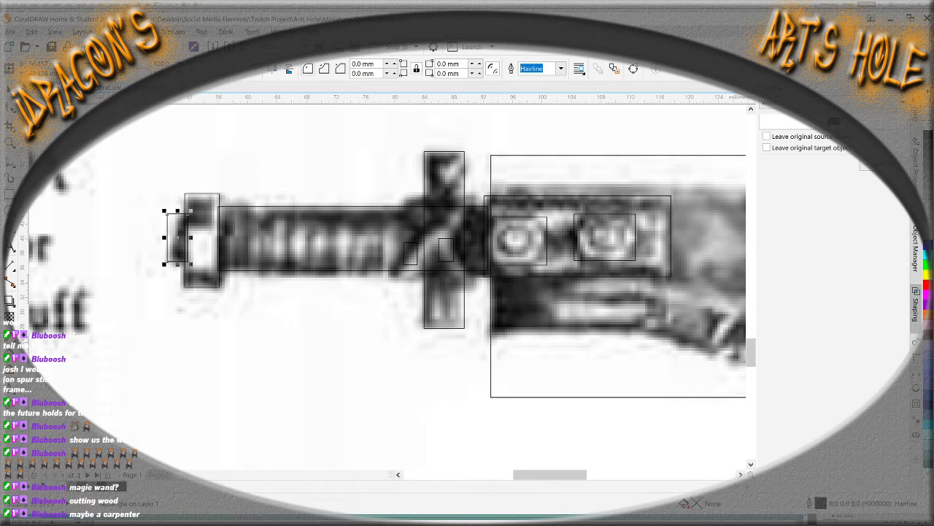
# Convert the large blade rectangle to curves so its nodes can be edited
pyautogui.scroll(-3, 409, 311)
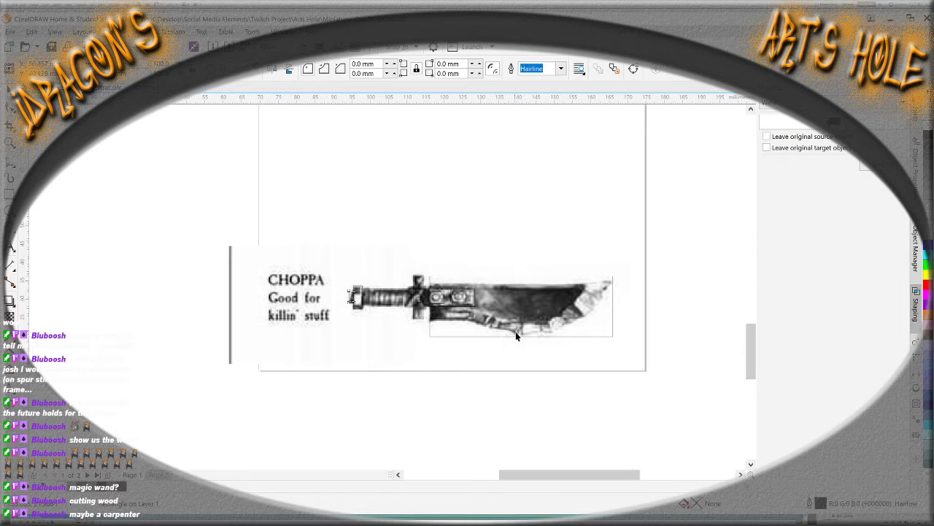
pyautogui.scroll(2, 529, 334)
pyautogui.click(418, 334)
pyautogui.scroll(1, 468, 329)
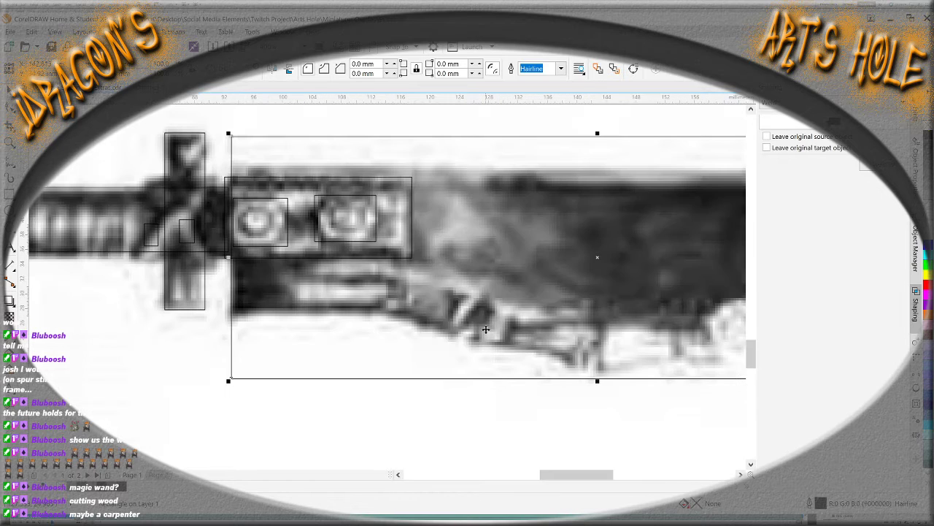
pyautogui.press('F10')
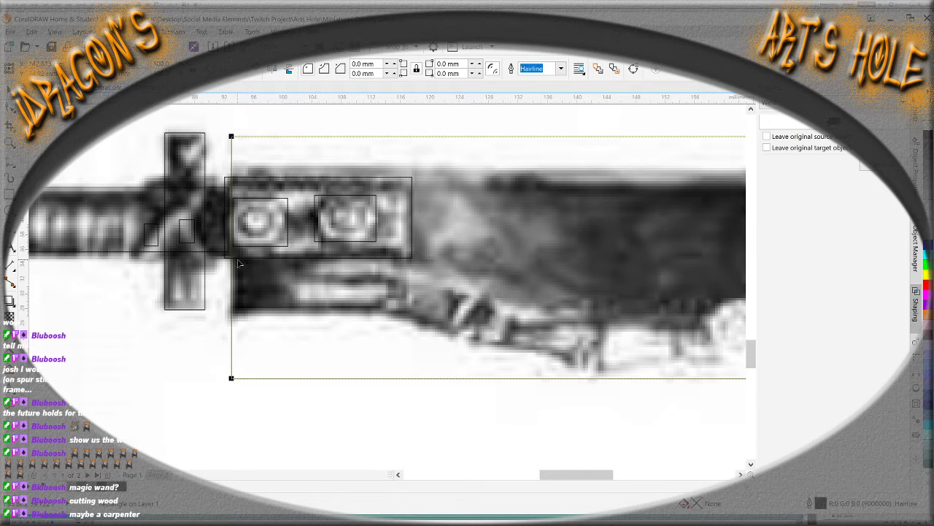
pyautogui.click(239, 263)
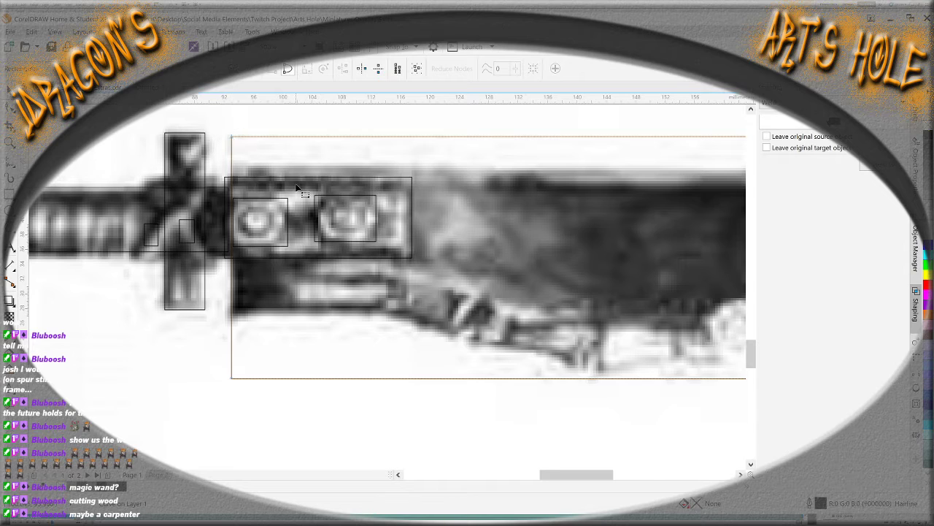
# Lower both upper corner nodes of the blade outline so its top line runs just above the blade's spine
pyautogui.scroll(-1, 296, 187)
pyautogui.scroll(1, 396, 173)
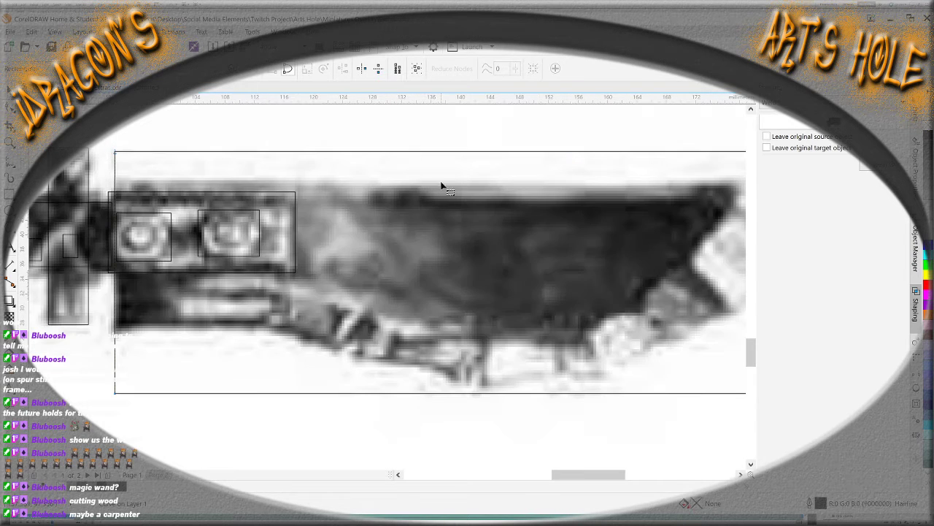
pyautogui.moveTo(116, 153); pyautogui.dragTo(115, 172)
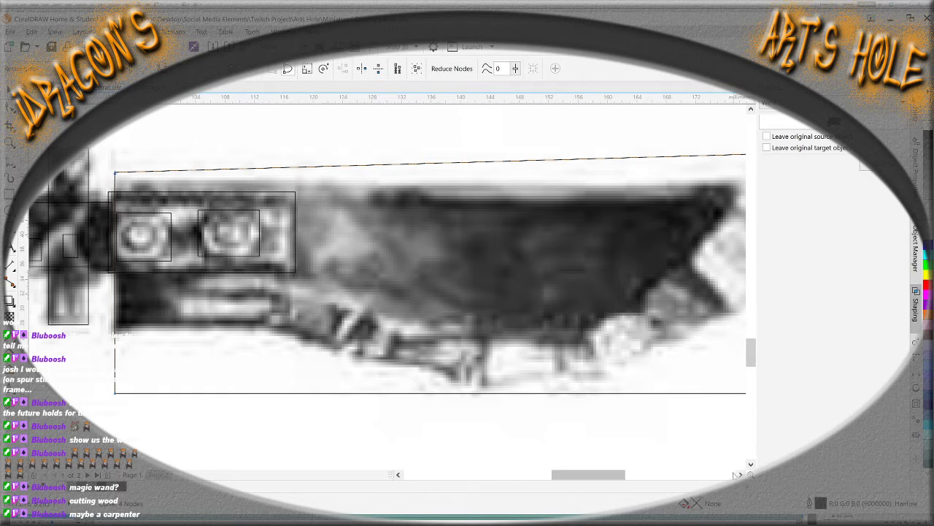
pyautogui.hscroll(5, 666, 419)
pyautogui.moveTo(489, 152); pyautogui.dragTo(489, 163)
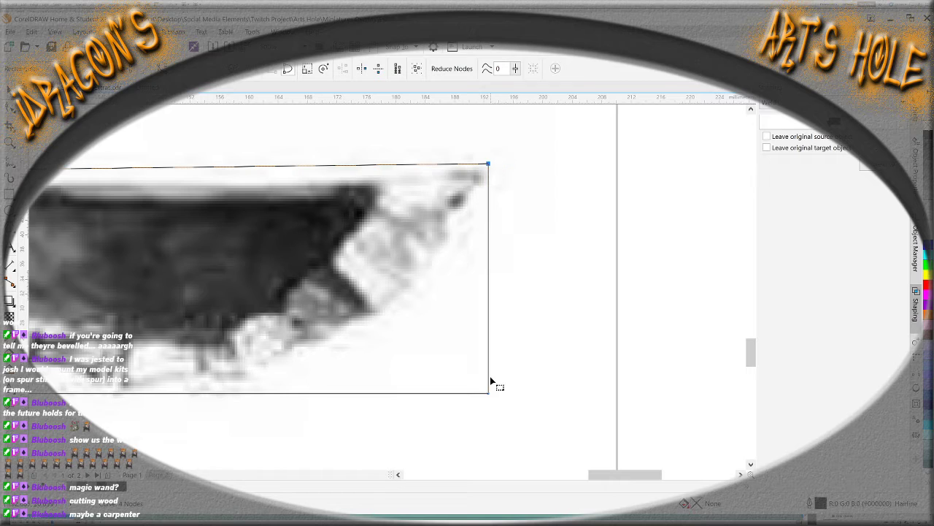
# Move the blade outline's lower tip-side corner inward and add nodes along that side, shaping it around the blade's angled tip and underside
pyautogui.moveTo(489, 393); pyautogui.dragTo(334, 350)
pyautogui.doubleClick(475, 194)
pyautogui.doubleClick(430, 249)
pyautogui.doubleClick(413, 294)
pyautogui.doubleClick(332, 334)
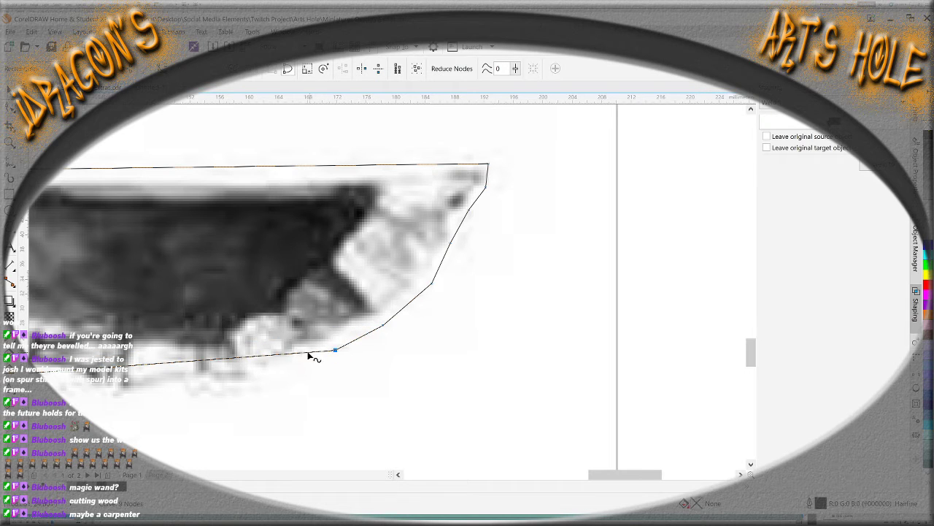
pyautogui.doubleClick(278, 356)
pyautogui.moveTo(277, 356); pyautogui.dragTo(216, 397)
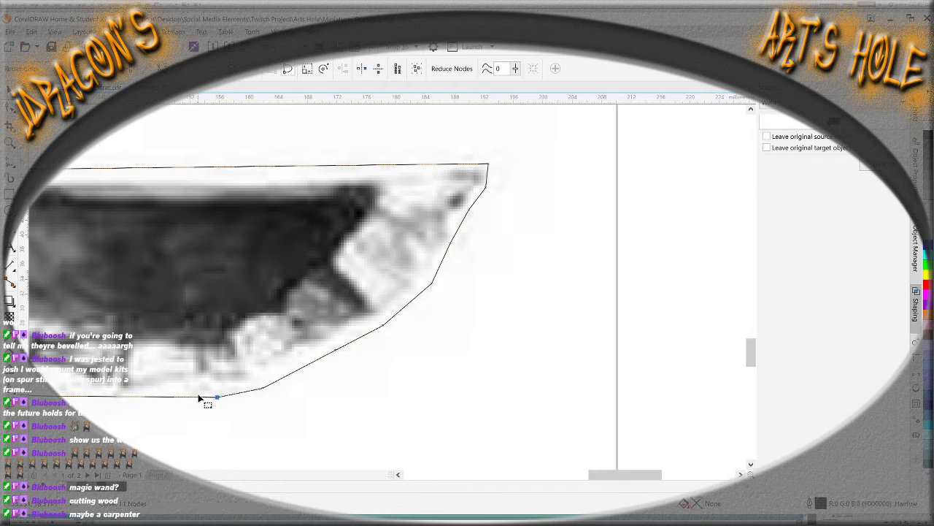
pyautogui.doubleClick(191, 396)
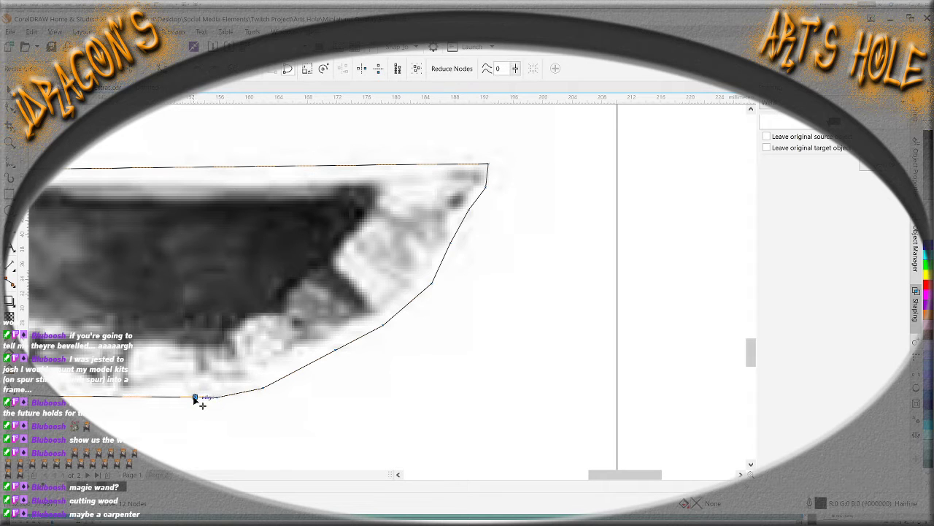
# Add nodes along the middle of the blade outline's lower edge and pull one slightly down beneath the jagged cutting edge
pyautogui.click(398, 474)
pyautogui.click(398, 473)
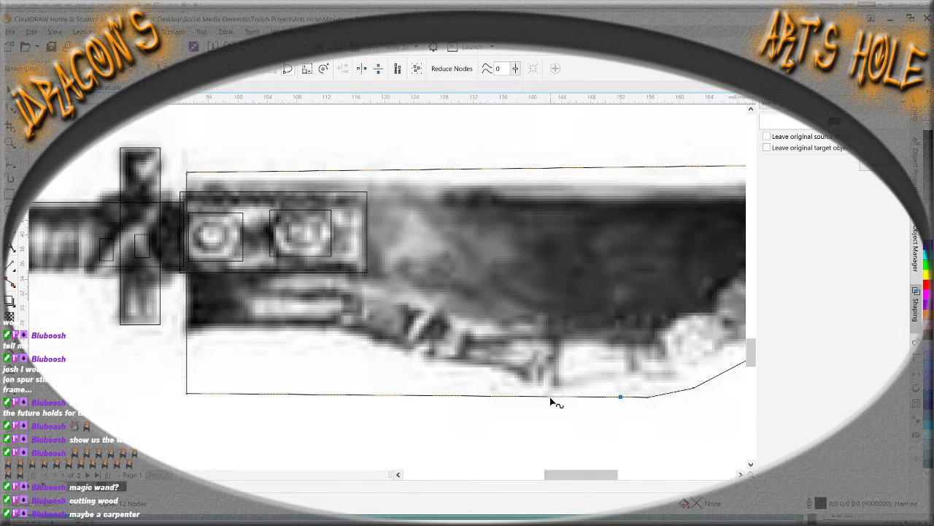
pyautogui.moveTo(550, 396); pyautogui.dragTo(540, 400)
pyautogui.doubleClick(492, 394)
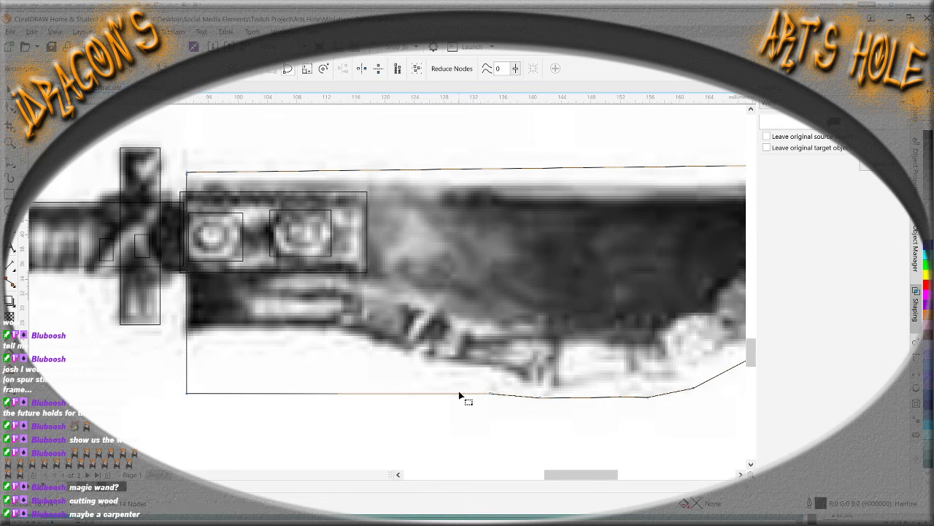
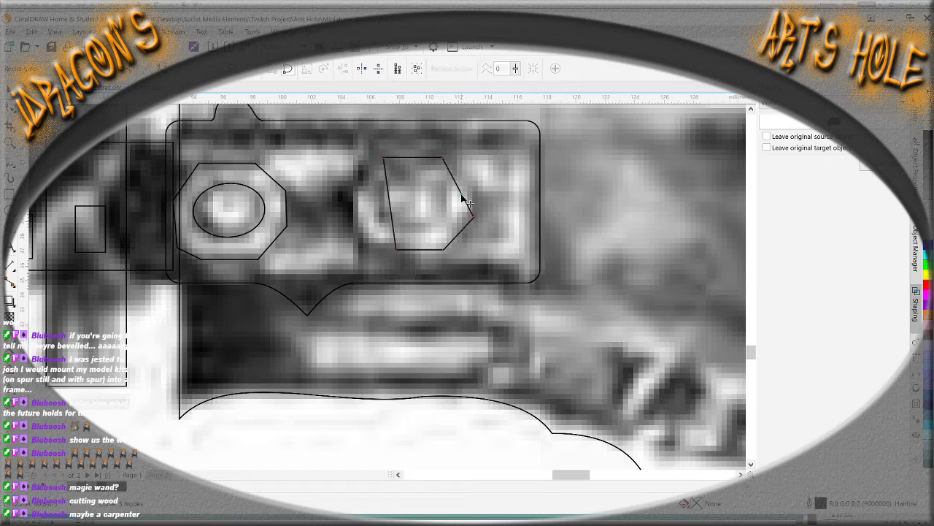
# Add and move nodes on the outline around the rivet farther from the handle to complete its octagon
pyautogui.moveTo(467, 199); pyautogui.dragTo(472, 175)
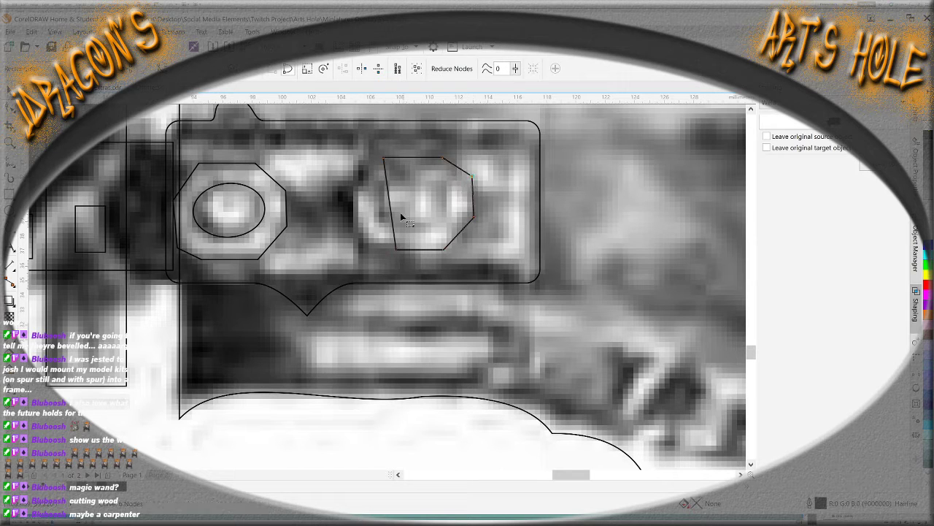
pyautogui.moveTo(395, 216); pyautogui.dragTo(360, 233)
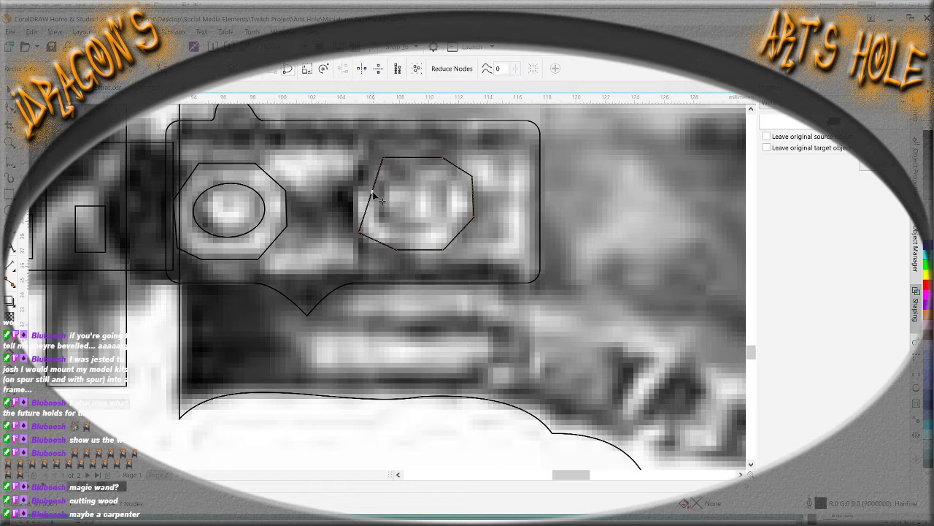
pyautogui.moveTo(373, 190); pyautogui.dragTo(358, 187)
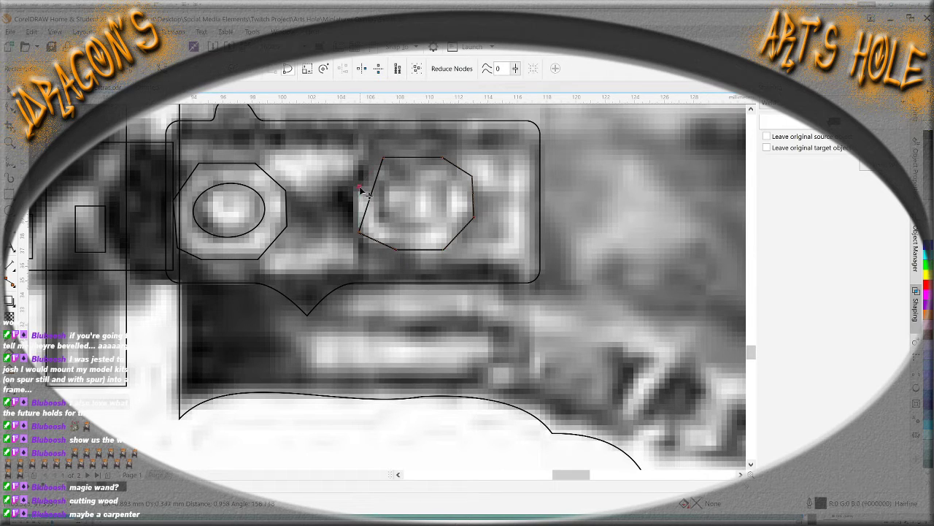
pyautogui.moveTo(362, 192); pyautogui.dragTo(359, 187)
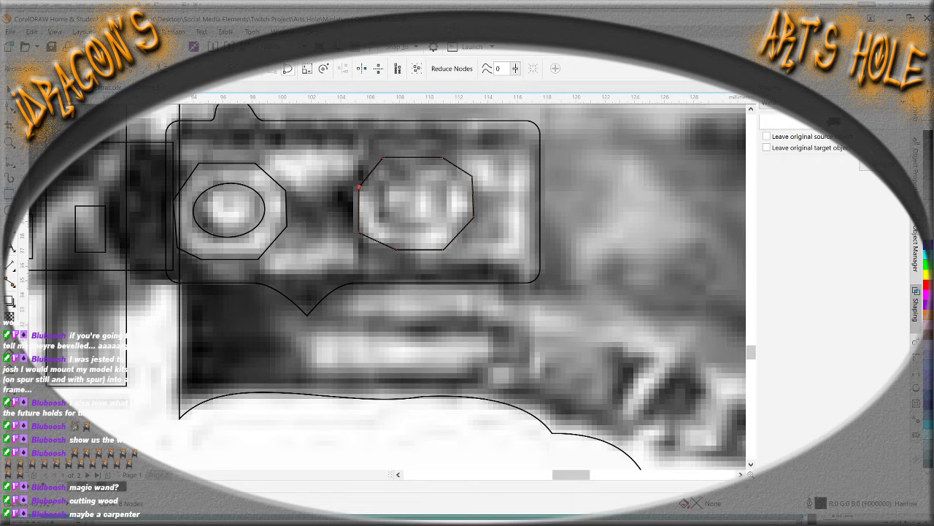
# Draw an ellipse inside the second rivet's octagon and fit it to the rivet's centre
pyautogui.press('space')
pyautogui.moveTo(379, 176); pyautogui.dragTo(449, 233)
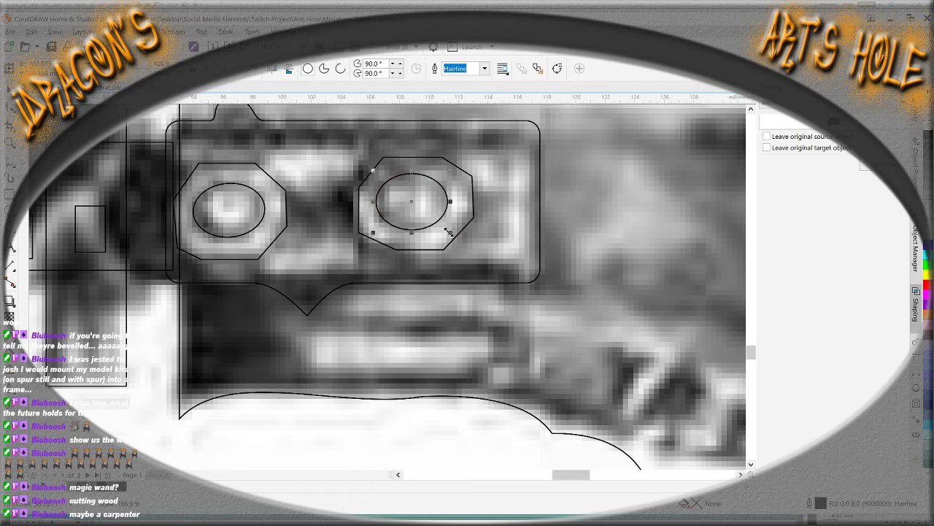
pyautogui.click(373, 201)
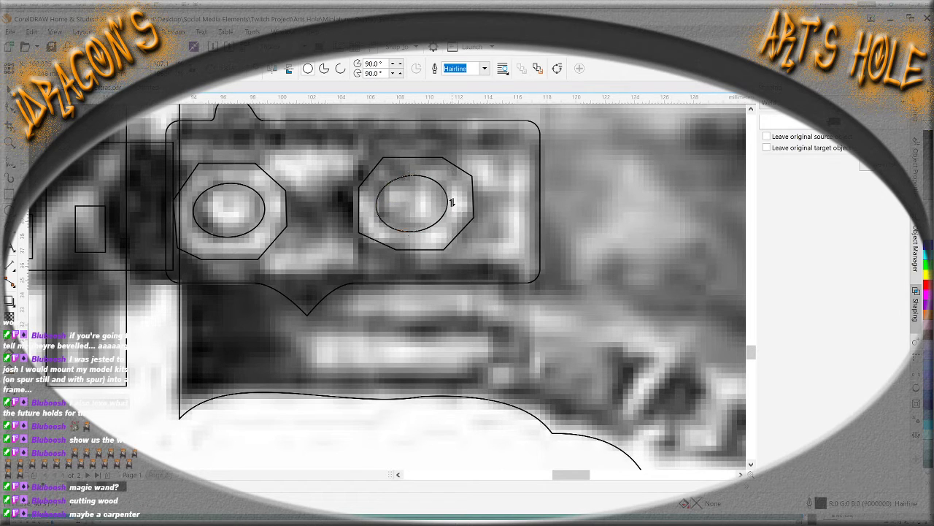
# Tilt and slightly shrink the ellipse inside the rivet farther from the handle so it fits the rivet's centre
pyautogui.click(411, 204)
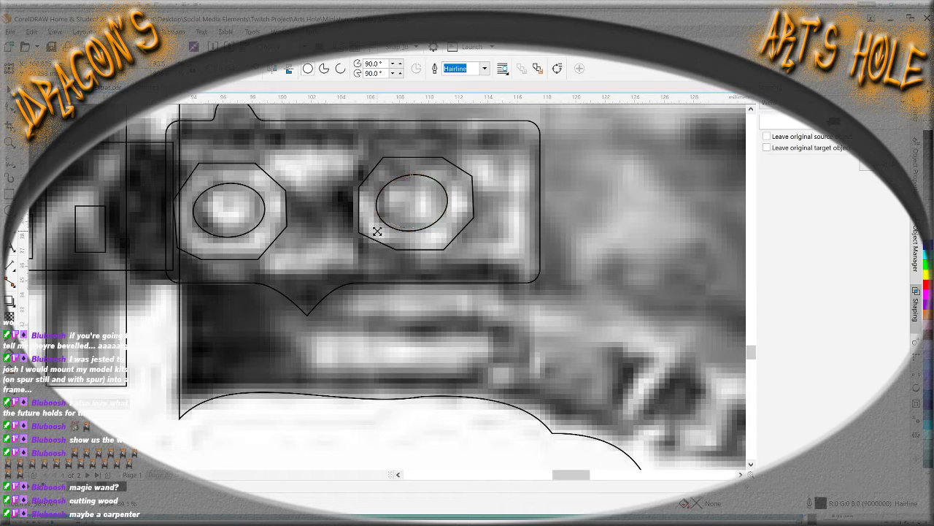
pyautogui.scroll(-2, 383, 239)
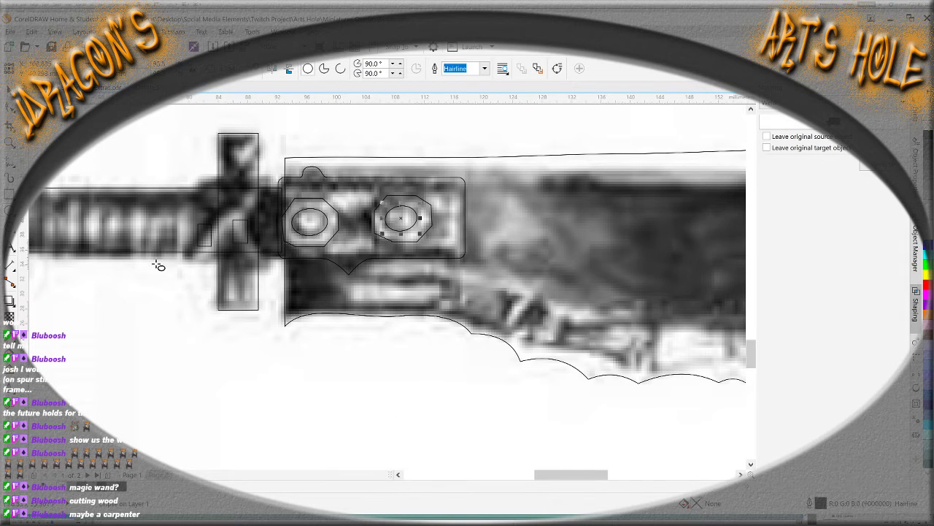
pyautogui.scroll(2, 117, 209)
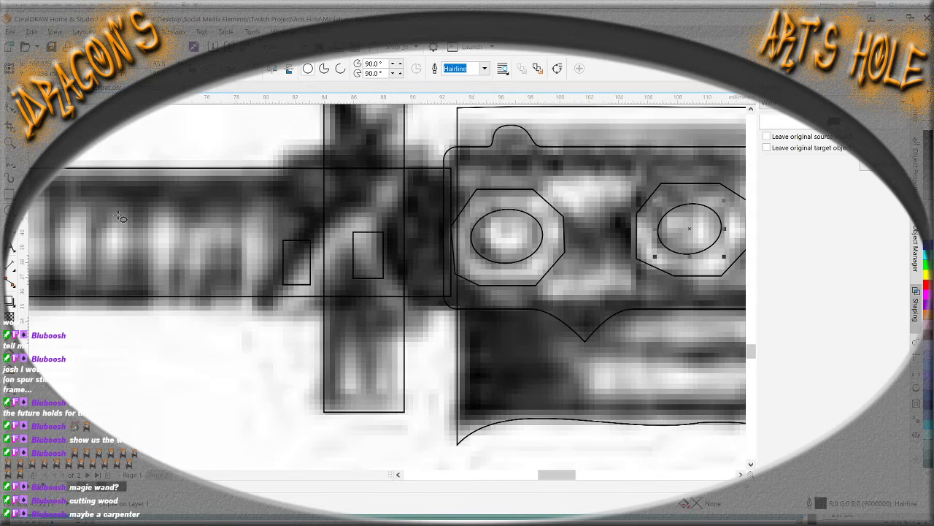
# Add nodes on the handle outline's upper edge at the crossguard, raise that section and curve its grip-side corner around the binding
pyautogui.scroll(-2, 259, 238)
pyautogui.scroll(2, 181, 210)
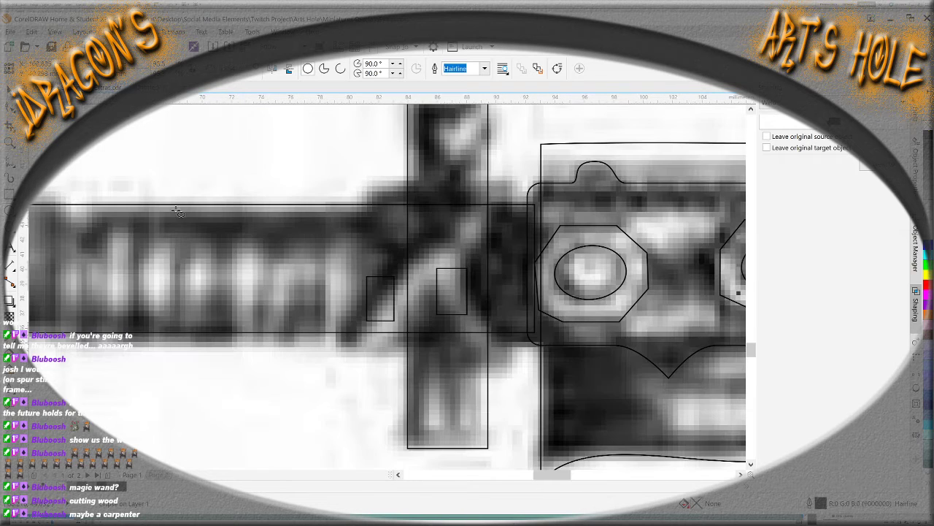
pyautogui.scroll(-2, 89, 199)
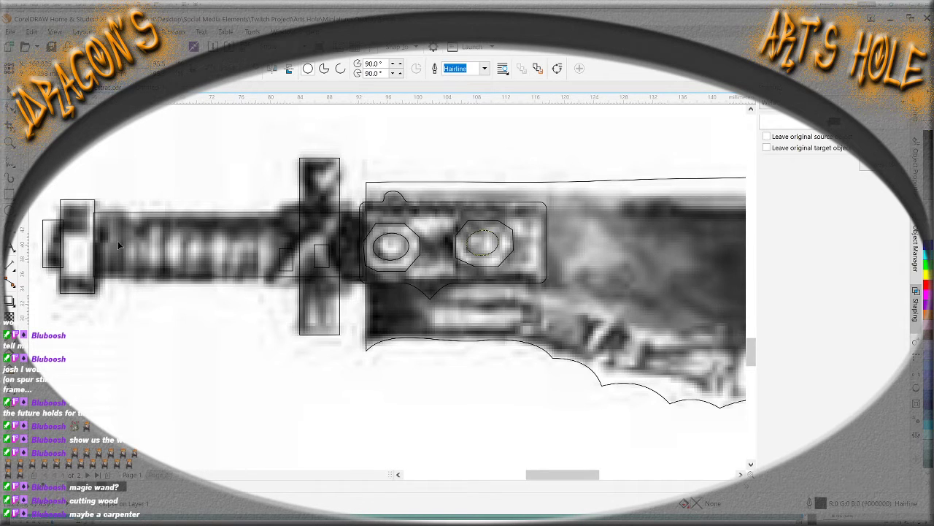
pyautogui.click(159, 261)
pyautogui.press('F10')
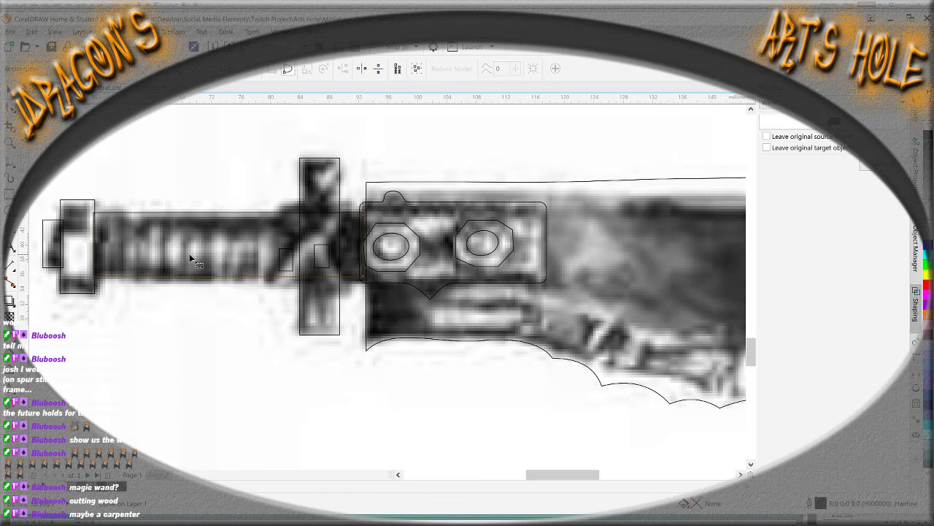
pyautogui.scroll(1, 192, 236)
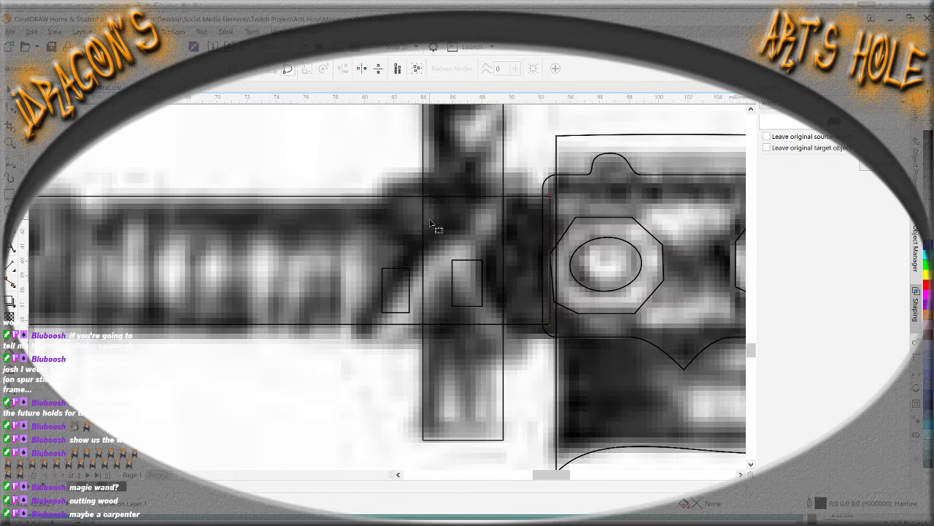
pyautogui.click(527, 197)
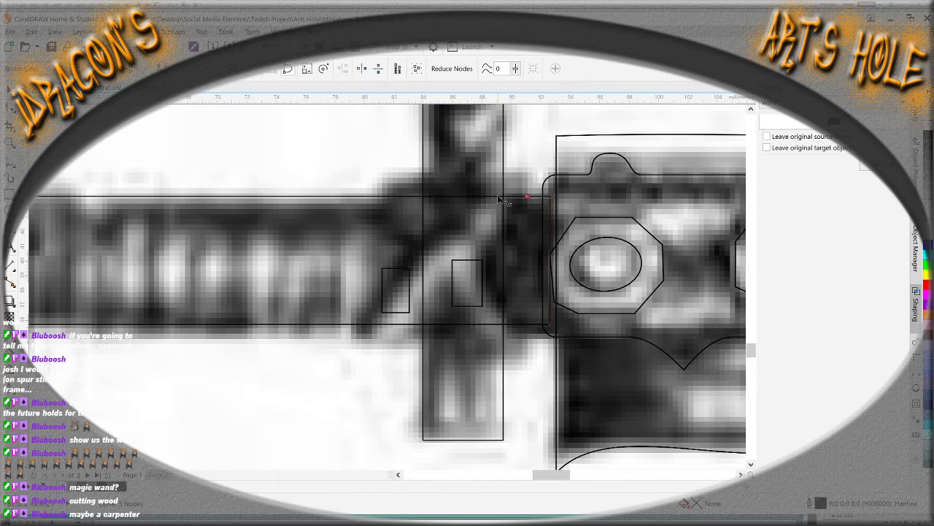
pyautogui.moveTo(528, 197); pyautogui.dragTo(414, 172)
pyautogui.click(403, 183)
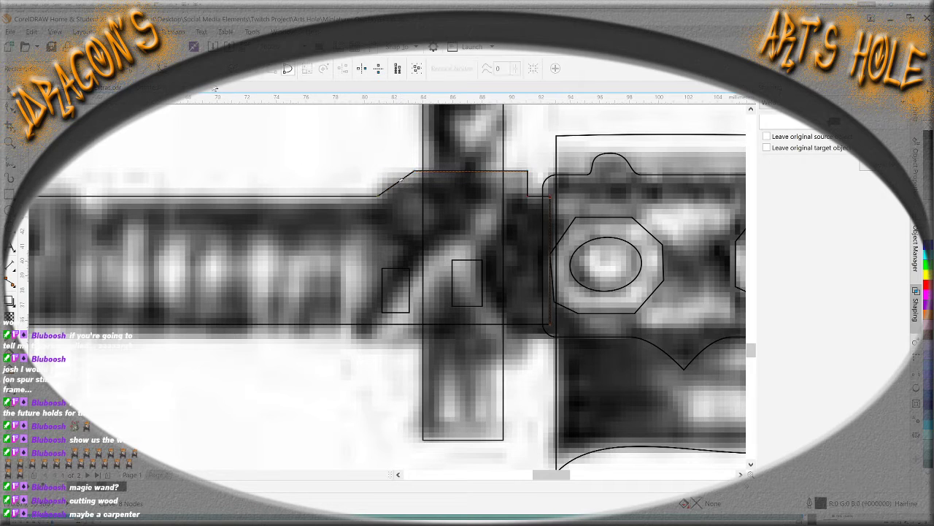
pyautogui.moveTo(395, 186); pyautogui.dragTo(380, 177)
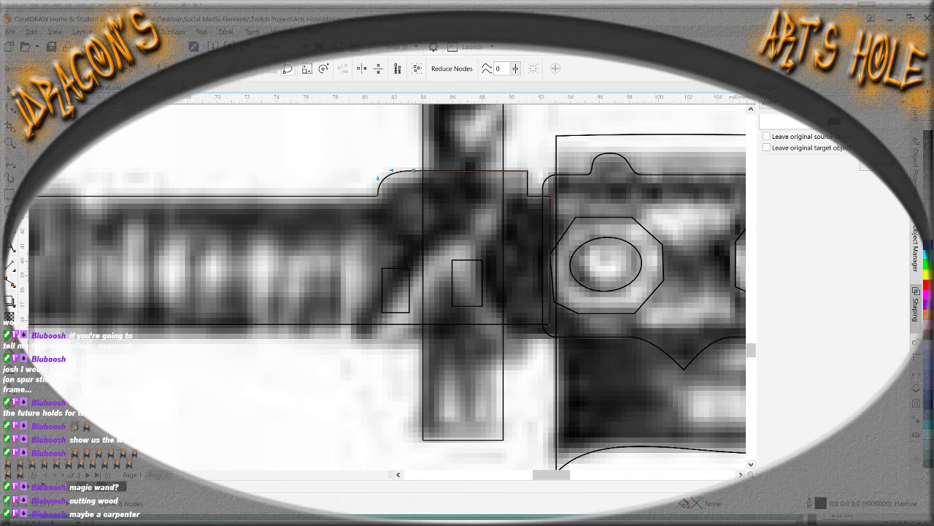
# Add nodes on the handle outline's lower edge at the crossguard, pull that section down and round its grip-side corner
pyautogui.click(525, 324)
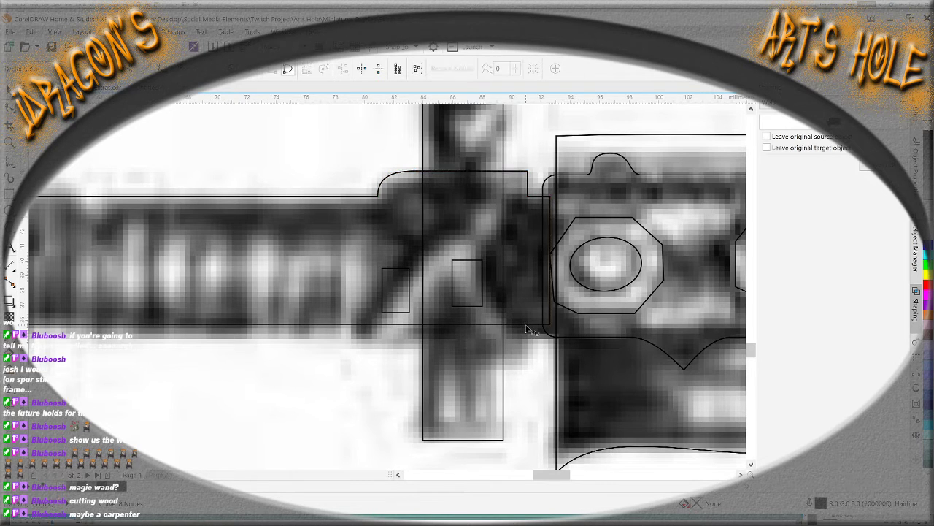
pyautogui.doubleClick(350, 324)
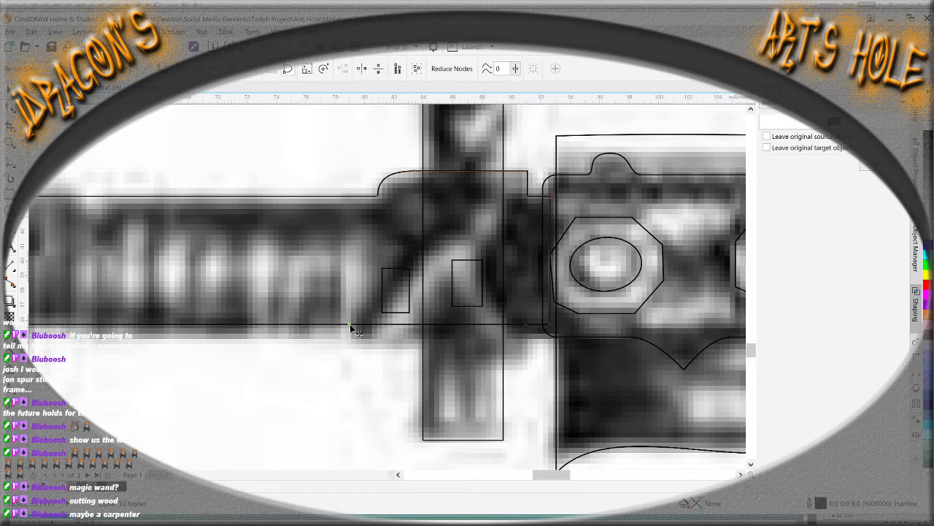
pyautogui.doubleClick(414, 324)
pyautogui.doubleClick(467, 324)
pyautogui.moveTo(413, 325); pyautogui.dragTo(527, 357)
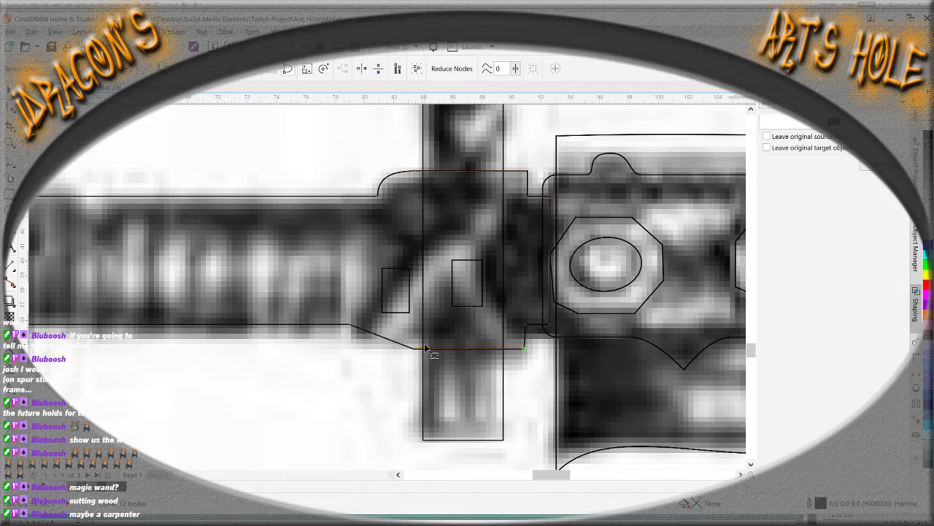
pyautogui.click(203, 107)
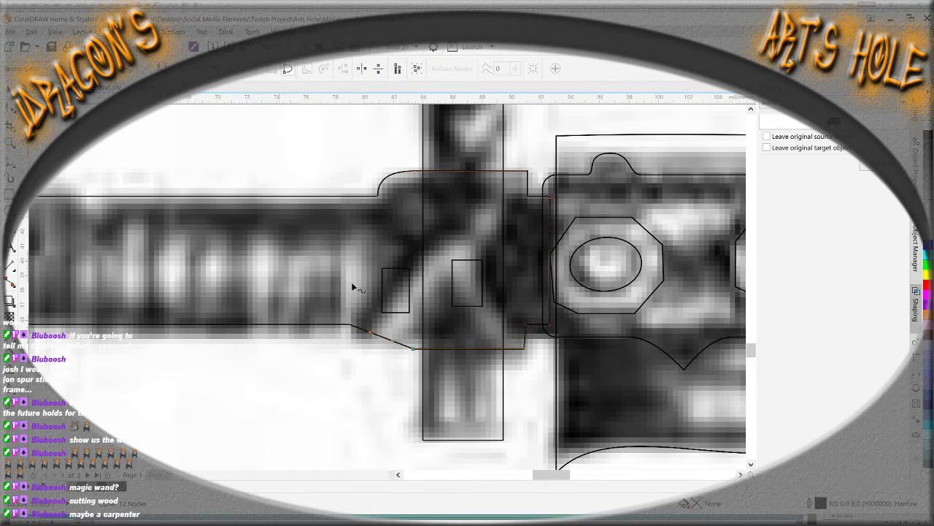
pyautogui.moveTo(386, 338); pyautogui.dragTo(378, 355)
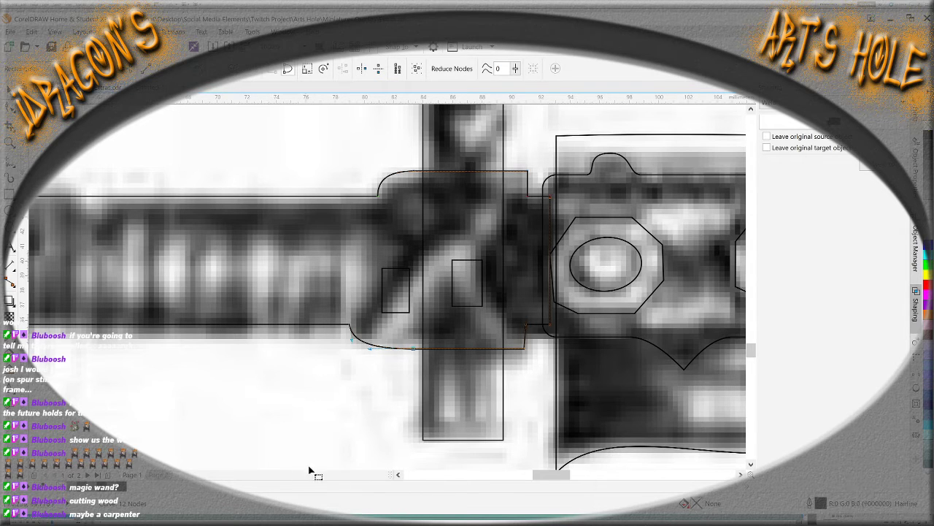
# Add nodes along the lower edge of the grip outline and pull its middle section down to the grip's underside
pyautogui.click(398, 474)
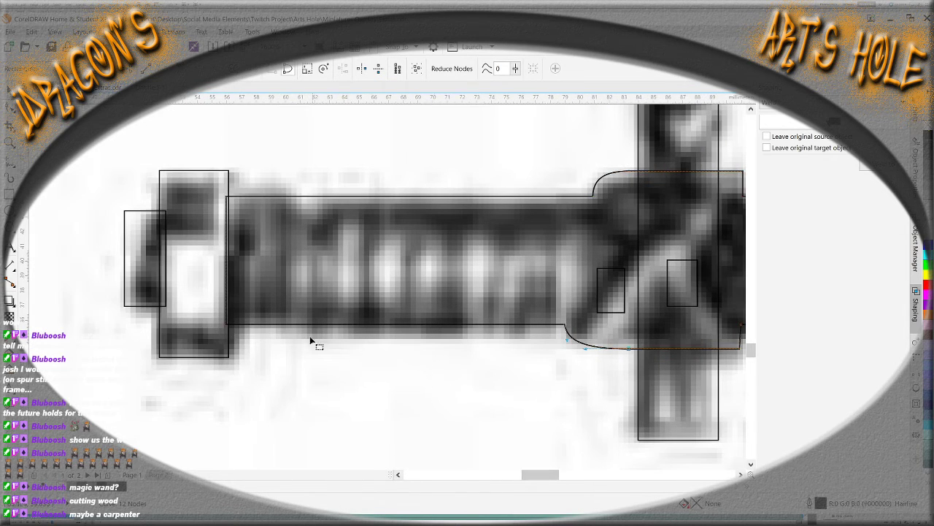
pyautogui.doubleClick(270, 324)
pyautogui.click(349, 324)
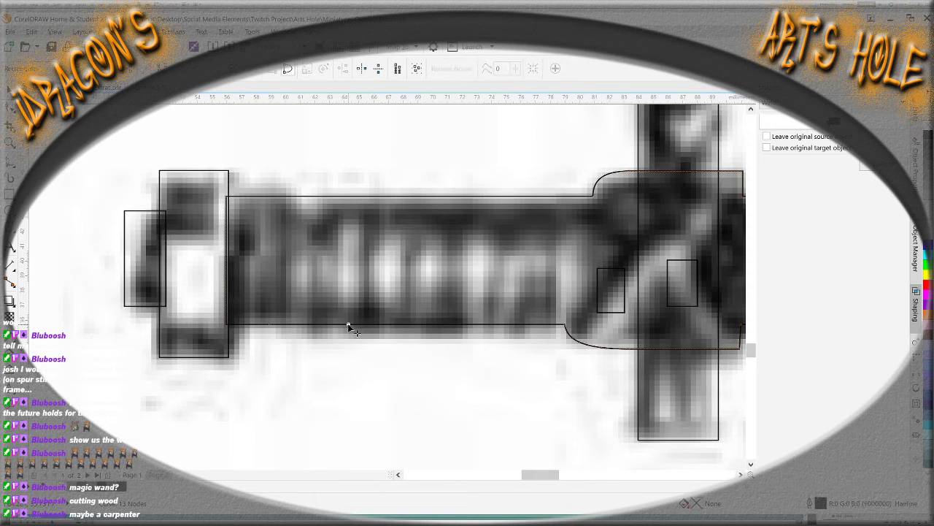
pyautogui.doubleClick(479, 324)
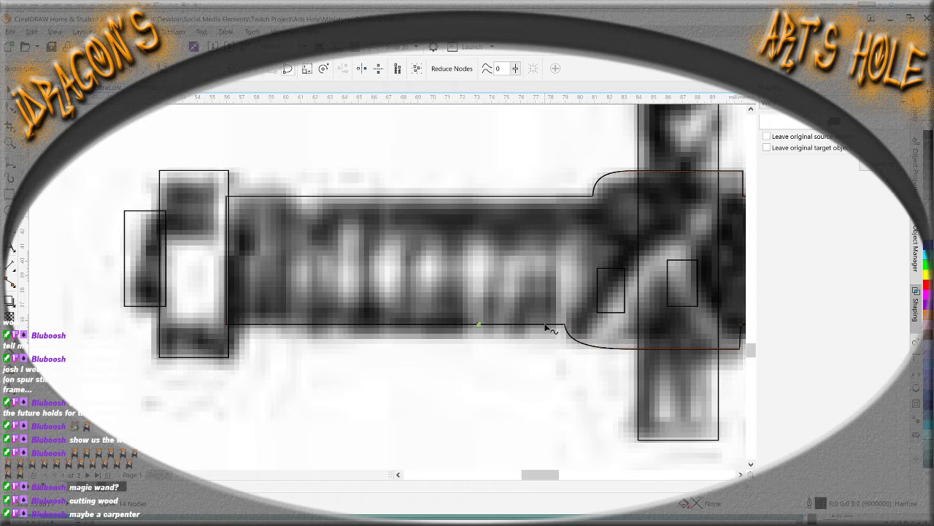
pyautogui.doubleClick(423, 324)
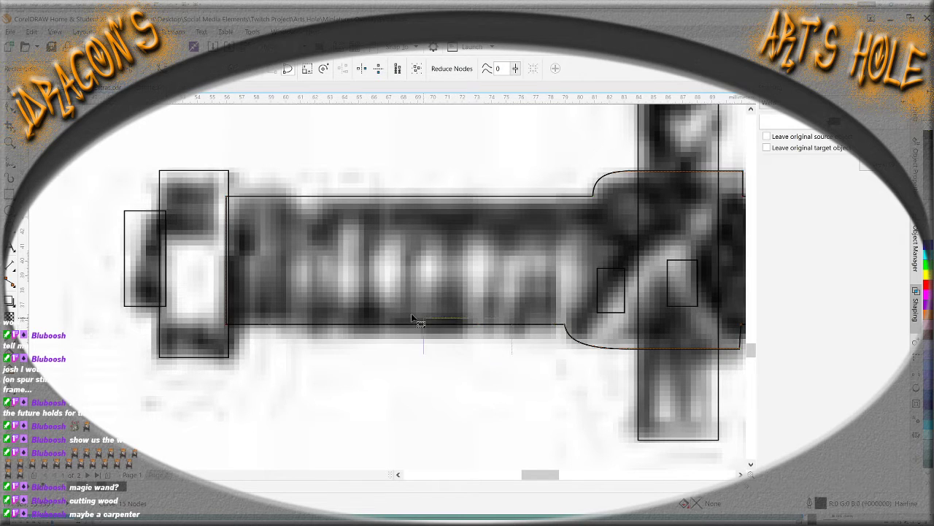
pyautogui.click(325, 323)
pyautogui.doubleClick(325, 324)
pyautogui.moveTo(477, 329); pyautogui.dragTo(480, 340)
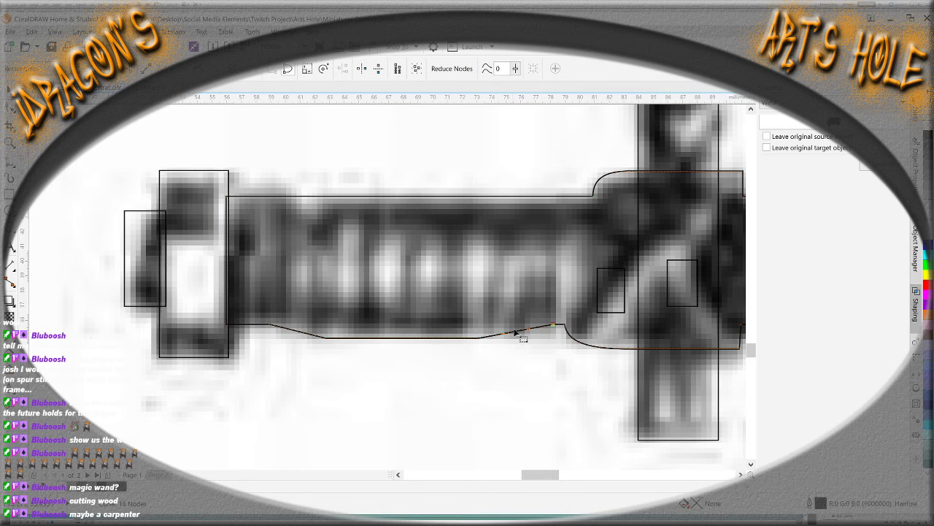
# Bend the slanted segments at both ends of the grip's lowered underside into smooth curves
pyautogui.moveTo(522, 331); pyautogui.dragTo(526, 335)
pyautogui.click(293, 333)
pyautogui.click(299, 333)
pyautogui.hotkey('ctrl', 'a')
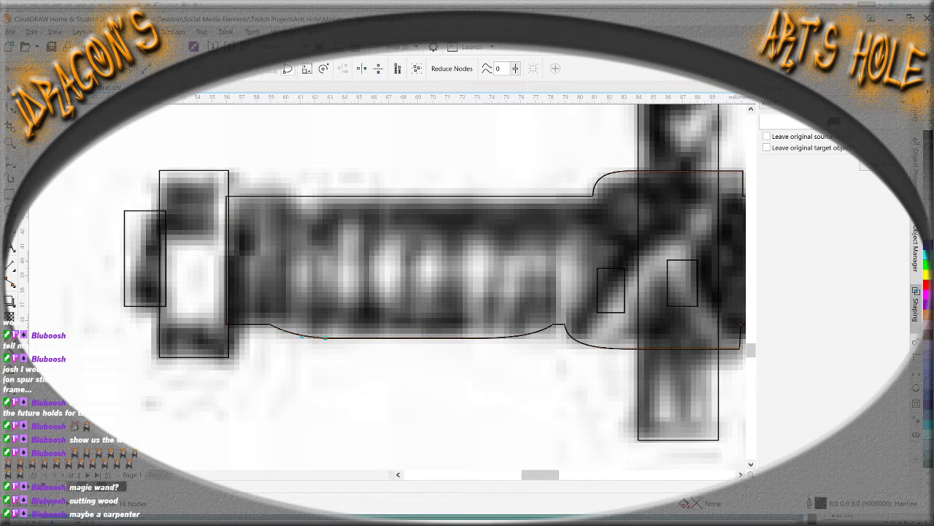
# Add nodes on the grip outline's upper edge near the pommel and shape a rounded bump followed by a small dip
pyautogui.click(318, 196)
pyautogui.click(265, 197)
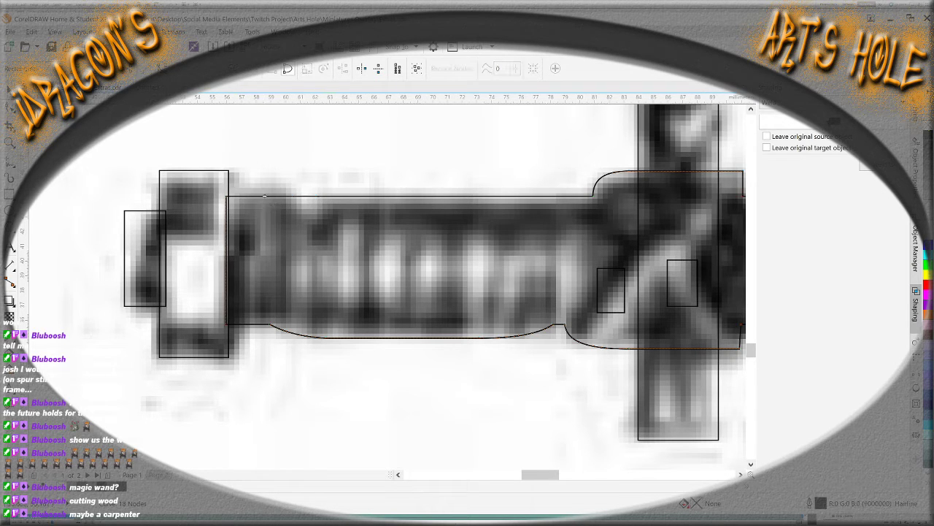
pyautogui.moveTo(266, 199); pyautogui.dragTo(308, 204)
pyautogui.click(280, 190)
pyautogui.click(283, 192)
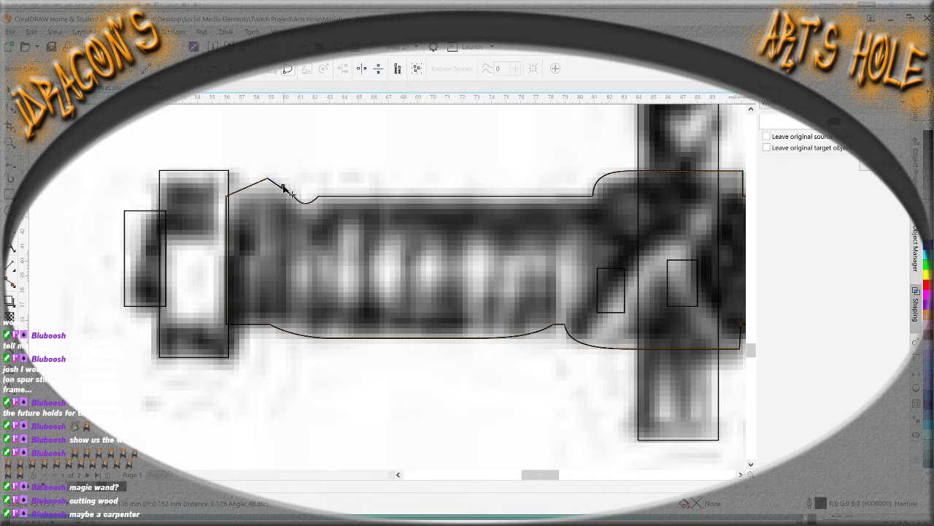
pyautogui.click(304, 192)
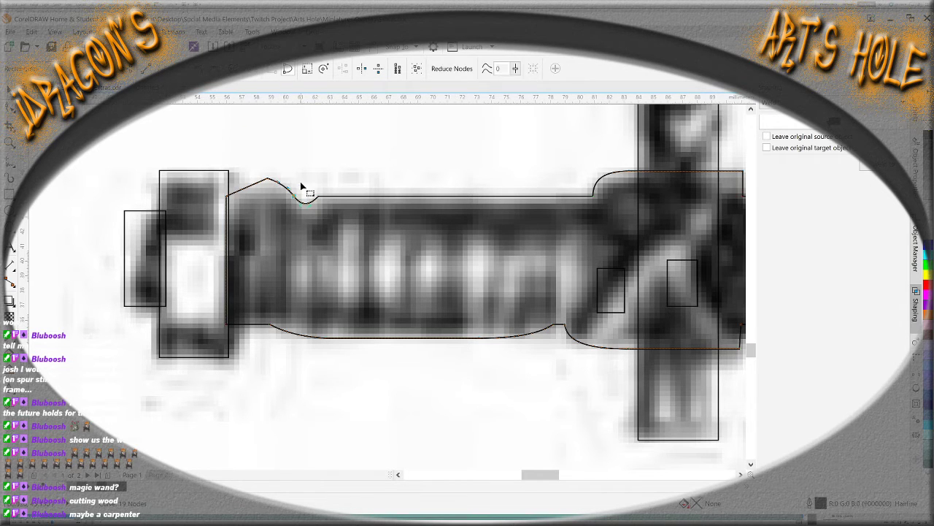
pyautogui.click(249, 186)
pyautogui.click(261, 188)
pyautogui.moveTo(261, 180); pyautogui.dragTo(240, 187)
# Convert the pommel's small end rectangle to curves, slant its outer side inward at the upper corner and round the lower outer corner
pyautogui.click(144, 246)
pyautogui.click(145, 229)
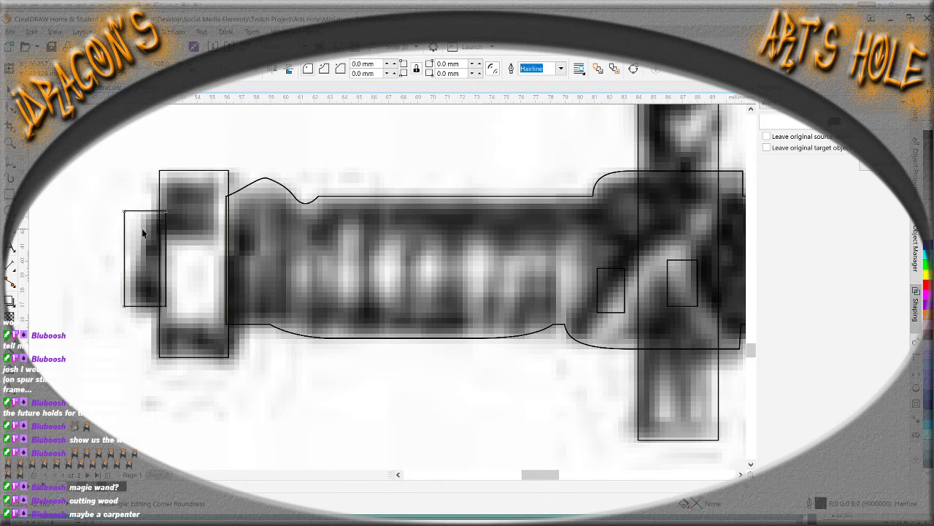
pyautogui.moveTo(125, 211); pyautogui.dragTo(147, 211)
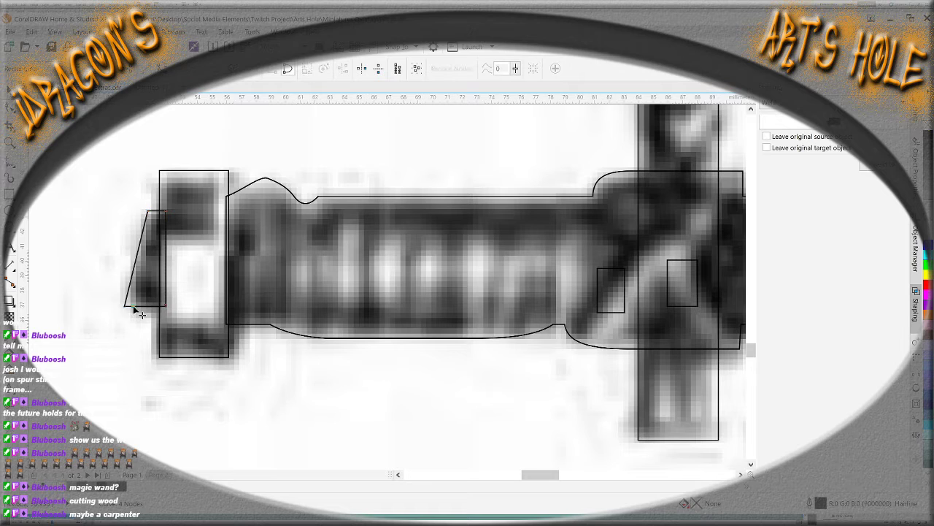
pyautogui.moveTo(125, 306); pyautogui.dragTo(128, 287)
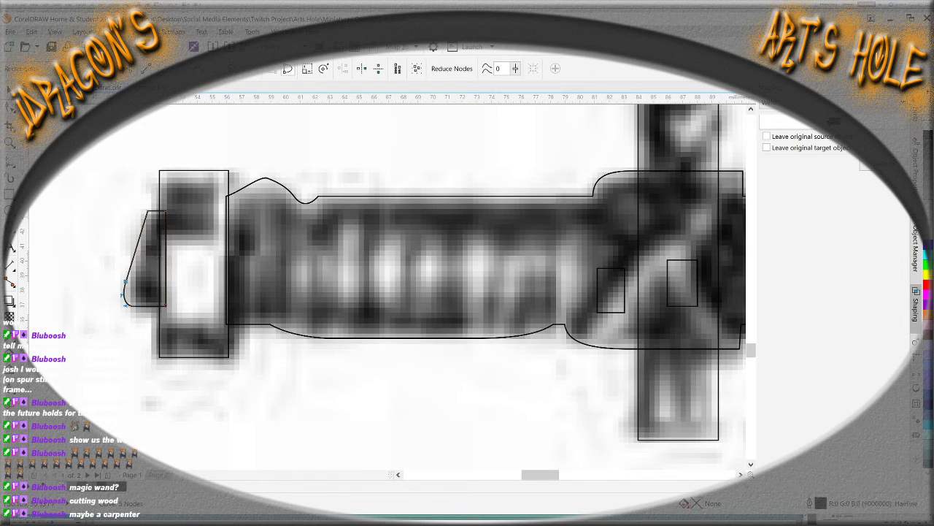
# Convert the large pommel rectangle to curves, add two nodes on its outer side and nudge them slightly outward
pyautogui.press('space')
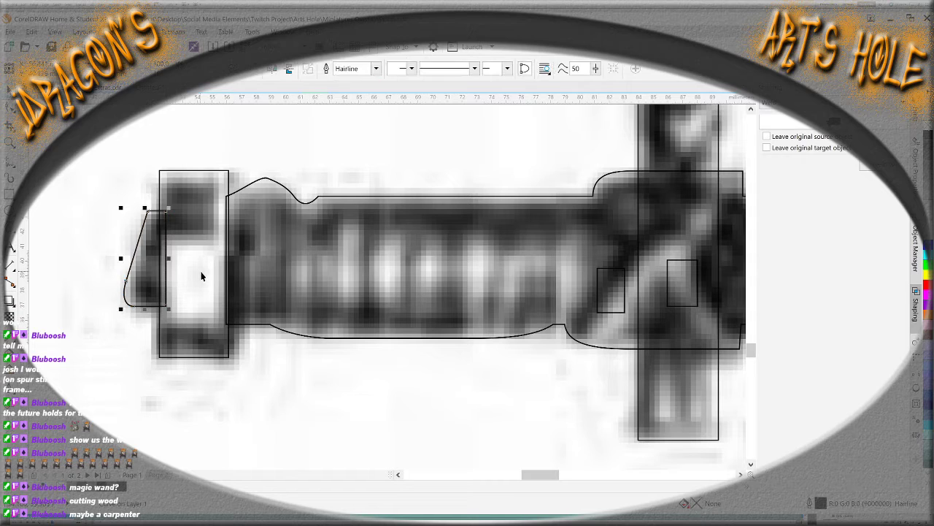
pyautogui.click(206, 279)
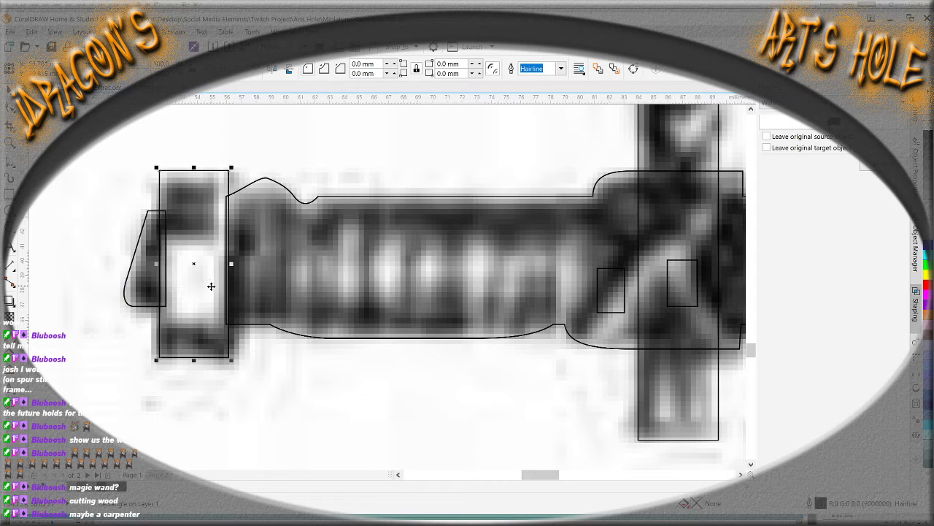
pyautogui.hotkey('ctrl', 'q')
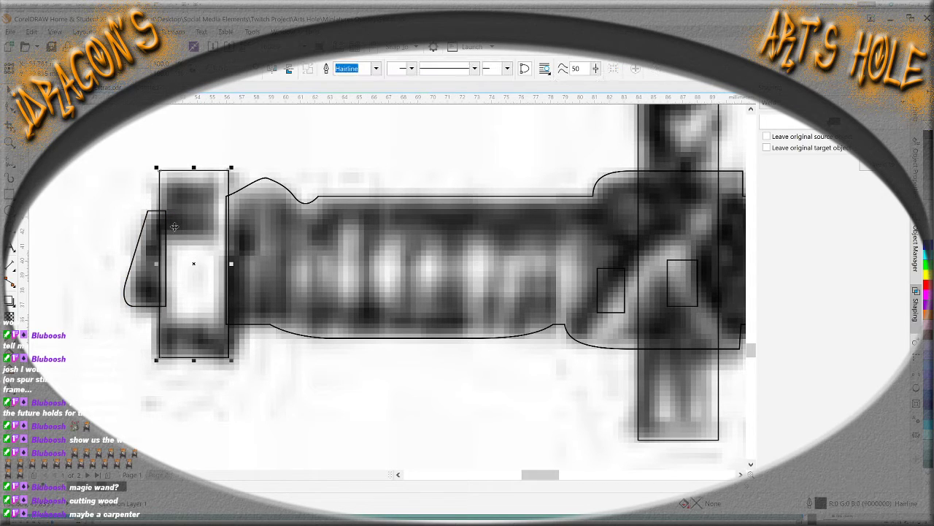
pyautogui.press('space')
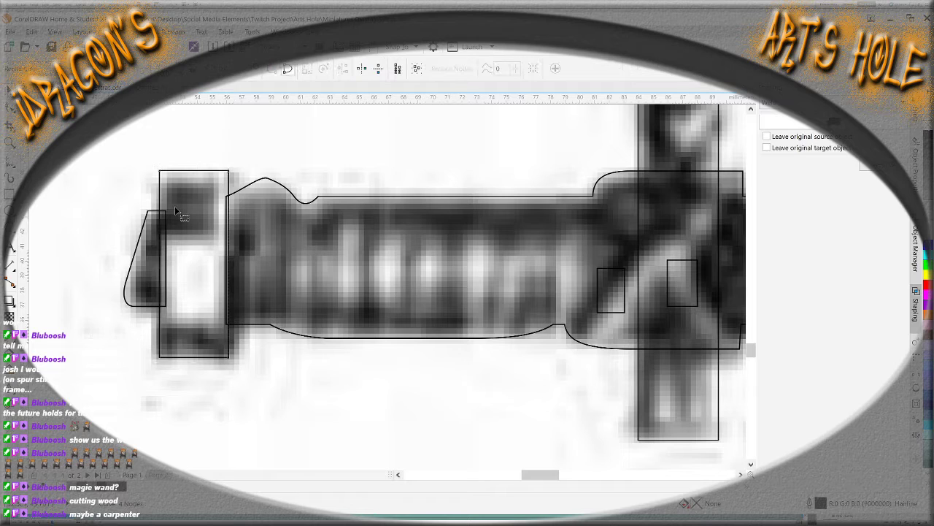
pyautogui.click(162, 211)
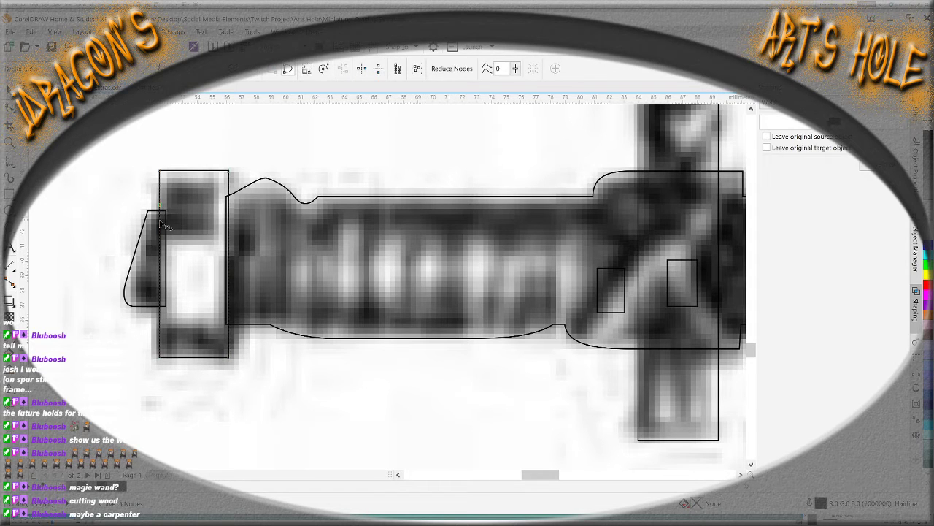
pyautogui.click(161, 301)
pyautogui.press('Left')
pyautogui.press('Left')
pyautogui.press('Left')
# Add nodes on the grip-facing side of the large pommel block and adjust that side's shape
pyautogui.click(229, 227)
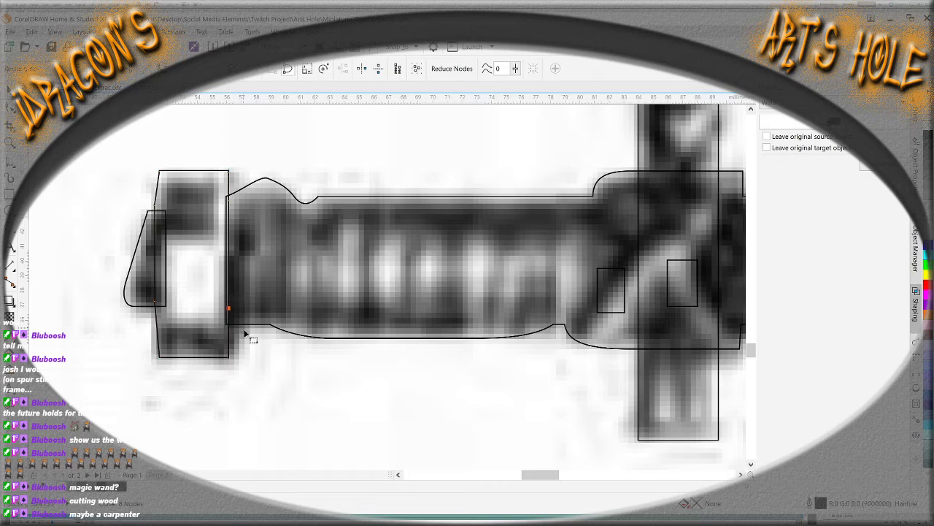
pyautogui.moveTo(219, 210); pyautogui.dragTo(234, 256)
pyautogui.click(231, 257)
pyautogui.scroll(-2, 323, 297)
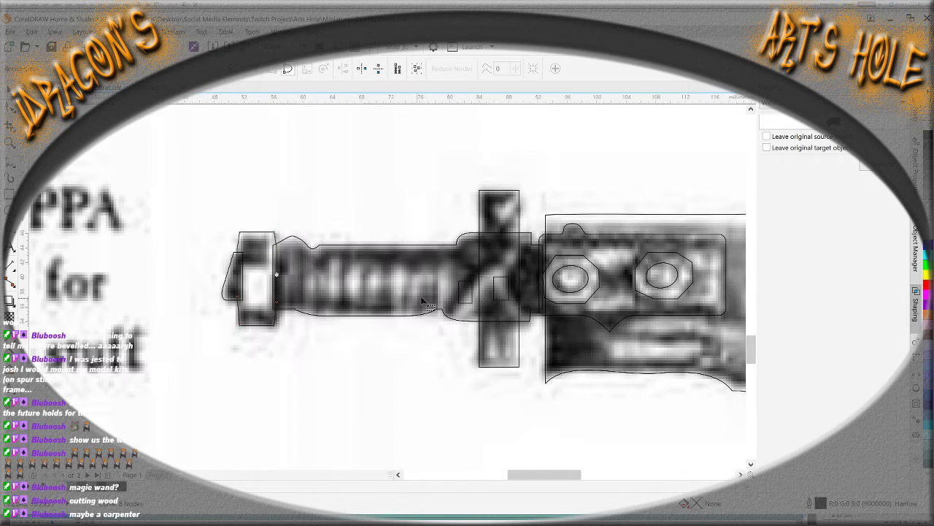
pyautogui.scroll(2, 456, 303)
pyautogui.scroll(-3, 464, 306)
pyautogui.scroll(3, 572, 299)
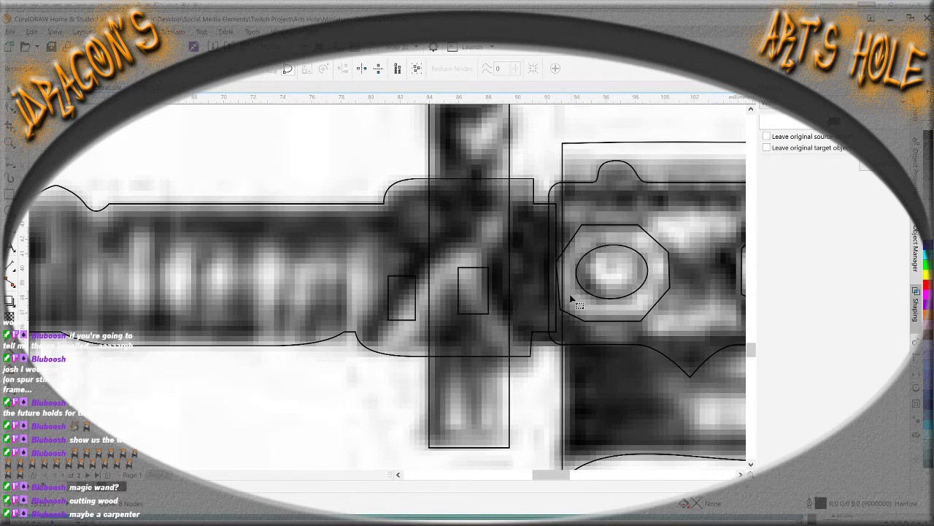
# Convert the crossguard rectangle to curves, add a node where its grip-side edge meets the grip outline, and flare its lower grip-side corner outward
pyautogui.scroll(-3, 554, 301)
pyautogui.scroll(3, 573, 288)
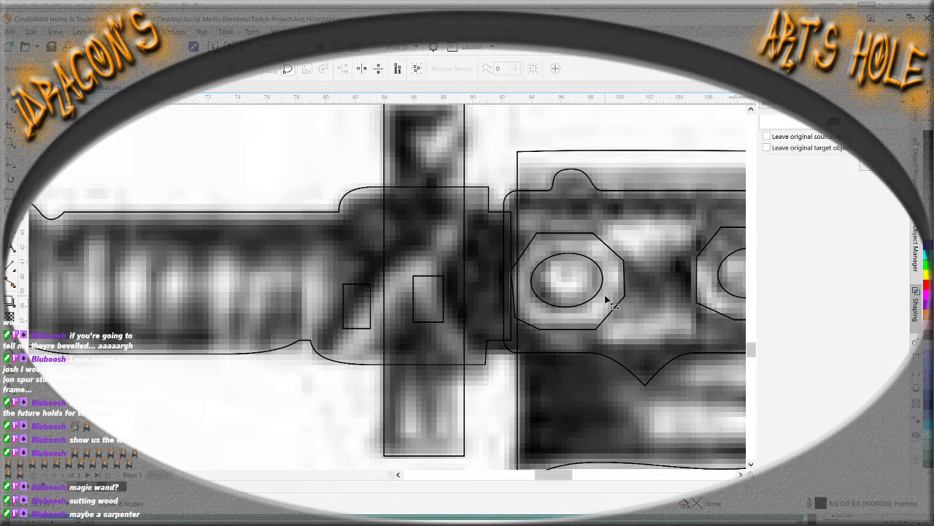
pyautogui.scroll(-2, 606, 299)
pyautogui.press('z')
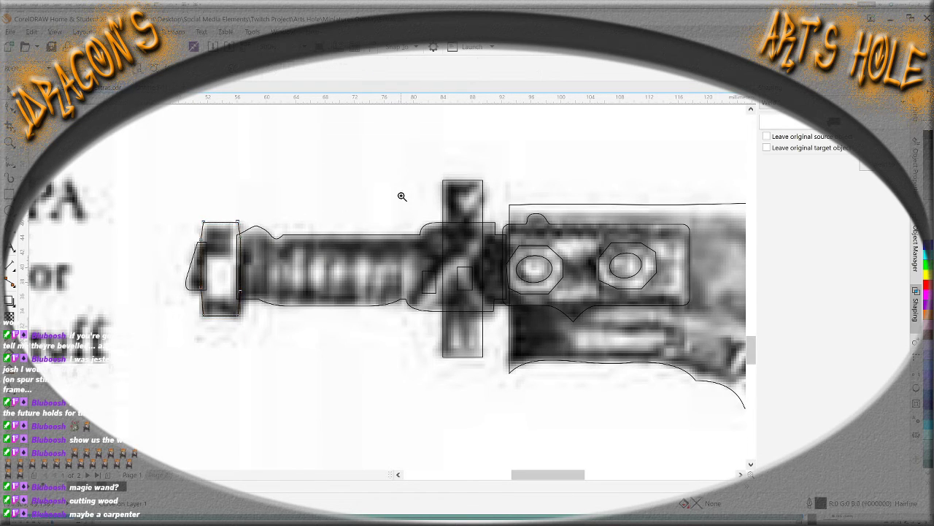
pyautogui.click(529, 392)
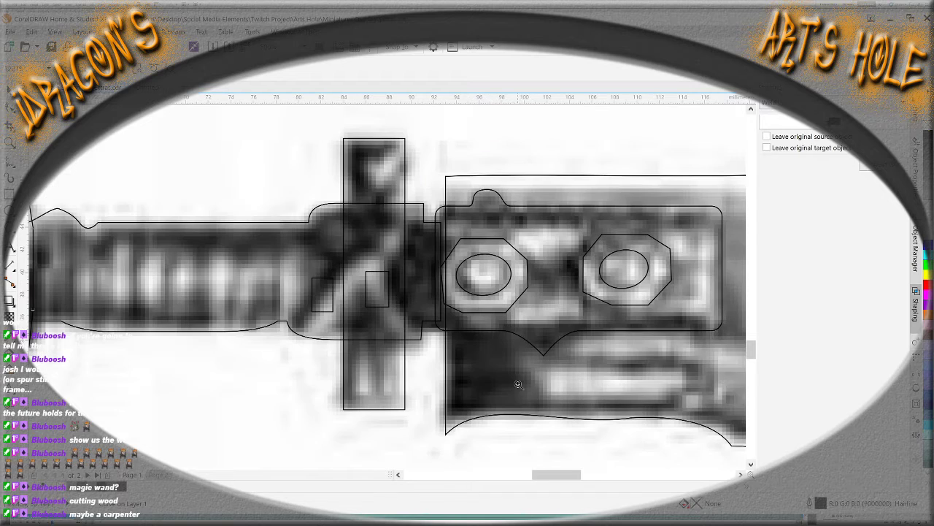
pyautogui.press('F10')
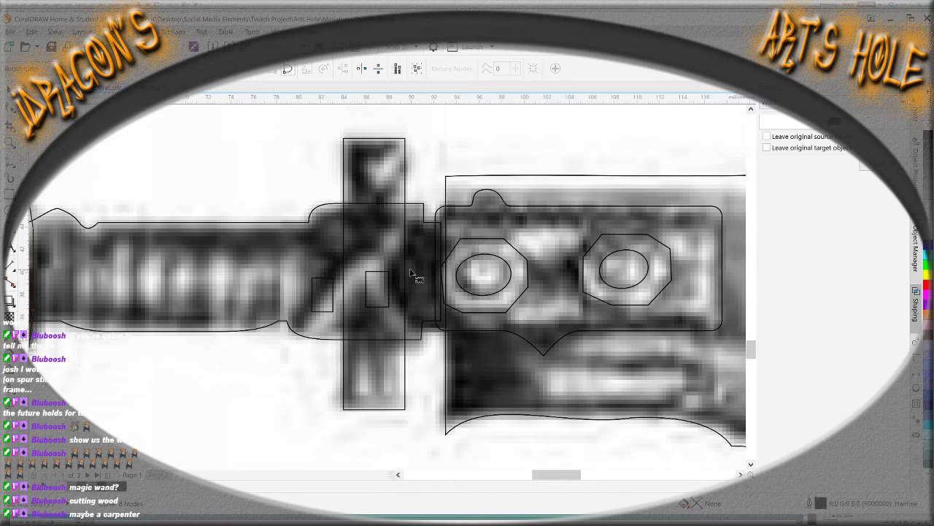
pyautogui.click(387, 400)
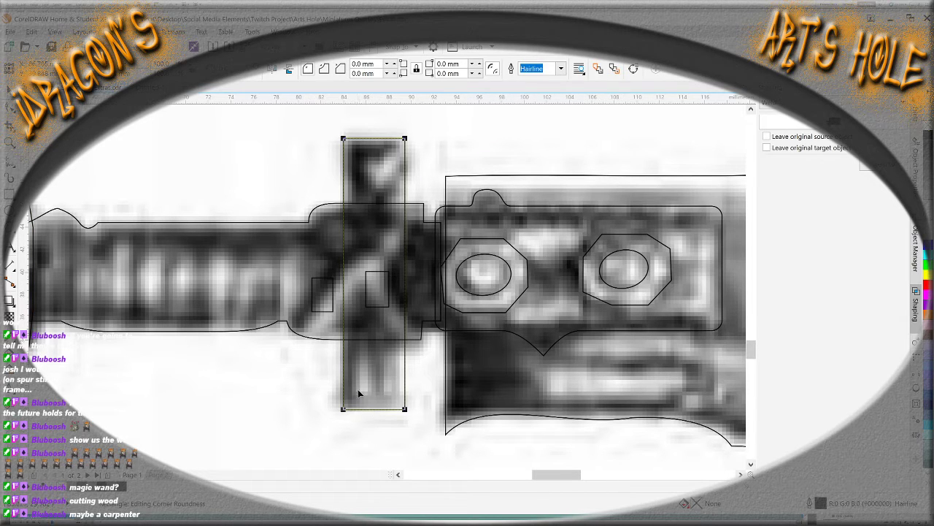
pyautogui.press('Escape')
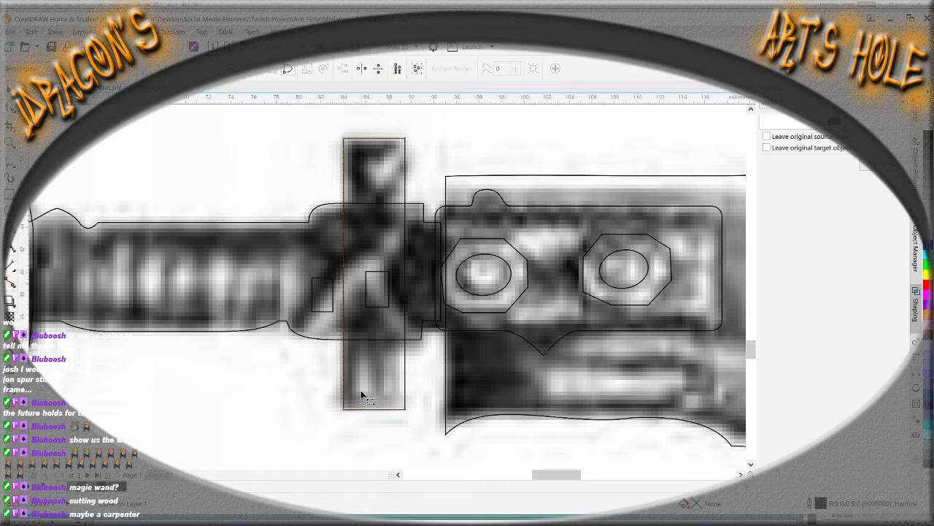
pyautogui.click(343, 411)
pyautogui.click(332, 410)
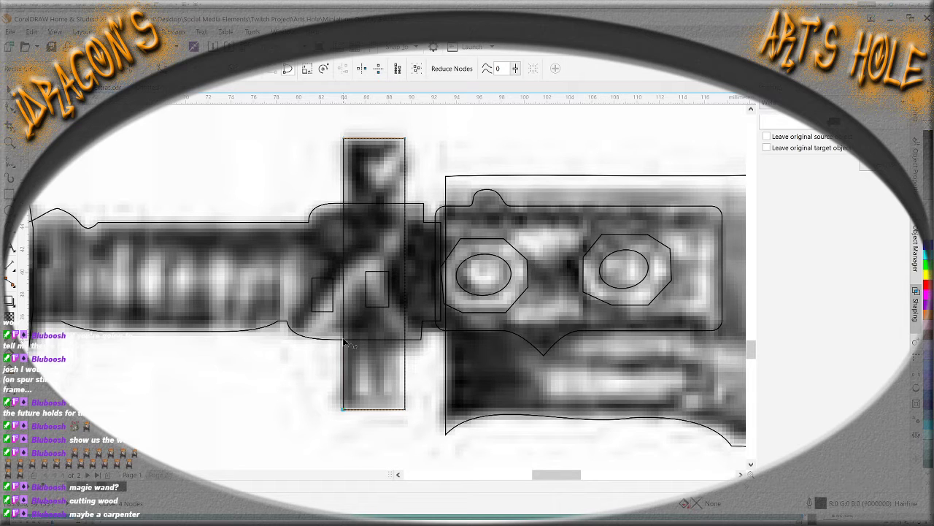
pyautogui.moveTo(346, 415); pyautogui.dragTo(328, 411)
pyautogui.hotkey('ctrl', 'z')
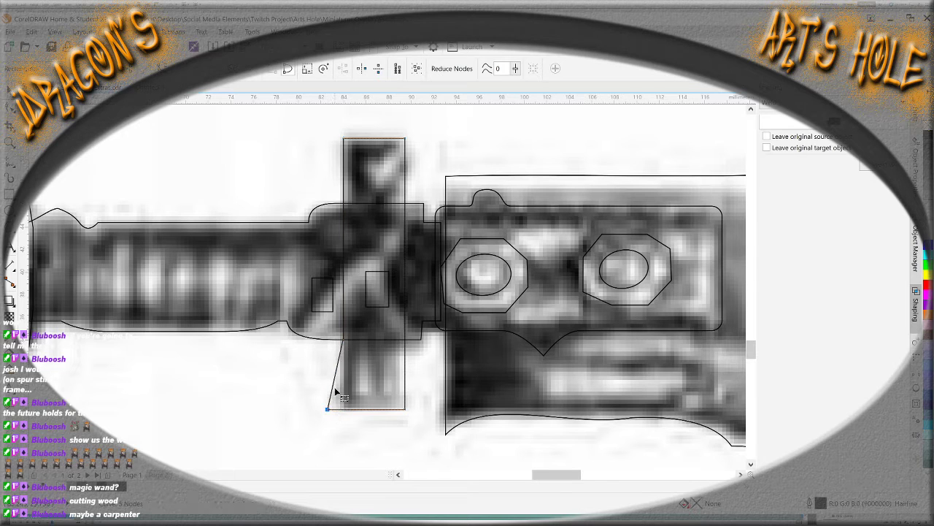
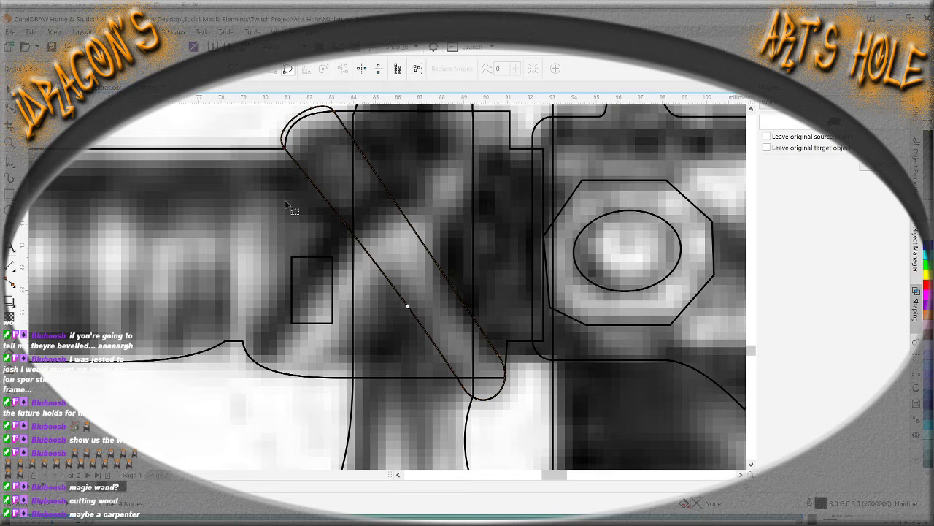
# Add nodes along both long edges of the first diagonal strap over the crossguard and nudge them slightly to make the edges uneven
pyautogui.moveTo(312, 140); pyautogui.dragTo(344, 235)
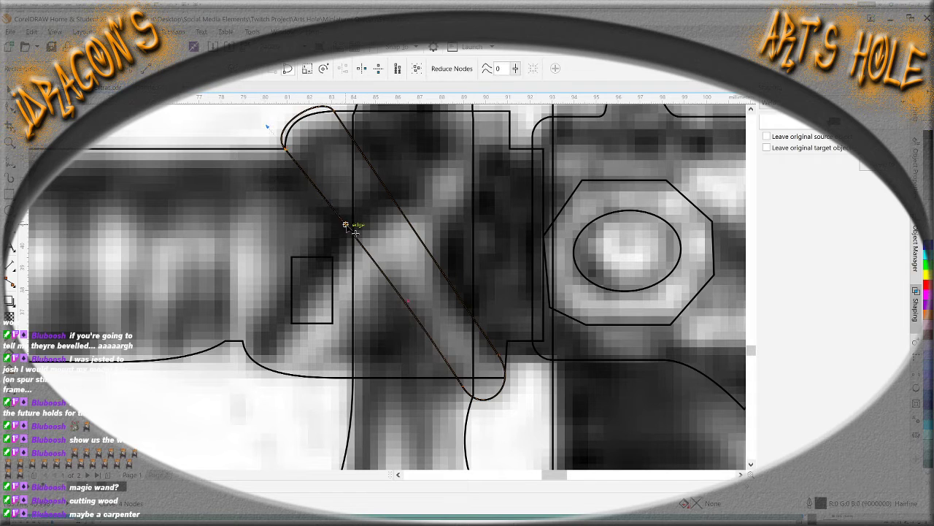
pyautogui.click(392, 197)
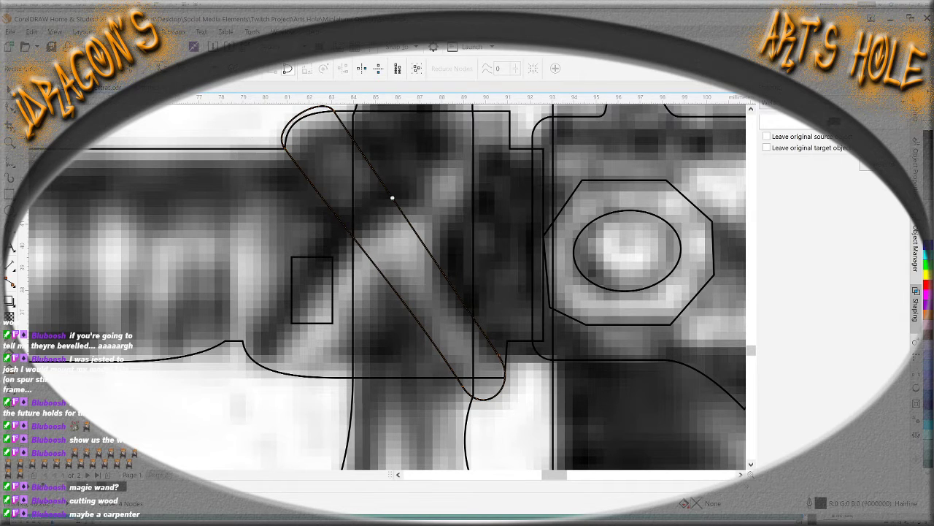
pyautogui.click(390, 196)
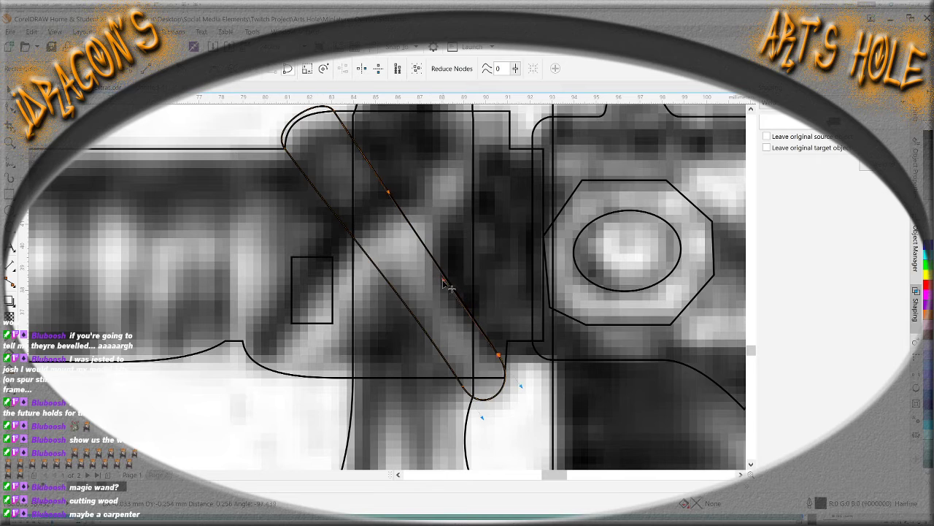
pyautogui.click(375, 178)
pyautogui.scroll(1, 373, 175)
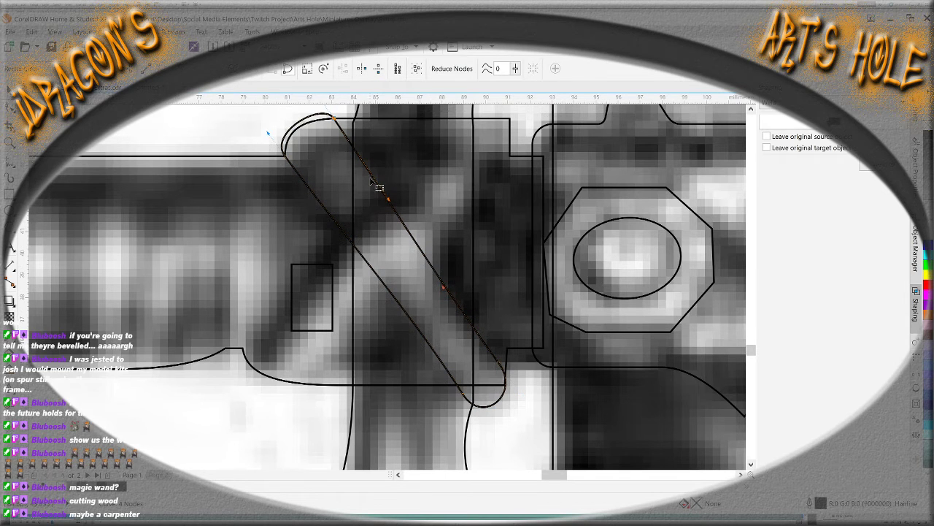
# Convert the small rectangle beside the crossguard to curves and move its four corners to form a second diagonal strap crossing the first
pyautogui.click(315, 293)
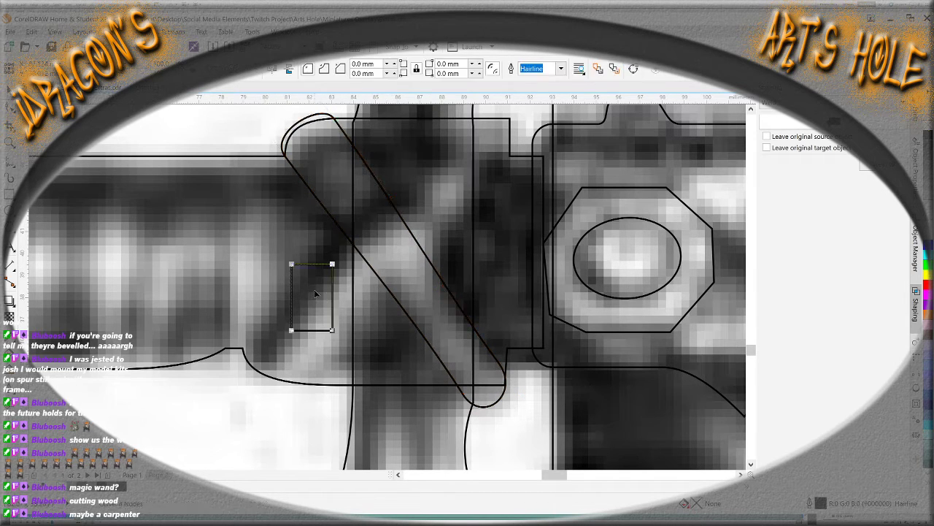
pyautogui.press('Escape')
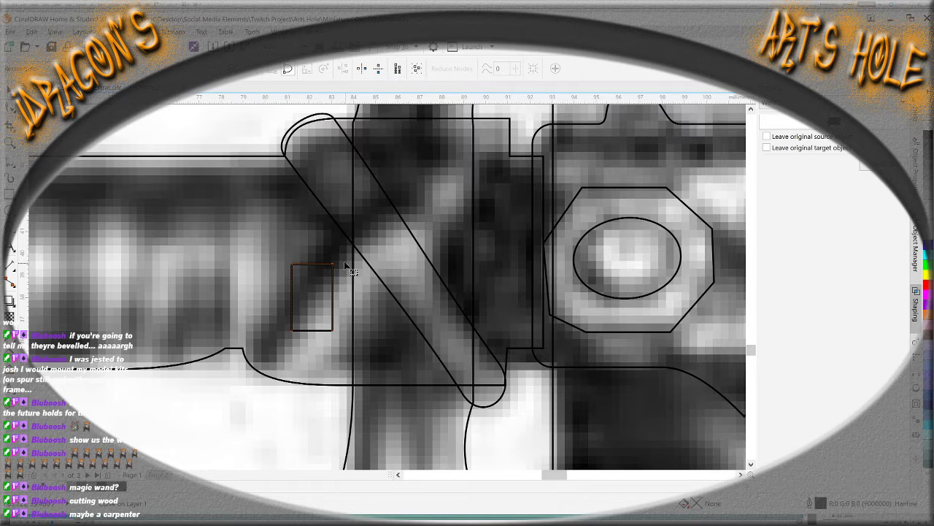
pyautogui.moveTo(333, 265); pyautogui.dragTo(264, 354)
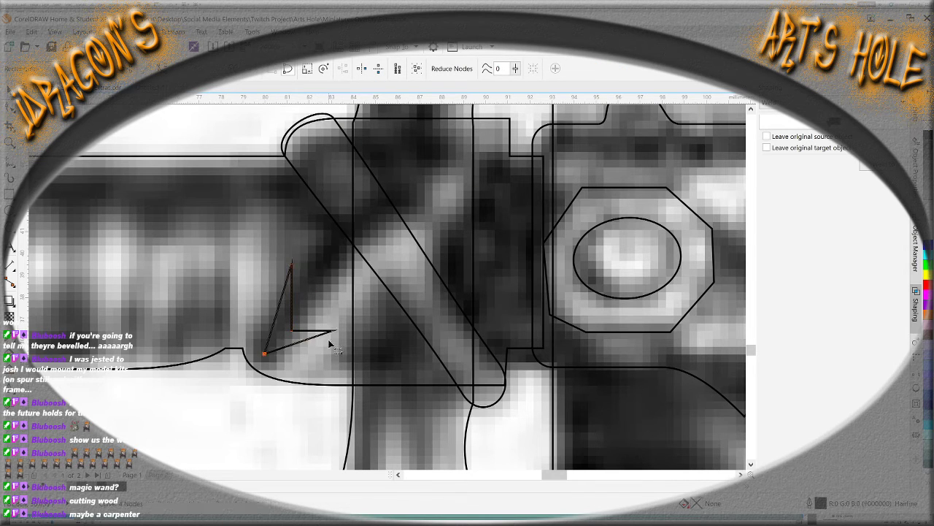
pyautogui.moveTo(332, 333); pyautogui.dragTo(305, 386)
pyautogui.moveTo(289, 336); pyautogui.dragTo(499, 154)
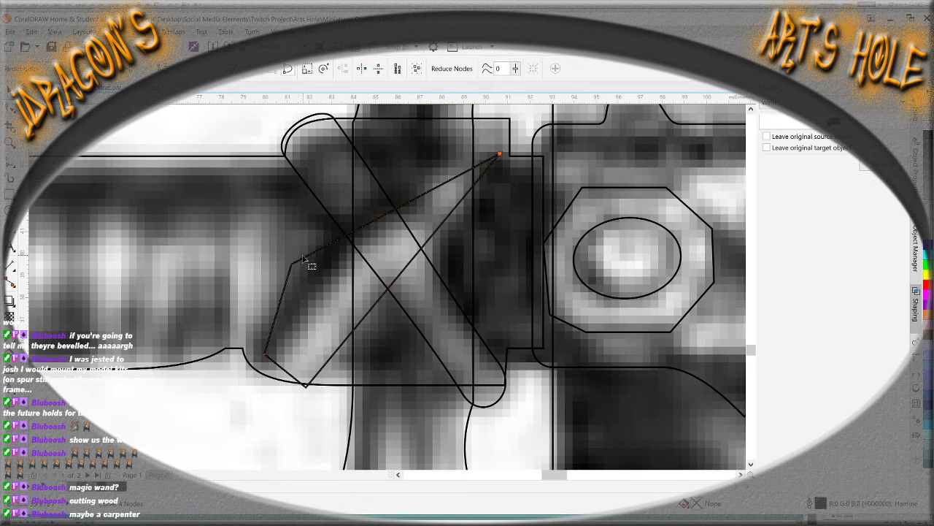
pyautogui.moveTo(294, 268); pyautogui.dragTo(468, 121)
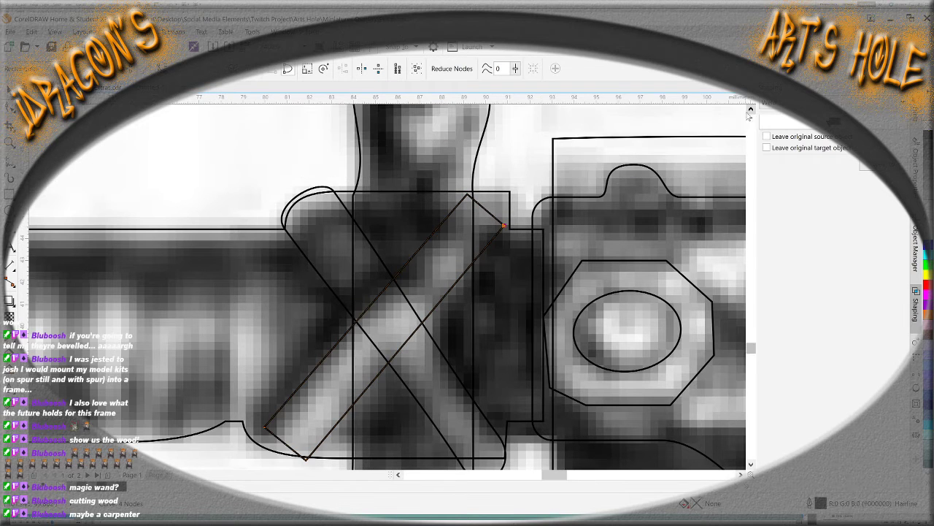
# Add nodes on the second strap's short upper end and pull it outward into a rounded cap
pyautogui.click(750, 108)
pyautogui.click(487, 212)
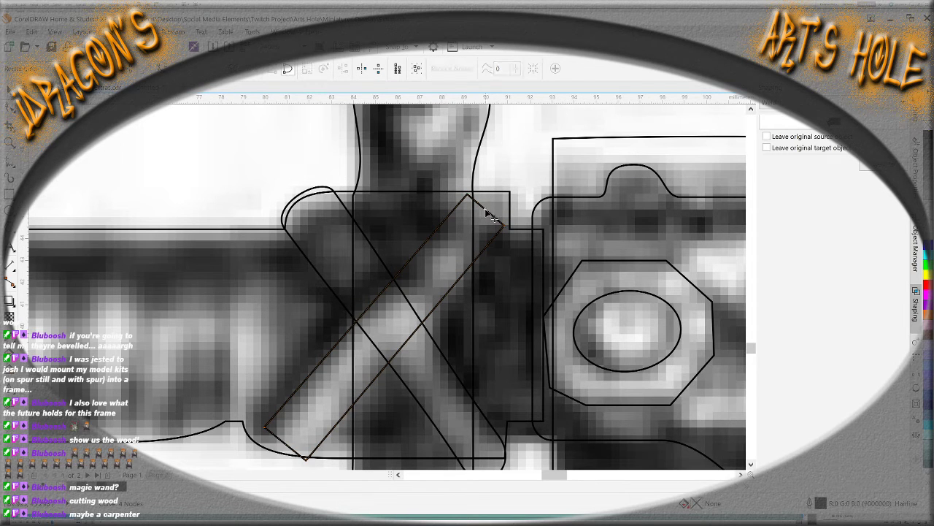
pyautogui.click(488, 214)
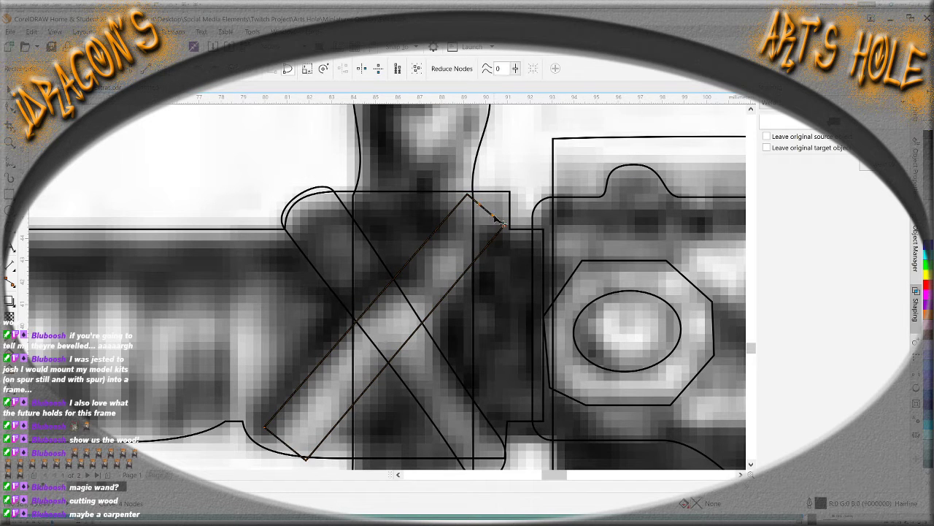
pyautogui.moveTo(481, 208); pyautogui.dragTo(513, 194)
pyautogui.click(503, 224)
# Add nodes on the second strap's short lower end and pull it outward into a rounded cap
pyautogui.click(750, 464)
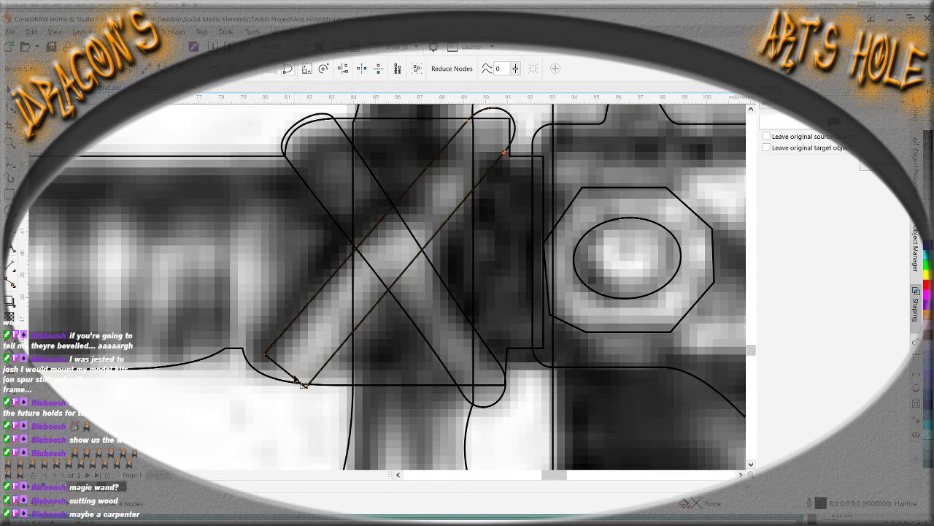
pyautogui.click(296, 379)
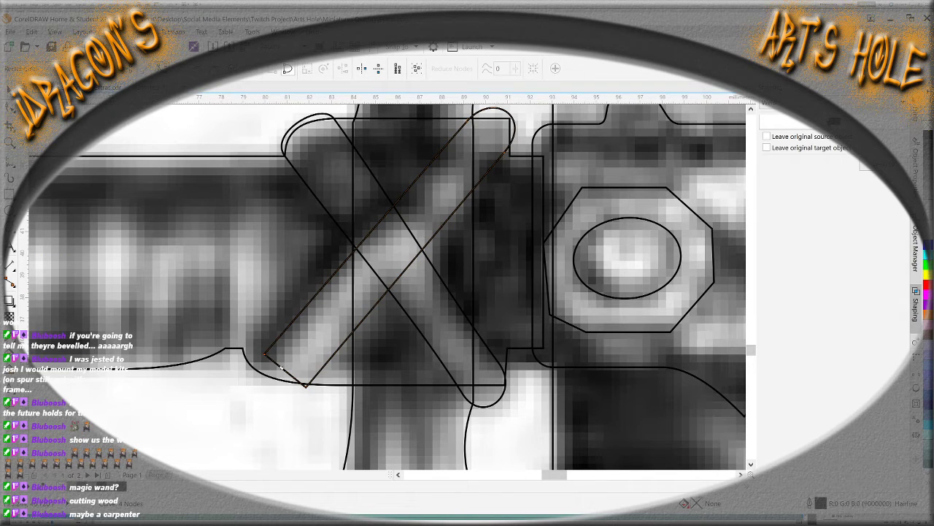
pyautogui.click(281, 367)
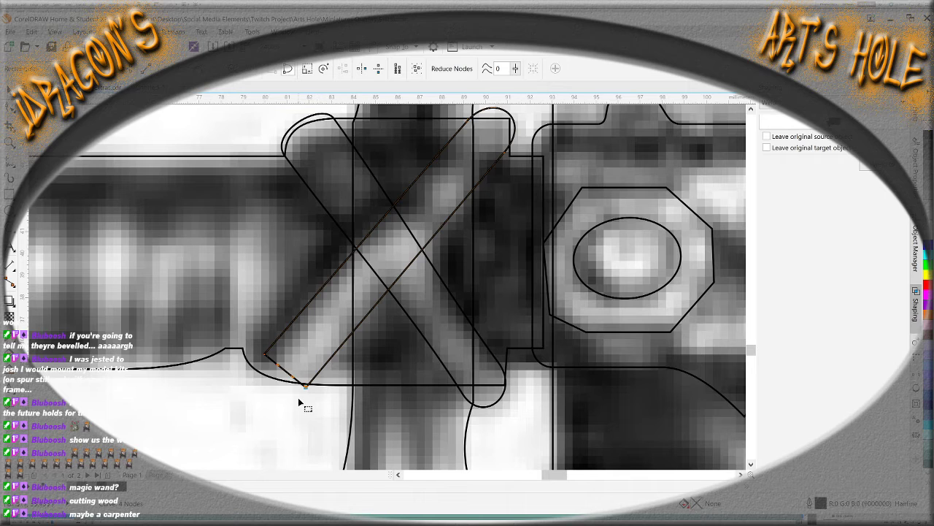
pyautogui.moveTo(301, 378); pyautogui.dragTo(240, 394)
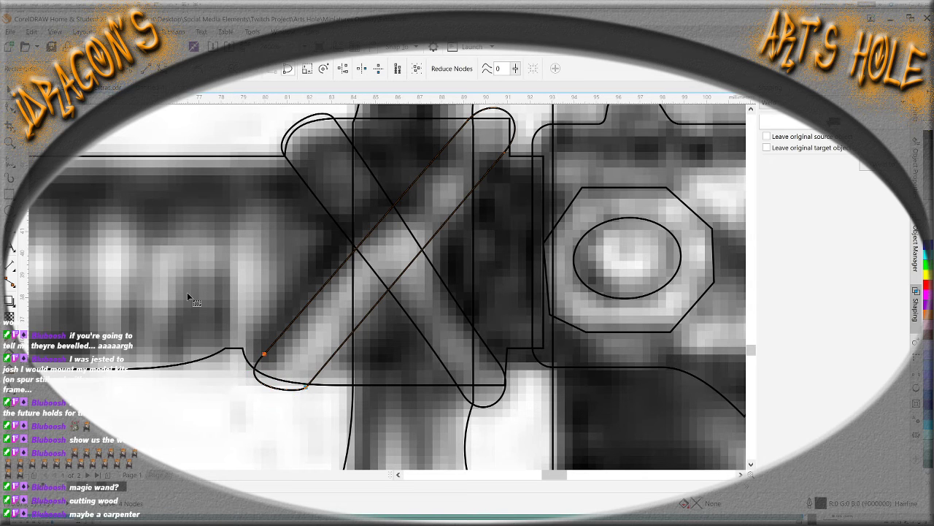
# Add nodes along both long edges of the second strap and shift them slightly so the edges look uneven
pyautogui.click(362, 240)
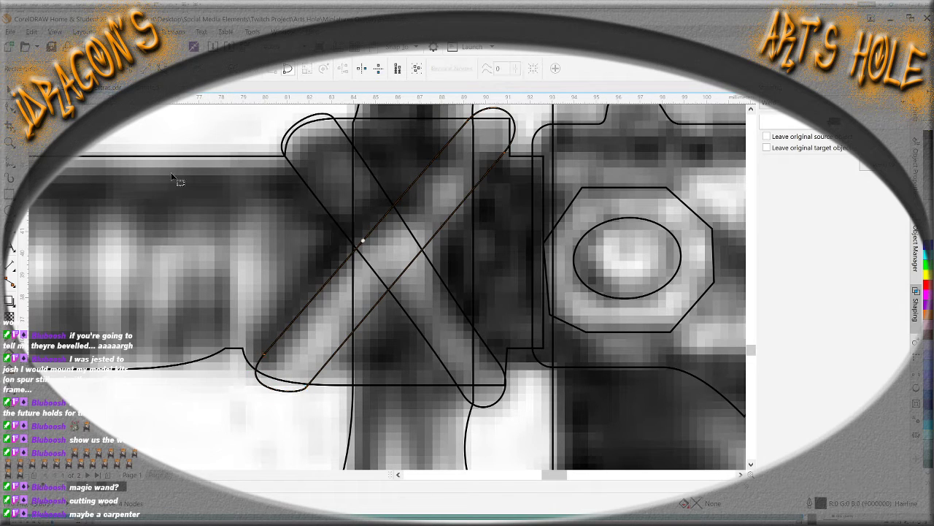
pyautogui.click(330, 278)
pyautogui.moveTo(401, 212); pyautogui.dragTo(418, 222)
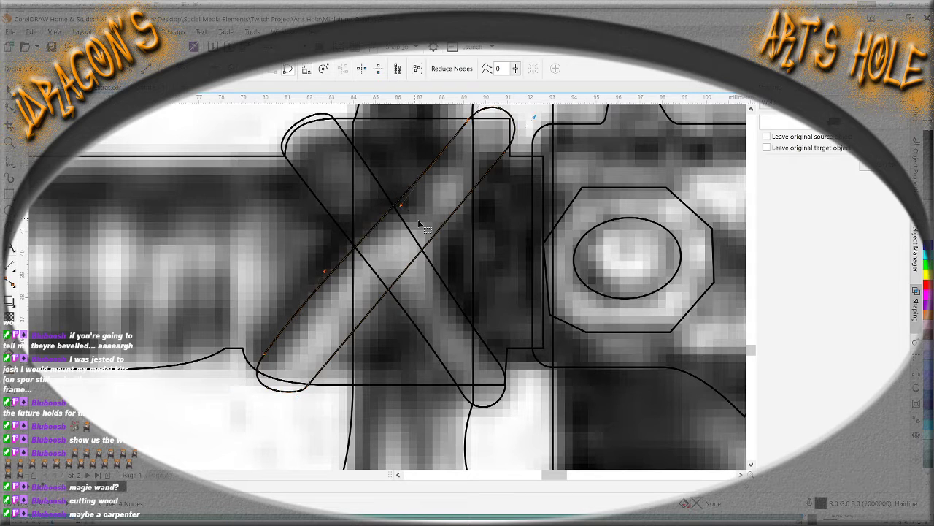
pyautogui.click(442, 226)
pyautogui.click(436, 235)
pyautogui.click(374, 311)
# Select all the traced Choppa outlines and paste a copy of them onto Page 2
pyautogui.scroll(-6, 376, 312)
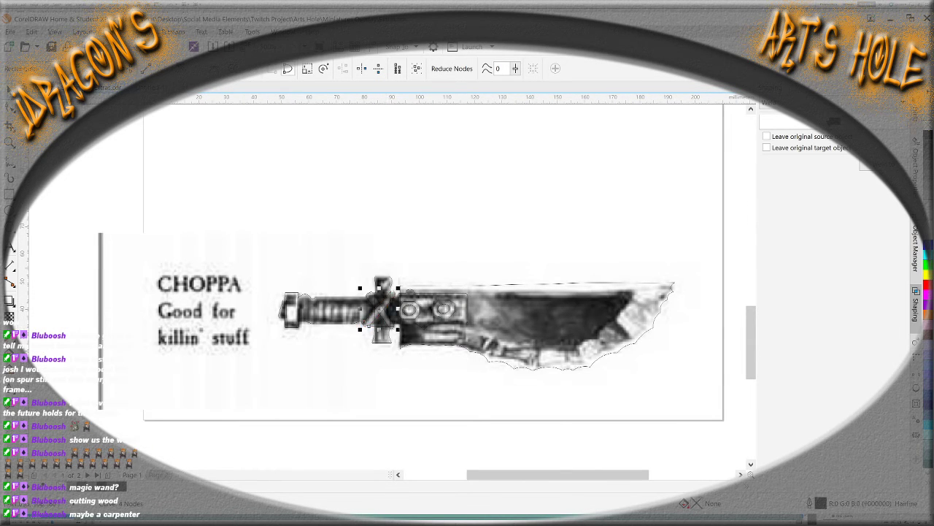
pyautogui.scroll(-4, 376, 311)
pyautogui.moveTo(520, 332); pyautogui.dragTo(367, 231)
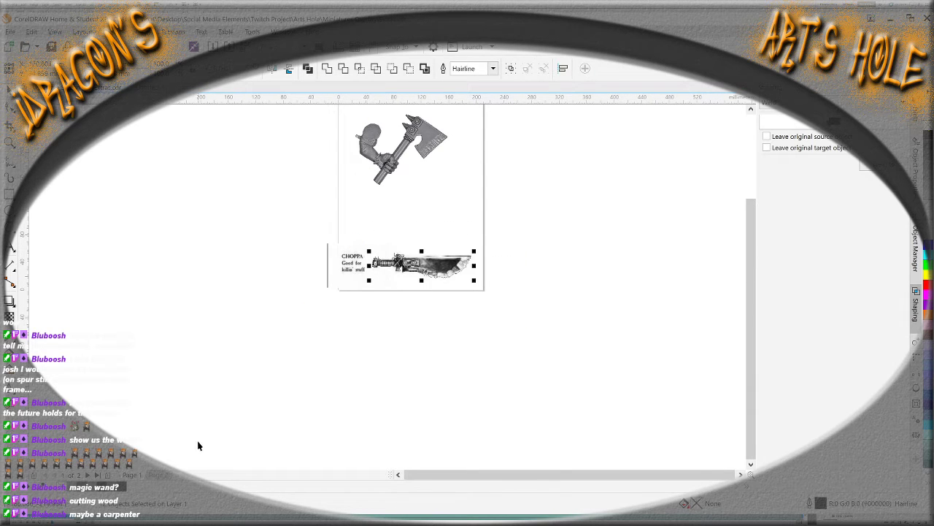
pyautogui.click(157, 475)
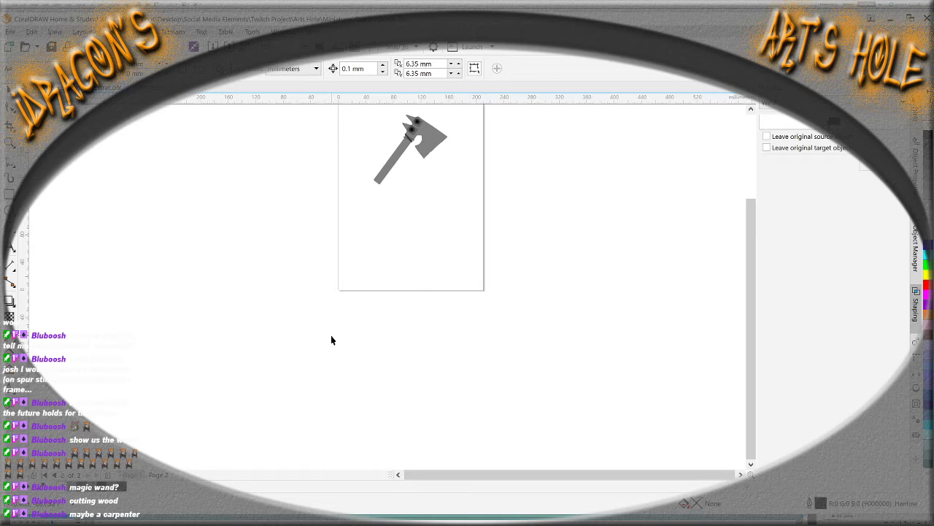
pyautogui.hotkey('ctrl', 'v')
pyautogui.scroll(3, 383, 278)
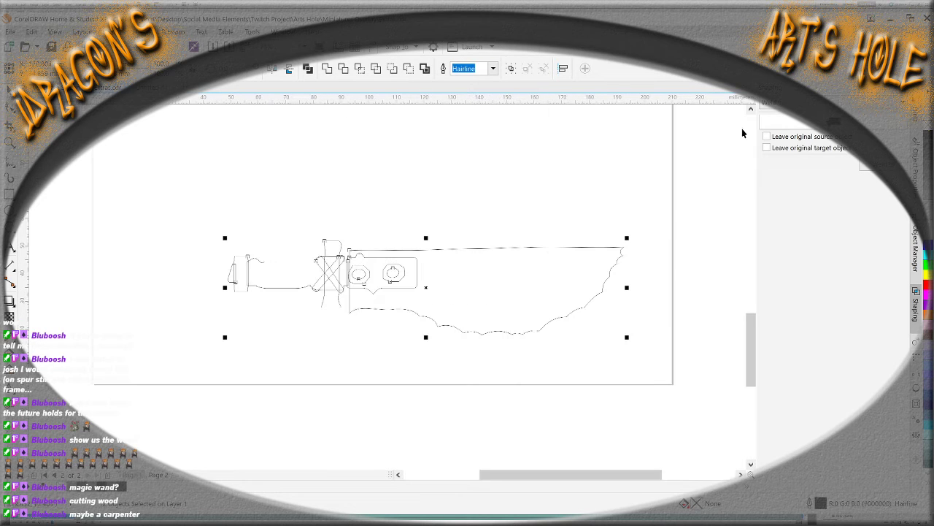
# Fill the blade, grip and small pommel end piece of the pasted Choppa with dark grey
pyautogui.scroll(3, 743, 133)
pyautogui.scroll(-3, 620, 194)
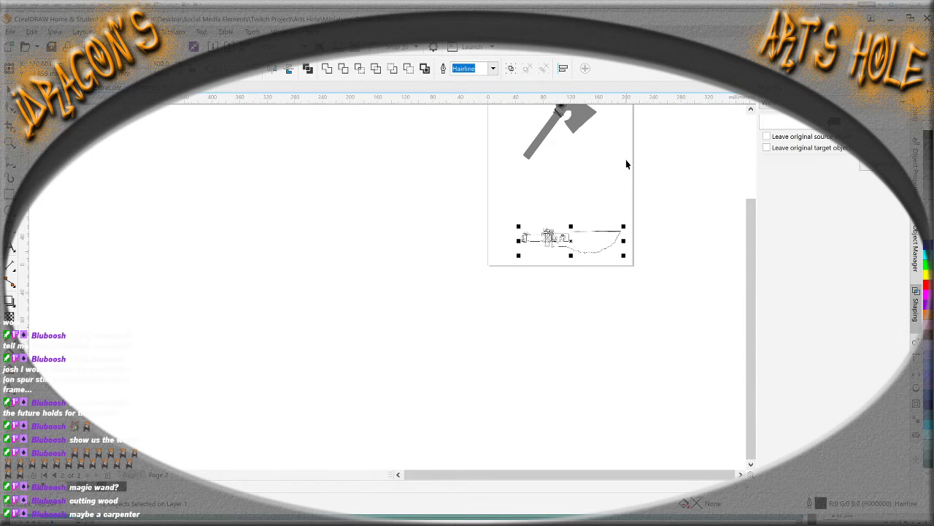
pyautogui.scroll(2, 626, 219)
pyautogui.scroll(1, 661, 305)
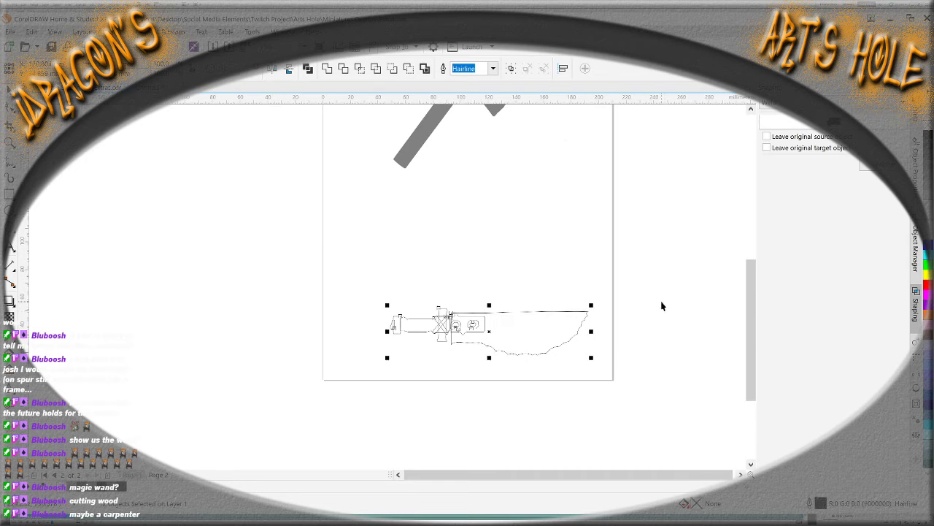
pyautogui.click(638, 374)
pyautogui.click(558, 347)
pyautogui.keyDown('shift'); pyautogui.click(421, 332); pyautogui.keyUp('shift')
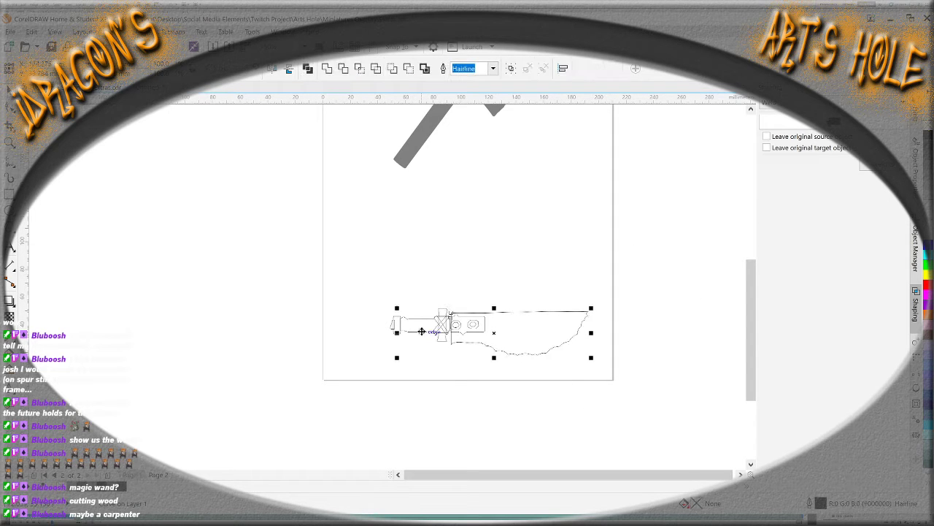
pyautogui.keyDown('shift'); pyautogui.click(392, 325); pyautogui.keyUp('shift')
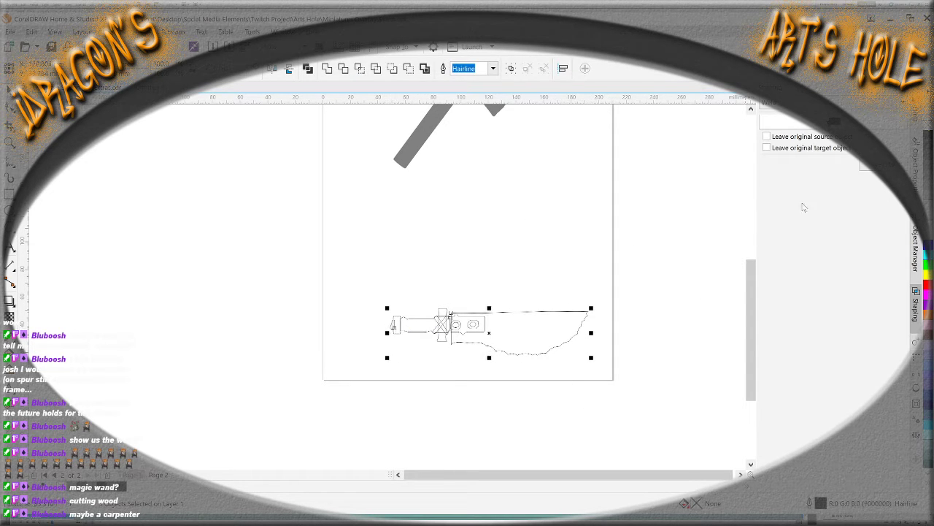
pyautogui.click(930, 181)
pyautogui.click(510, 377)
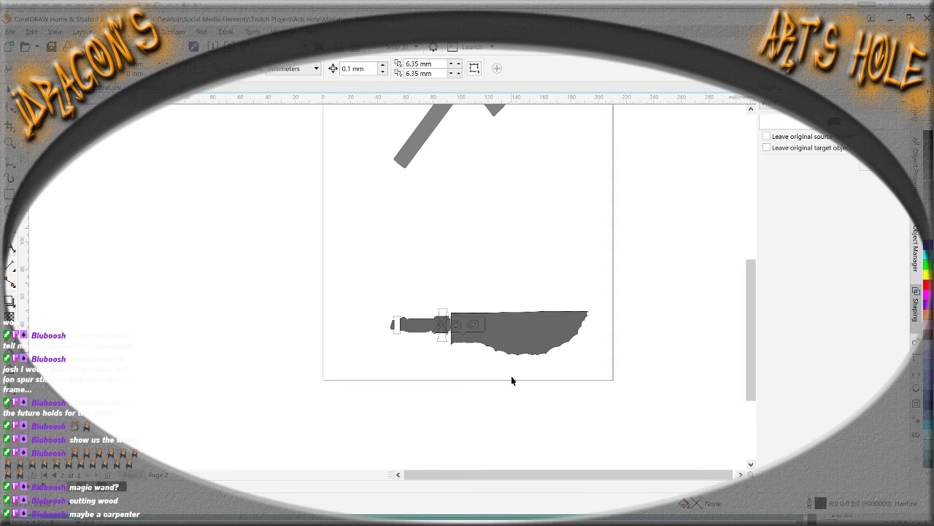
# Fill the crossguard and the bolt plate of the Choppa on Page 2 with dark grey #333333
pyautogui.scroll(1, 511, 376)
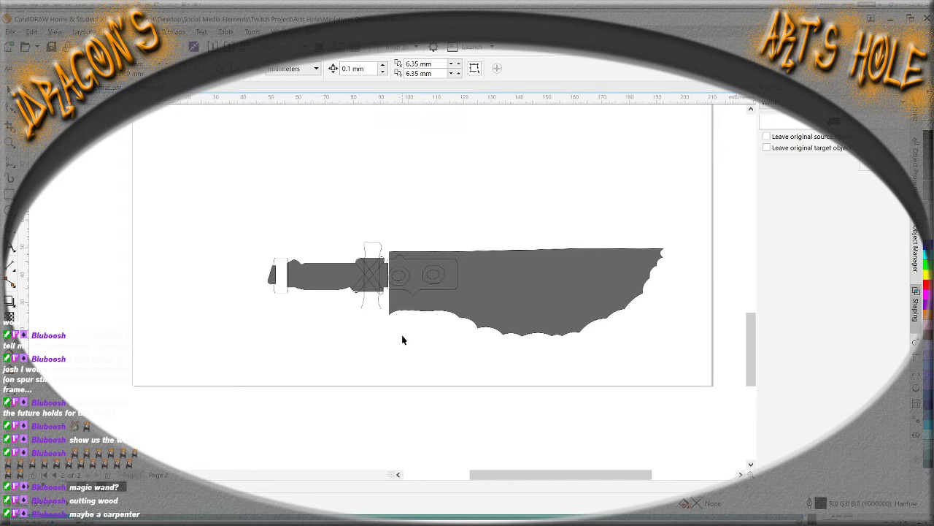
pyautogui.click(372, 307)
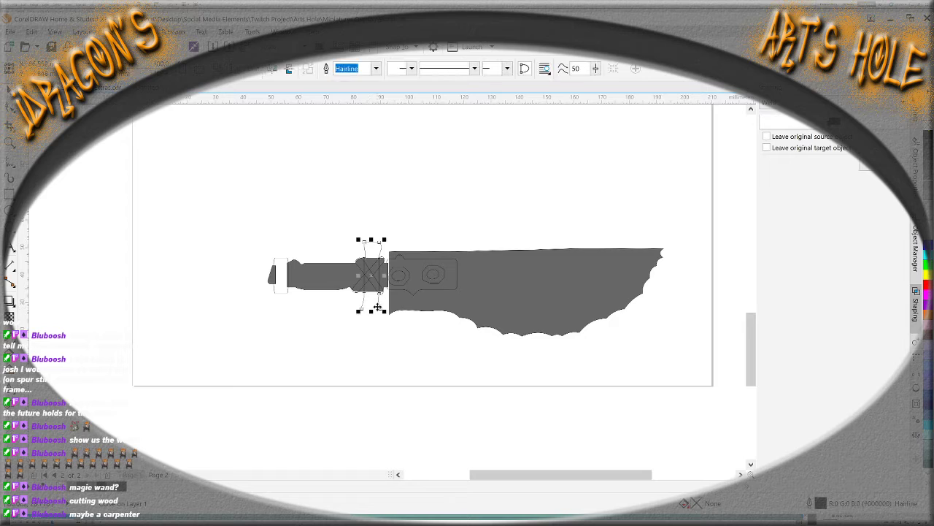
pyautogui.keyDown('shift'); pyautogui.click(418, 294); pyautogui.keyUp('shift')
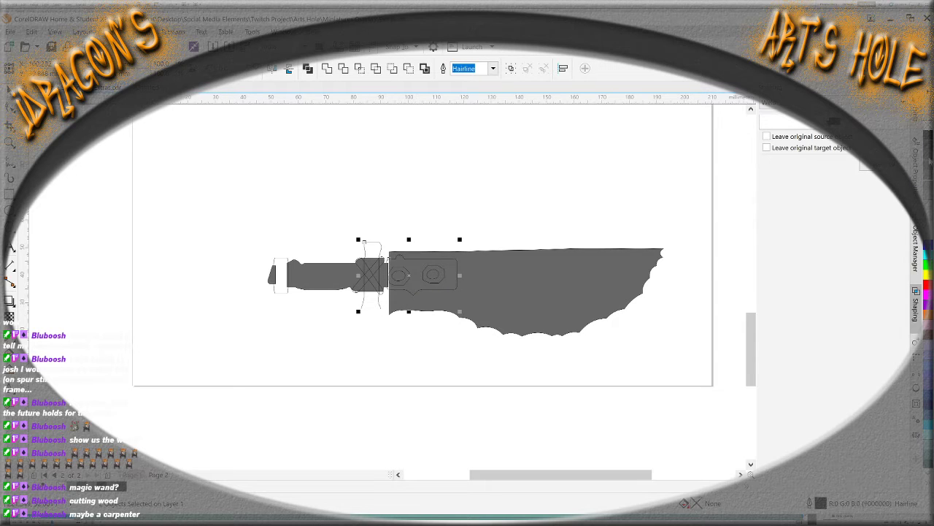
pyautogui.click(929, 168)
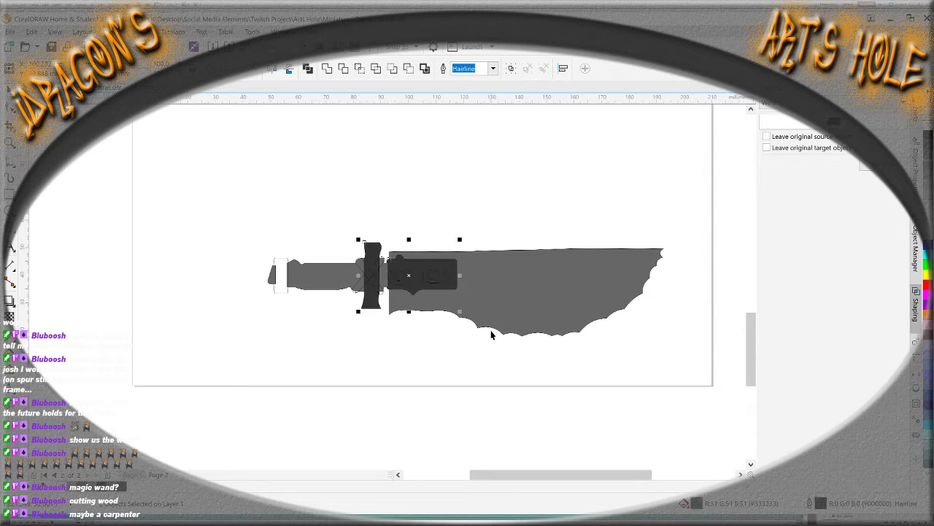
pyautogui.click(407, 355)
# Fill the two octagonal nuts on the plate and the strap that slopes down toward the blade with dark grey
pyautogui.scroll(2, 406, 355)
pyautogui.click(411, 293)
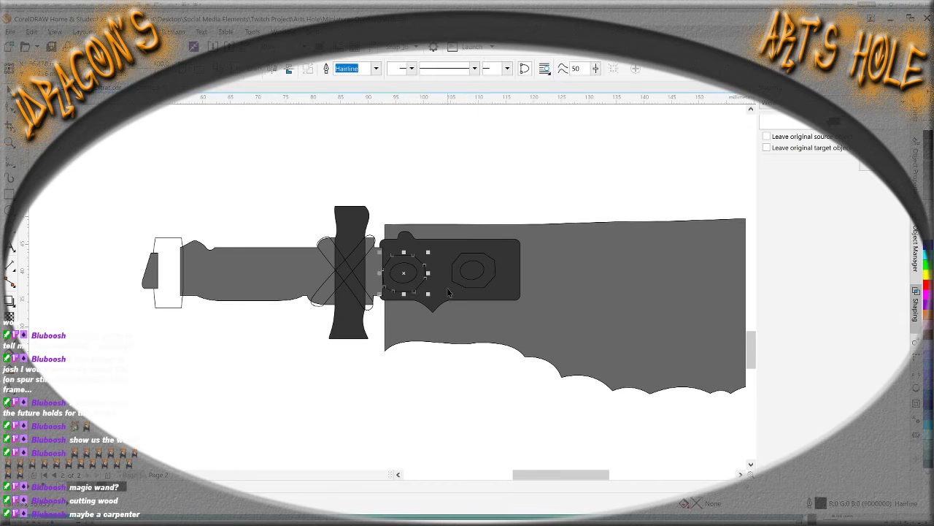
pyautogui.keyDown('shift'); pyautogui.click(466, 287); pyautogui.keyUp('shift')
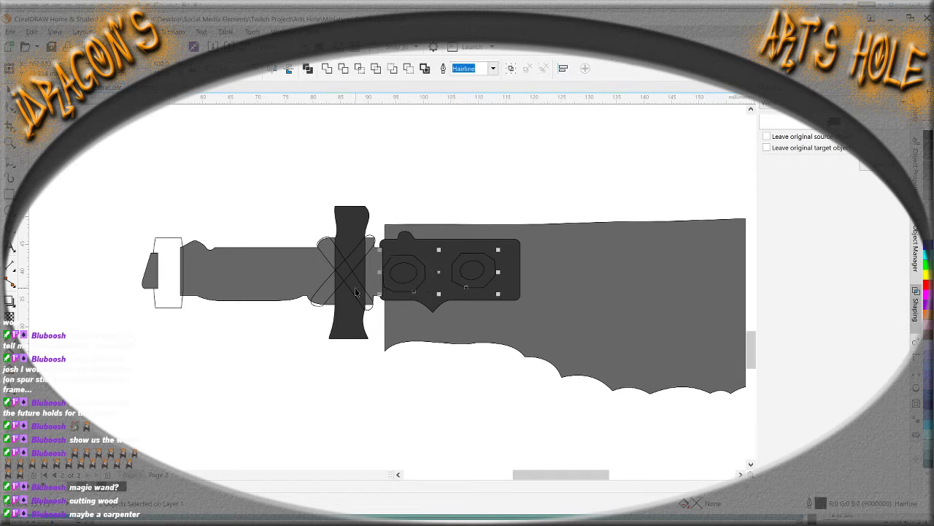
pyautogui.keyDown('shift'); pyautogui.click(323, 258); pyautogui.keyUp('shift')
# Lighten the fill of the bolt plate and crossguard to grey #4D4D4D
pyautogui.click(441, 306)
pyautogui.keyDown('shift'); pyautogui.click(361, 335); pyautogui.keyUp('shift')
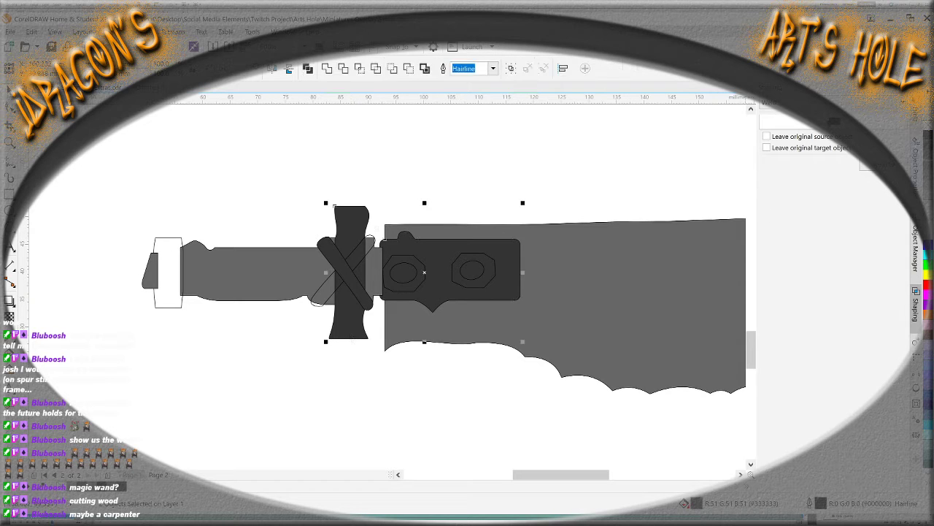
pyautogui.hotkey('ctrl', 'l')
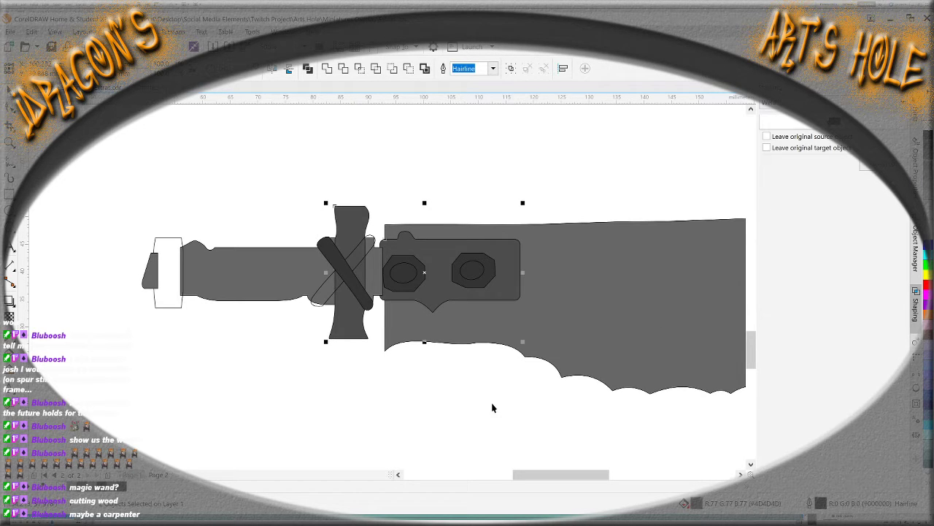
pyautogui.click(427, 408)
# Fill the other crossing strap and the ovals inside both octagonal nuts with black
pyautogui.click(324, 296)
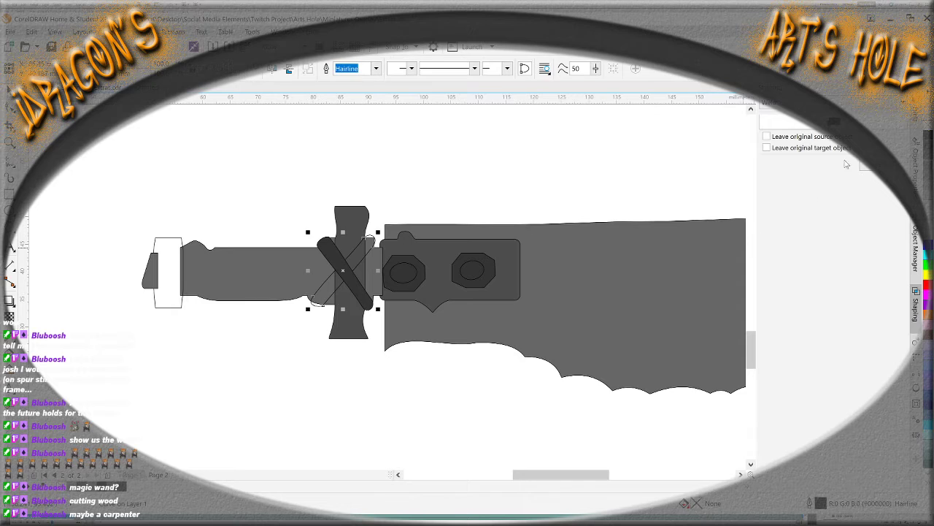
pyautogui.click(929, 137)
pyautogui.click(403, 273)
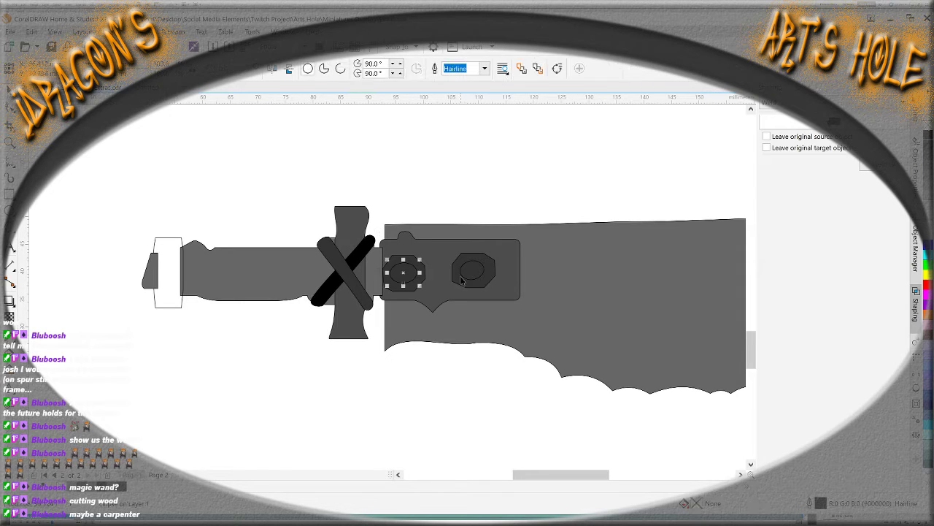
pyautogui.keyDown('shift'); pyautogui.click(462, 276); pyautogui.keyUp('shift')
pyautogui.click(930, 138)
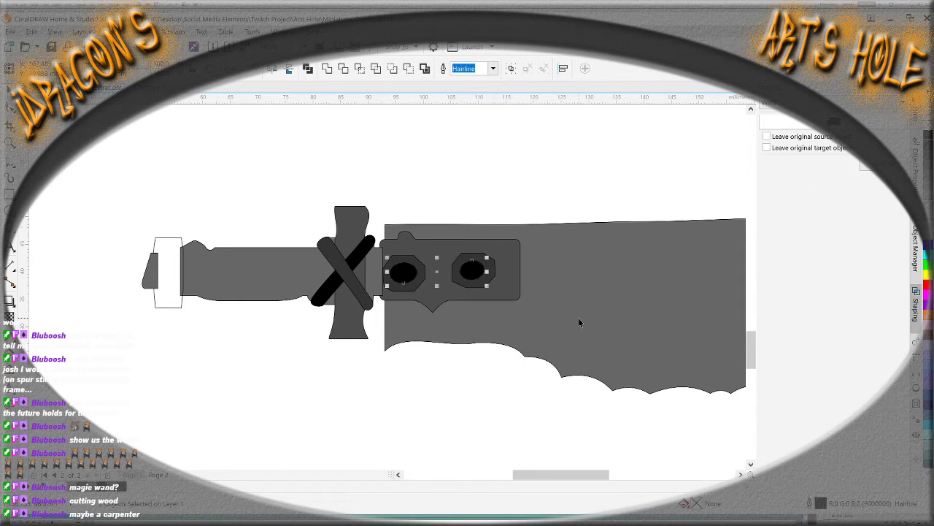
# Fill the unfilled pommel collar at the end of the grip with grey #4D4D4D
pyautogui.click(174, 302)
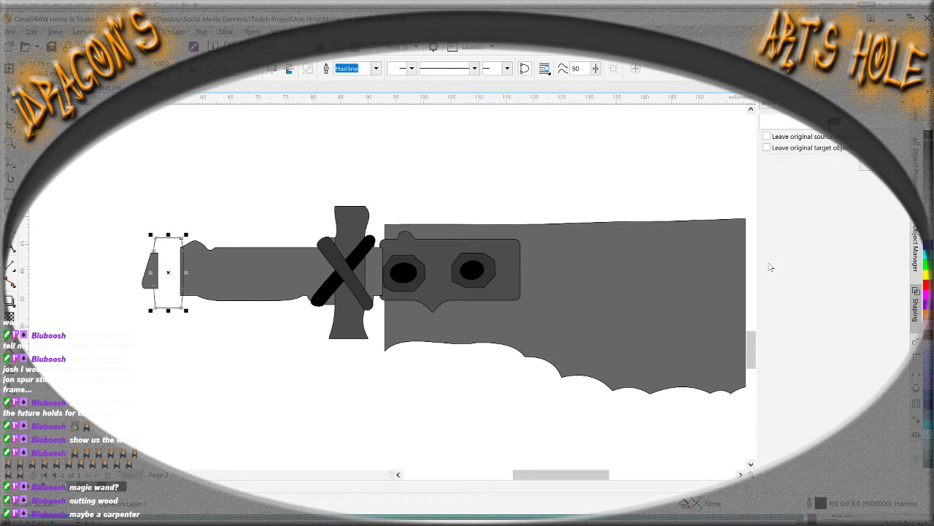
pyautogui.click(929, 168)
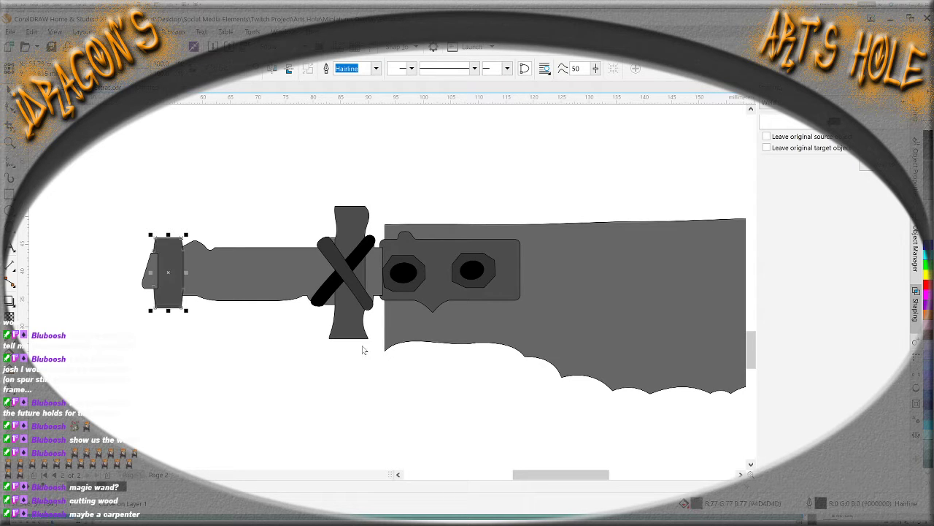
pyautogui.click(270, 357)
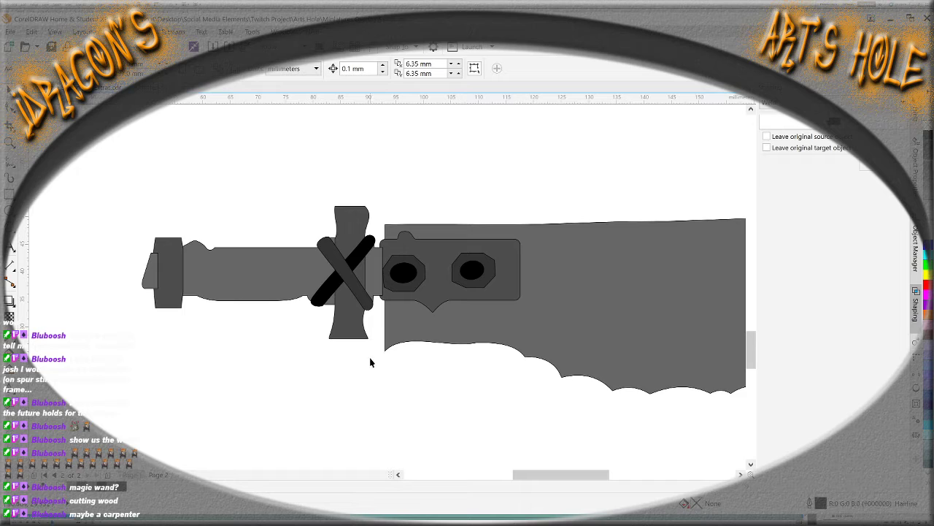
pyautogui.click(406, 337)
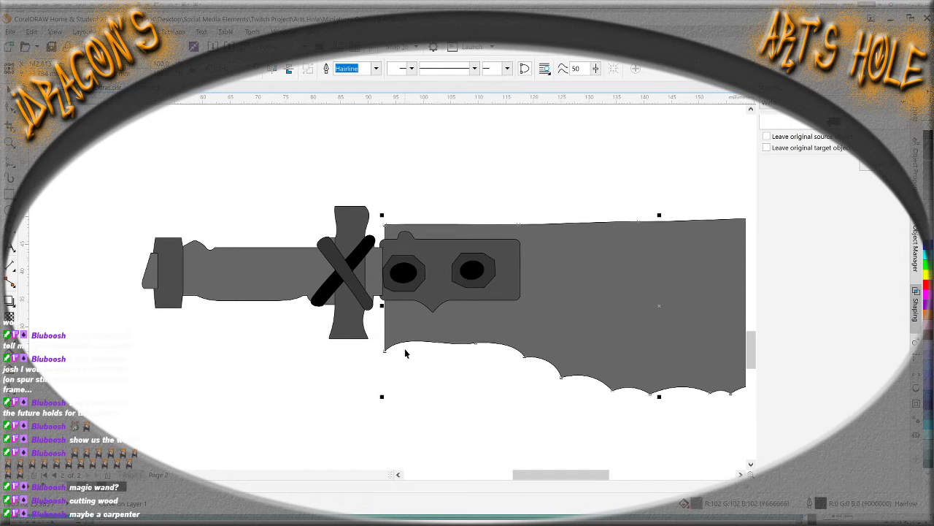
pyautogui.scroll(-2, 405, 352)
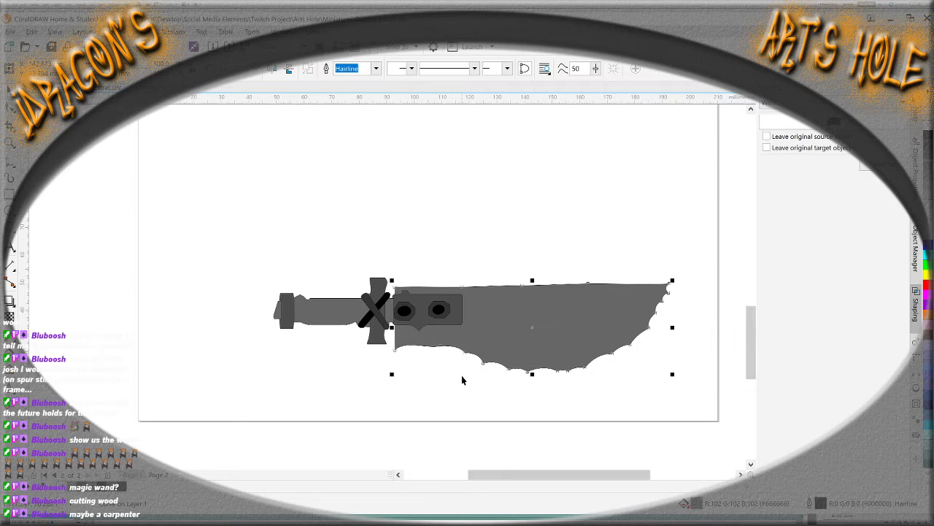
pyautogui.moveTo(614, 374); pyautogui.dragTo(390, 235)
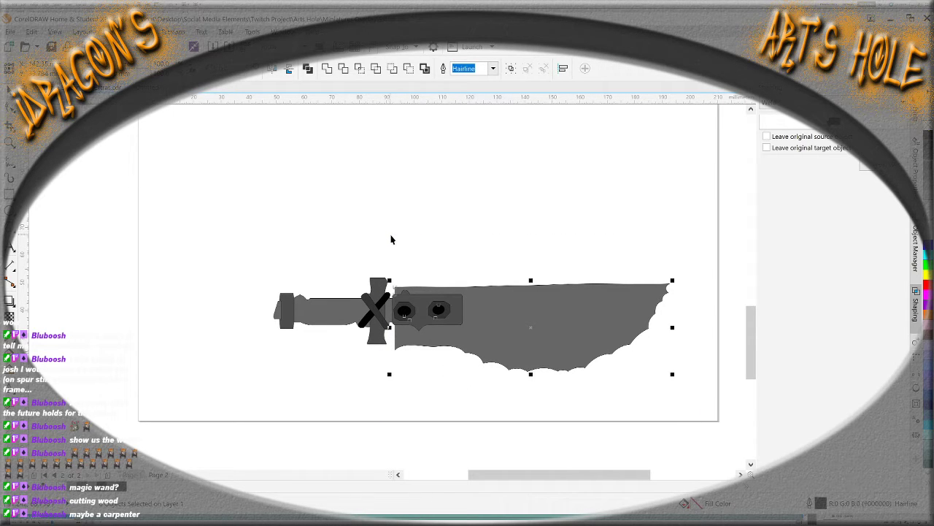
pyautogui.scroll(2, 407, 336)
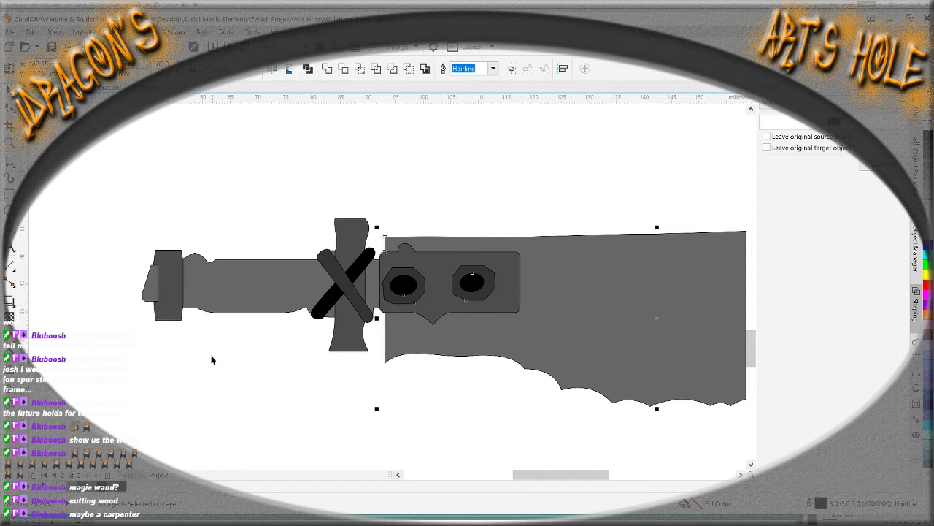
# Bring the pommel collar in front of the end piece and the black strap in front of the other strap
pyautogui.click(176, 313)
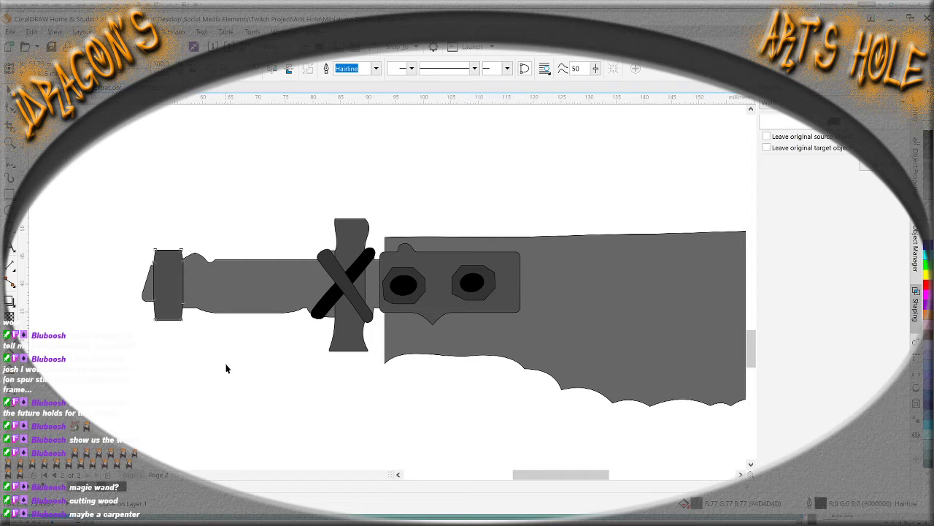
pyautogui.click(311, 391)
pyautogui.click(319, 305)
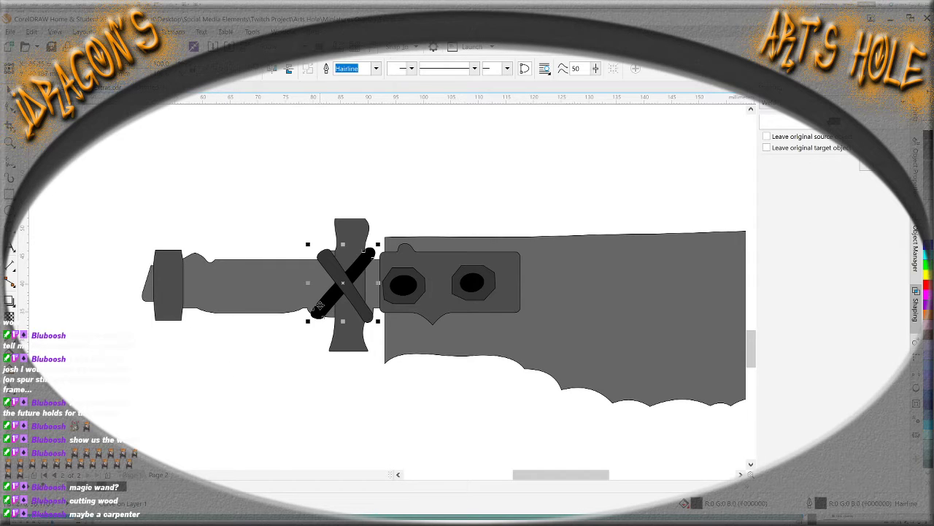
pyautogui.hotkey('shift', 'pageup')
pyautogui.click(319, 399)
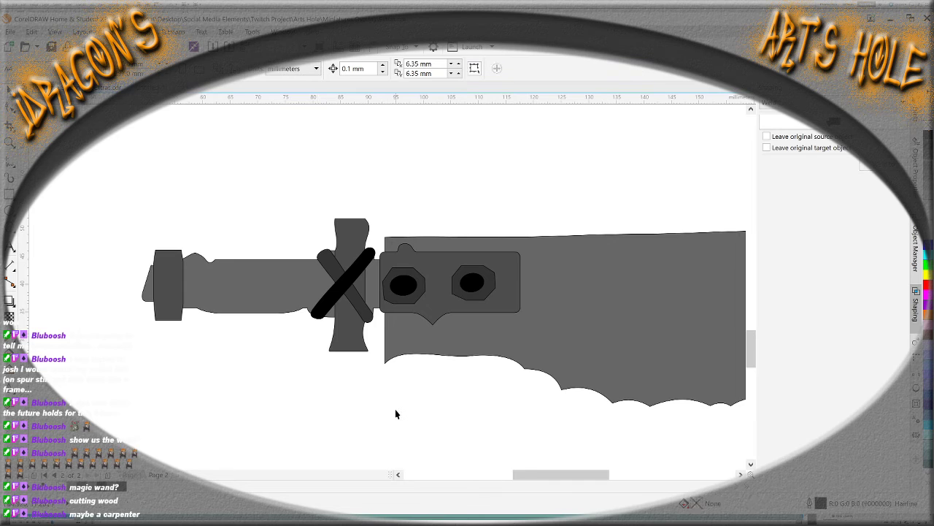
# Move all the Choppa parts up the page to just below the axe and remove their outlines
pyautogui.scroll(-5, 395, 413)
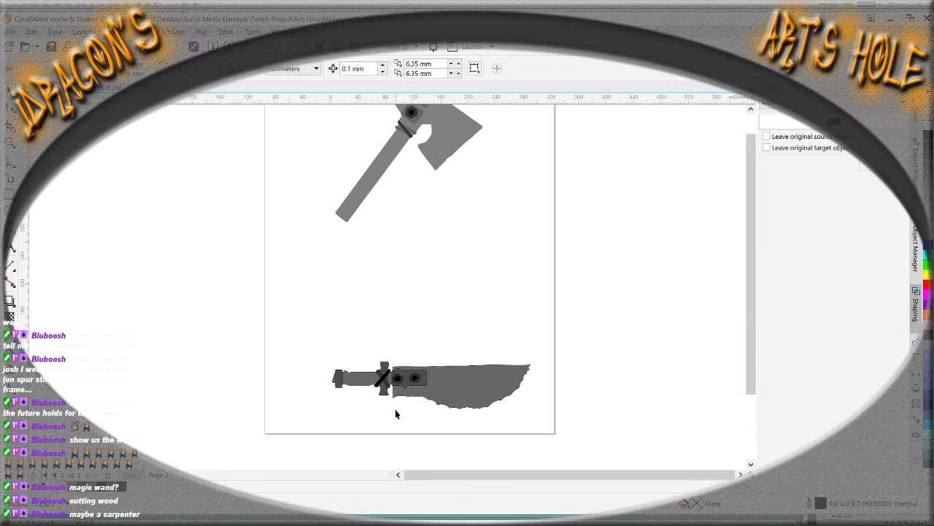
pyautogui.moveTo(488, 430); pyautogui.dragTo(340, 361)
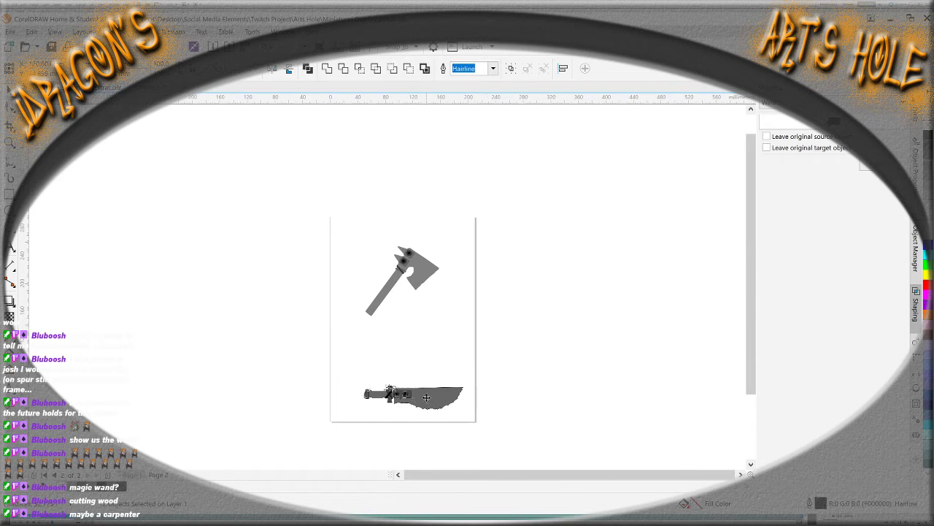
pyautogui.moveTo(430, 408); pyautogui.dragTo(419, 365)
pyautogui.scroll(3, 419, 365)
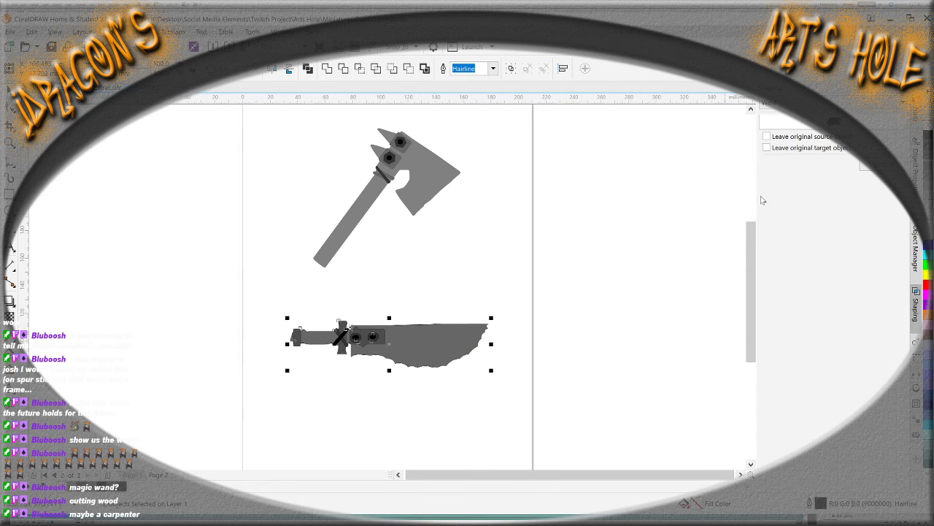
pyautogui.press('Up')
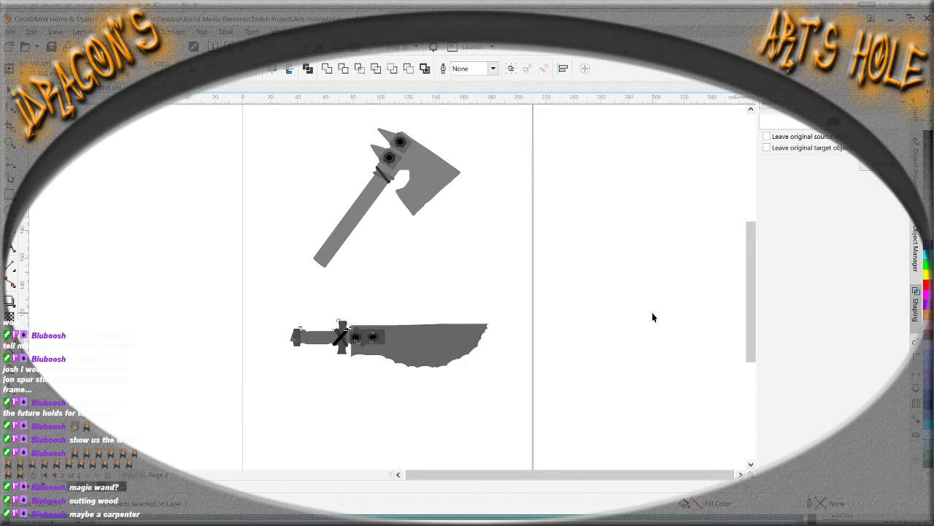
pyautogui.click(653, 316)
# Lighten the fill of the Choppa's blade and grip to grey #808080
pyautogui.scroll(1, 417, 296)
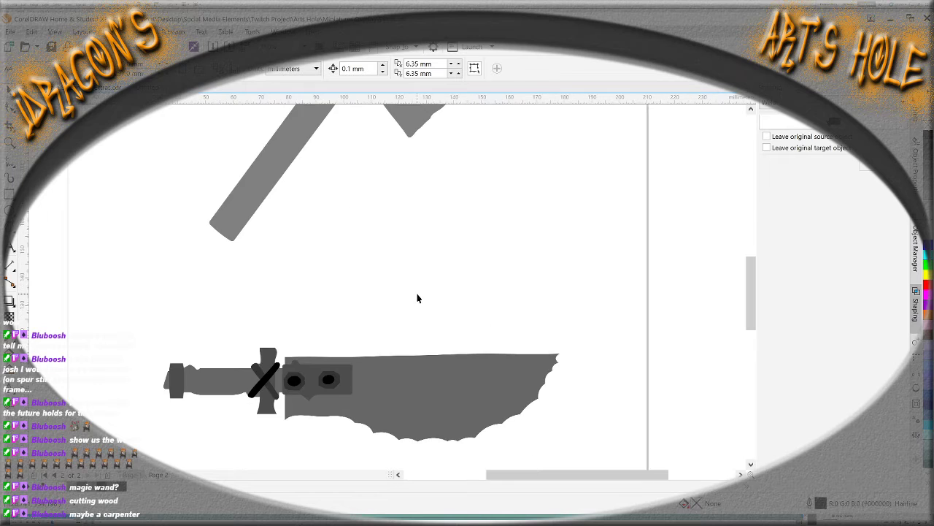
pyautogui.scroll(-1, 416, 297)
pyautogui.scroll(1, 397, 237)
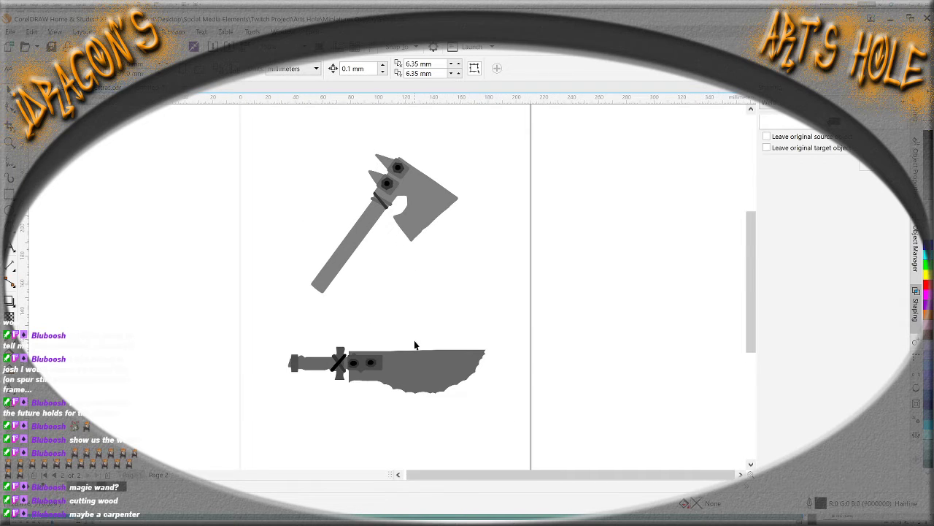
pyautogui.click(408, 371)
pyautogui.keyDown('shift'); pyautogui.click(294, 368); pyautogui.keyUp('shift')
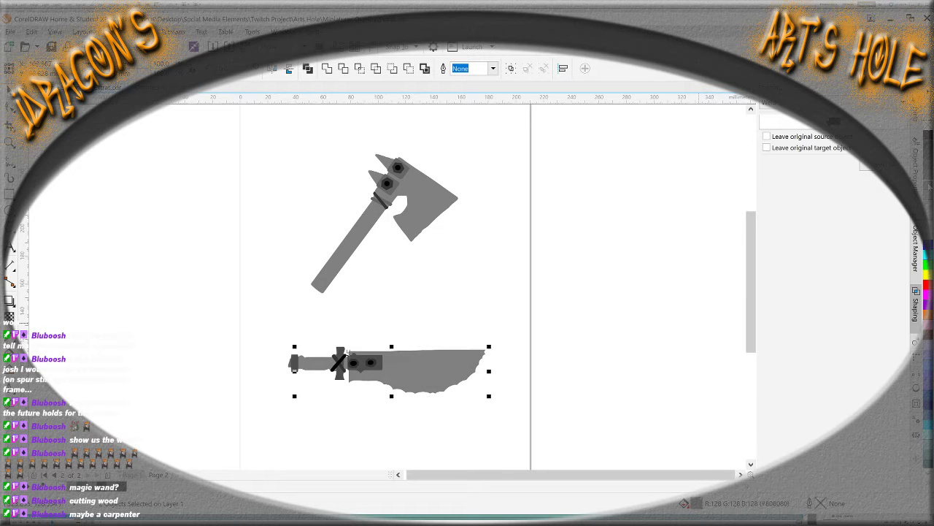
pyautogui.scroll(2, 380, 386)
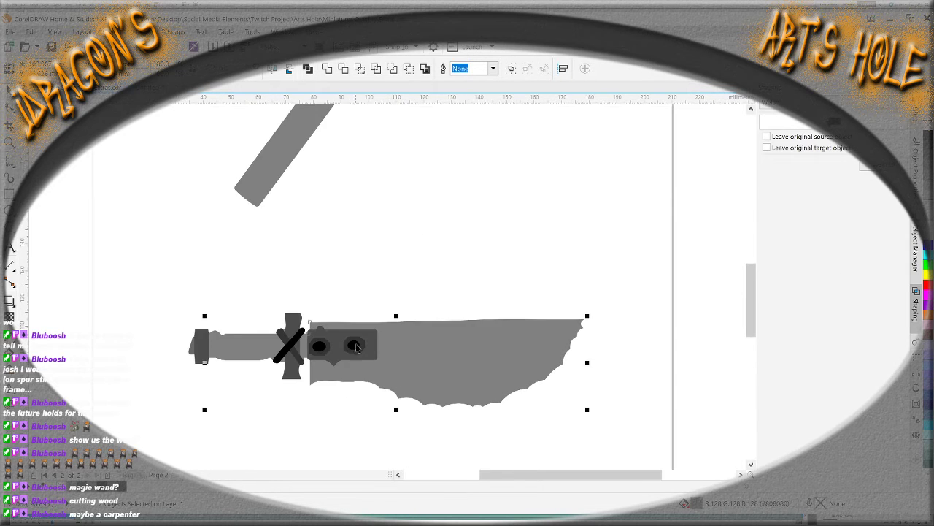
pyautogui.scroll(-2, 356, 348)
# Set the fill of the bolt plate, crossguard and pommel collar to grey #666666
pyautogui.click(365, 349)
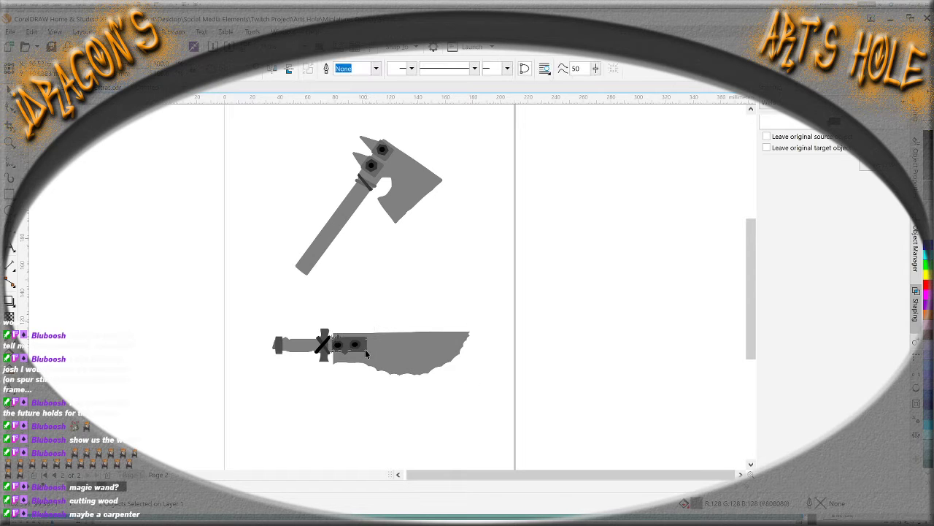
pyautogui.scroll(2, 358, 349)
pyautogui.click(303, 381)
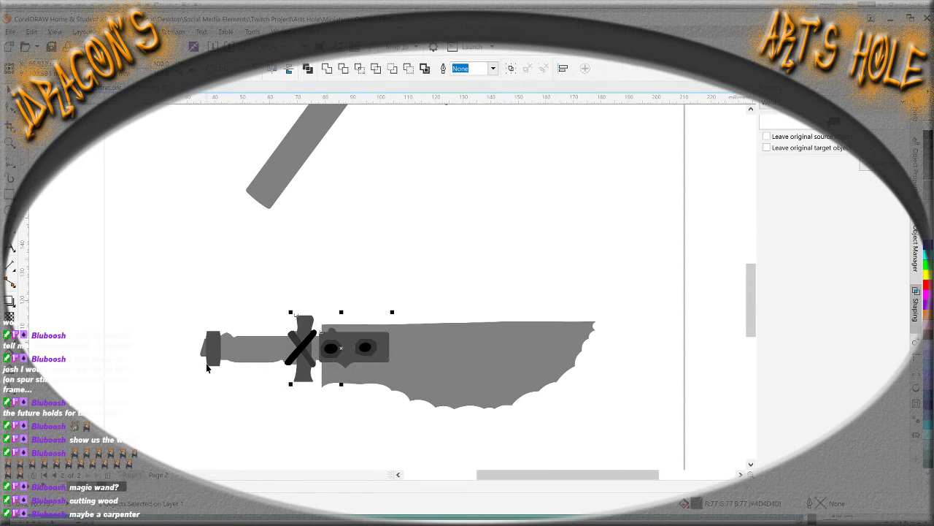
pyautogui.scroll(-2, 408, 274)
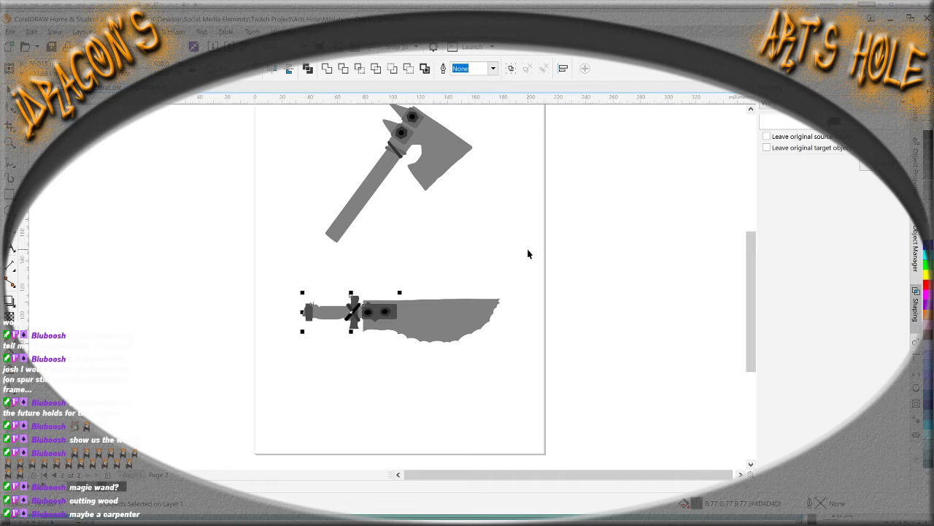
pyautogui.hotkey('ctrl', 'z')
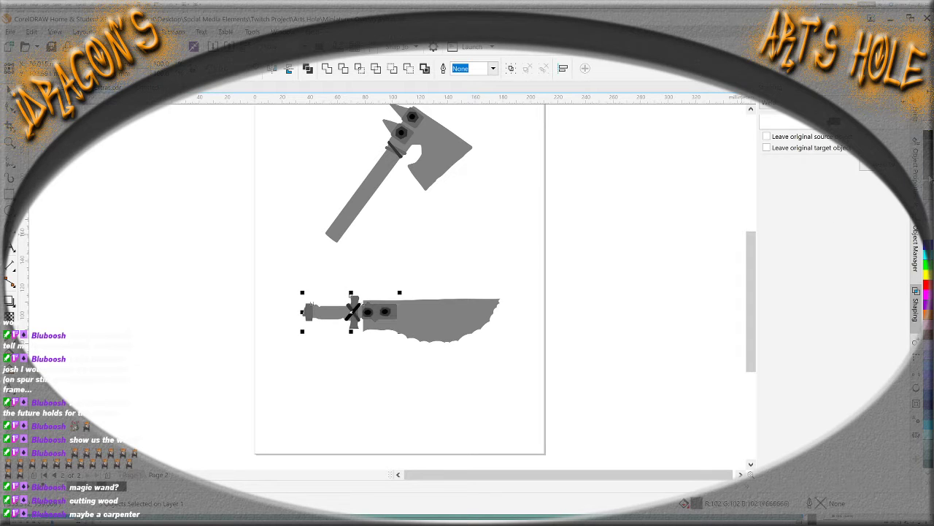
pyautogui.scroll(2, 390, 294)
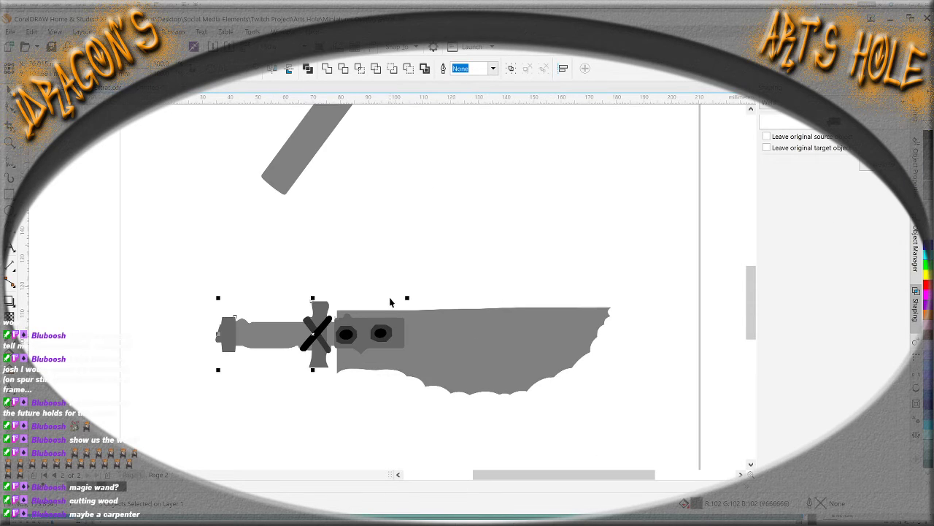
pyautogui.scroll(-2, 376, 235)
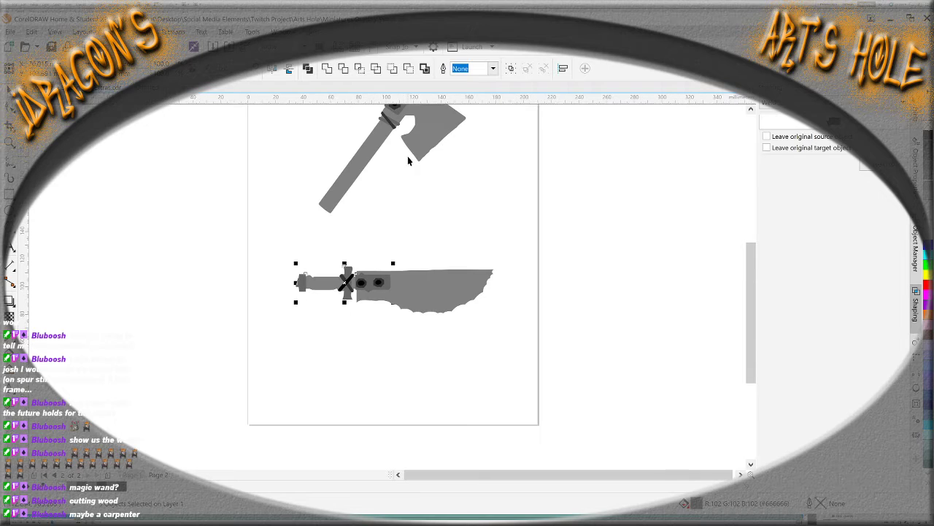
# Compare the Choppa's greys with the axe above it and check the fill of the pommel end piece
pyautogui.scroll(2, 433, 129)
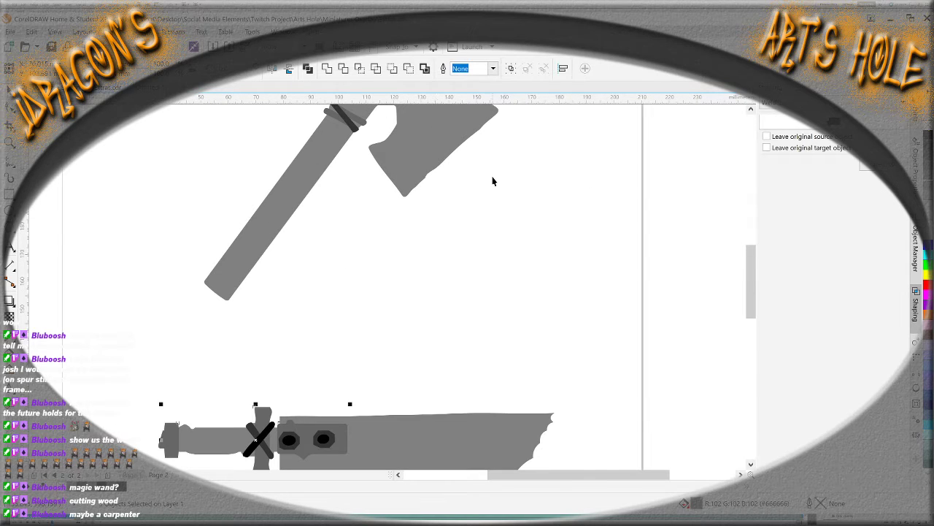
pyautogui.scroll(-2, 494, 181)
pyautogui.click(407, 362)
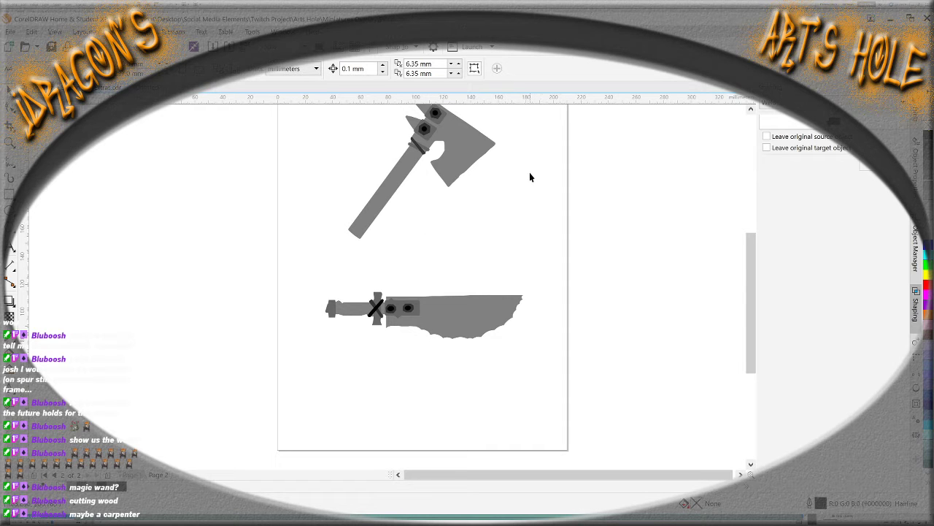
pyautogui.scroll(4, 377, 286)
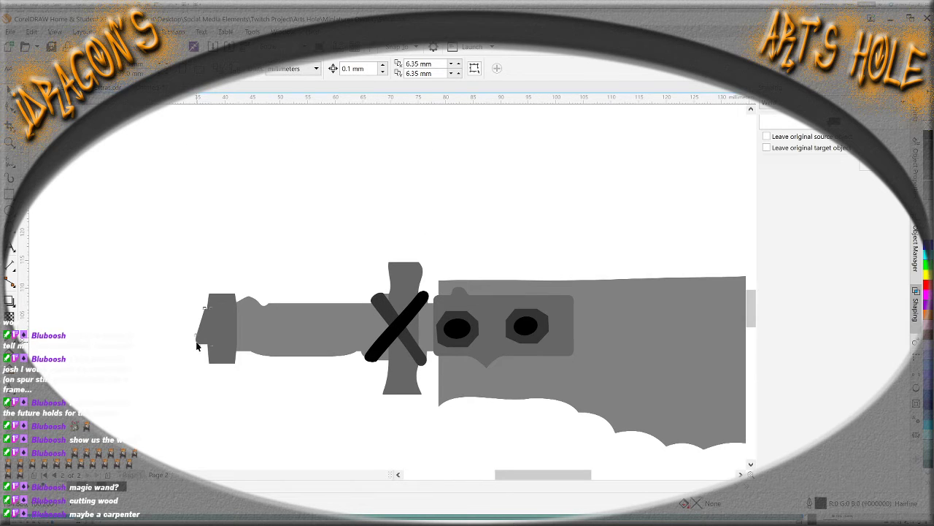
pyautogui.click(196, 346)
pyautogui.press('Delete')
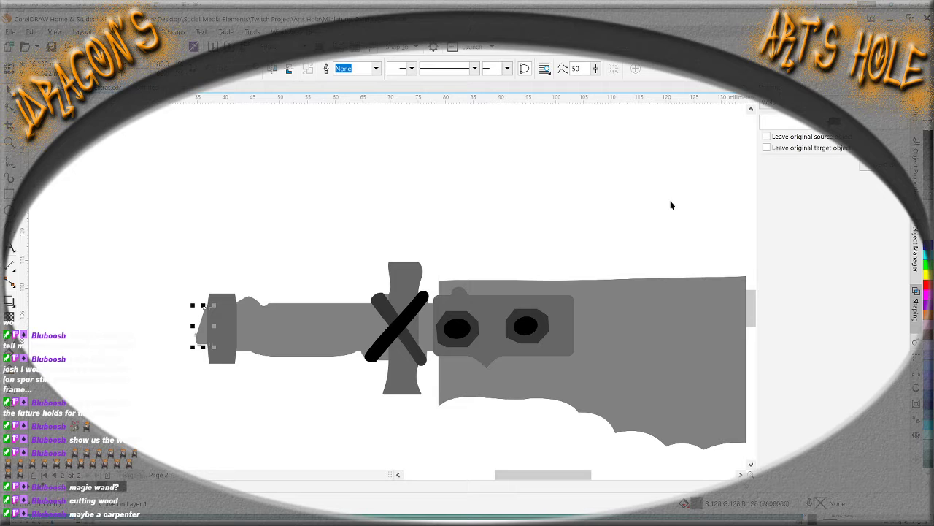
pyautogui.click(408, 217)
pyautogui.scroll(-4, 416, 222)
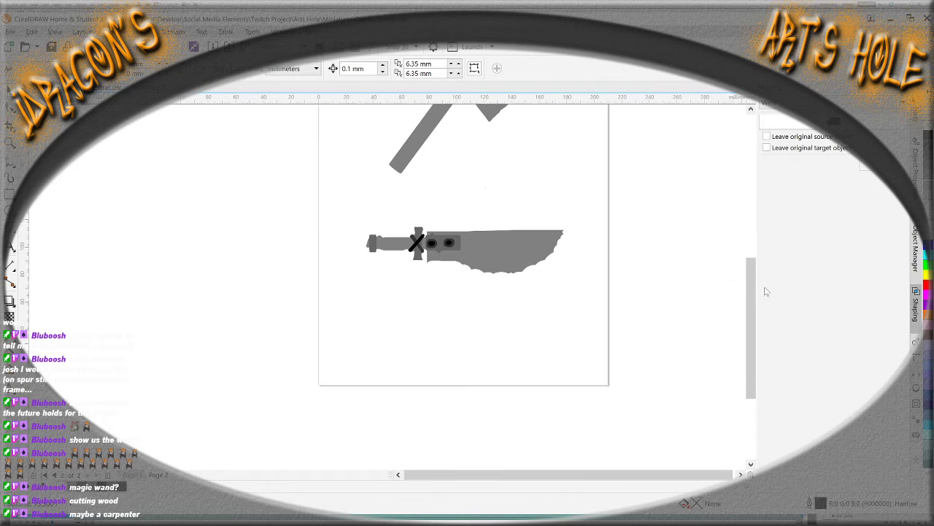
# Copy the whole Choppa into the other drawing in place of the leftover parts and move it near the page's upper edge
pyautogui.moveTo(750, 287); pyautogui.dragTo(749, 241)
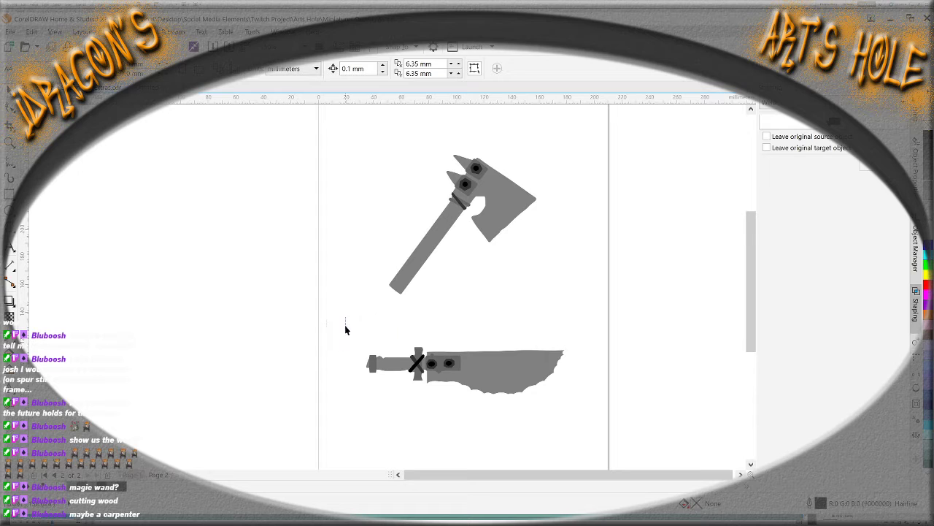
pyautogui.moveTo(326, 317); pyautogui.dragTo(588, 422)
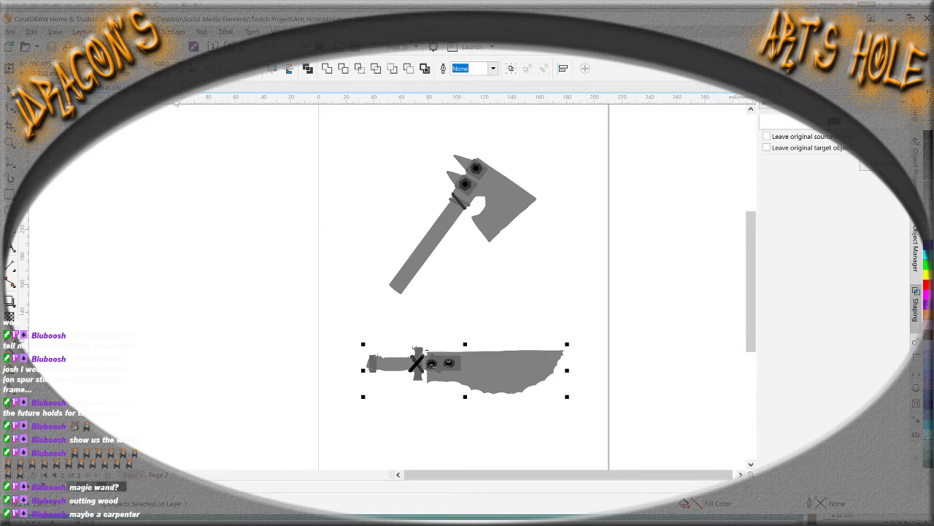
pyautogui.hotkey('ctrl', 'Tab')
pyautogui.scroll(-2, 467, 284)
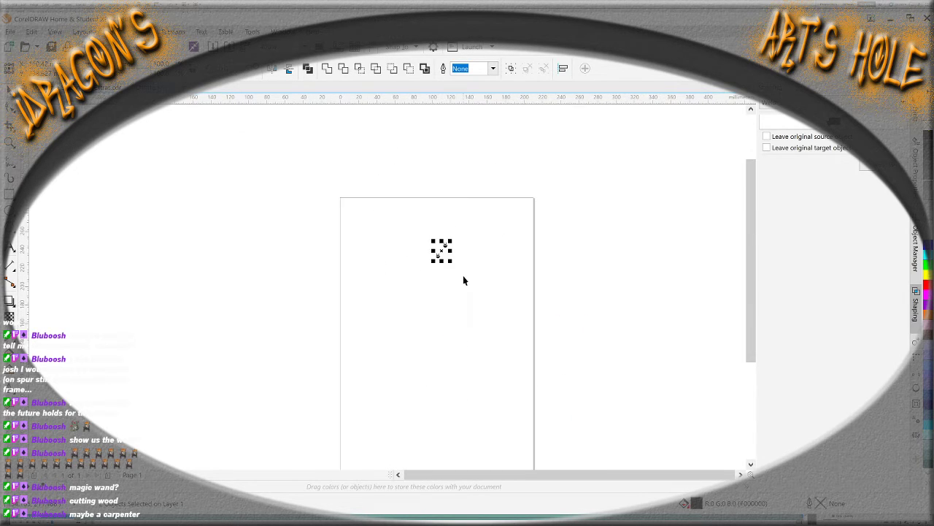
pyautogui.press('Delete')
pyautogui.hotkey('ctrl', 'v')
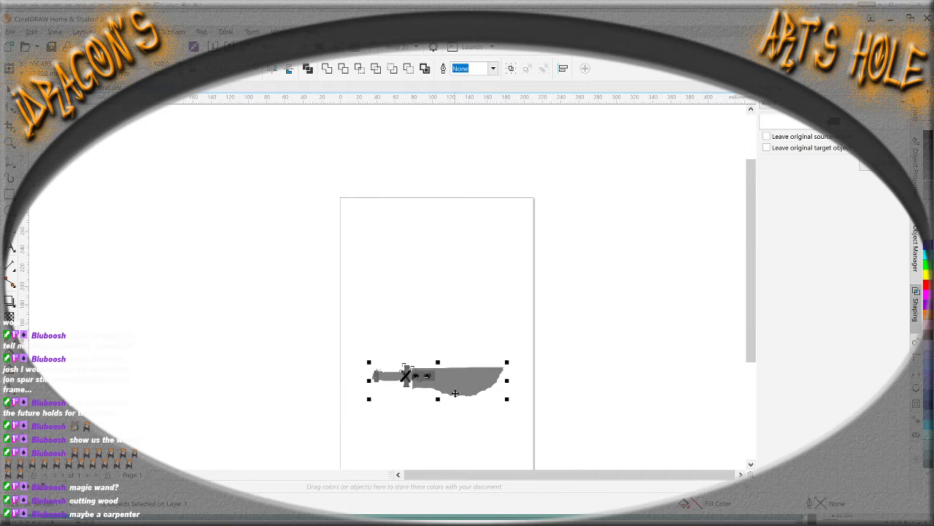
pyautogui.moveTo(455, 392); pyautogui.dragTo(447, 256)
pyautogui.scroll(2, 447, 234)
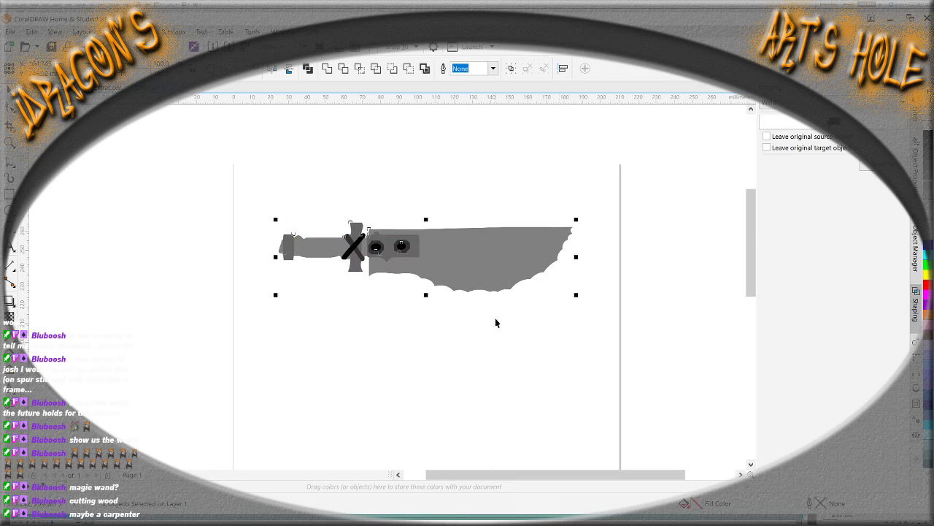
# Isolate the Choppa's blade, grip and end piece by deleting the pommel collar, crossguard, bolt plate, straps and bolts
pyautogui.click(475, 343)
pyautogui.scroll(2, 438, 252)
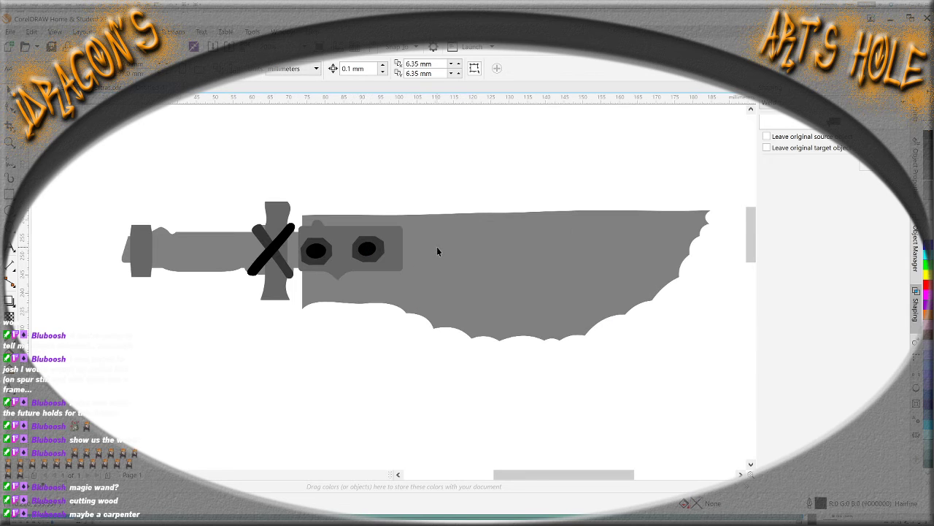
pyautogui.click(132, 259)
pyautogui.keyDown('shift'); pyautogui.click(271, 259); pyautogui.keyUp('shift')
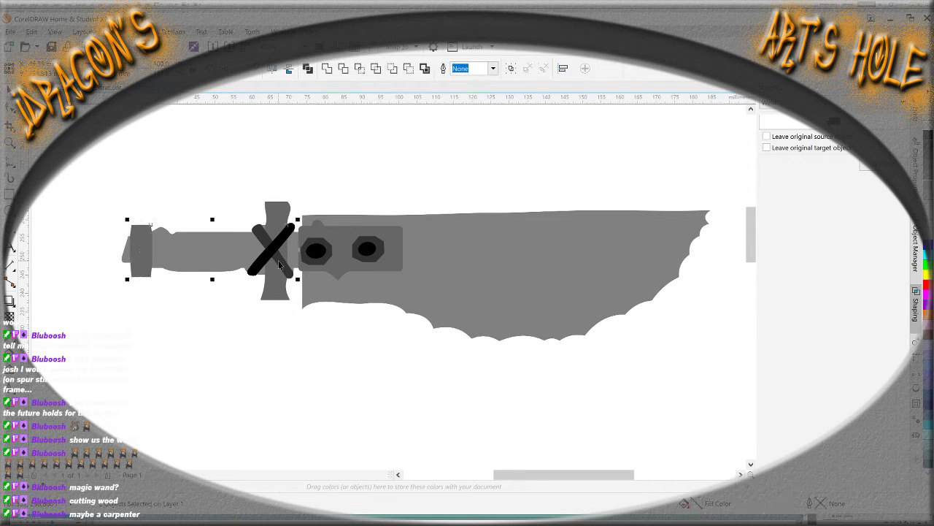
pyautogui.keyDown('shift'); pyautogui.click(279, 294); pyautogui.keyUp('shift')
pyautogui.keyDown('shift'); pyautogui.click(340, 271); pyautogui.keyUp('shift')
pyautogui.press('Delete')
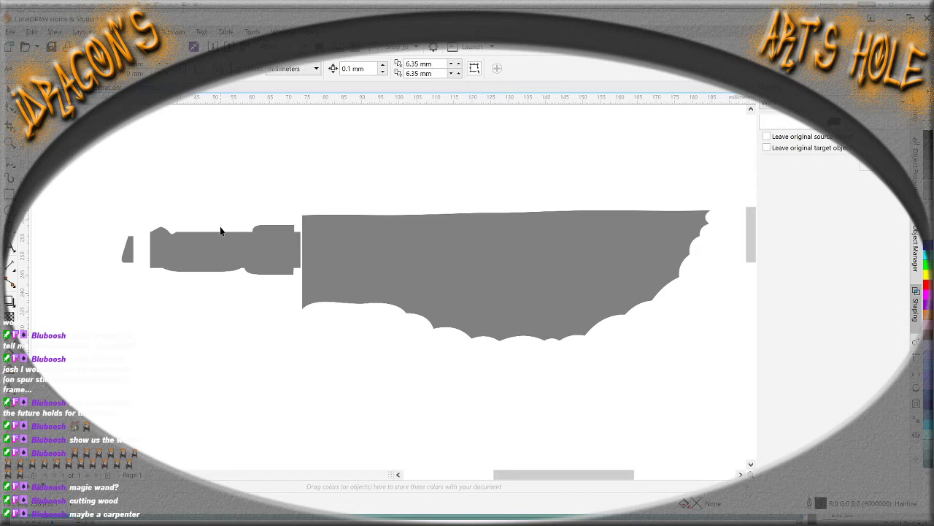
# Isolate the pommel collar, crossguard and bolt plate by deleting all the other Choppa parts, and select the three
pyautogui.click(196, 263)
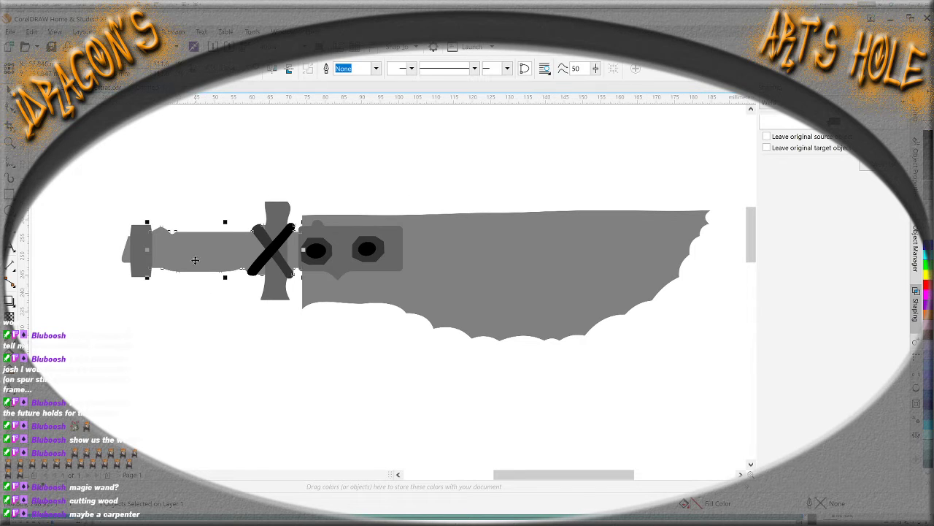
pyautogui.keyDown('shift'); pyautogui.click(124, 257); pyautogui.keyUp('shift')
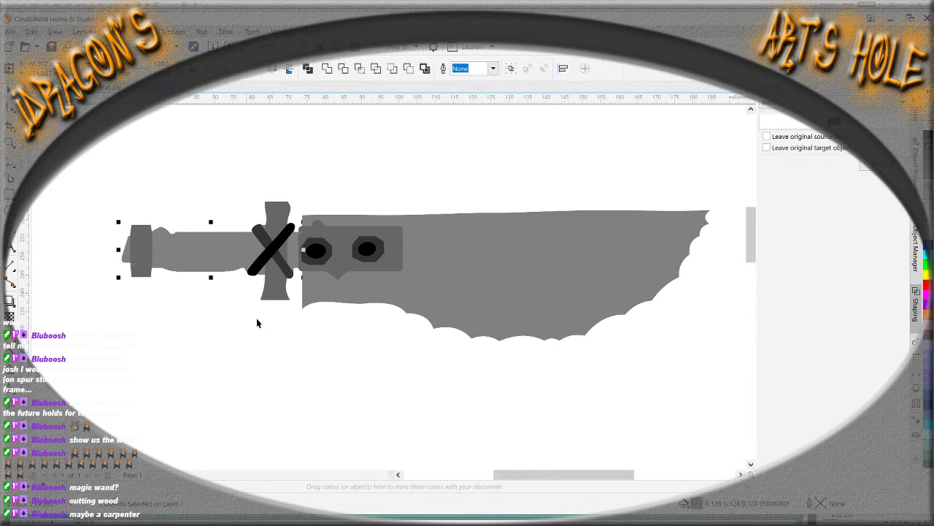
pyautogui.keyDown('shift'); pyautogui.click(328, 290); pyautogui.keyUp('shift')
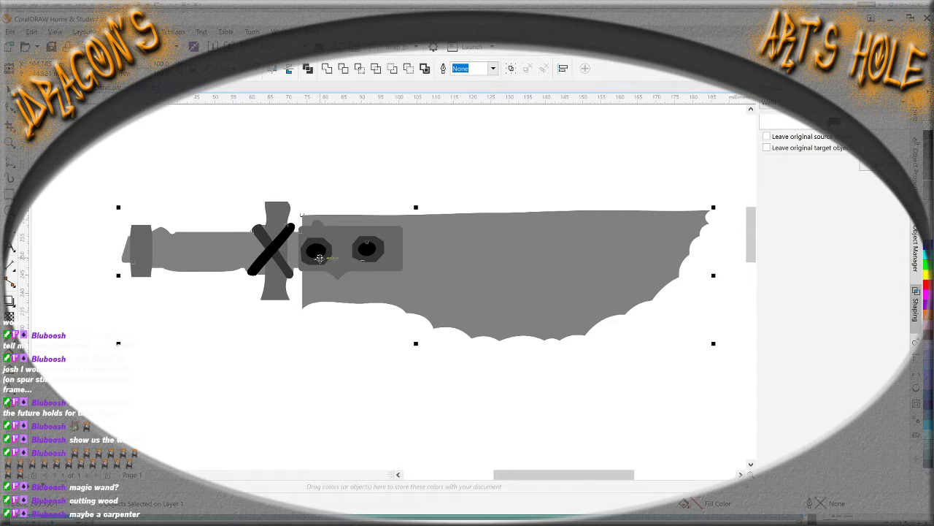
pyautogui.press('Delete')
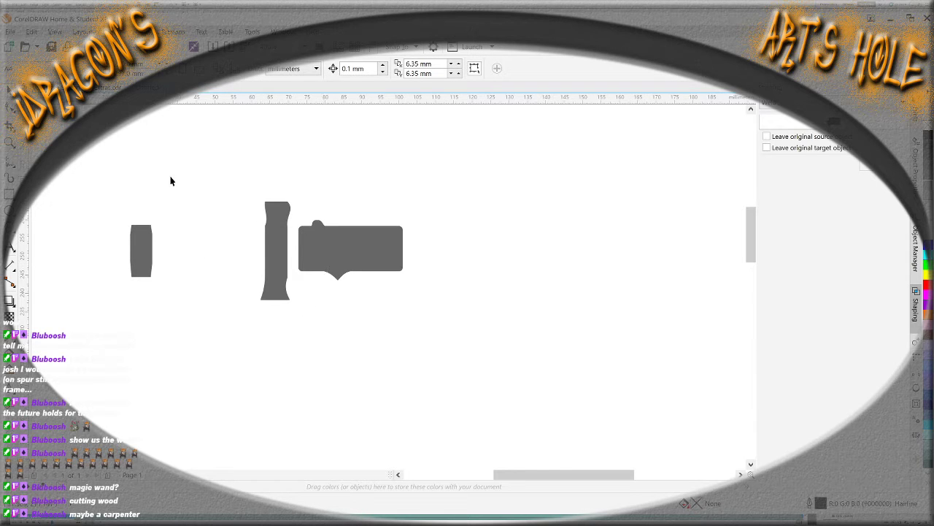
pyautogui.moveTo(86, 145); pyautogui.dragTo(453, 361)
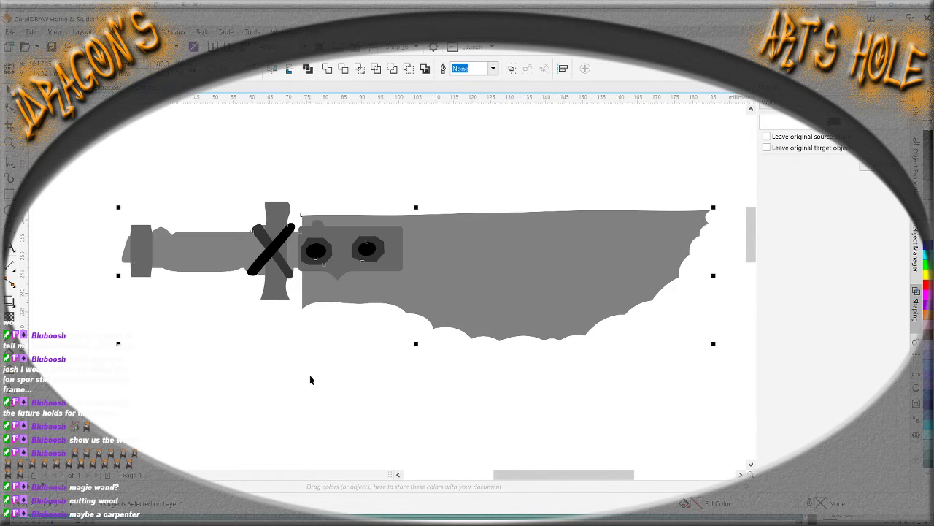
# Isolate the dark grey strap and the two octagonal bolts by deleting all the other Choppa parts, and select them
pyautogui.click(217, 343)
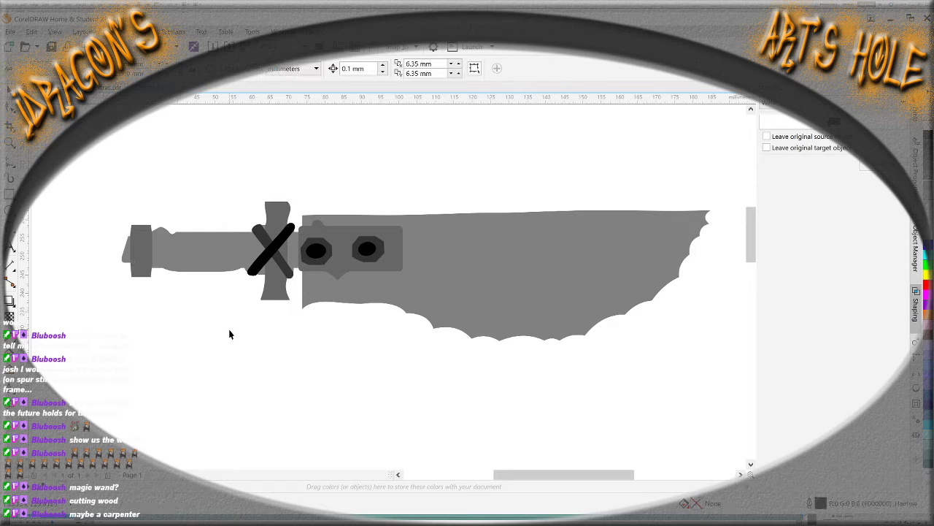
pyautogui.click(141, 261)
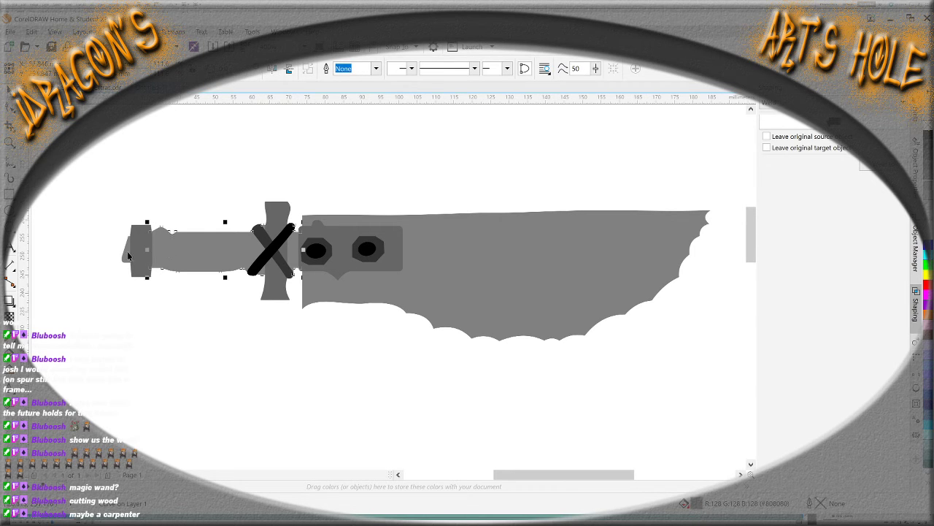
pyautogui.keyDown('shift'); pyautogui.click(146, 257); pyautogui.keyUp('shift')
pyautogui.keyDown('shift'); pyautogui.click(182, 256); pyautogui.keyUp('shift')
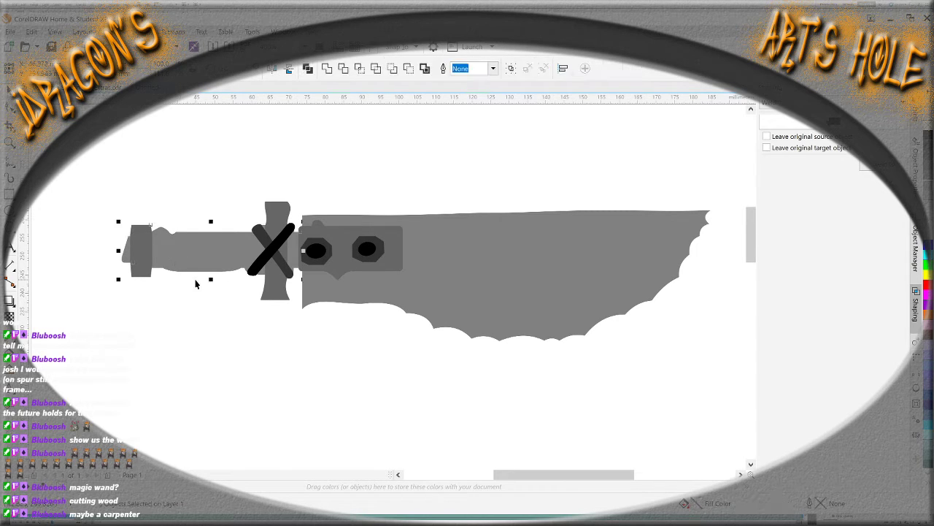
pyautogui.keyDown('shift'); pyautogui.click(267, 295); pyautogui.keyUp('shift')
pyautogui.keyDown('shift'); pyautogui.click(352, 295); pyautogui.keyUp('shift')
pyautogui.click(332, 335)
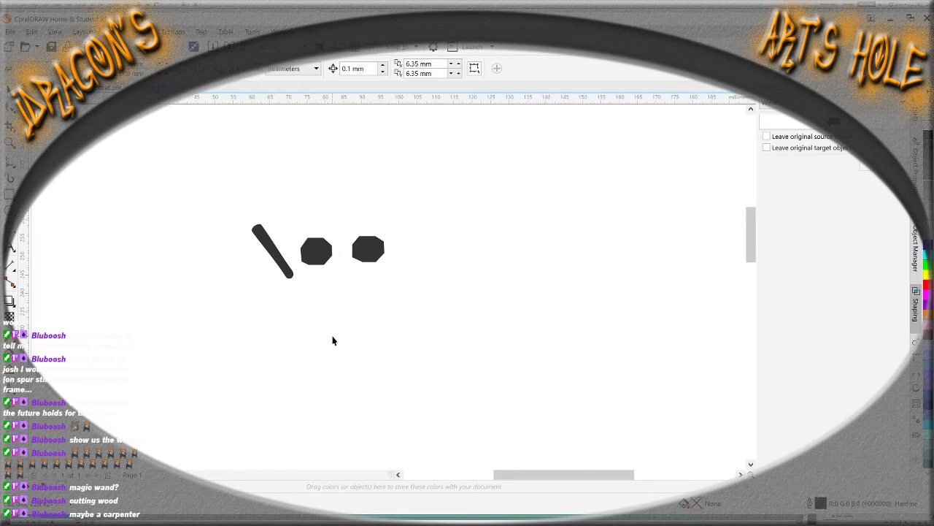
pyautogui.moveTo(374, 337); pyautogui.dragTo(173, 216)
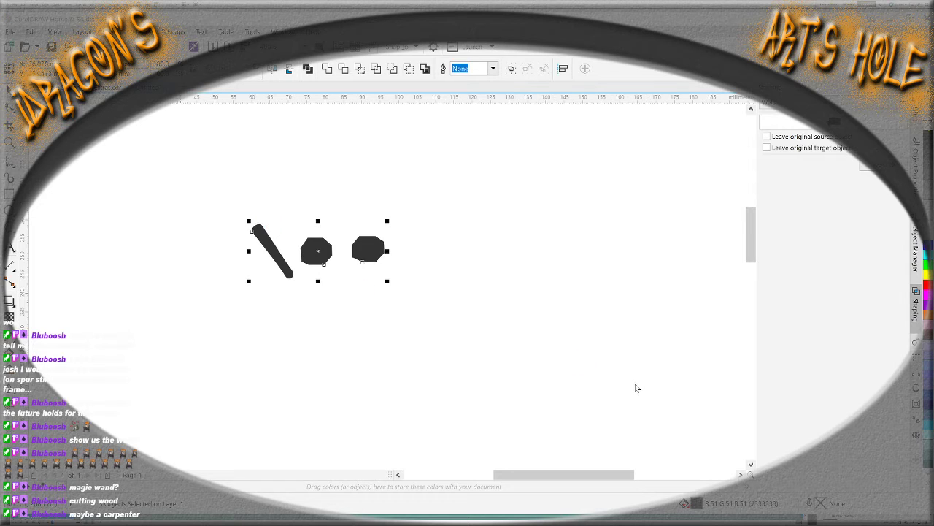
# Restore the deleted Choppa parts, remove everything except the black strap and the two black bolt centres, and select these
pyautogui.hotkey('ctrl', 'z')
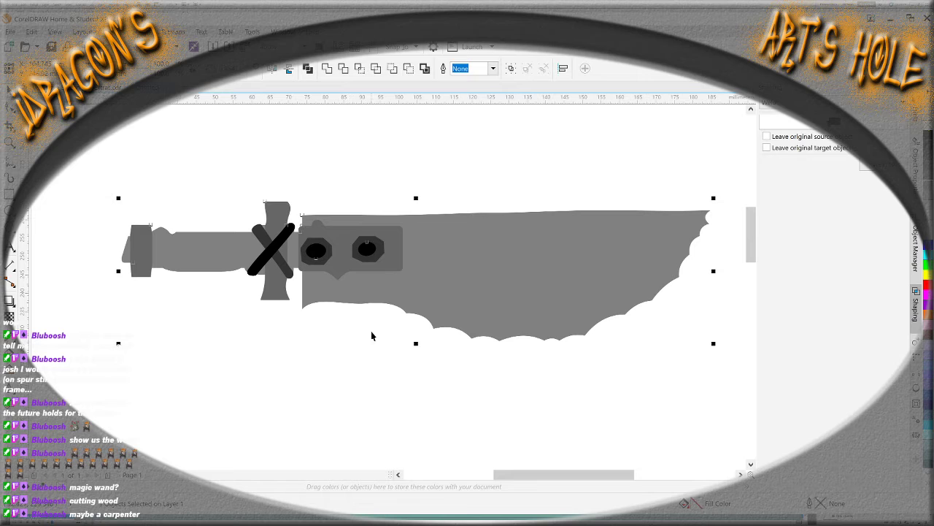
pyautogui.click(371, 331)
pyautogui.click(446, 322)
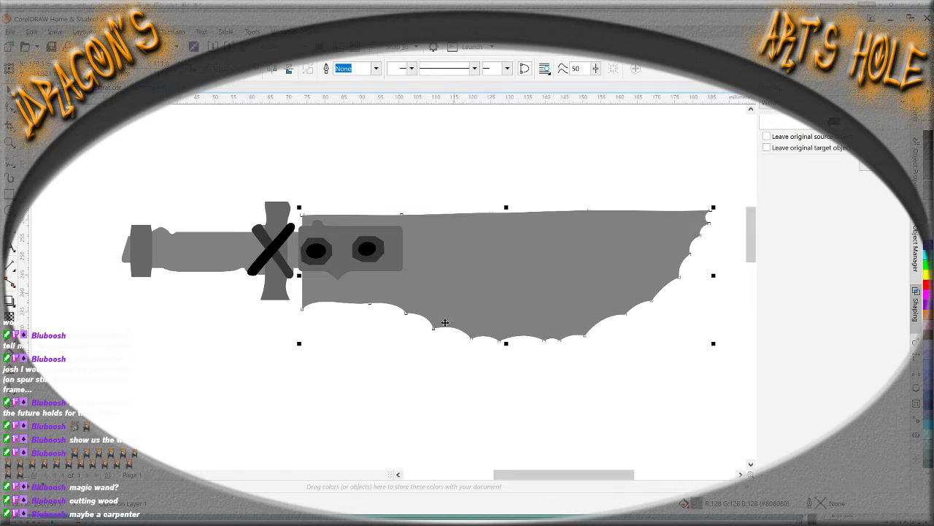
pyautogui.keyDown('shift'); pyautogui.click(391, 270); pyautogui.keyUp('shift')
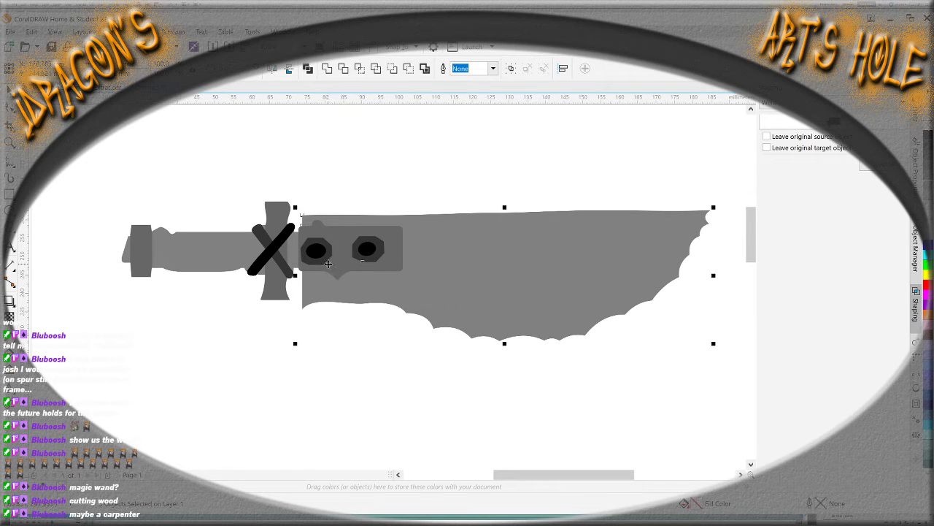
pyautogui.keyDown('shift'); pyautogui.click(282, 290); pyautogui.keyUp('shift')
pyautogui.keyDown('shift'); pyautogui.click(205, 264); pyautogui.keyUp('shift')
pyautogui.keyDown('shift'); pyautogui.click(142, 269); pyautogui.keyUp('shift')
pyautogui.keyDown('shift'); pyautogui.click(127, 263); pyautogui.keyUp('shift')
pyautogui.press('Delete')
pyautogui.moveTo(488, 344); pyautogui.dragTo(196, 210)
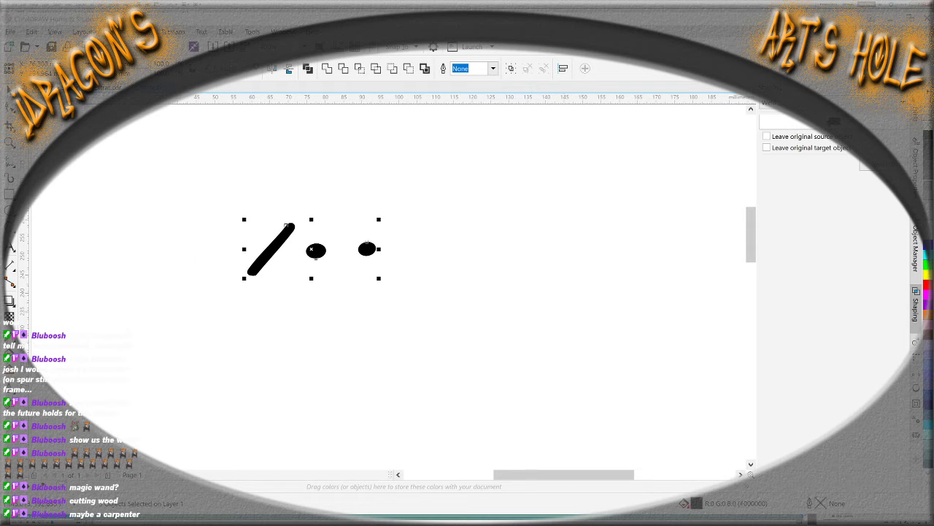
# Switch to Photoshop and place the Choppa's base, two mid-level and top layers in the overlay above the axe outline group
pyautogui.hotkey('alt', 'Tab')
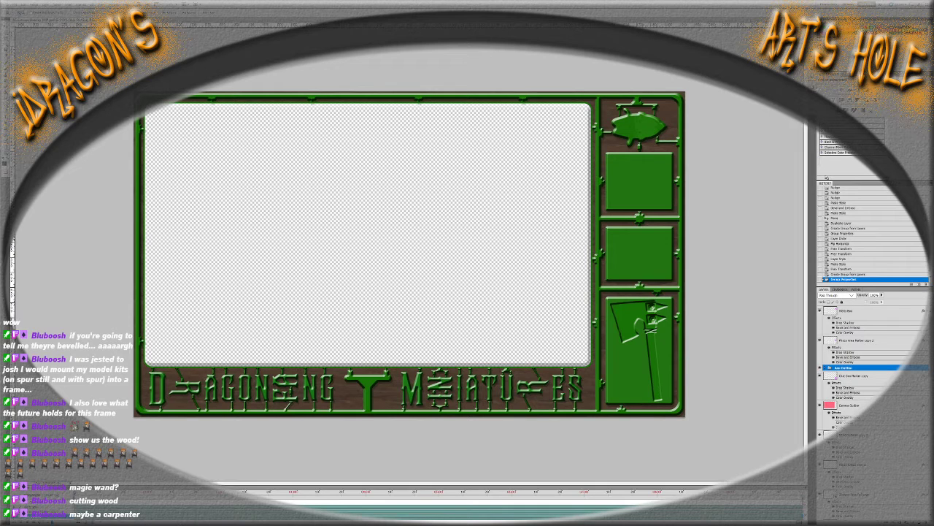
pyautogui.hotkey('ctrl', 'v')
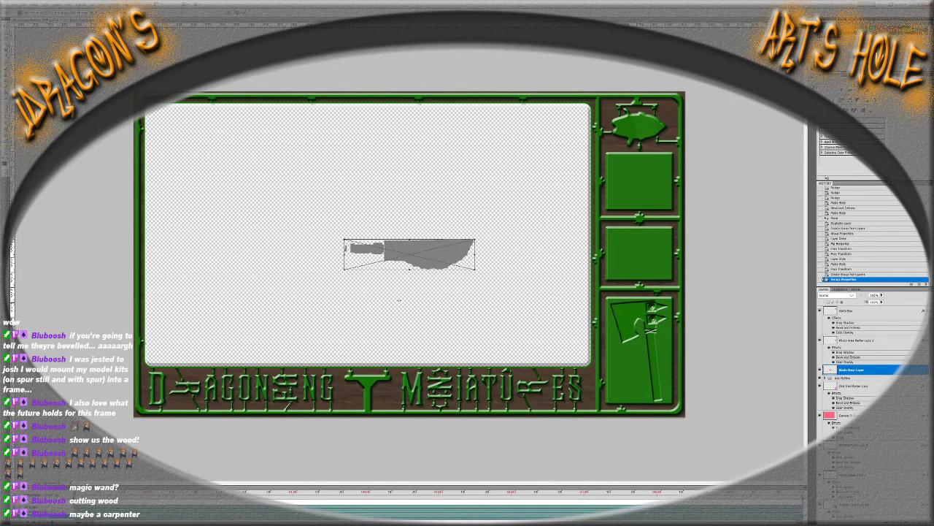
pyautogui.press('Return')
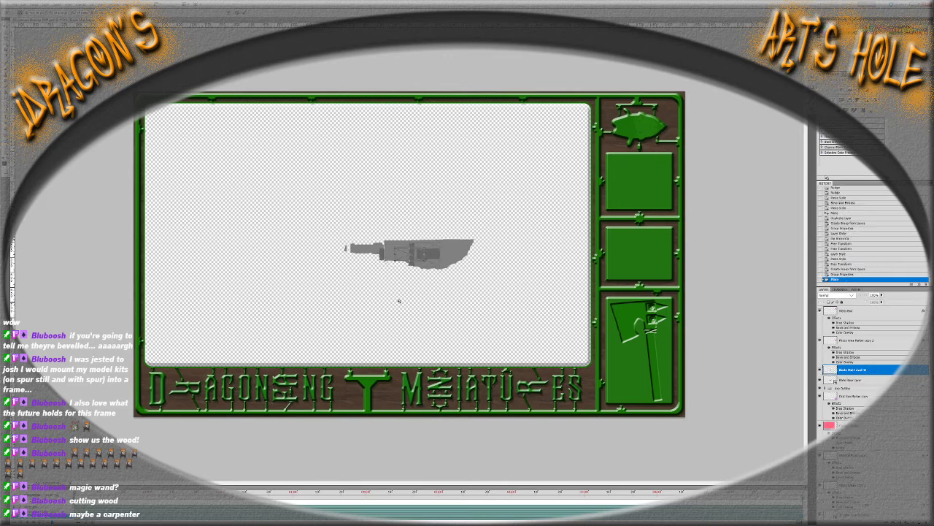
pyautogui.press('Return')
pyautogui.press('Return')
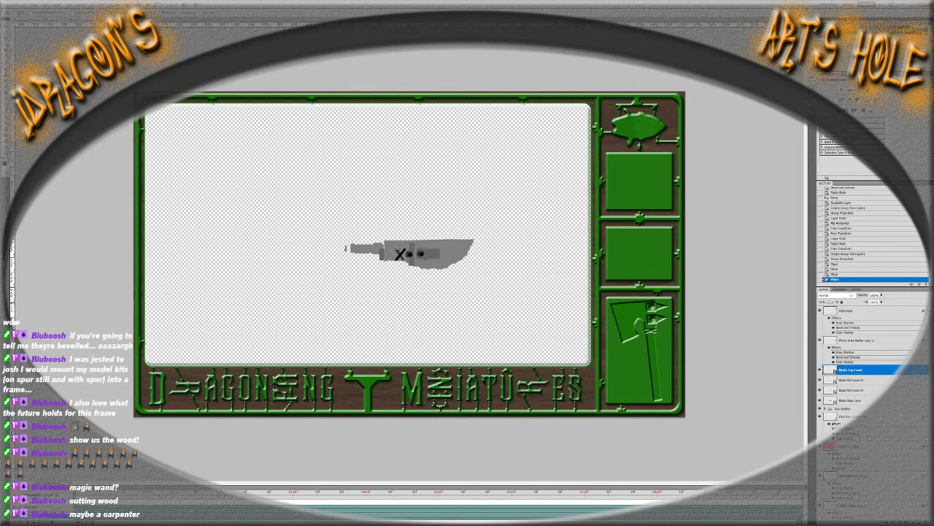
# Move the Blade Top Level layer so its black bolt centres sit centred on the two octagonal bolts
pyautogui.hotkey('ctrl', '+')
pyautogui.hotkey('ctrl', '+')
pyautogui.hotkey('ctrl', '+')
pyautogui.hotkey('ctrl', '+')
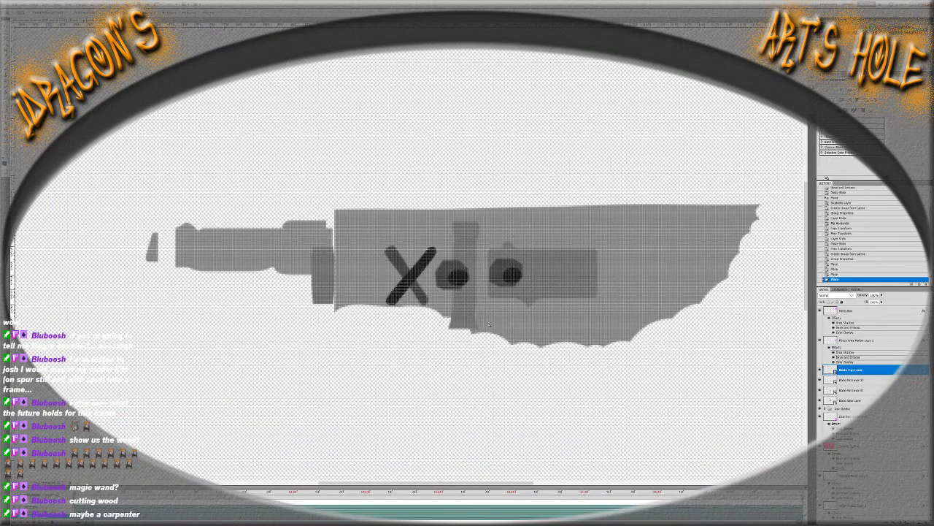
pyautogui.hotkey('ctrl', '+')
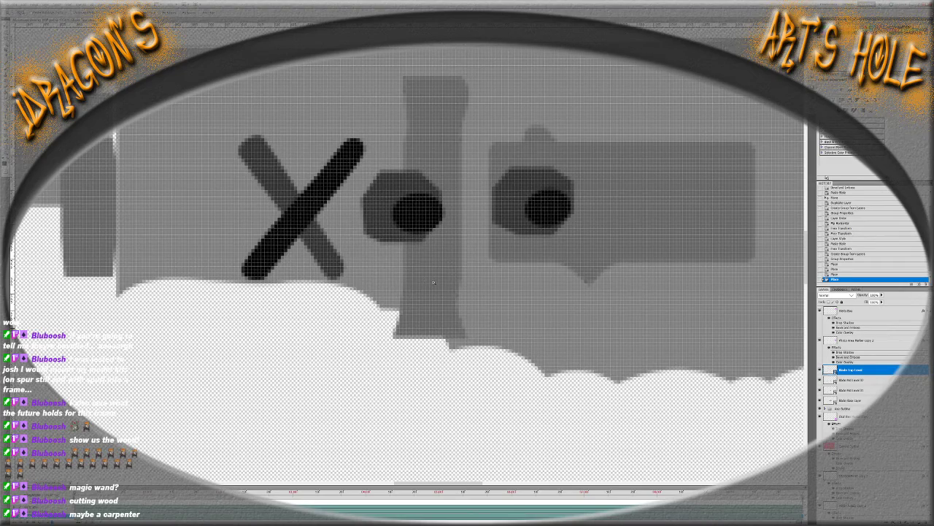
pyautogui.hotkey('ctrl', '-')
pyautogui.hotkey('ctrl', '-')
pyautogui.hotkey('ctrl', '+')
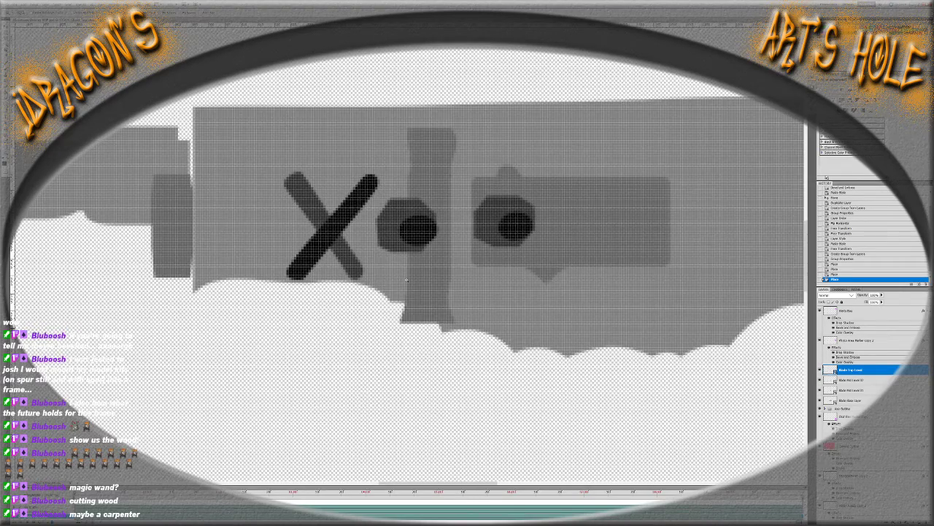
pyautogui.click(861, 381)
pyautogui.click(861, 370)
pyautogui.moveTo(389, 277)
pyautogui.mouseDown()
pyautogui.moveTo(366, 277)
pyautogui.moveTo(378, 251)
pyautogui.mouseUp()
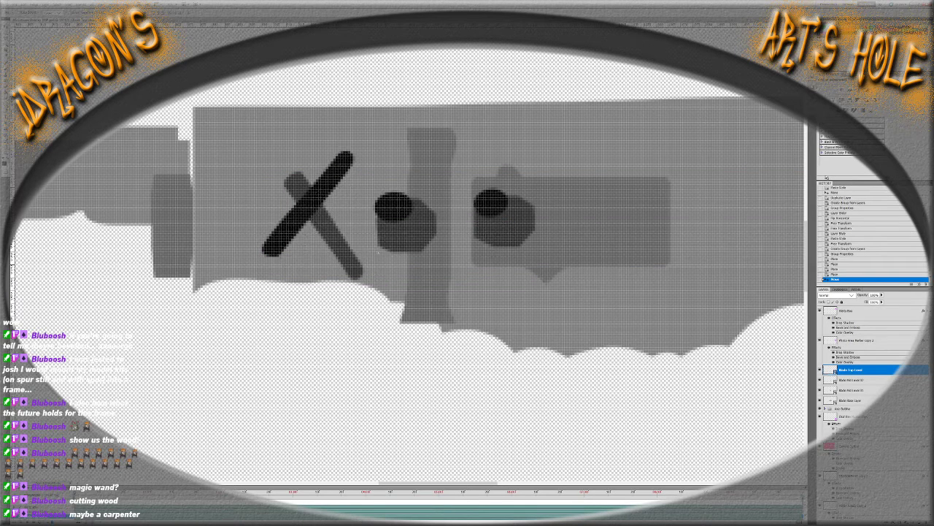
pyautogui.press('Right')
pyautogui.press('Right')
pyautogui.press('Right')
pyautogui.press('Right')
pyautogui.press('Right')
pyautogui.press('Right')
pyautogui.press('Right')
pyautogui.press('Right')
pyautogui.press('Left')
pyautogui.press('Left')
pyautogui.press('Left')
pyautogui.press('Left')
pyautogui.press('Left')
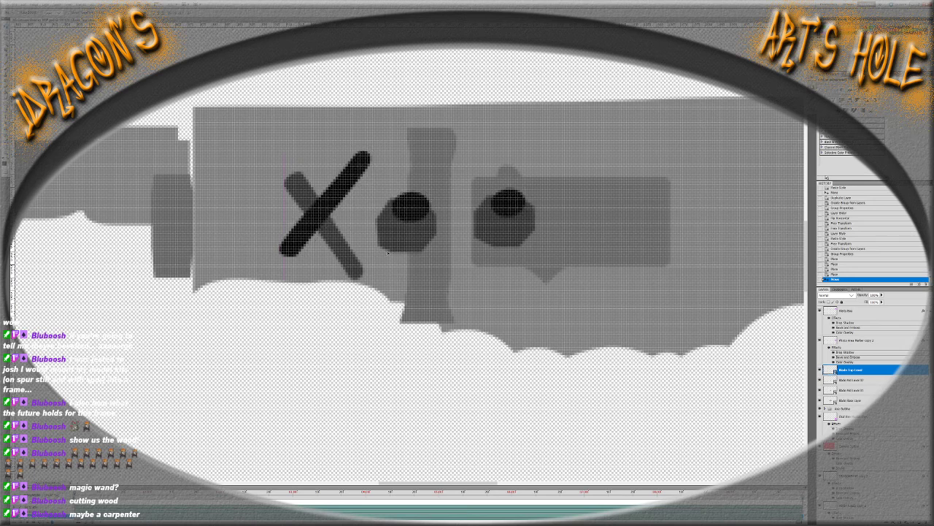
pyautogui.press('Down')
pyautogui.press('Down')
pyautogui.press('Down')
pyautogui.press('Down')
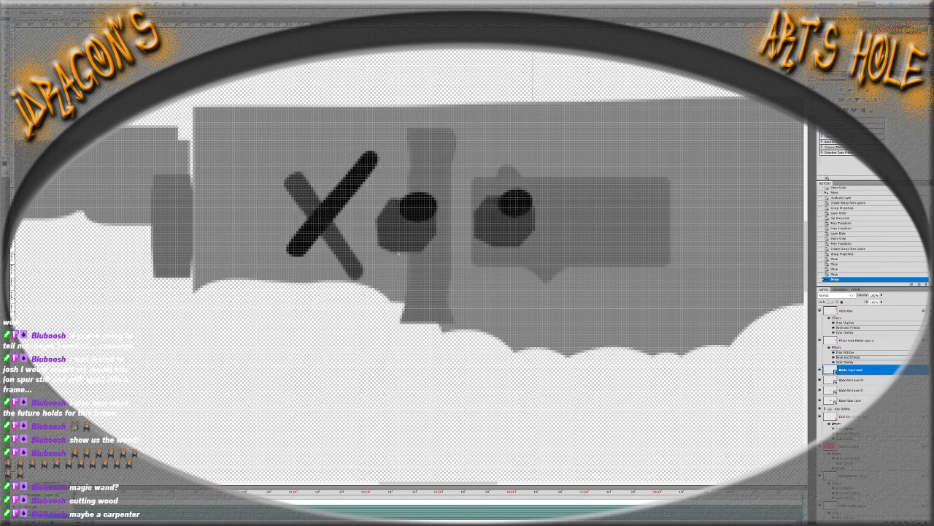
pyautogui.moveTo(384, 256)
pyautogui.mouseDown()
pyautogui.moveTo(375, 270)
pyautogui.moveTo(387, 274)
pyautogui.moveTo(382, 267)
pyautogui.mouseUp()
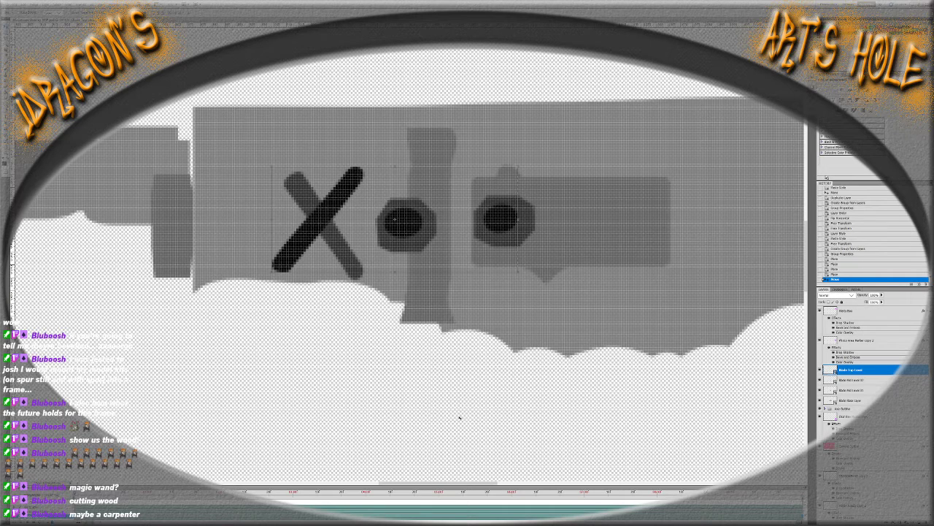
pyautogui.press('Right')
pyautogui.press('Down')
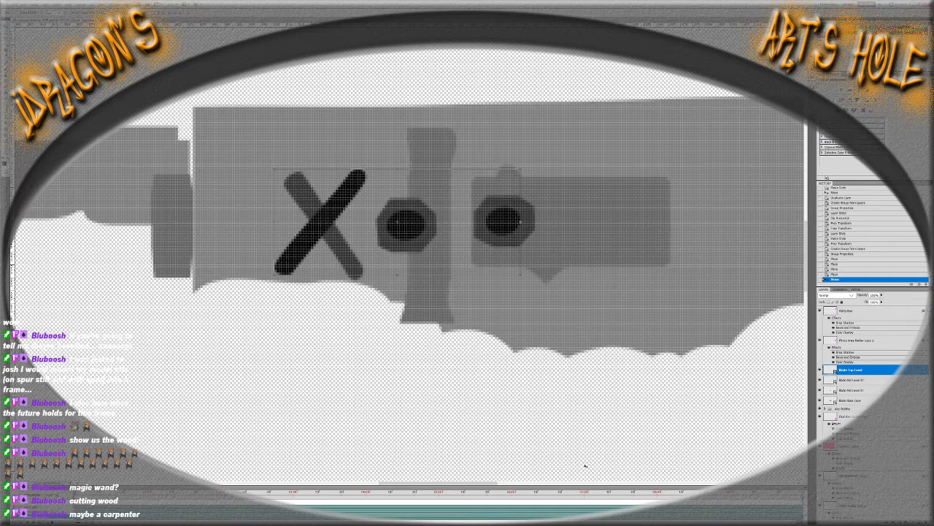
# Move the Blade Top Level and Blade Mid Level 02 layers together so both bolts sit on the rectangular bolt plate
pyautogui.click(854, 379)
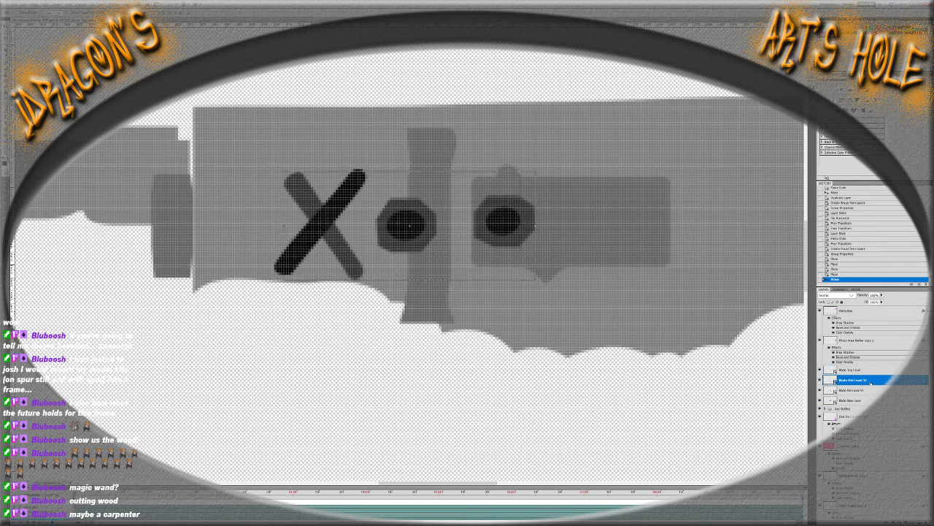
pyautogui.keyDown('shift'); pyautogui.click(839, 370); pyautogui.keyUp('shift')
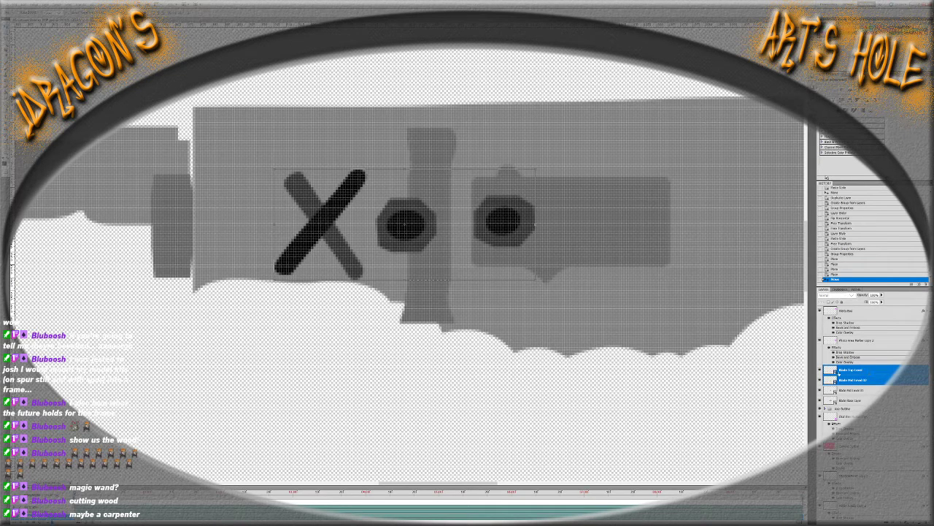
pyautogui.moveTo(477, 280); pyautogui.dragTo(584, 274)
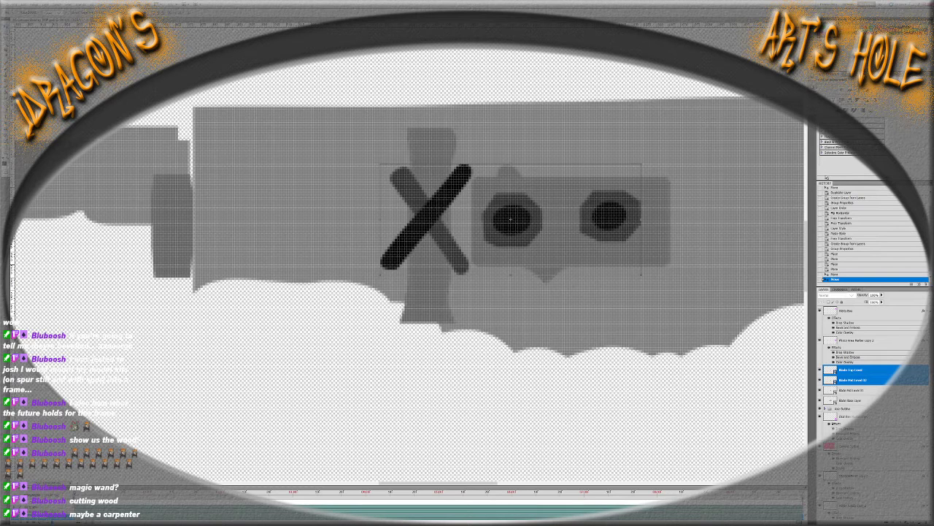
pyautogui.press('Left')
pyautogui.press('Left')
pyautogui.press('Left')
pyautogui.press('Left')
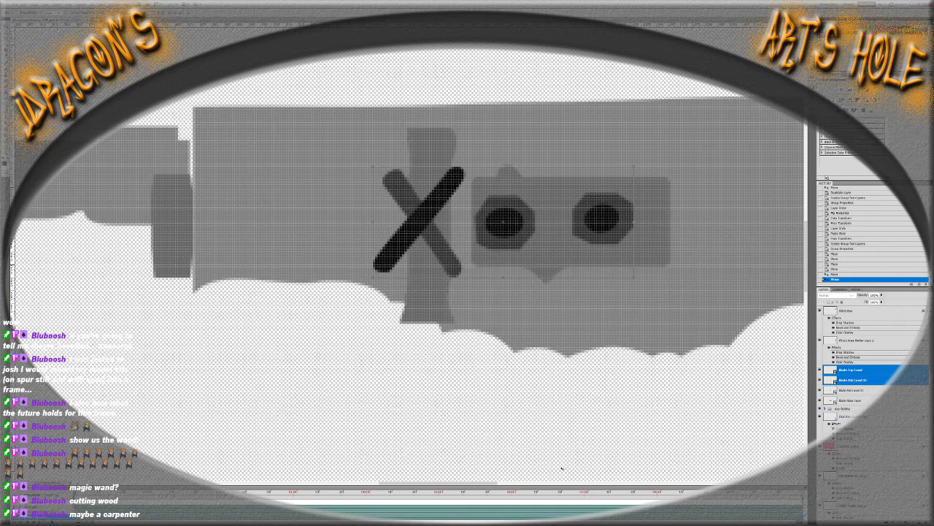
pyautogui.press('Down')
pyautogui.press('Down')
pyautogui.press('Down')
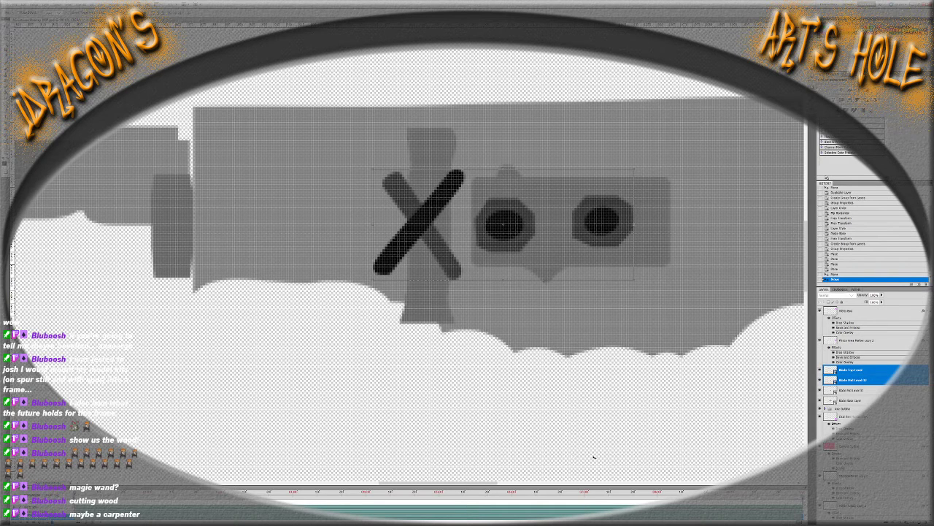
# Move the top and both mid-level blade layers together to fit the pommel collar, crossguard and bolt plate over the base blade
pyautogui.keyDown('shift'); pyautogui.click(859, 390); pyautogui.keyUp('shift')
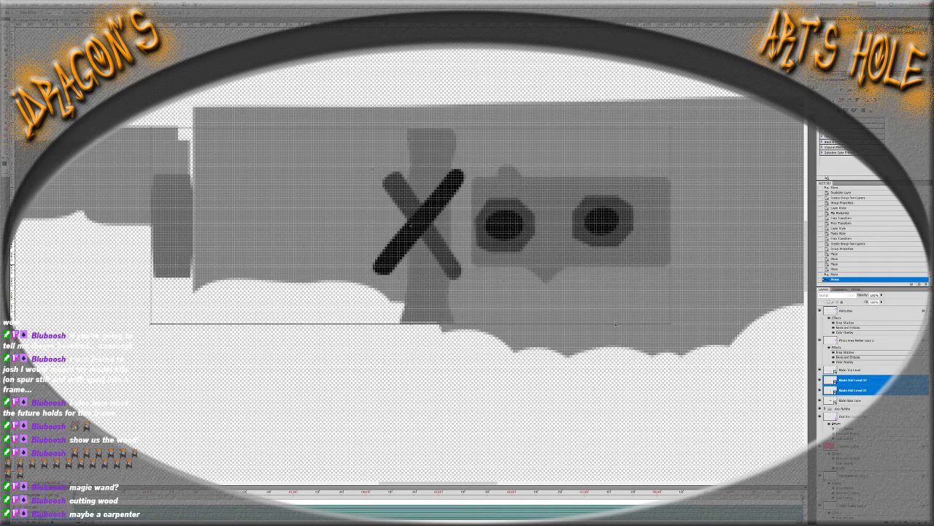
pyautogui.moveTo(412, 225)
pyautogui.mouseDown()
pyautogui.moveTo(235, 225)
pyautogui.moveTo(410, 227)
pyautogui.mouseUp()
pyautogui.keyDown('shift'); pyautogui.click(868, 371); pyautogui.keyUp('shift')
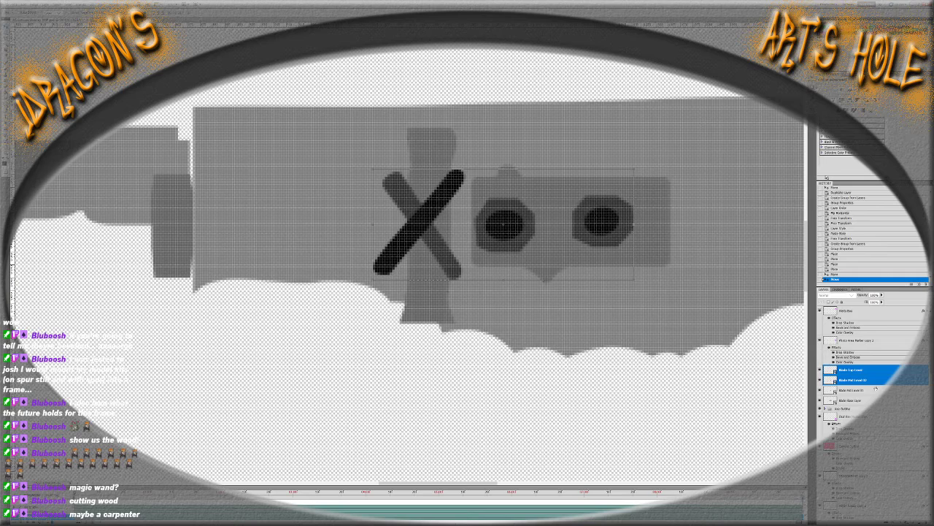
pyautogui.keyDown('shift'); pyautogui.click(875, 389); pyautogui.keyUp('shift')
pyautogui.moveTo(592, 257); pyautogui.dragTo(320, 224)
pyautogui.moveTo(403, 481); pyautogui.dragTo(358, 483)
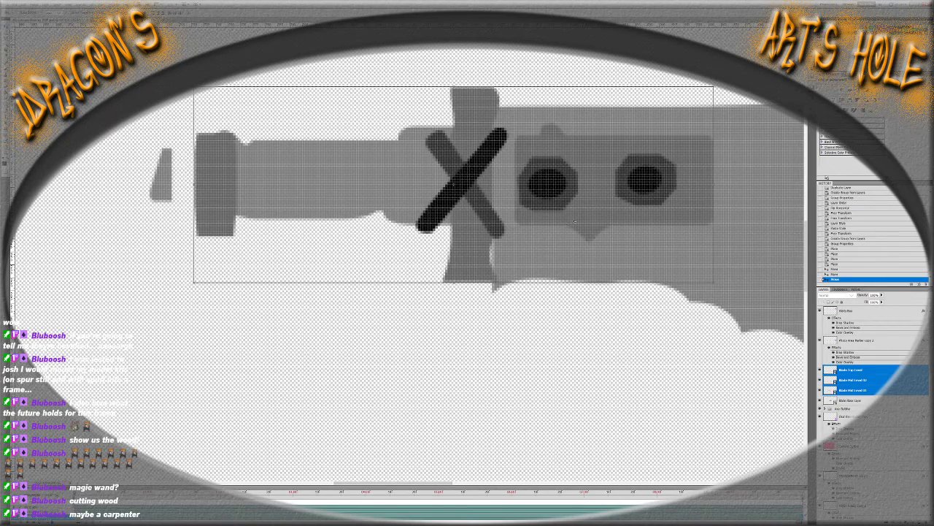
pyautogui.moveTo(572, 221); pyautogui.dragTo(544, 214)
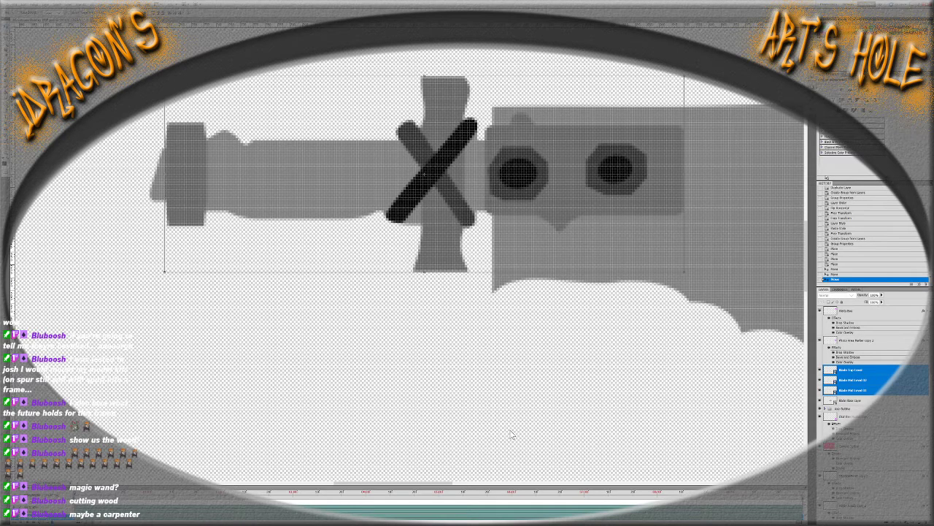
pyautogui.press('Down')
pyautogui.press('Down')
pyautogui.press('Down')
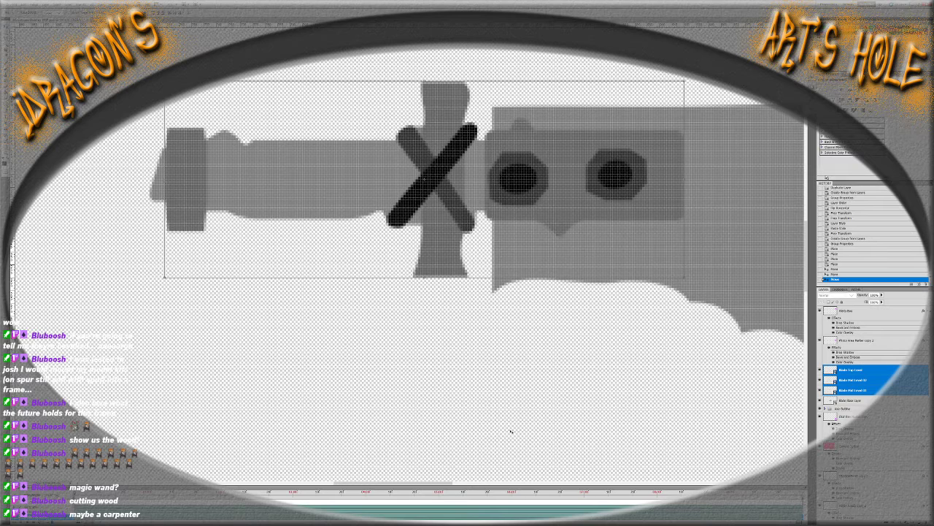
pyautogui.press('Left')
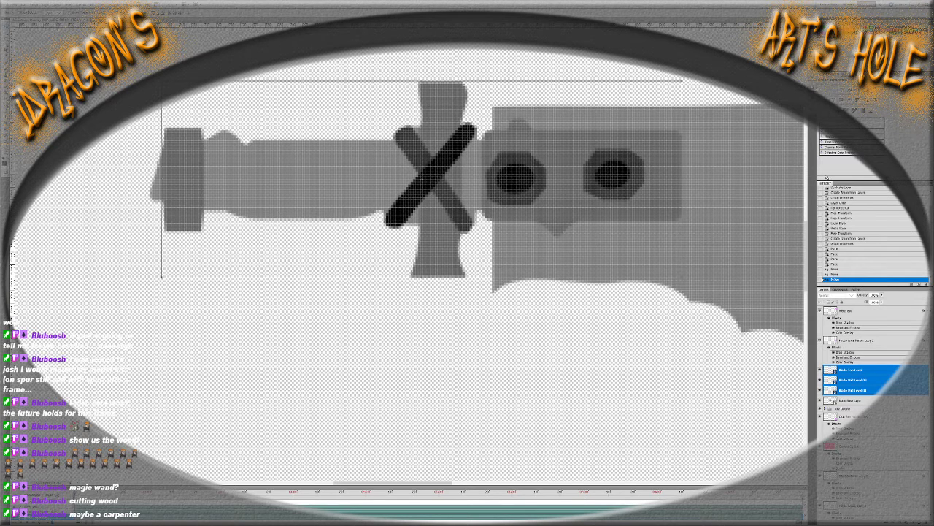
# Duplicate the four blade layers and group the originals as "Blade WIP"
pyautogui.scroll(-5, 441, 339)
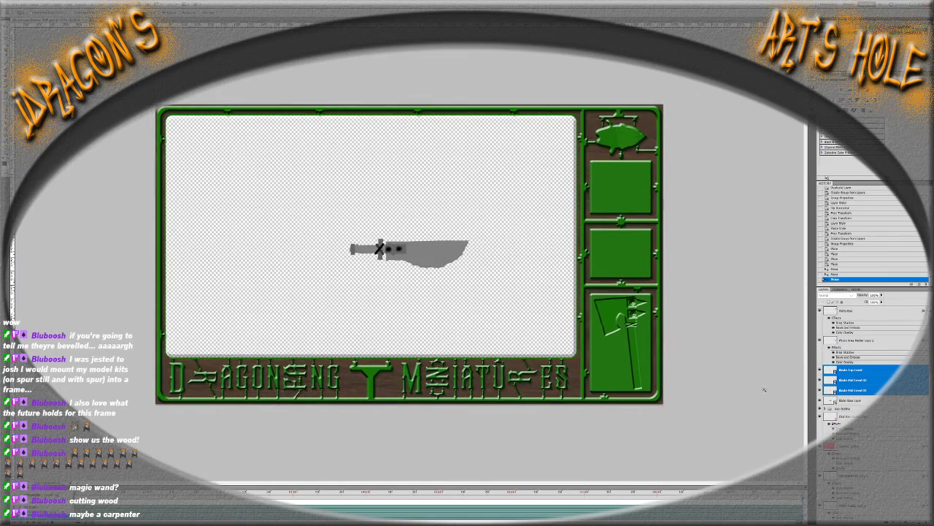
pyautogui.click(872, 399)
pyautogui.keyDown('shift'); pyautogui.click(868, 370); pyautogui.keyUp('shift')
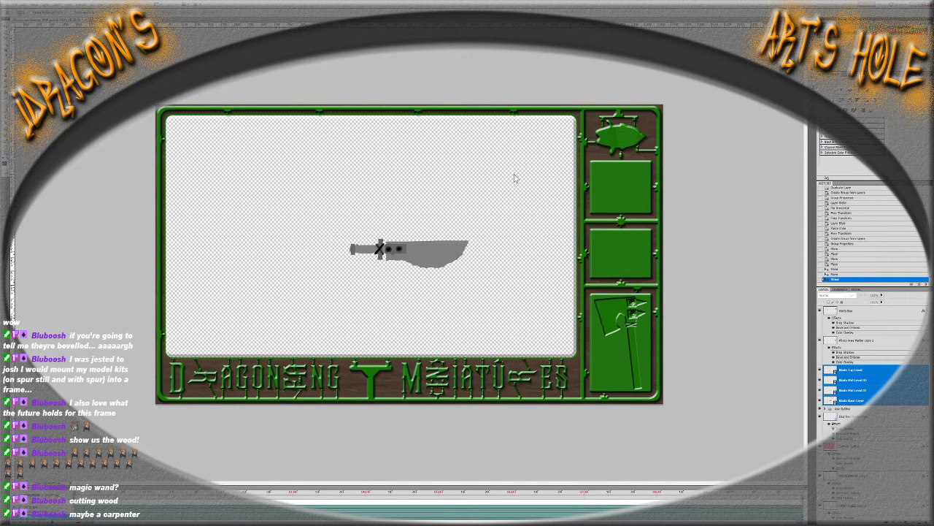
pyautogui.hotkey('ctrl', 'j')
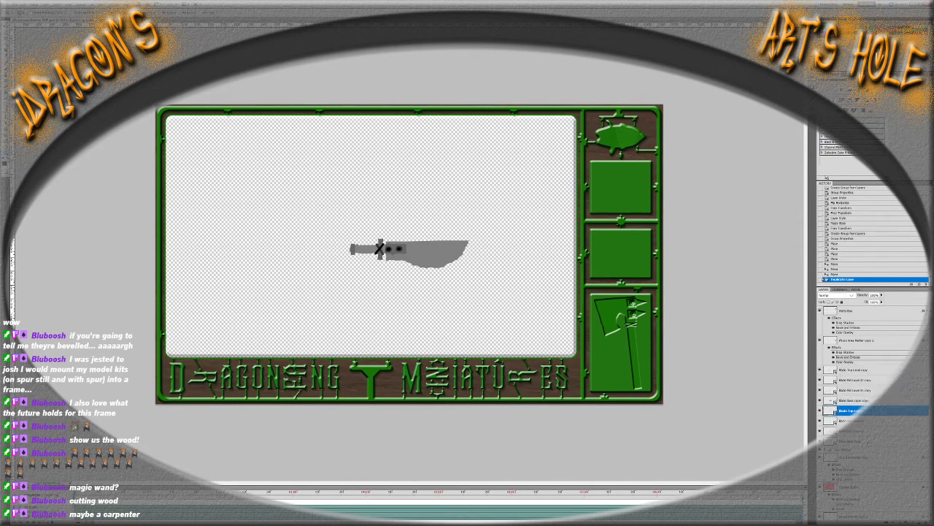
pyautogui.hotkey('ctrl', 'g')
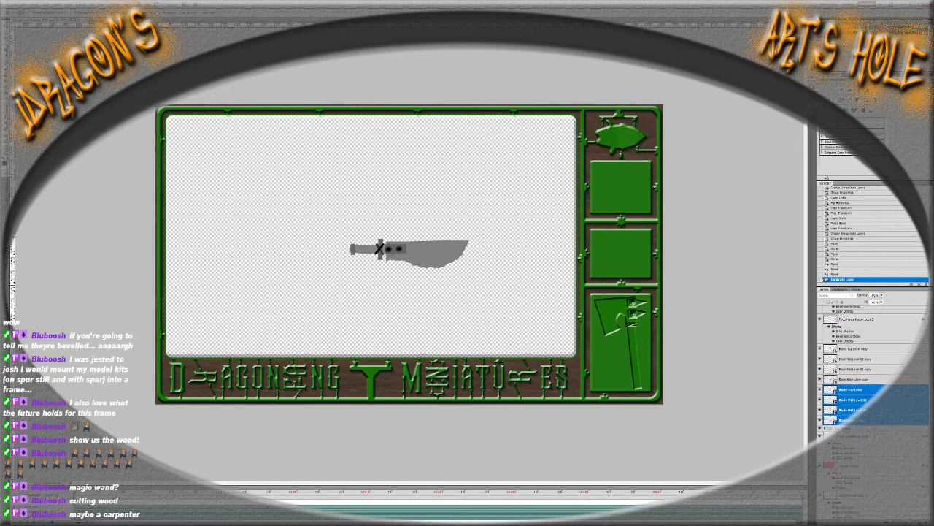
pyautogui.doubleClick(841, 387)
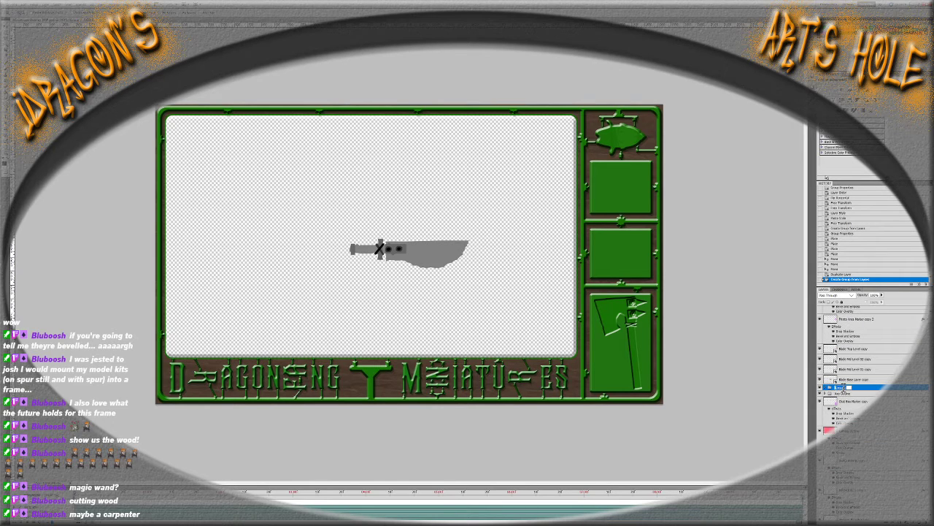
pyautogui.write('Blade WIP')
pyautogui.press('Return')
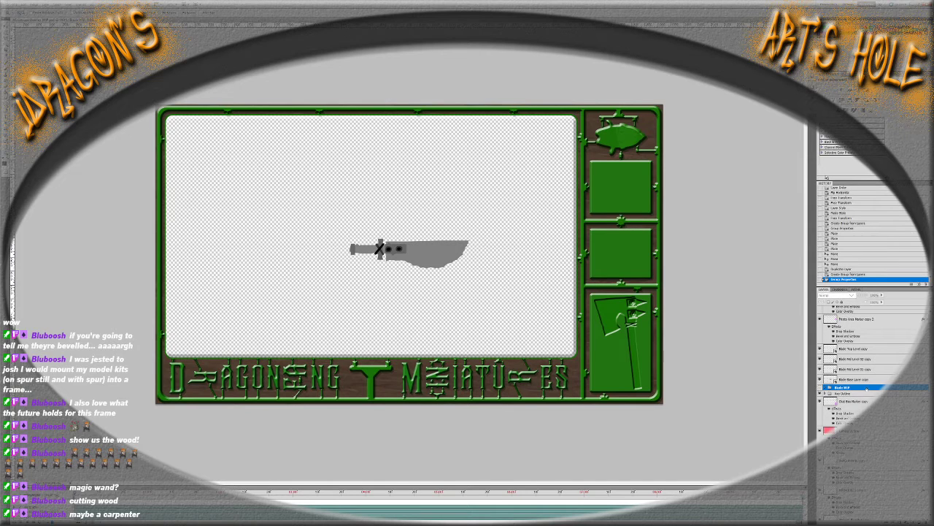
# Move the Blade WIP group down the layer stack to just above the Axe WIP group, and collapse the Axe WIP group
pyautogui.scroll(-4, 874, 394)
pyautogui.scroll(-3, 835, 419)
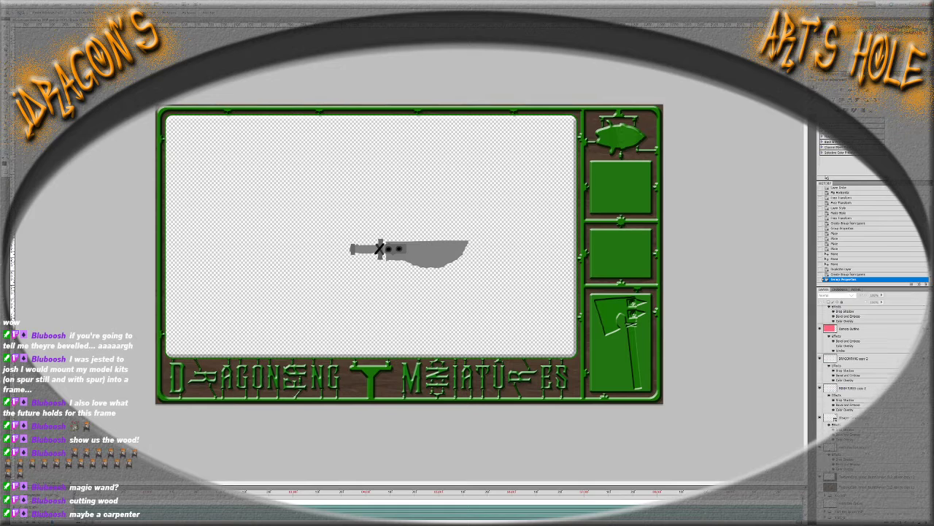
pyautogui.hotkey('ctrl', '[')
pyautogui.scroll(-7, 834, 416)
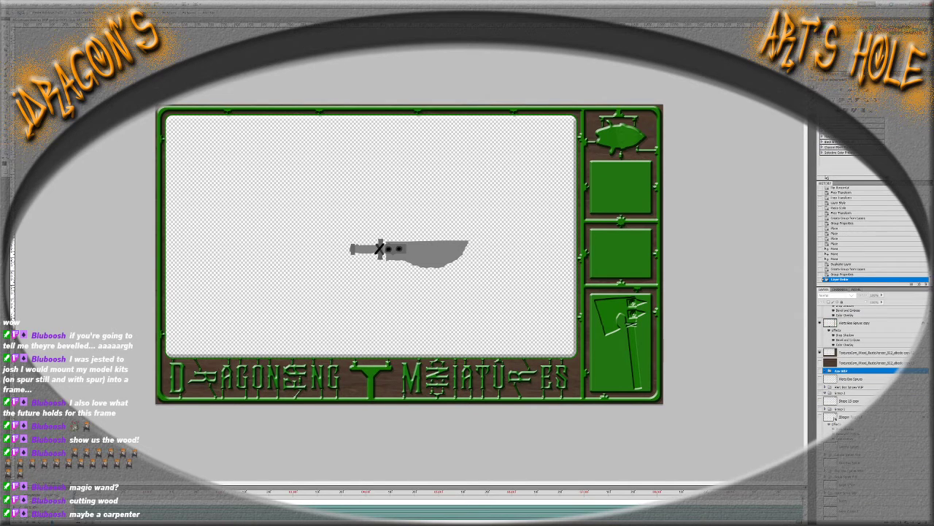
pyautogui.click(824, 371)
pyautogui.scroll(-2, 832, 365)
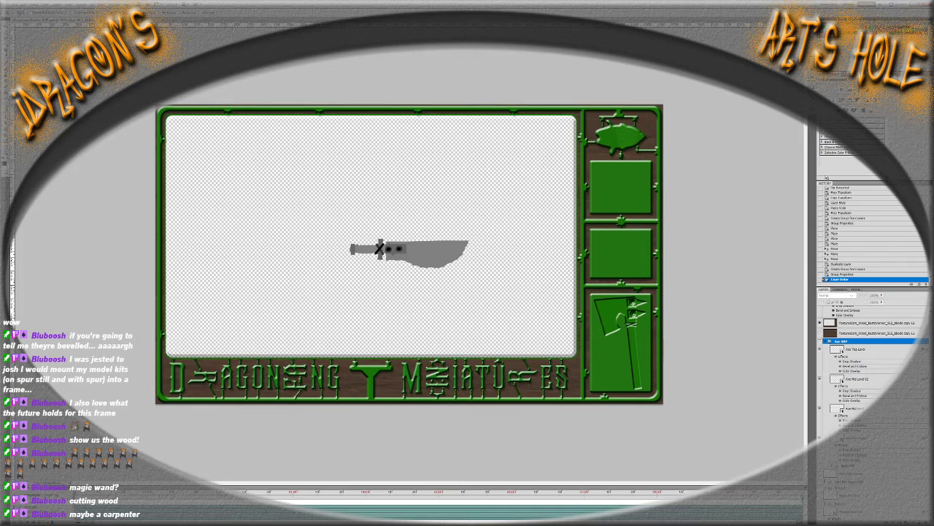
pyautogui.click(846, 466)
pyautogui.moveTo(846, 465); pyautogui.dragTo(847, 340)
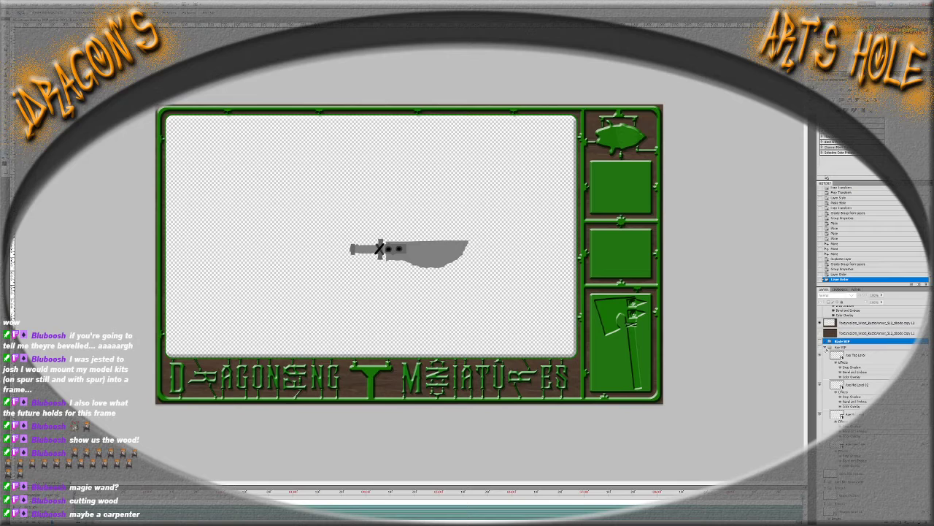
pyautogui.click(825, 348)
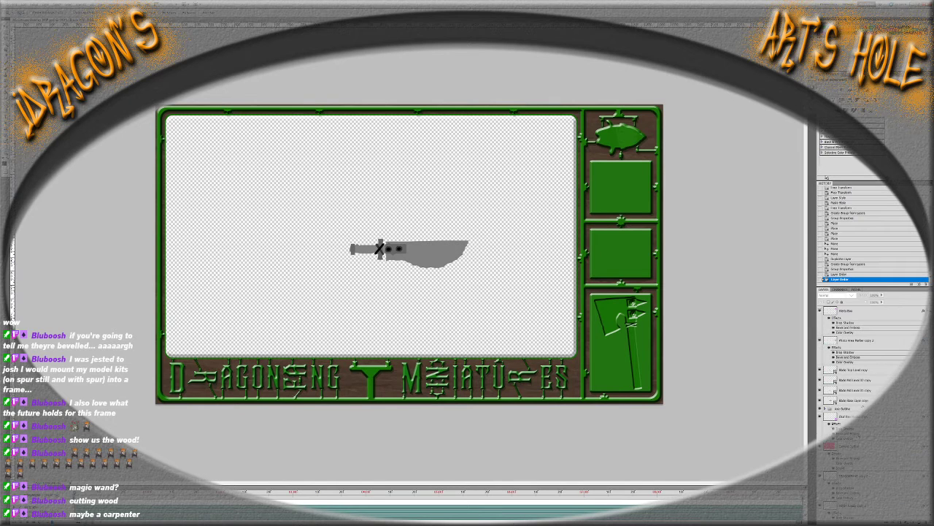
# Paste the green bevelled layer style onto the four copied blade layers and group them as "Blade Outline"
pyautogui.click(854, 400)
pyautogui.keyDown('shift'); pyautogui.click(858, 369); pyautogui.keyUp('shift')
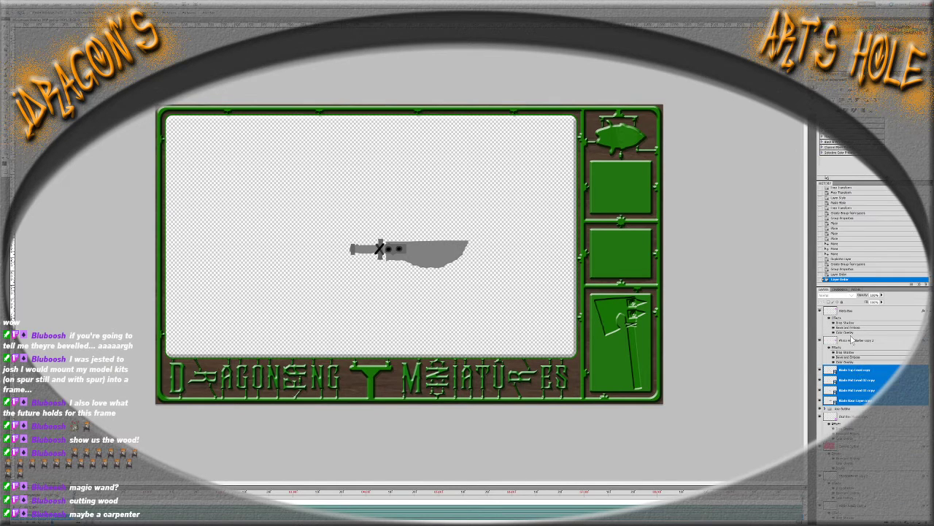
pyautogui.hotkey('ctrl', 'alt', 'v')
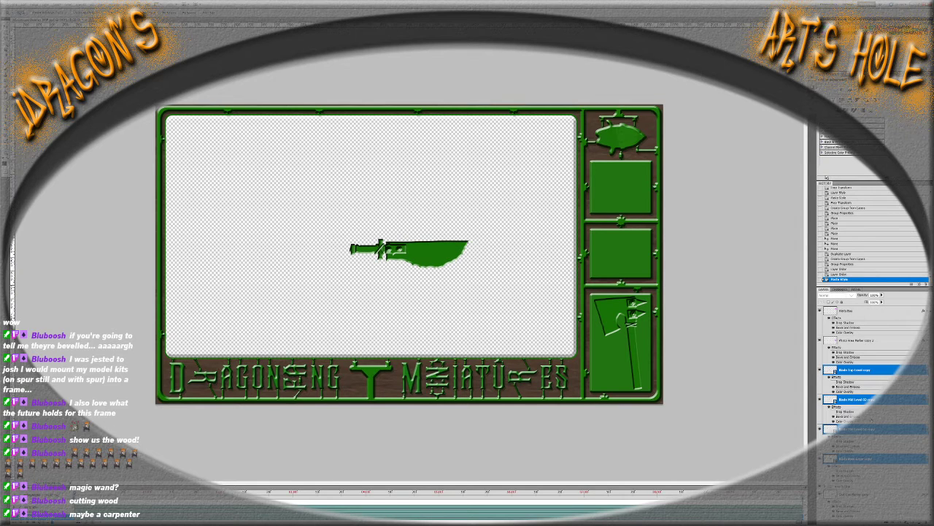
pyautogui.hotkey('ctrl', 'g')
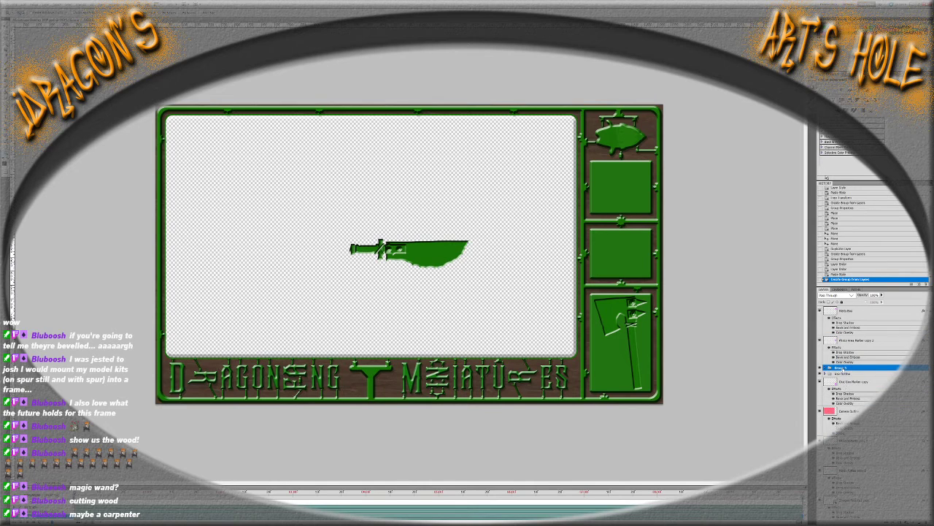
pyautogui.doubleClick(836, 368)
pyautogui.write('Blade Outline')
pyautogui.press('Return')
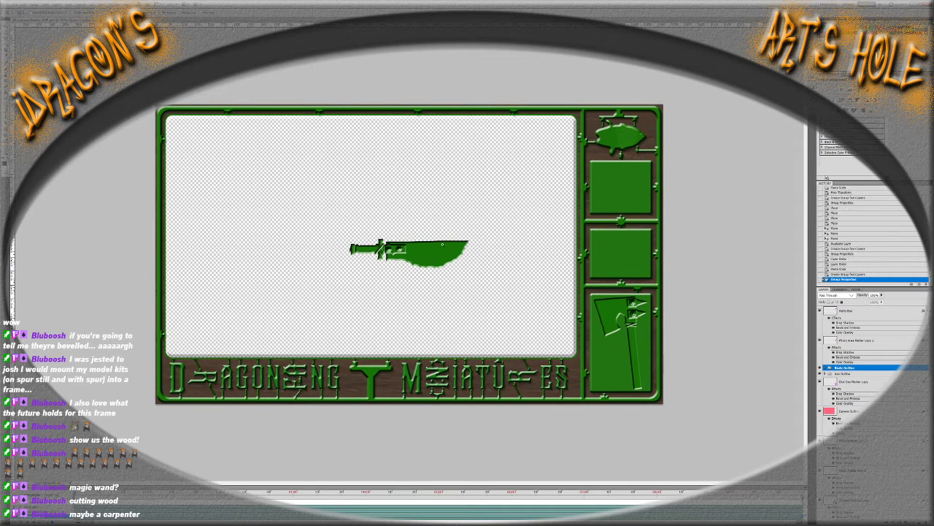
# Move the Blade Outline group over the upper square sidebar panel and to the top of the layer stack
pyautogui.hotkey('ctrl', 't')
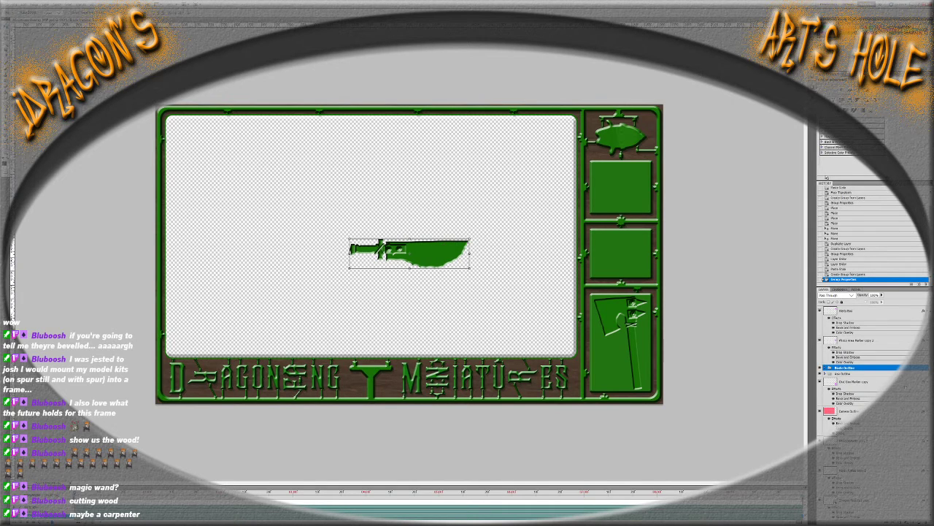
pyautogui.click(868, 313)
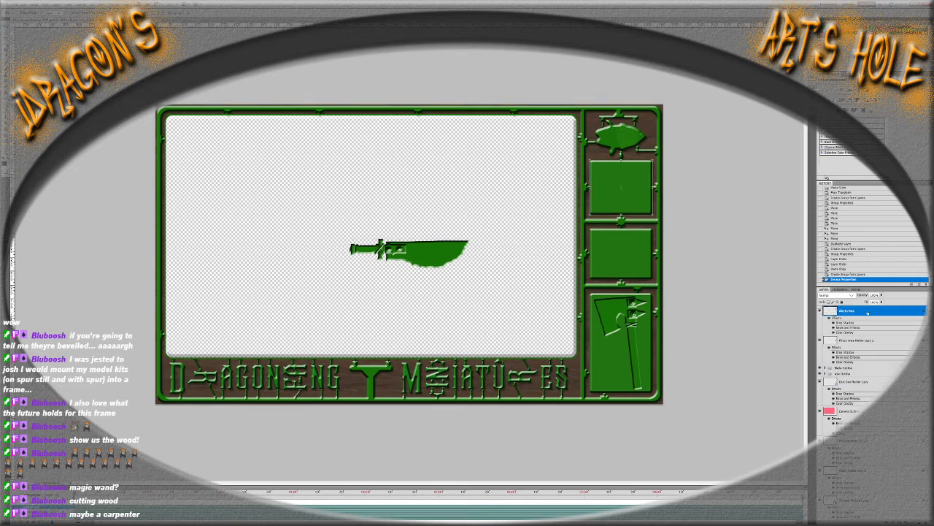
pyautogui.click(865, 368)
pyautogui.moveTo(482, 254); pyautogui.dragTo(679, 182)
pyautogui.moveTo(866, 369); pyautogui.dragTo(866, 308)
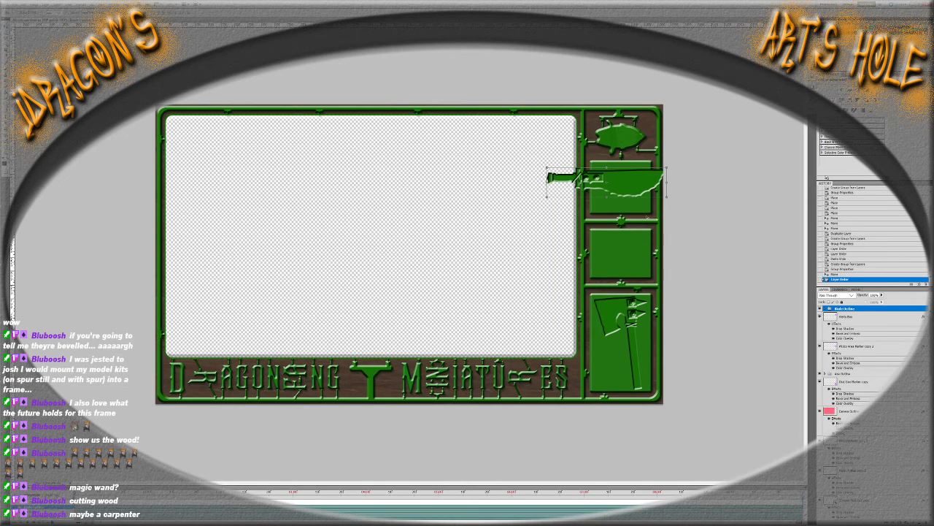
# Rotate and shrink the Blade Outline group so it fits diagonally inside the upper square sidebar panel, handle at the lower left
pyautogui.scroll(5, 633, 177)
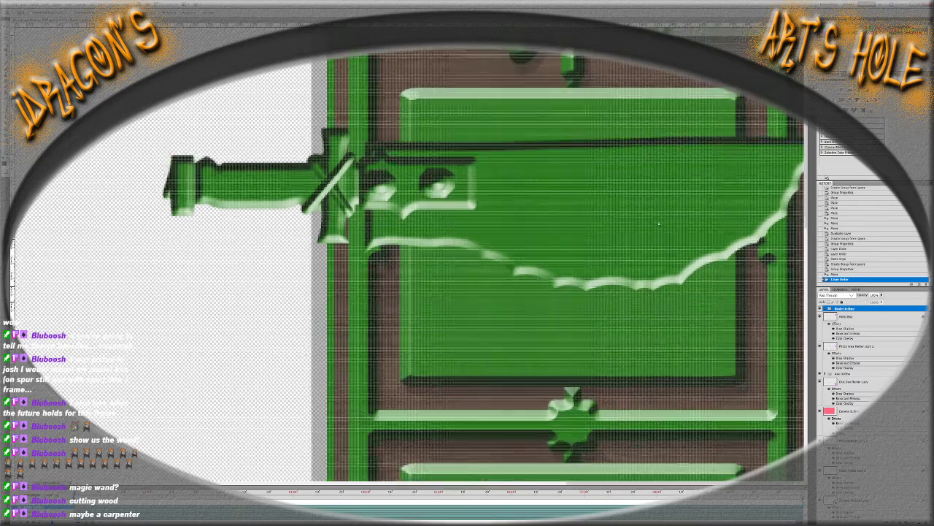
pyautogui.scroll(-3, 659, 224)
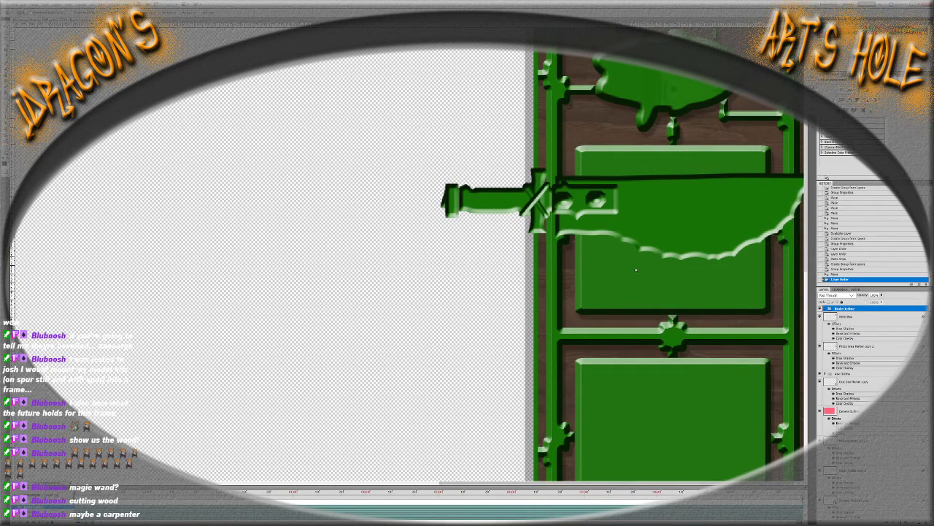
pyautogui.hotkey('ctrl', 't')
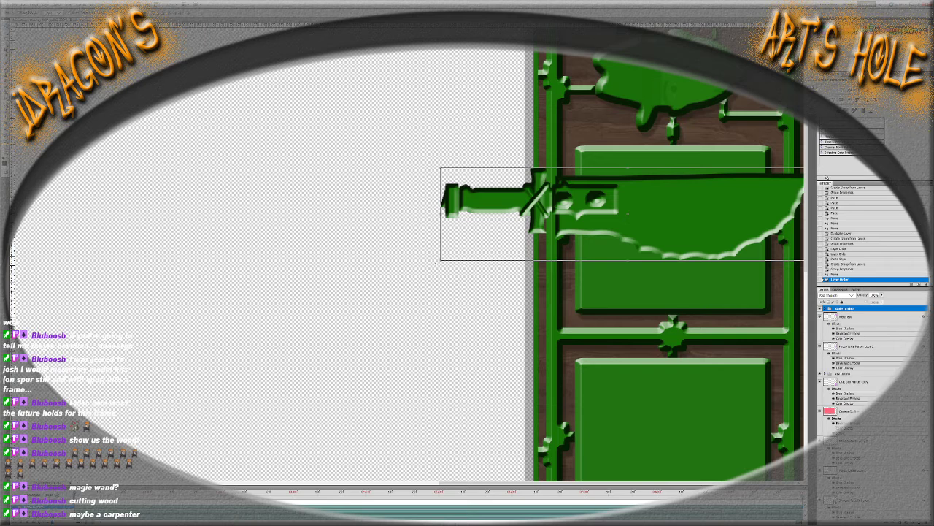
pyautogui.moveTo(436, 263); pyautogui.dragTo(511, 362)
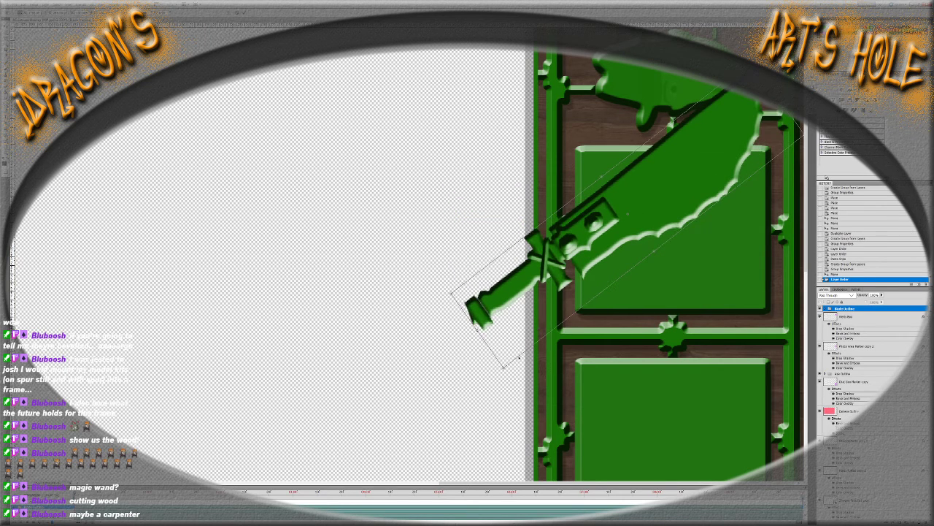
pyautogui.moveTo(577, 226); pyautogui.dragTo(690, 181)
pyautogui.moveTo(613, 325); pyautogui.dragTo(605, 319)
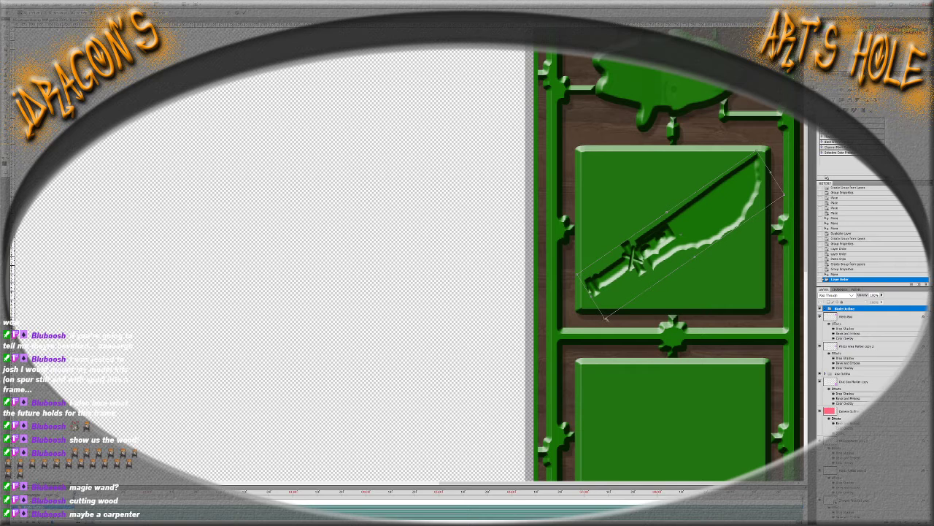
pyautogui.press('Return')
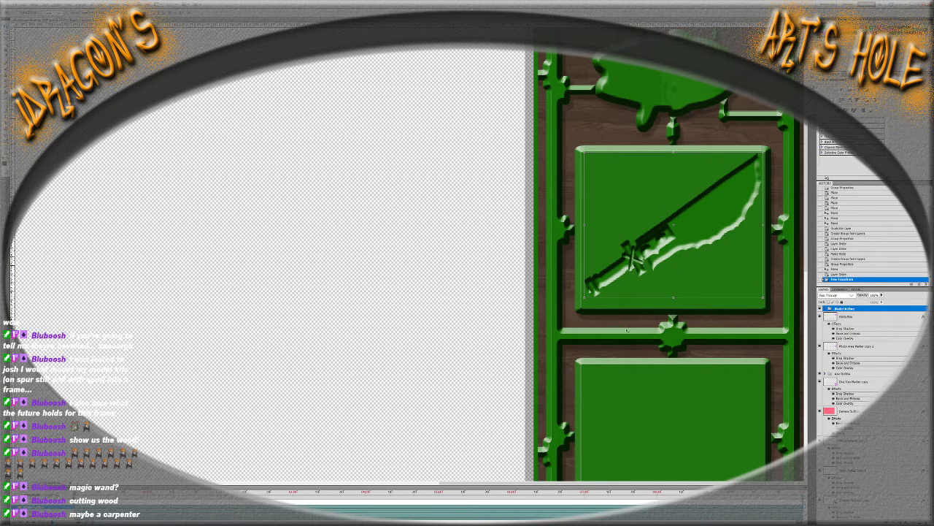
# Nudge the blade slightly downward to centre it vertically within the upper square panel
pyautogui.press('Down')
pyautogui.press('Down')
pyautogui.press('Down')
pyautogui.press('Down')
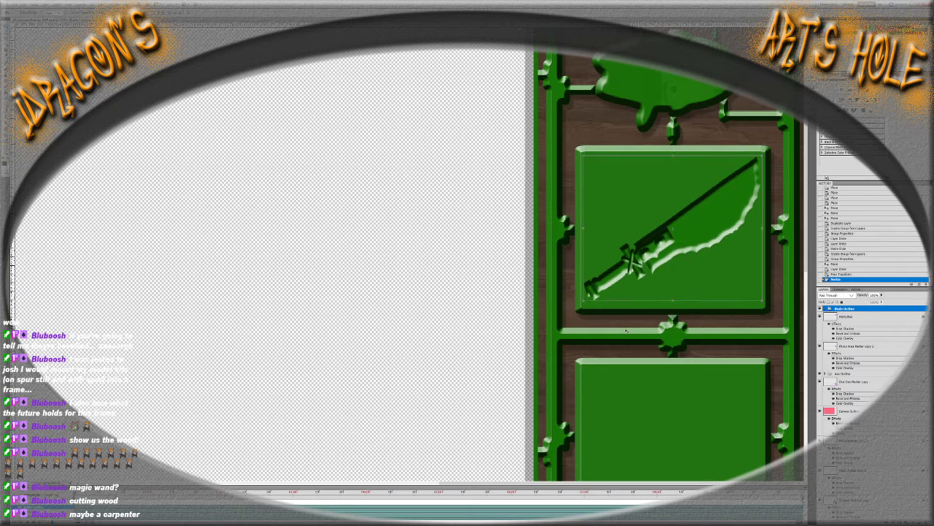
pyautogui.press('Down')
pyautogui.press('Up')
pyautogui.press('Up')
pyautogui.press('Up')
pyautogui.press('Up')
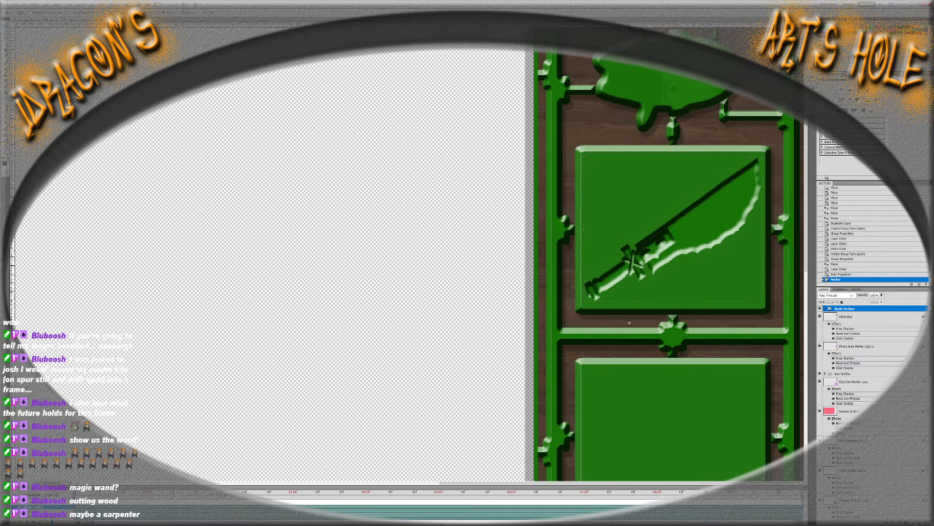
pyautogui.hotkey('ctrl', '0')
pyautogui.hotkey('ctrl', '-')
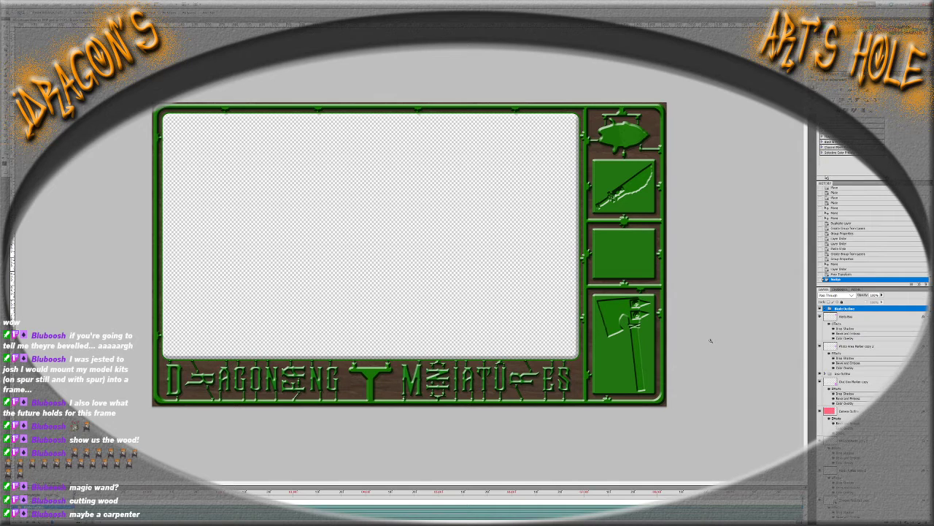
# Try a Levels adjustment layer above the dark wood background layer, and delete it
pyautogui.scroll(-5, 872, 365)
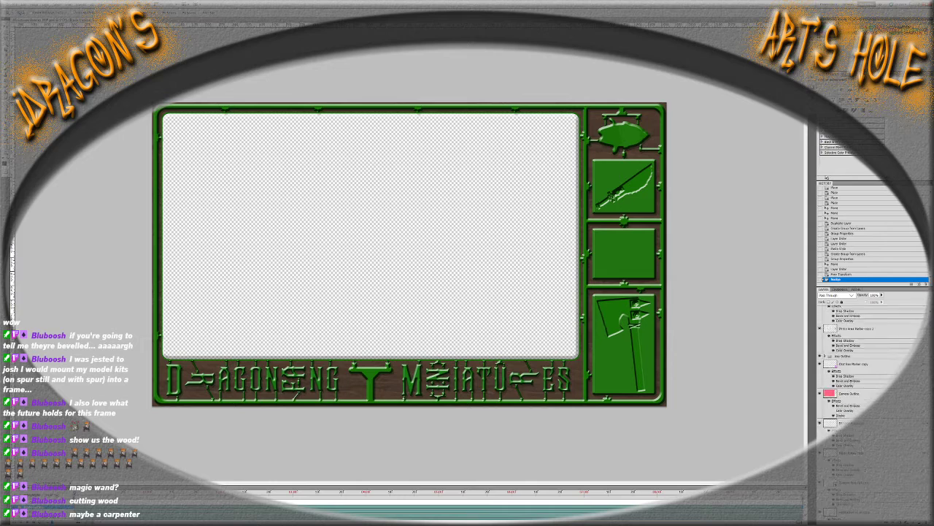
pyautogui.click(876, 423)
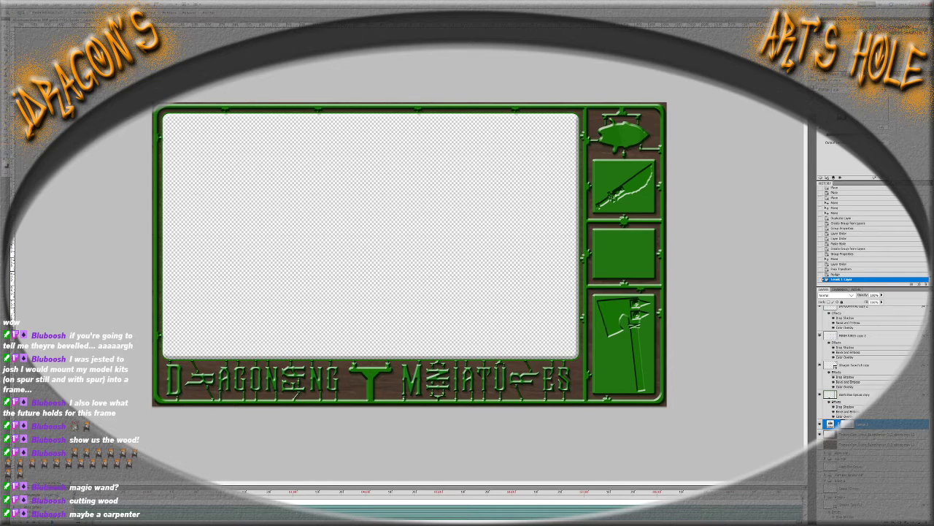
pyautogui.moveTo(827, 137)
pyautogui.mouseDown()
pyautogui.moveTo(879, 136)
pyautogui.moveTo(830, 143)
pyautogui.moveTo(844, 147)
pyautogui.moveTo(833, 152)
pyautogui.mouseUp()
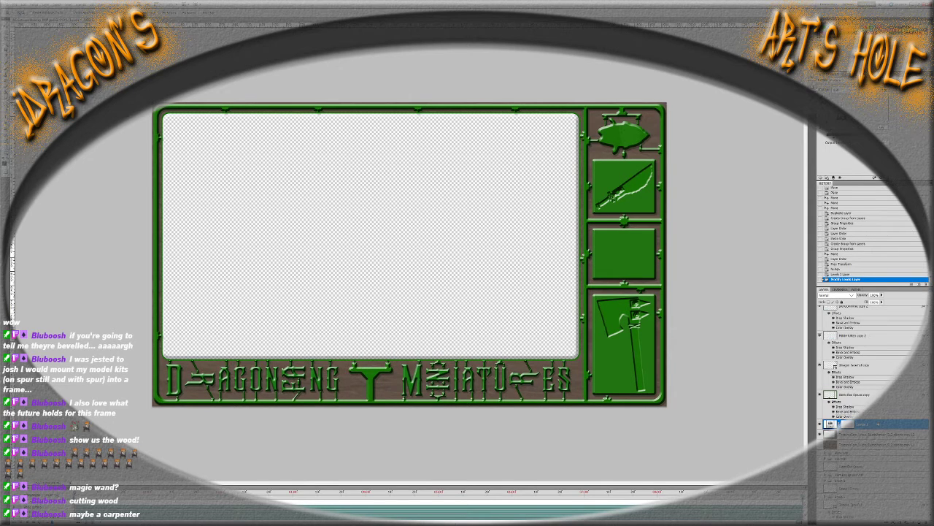
pyautogui.press('Delete')
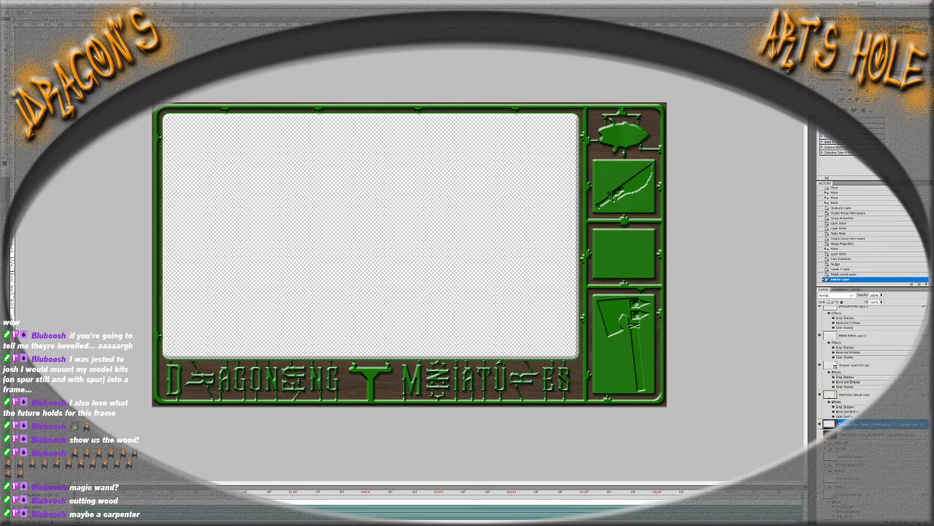
# Try Vibrance and Hue/Saturation adjustment layers on the dark wood background, and delete each one
pyautogui.click(835, 144)
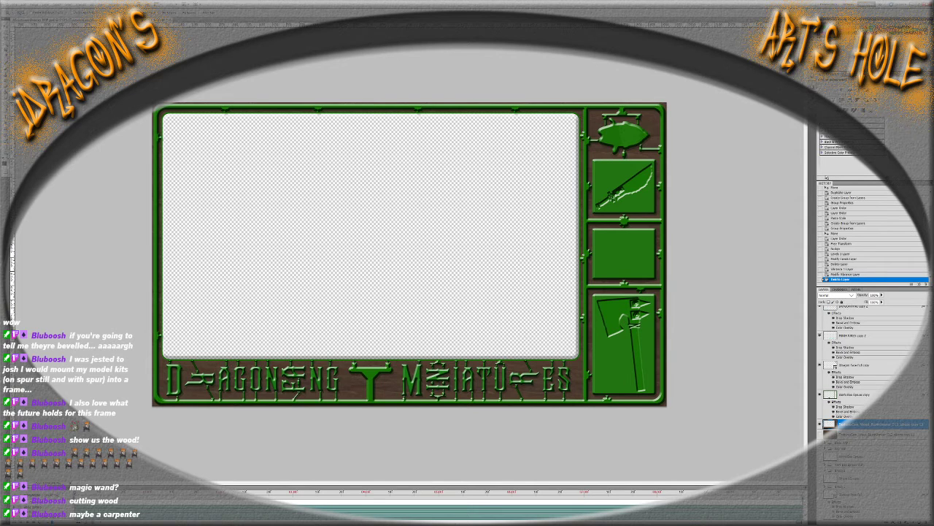
pyautogui.click(837, 89)
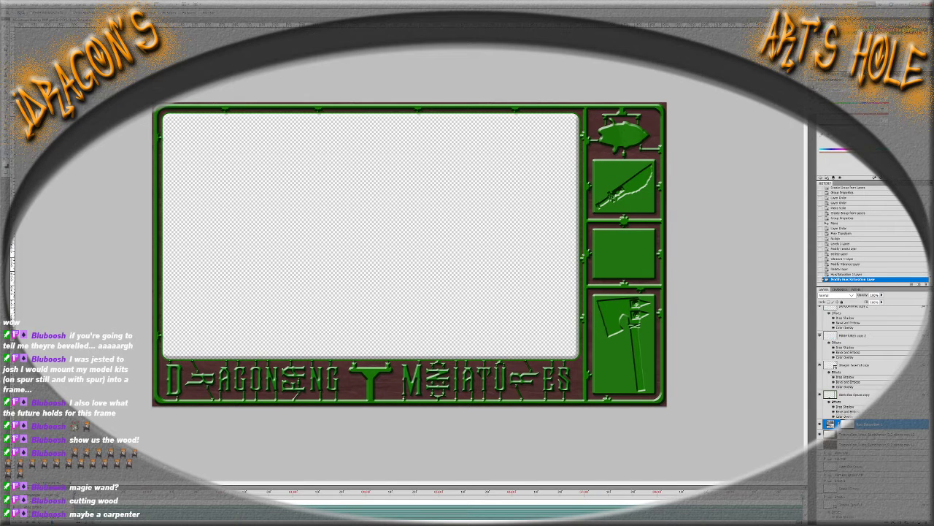
pyautogui.moveTo(850, 105); pyautogui.dragTo(858, 104)
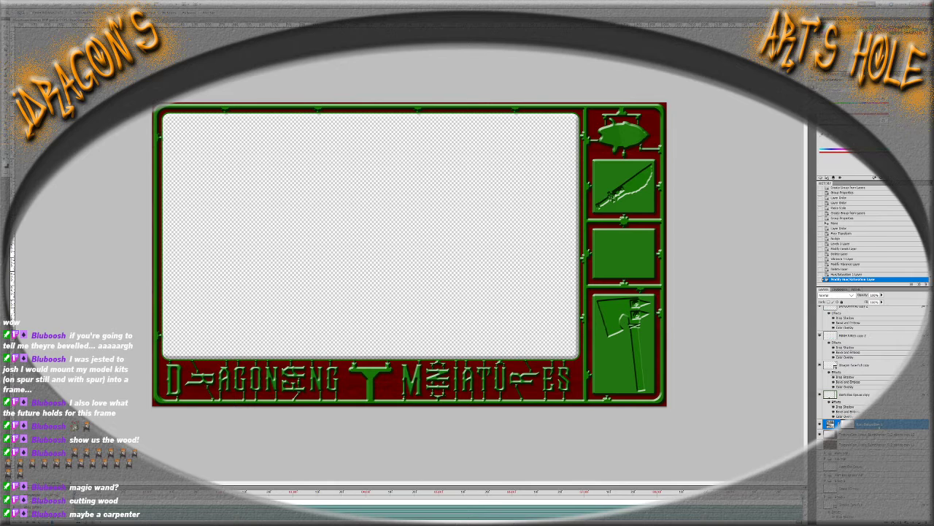
pyautogui.press('Delete')
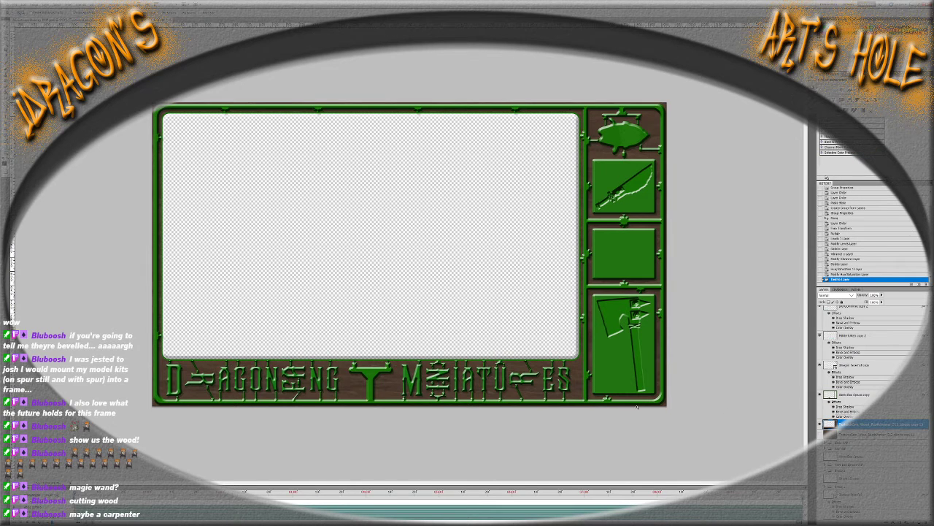
# Place the light brown wood-grain image above the dark wood layer and move it to the canvas's upper-left corner
pyautogui.hotkey('ctrl', '+')
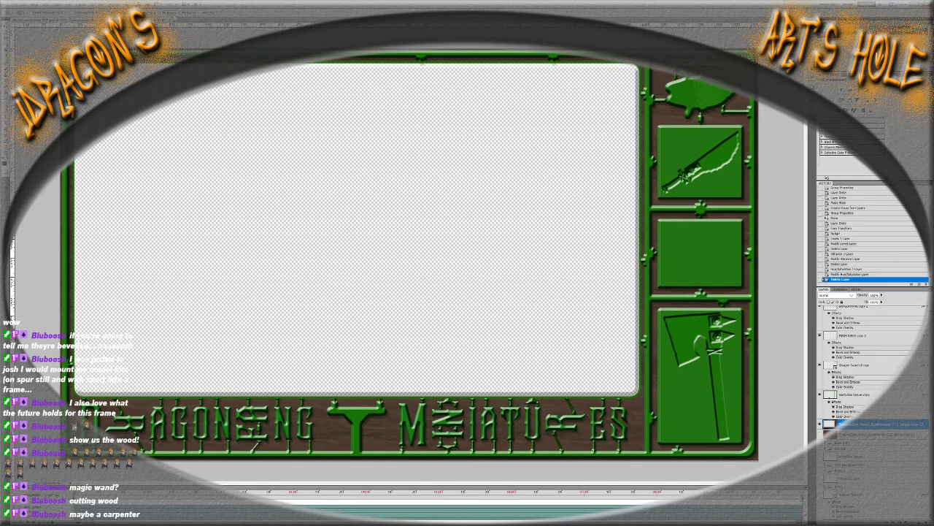
pyautogui.hotkey('ctrl', '+')
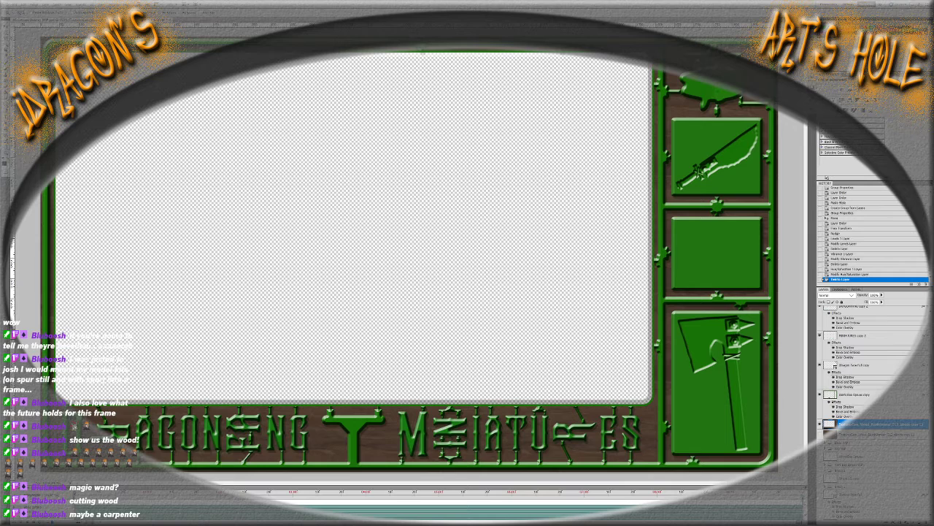
pyautogui.moveTo(396, 236); pyautogui.dragTo(398, 233)
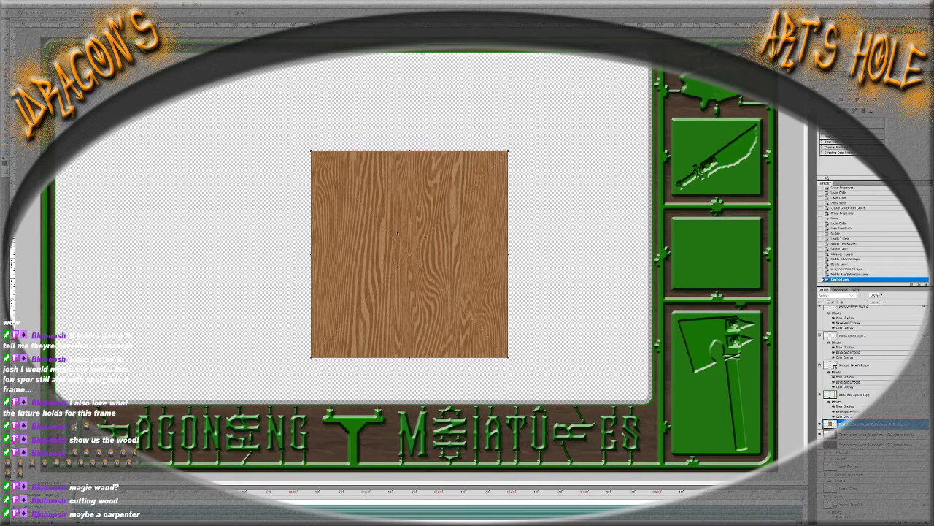
pyautogui.press('Return')
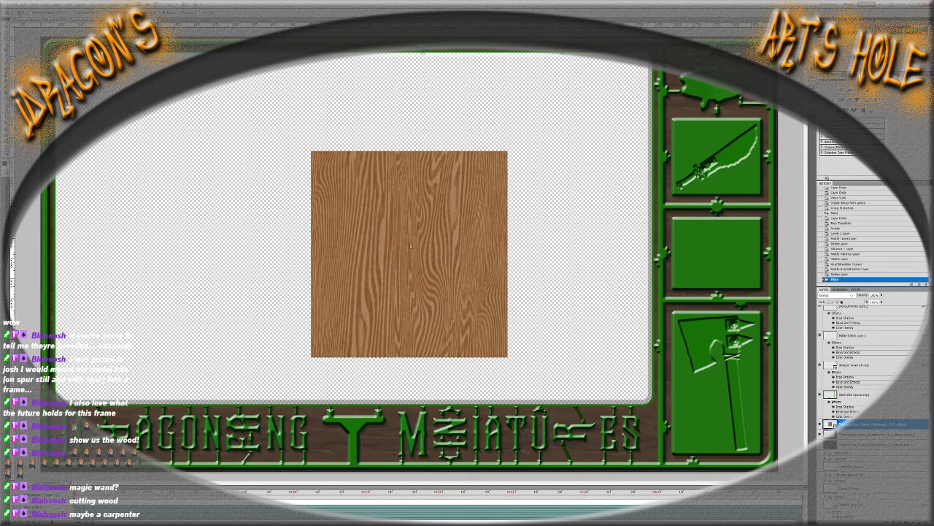
pyautogui.hotkey('ctrl', '-')
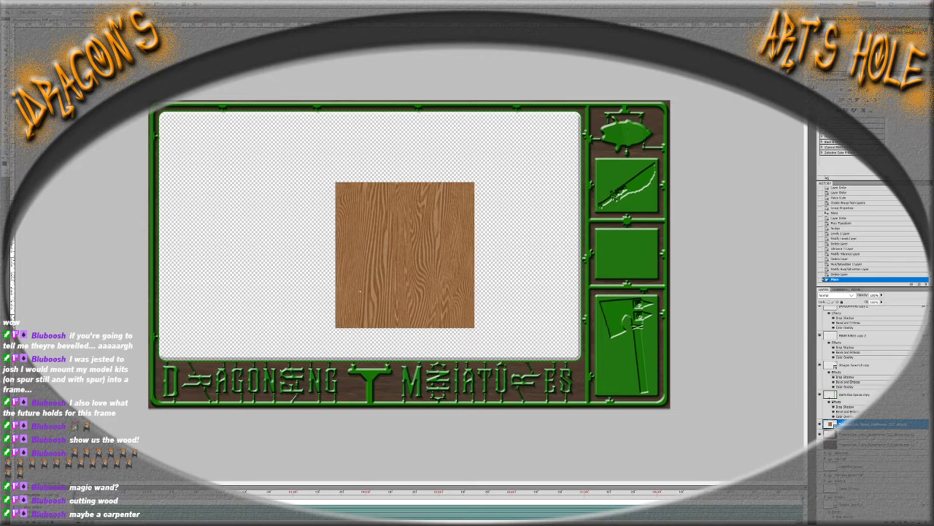
pyautogui.moveTo(358, 263); pyautogui.dragTo(169, 178)
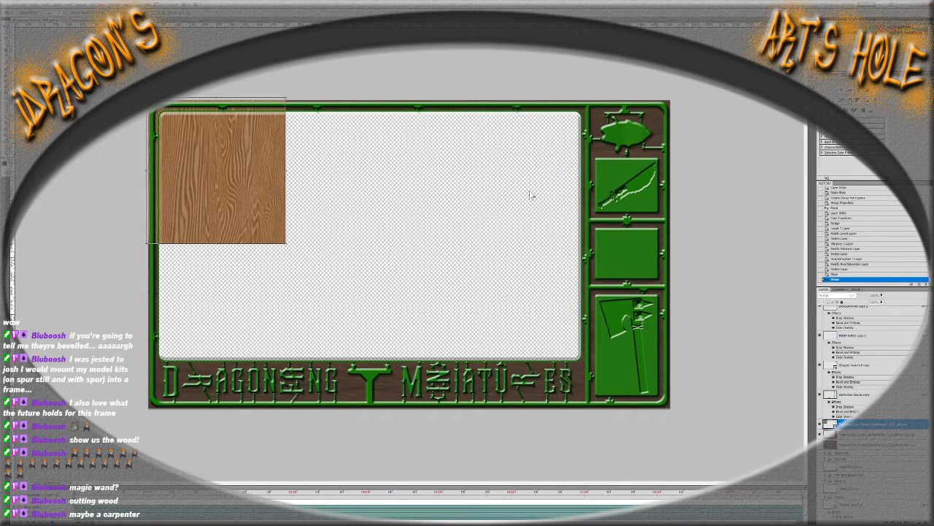
# Duplicate the wood tile three times and align the copies edge to edge in a row across the full canvas width
pyautogui.moveTo(313, 211); pyautogui.dragTo(391, 212)
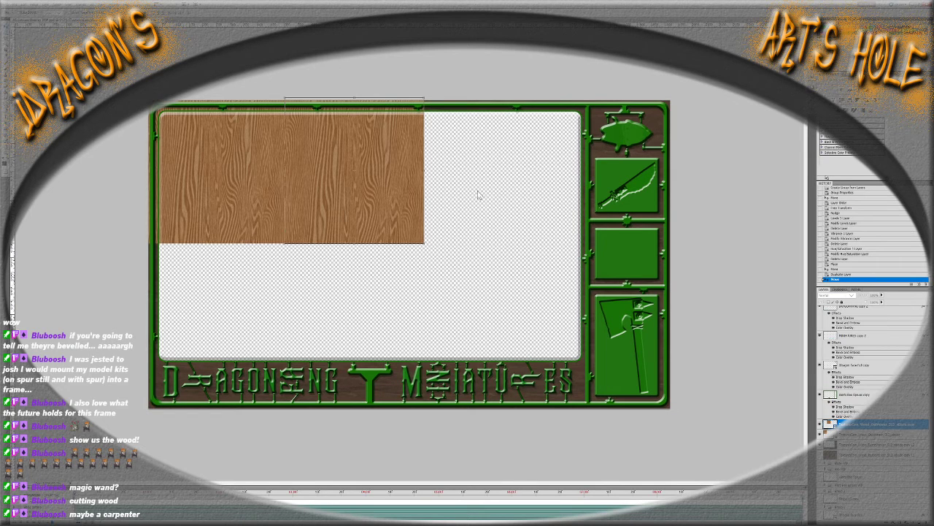
pyautogui.moveTo(398, 216); pyautogui.dragTo(524, 231)
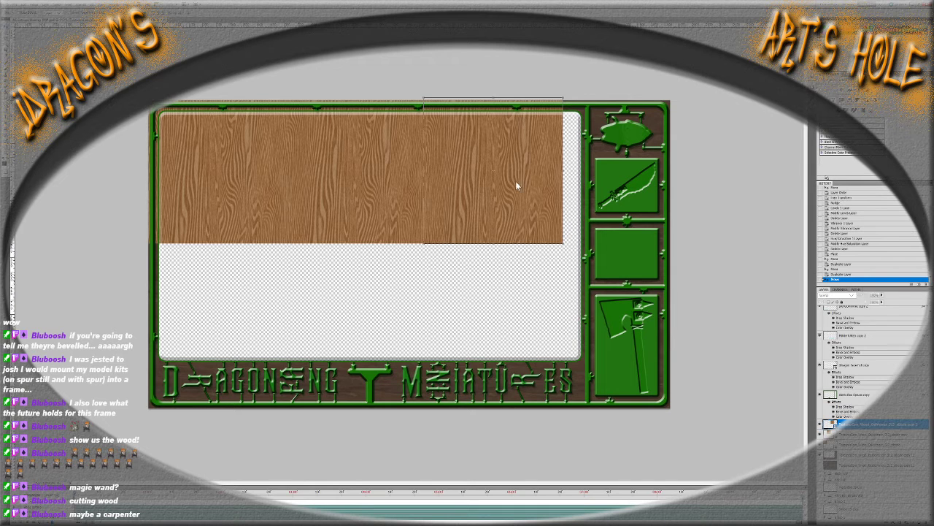
pyautogui.moveTo(516, 175); pyautogui.dragTo(534, 175)
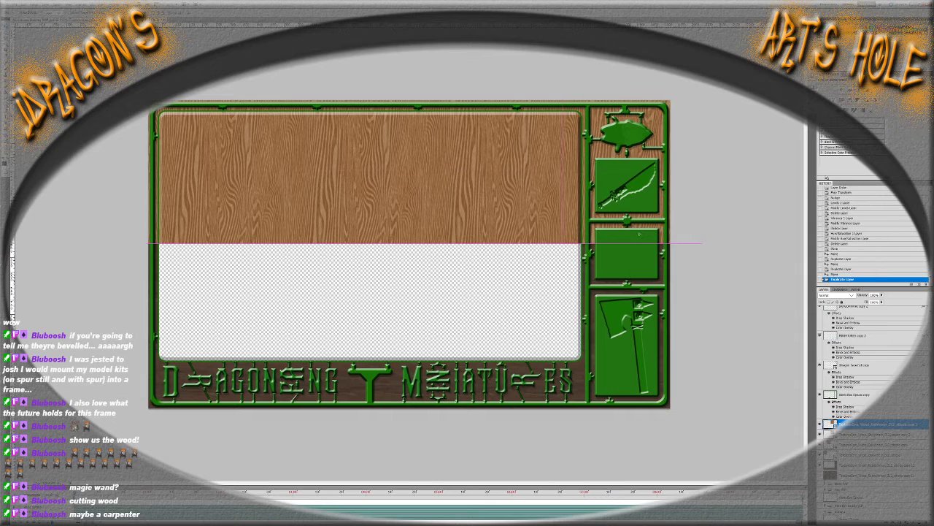
pyautogui.moveTo(639, 233); pyautogui.dragTo(640, 235)
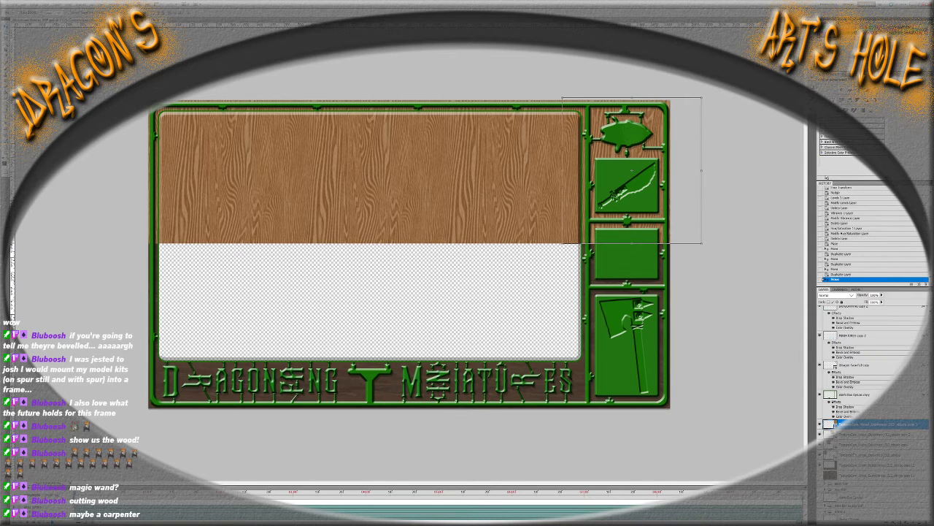
# Duplicate the row of four wood tiles and move the copies down flush beneath the first row
pyautogui.keyDown('shift'); pyautogui.click(869, 454); pyautogui.keyUp('shift')
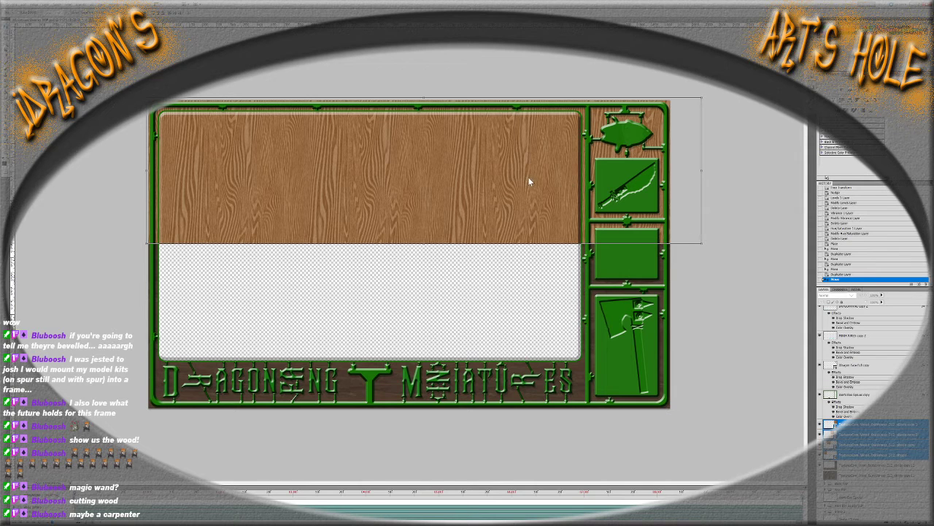
pyautogui.hotkey('ctrl', 'j')
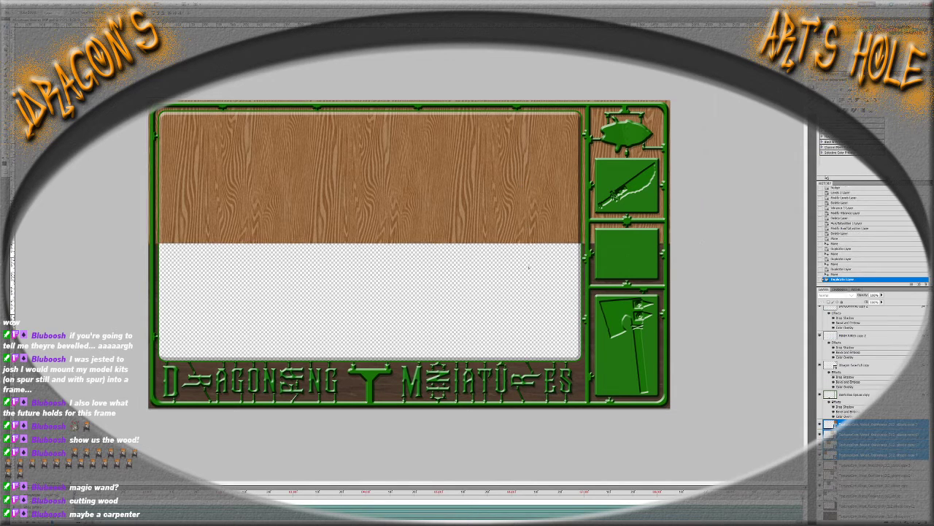
pyautogui.hotkey('shift', 'Down')
pyautogui.hotkey('shift', 'Down')
pyautogui.hotkey('shift', 'Down')
pyautogui.hotkey('shift', 'Down')
pyautogui.hotkey('shift', 'Down')
pyautogui.hotkey('shift', 'Down')
pyautogui.hotkey('shift', 'Down')
pyautogui.hotkey('shift', 'Down')
pyautogui.hotkey('shift', 'Down')
pyautogui.hotkey('shift', 'Down')
pyautogui.hotkey('shift', 'Down')
pyautogui.hotkey('shift', 'Down')
pyautogui.hotkey('shift', 'Down')
pyautogui.hotkey('shift', 'Down')
pyautogui.hotkey('shift', 'Down')
pyautogui.hotkey('shift', 'Down')
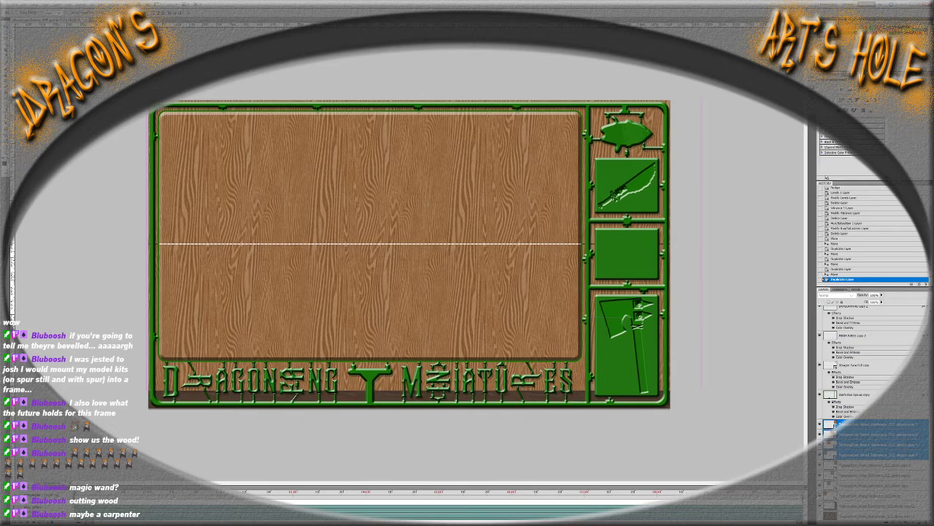
pyautogui.press('Down')
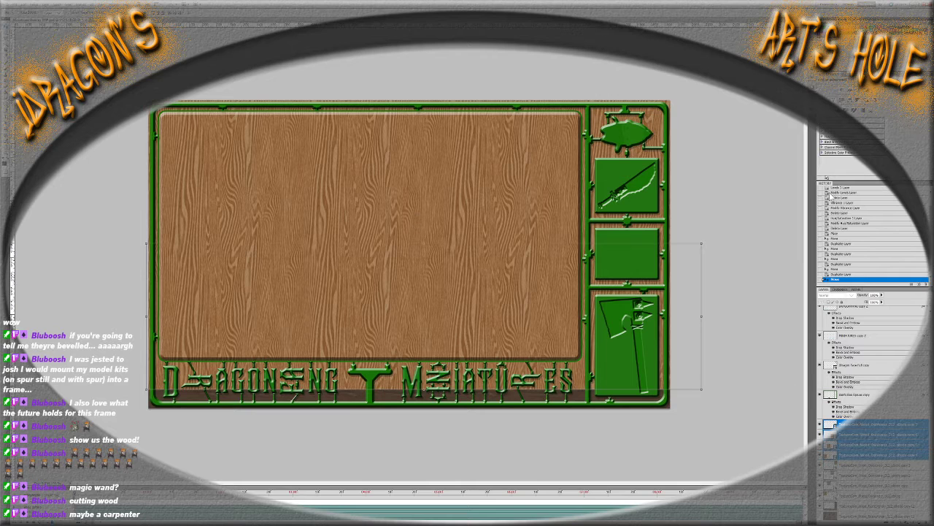
# Duplicate the wood tile row flush below the existing rows to fill the canvas, and merge all the wood tiles into one layer
pyautogui.hotkey('ctrl', 'j')
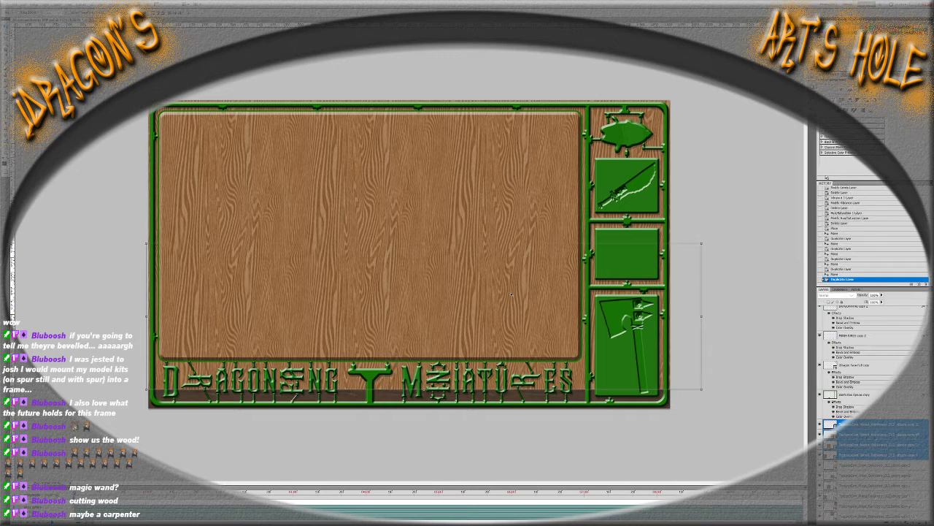
pyautogui.moveTo(513, 178); pyautogui.dragTo(516, 431)
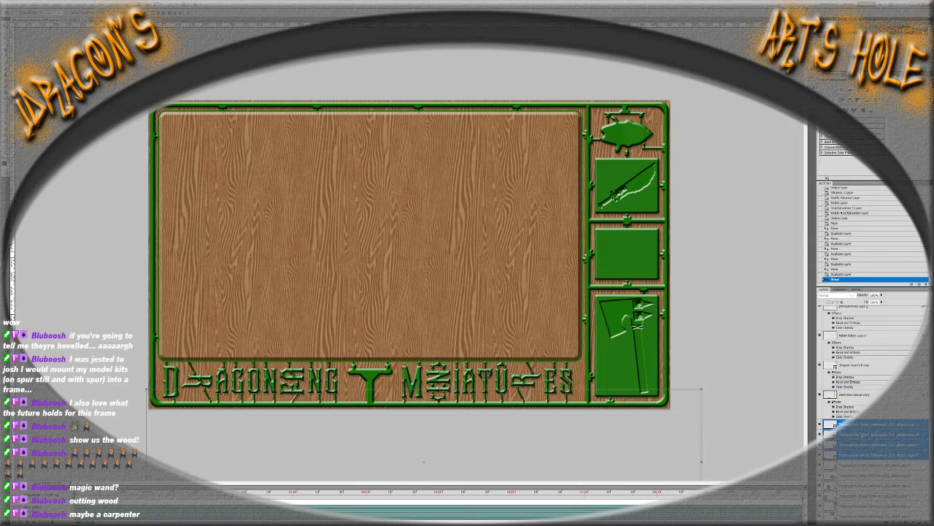
pyautogui.scroll(-3, 868, 409)
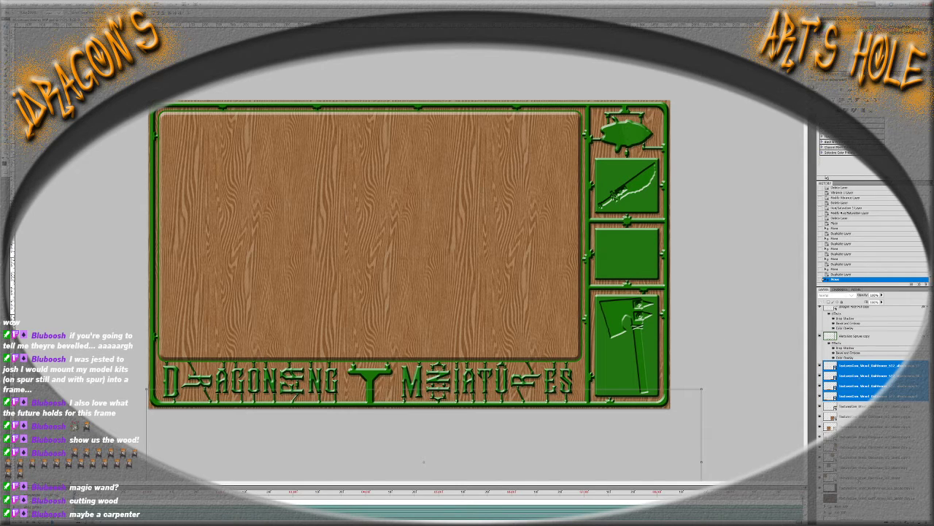
pyautogui.click(872, 476)
pyautogui.keyDown('shift'); pyautogui.click(852, 369); pyautogui.keyUp('shift')
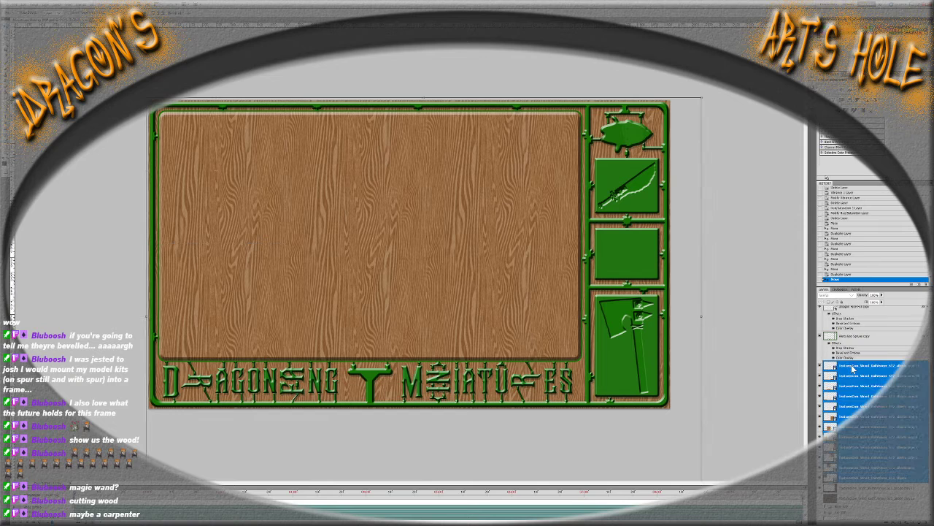
pyautogui.hotkey('ctrl', 'e')
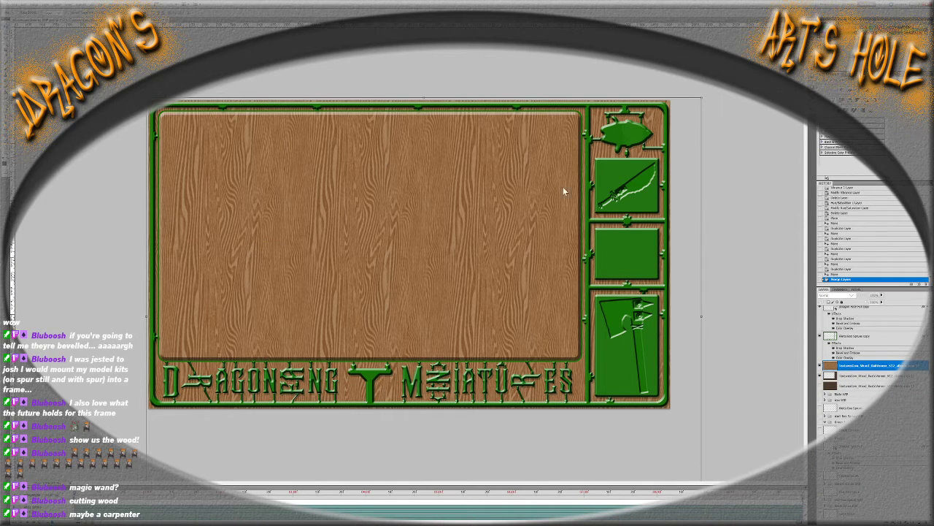
# Duplicate the merged brown wood layer and clear the large window area from the visible wood, using the window outline layer as the selection
pyautogui.hotkey('ctrl', 'j')
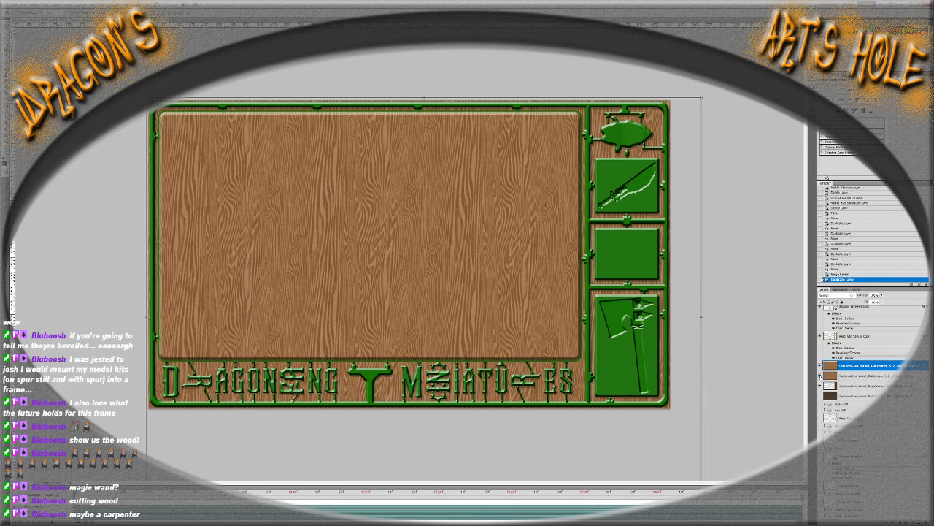
pyautogui.scroll(6, 843, 397)
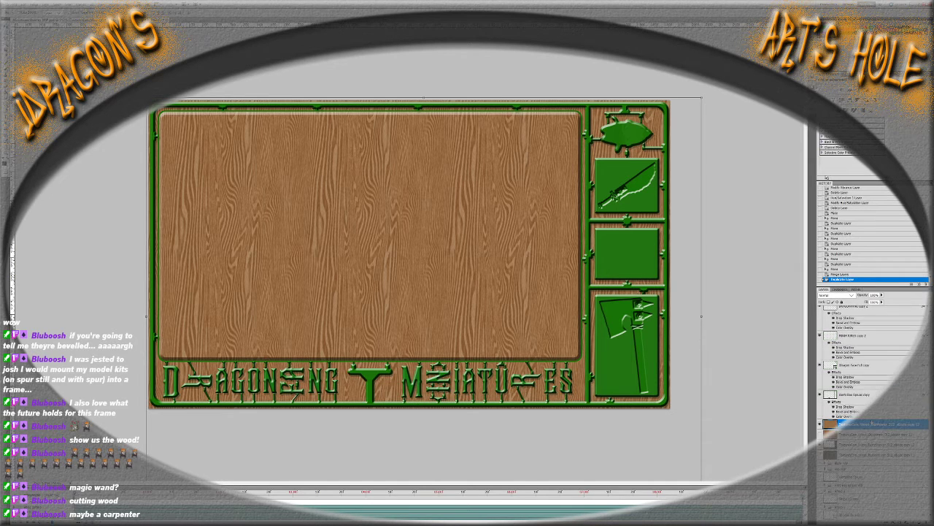
pyautogui.keyDown('ctrl'); pyautogui.click(830, 508); pyautogui.keyUp('ctrl')
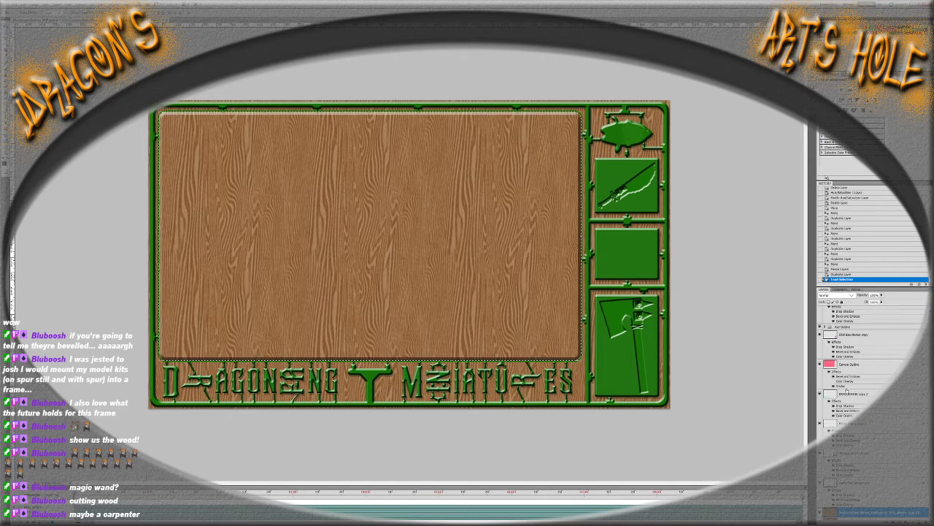
pyautogui.scroll(-2, 868, 438)
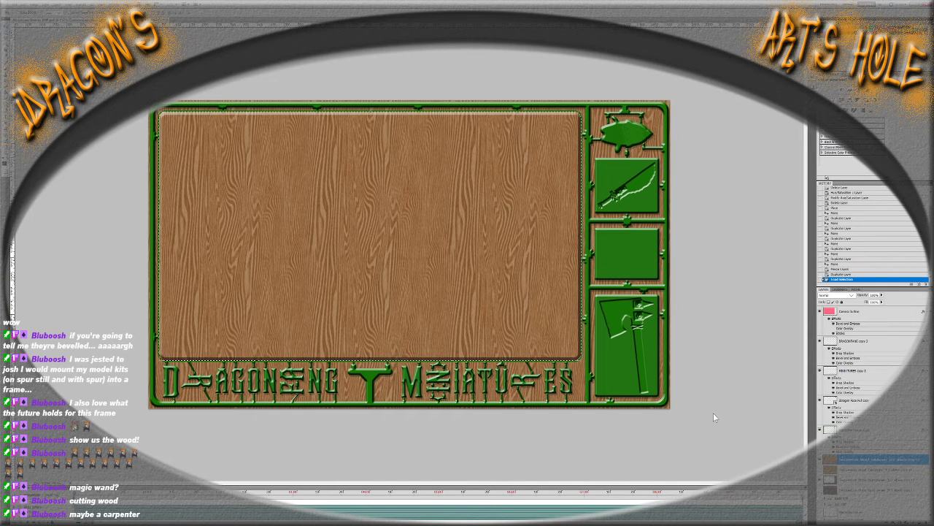
pyautogui.press('Delete')
pyautogui.hotkey('ctrl', 'd')
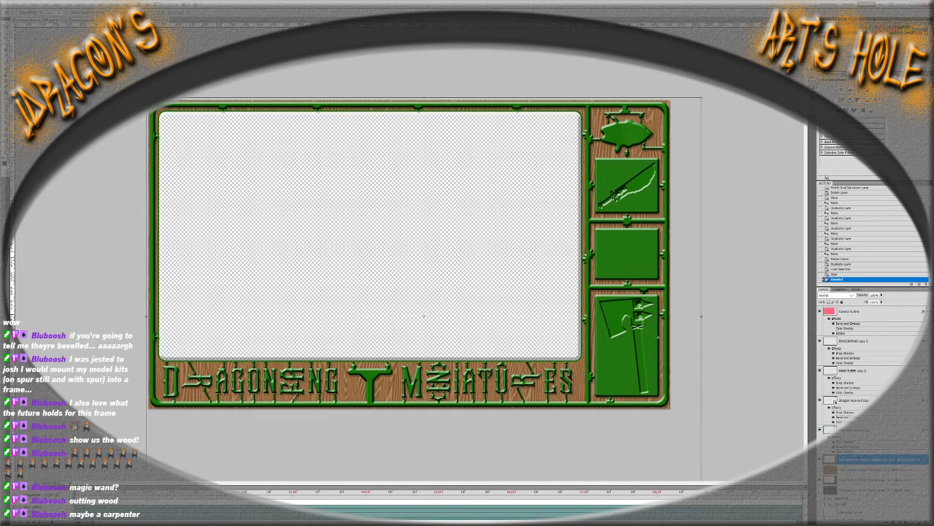
# Place the pale wood-grain image at the canvas's upper-left corner and align a duplicate edge to edge beside it across the full width
pyautogui.scroll(-2, 538, 340)
pyautogui.scroll(2, 538, 340)
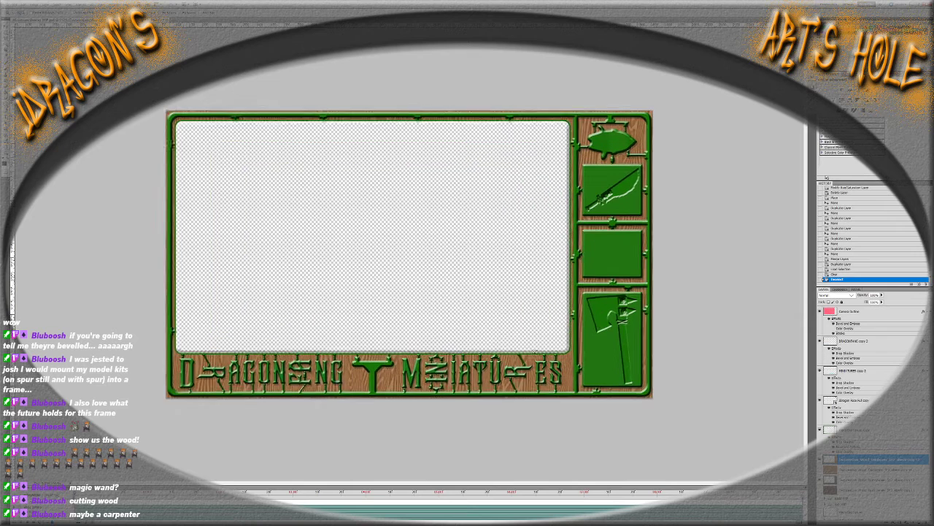
pyautogui.scroll(-1, 538, 340)
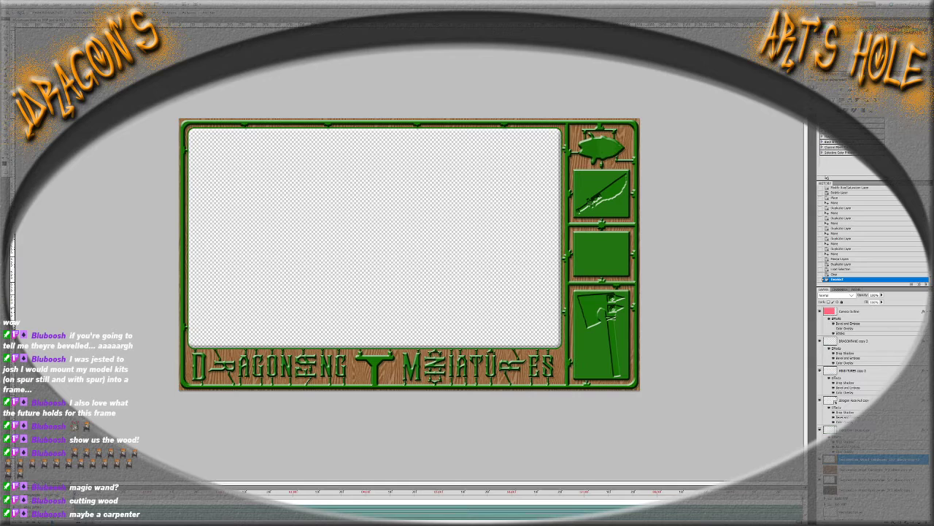
pyautogui.moveTo(653, 271); pyautogui.dragTo(407, 257)
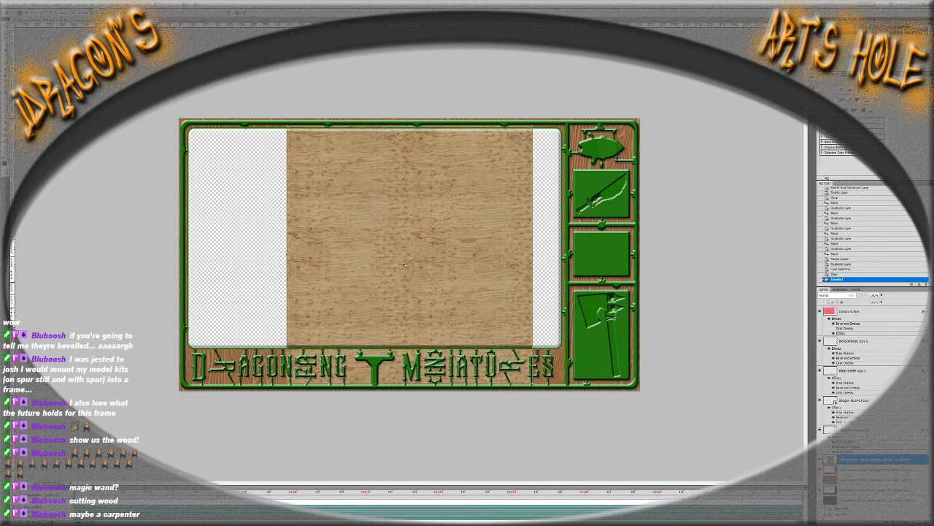
pyautogui.press('Return')
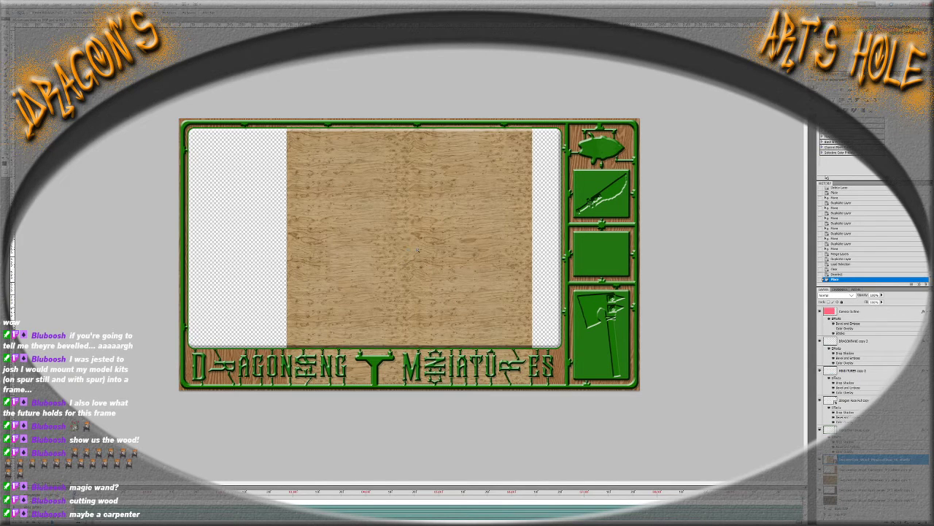
pyautogui.hotkey('ctrl', 't')
pyautogui.moveTo(443, 291); pyautogui.dragTo(334, 281)
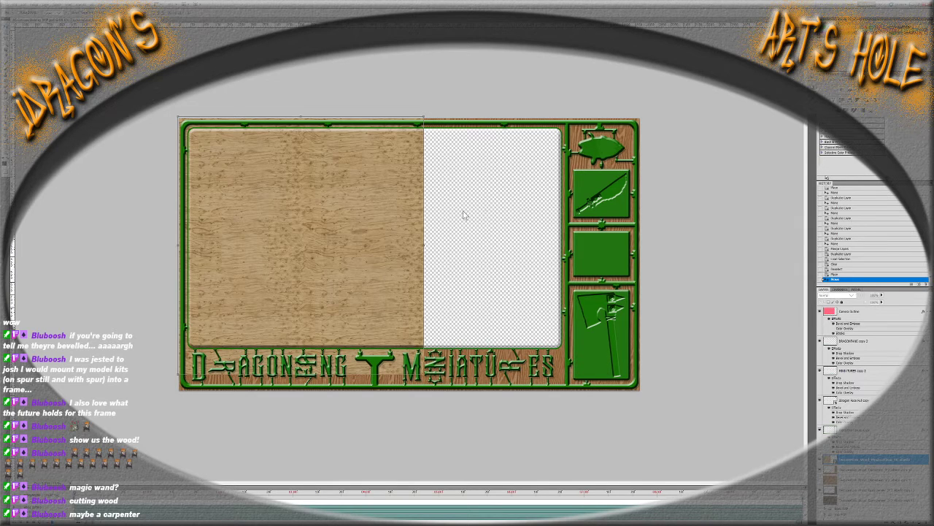
pyautogui.hotkey('ctrl', 'j')
pyautogui.moveTo(340, 266); pyautogui.dragTo(583, 266)
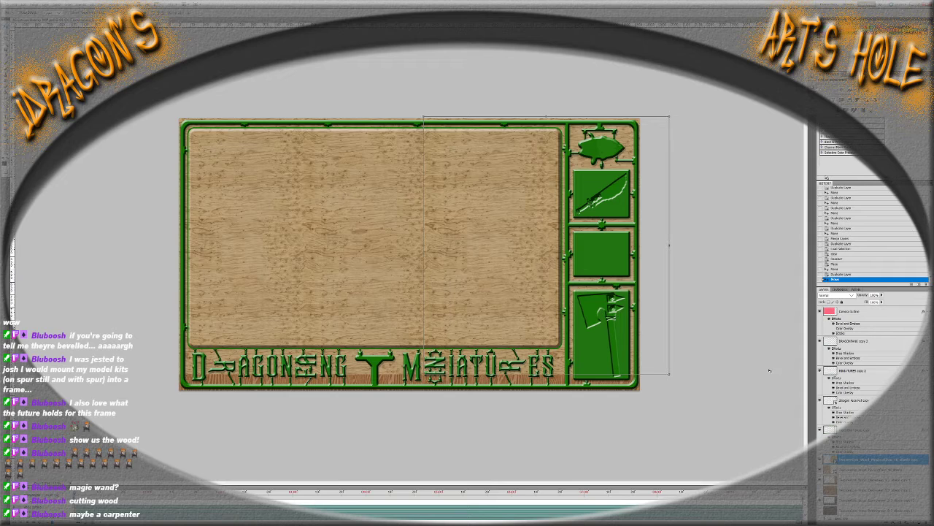
# Duplicate the pair of pale wood tiles flush beneath the first pair and merge all four tiles into one layer
pyautogui.keyDown('shift'); pyautogui.click(868, 468); pyautogui.keyUp('shift')
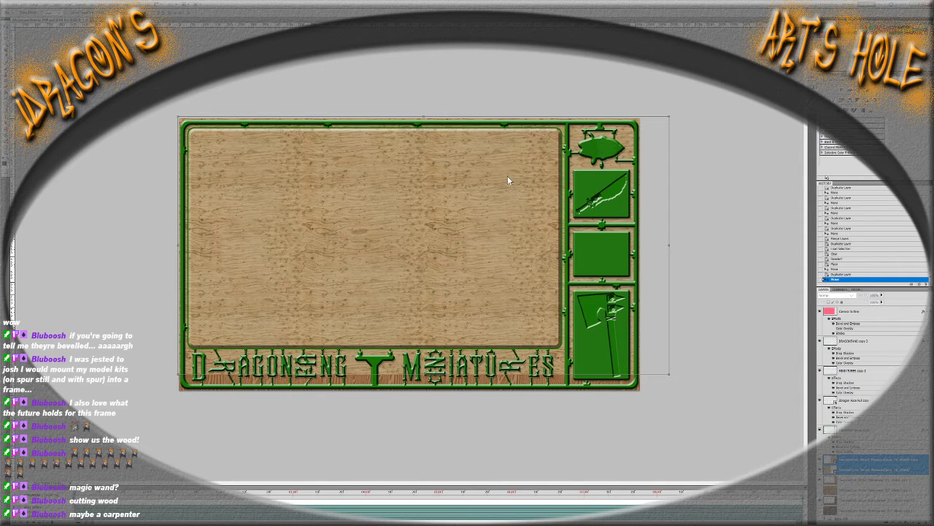
pyautogui.moveTo(507, 180); pyautogui.dragTo(435, 479)
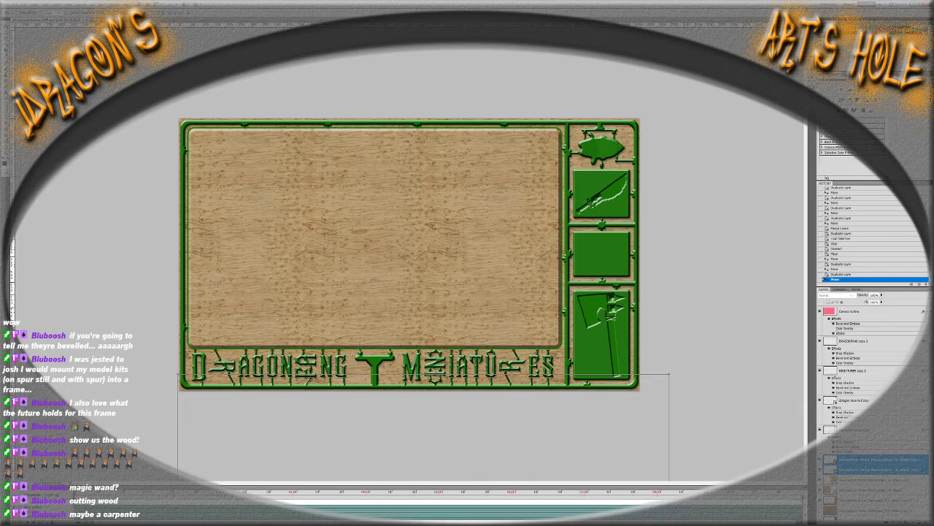
pyautogui.click(854, 490)
pyautogui.keyDown('shift'); pyautogui.click(852, 464); pyautogui.keyUp('shift')
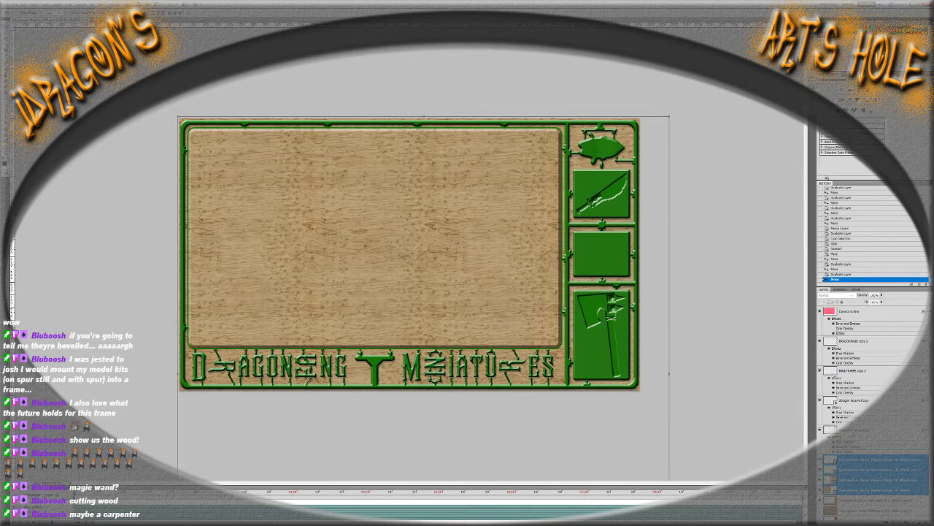
pyautogui.hotkey('ctrl', 'e')
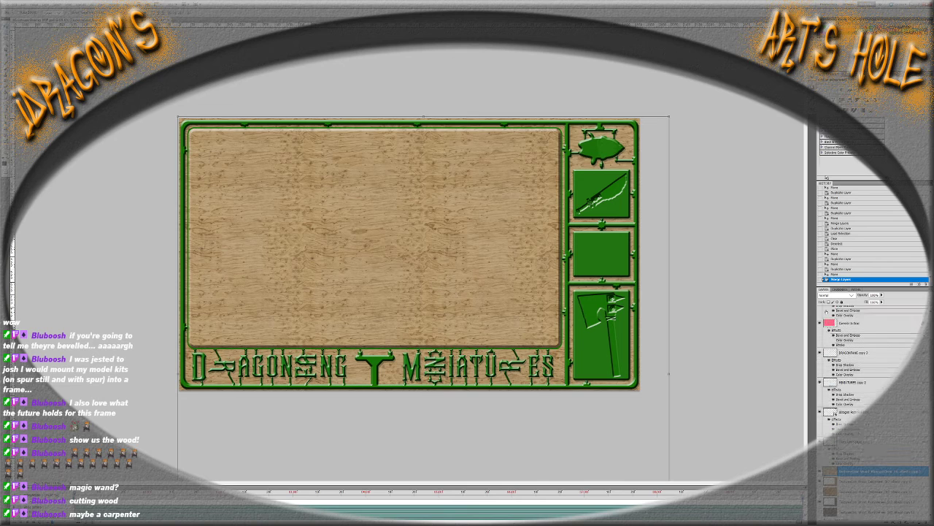
# Load the large window's outline as a selection, clear the pale wood inside it, and deselect
pyautogui.keyDown('ctrl'); pyautogui.click(830, 471); pyautogui.keyUp('ctrl')
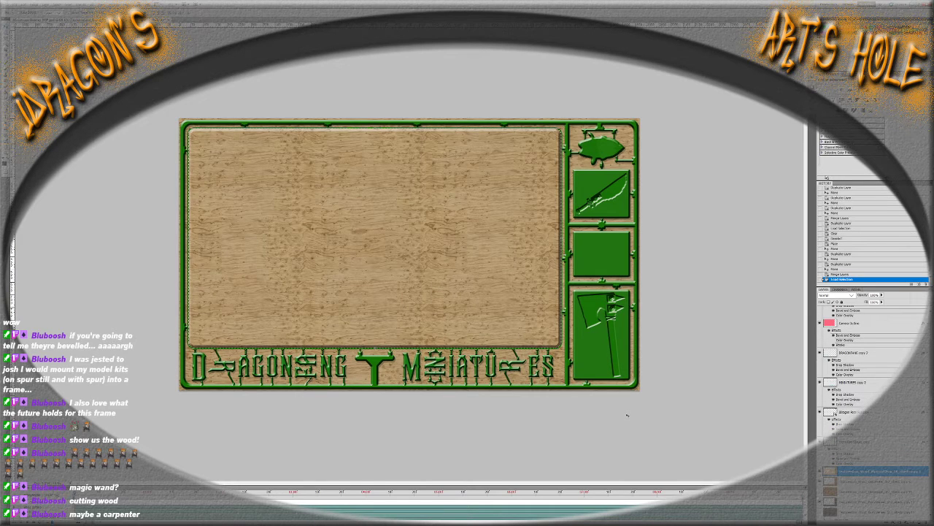
pyautogui.press('Delete')
pyautogui.hotkey('ctrl', 'd')
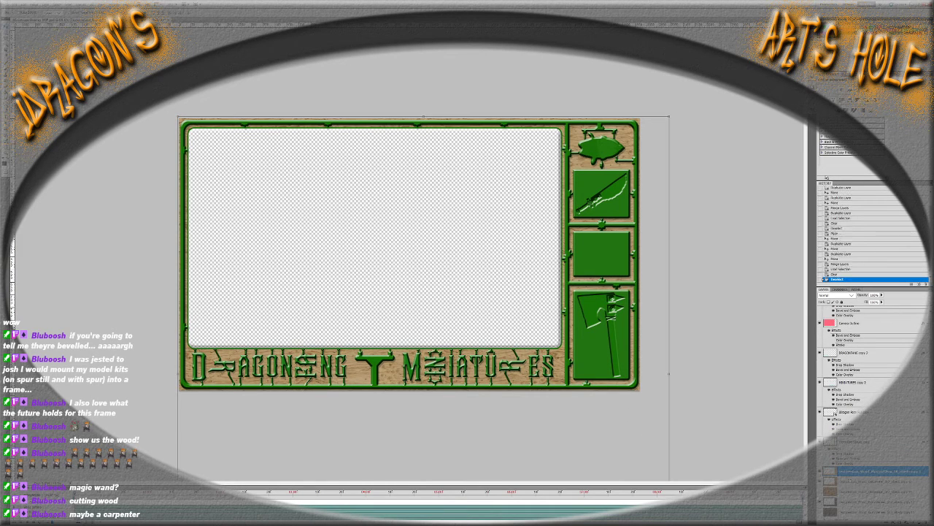
# Toggle the pale wood layer's visibility repeatedly to compare it with the brown wood background beneath
pyautogui.scroll(-3, 872, 408)
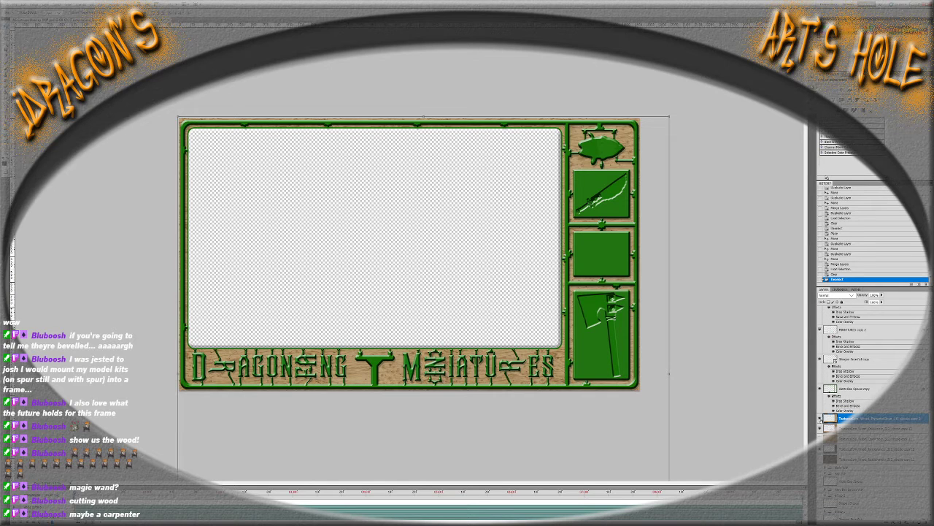
pyautogui.click(820, 419)
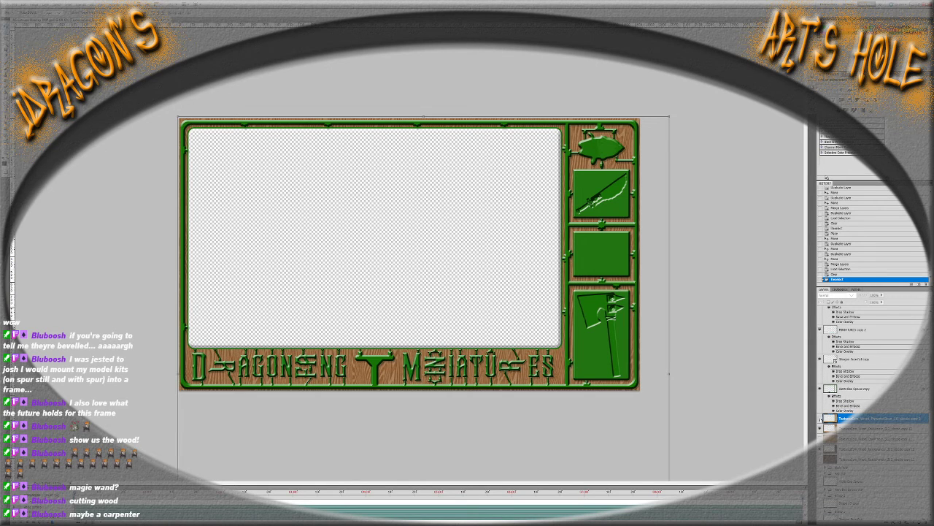
pyautogui.click(820, 419)
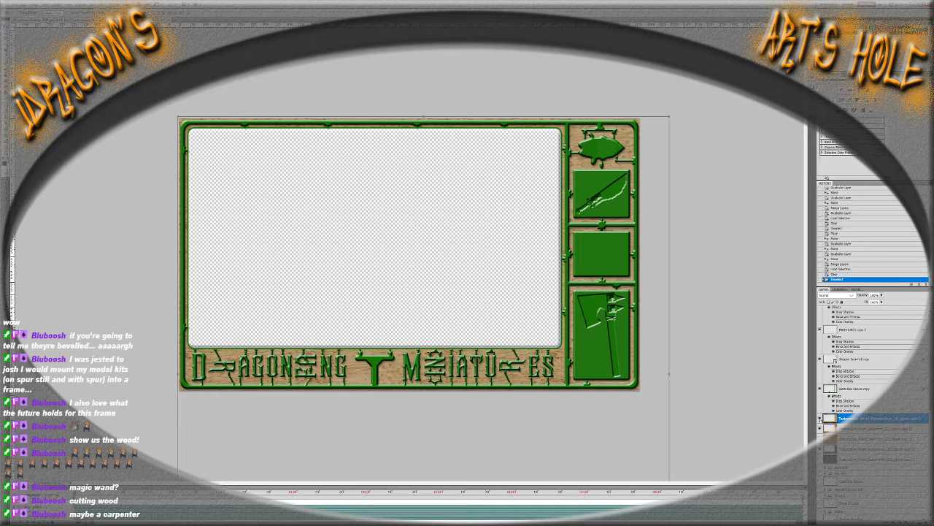
pyautogui.click(820, 419)
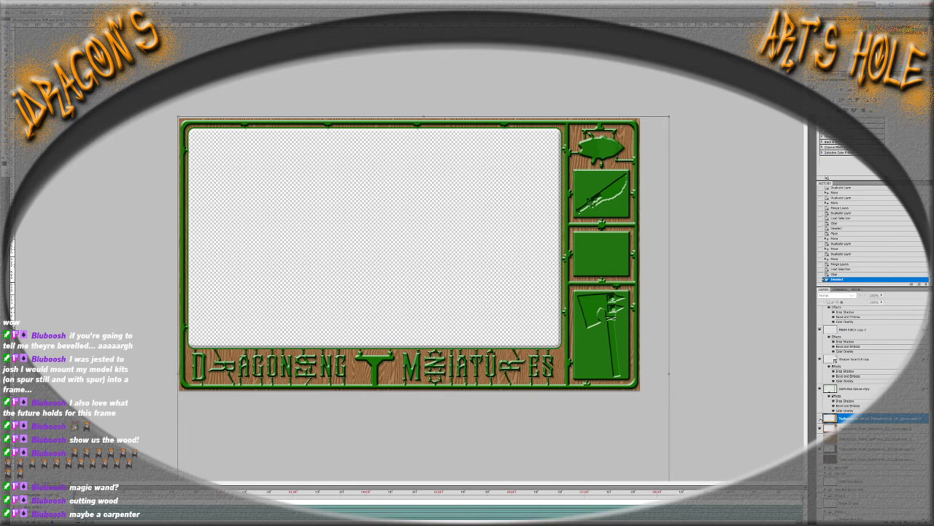
pyautogui.click(820, 419)
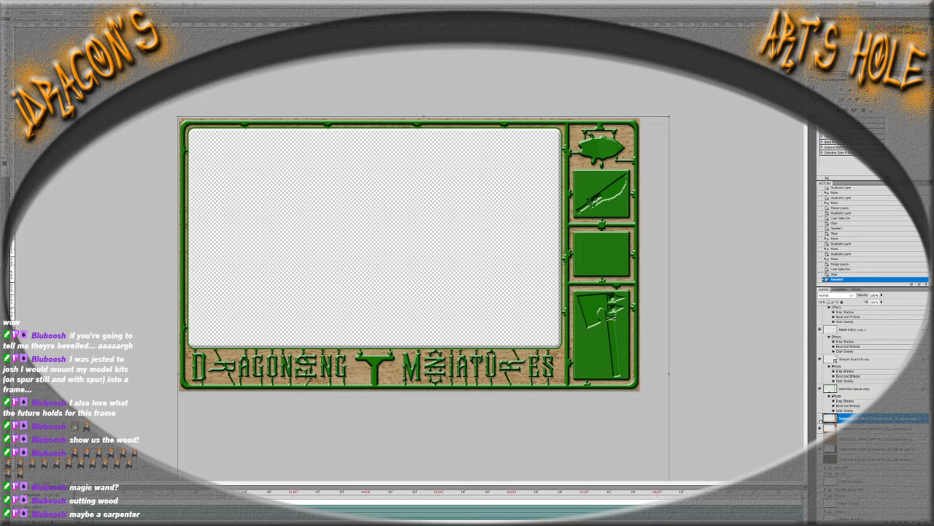
pyautogui.click(820, 419)
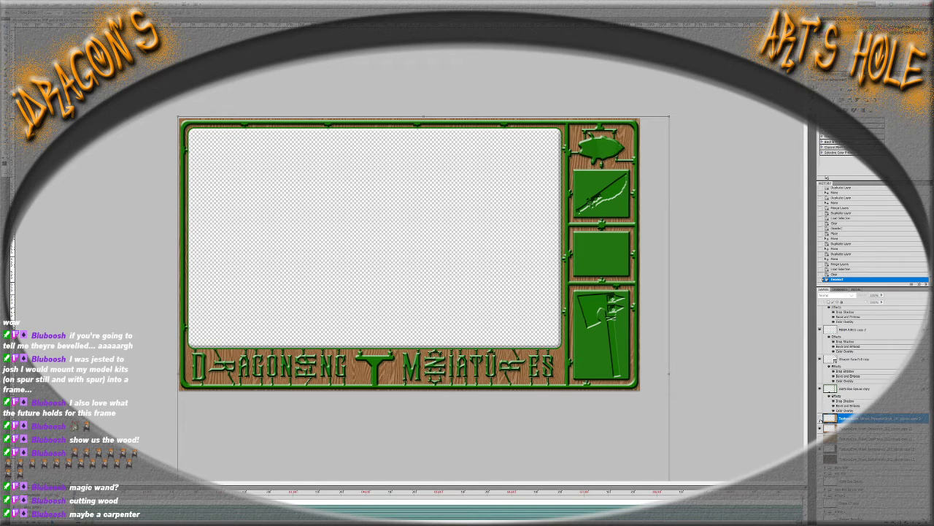
pyautogui.click(821, 419)
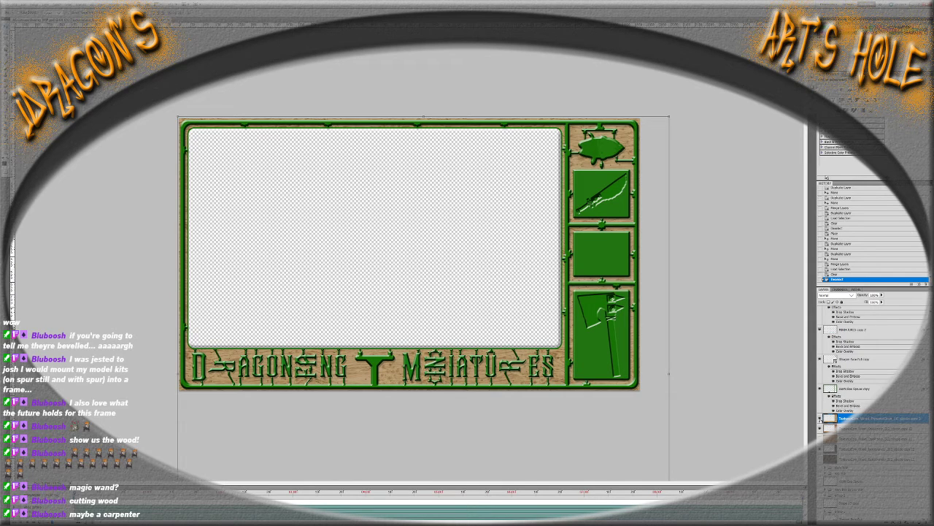
pyautogui.click(820, 419)
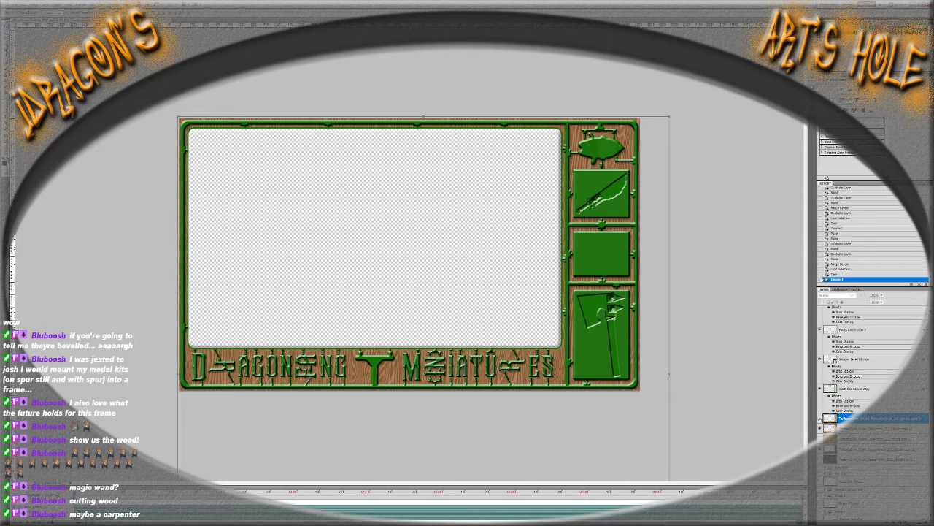
pyautogui.click(821, 419)
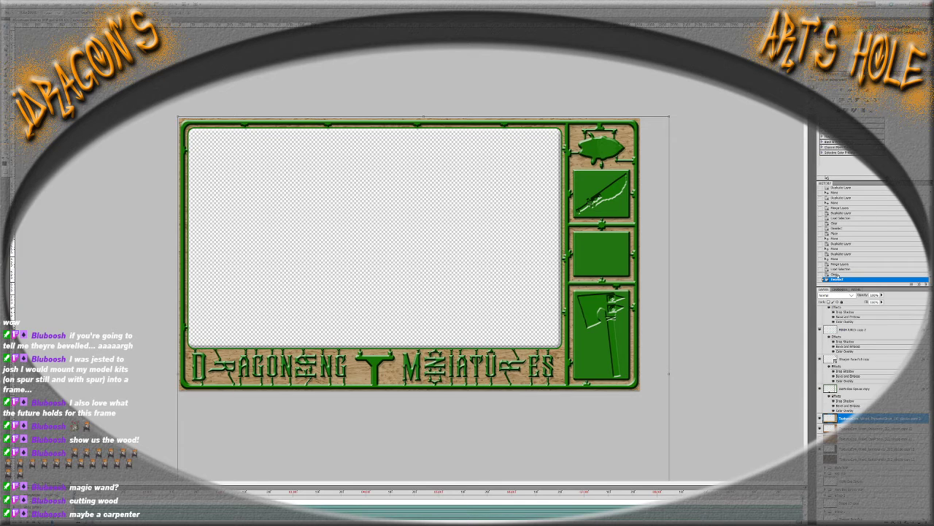
# Revert to the loaded window selection, duplicate the intact pale wood layer, clear the window area from the copy, and deselect
pyautogui.click(836, 274)
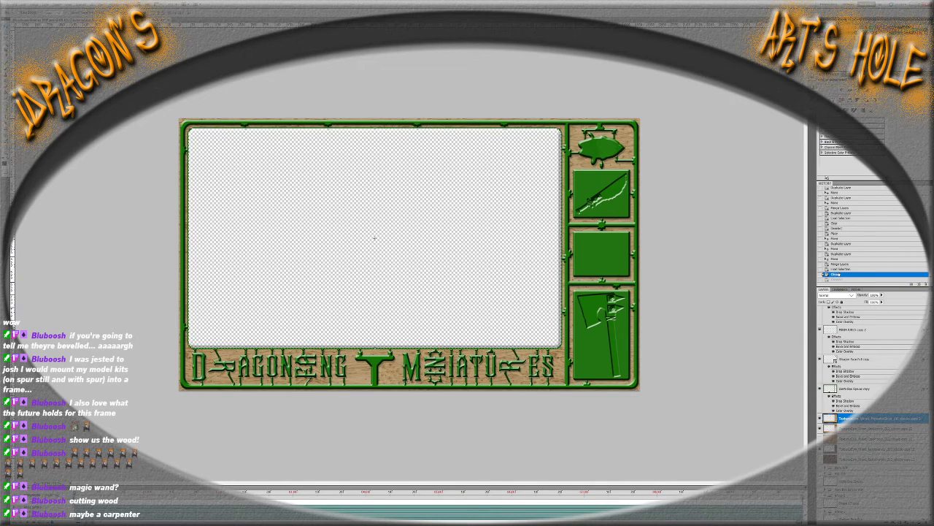
pyautogui.click(839, 269)
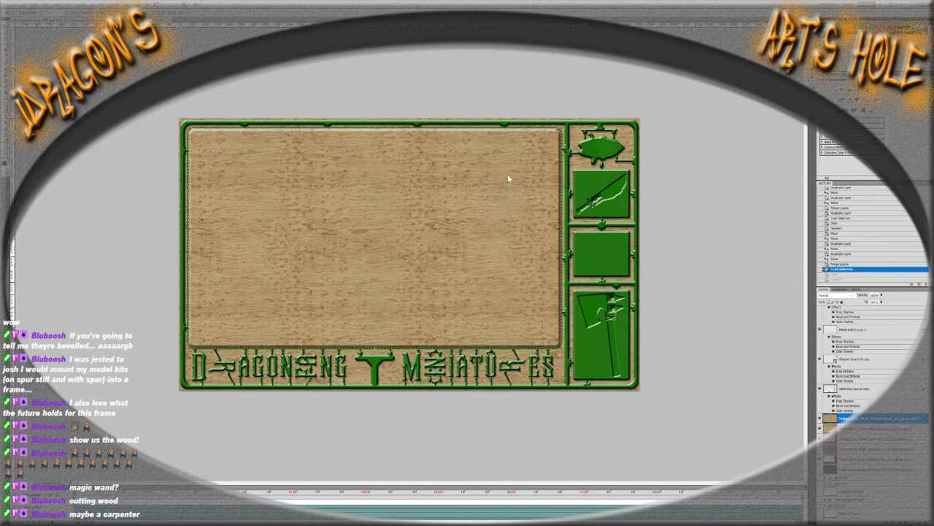
pyautogui.hotkey('ctrl', 'j')
pyautogui.press('Delete')
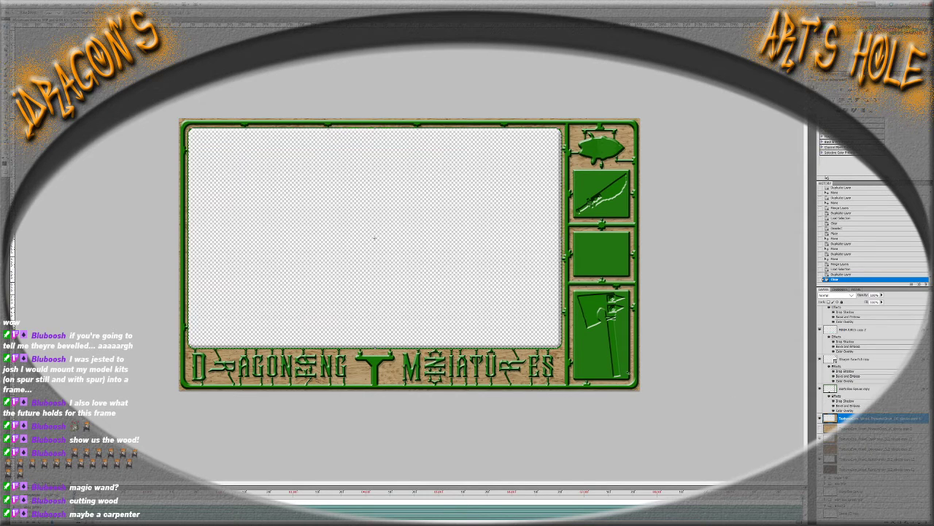
pyautogui.press('Delete')
pyautogui.hotkey('ctrl', 'd')
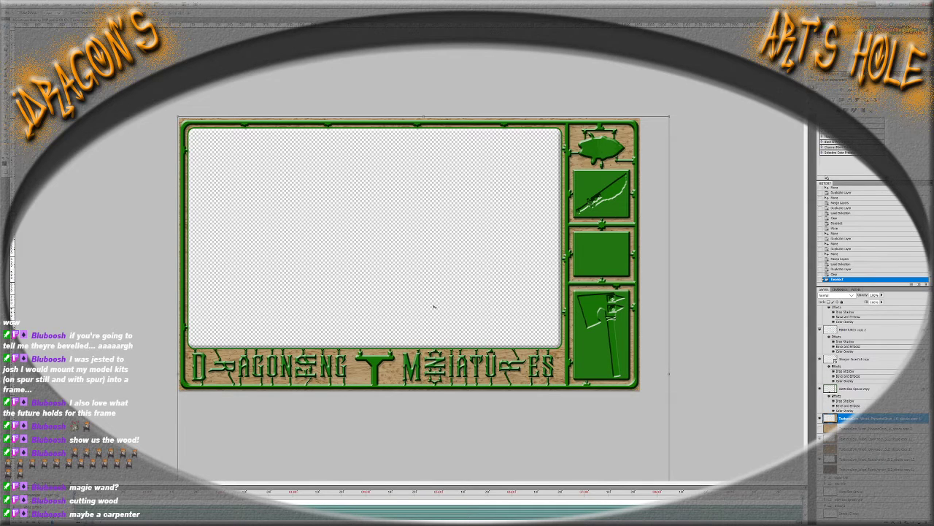
# Load the large window's outline as a selection, select the intact pale wood layer, and briefly show it before hiding it again
pyautogui.scroll(5, 866, 393)
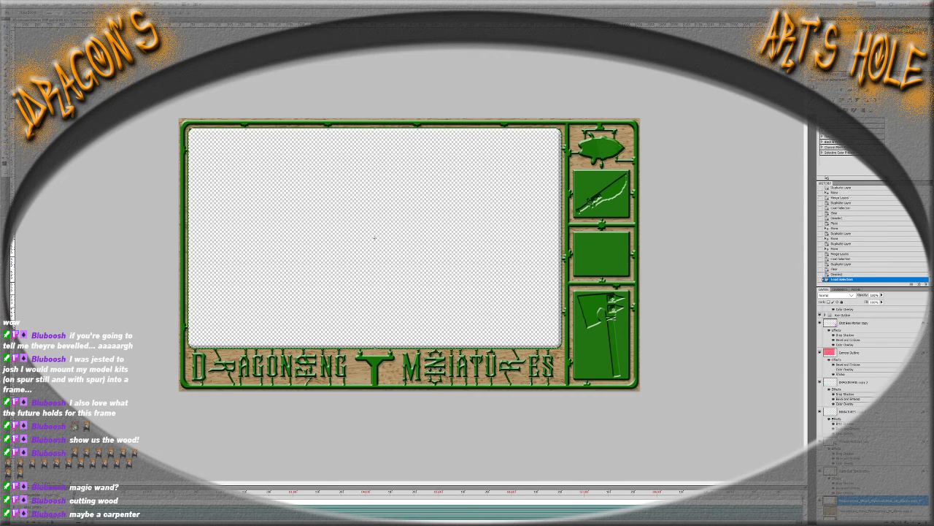
pyautogui.scroll(-3, 873, 413)
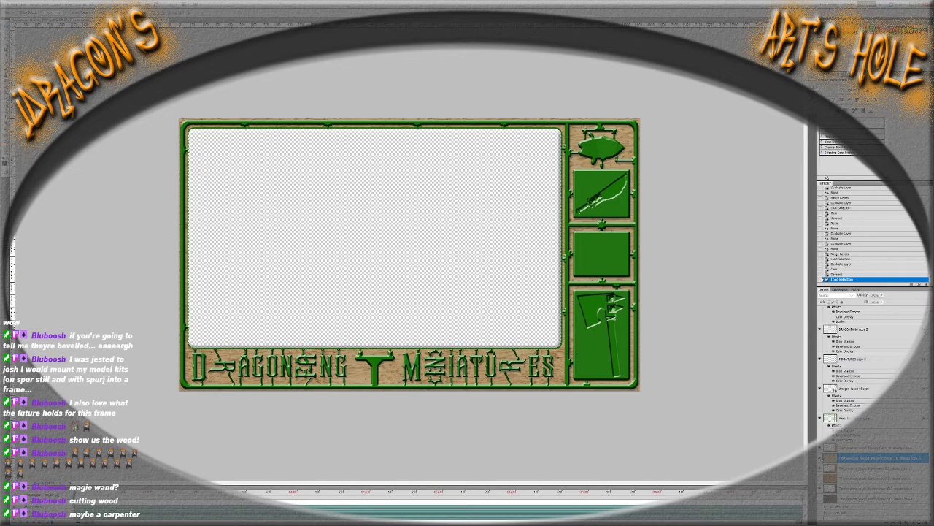
pyautogui.hotkey('ctrl', 'v')
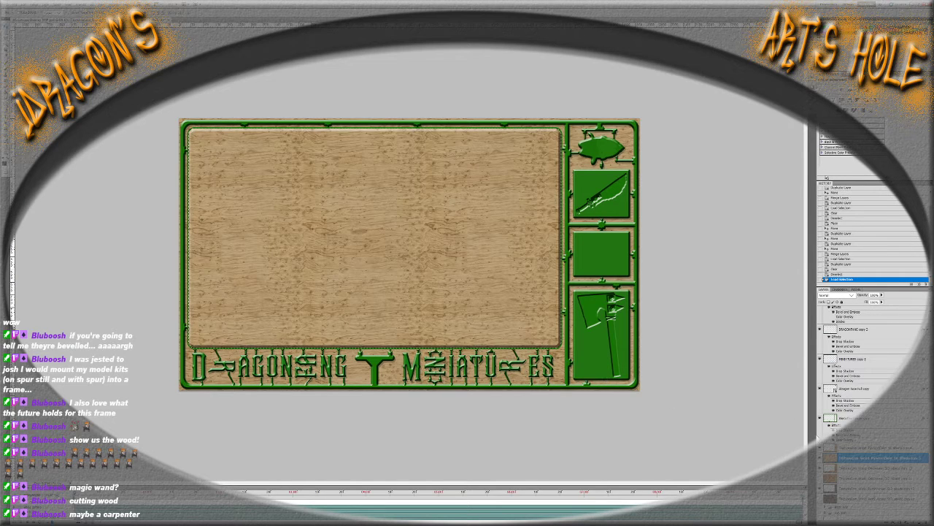
pyautogui.press('Delete')
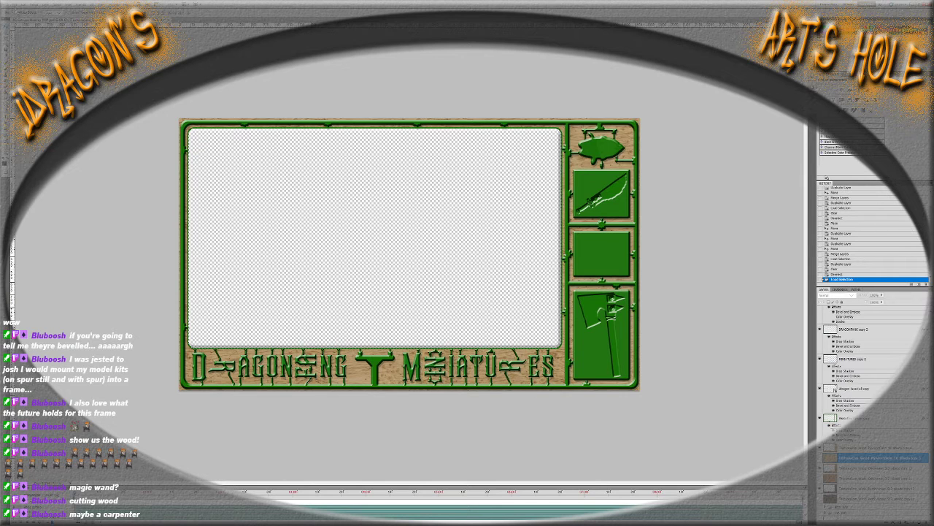
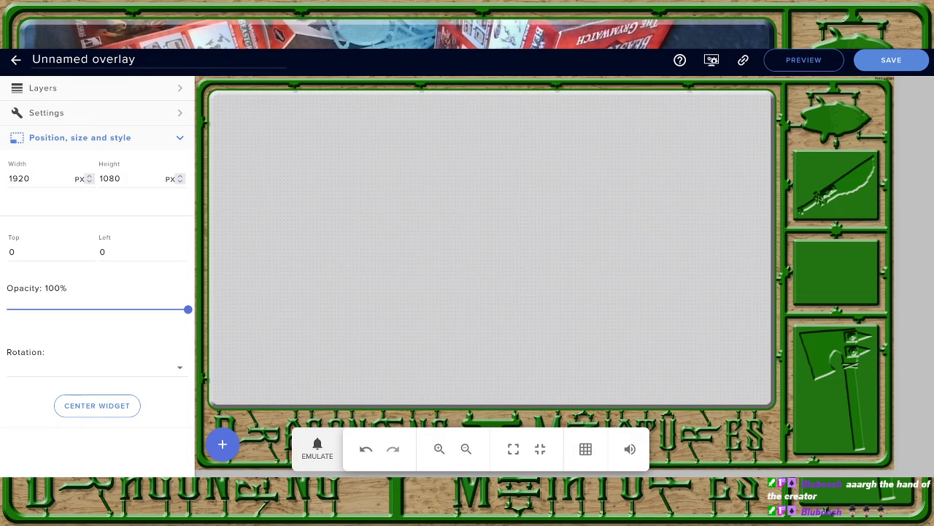
# Switch to the web overlay editor and show the unnamed overlay's list of layers
pyautogui.click(58, 89)
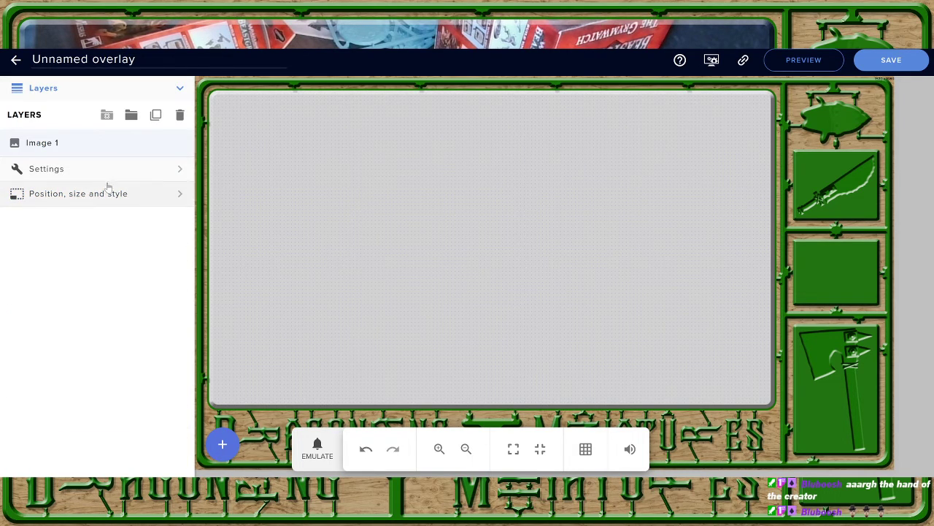
# Hide the Image 1 layer and add the stream's chat widget to the overlay
pyautogui.click(160, 143)
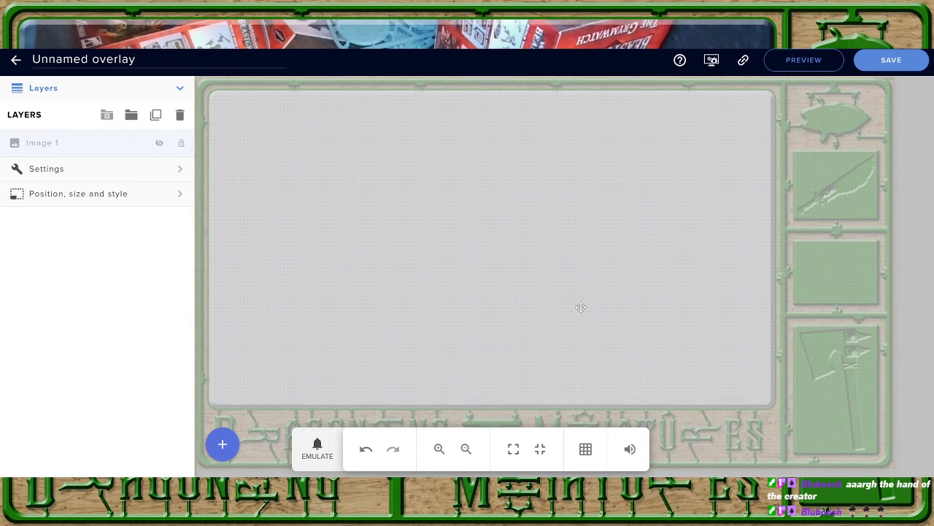
pyautogui.click(222, 443)
pyautogui.moveTo(343, 400)
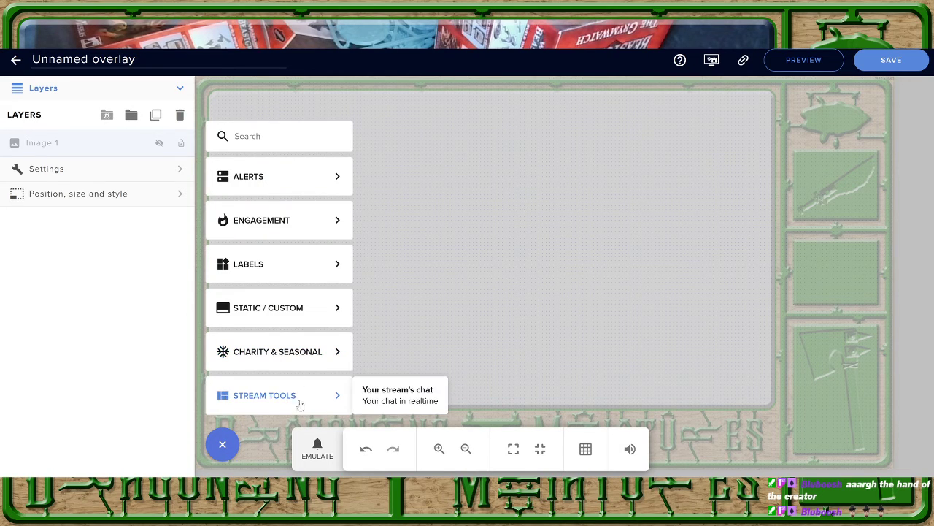
pyautogui.click(406, 390)
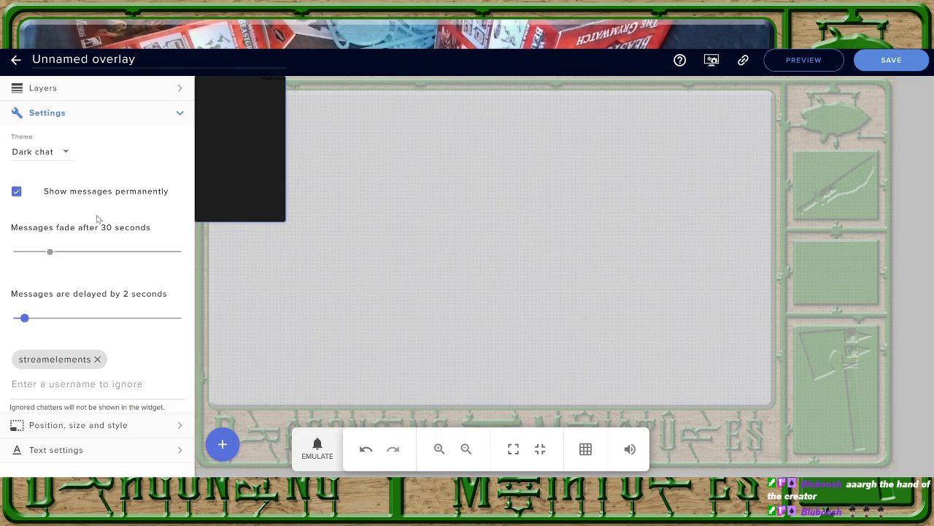
# Set the chat widget's theme to Custom and fit the widget into the lowest panel of the frame's side column
pyautogui.click(61, 153)
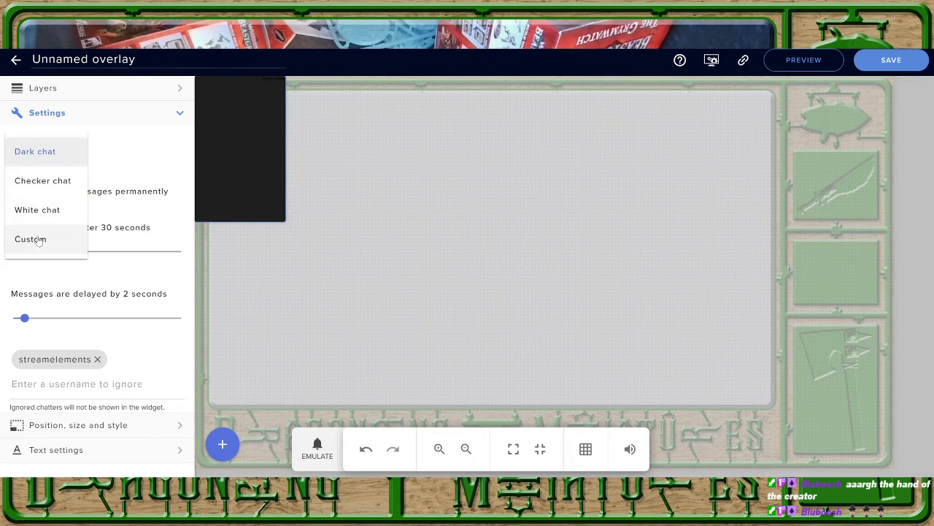
pyautogui.click(38, 245)
pyautogui.moveTo(250, 185); pyautogui.dragTo(835, 394)
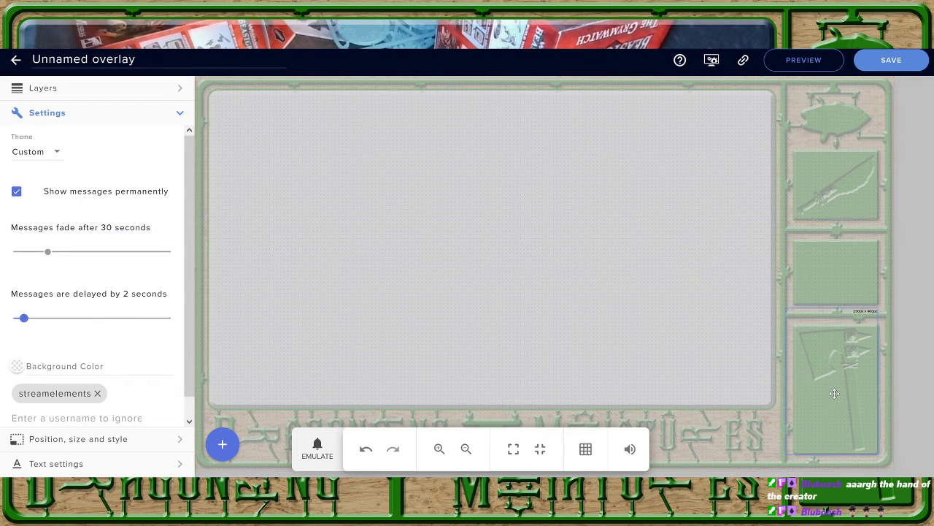
pyautogui.click(786, 309)
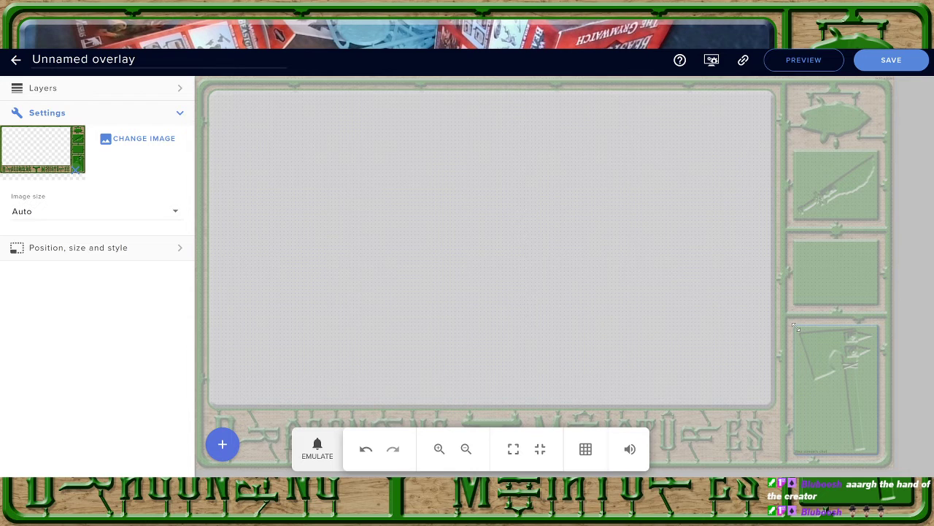
pyautogui.click(795, 357)
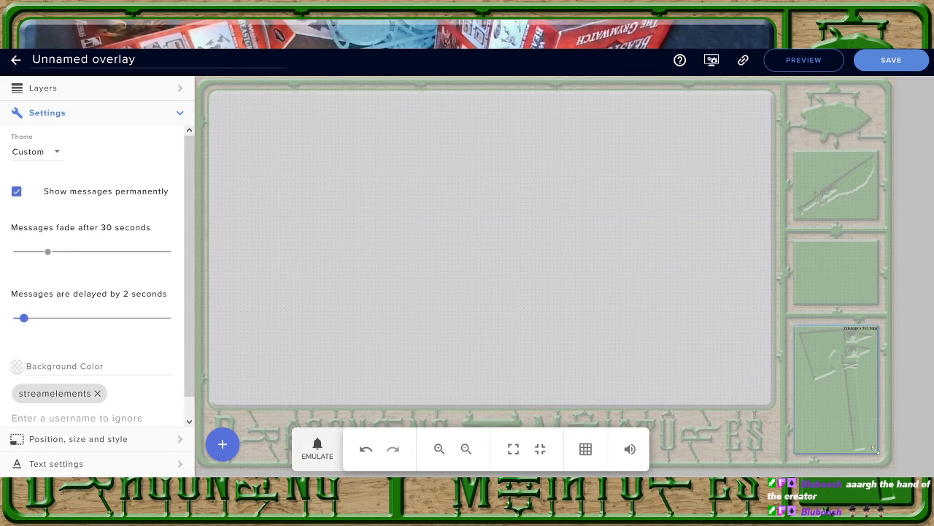
pyautogui.moveTo(876, 449); pyautogui.dragTo(878, 447)
pyautogui.moveTo(875, 324); pyautogui.dragTo(877, 325)
# Rename the overlay as Miniatures Overlay and save it
pyautogui.tripleClick(137, 59)
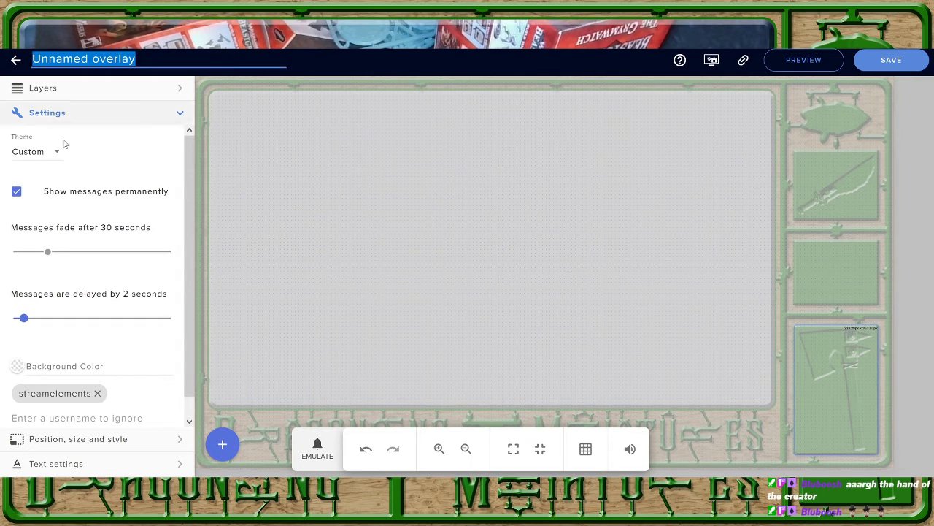
pyautogui.write('Min')
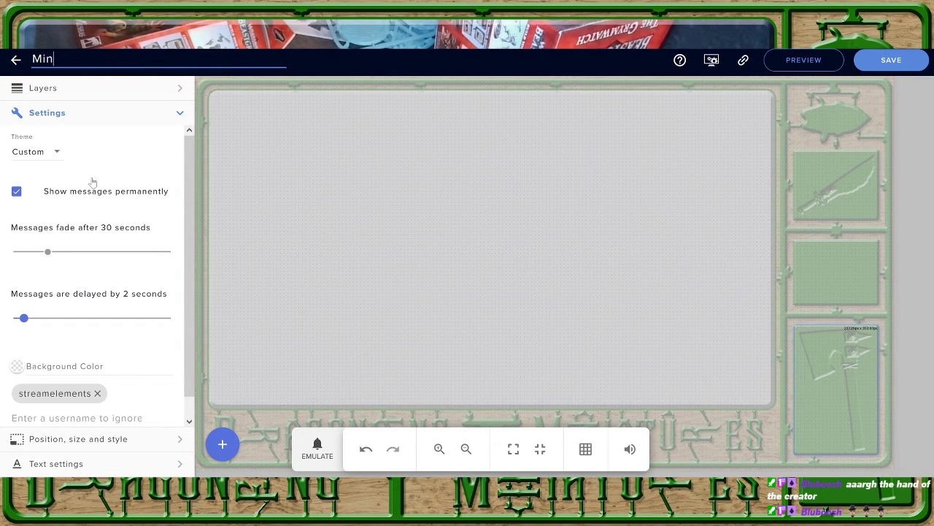
pyautogui.write('iatures Overlay')
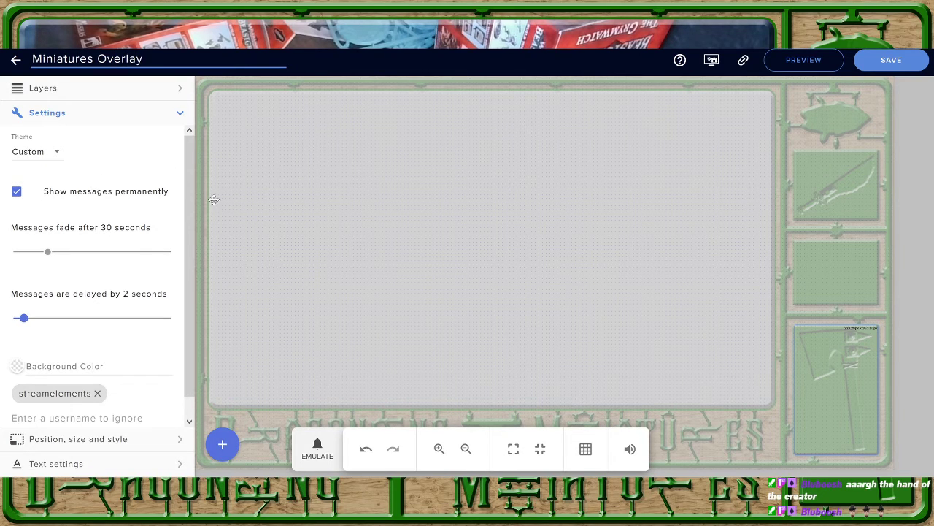
pyautogui.click(882, 69)
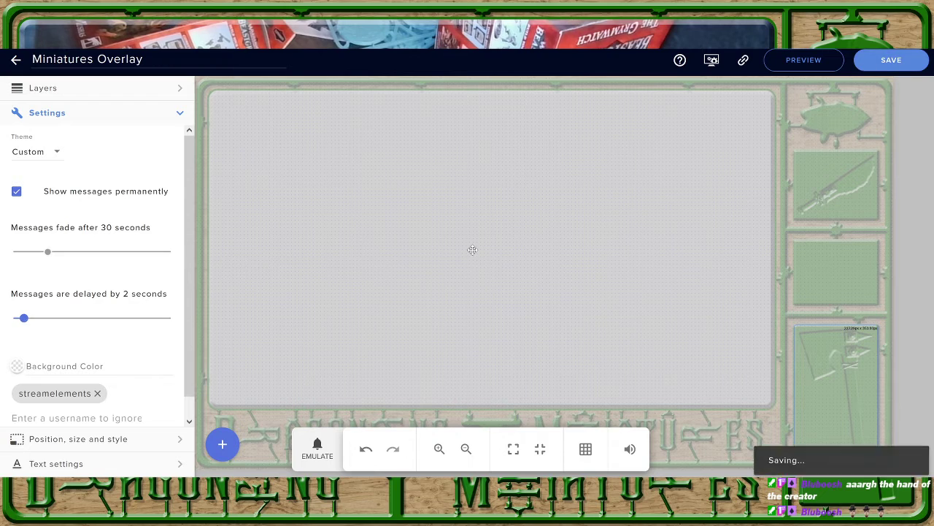
# Add a Kappagen widget and resize it to fill the large main window of the frame
pyautogui.click(30, 87)
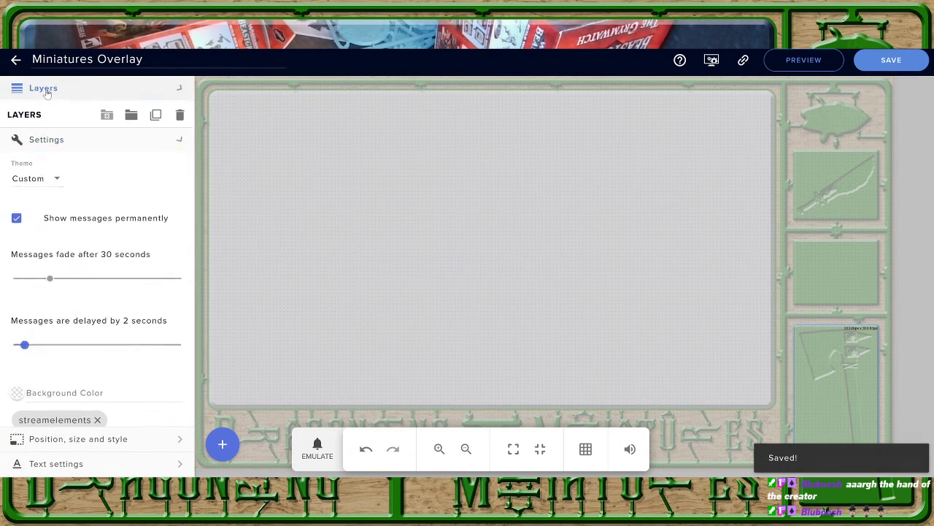
pyautogui.click(222, 445)
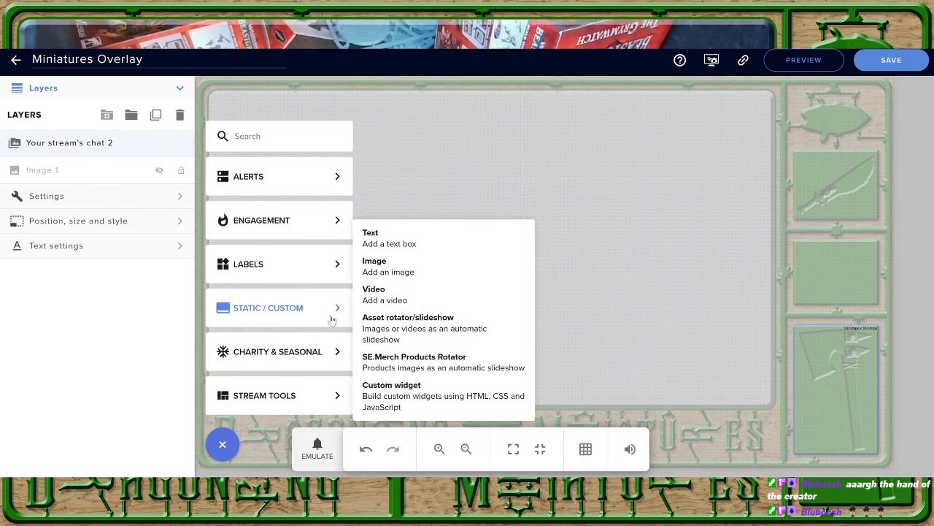
pyautogui.moveTo(315, 178)
pyautogui.moveTo(315, 224)
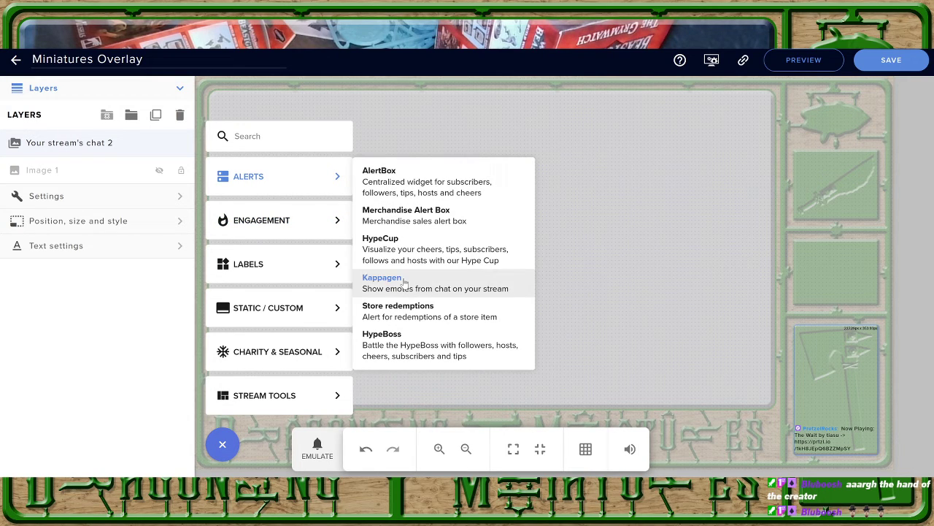
pyautogui.click(382, 278)
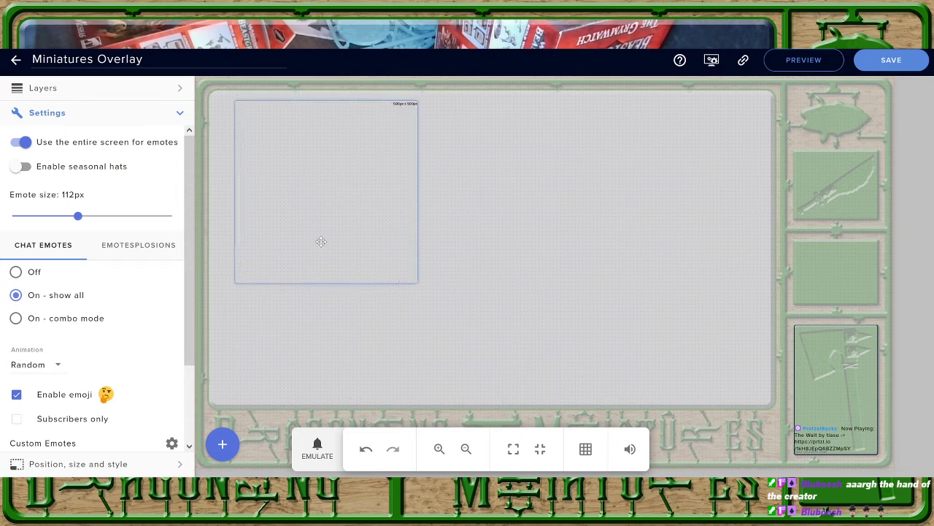
pyautogui.moveTo(321, 242); pyautogui.dragTo(314, 232)
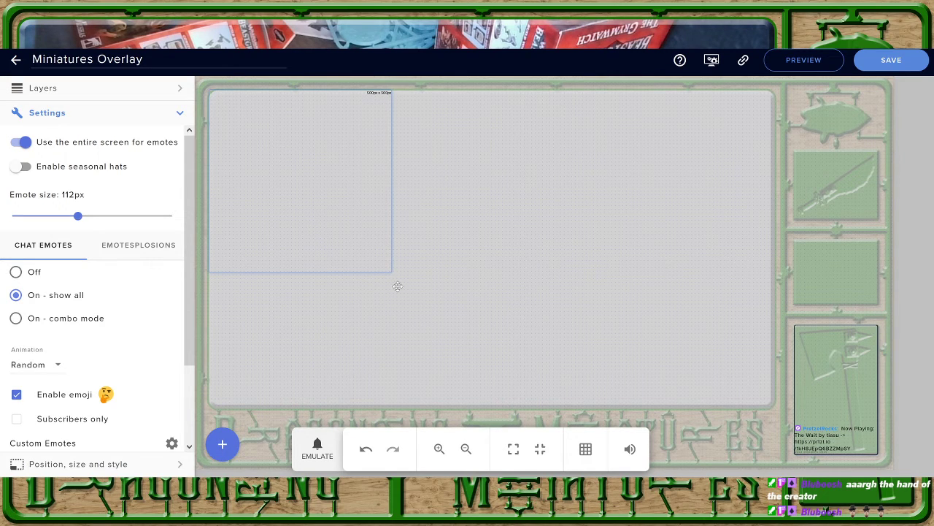
pyautogui.moveTo(391, 271); pyautogui.dragTo(773, 406)
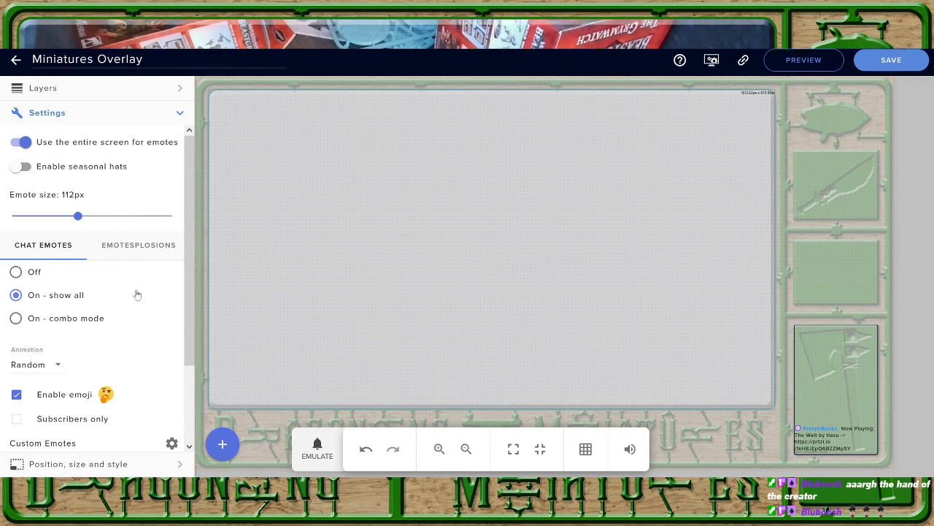
# Set the Kappagen emote size to 69px and test it by emulating a follower event
pyautogui.moveTo(78, 216); pyautogui.dragTo(50, 216)
pyautogui.click(321, 467)
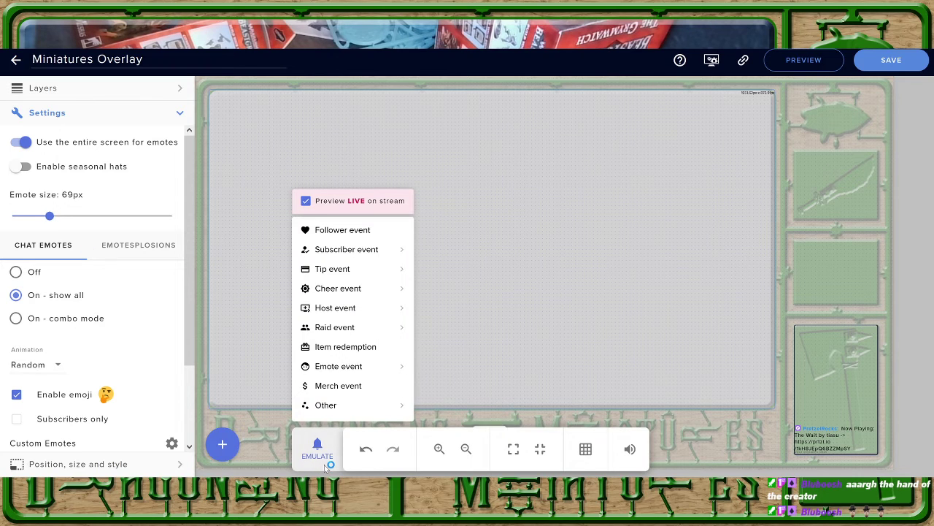
pyautogui.click(351, 231)
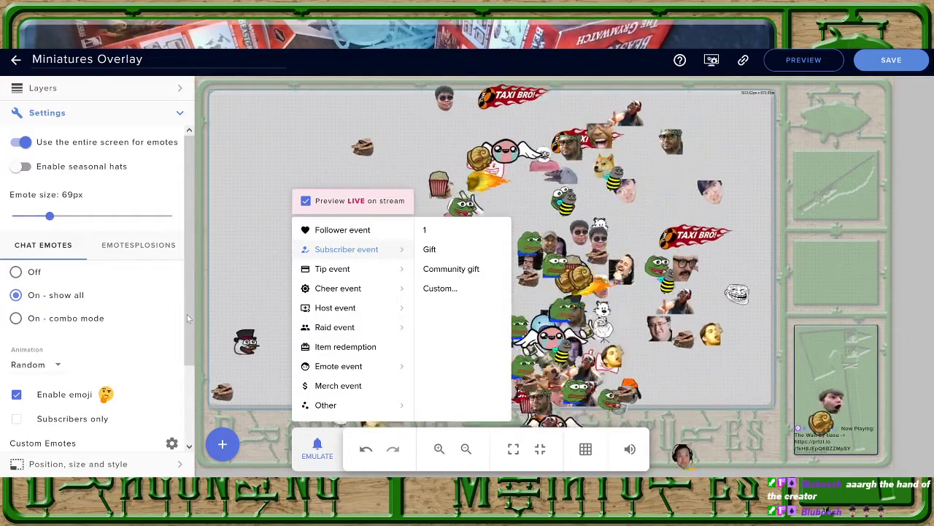
# Turn off using the entire screen for Kappagen emotes and test the widget with another emulated event
pyautogui.click(186, 307)
pyautogui.moveTo(186, 307); pyautogui.dragTo(185, 400)
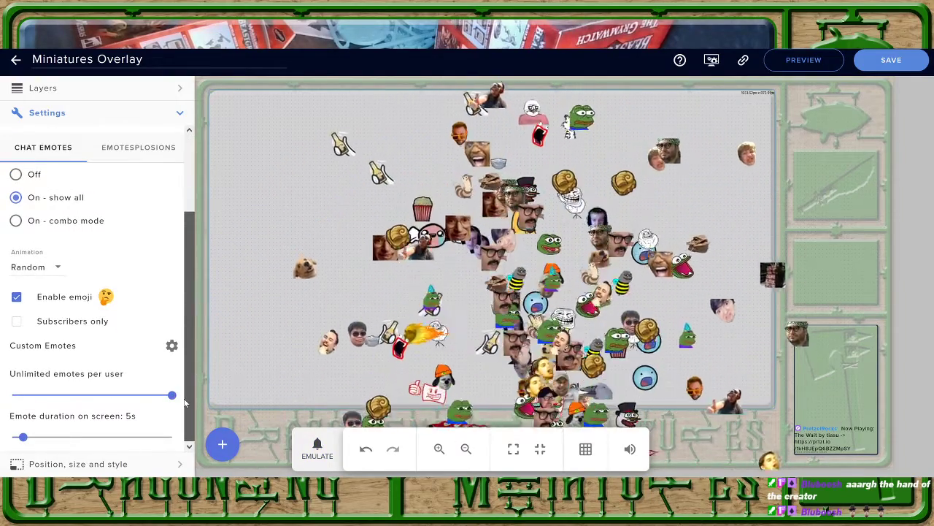
pyautogui.click(136, 150)
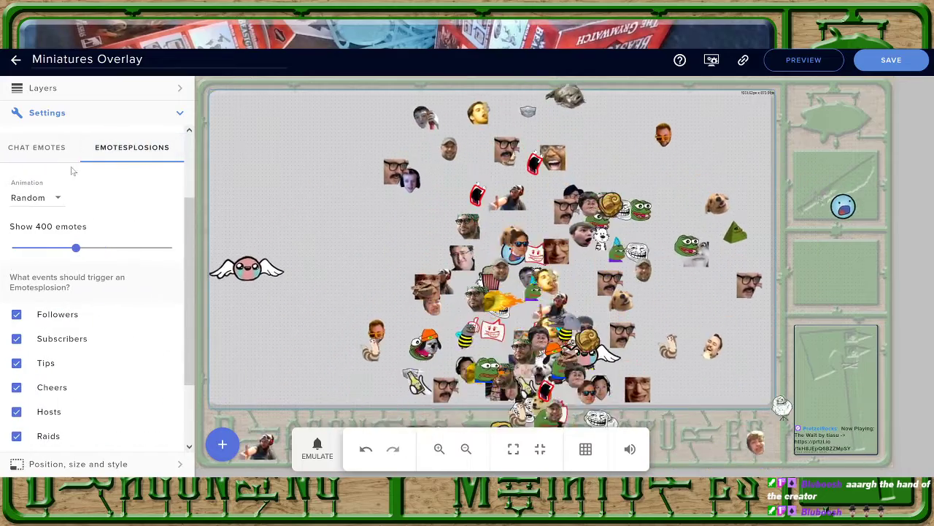
pyautogui.click(43, 148)
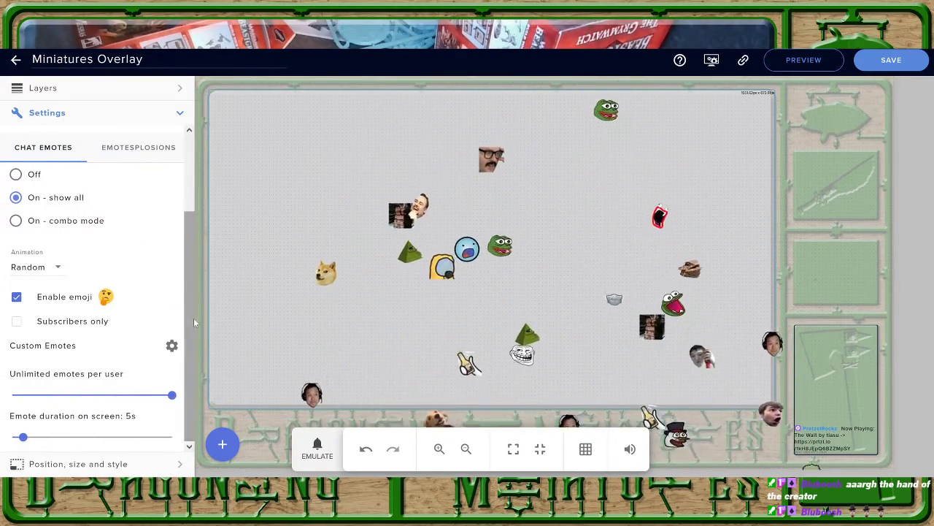
pyautogui.moveTo(186, 321); pyautogui.dragTo(192, 242)
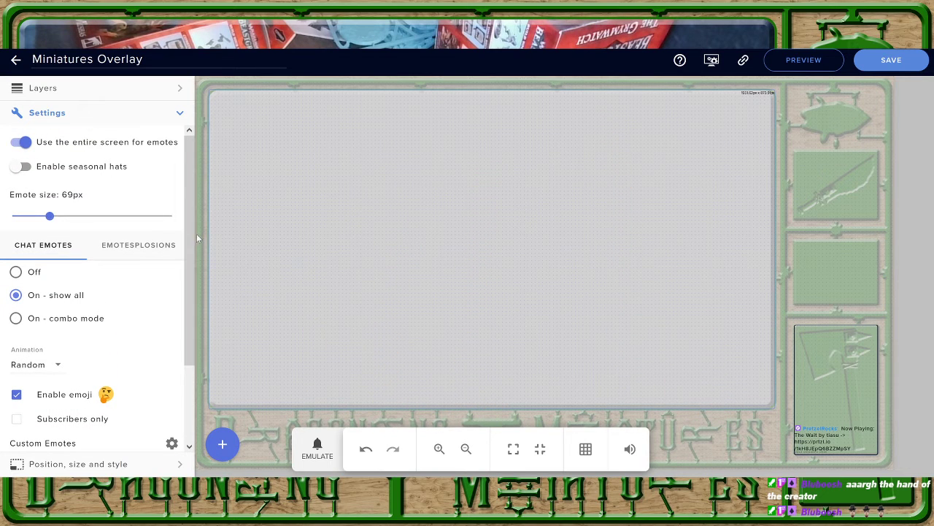
pyautogui.click(22, 142)
pyautogui.click(317, 448)
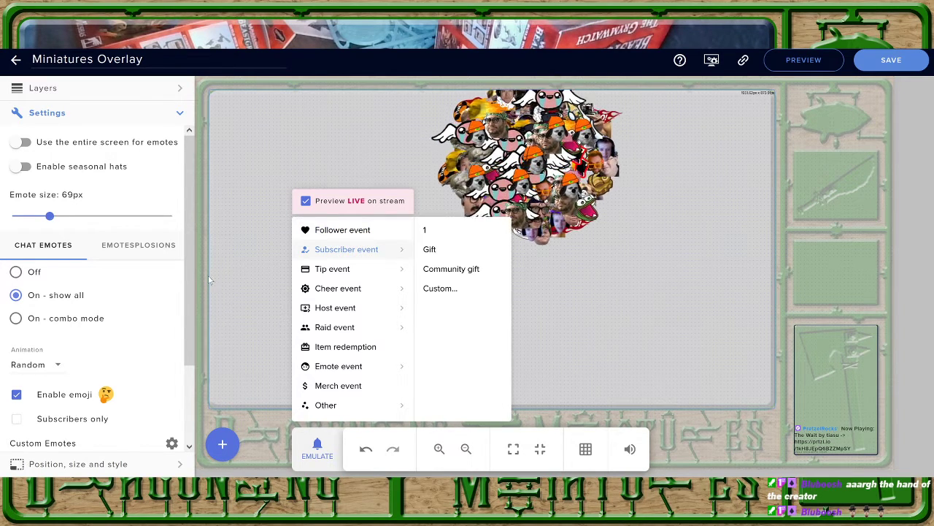
pyautogui.click(326, 293)
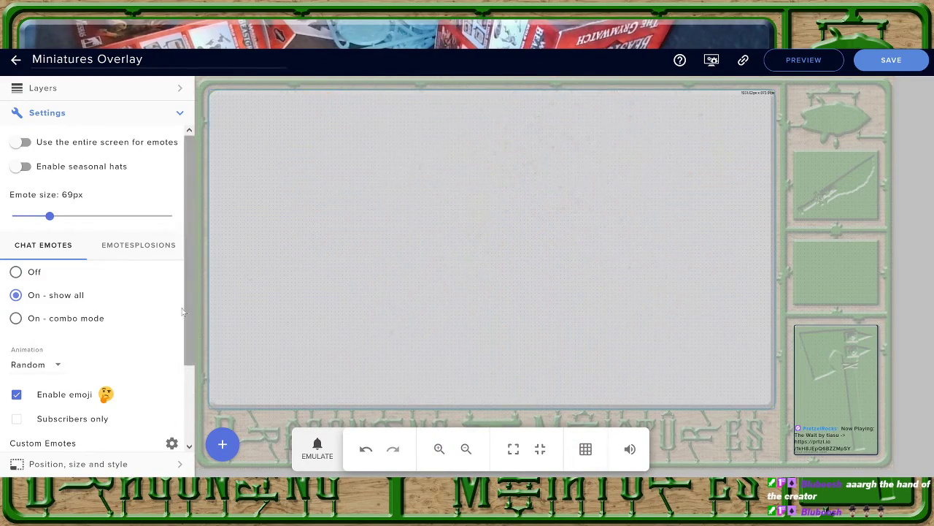
# Add nightbot and Nightbot to the ignored usernames of the Your stream's chat 2 widget
pyautogui.click(42, 89)
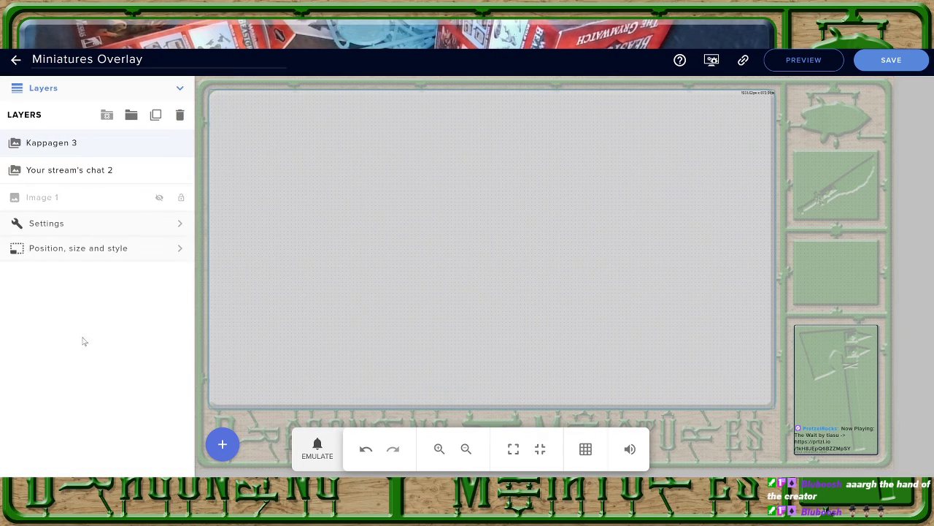
pyautogui.click(60, 172)
pyautogui.click(76, 272)
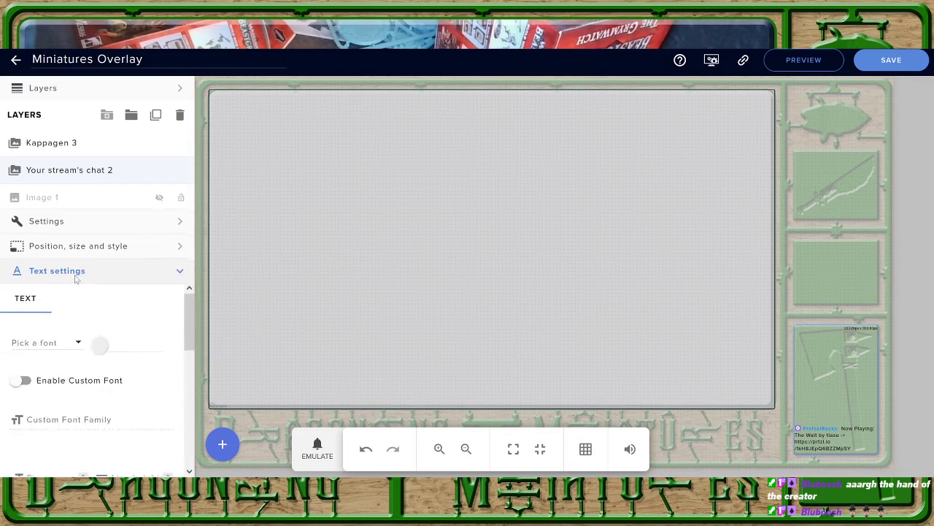
pyautogui.scroll(-3, 134, 337)
pyautogui.scroll(3, 134, 336)
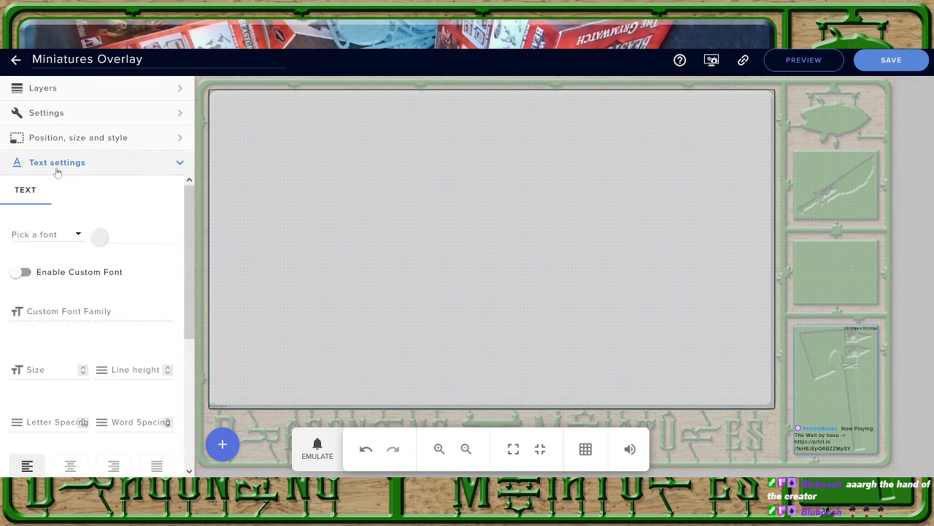
pyautogui.click(60, 116)
pyautogui.scroll(-1, 109, 343)
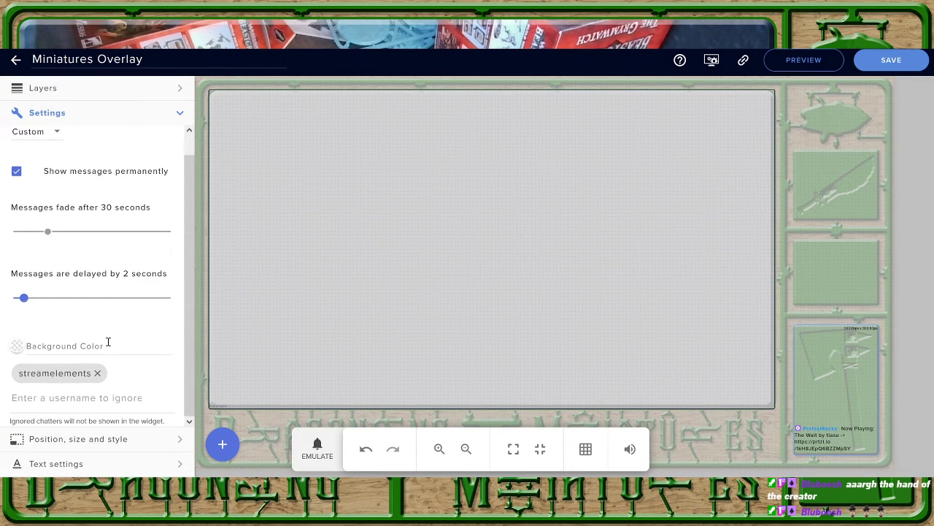
pyautogui.click(125, 405)
pyautogui.write('ni')
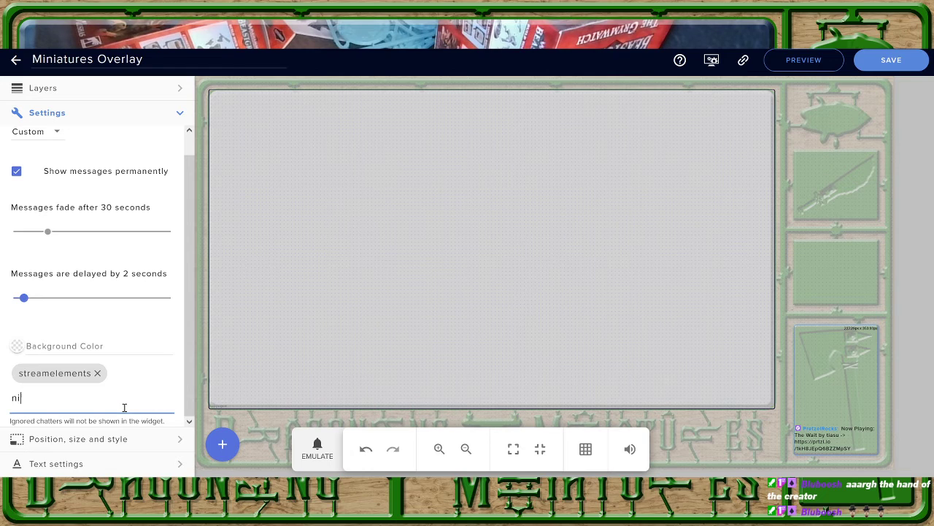
pyautogui.write('ghtbot')
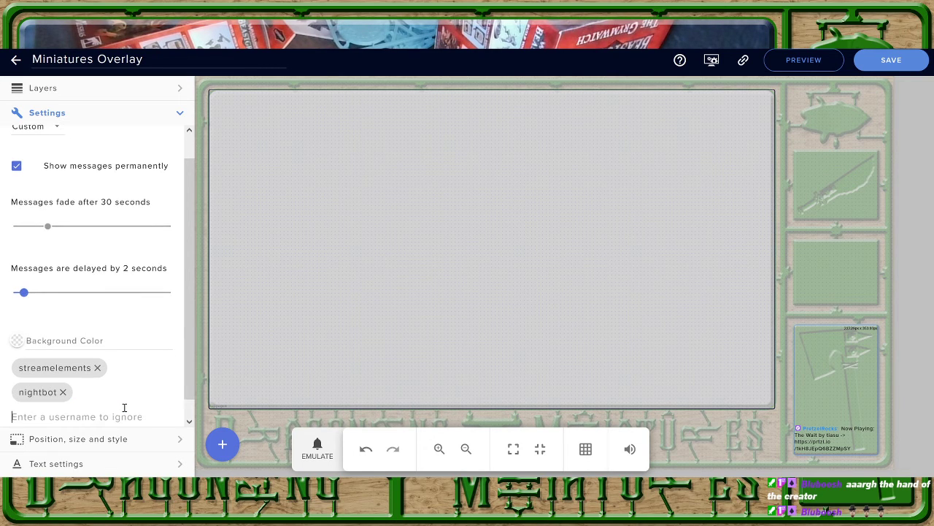
pyautogui.write('Nightbot')
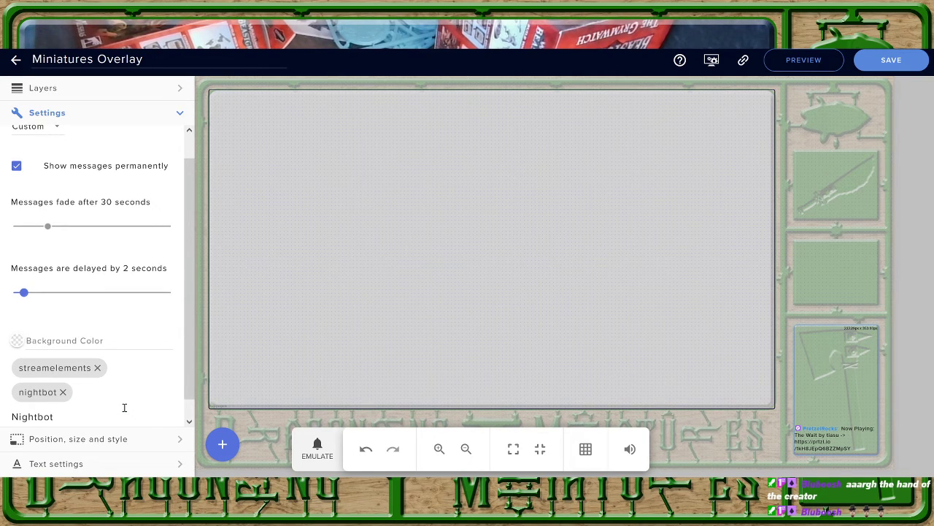
pyautogui.press('Return')
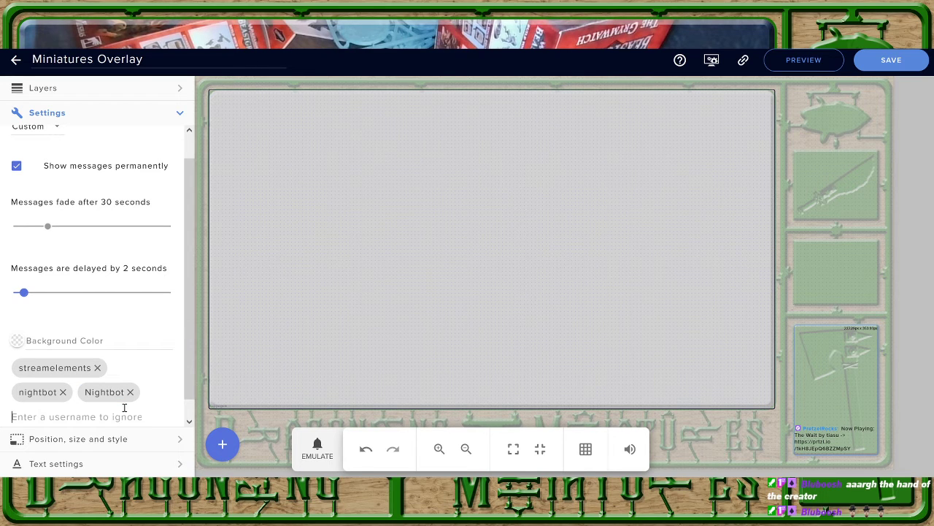
# Add pretzelrocks to the chat widget's ignored usernames
pyautogui.write('pretzelro')
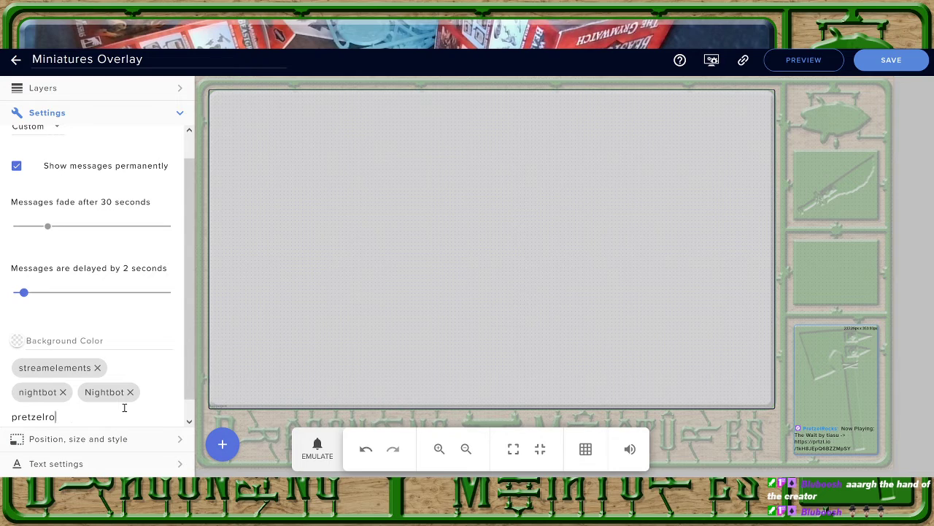
pyautogui.write('cks')
pyautogui.press('Return')
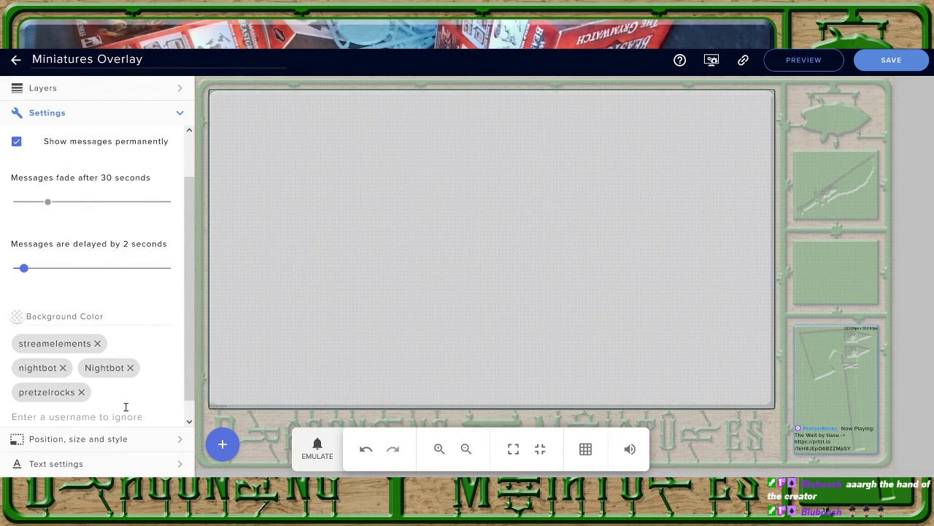
# Set the chat widget's message delay to 0 seconds and save the Miniatures Overlay
pyautogui.click(883, 67)
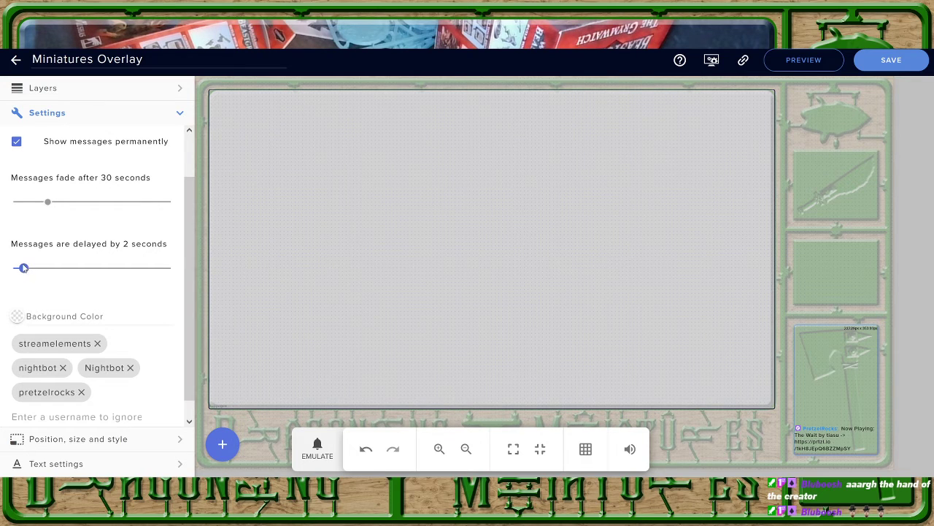
pyautogui.scroll(1, 99, 285)
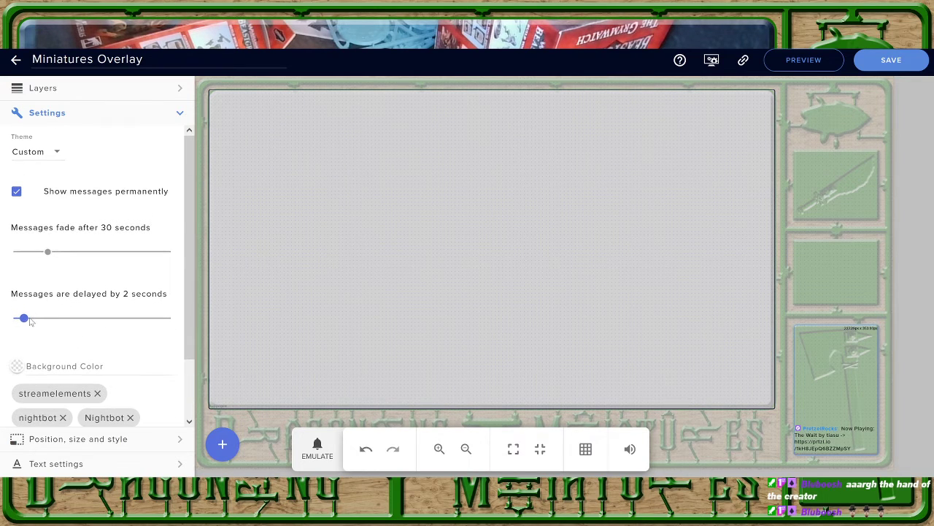
pyautogui.moveTo(24, 319); pyautogui.dragTo(4, 326)
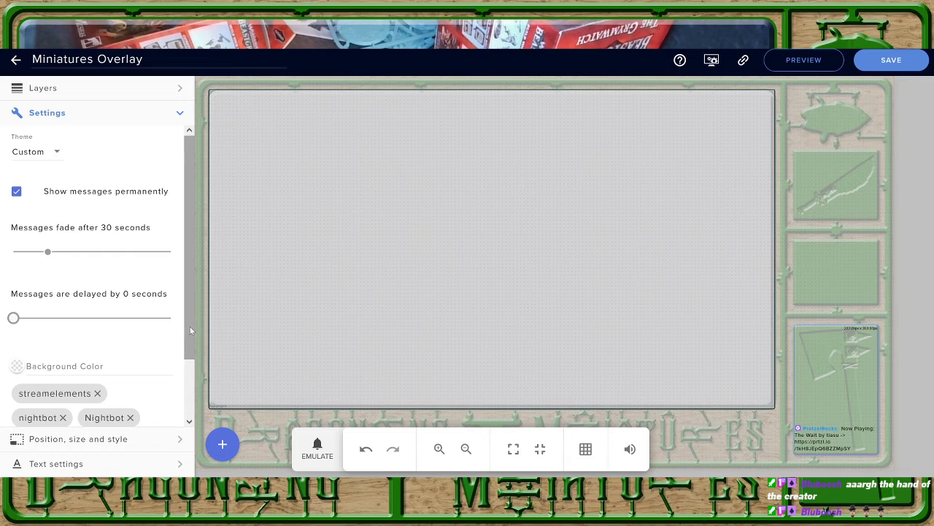
pyautogui.moveTo(190, 327); pyautogui.dragTo(196, 278)
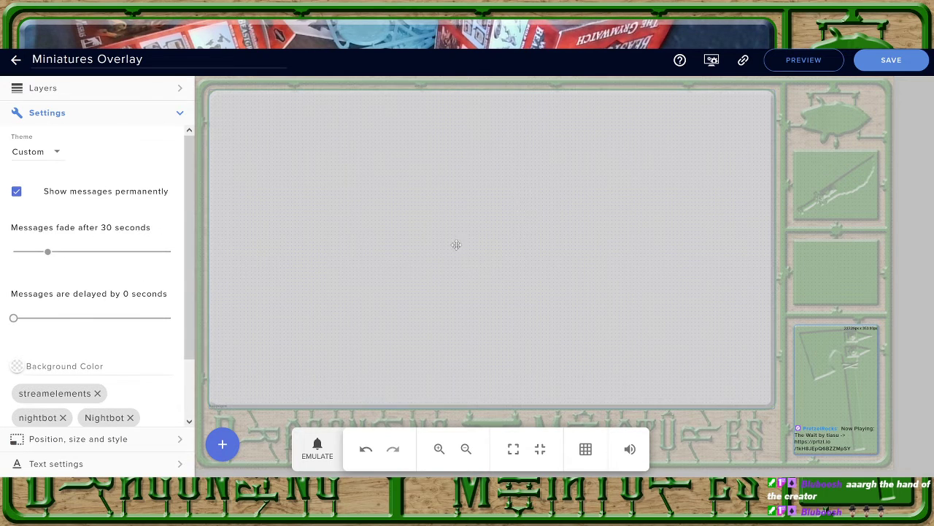
pyautogui.click(892, 60)
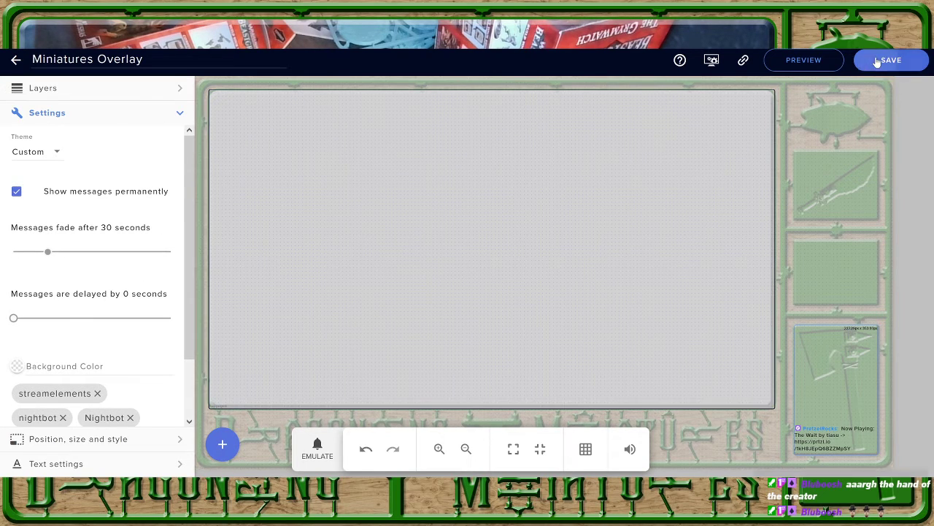
# In the Bond Anniversary overlay, set the message delay of Your stream's chat 2 to 0 seconds and save the overlay
pyautogui.click(16, 60)
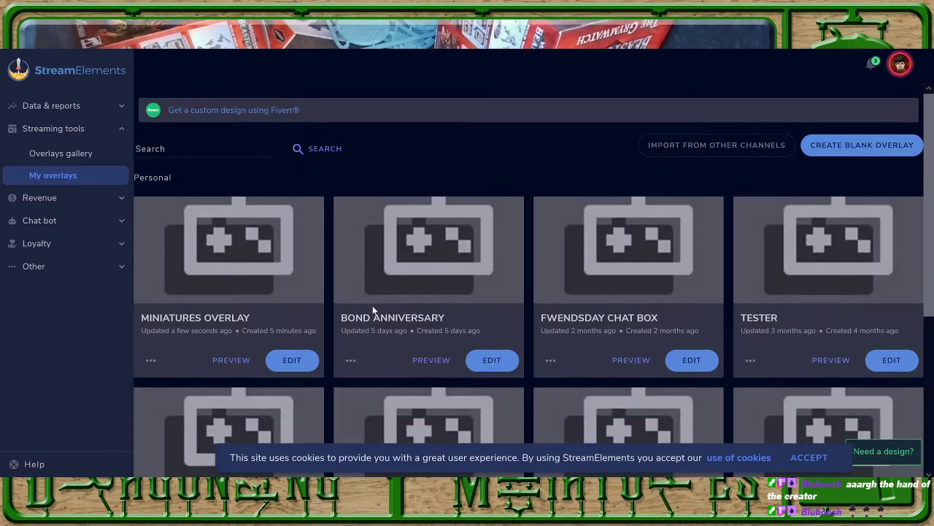
pyautogui.click(492, 360)
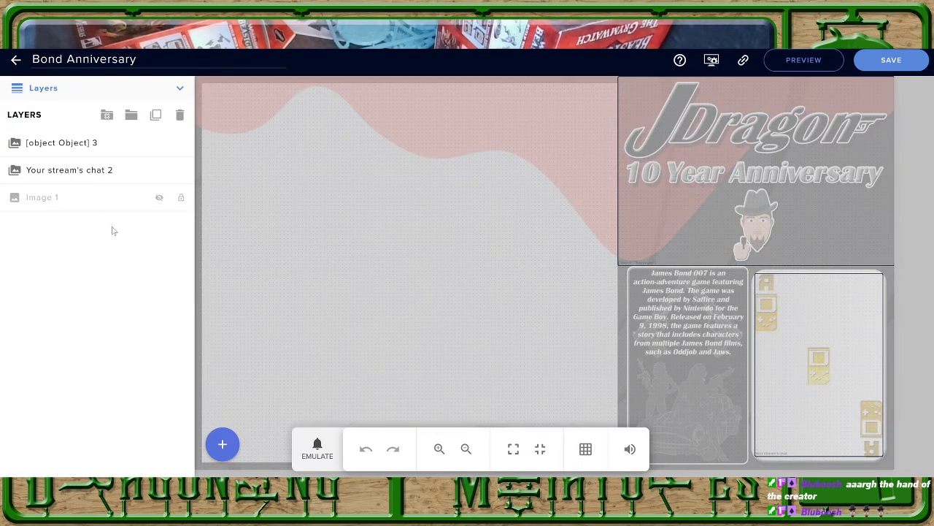
pyautogui.click(73, 170)
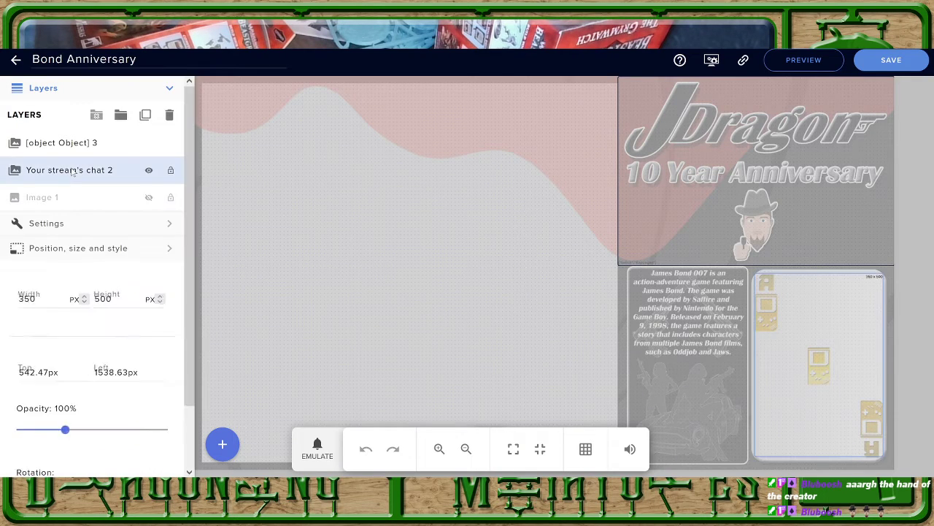
pyautogui.click(74, 223)
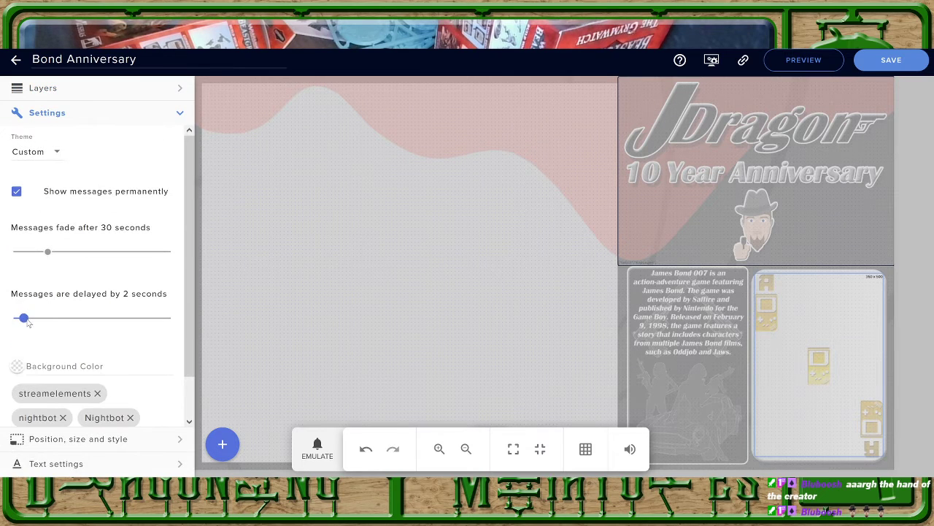
pyautogui.moveTo(24, 318); pyautogui.dragTo(5, 336)
pyautogui.click(146, 89)
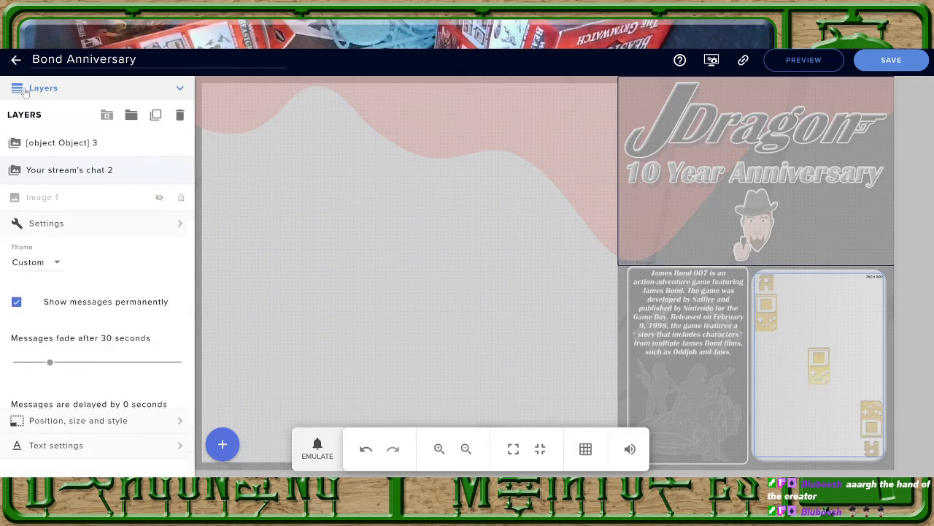
pyautogui.click(724, 150)
pyautogui.click(891, 59)
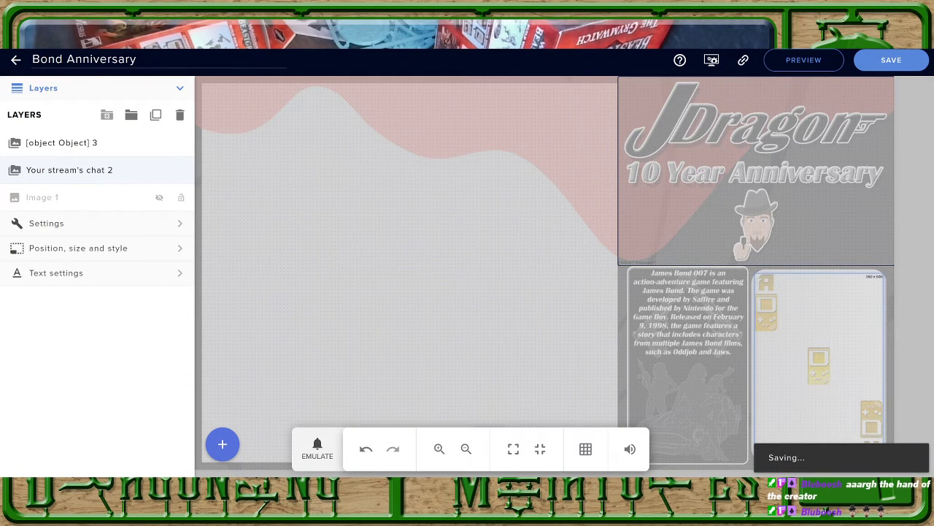
pyautogui.click(15, 60)
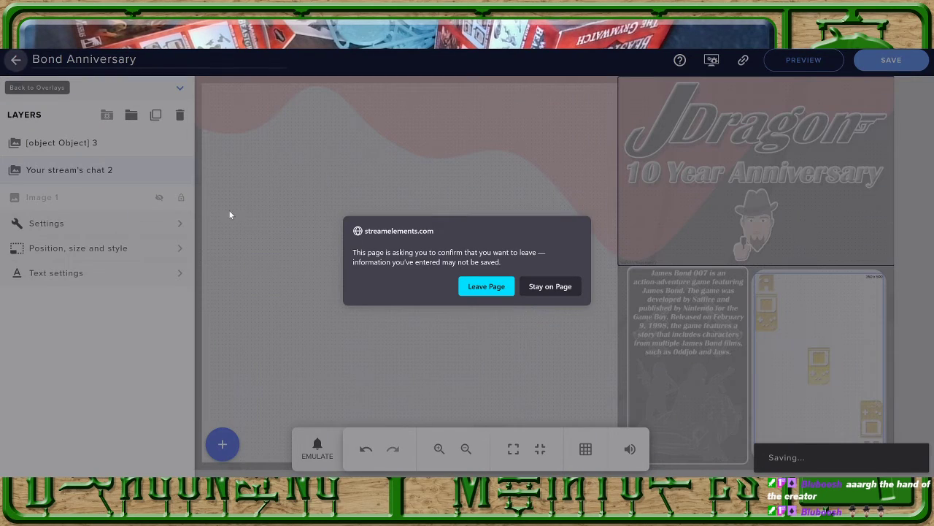
pyautogui.click(535, 287)
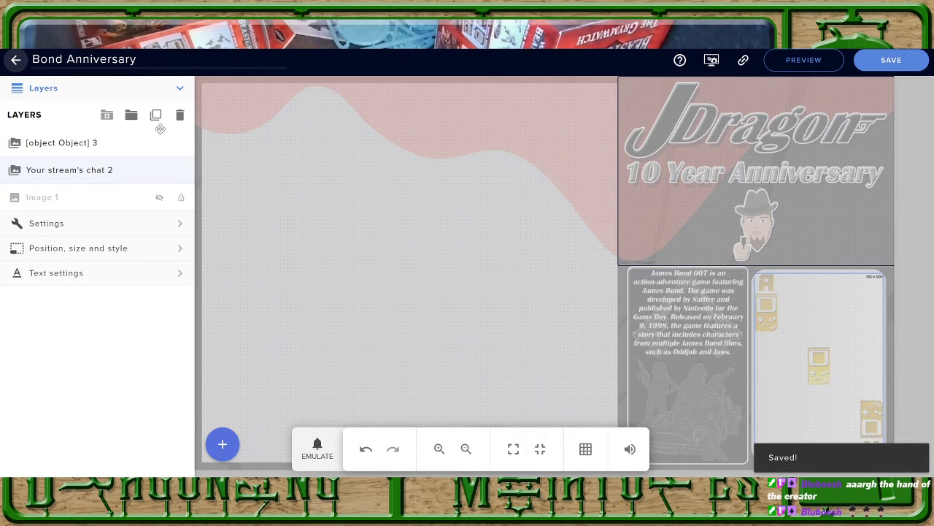
# Return to the overlays list and reopen the Miniatures Overlay for editing
pyautogui.click(15, 60)
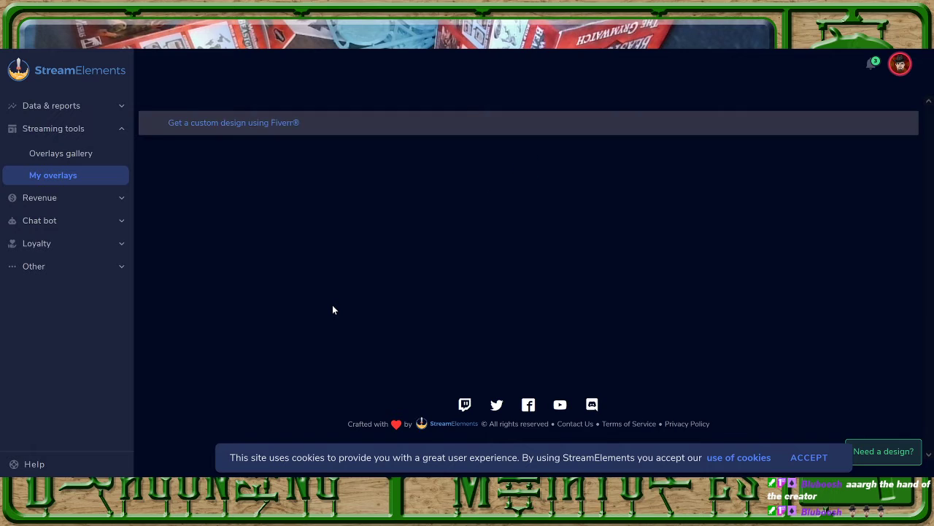
pyautogui.scroll(-2, 436, 306)
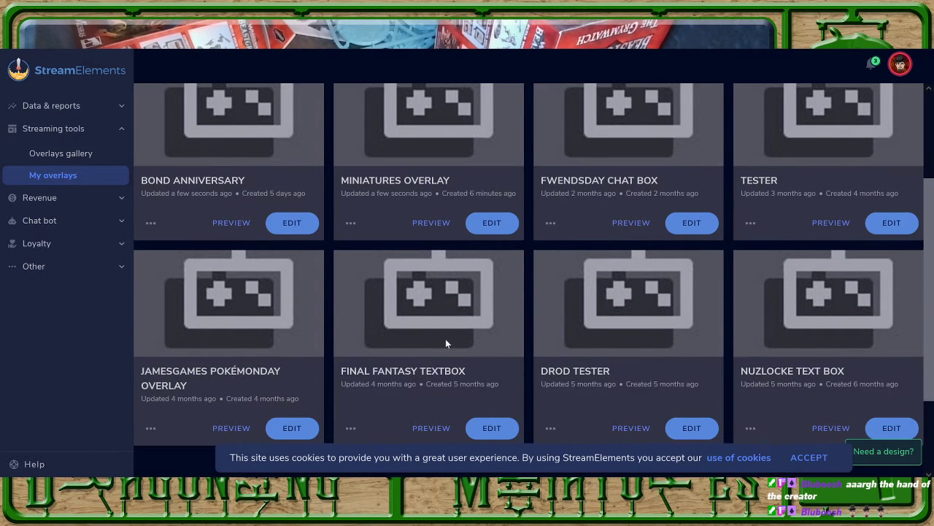
pyautogui.scroll(-2, 500, 317)
pyautogui.scroll(5, 501, 323)
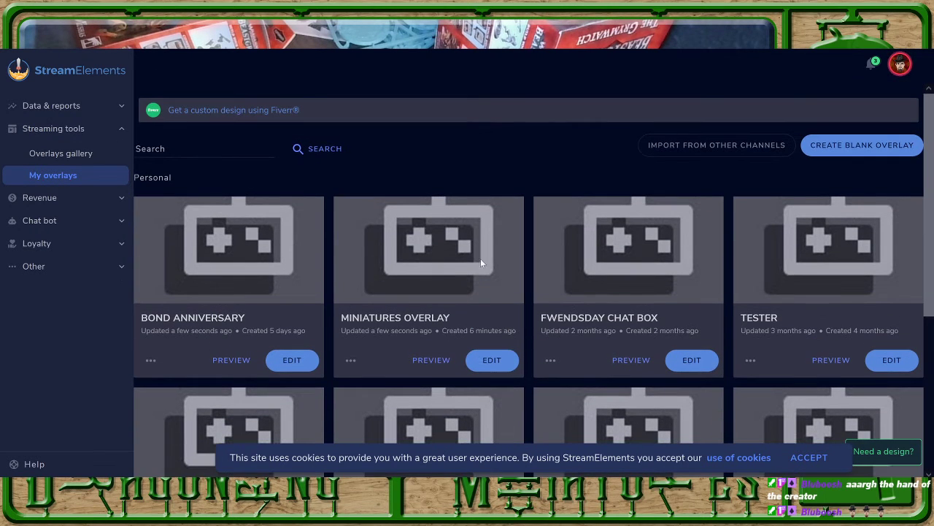
pyautogui.scroll(-1, 660, 358)
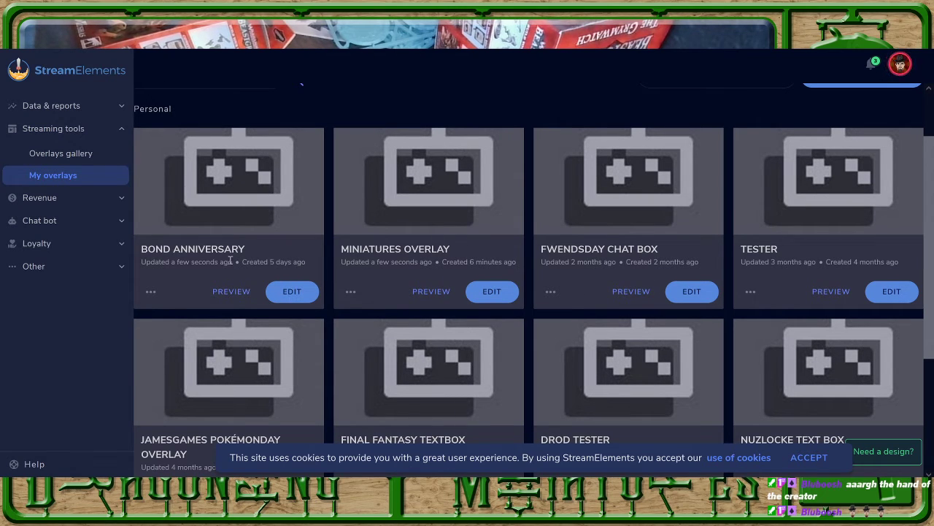
pyautogui.click(489, 294)
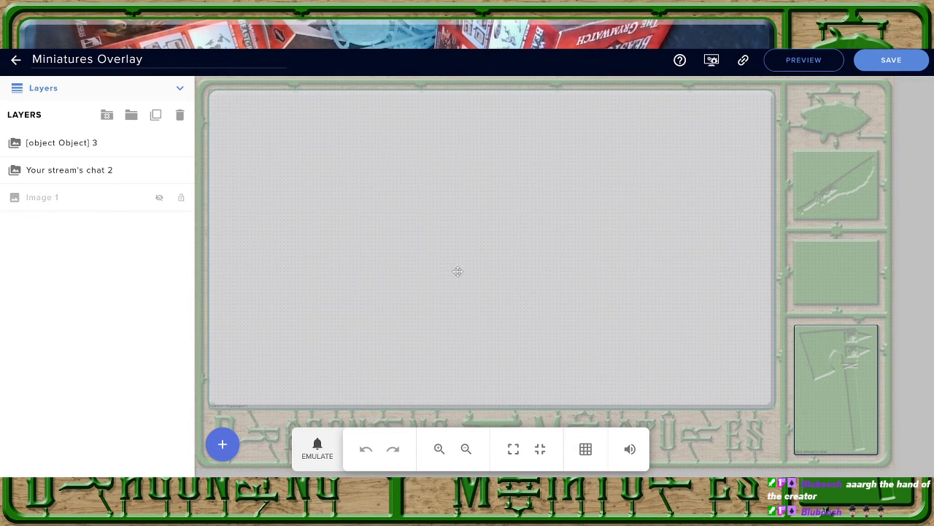
# Review the settings, position and size, and text options of the Your stream's chat 2 widget
pyautogui.click(71, 170)
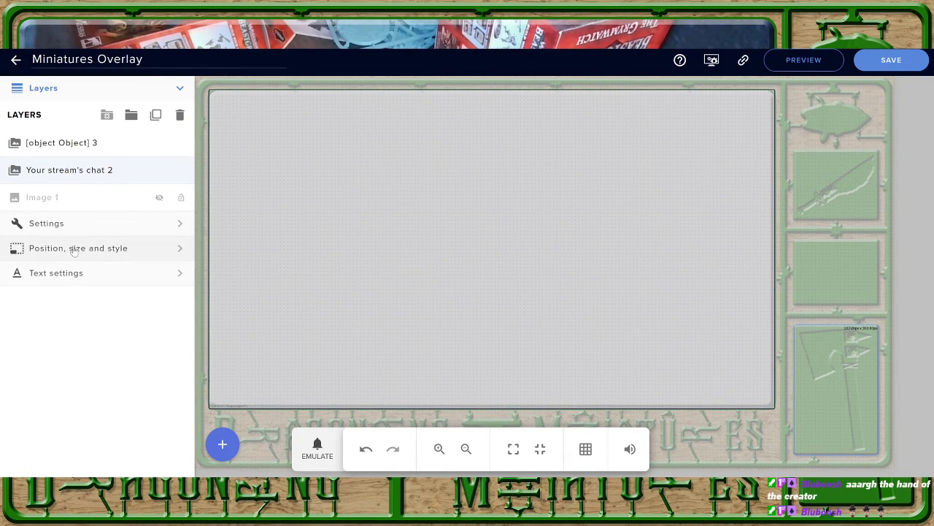
pyautogui.click(73, 224)
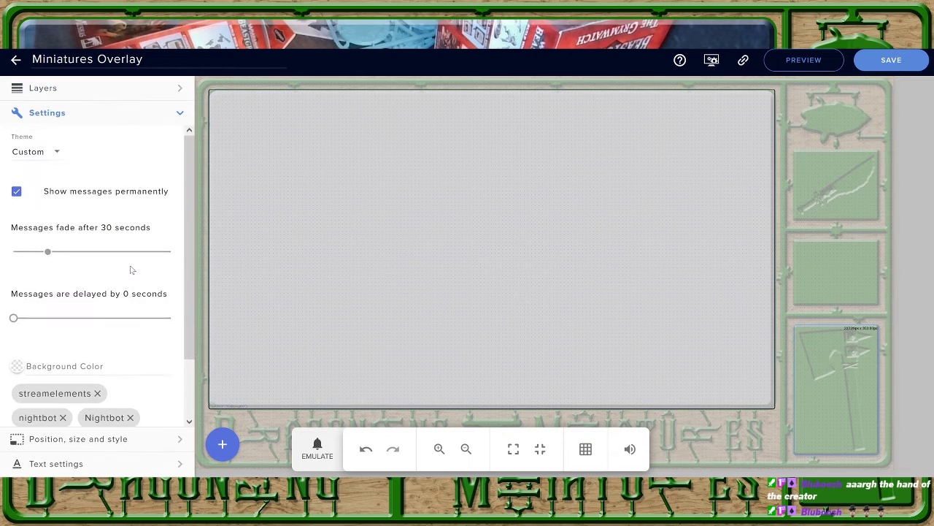
pyautogui.moveTo(187, 250); pyautogui.dragTo(191, 332)
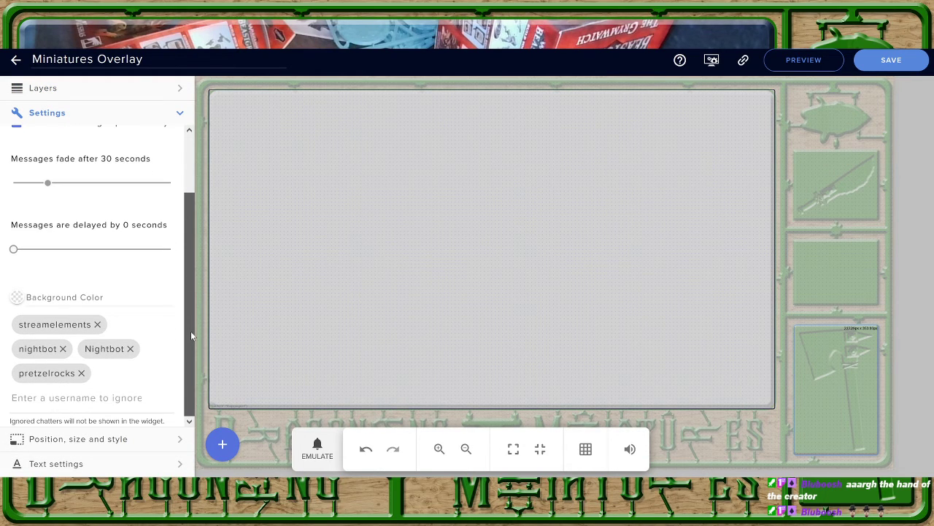
pyautogui.click(111, 441)
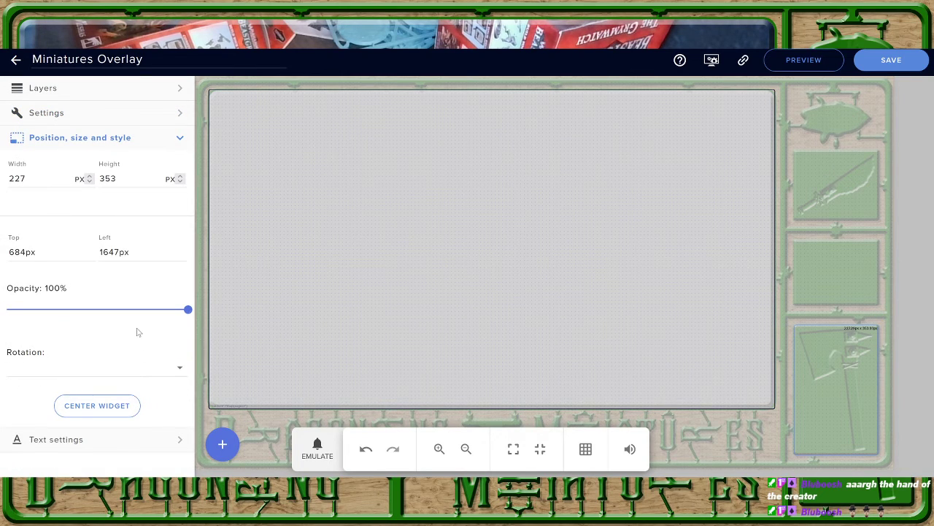
pyautogui.click(112, 446)
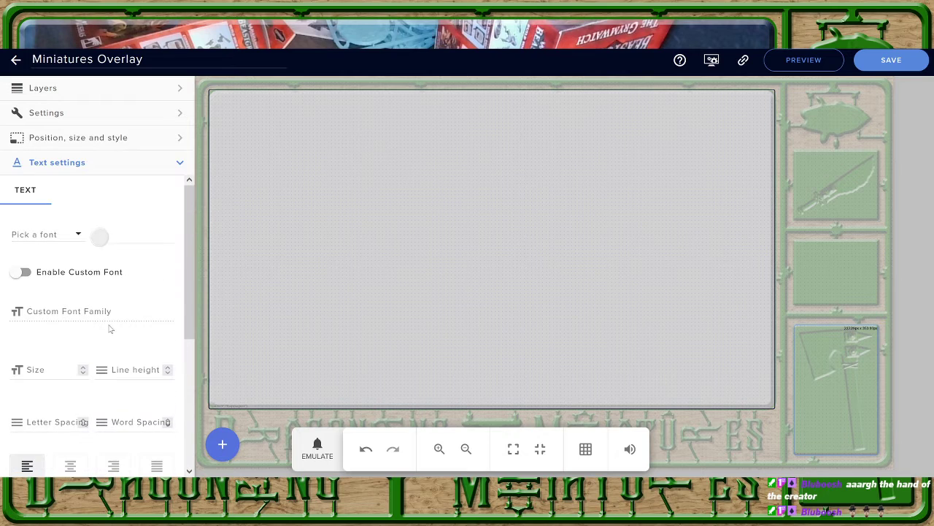
pyautogui.scroll(-3, 110, 334)
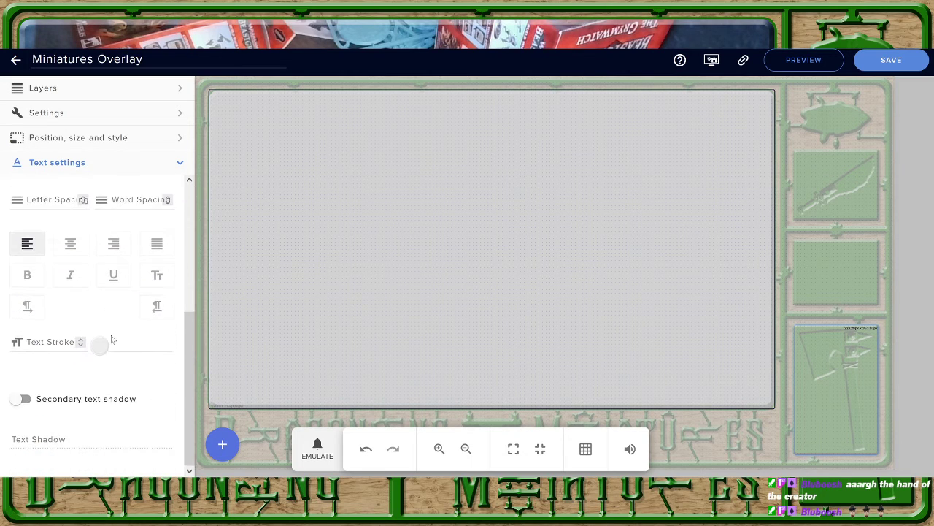
pyautogui.scroll(3, 113, 340)
pyautogui.scroll(-2, 111, 337)
pyautogui.scroll(2, 102, 336)
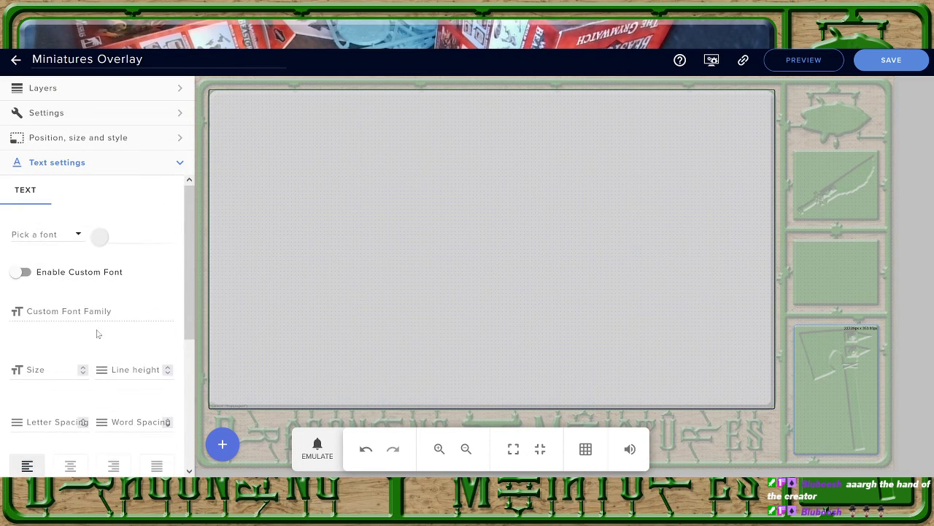
# Search the web for google fonts and open the Google Fonts site
pyautogui.press('F5')
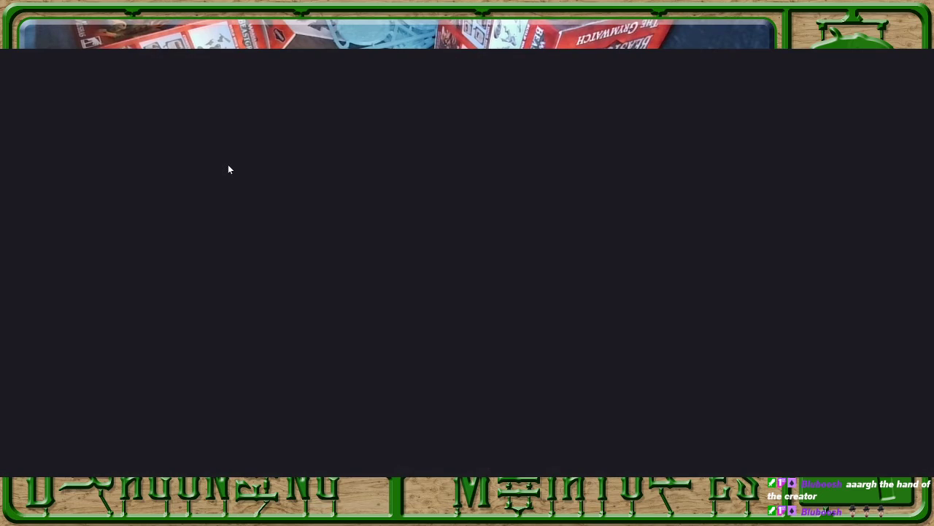
pyautogui.hotkey('ctrl', 'l')
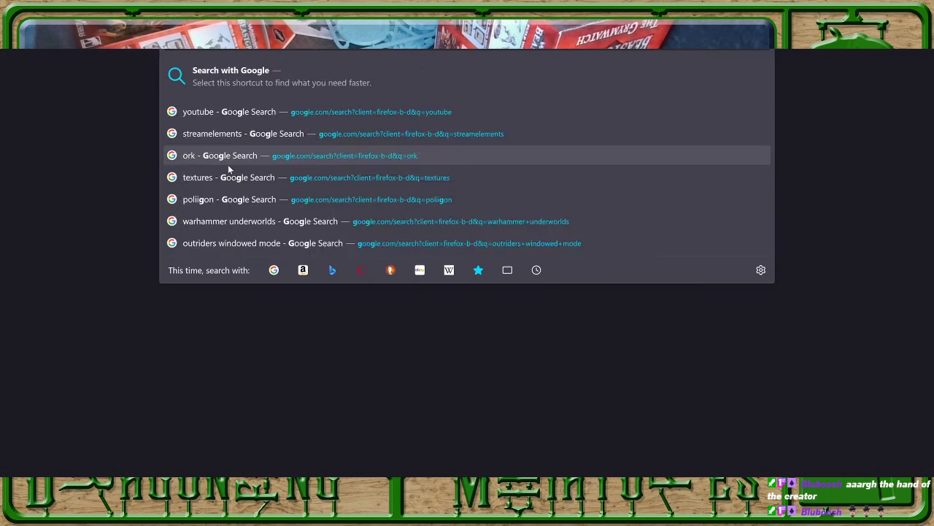
pyautogui.write('google fonts')
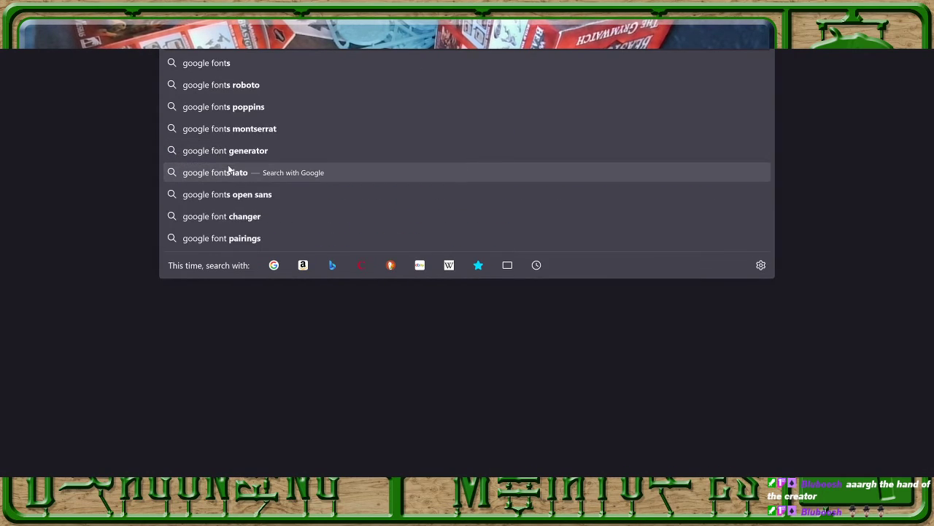
pyautogui.press('Return')
pyautogui.click(182, 180)
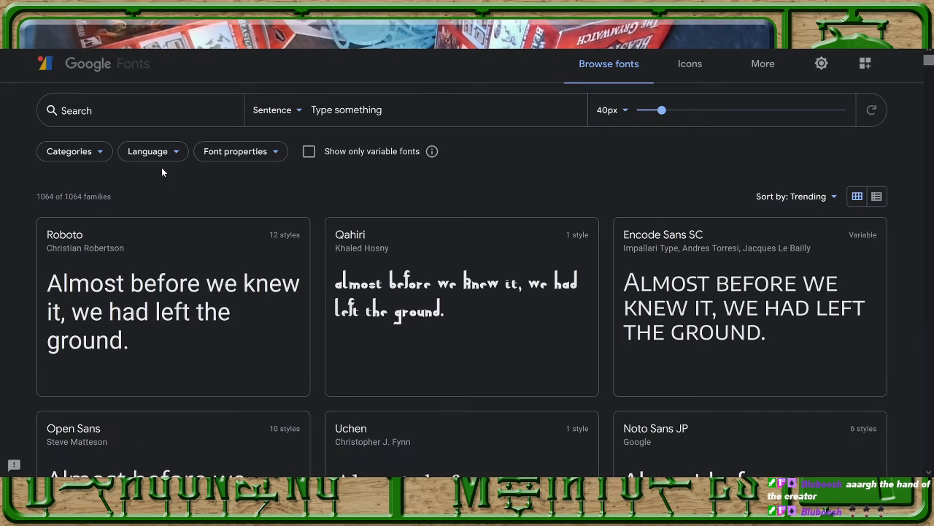
# Set the font preview text to Miniatures and look through the first trending font samples for one suiting the overlay
pyautogui.click(343, 111)
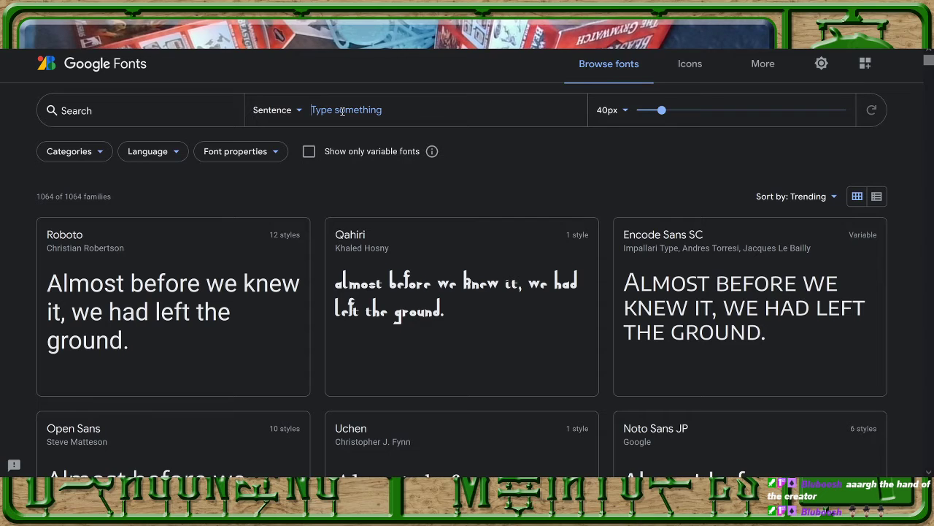
pyautogui.write('Miniatures')
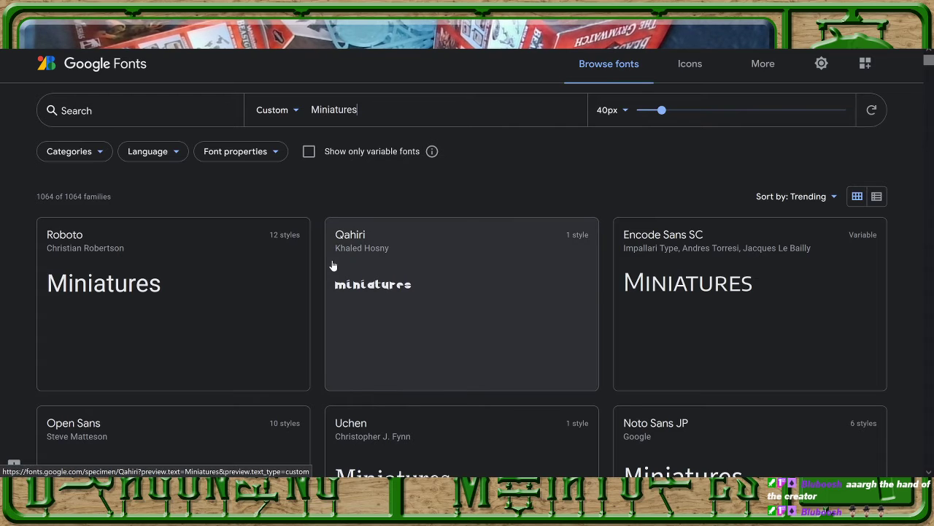
pyautogui.scroll(-2, 321, 234)
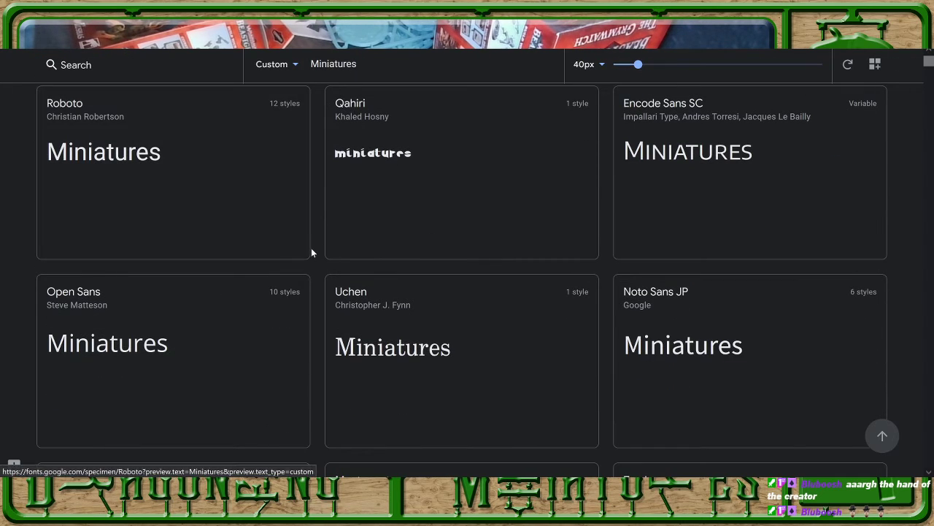
pyautogui.scroll(-3, 314, 251)
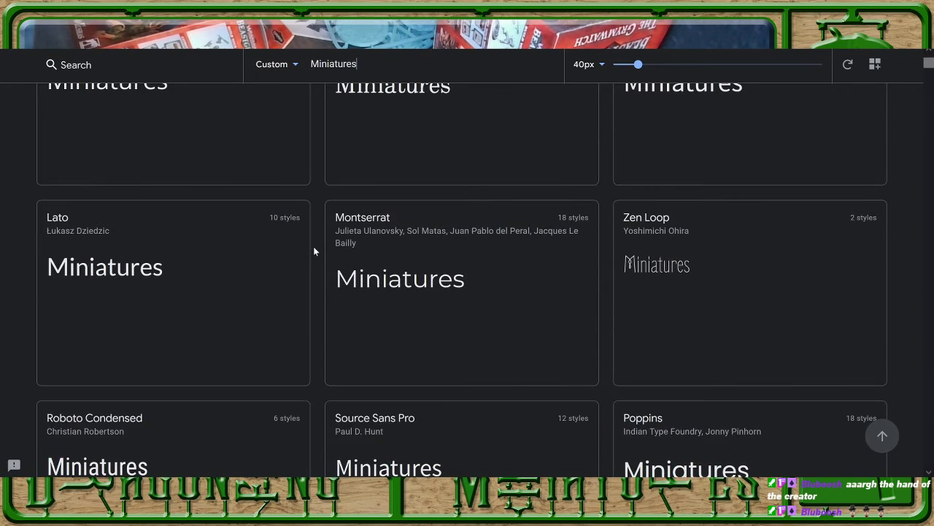
pyautogui.scroll(-1, 314, 252)
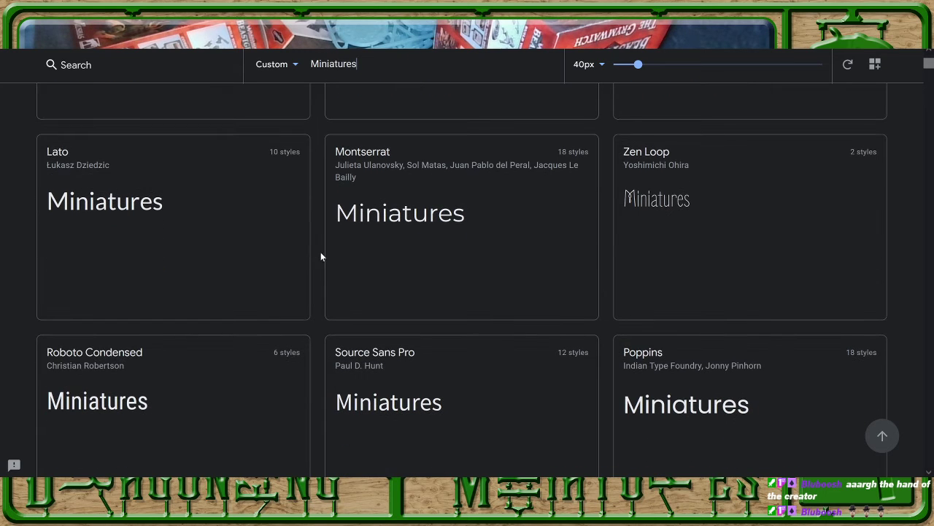
pyautogui.scroll(-2, 320, 255)
pyautogui.scroll(-4, 320, 256)
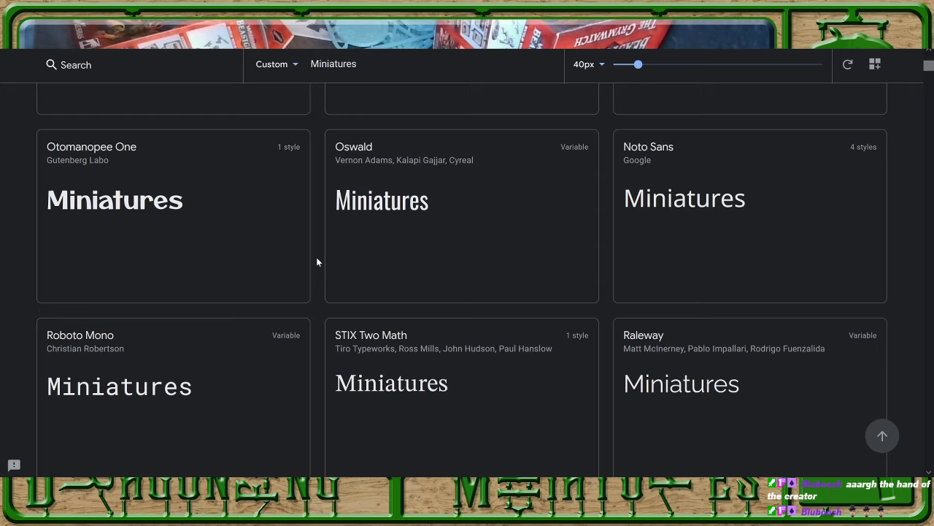
pyautogui.scroll(-3, 316, 257)
pyautogui.scroll(-3, 316, 257)
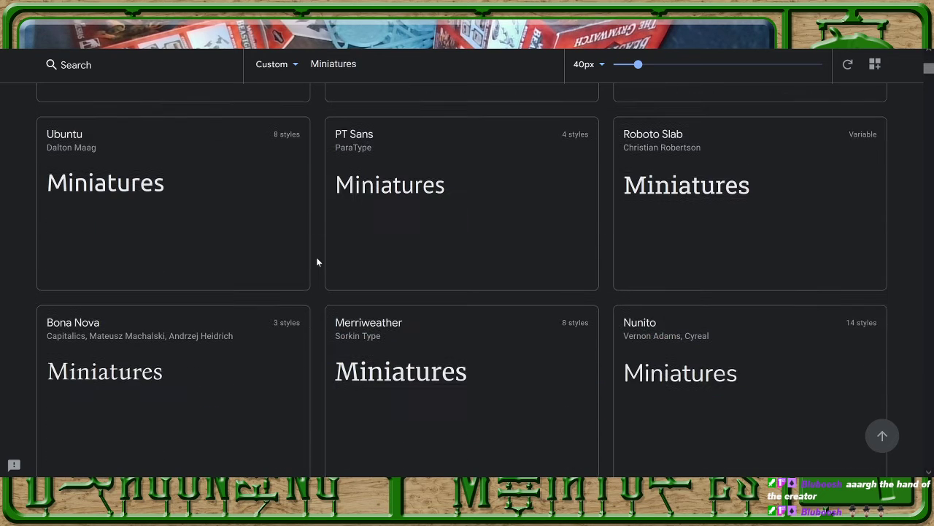
pyautogui.scroll(-3, 317, 258)
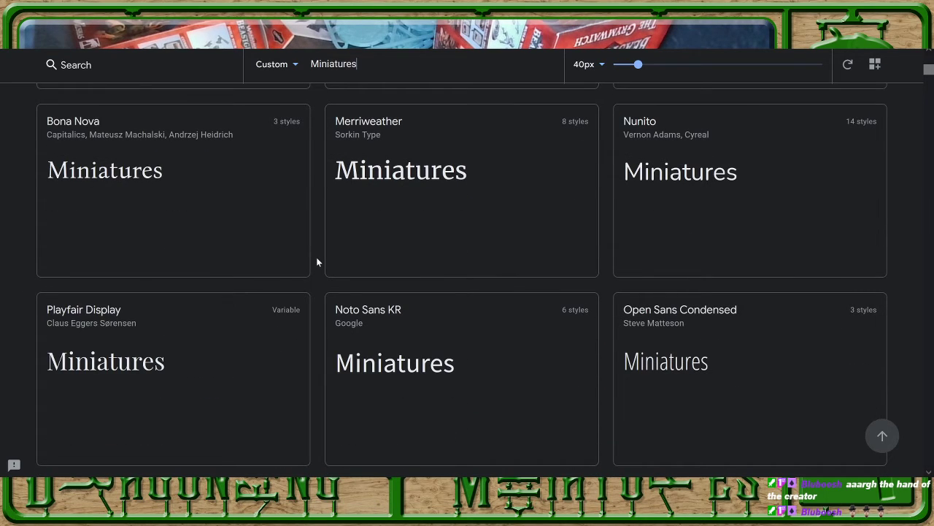
pyautogui.scroll(-4, 317, 257)
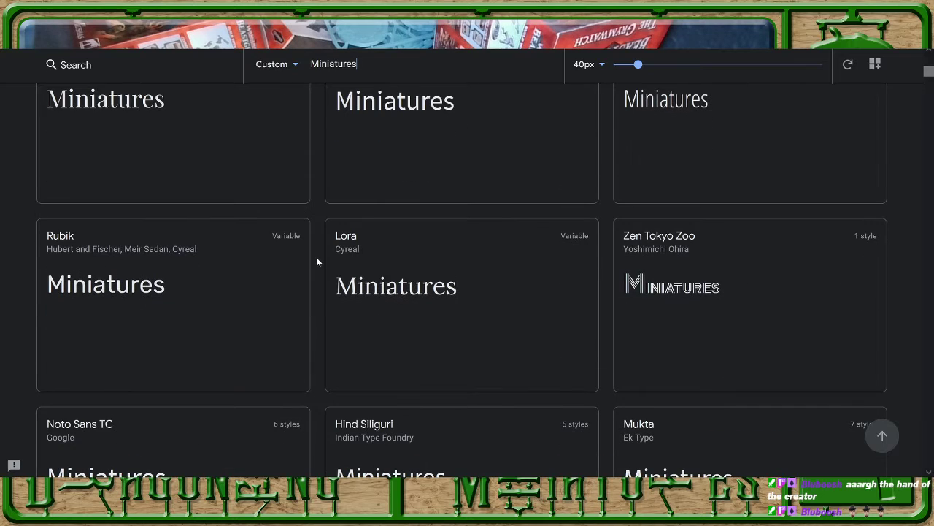
pyautogui.scroll(-2, 316, 257)
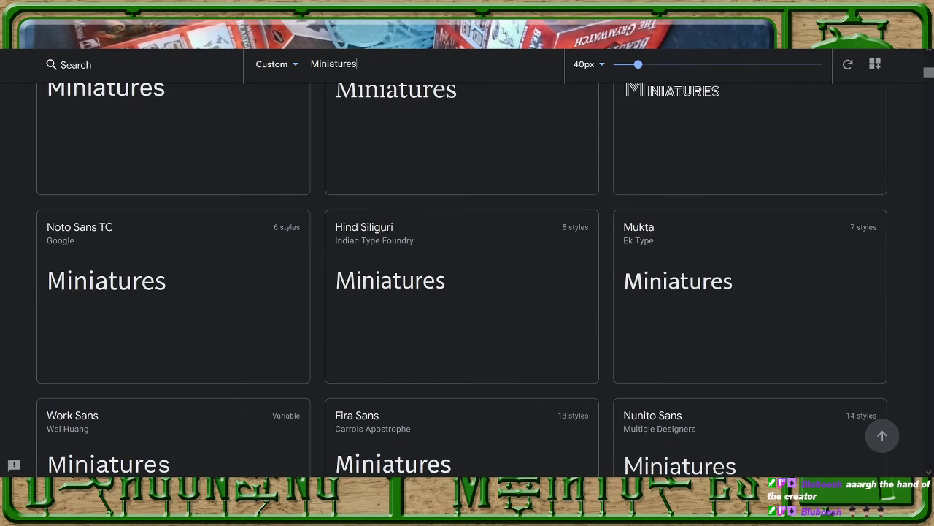
# Check the Miniatures Overlay's lettering for reference and examine further Google Fonts samples for a matching style
pyautogui.hotkey('ctrl', 'Tab')
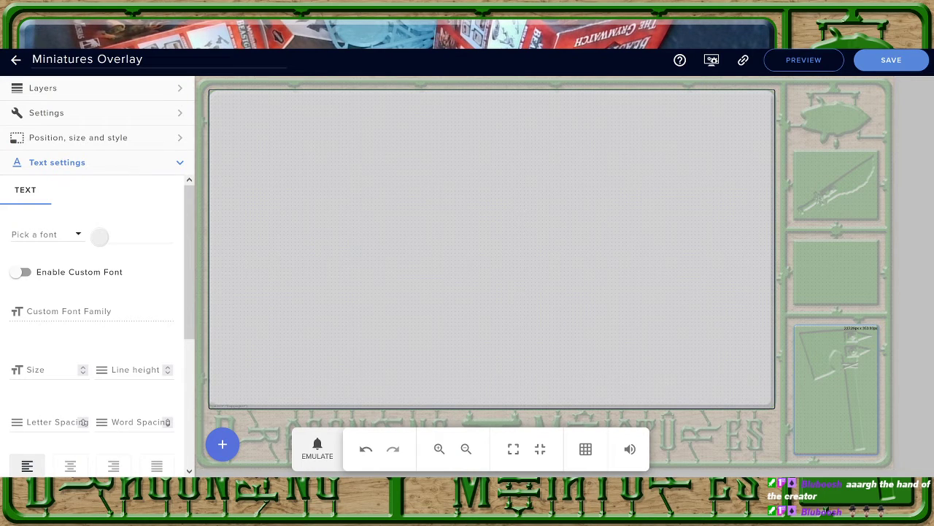
pyautogui.hotkey('ctrl', 'shift', 'Tab')
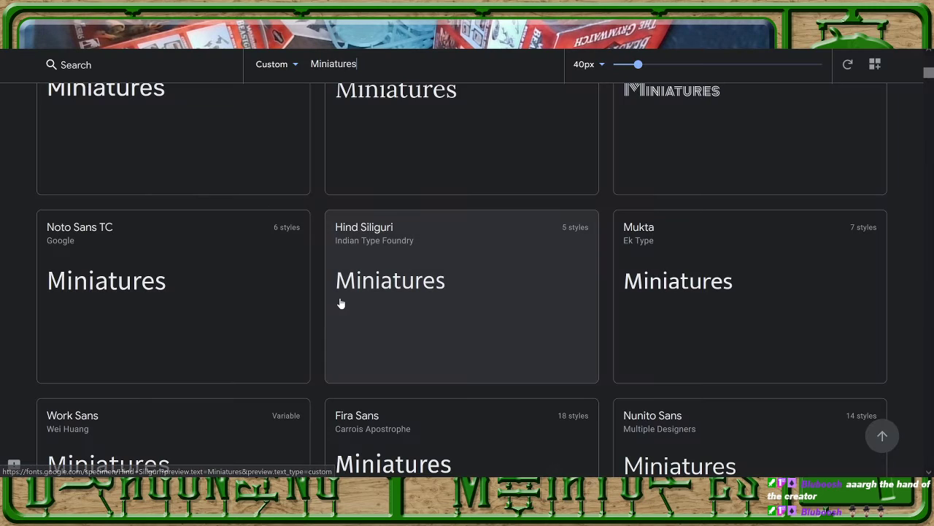
pyautogui.scroll(-3, 319, 313)
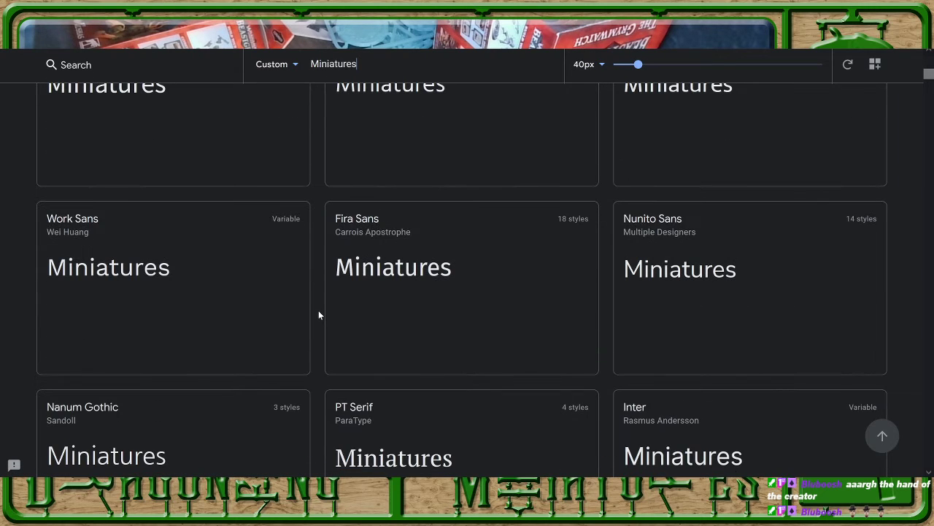
pyautogui.scroll(-3, 318, 314)
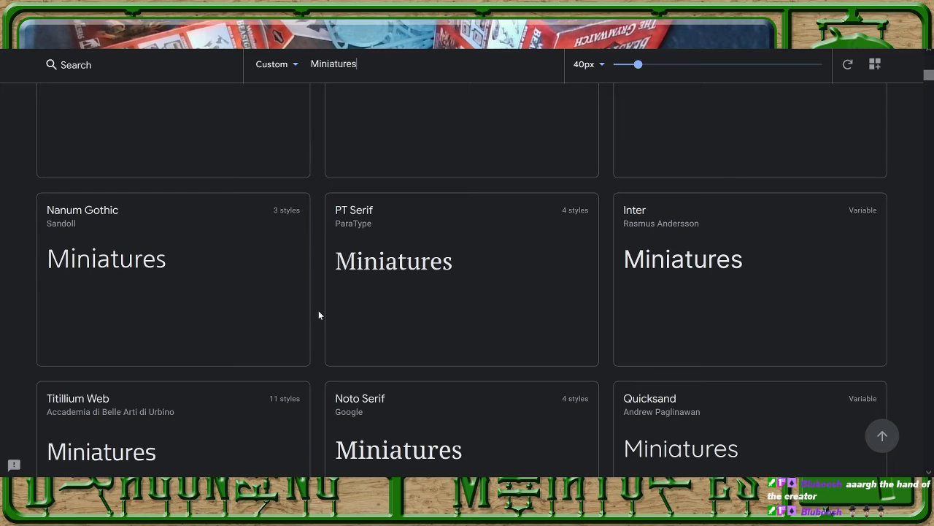
pyautogui.scroll(-3, 319, 313)
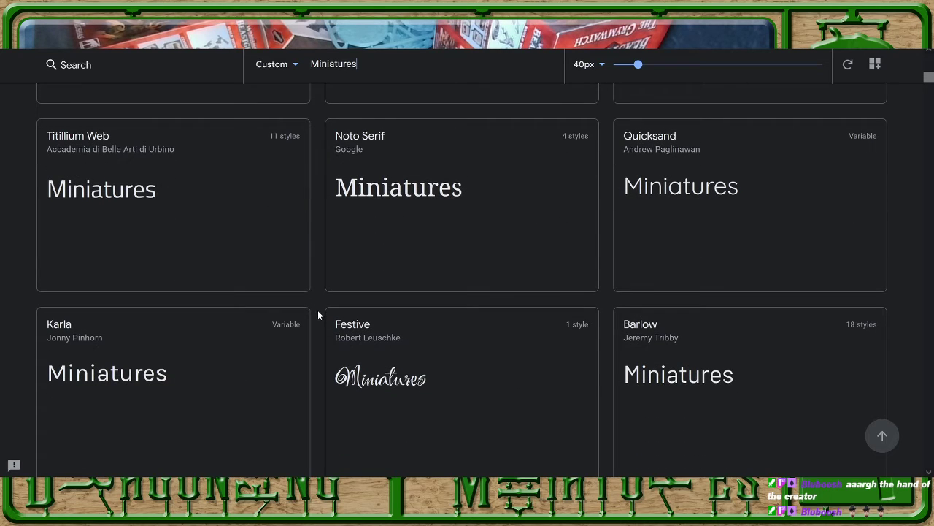
pyautogui.scroll(-3, 318, 310)
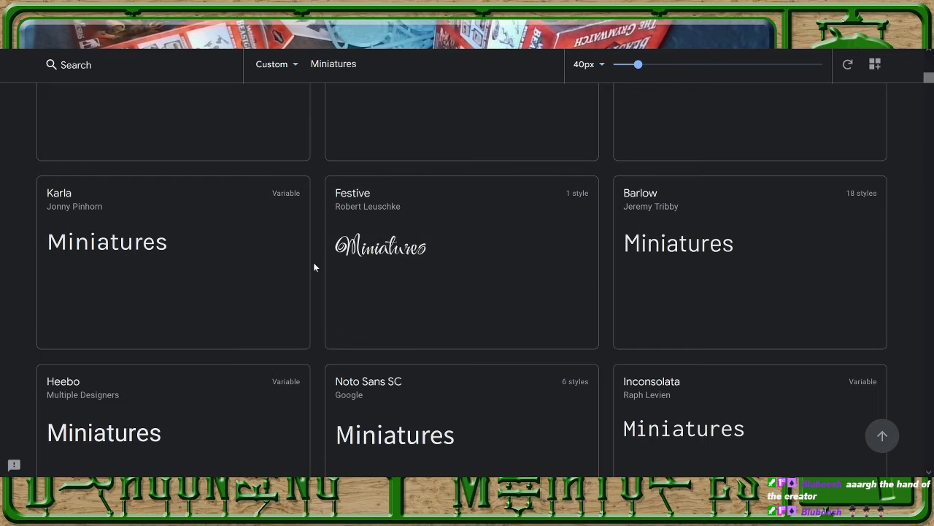
pyautogui.scroll(-3, 314, 268)
pyautogui.scroll(-3, 314, 267)
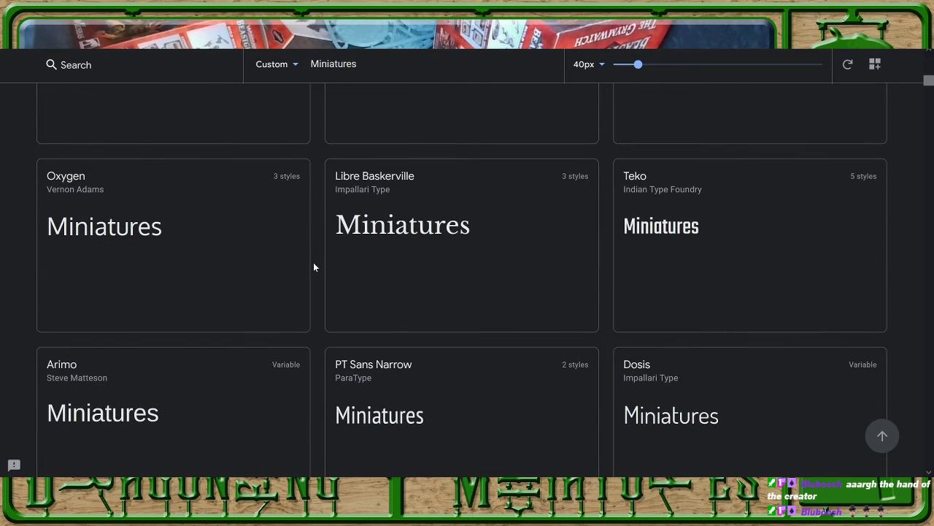
pyautogui.scroll(-2, 315, 267)
pyautogui.scroll(-2, 314, 267)
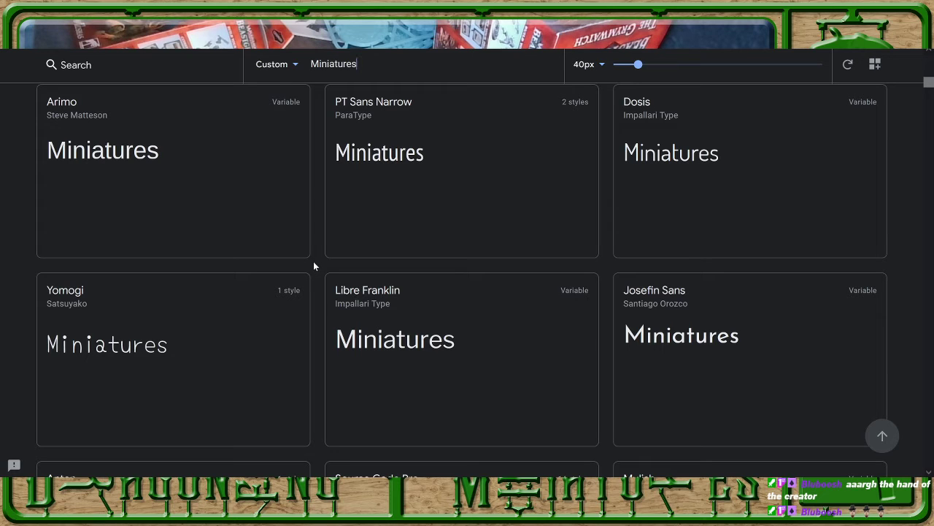
pyautogui.scroll(-2, 314, 266)
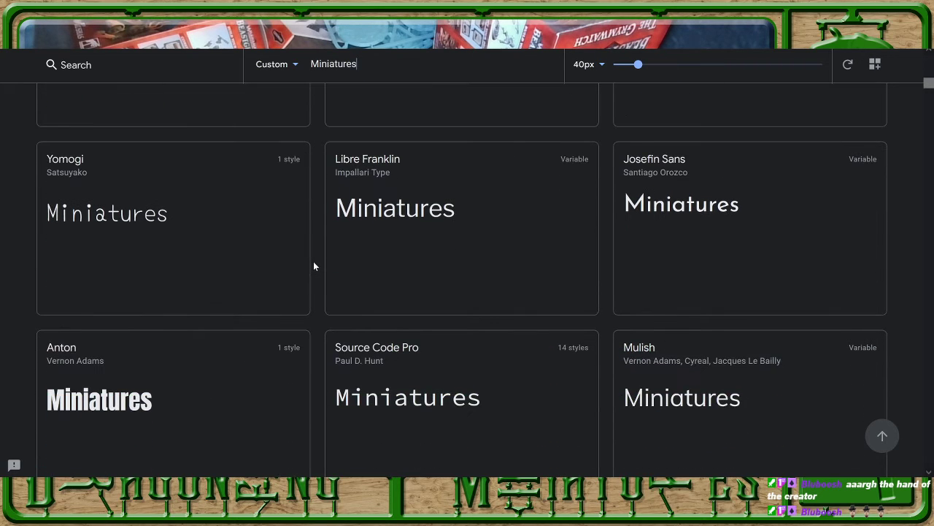
pyautogui.scroll(-1, 314, 266)
pyautogui.scroll(4, 314, 266)
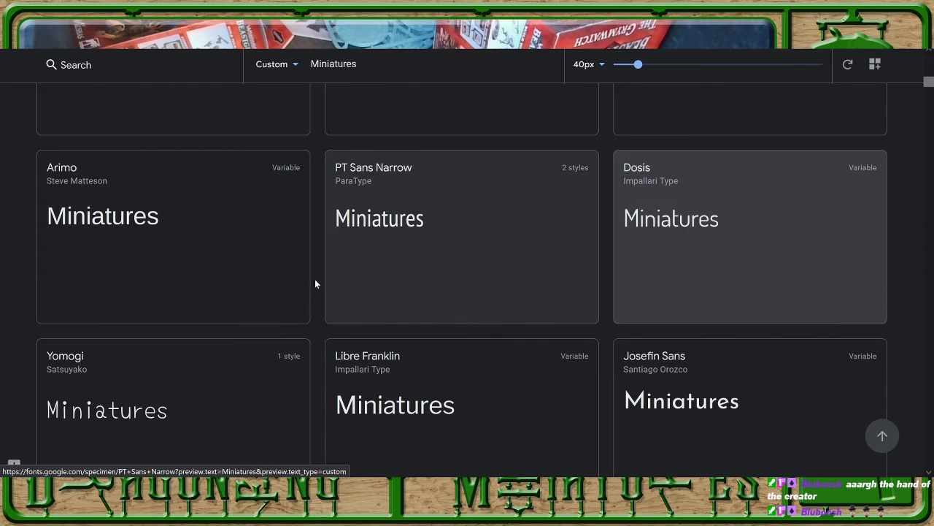
pyautogui.scroll(-3, 323, 273)
pyautogui.scroll(-6, 323, 276)
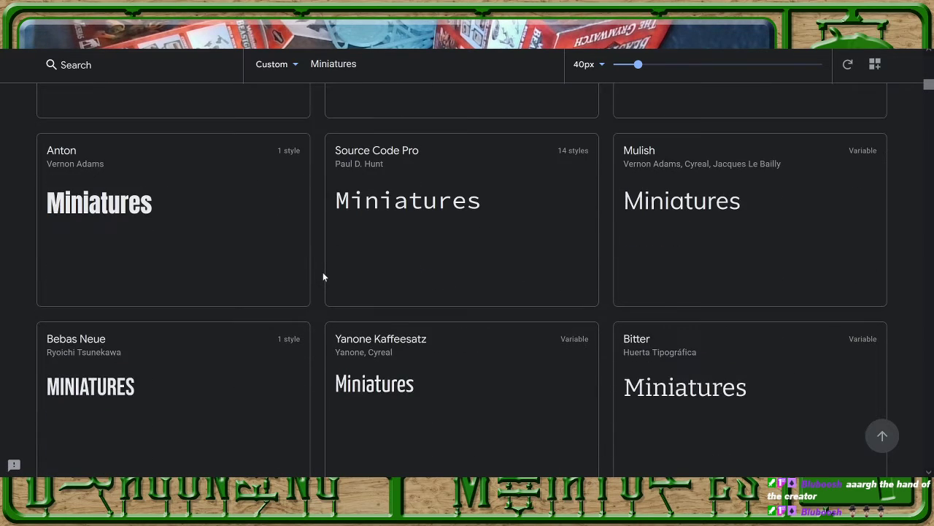
pyautogui.scroll(-1, 323, 276)
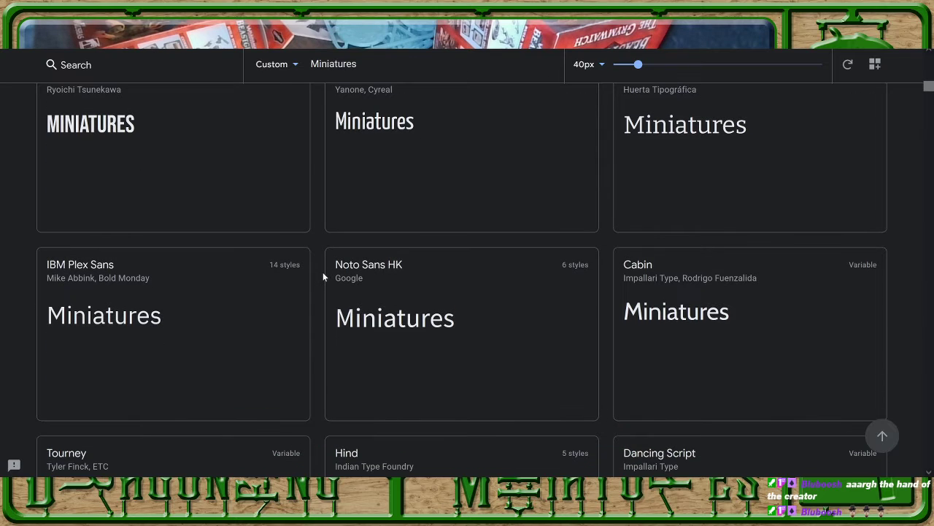
pyautogui.scroll(-3, 323, 276)
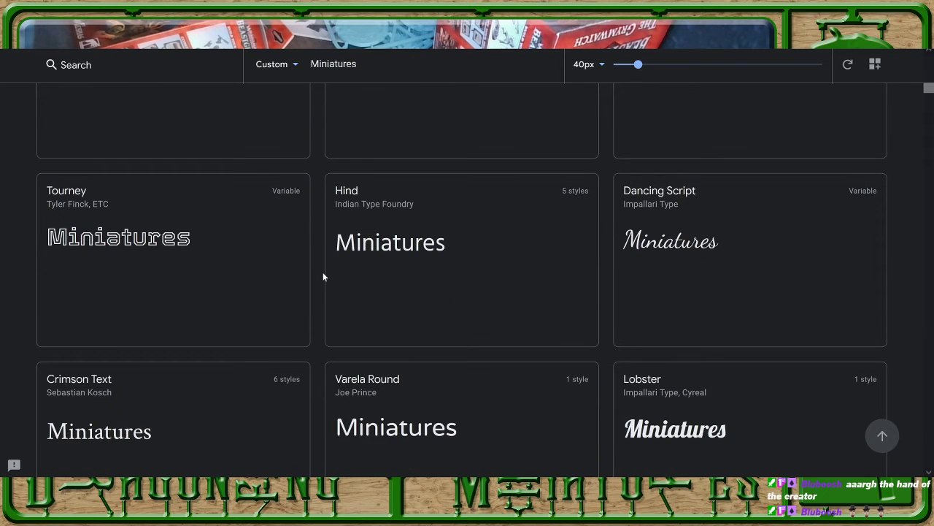
pyautogui.scroll(-3, 324, 276)
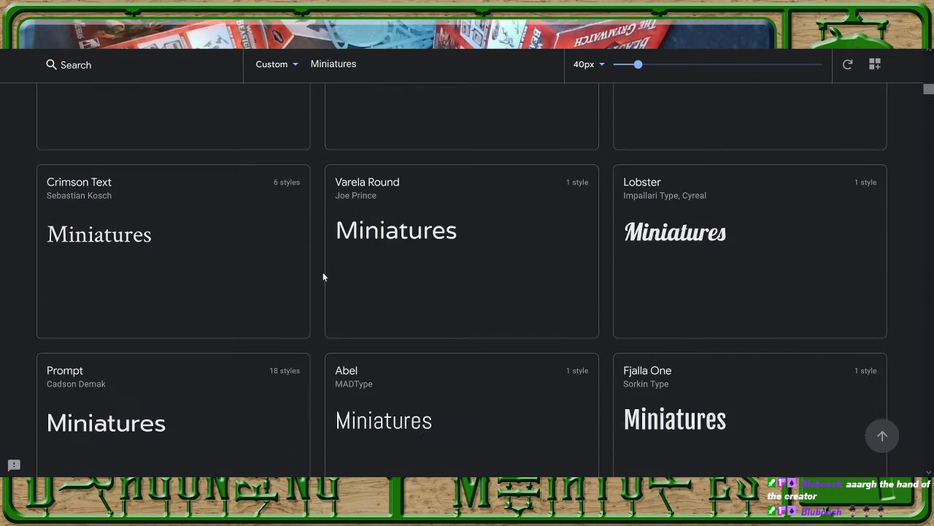
pyautogui.scroll(-1, 323, 276)
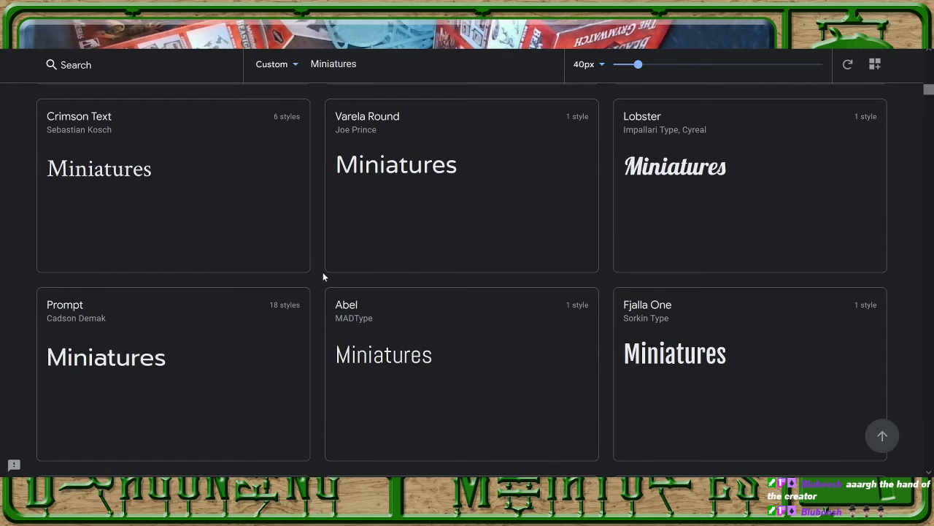
pyautogui.scroll(-2, 323, 276)
pyautogui.scroll(-3, 323, 276)
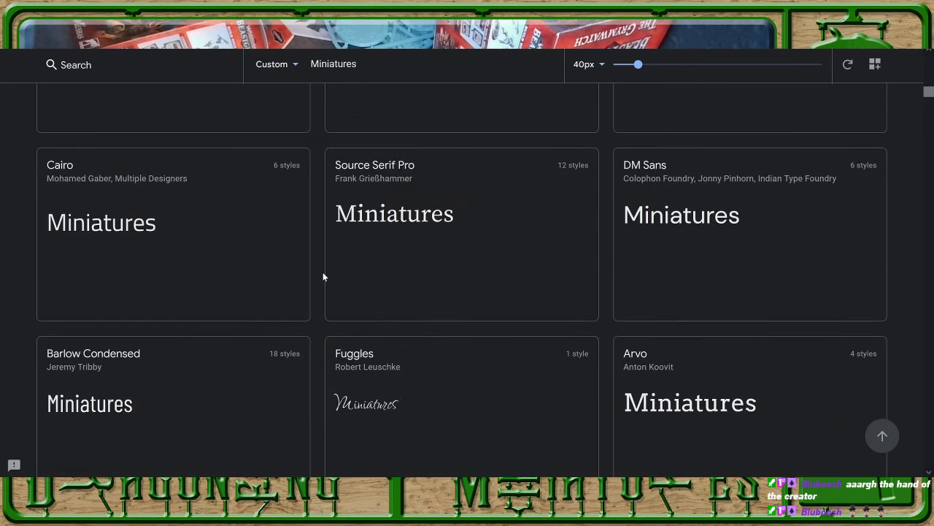
pyautogui.scroll(-3, 323, 276)
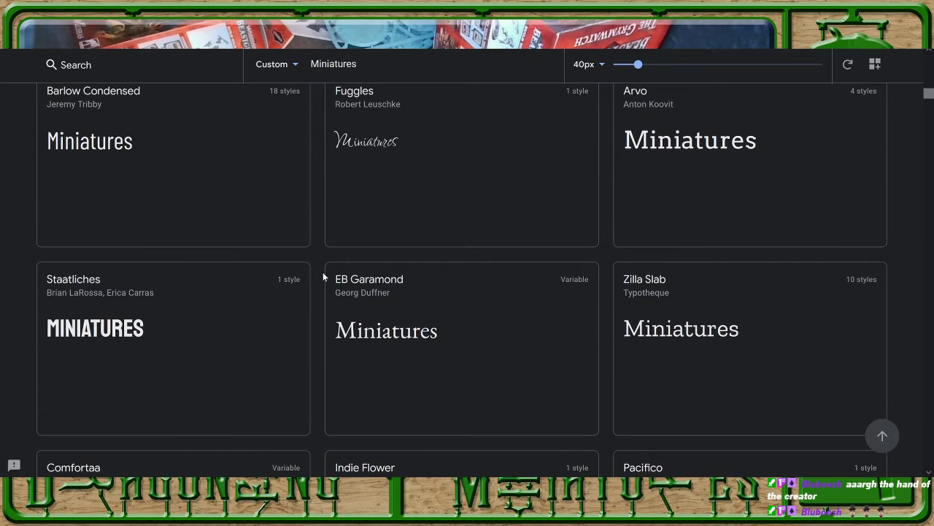
pyautogui.scroll(-3, 322, 276)
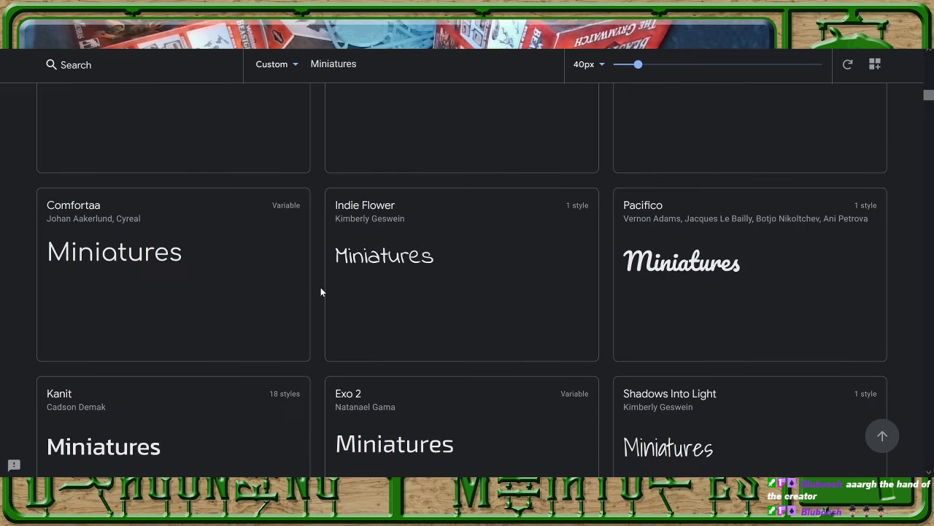
pyautogui.scroll(-3, 318, 294)
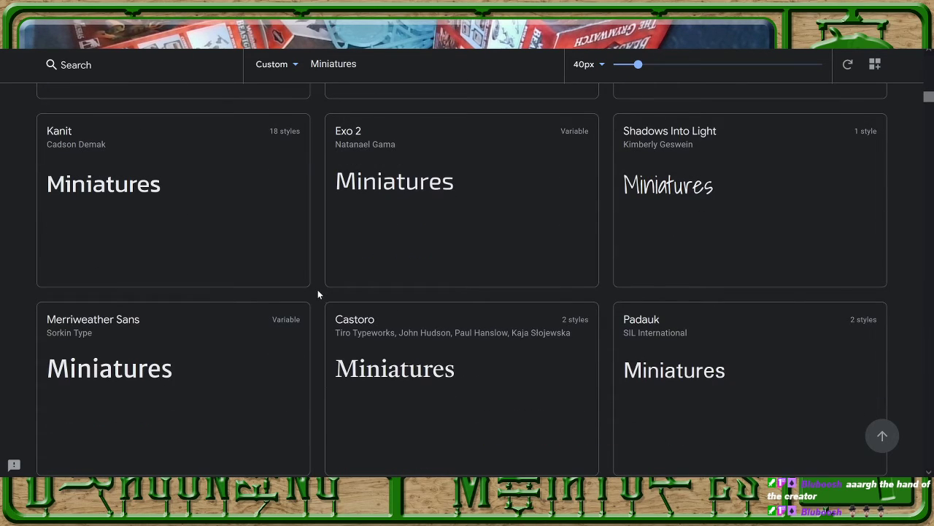
pyautogui.scroll(-2, 318, 295)
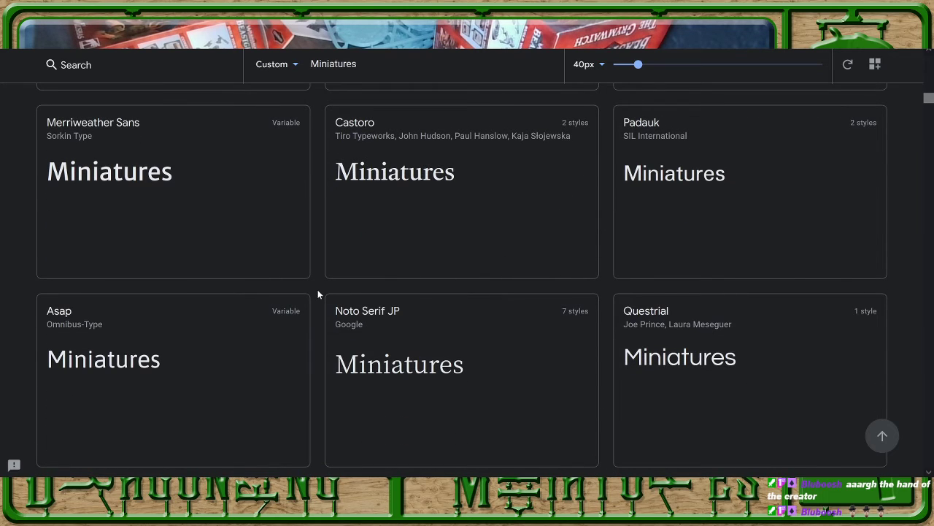
pyautogui.scroll(-2, 318, 295)
pyautogui.scroll(-3, 319, 295)
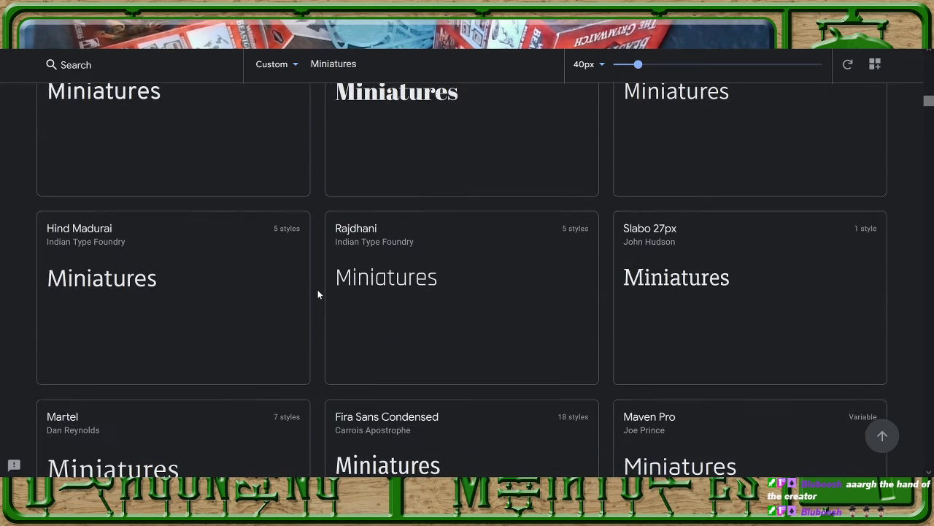
pyautogui.scroll(-1, 318, 295)
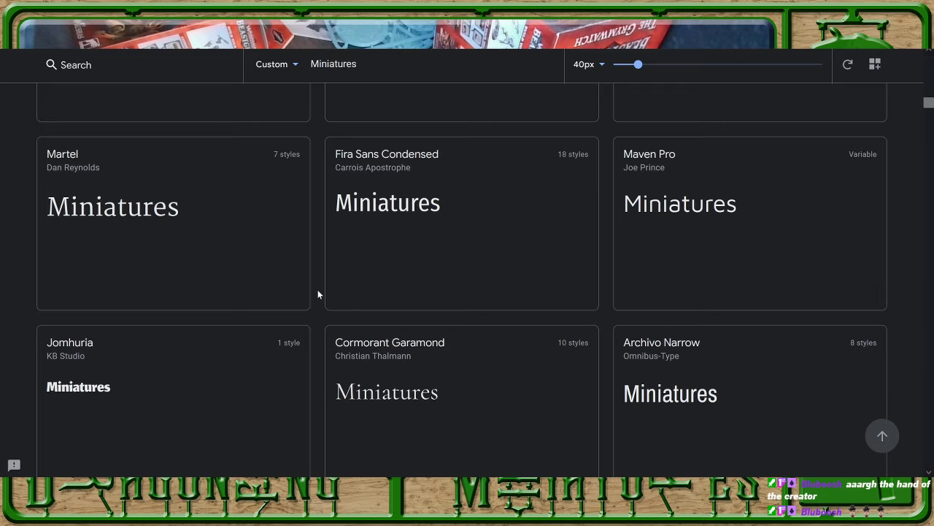
pyautogui.scroll(-2, 318, 294)
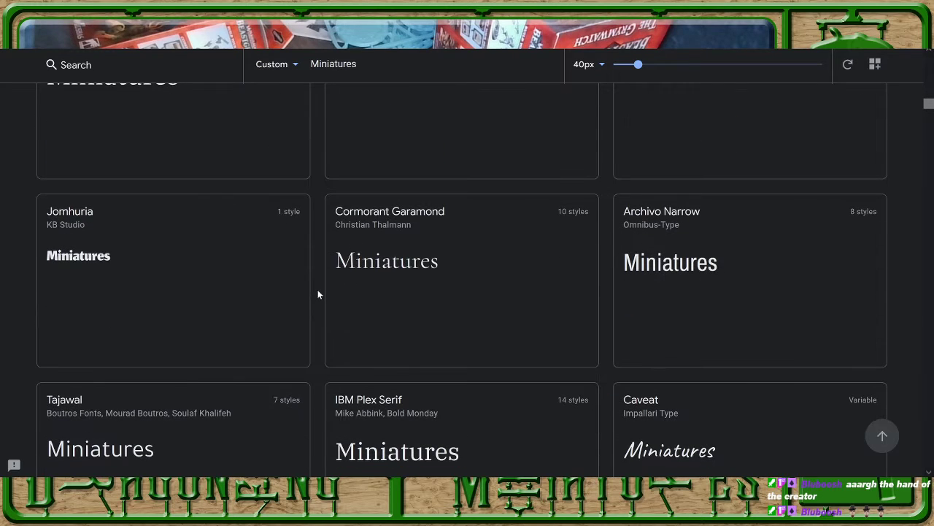
pyautogui.scroll(-3, 318, 294)
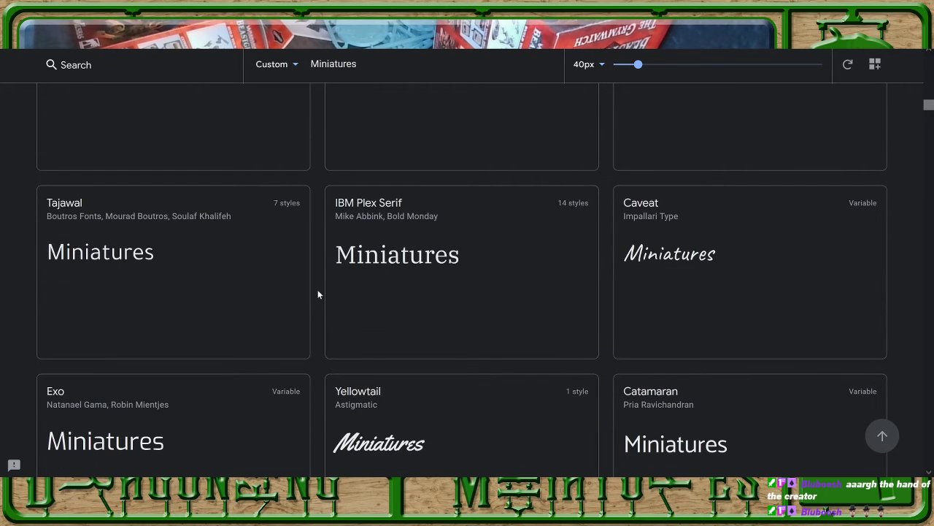
pyautogui.scroll(-2, 319, 294)
pyautogui.scroll(-2, 318, 294)
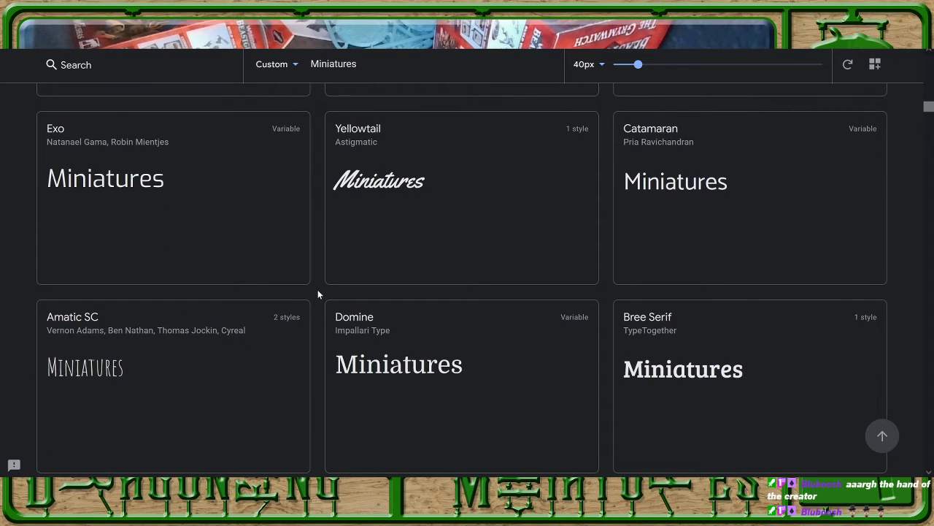
# Examine the Miniatures font samples from Play through Chakra Petch for lettering that resembles the overlay's style
pyautogui.scroll(-3, 319, 294)
pyautogui.scroll(-2, 318, 294)
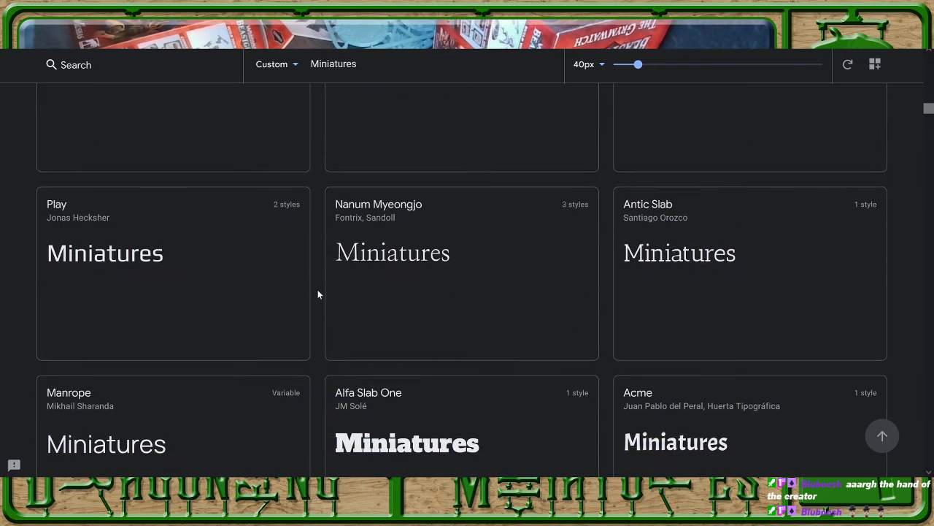
pyautogui.scroll(-3, 319, 294)
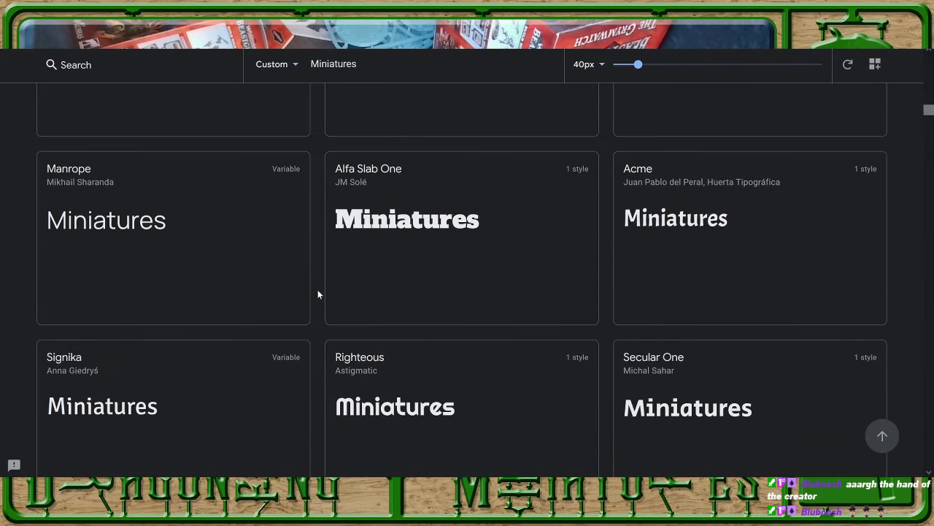
pyautogui.scroll(-1, 319, 294)
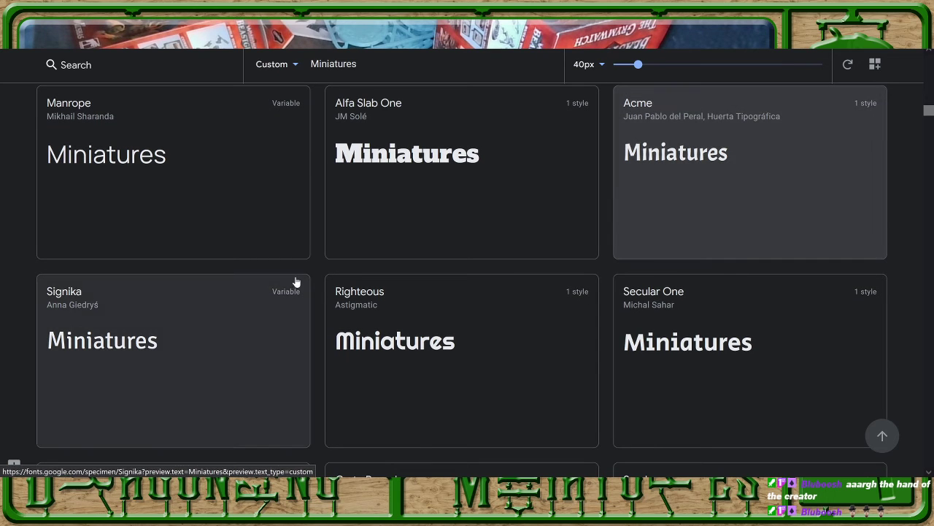
pyautogui.scroll(-2, 319, 276)
pyautogui.scroll(2, 319, 275)
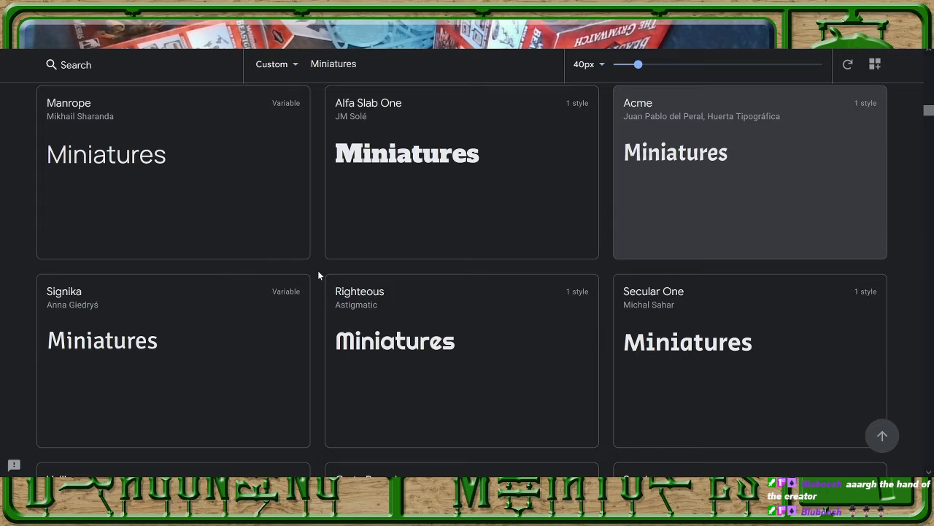
pyautogui.scroll(-5, 318, 275)
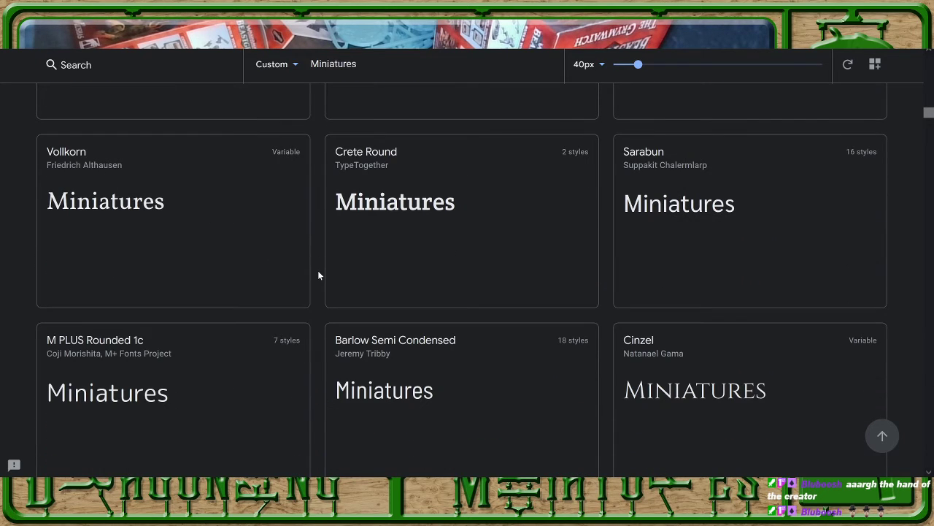
pyautogui.scroll(-3, 318, 275)
pyautogui.scroll(-5, 319, 275)
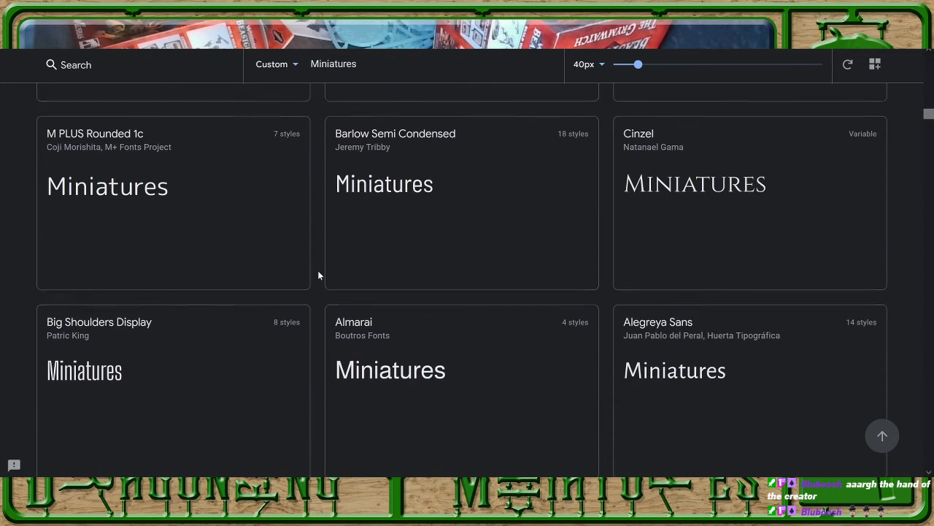
pyautogui.scroll(-3, 318, 275)
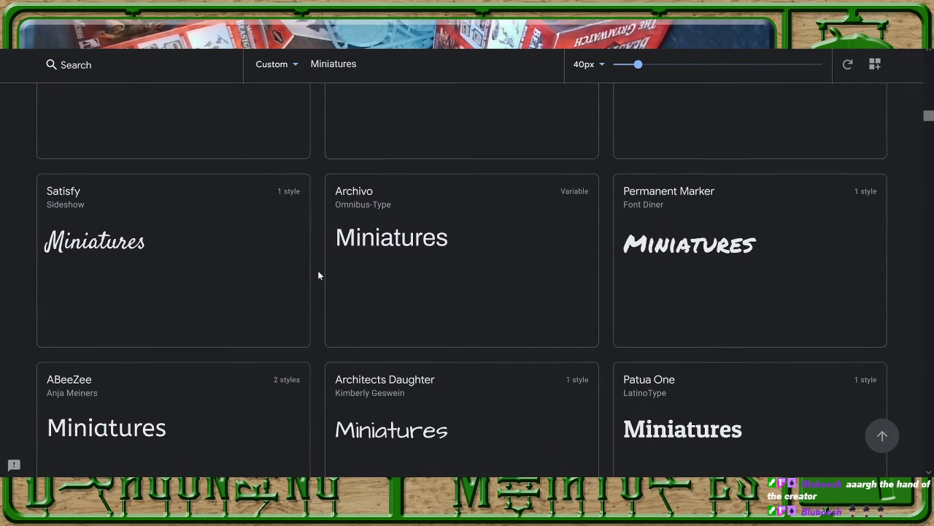
pyautogui.scroll(-3, 318, 275)
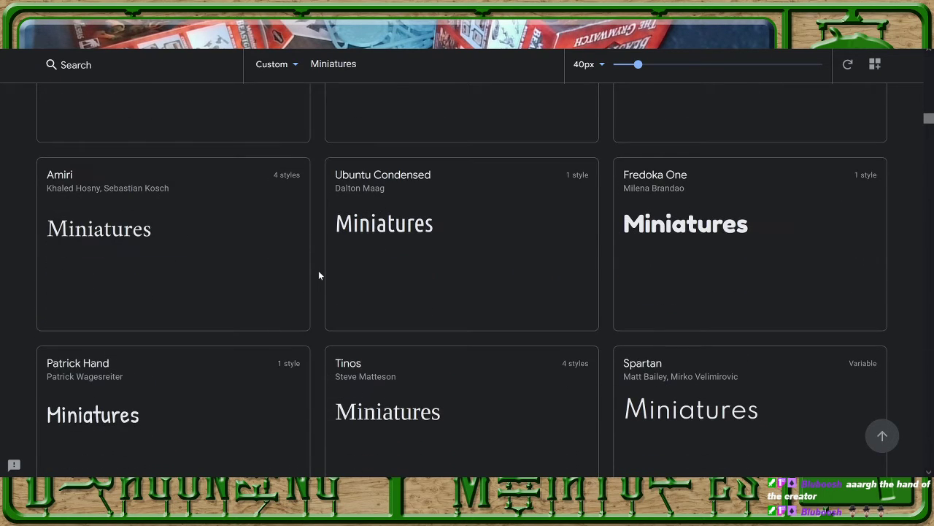
pyautogui.scroll(-3, 319, 275)
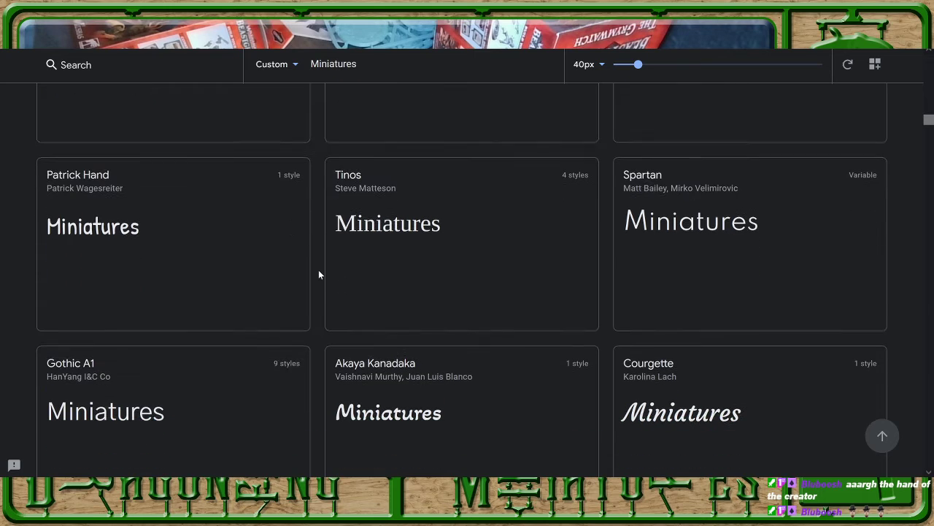
pyautogui.scroll(-2, 319, 275)
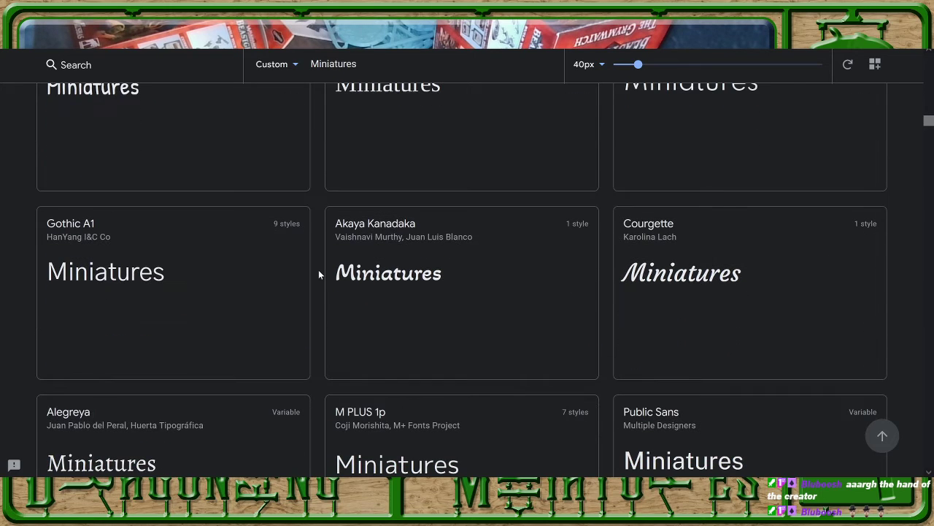
pyautogui.scroll(-5, 319, 275)
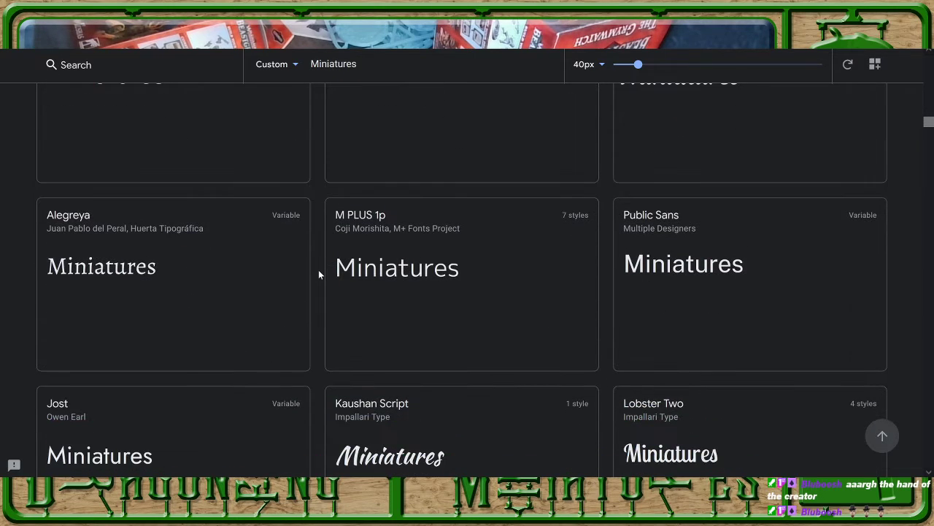
pyautogui.scroll(-4, 319, 275)
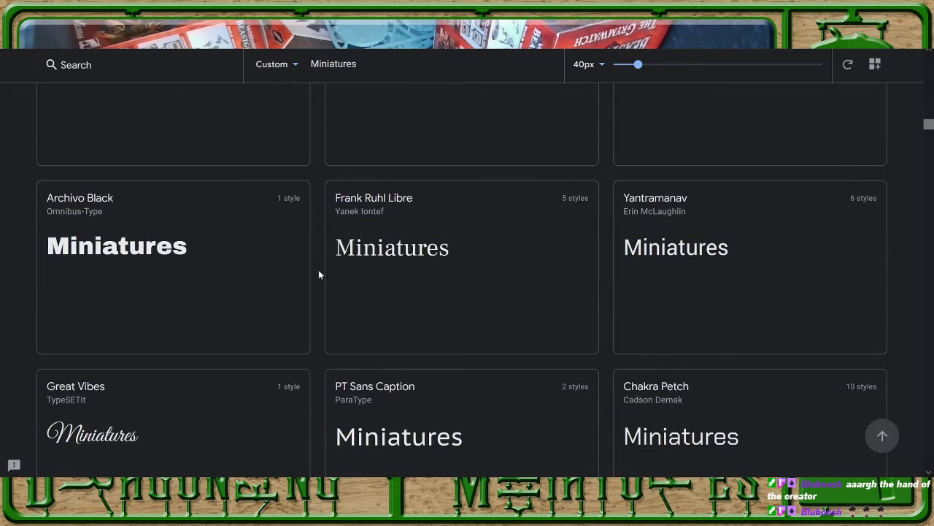
pyautogui.scroll(-1, 319, 275)
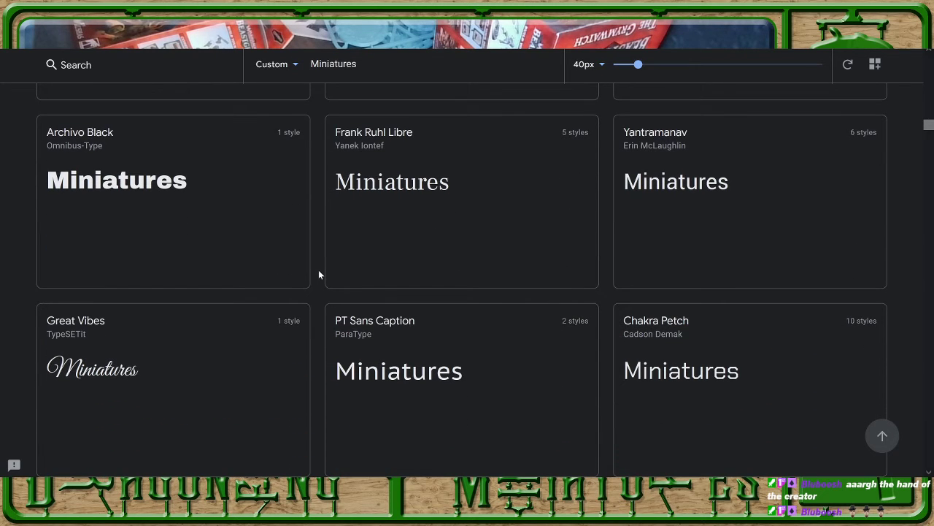
# Continue comparing the Miniatures samples from Cardo through Odibee Sans against the overlay's lettering
pyautogui.scroll(-5, 319, 275)
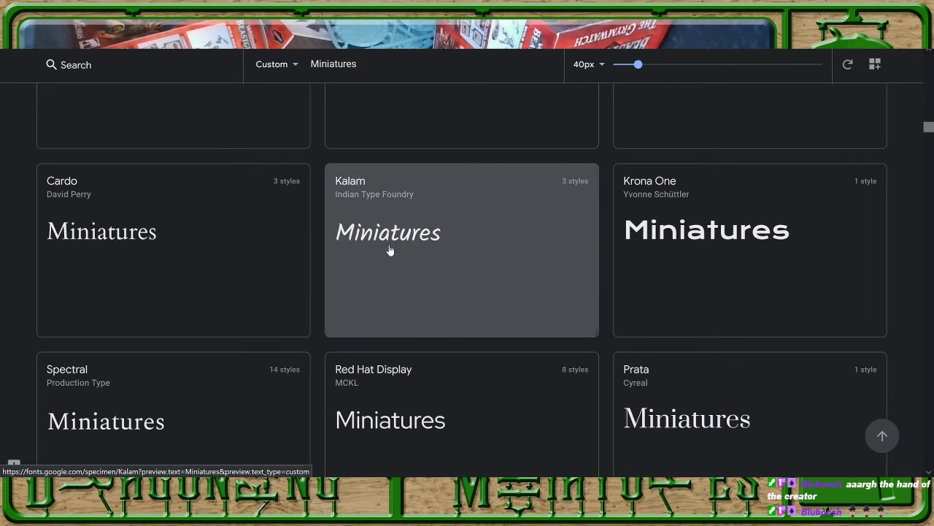
pyautogui.scroll(-5, 319, 266)
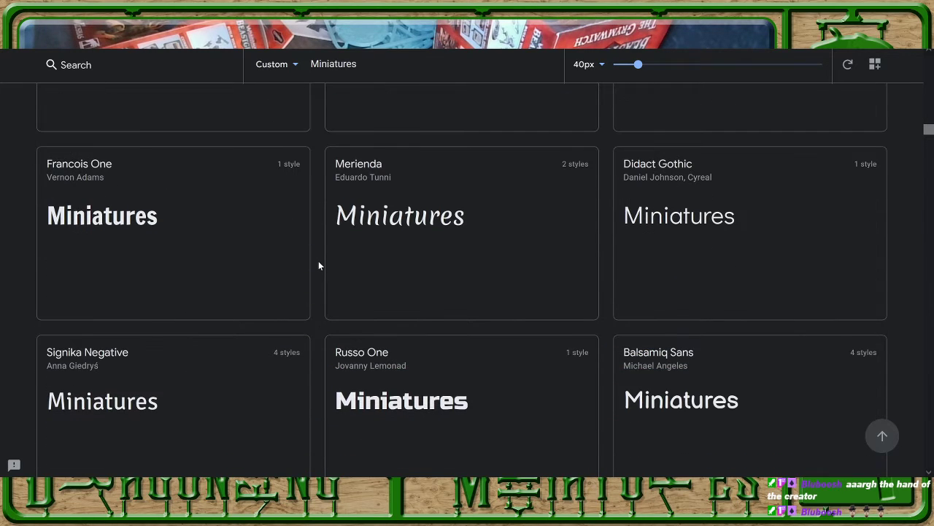
pyautogui.scroll(-2, 319, 266)
pyautogui.scroll(-2, 319, 266)
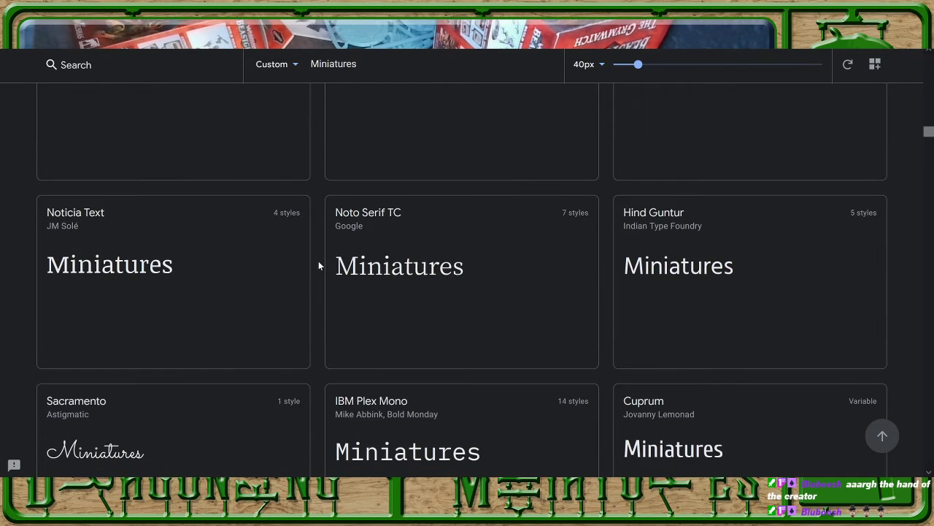
pyautogui.scroll(-5, 319, 266)
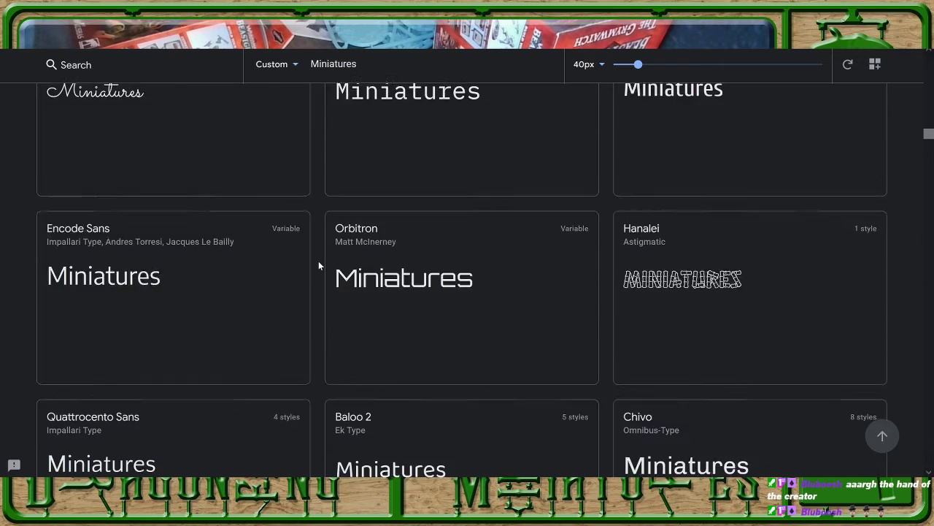
pyautogui.scroll(-3, 319, 266)
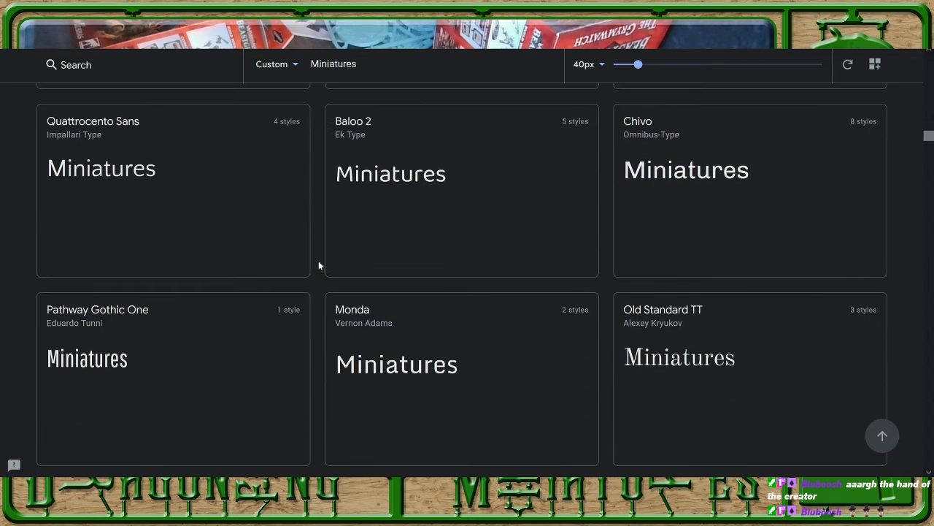
pyautogui.scroll(-4, 319, 266)
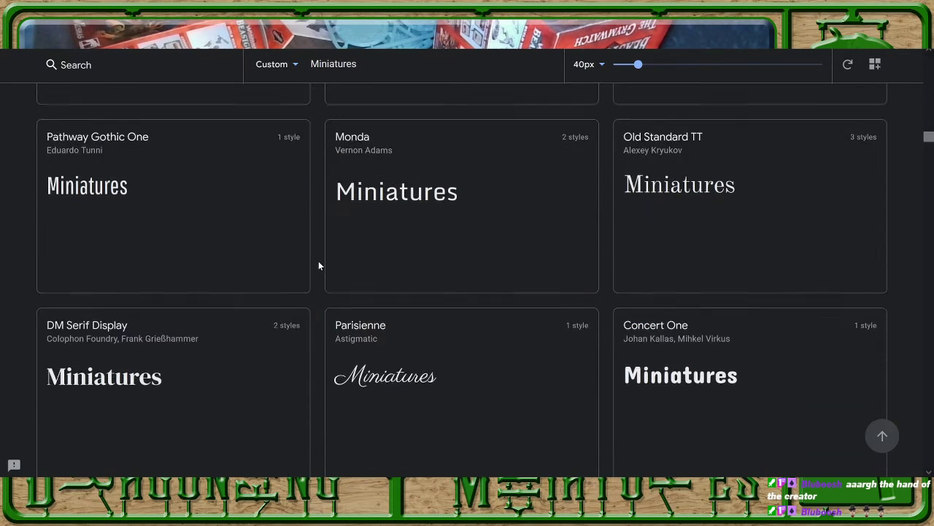
pyautogui.scroll(-3, 319, 266)
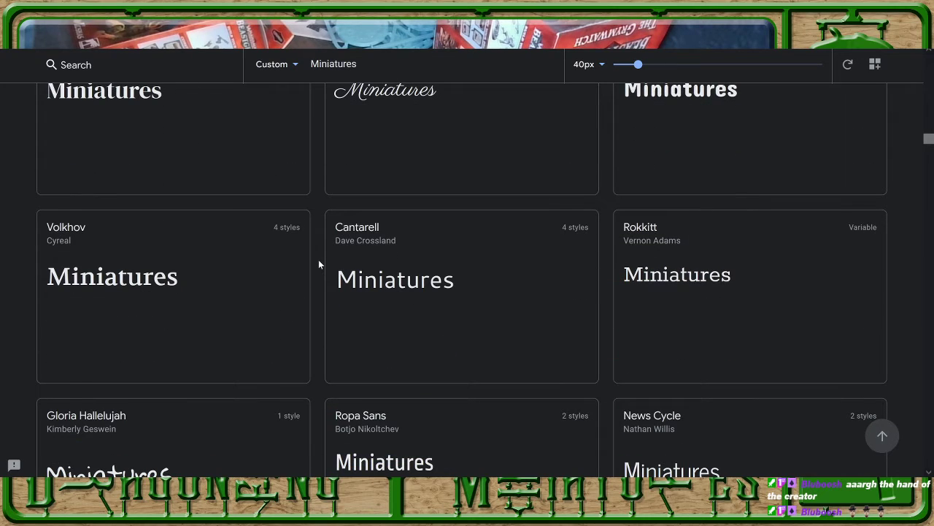
pyautogui.scroll(-3, 319, 265)
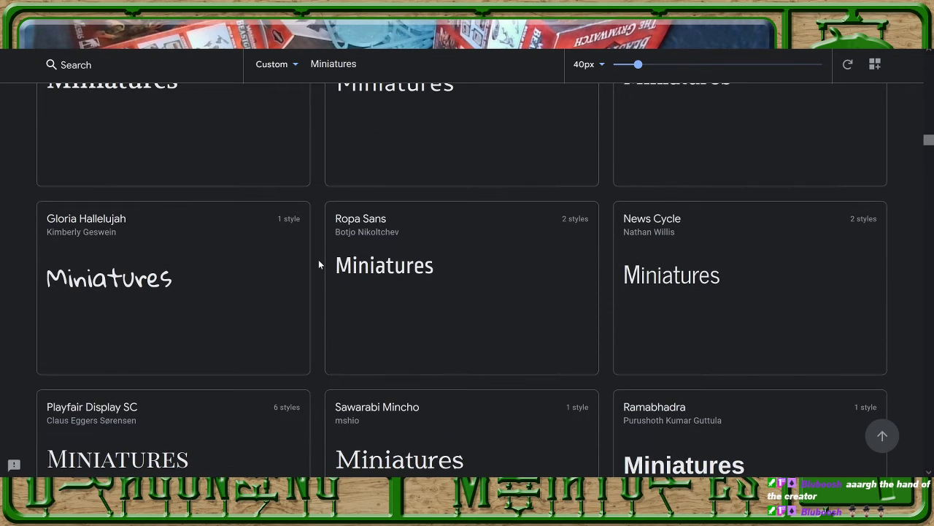
pyautogui.scroll(-2, 319, 265)
pyautogui.scroll(-6, 319, 265)
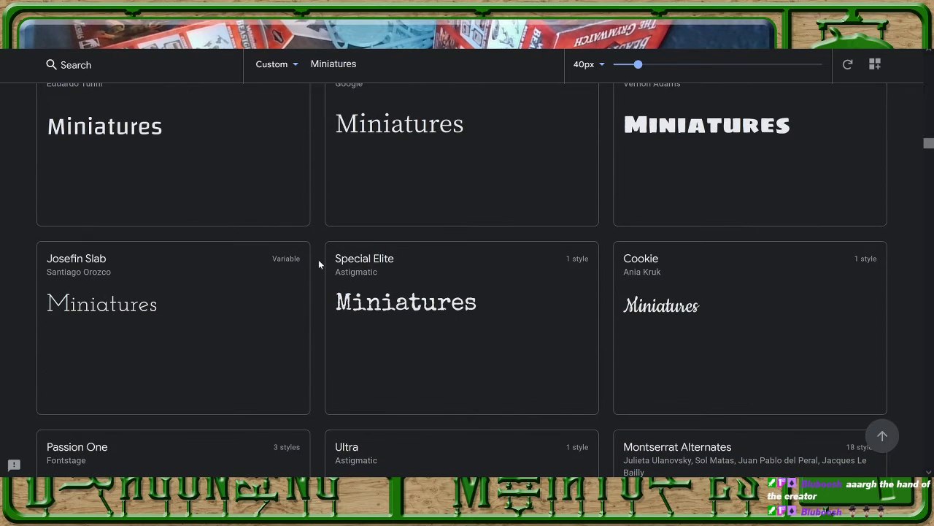
pyautogui.scroll(-3, 319, 265)
pyautogui.scroll(-4, 318, 265)
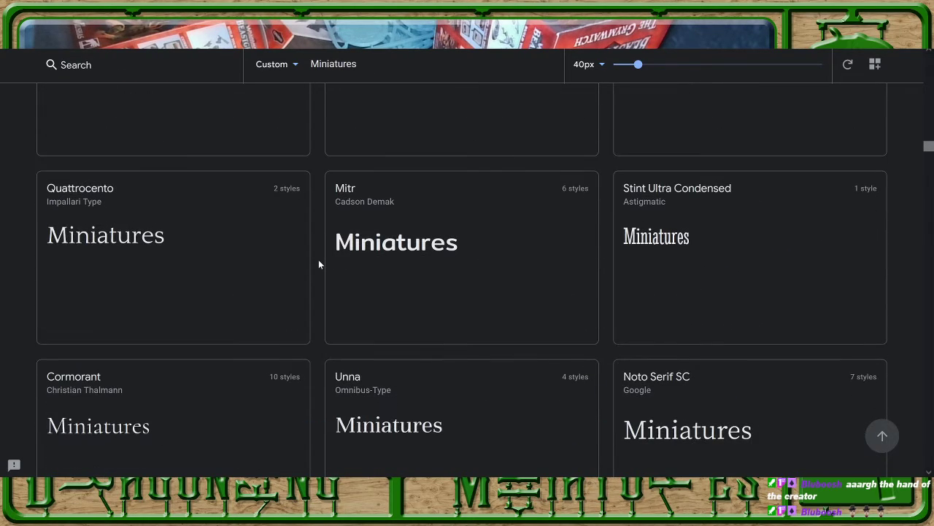
pyautogui.scroll(2, 319, 265)
pyautogui.scroll(-4, 319, 265)
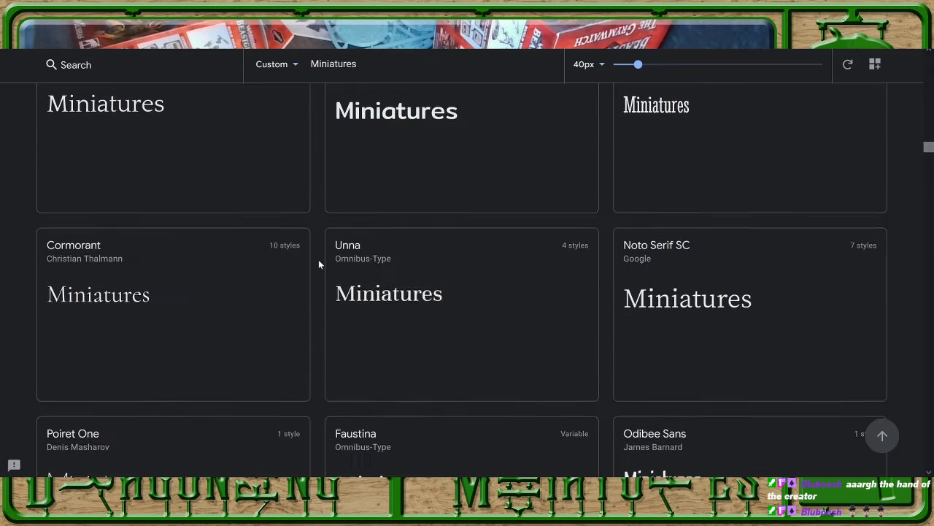
pyautogui.scroll(-3, 319, 265)
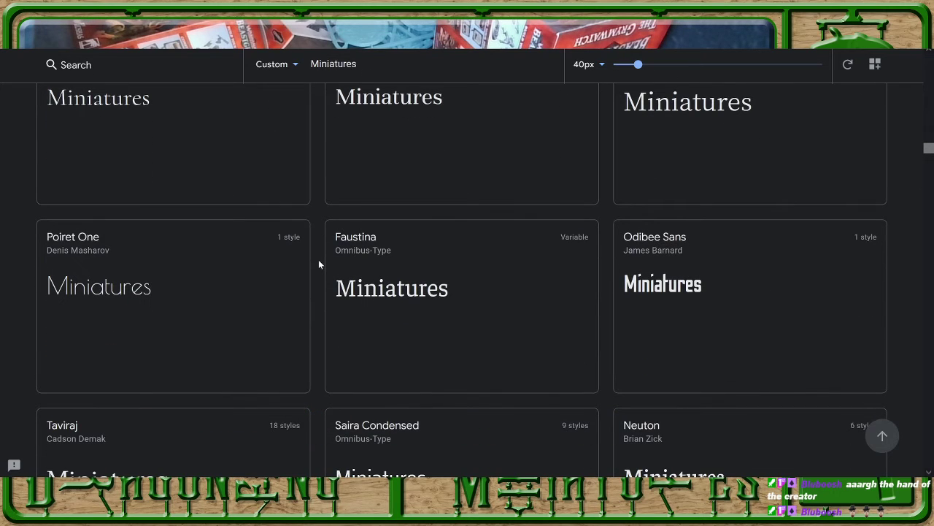
# Examine the Press Start 2P sample and the neighbouring fonts as candidates for the overlay's text
pyautogui.scroll(-5, 319, 265)
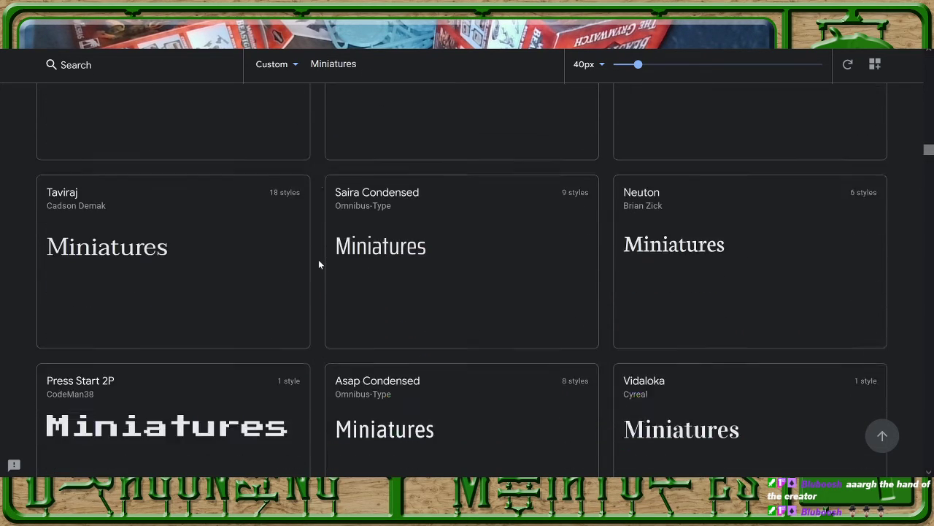
pyautogui.scroll(-2, 319, 265)
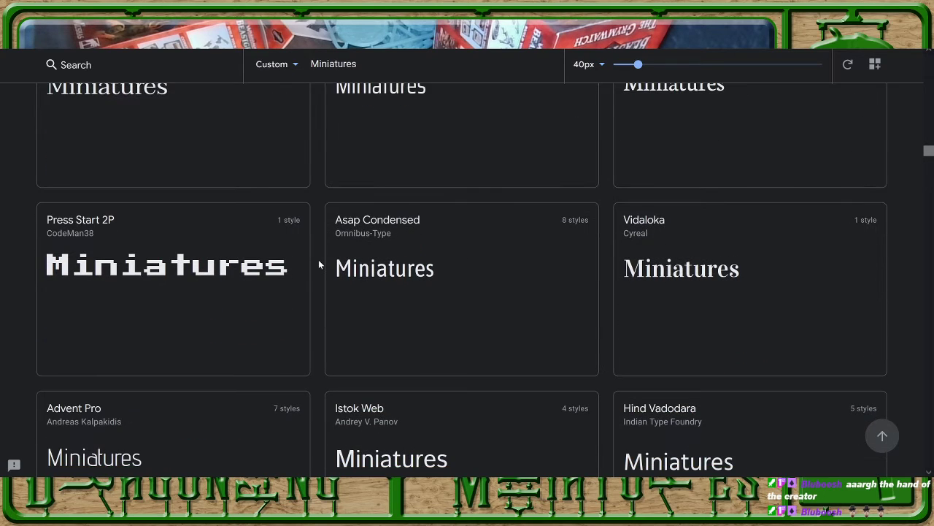
pyautogui.scroll(1, 319, 264)
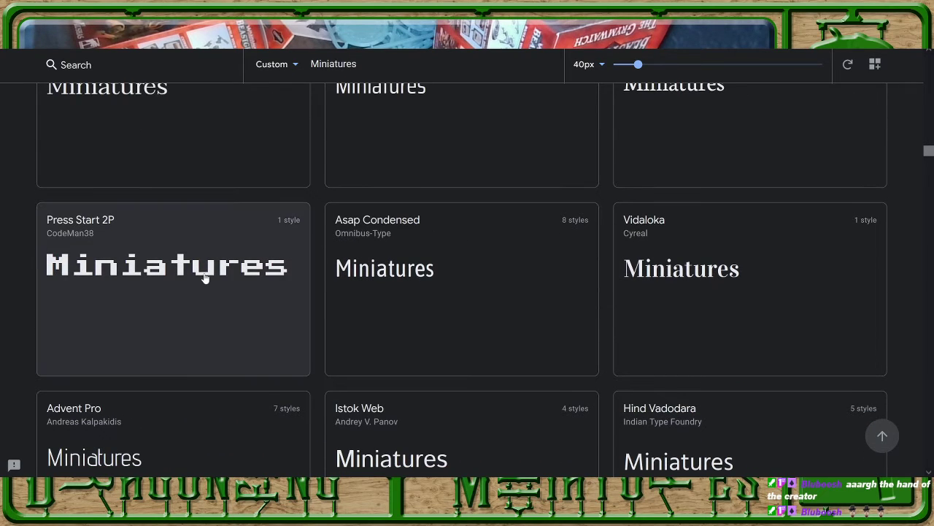
pyautogui.scroll(1, 322, 264)
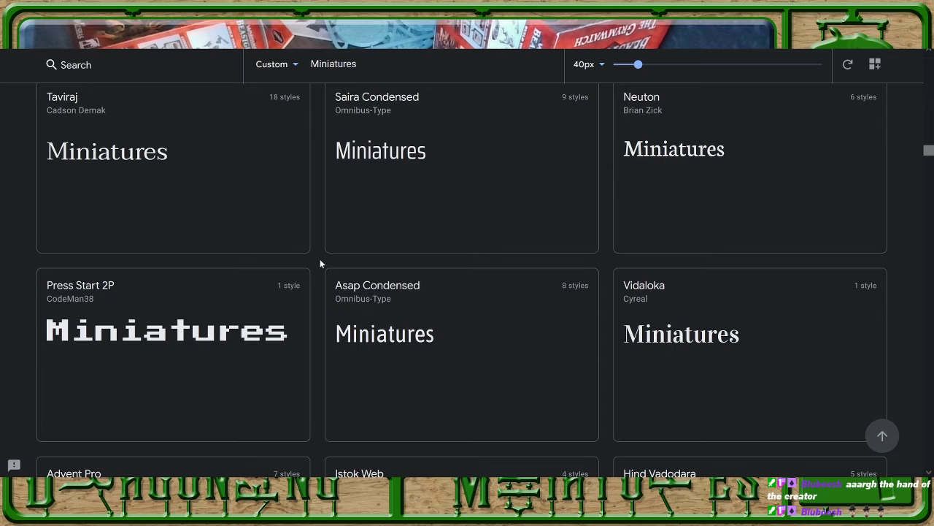
pyautogui.scroll(-3, 319, 266)
pyautogui.scroll(1, 316, 272)
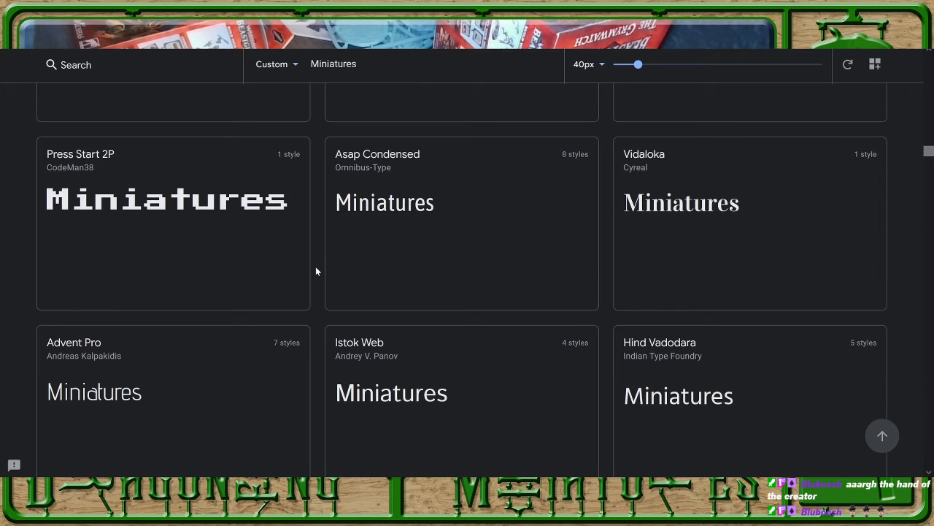
# Examine the Miniatures samples from Advent Pro through Unica One for lettering that resembles the overlay's style
pyautogui.scroll(-4, 316, 271)
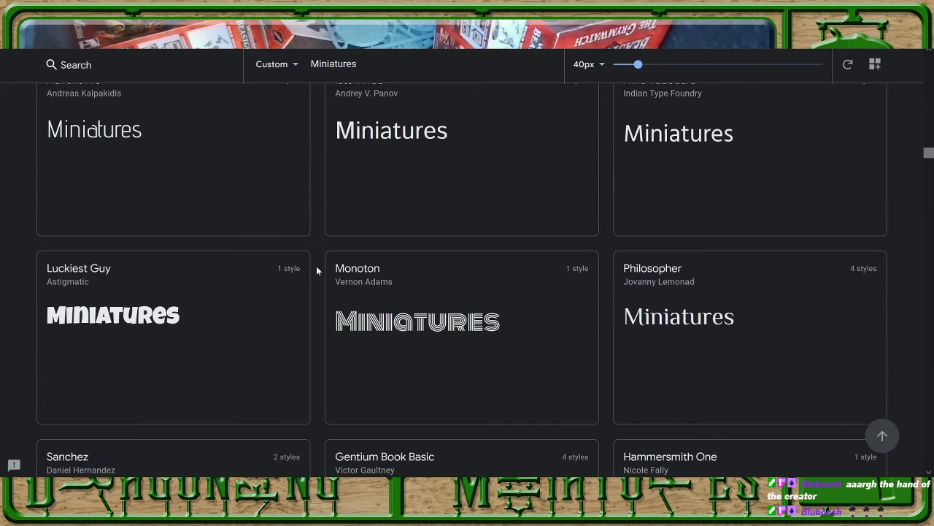
pyautogui.scroll(-2, 316, 271)
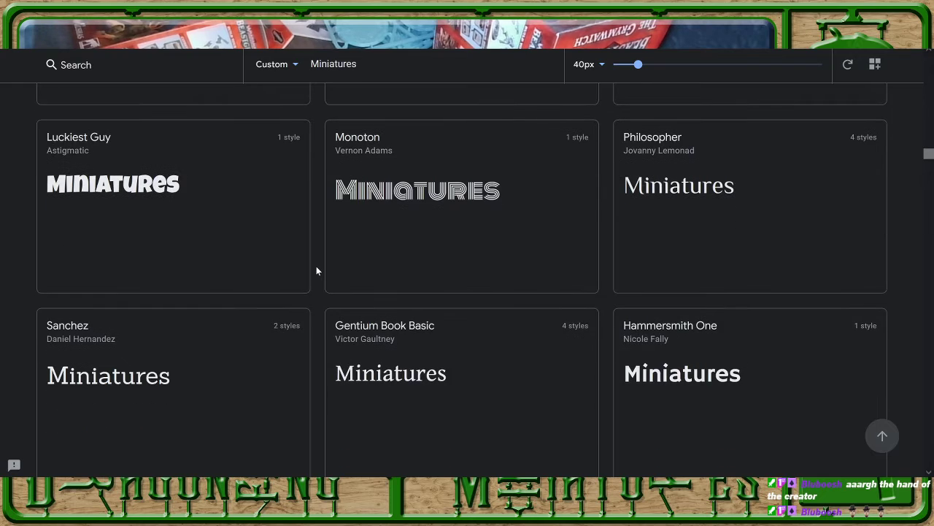
pyautogui.scroll(-2, 316, 270)
pyautogui.scroll(-2, 316, 271)
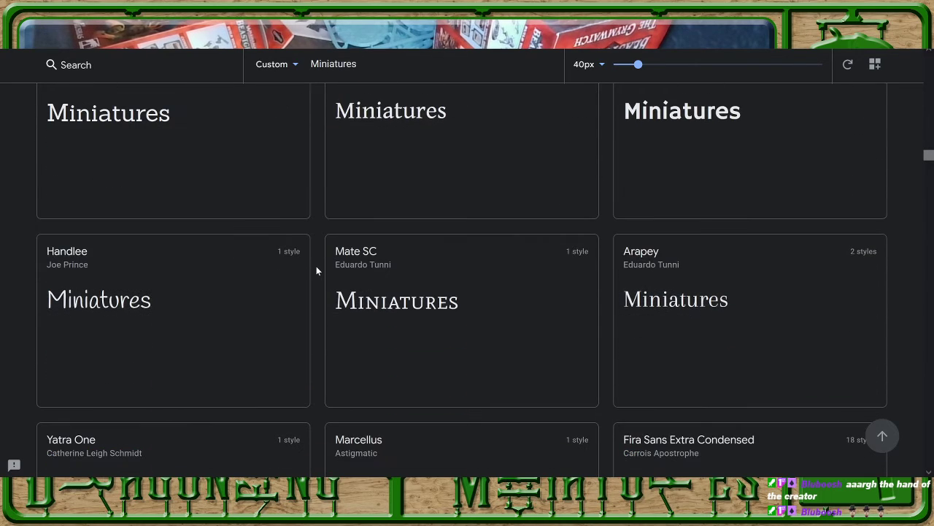
pyautogui.scroll(-3, 316, 271)
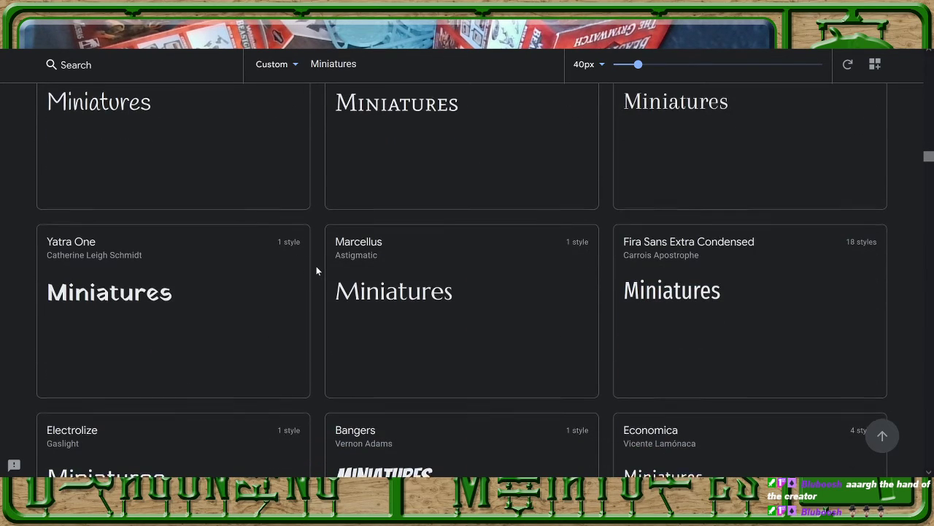
pyautogui.scroll(-4, 316, 271)
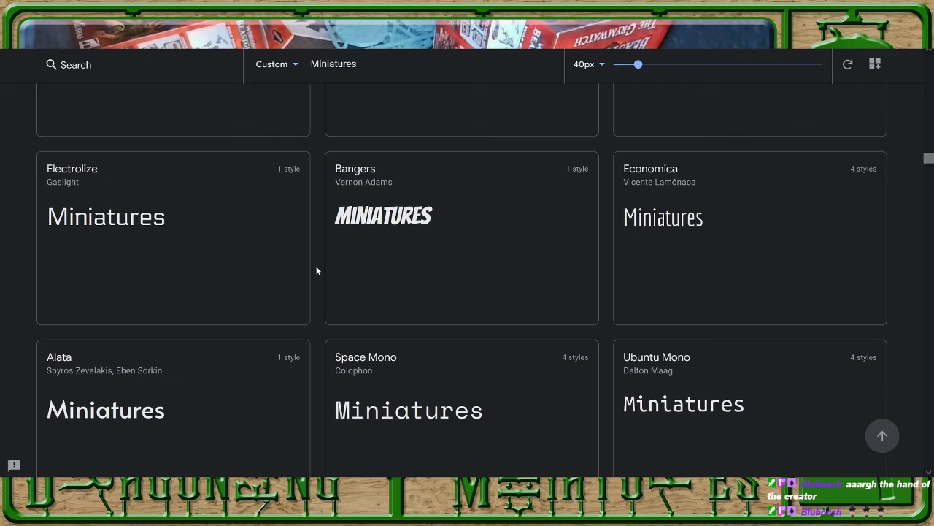
pyautogui.scroll(-6, 316, 271)
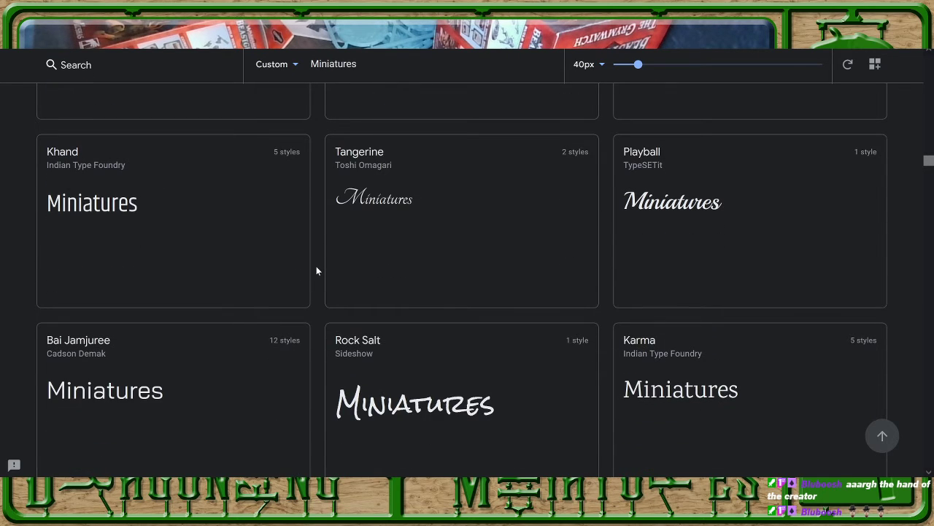
pyautogui.scroll(-3, 316, 271)
pyautogui.scroll(-3, 316, 271)
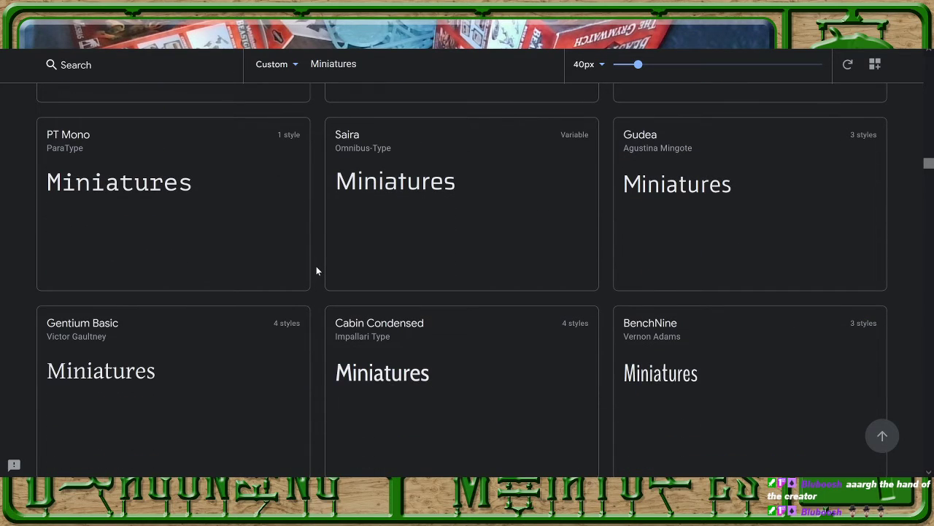
pyautogui.scroll(-1, 316, 271)
pyautogui.scroll(-4, 316, 271)
pyautogui.scroll(-5, 316, 271)
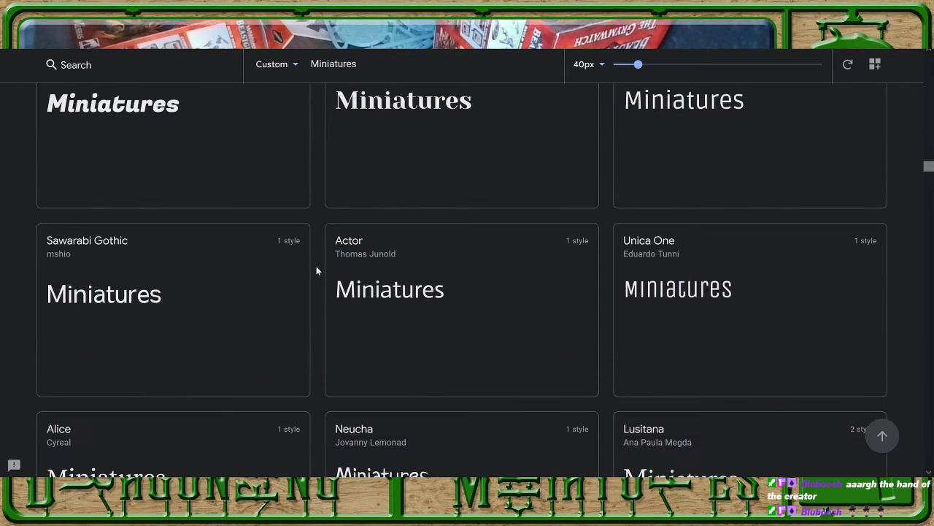
# Compare the Miniatures samples from Alice through Varela with the overlay's lettering
pyautogui.scroll(-1, 316, 271)
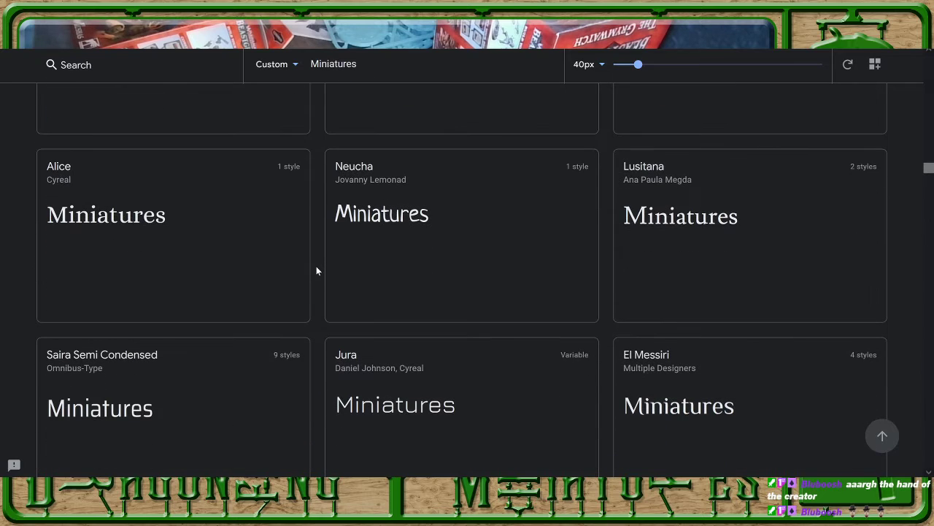
pyautogui.scroll(-5, 316, 271)
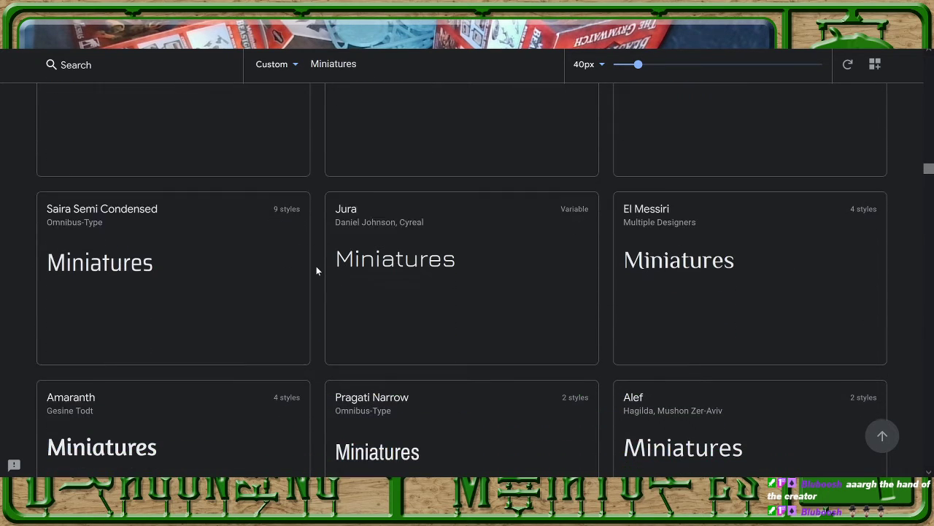
pyautogui.scroll(-5, 316, 271)
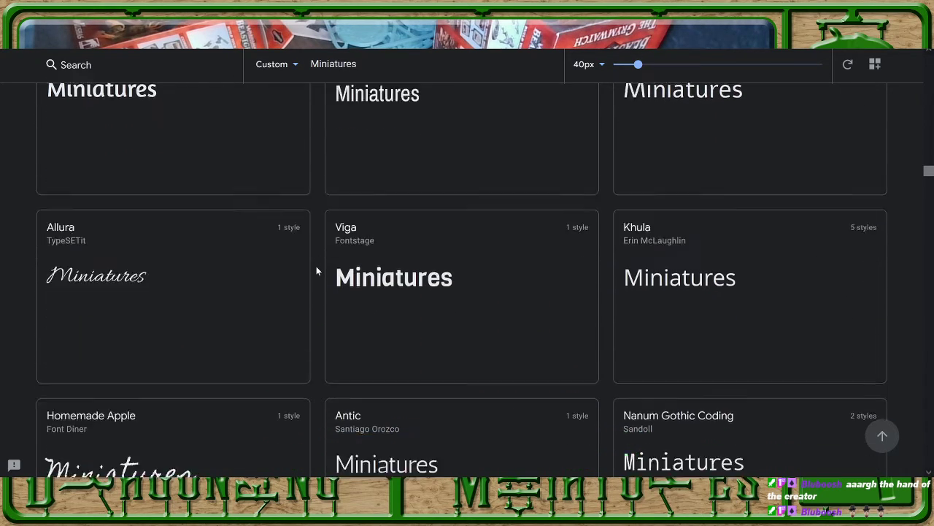
pyautogui.scroll(-3, 316, 271)
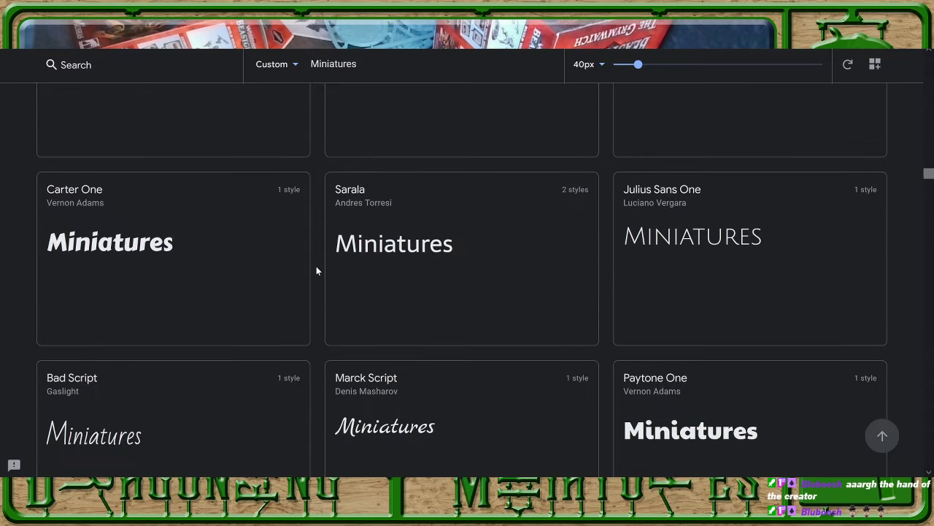
pyautogui.scroll(-3, 316, 271)
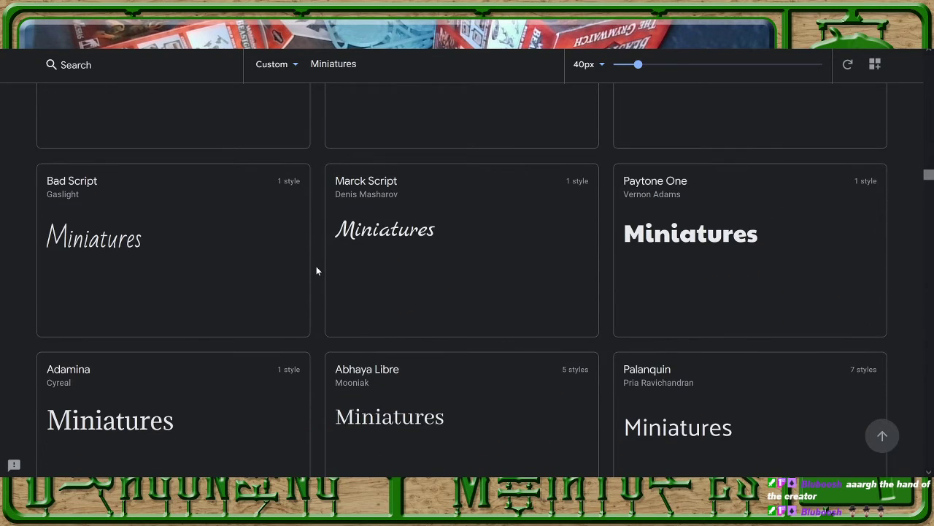
pyautogui.scroll(-3, 316, 270)
pyautogui.scroll(-3, 316, 271)
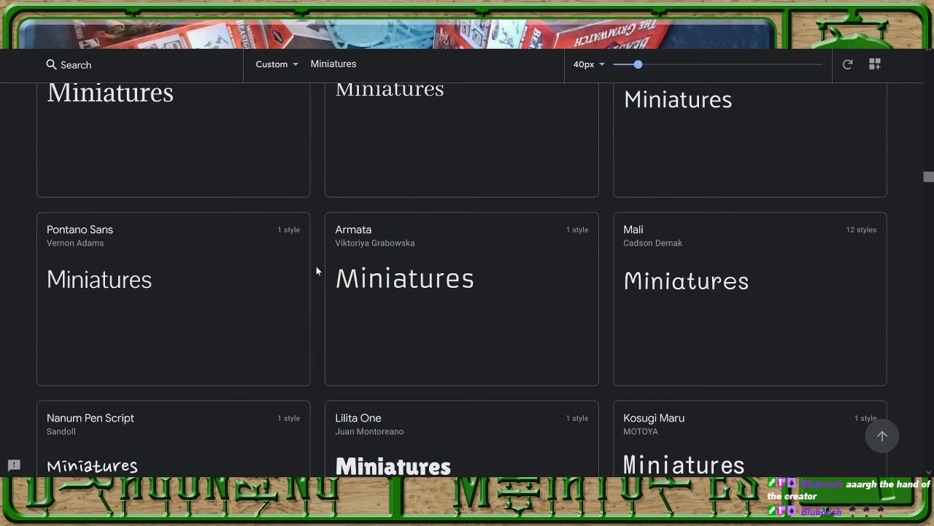
pyautogui.scroll(-2, 316, 271)
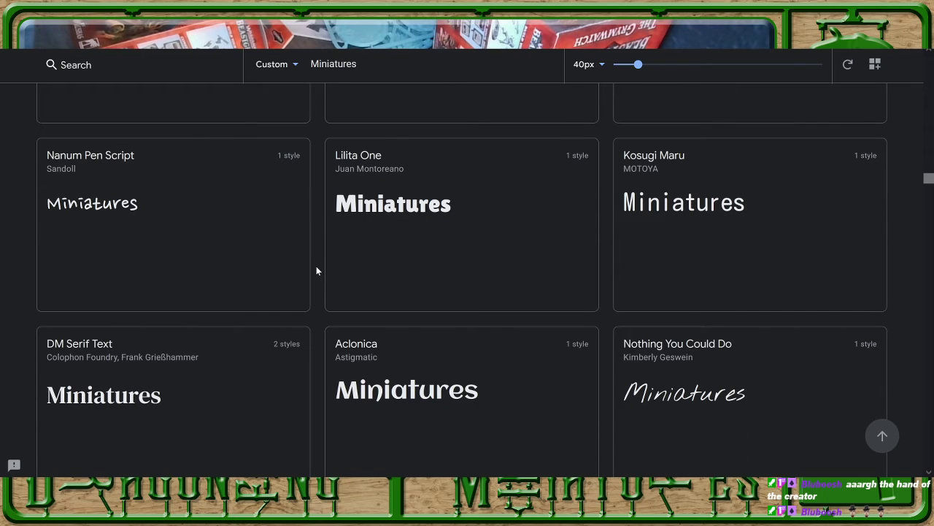
pyautogui.scroll(-3, 316, 271)
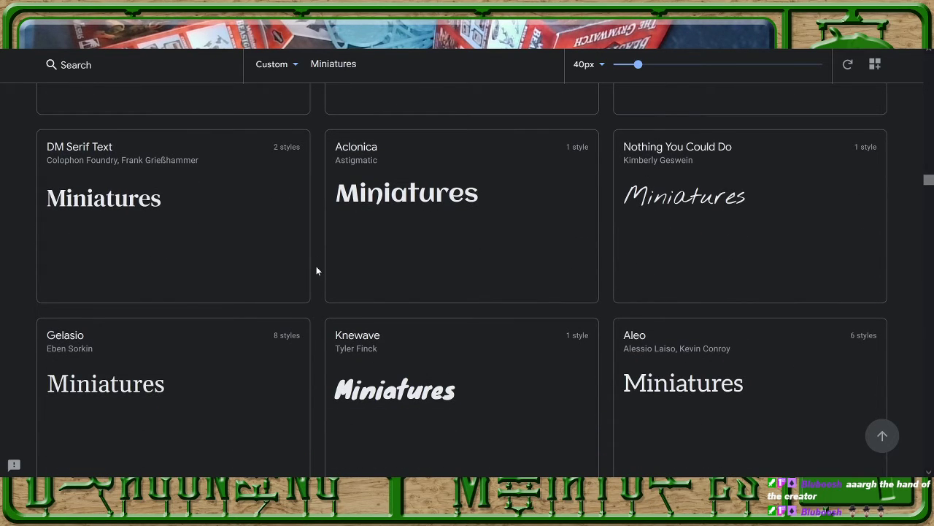
pyautogui.scroll(-2, 316, 271)
pyautogui.scroll(-3, 316, 271)
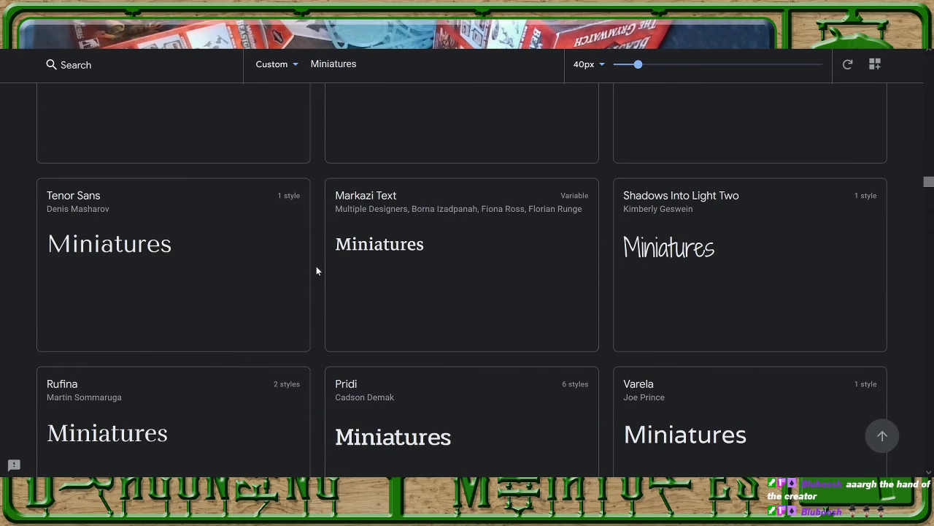
# Look through the Miniatures samples from Damion and Audiowide to Martel Sans for a font suiting the overlay
pyautogui.scroll(-3, 316, 271)
pyautogui.scroll(-3, 316, 271)
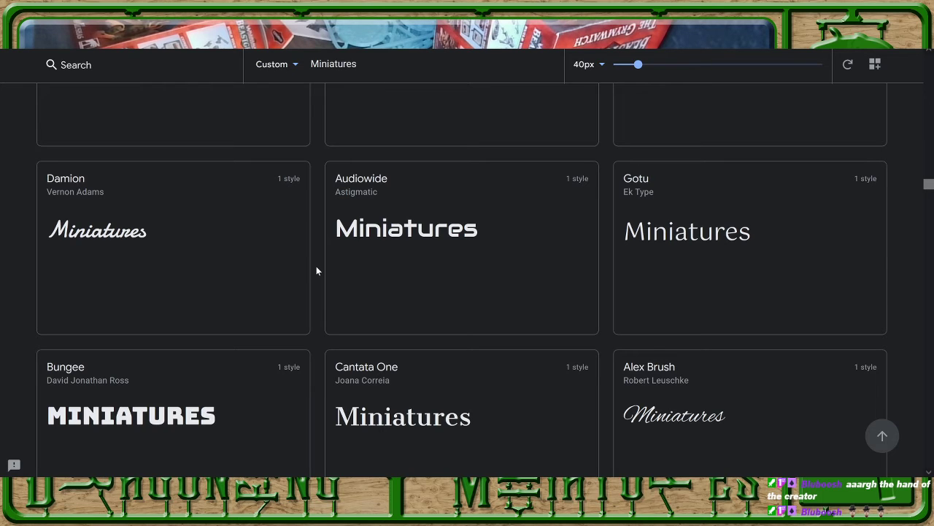
pyautogui.scroll(-3, 316, 271)
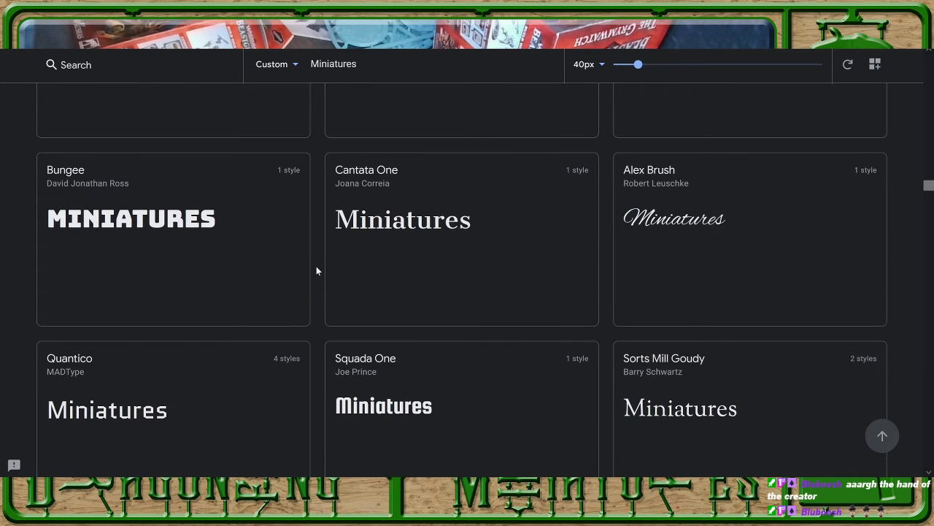
pyautogui.scroll(-5, 316, 271)
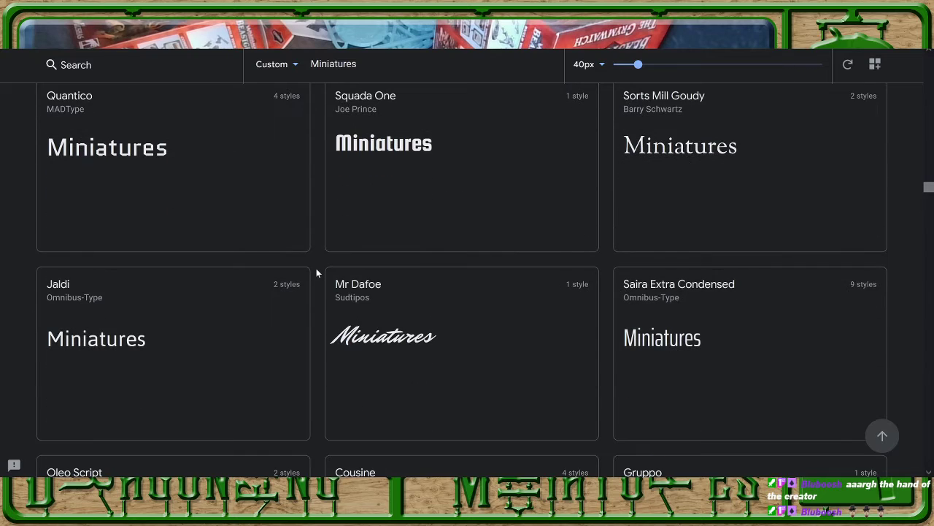
pyautogui.scroll(-3, 316, 273)
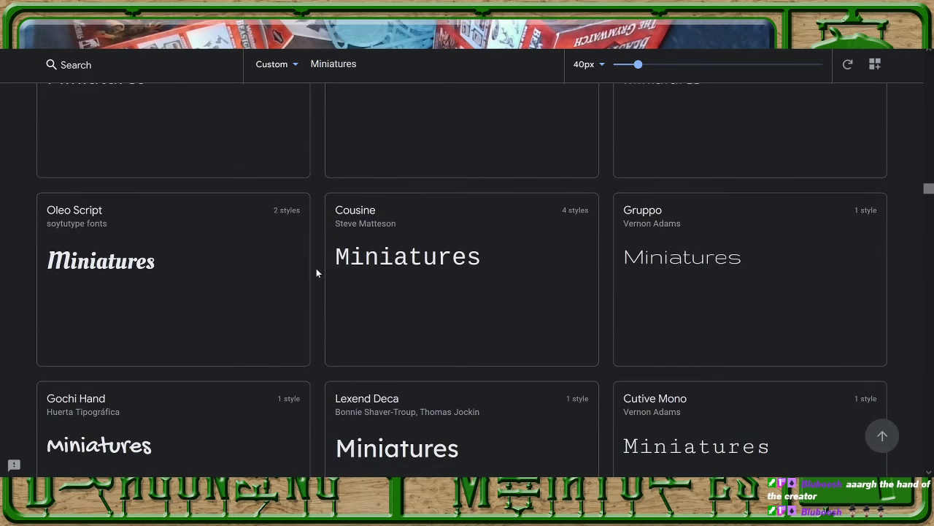
pyautogui.scroll(-2, 317, 273)
pyautogui.scroll(-7, 316, 273)
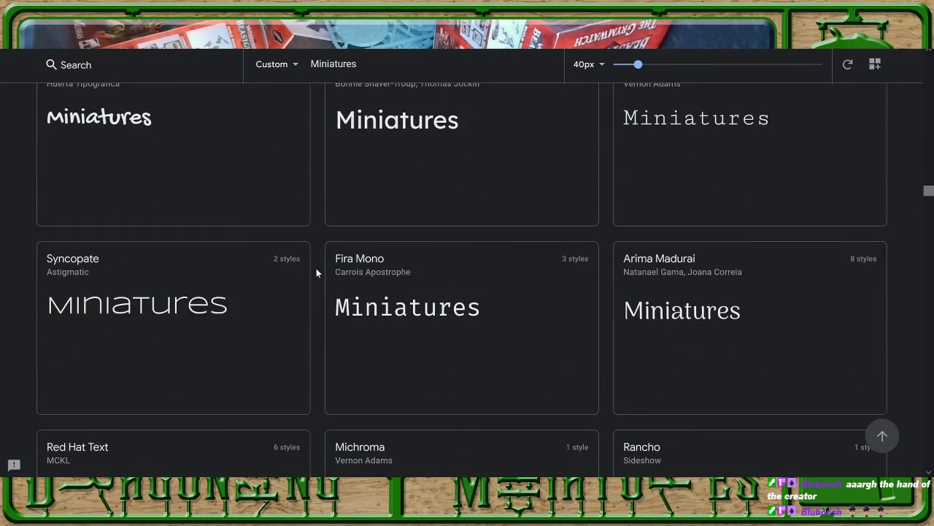
pyautogui.scroll(-7, 316, 273)
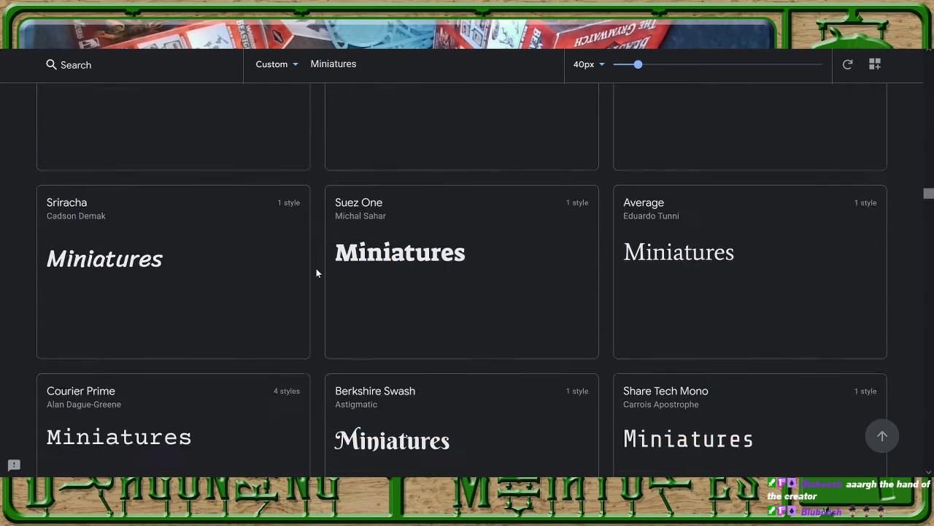
pyautogui.scroll(-5, 316, 273)
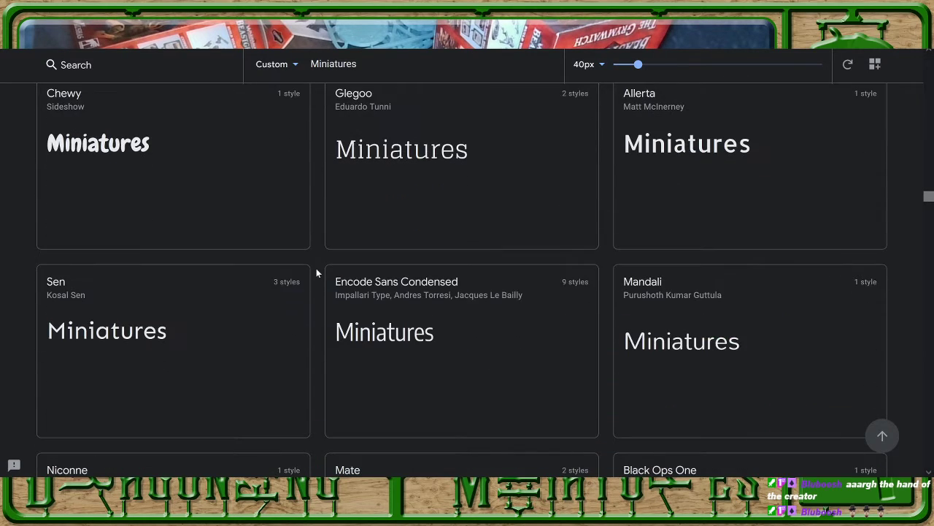
pyautogui.scroll(-4, 316, 273)
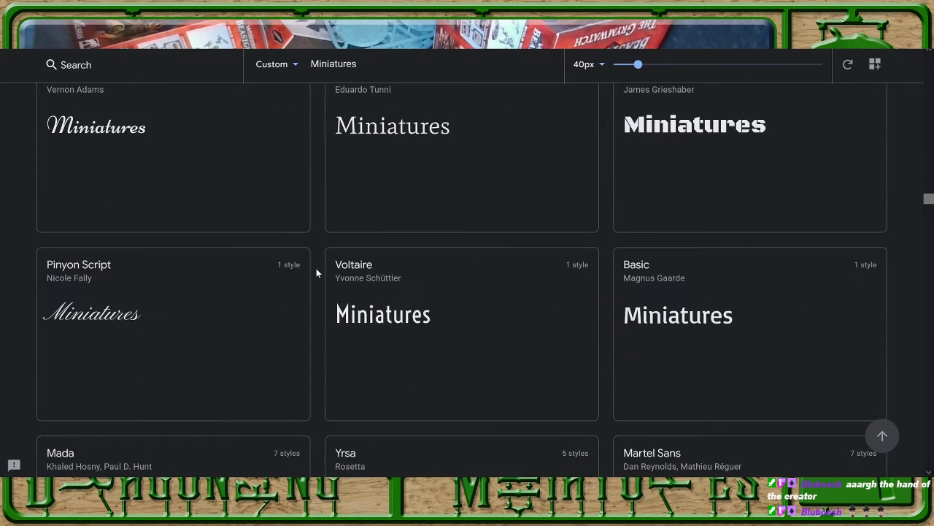
pyautogui.scroll(-1, 316, 273)
pyautogui.scroll(-1, 316, 273)
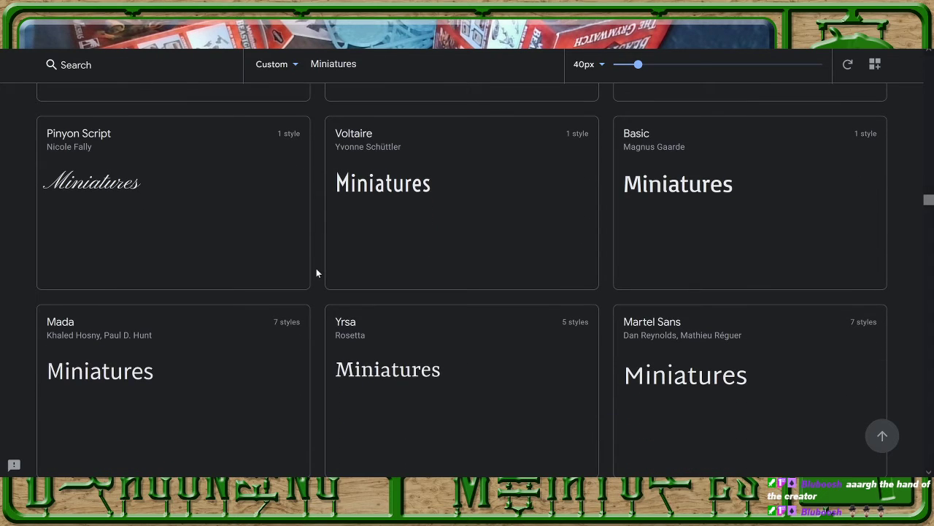
# Review the Miniatures samples from Laila and Six Caps through Boogaloo as candidates for the overlay's text
pyautogui.scroll(-1, 316, 273)
pyautogui.scroll(1, 316, 273)
pyautogui.scroll(-4, 316, 273)
pyautogui.scroll(-2, 316, 273)
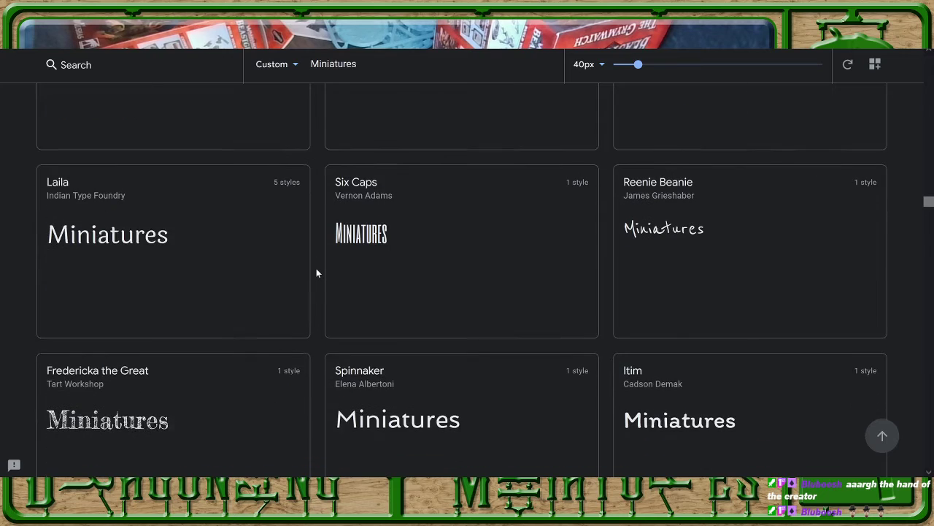
pyautogui.scroll(-3, 316, 273)
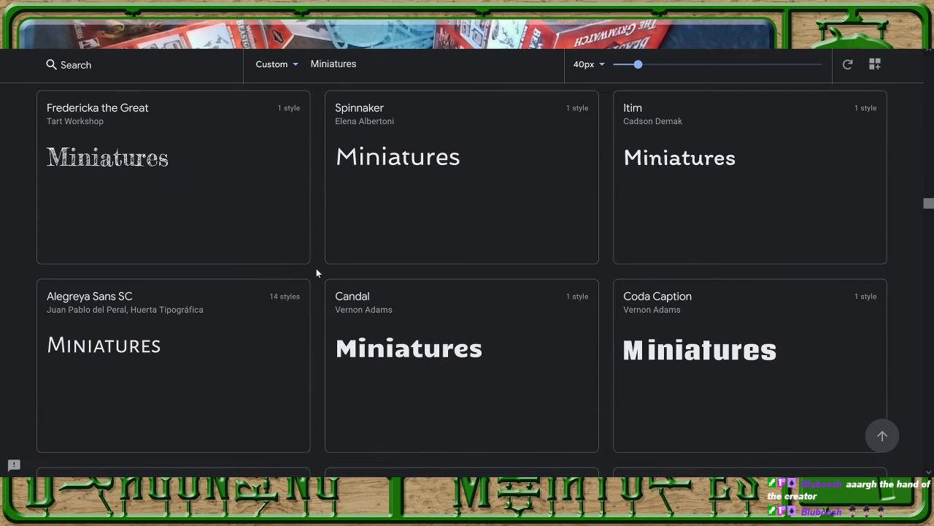
pyautogui.scroll(-6, 316, 273)
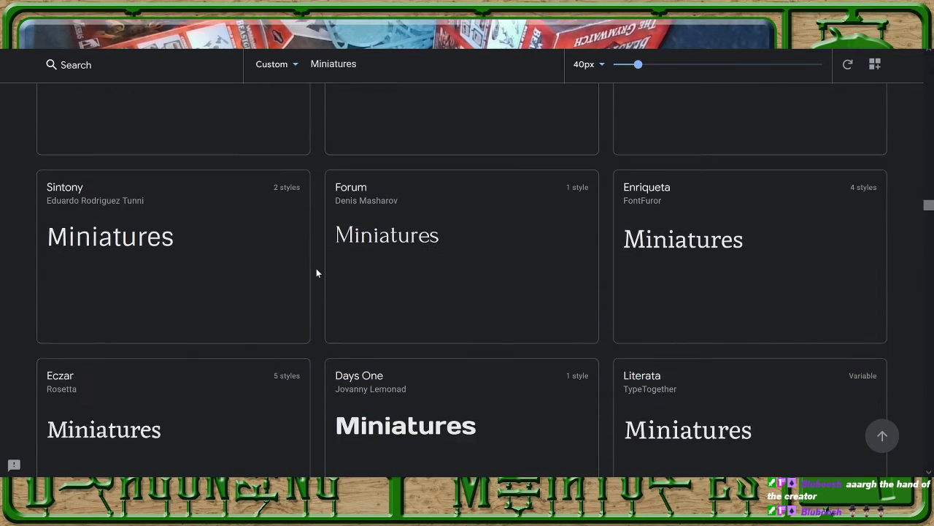
pyautogui.scroll(-2, 316, 273)
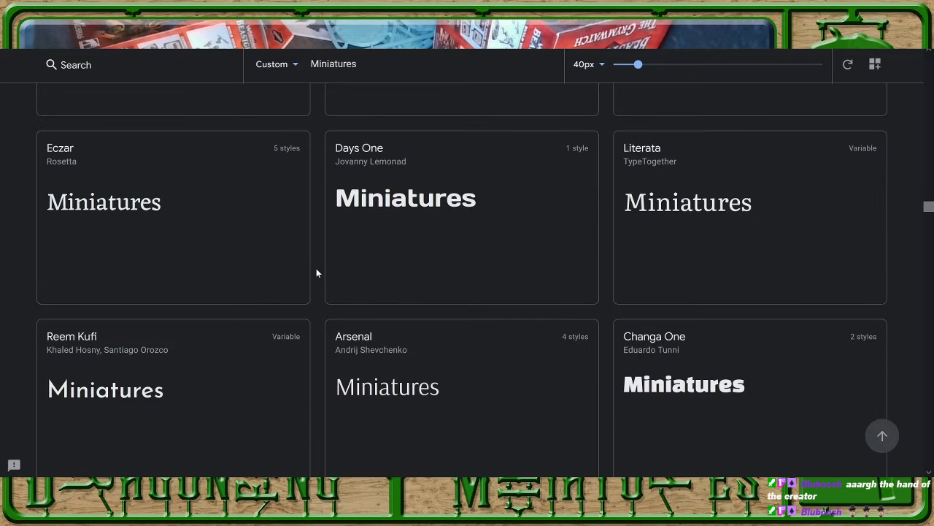
pyautogui.scroll(-3, 316, 273)
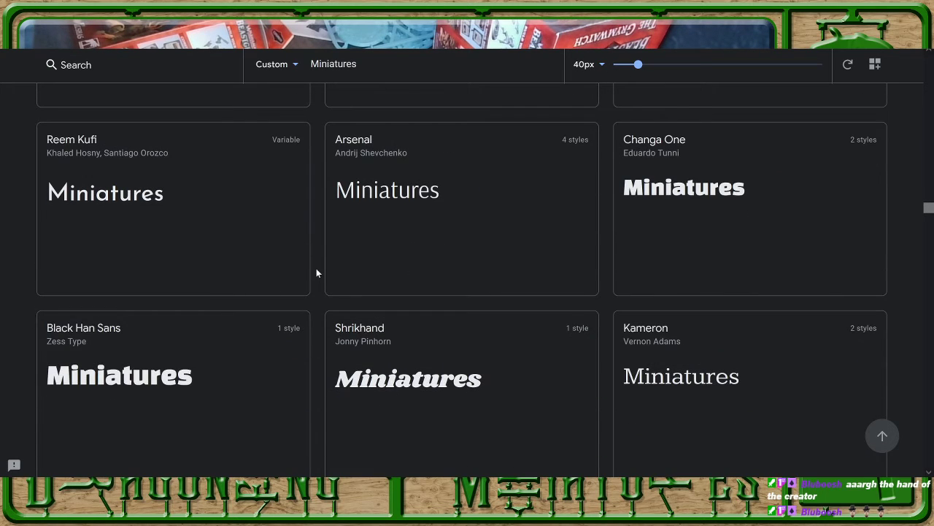
pyautogui.scroll(-3, 316, 273)
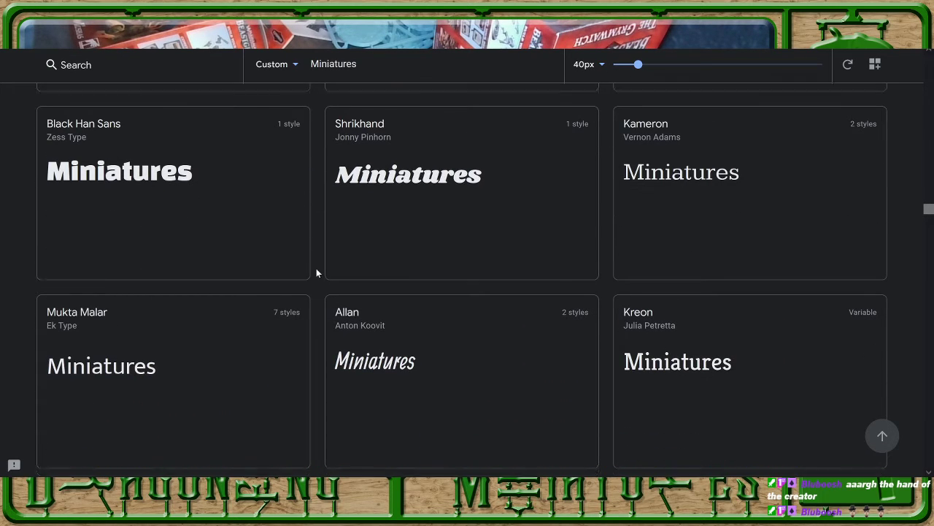
pyautogui.scroll(-5, 316, 273)
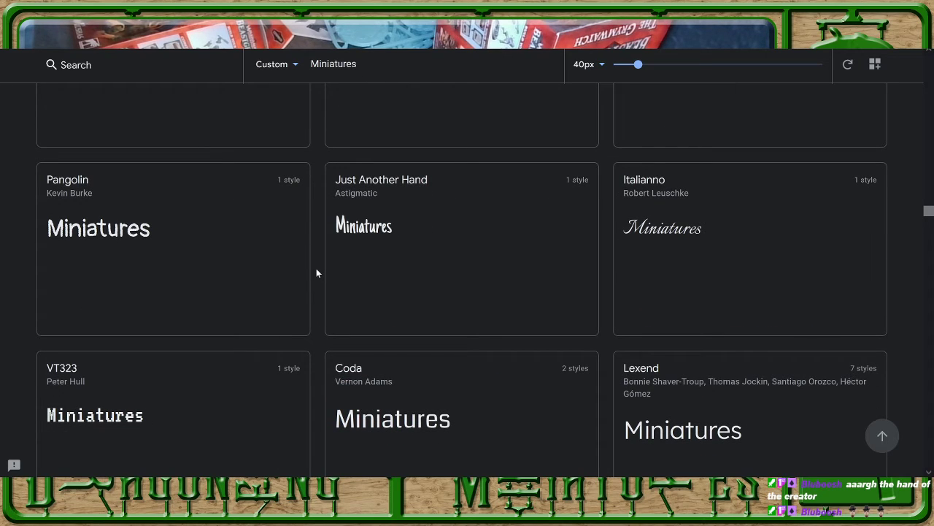
pyautogui.scroll(-2, 316, 273)
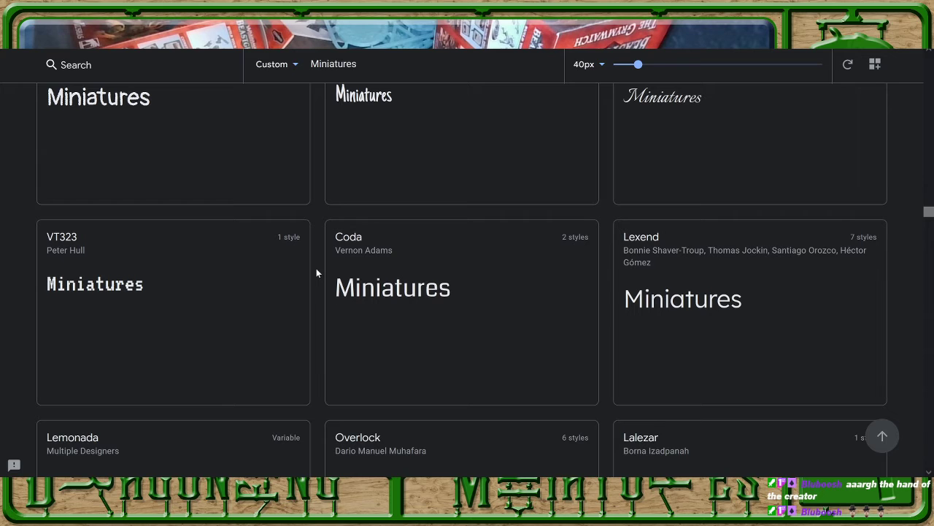
pyautogui.scroll(-5, 316, 273)
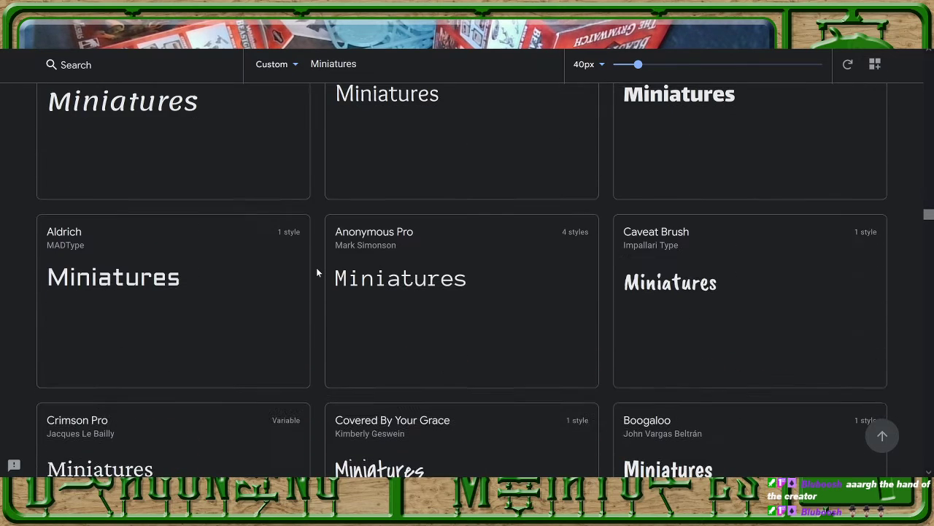
# Examine the Miniatures samples from Crimson Pro and Cabin Sketch through Yesteryear for lettering close to the overlay's style
pyautogui.scroll(-3, 317, 273)
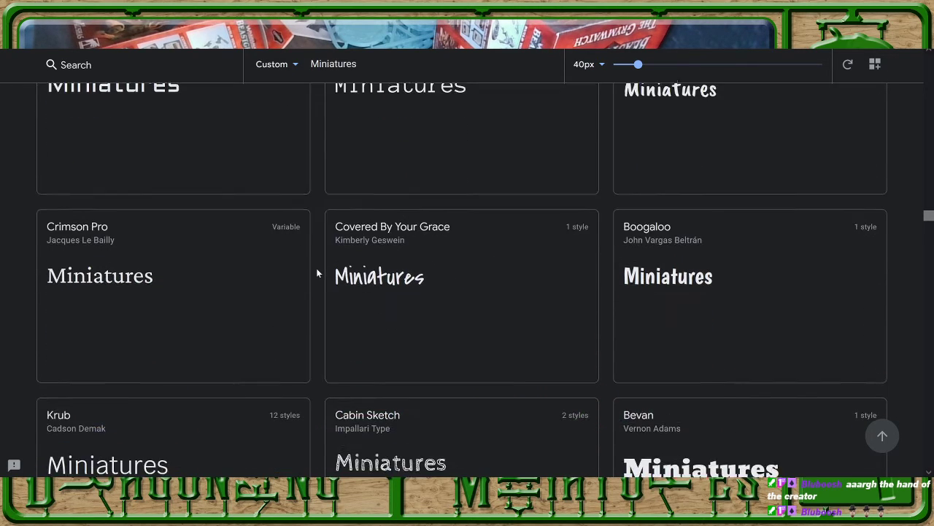
pyautogui.scroll(-2, 317, 273)
pyautogui.scroll(-3, 317, 273)
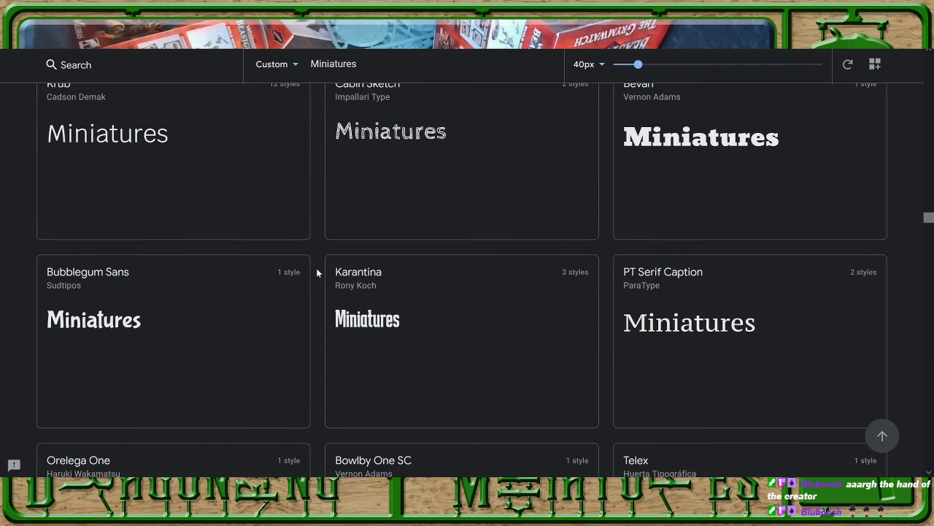
pyautogui.scroll(-3, 317, 273)
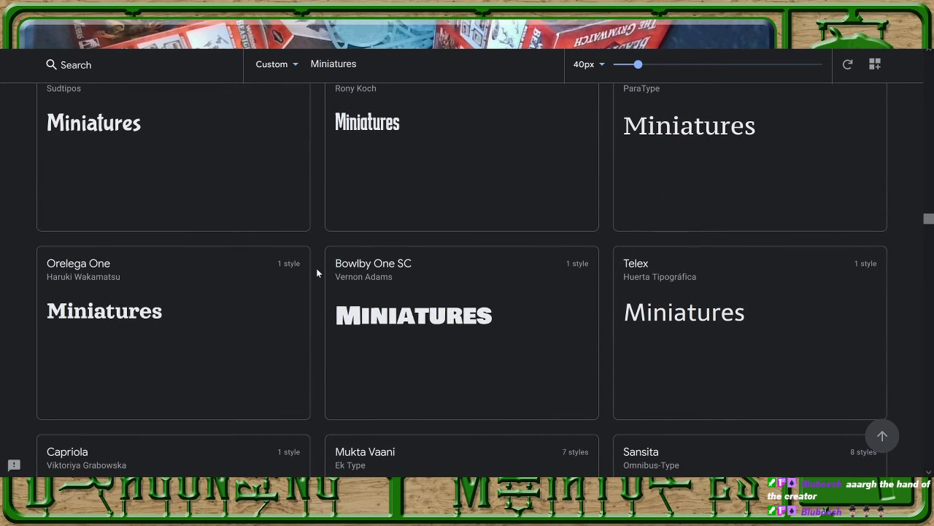
pyautogui.scroll(-2, 317, 273)
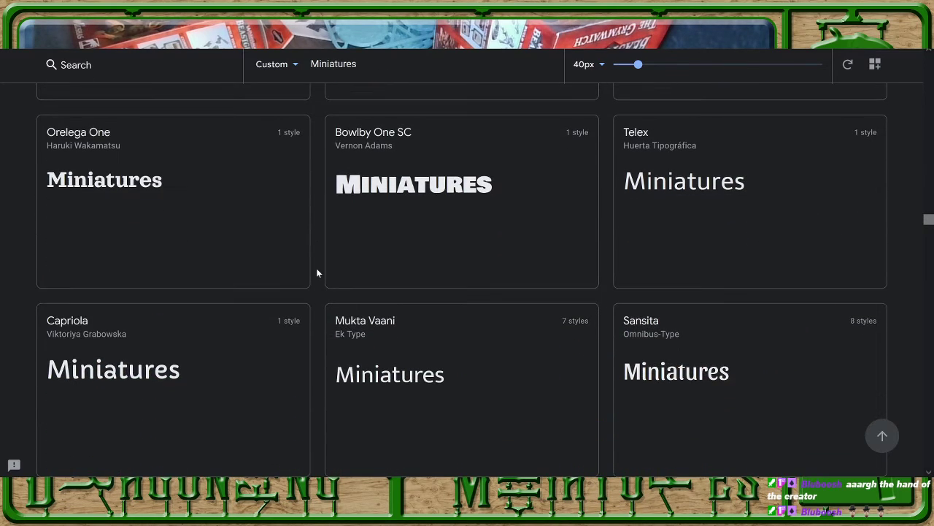
pyautogui.scroll(-2, 317, 273)
pyautogui.scroll(-1, 316, 273)
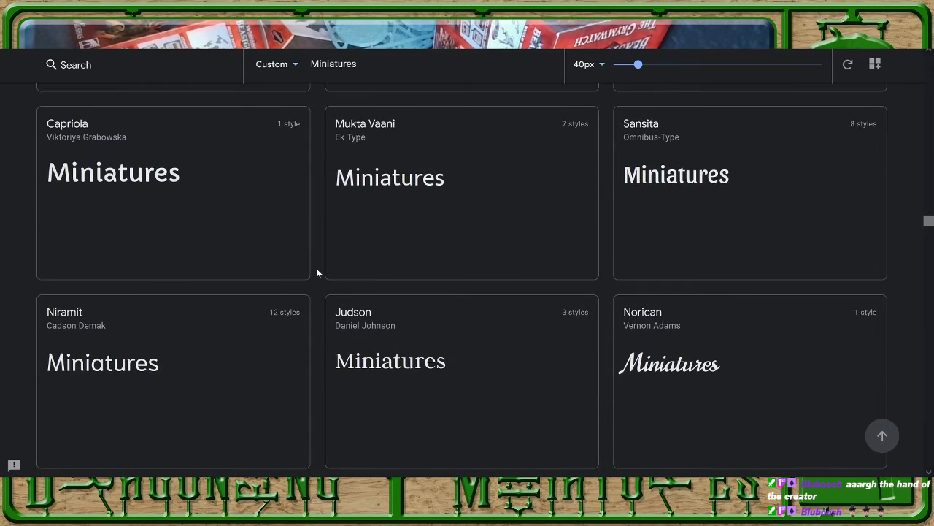
pyautogui.scroll(-4, 316, 273)
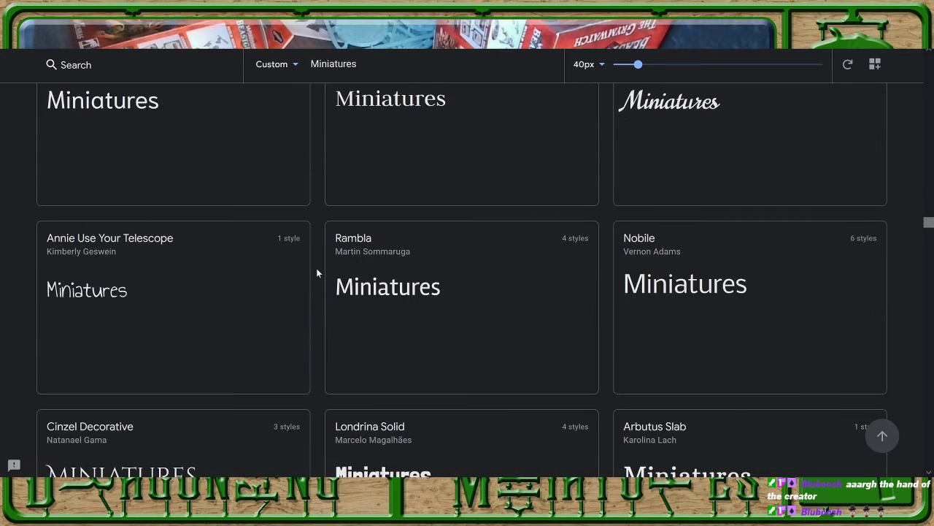
pyautogui.scroll(-3, 317, 273)
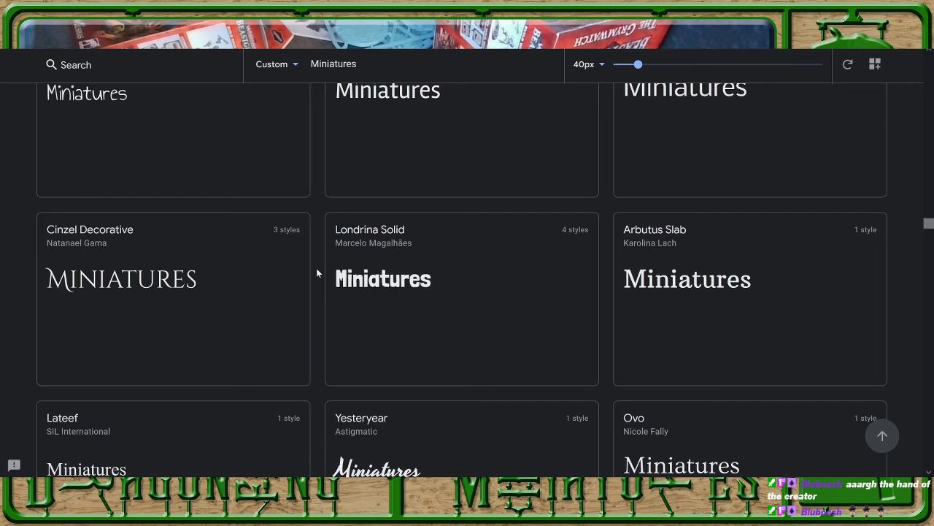
pyautogui.scroll(-2, 317, 273)
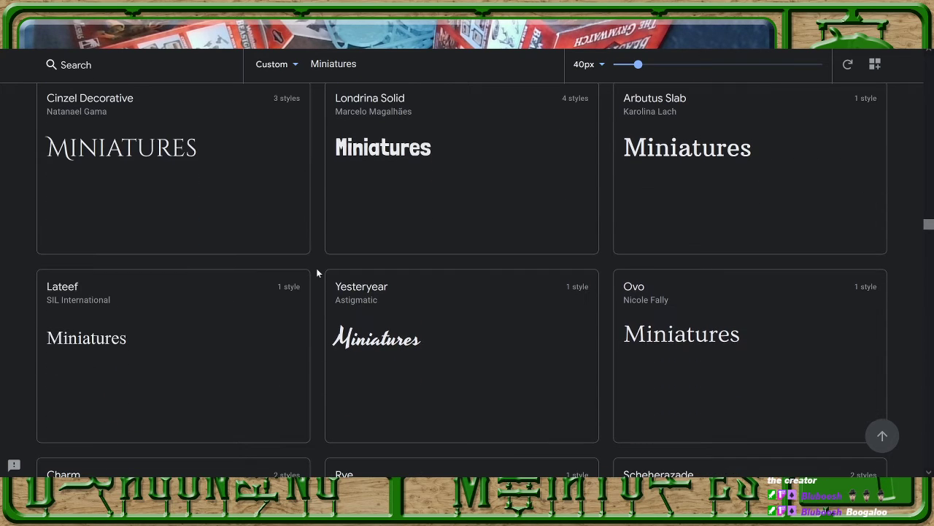
# Revisit the Miniatures samples between Boogaloo and Rye, comparing Boogaloo, Londrina Solid and Cinzel Decorative with the overlay's lettering
pyautogui.scroll(8, 317, 273)
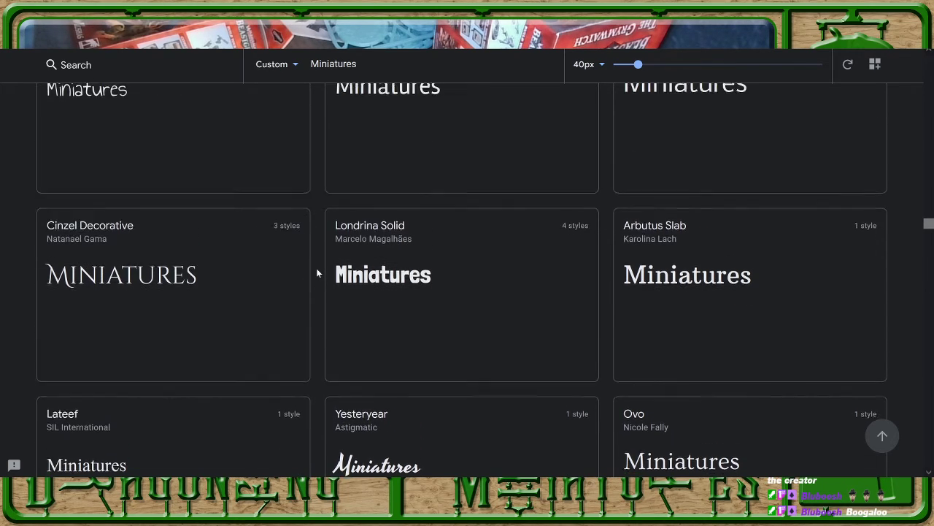
pyautogui.scroll(5, 317, 273)
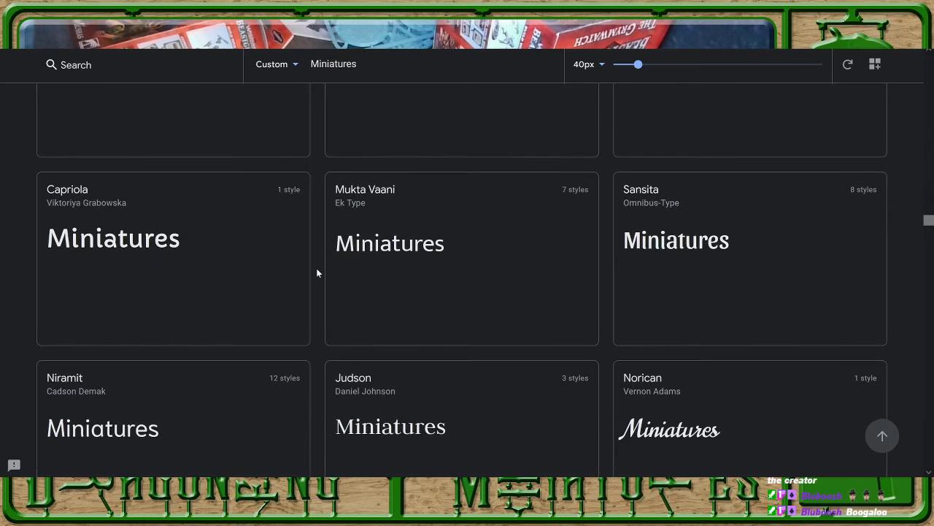
pyautogui.scroll(10, 316, 272)
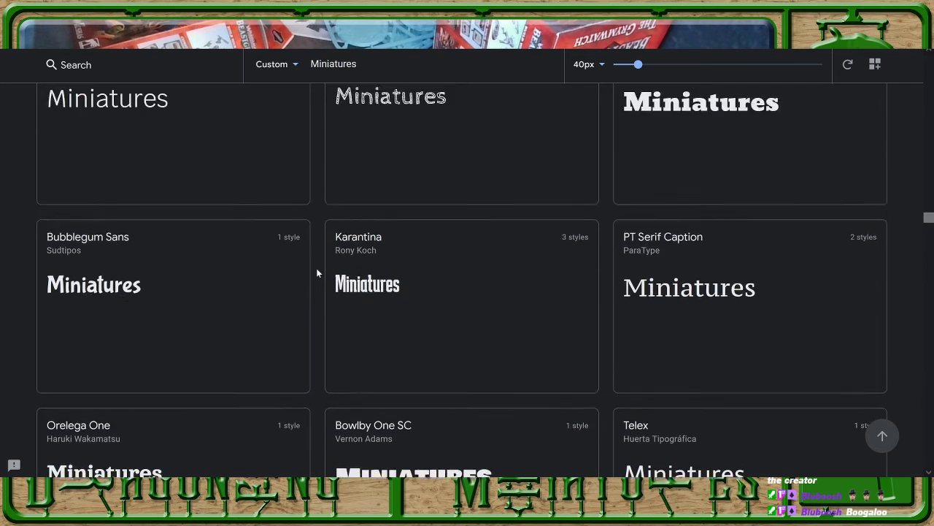
pyautogui.scroll(-4, 316, 272)
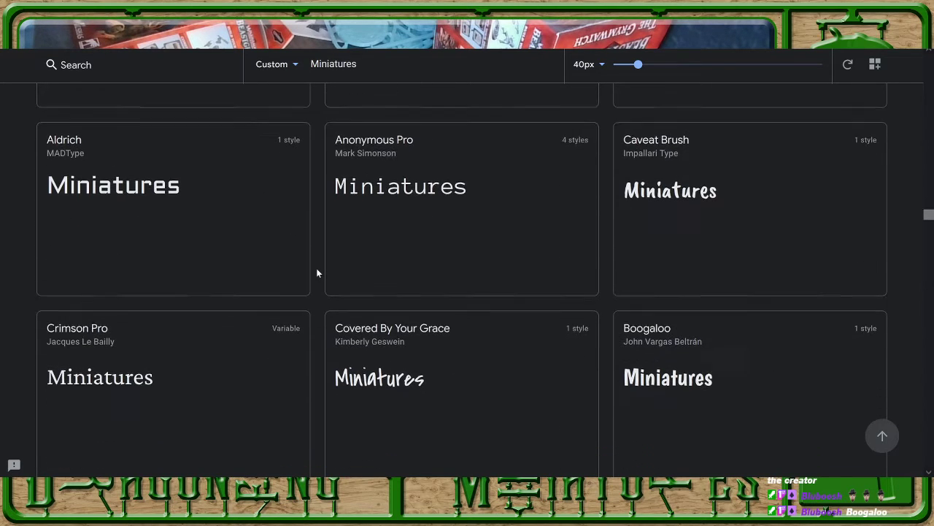
pyautogui.scroll(-12, 316, 272)
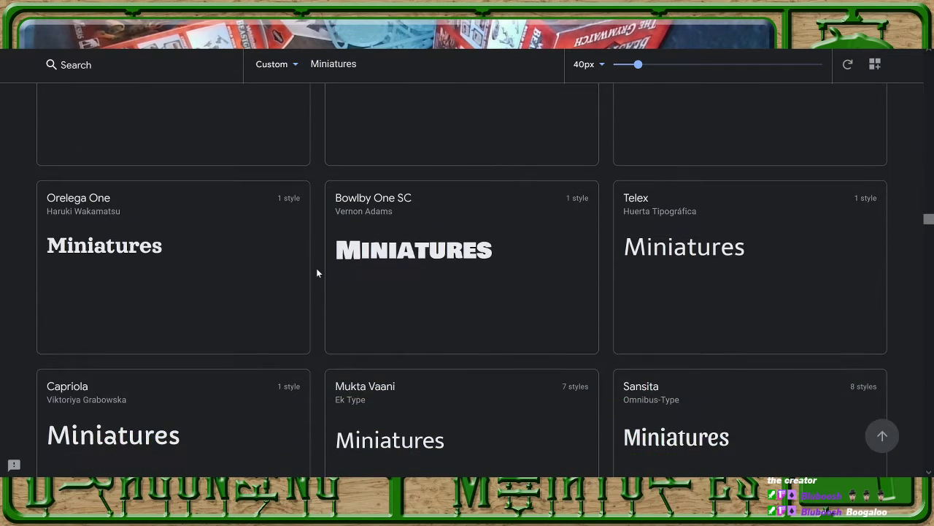
pyautogui.scroll(-5, 317, 272)
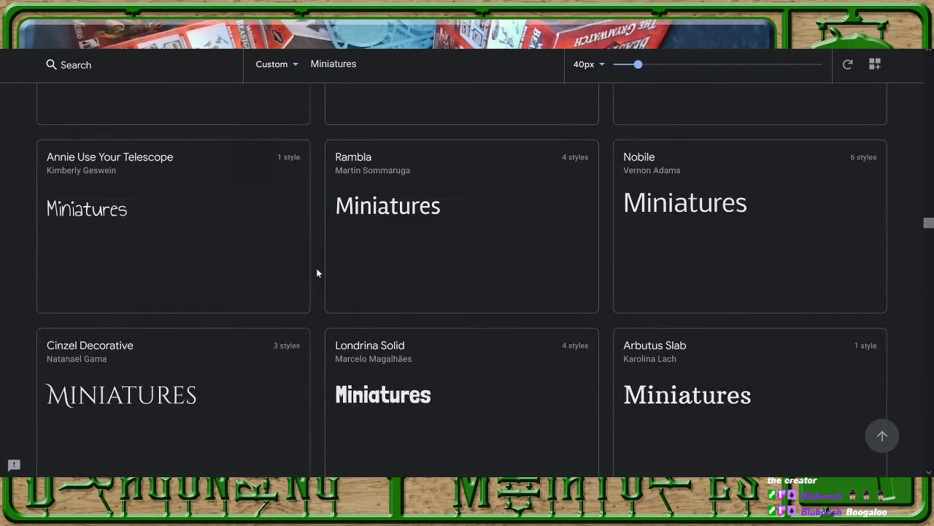
pyautogui.scroll(-5, 317, 272)
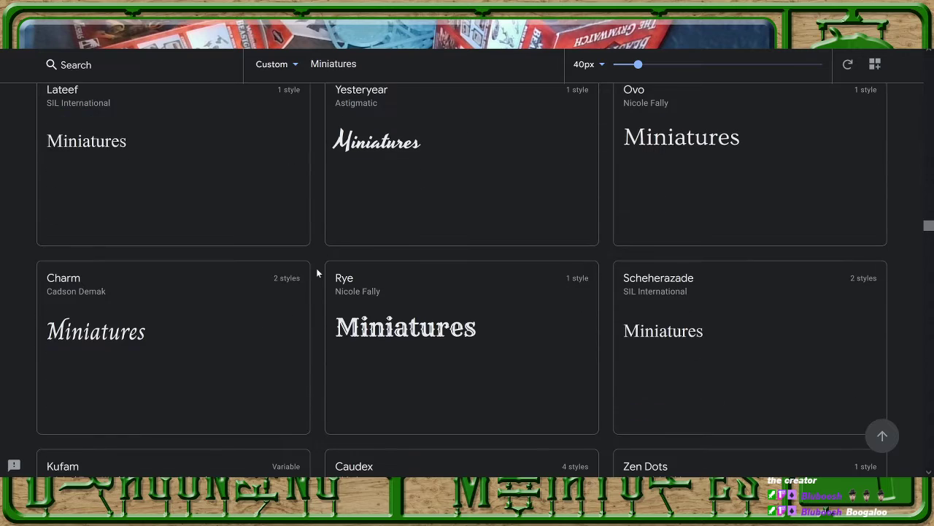
pyautogui.scroll(5, 314, 271)
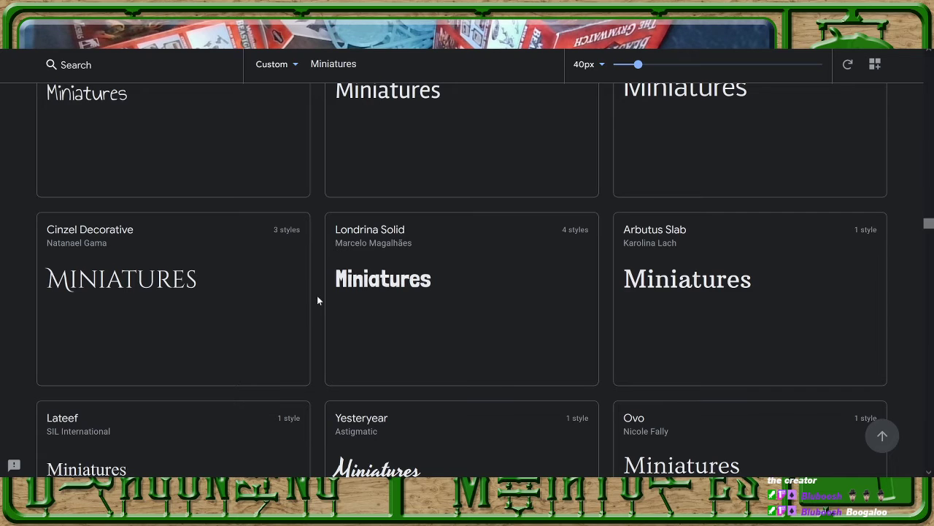
pyautogui.scroll(-1, 317, 295)
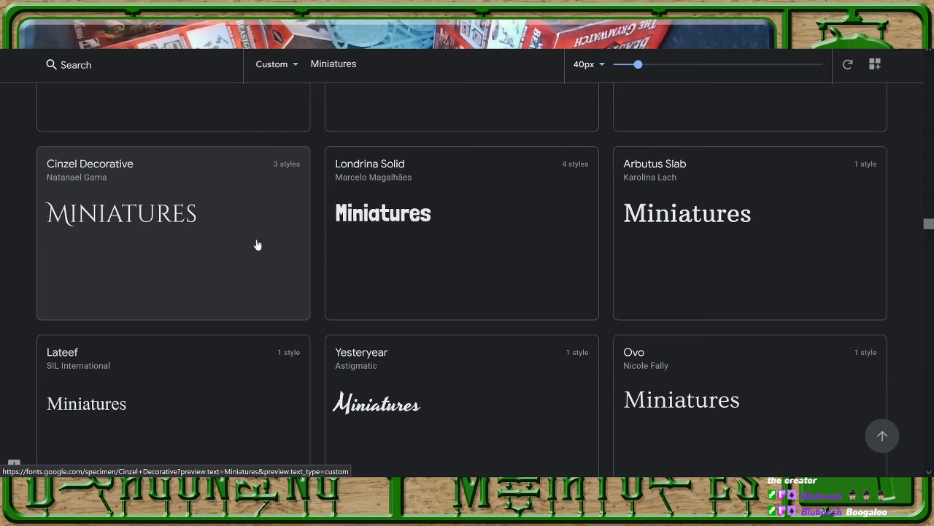
# Look through the Miniatures samples from Kufam and Zen Dots to Allerta Stencil and Scada for a font matching the overlay
pyautogui.scroll(-5, 319, 257)
pyautogui.scroll(-1, 319, 257)
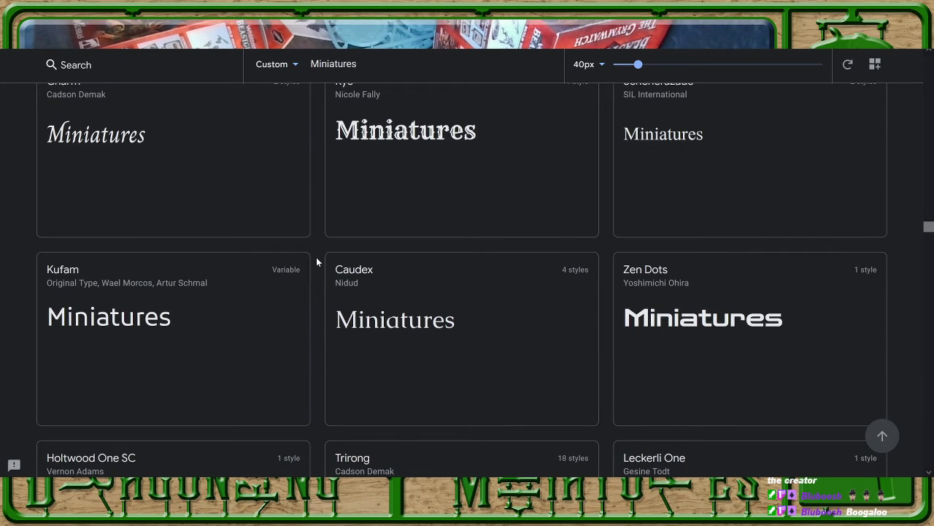
pyautogui.scroll(-3, 316, 261)
pyautogui.scroll(-4, 317, 261)
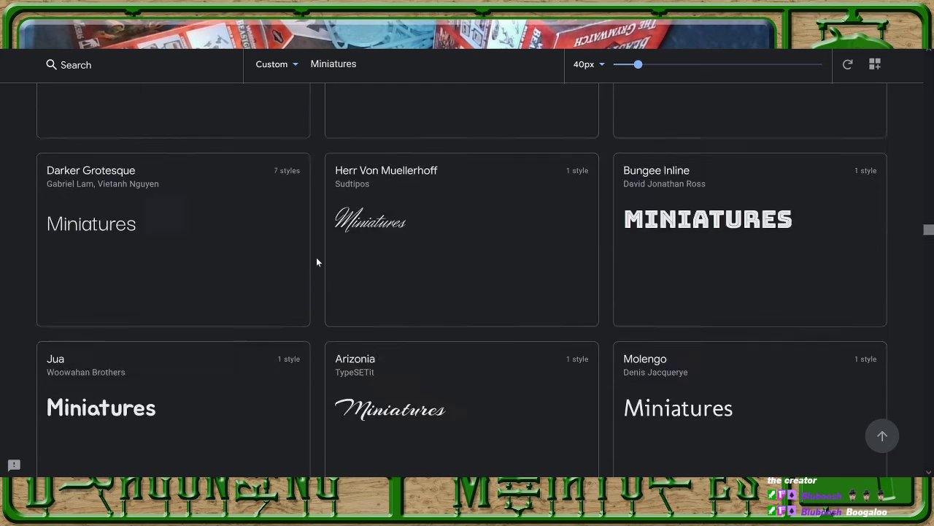
pyautogui.scroll(1, 317, 262)
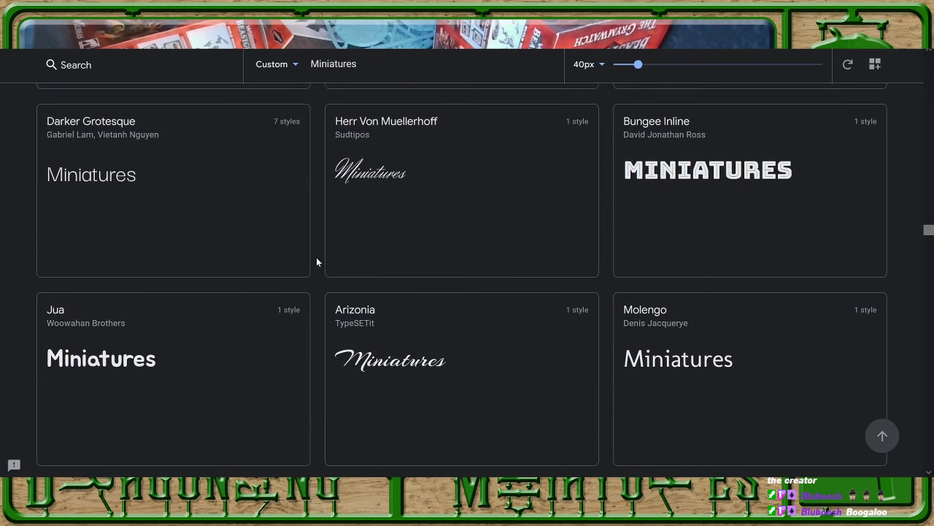
pyautogui.scroll(-5, 317, 261)
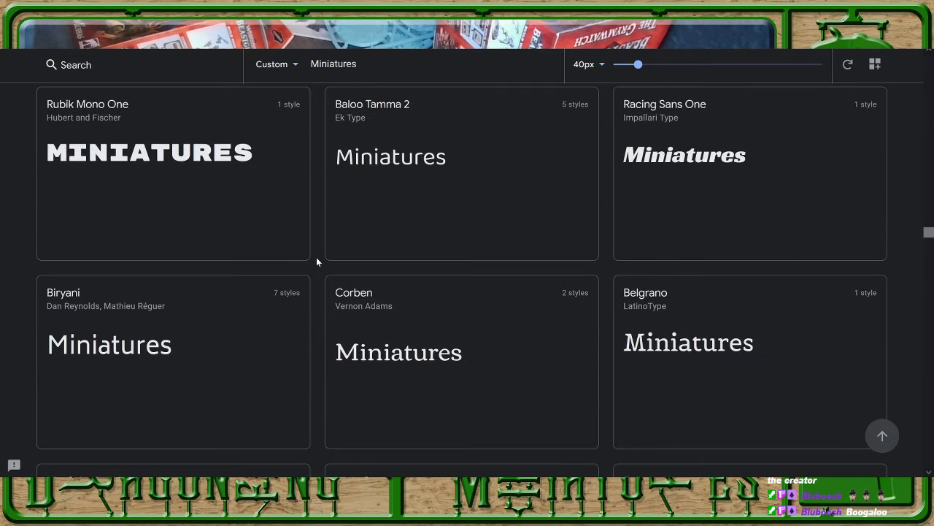
pyautogui.scroll(-6, 317, 262)
pyautogui.scroll(1, 317, 261)
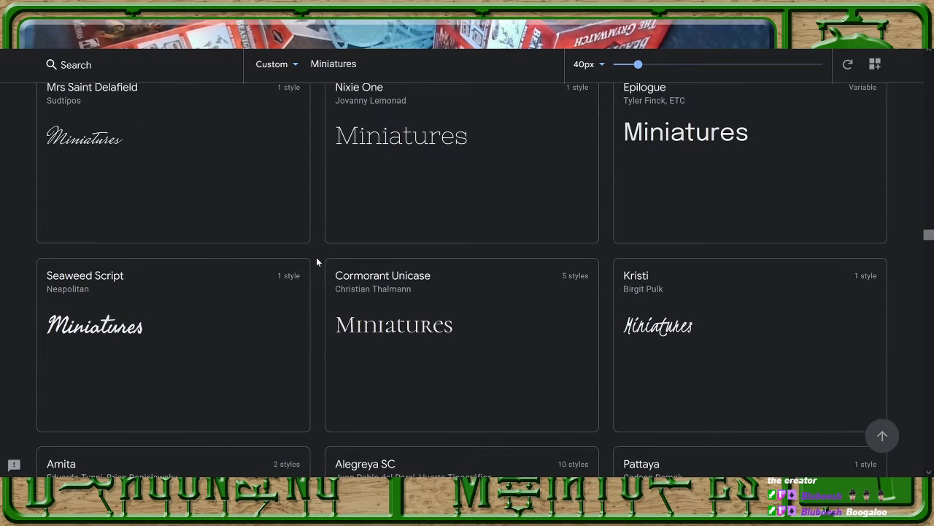
pyautogui.scroll(-5, 316, 261)
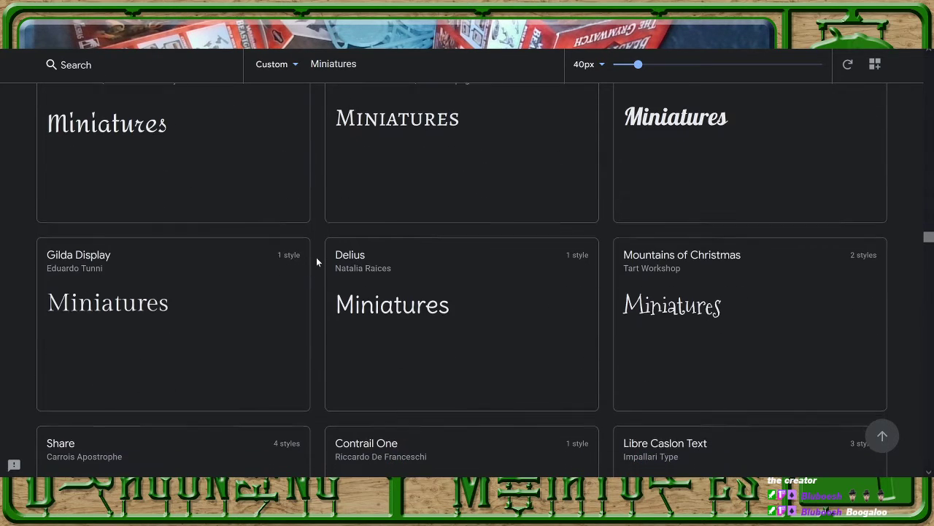
pyautogui.scroll(-3, 317, 261)
pyautogui.scroll(-2, 316, 262)
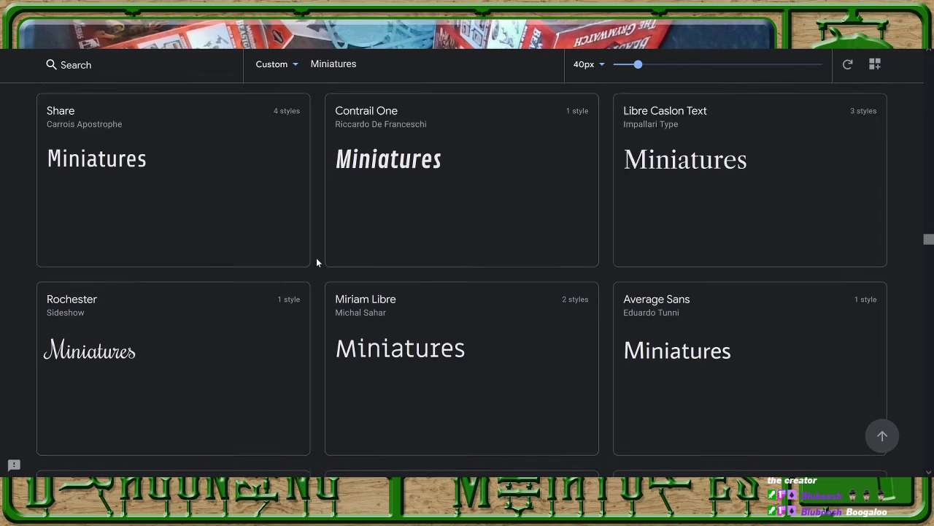
pyautogui.scroll(-4, 317, 261)
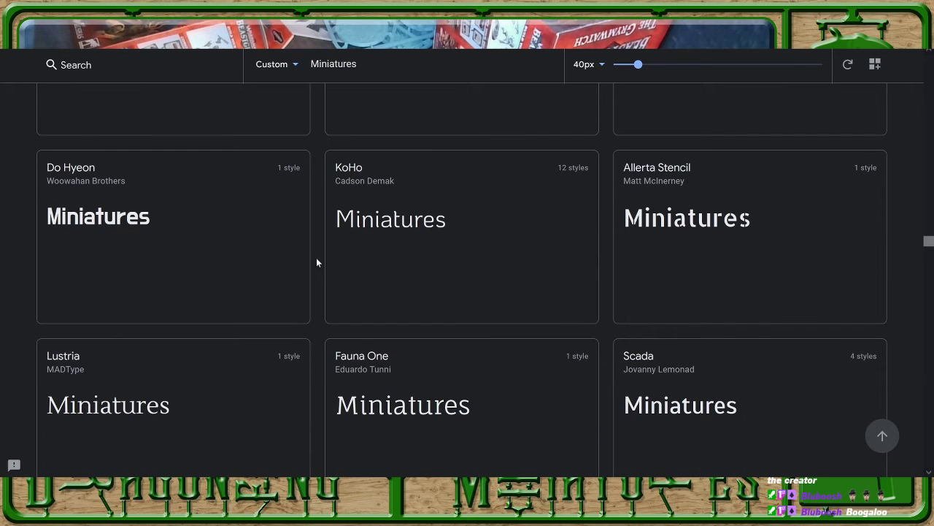
pyautogui.scroll(-2, 316, 261)
pyautogui.scroll(1, 317, 262)
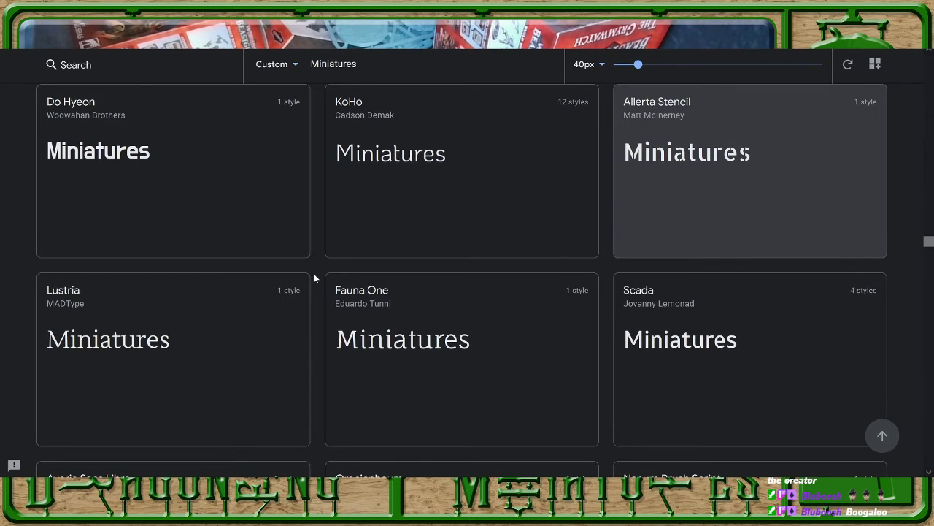
# Review the Miniatures samples from Averia Sans Libre and Jockey One through Aladin as candidates for the overlay's text
pyautogui.scroll(-3, 315, 278)
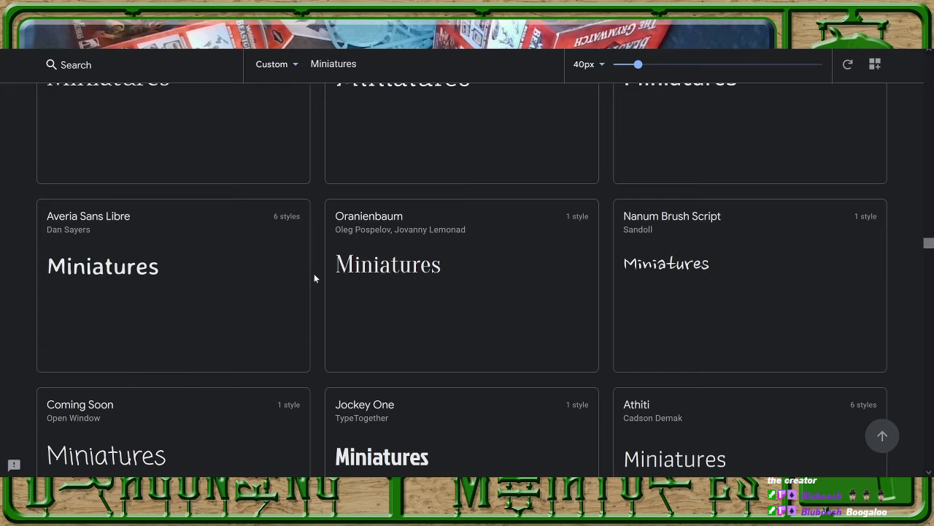
pyautogui.scroll(-3, 314, 278)
pyautogui.scroll(-2, 315, 277)
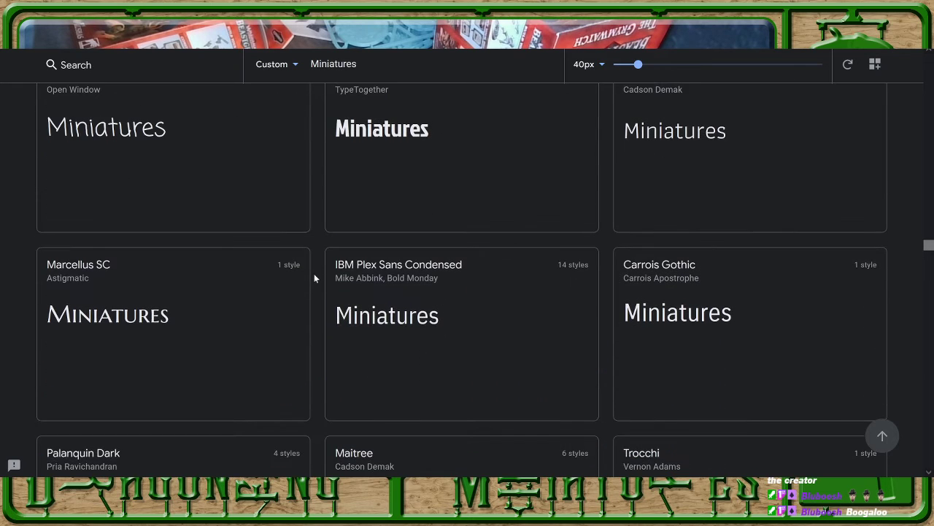
pyautogui.scroll(-2, 315, 277)
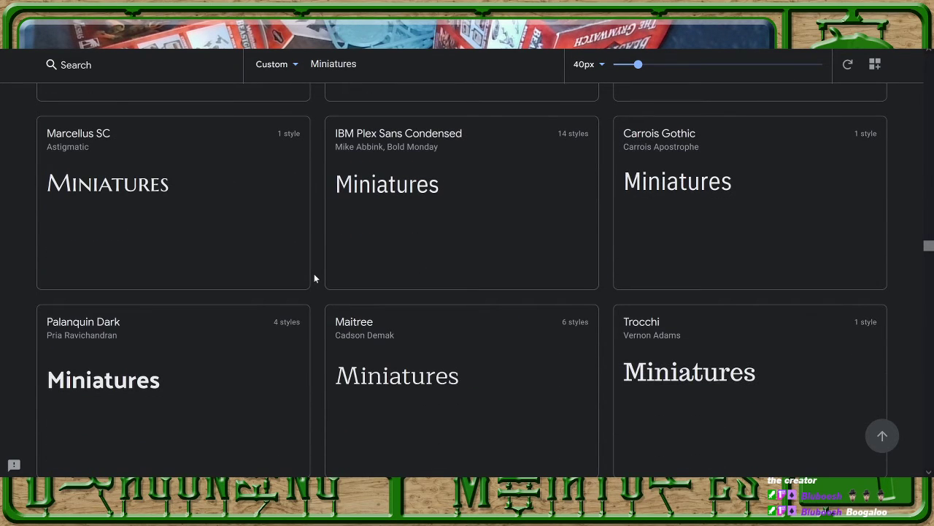
pyautogui.scroll(-8, 314, 277)
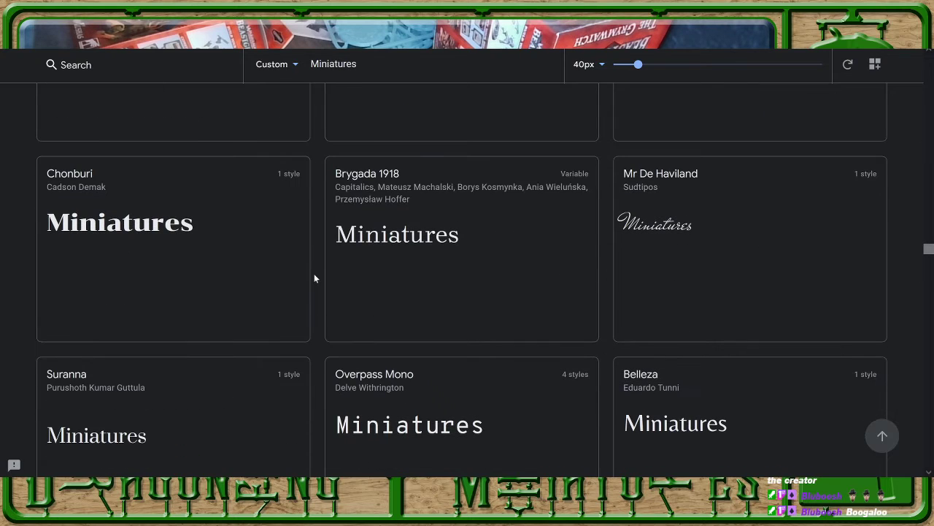
pyautogui.scroll(-6, 314, 278)
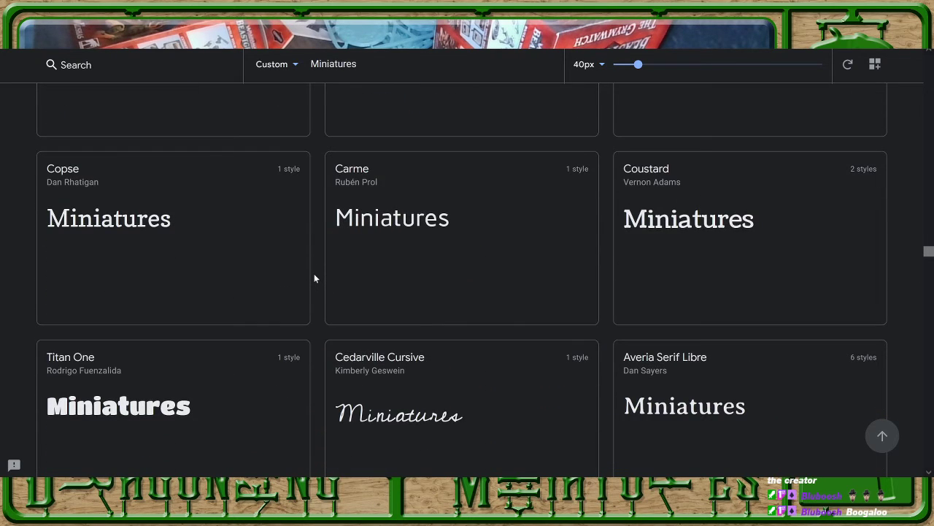
pyautogui.scroll(-6, 315, 277)
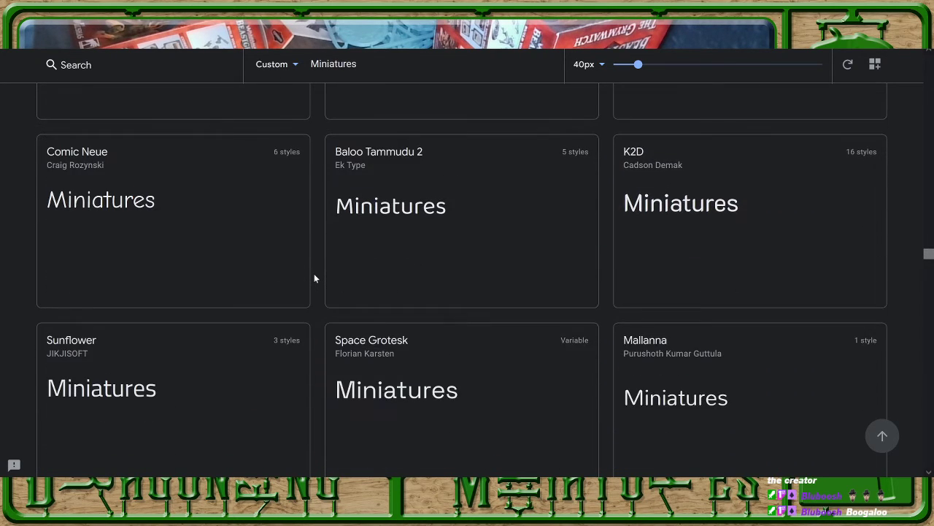
pyautogui.scroll(-6, 314, 277)
pyautogui.scroll(-4, 315, 278)
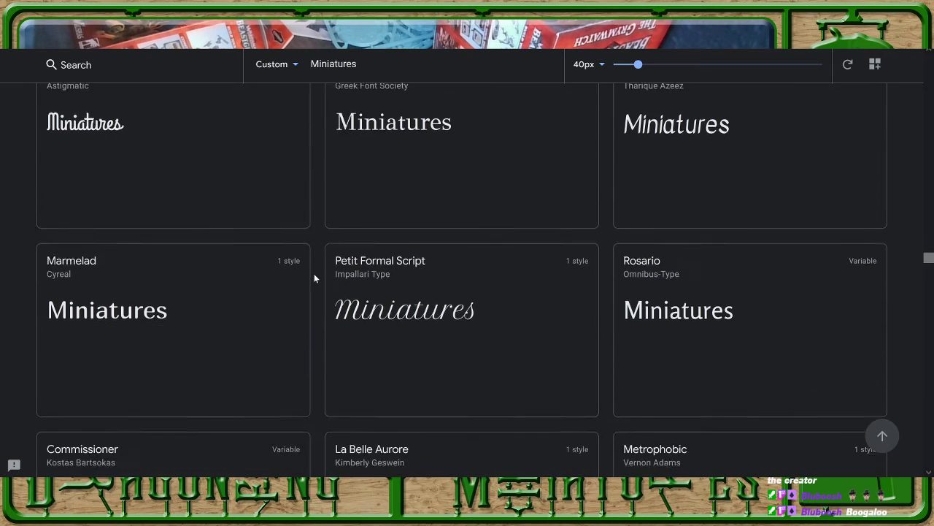
pyautogui.scroll(-3, 314, 278)
pyautogui.scroll(-5, 314, 277)
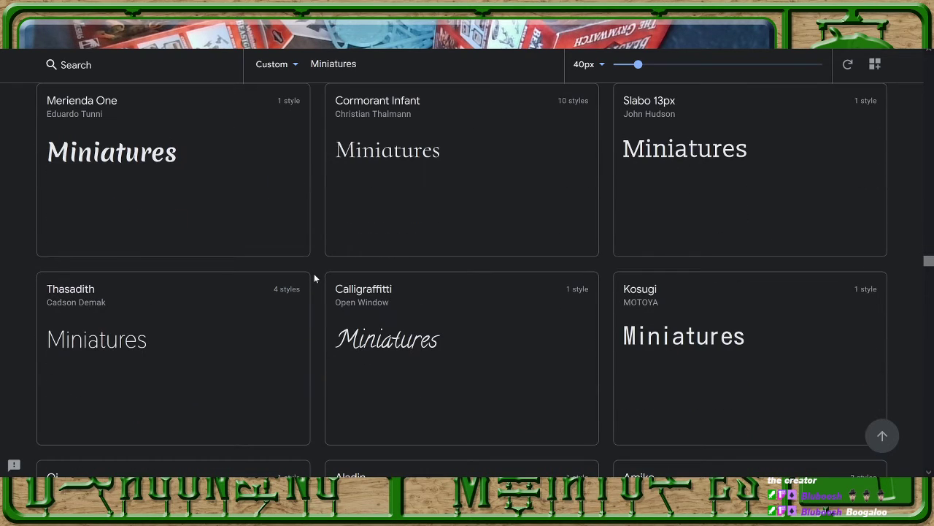
pyautogui.scroll(3, 315, 278)
pyautogui.scroll(-4, 315, 278)
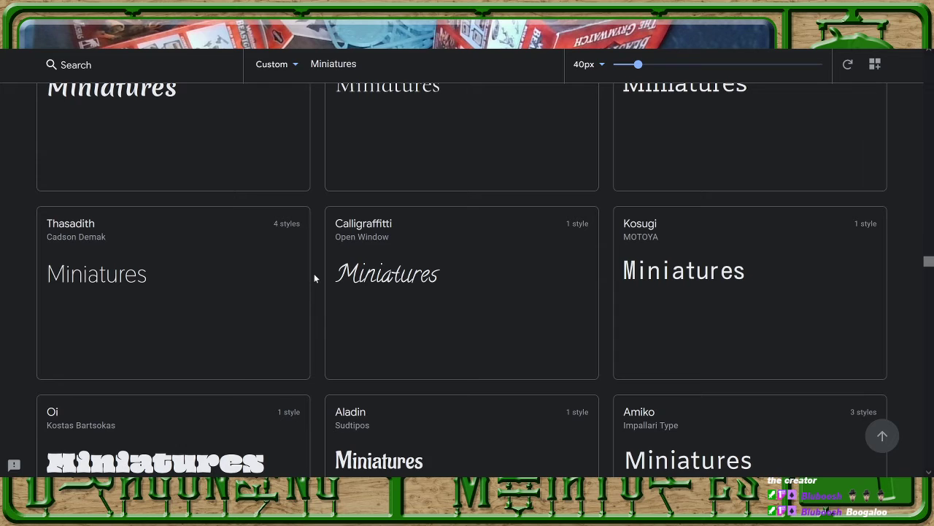
# Review the Miniatures samples from Oi and Aladin through Spectral SC to Kelly Slab for lettering that suits the overlay
pyautogui.scroll(-2, 315, 277)
pyautogui.scroll(-2, 314, 278)
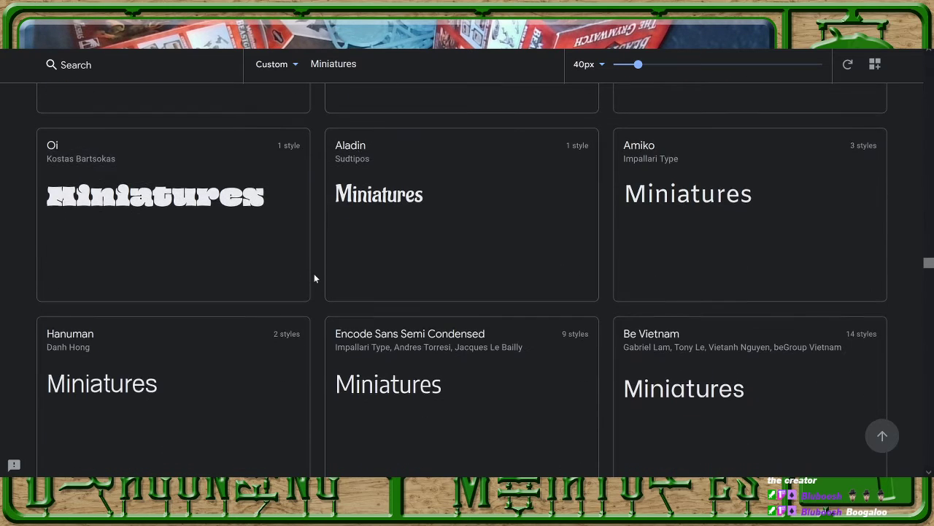
pyautogui.scroll(-3, 314, 278)
pyautogui.scroll(-2, 315, 278)
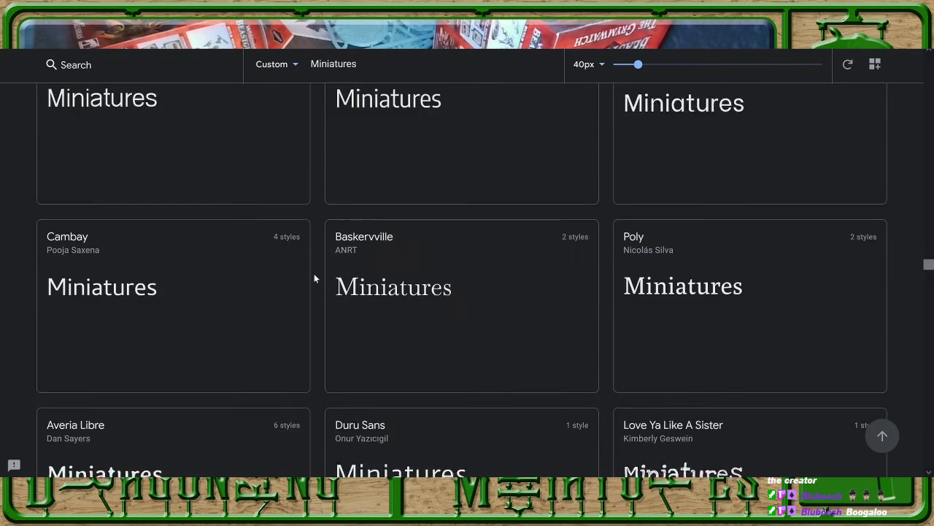
pyautogui.scroll(-4, 314, 278)
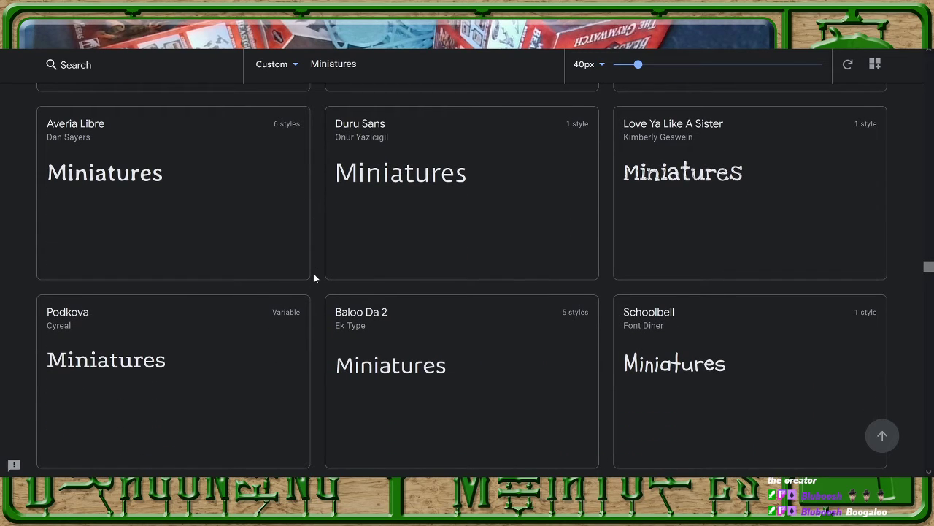
pyautogui.scroll(-3, 315, 278)
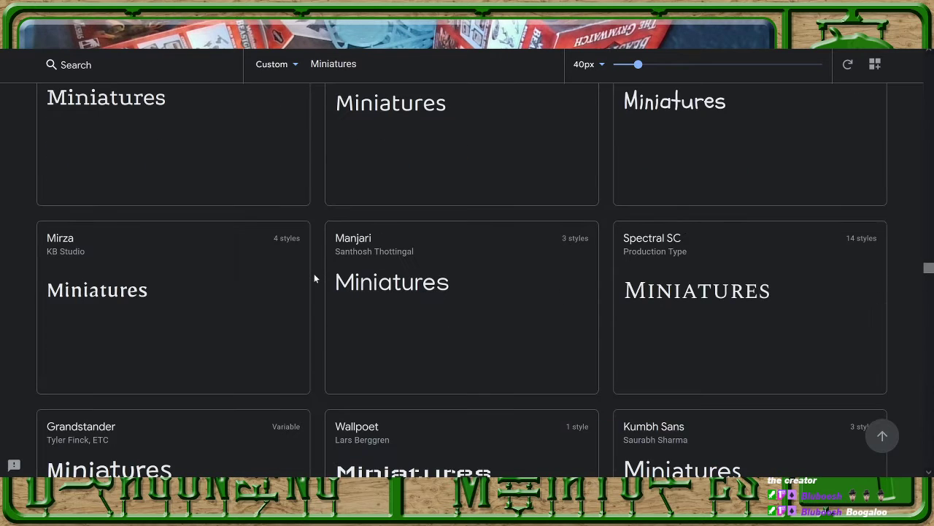
pyautogui.scroll(-5, 315, 278)
pyautogui.scroll(2, 315, 278)
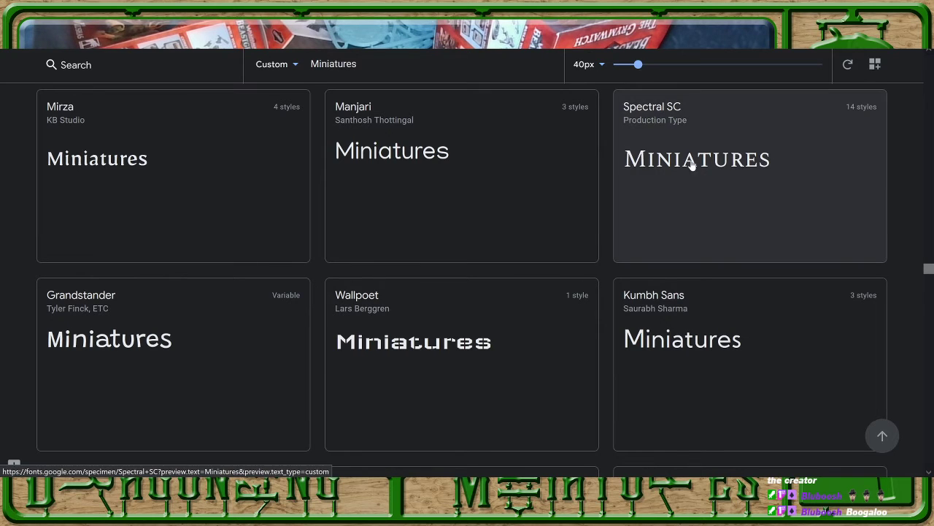
pyautogui.scroll(-5, 312, 307)
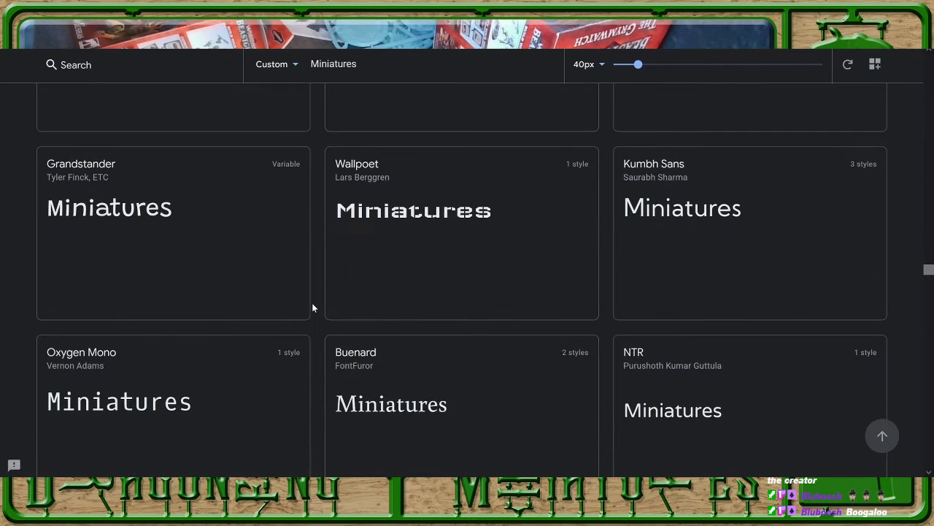
pyautogui.scroll(-4, 313, 307)
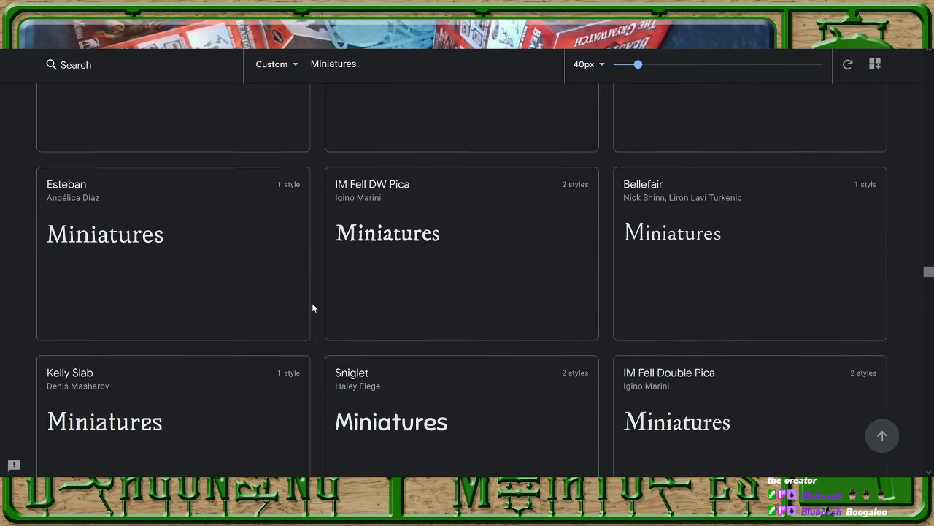
pyautogui.scroll(-1, 313, 308)
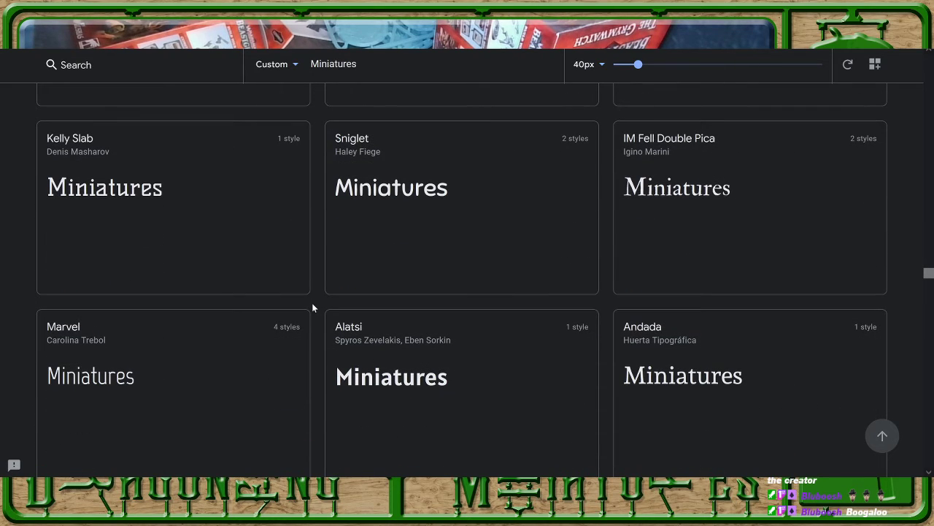
# Examine the Miniatures samples from Fira Code and Rammetto One through IM Fell English to Chelsea Market as overlay font candidates
pyautogui.scroll(-3, 311, 306)
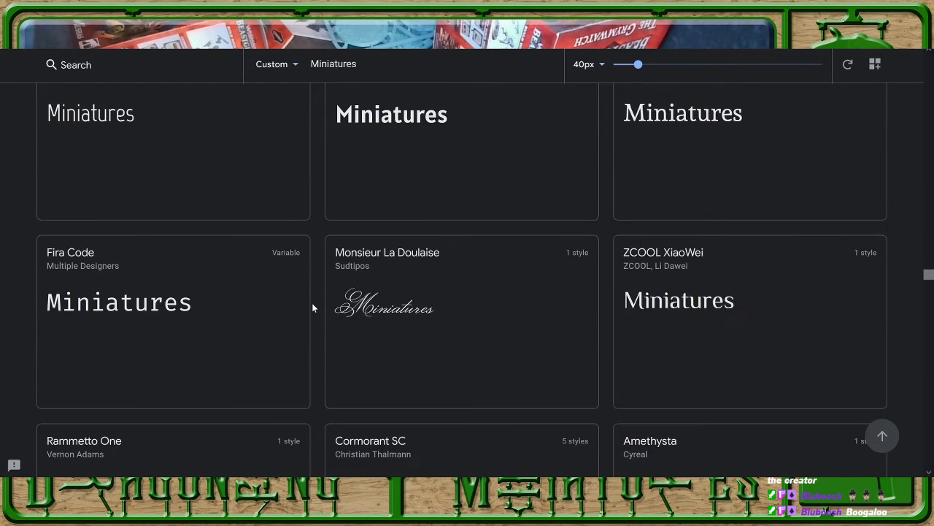
pyautogui.scroll(-2, 312, 302)
pyautogui.scroll(-2, 311, 302)
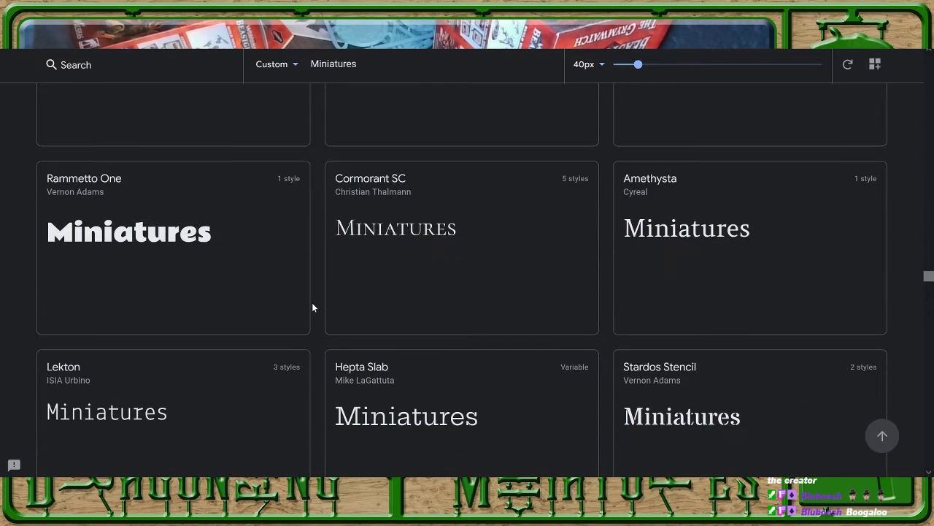
pyautogui.scroll(2, 312, 303)
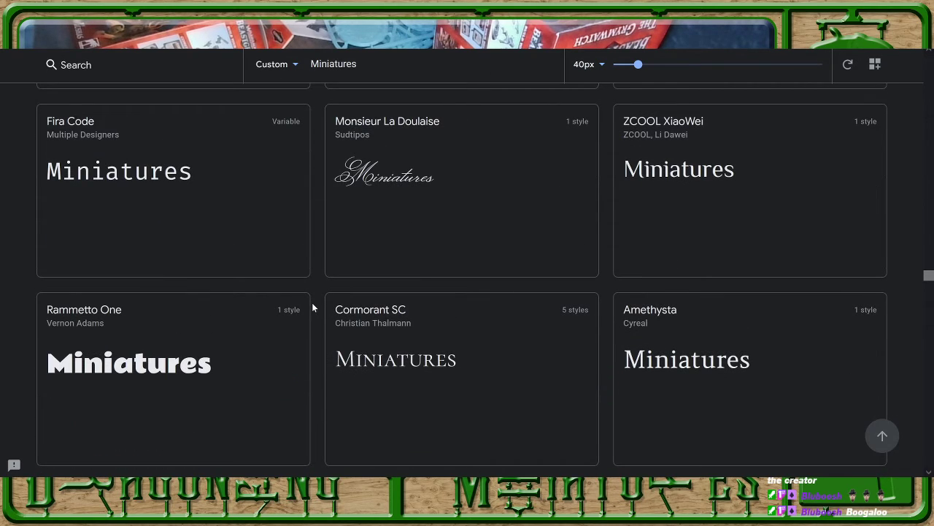
pyautogui.scroll(-3, 311, 307)
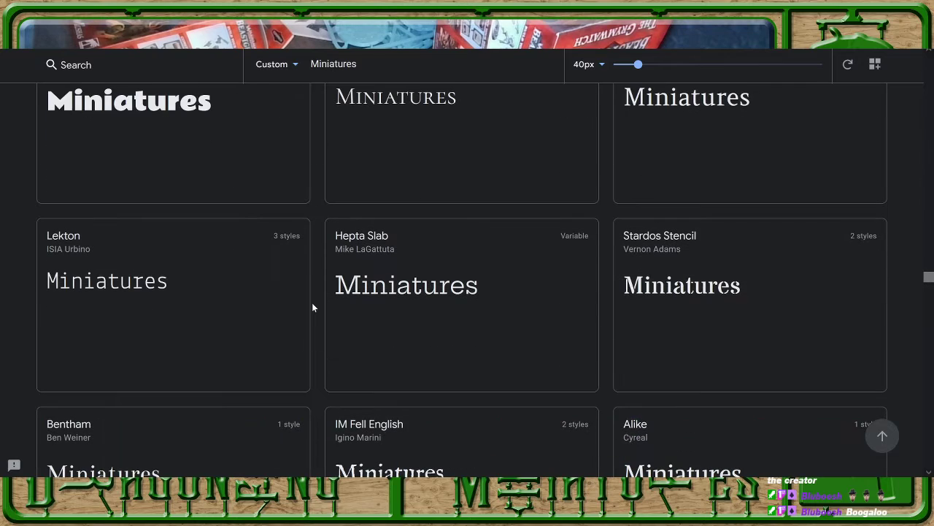
pyautogui.scroll(-3, 312, 307)
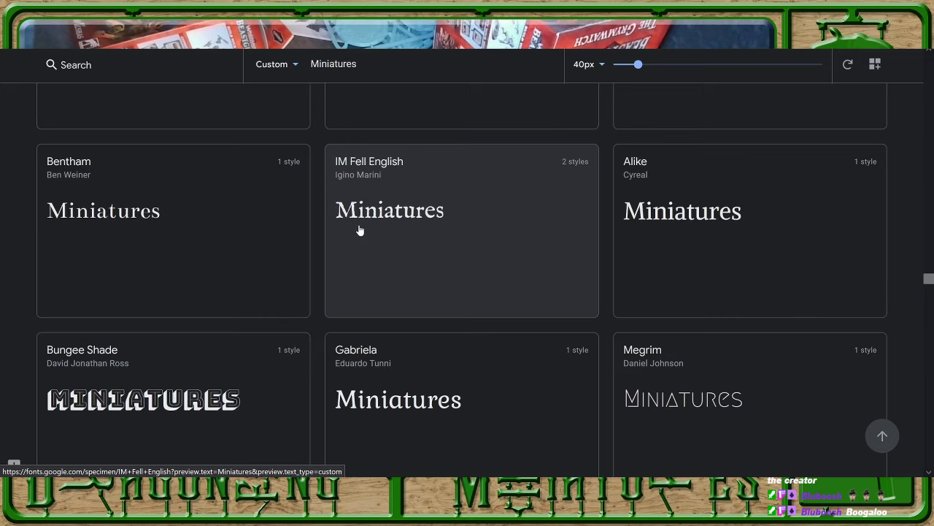
pyautogui.scroll(-3, 314, 247)
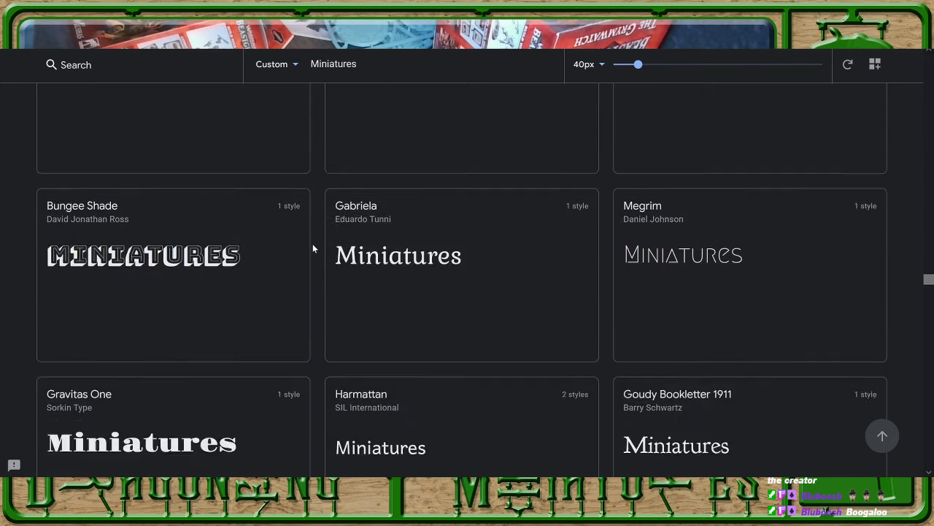
pyautogui.scroll(-2, 314, 247)
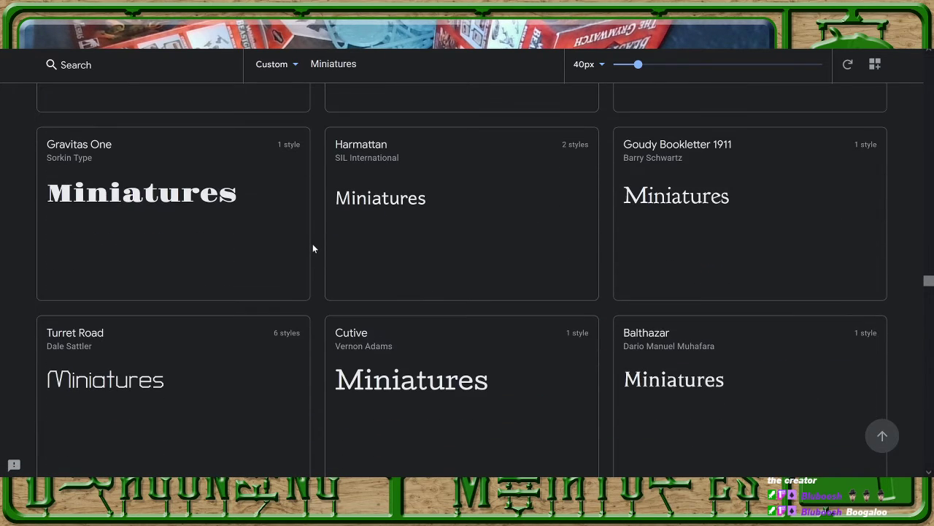
pyautogui.scroll(-2, 314, 247)
pyautogui.scroll(-3, 314, 249)
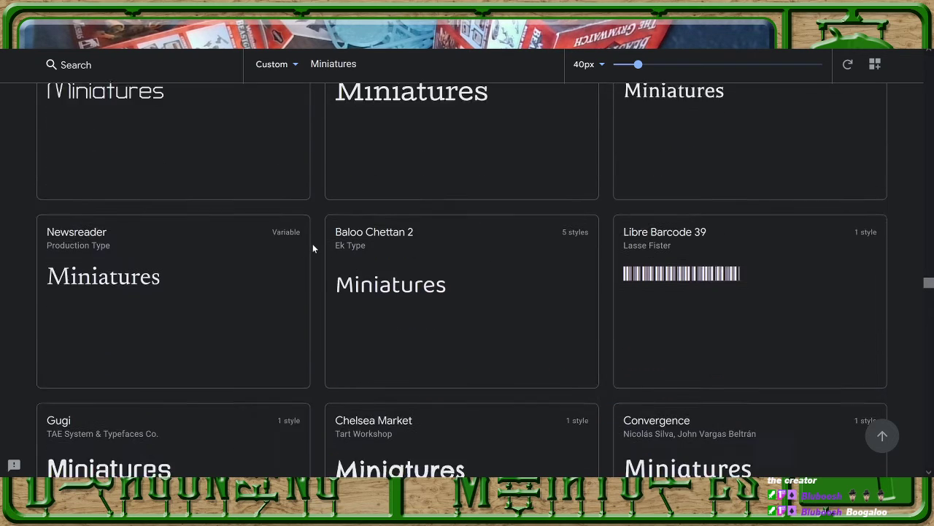
pyautogui.scroll(-5, 314, 249)
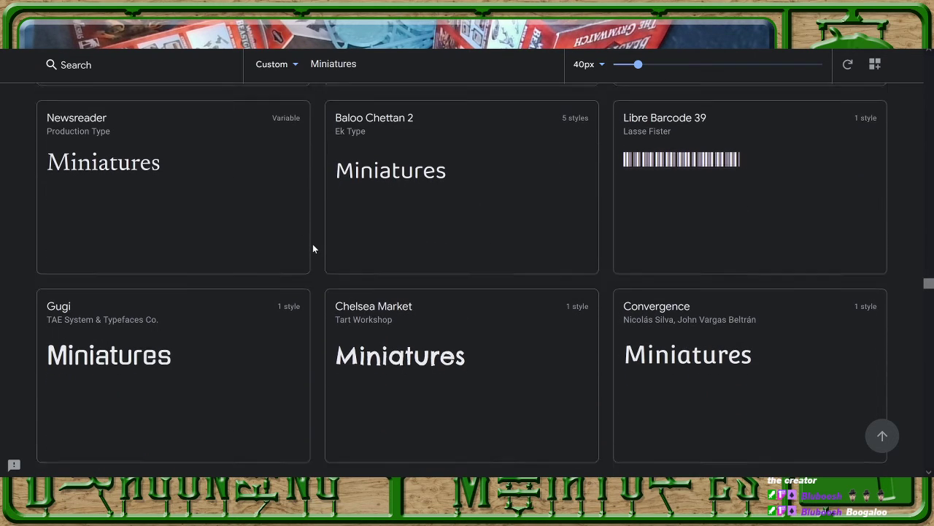
# Look through the Miniatures samples from Emilys Candy and Creepster to Frijole, including another look at Finger Paint, for a matching style
pyautogui.scroll(-1, 314, 249)
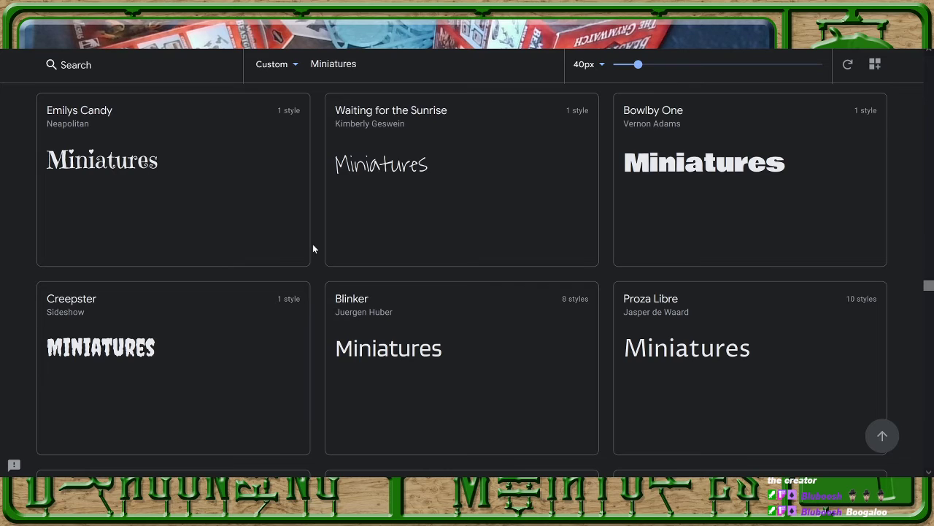
pyautogui.scroll(-2, 313, 248)
pyautogui.scroll(-4, 313, 249)
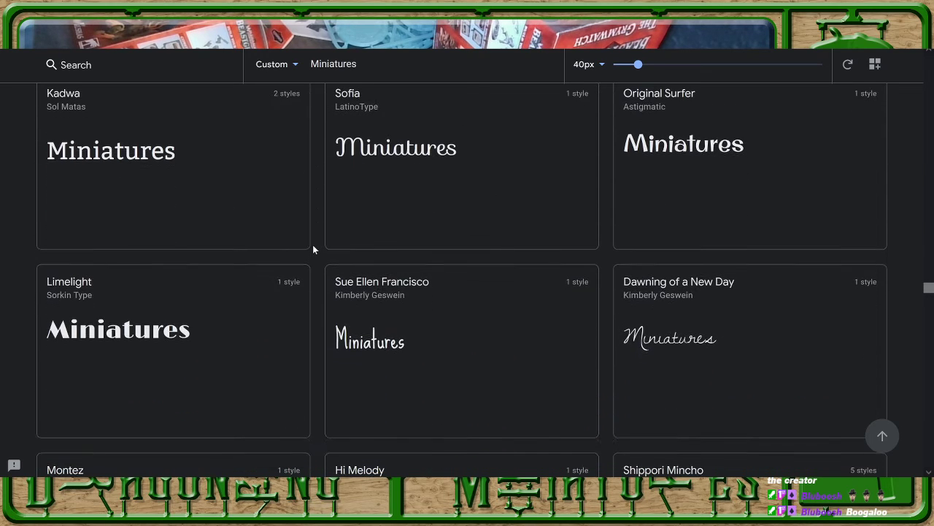
pyautogui.scroll(-1, 313, 249)
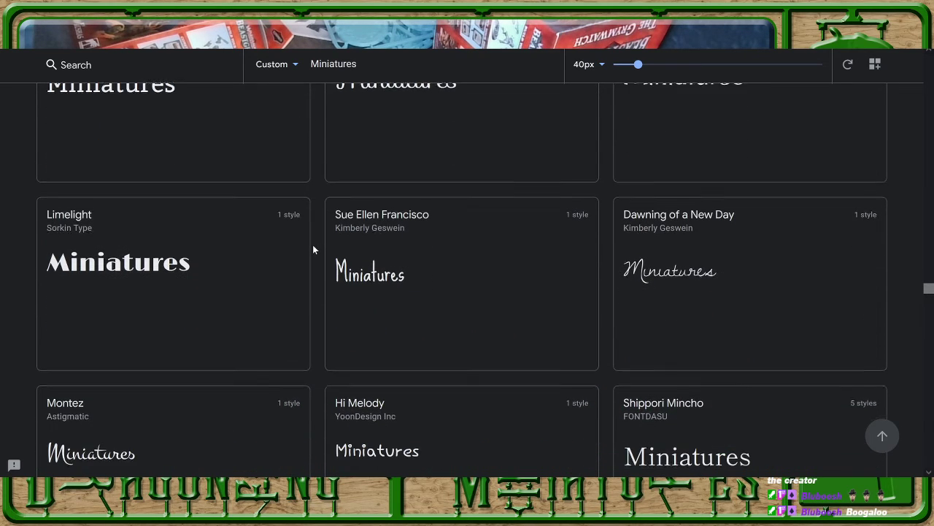
pyautogui.scroll(-4, 313, 249)
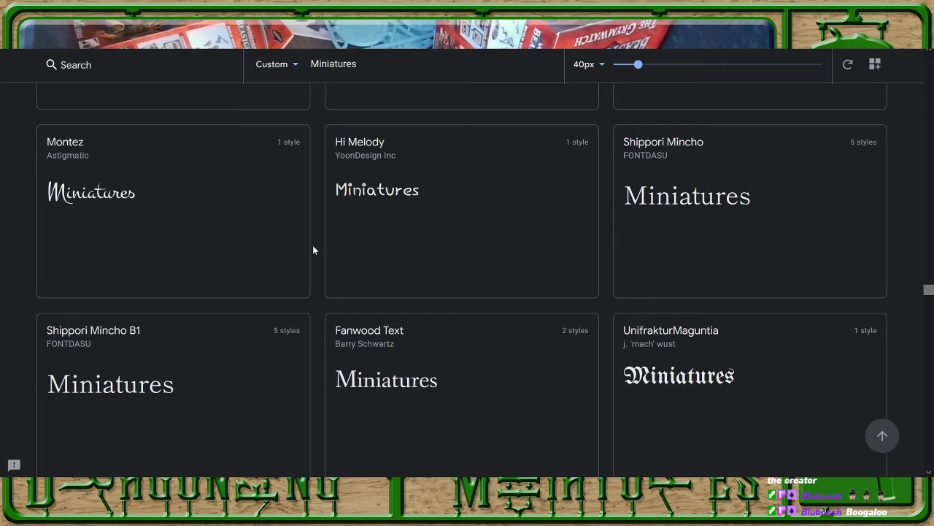
pyautogui.scroll(-4, 313, 249)
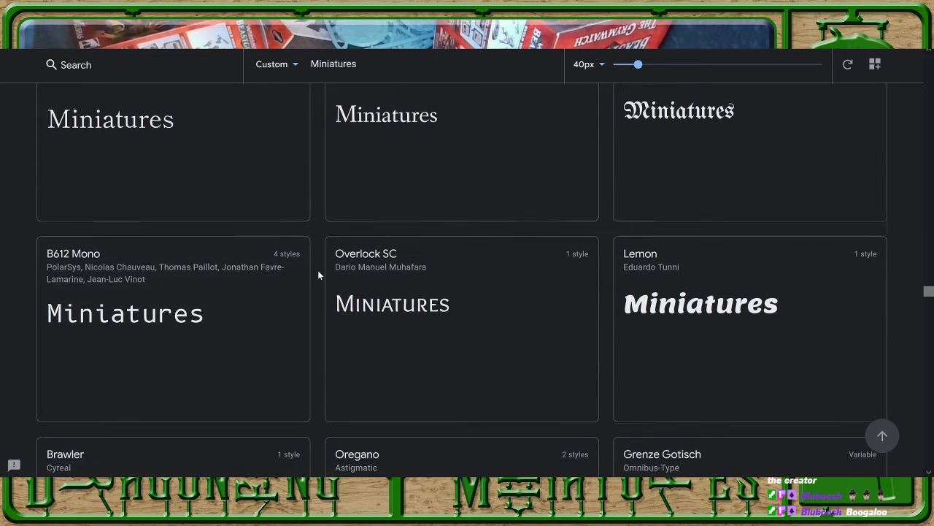
pyautogui.scroll(-5, 318, 274)
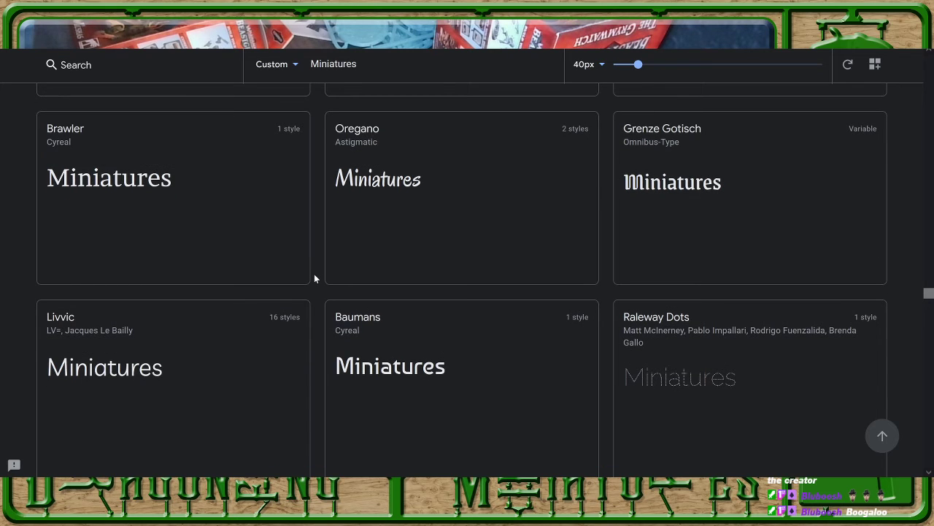
pyautogui.scroll(-5, 314, 278)
pyautogui.scroll(-8, 315, 279)
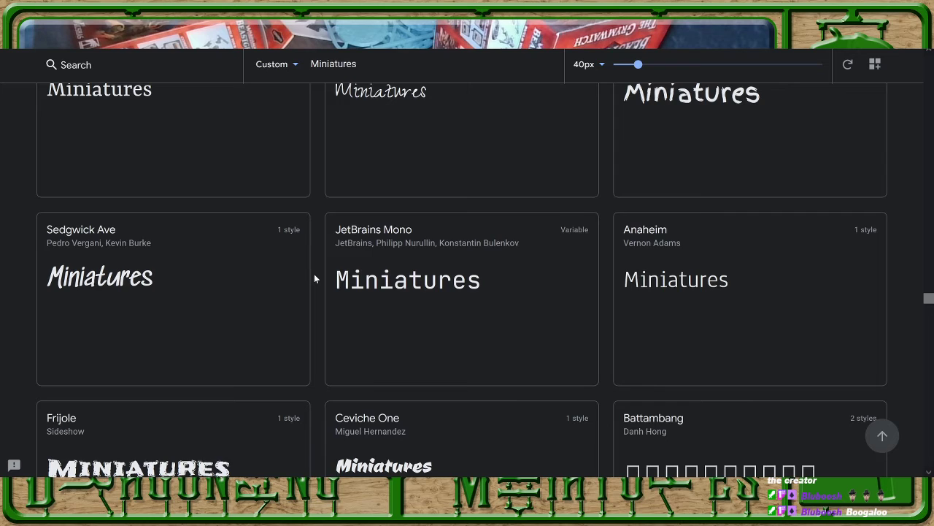
pyautogui.scroll(2, 315, 278)
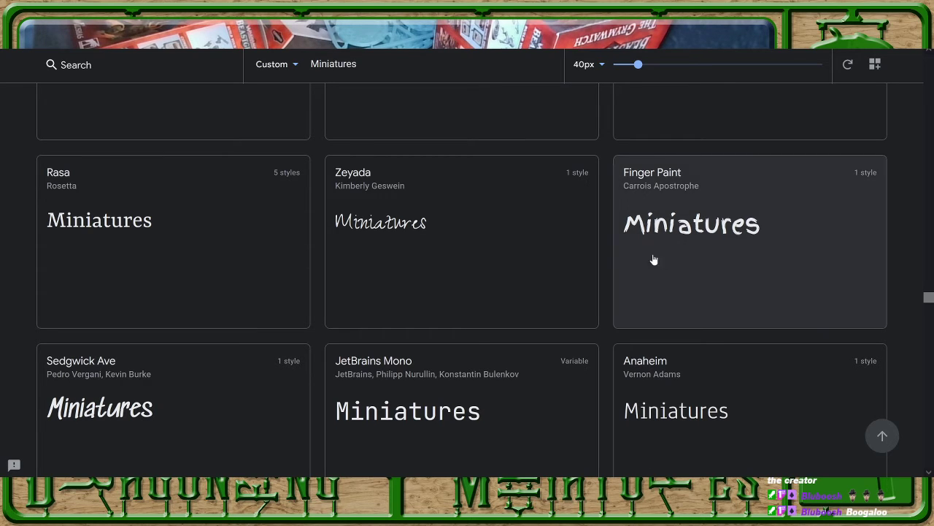
pyautogui.scroll(-3, 306, 314)
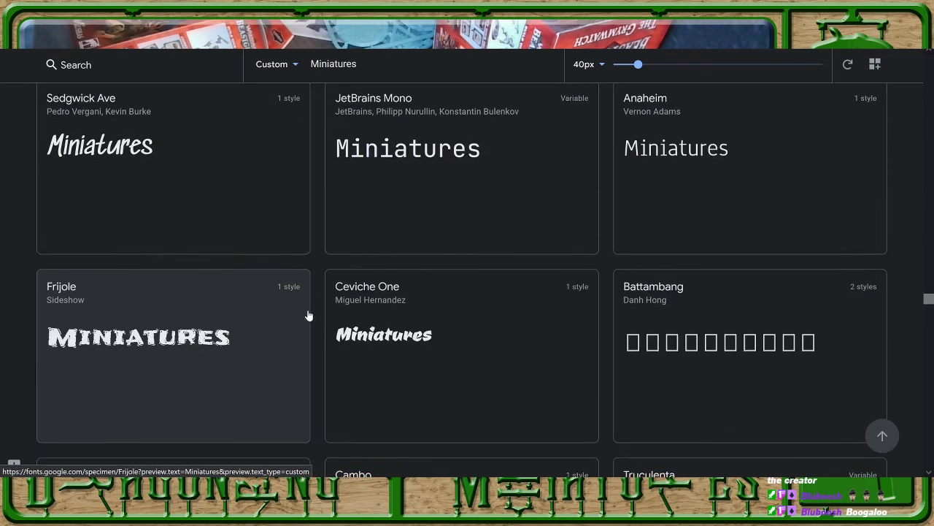
# Compare the Miniatures samples from Doppio One and Dokdo through Shojumaru to Reggae One and Train One with the overlay's lettering
pyautogui.scroll(-3, 318, 314)
pyautogui.scroll(-3, 317, 309)
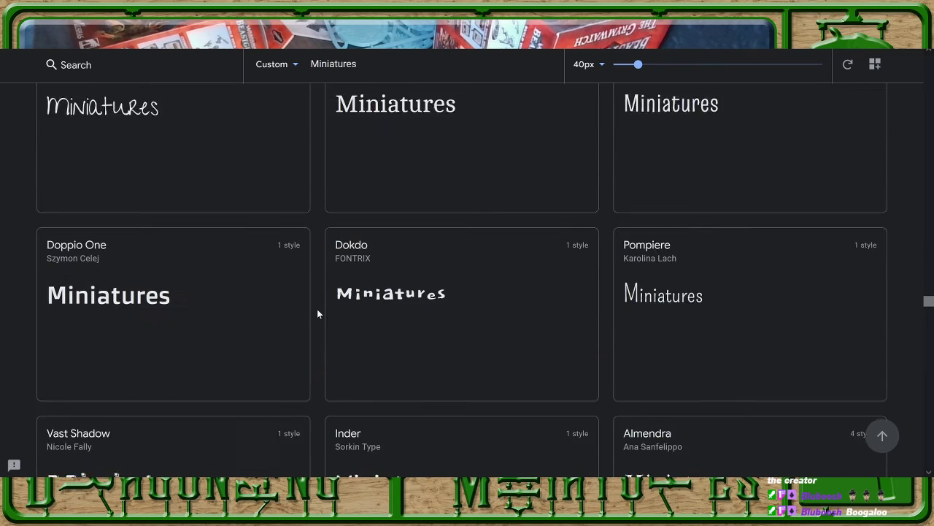
pyautogui.scroll(-3, 317, 309)
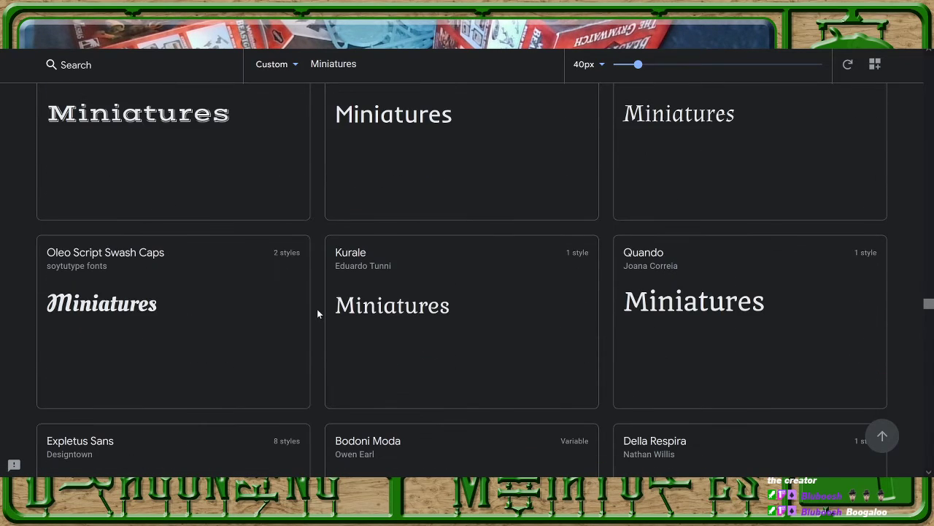
pyautogui.scroll(-4, 317, 309)
pyautogui.scroll(-2, 316, 309)
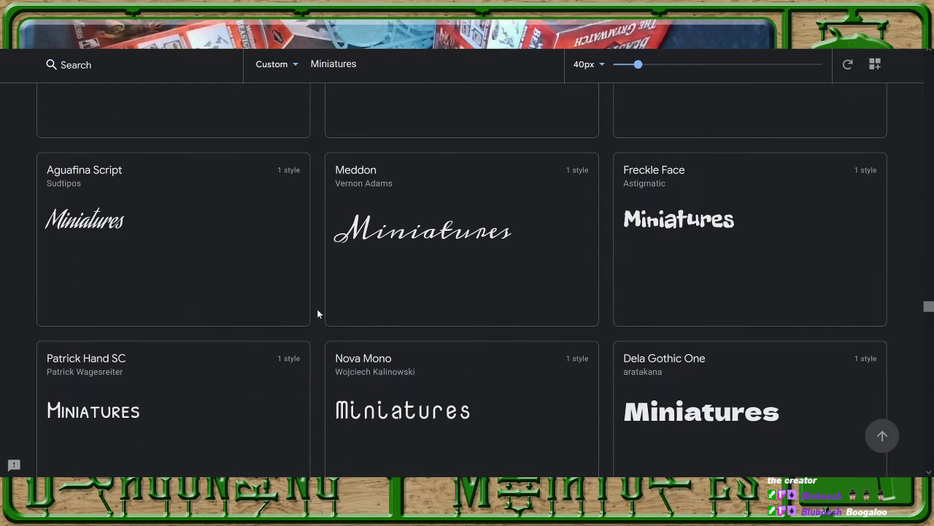
pyautogui.scroll(-3, 317, 314)
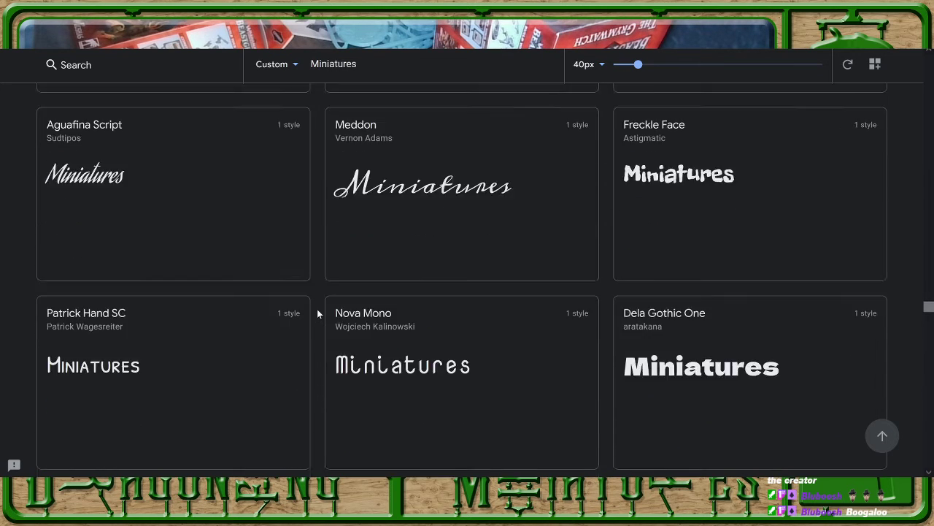
pyautogui.scroll(-3, 317, 314)
pyautogui.scroll(-3, 316, 314)
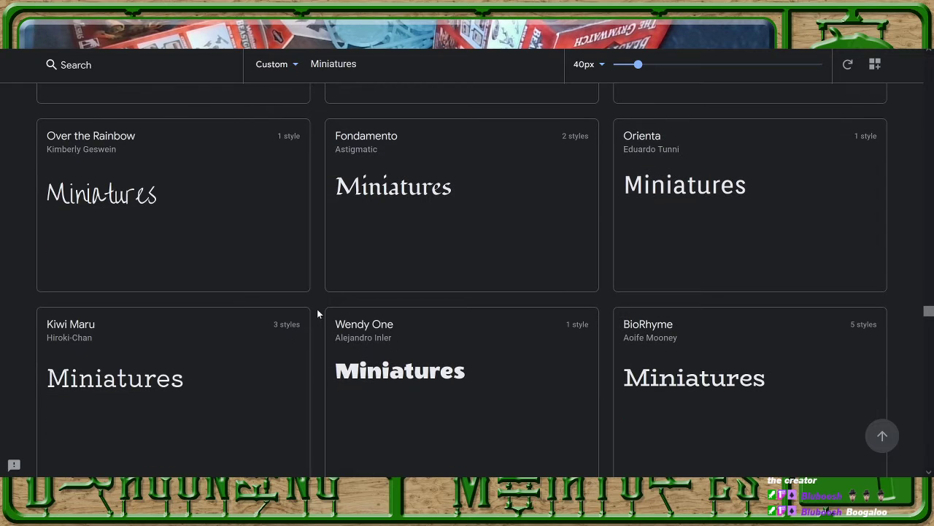
pyautogui.scroll(-2, 318, 312)
pyautogui.scroll(-2, 318, 312)
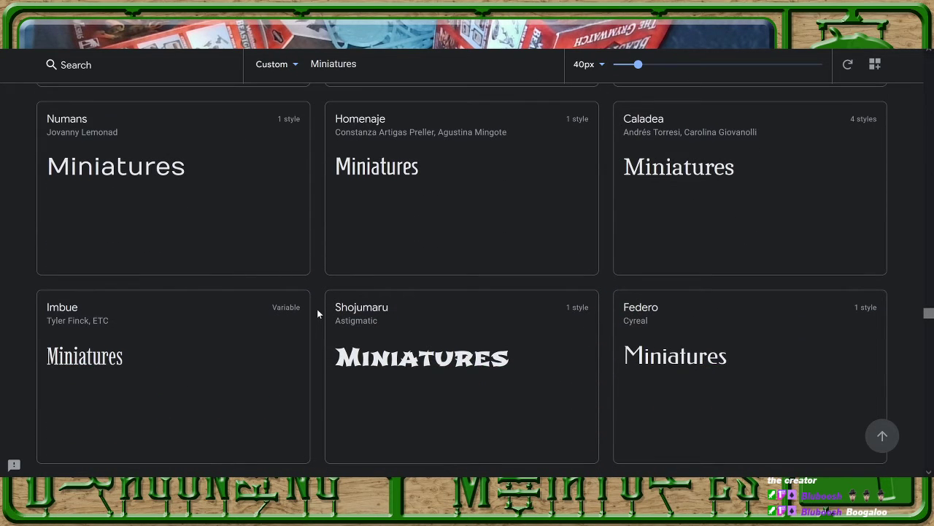
pyautogui.scroll(-2, 317, 314)
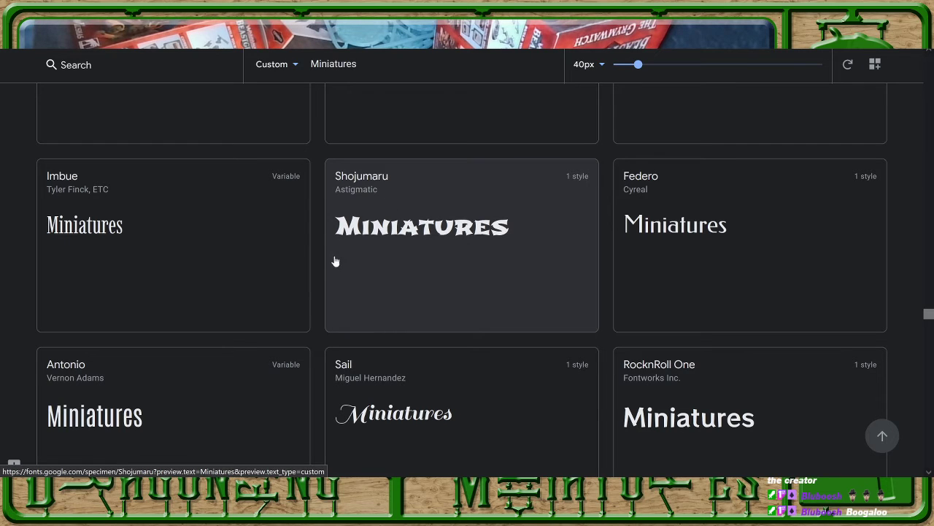
pyautogui.scroll(-1, 318, 263)
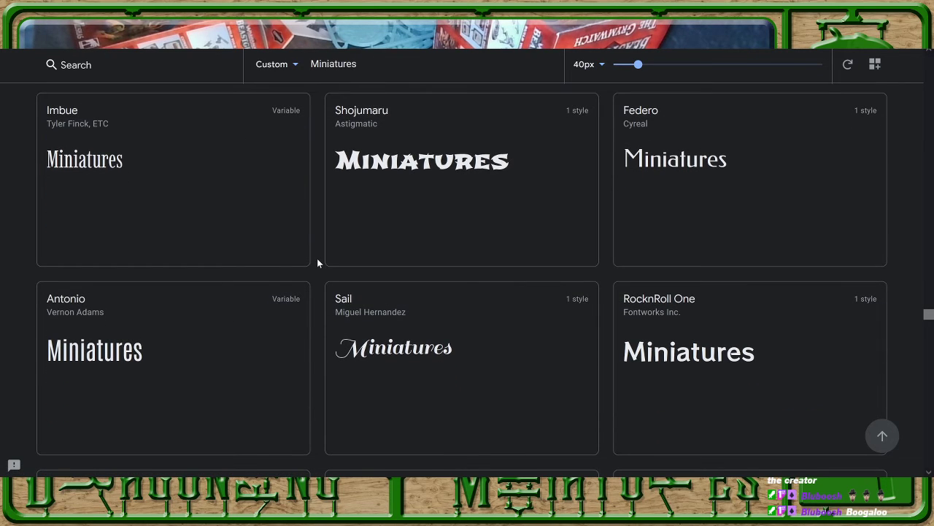
pyautogui.scroll(-5, 318, 259)
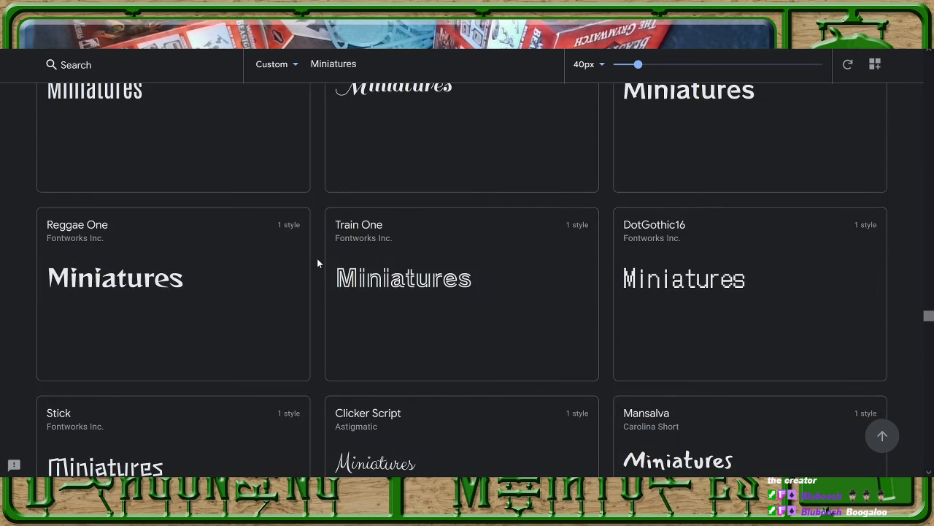
# Review the Miniatures samples from Stick and Potta One through Skranji to Inknut Antiqua and Denk One, rechecking the Salsa and Texturina rows
pyautogui.scroll(-2, 318, 263)
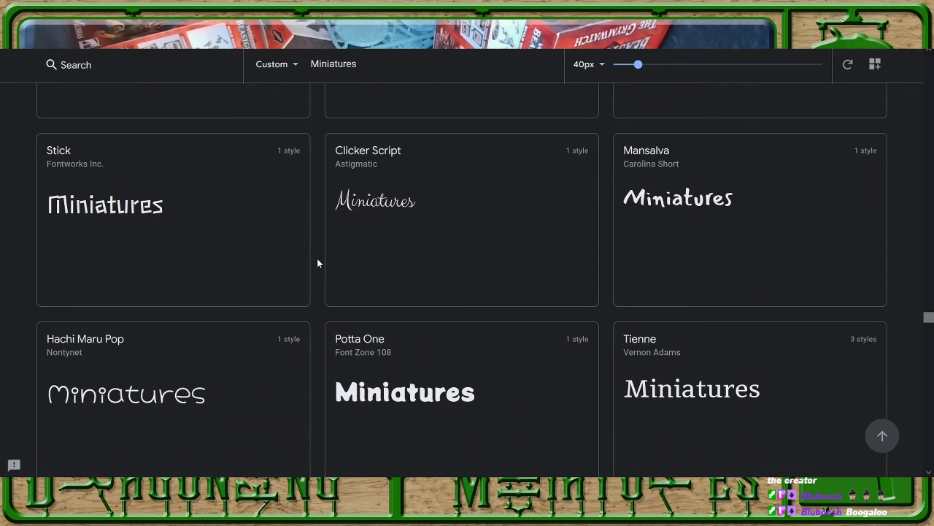
pyautogui.scroll(-8, 317, 262)
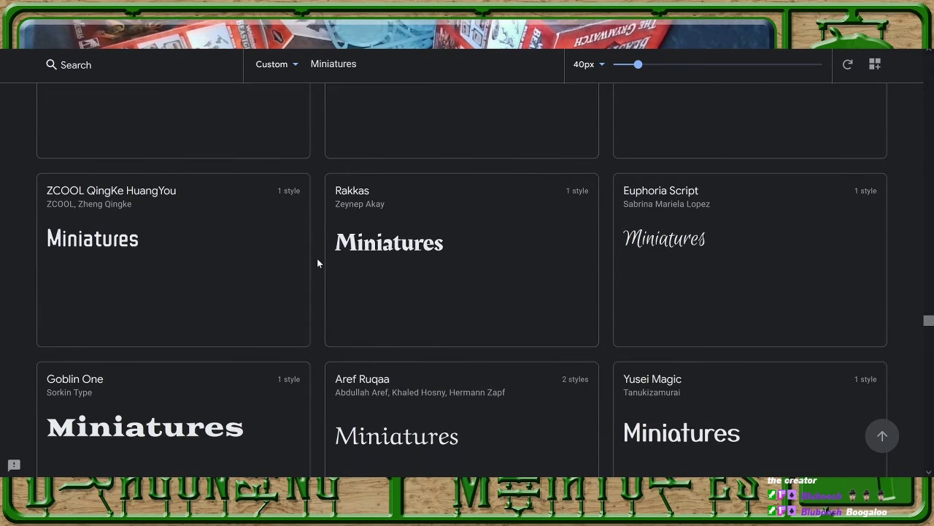
pyautogui.scroll(-6, 318, 263)
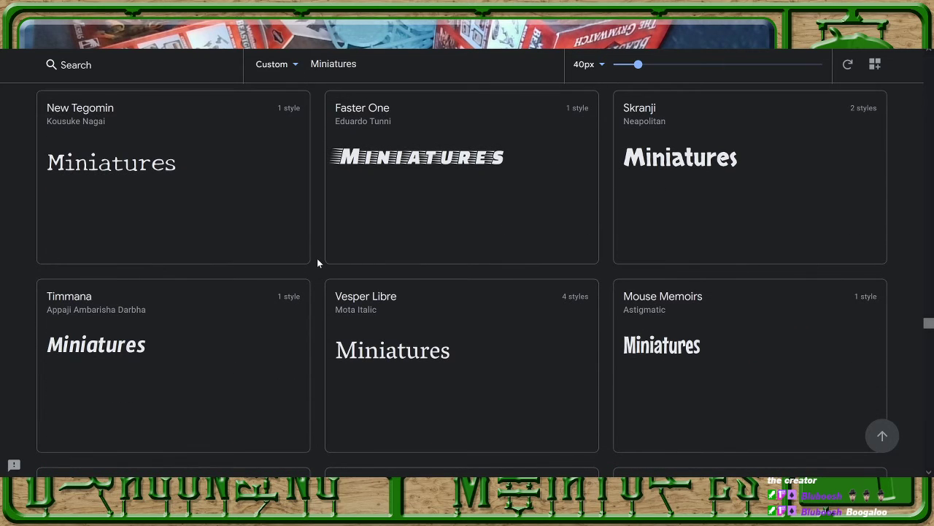
pyautogui.scroll(-7, 317, 263)
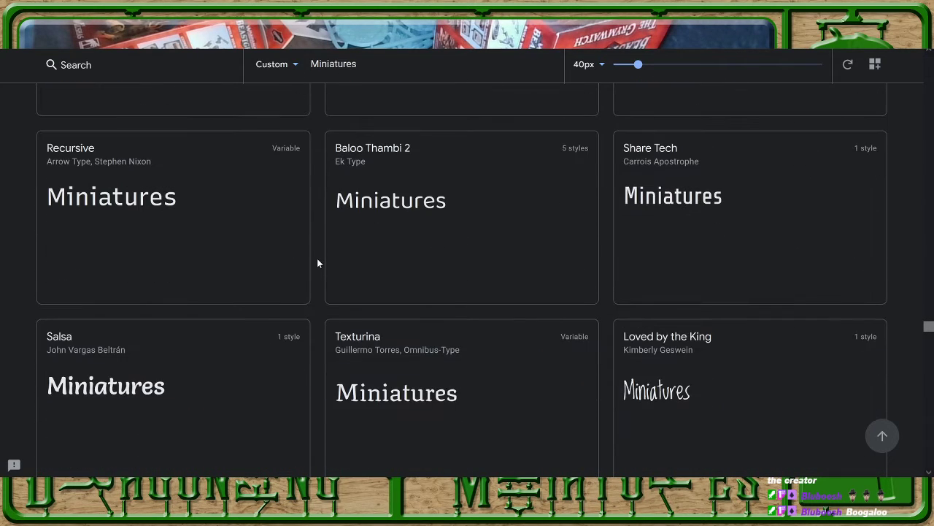
pyautogui.scroll(-4, 317, 263)
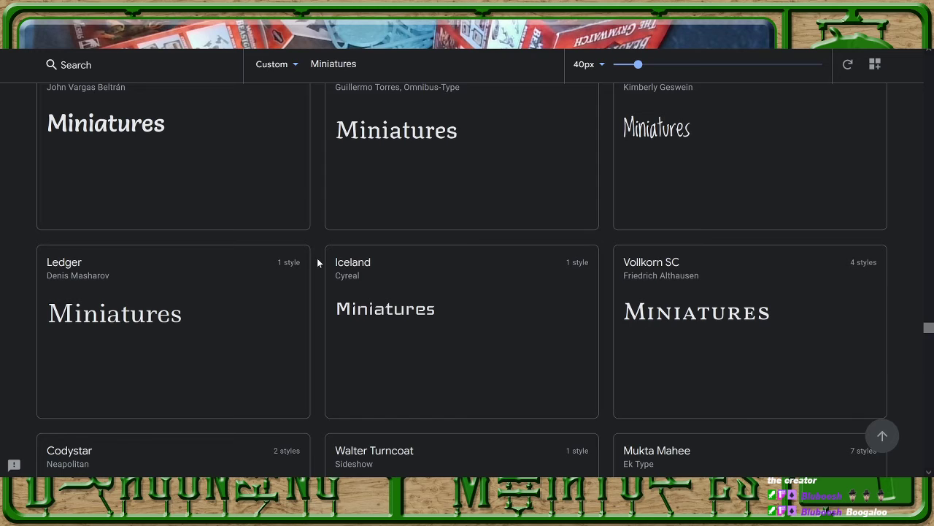
pyautogui.scroll(1, 318, 263)
pyautogui.scroll(-4, 318, 263)
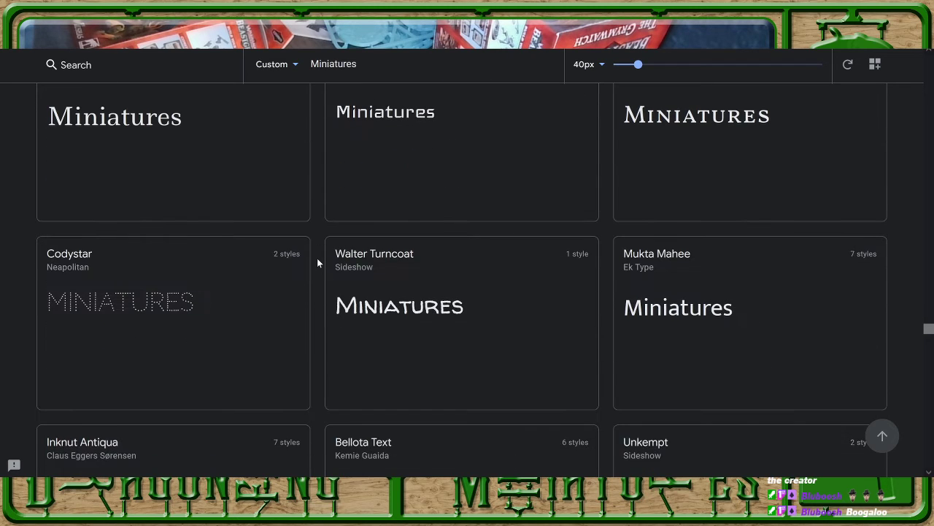
pyautogui.scroll(4, 318, 262)
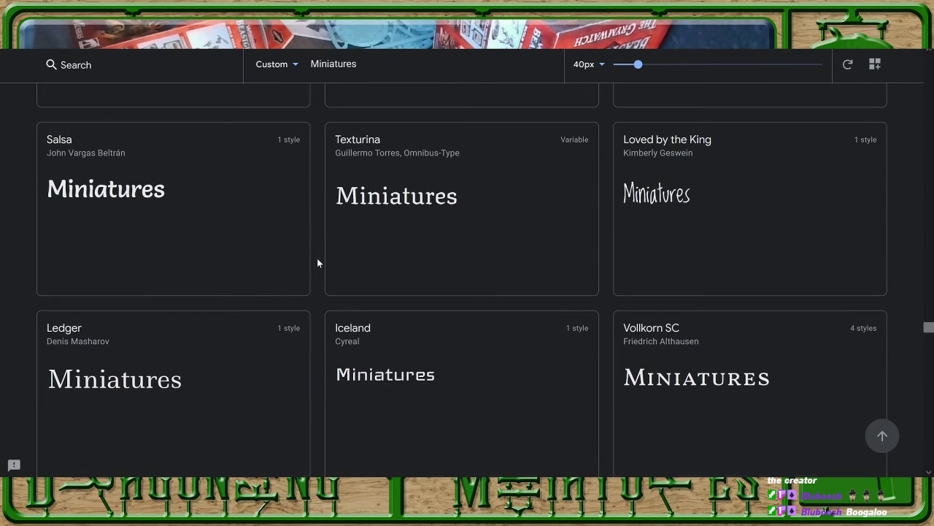
pyautogui.scroll(-9, 318, 262)
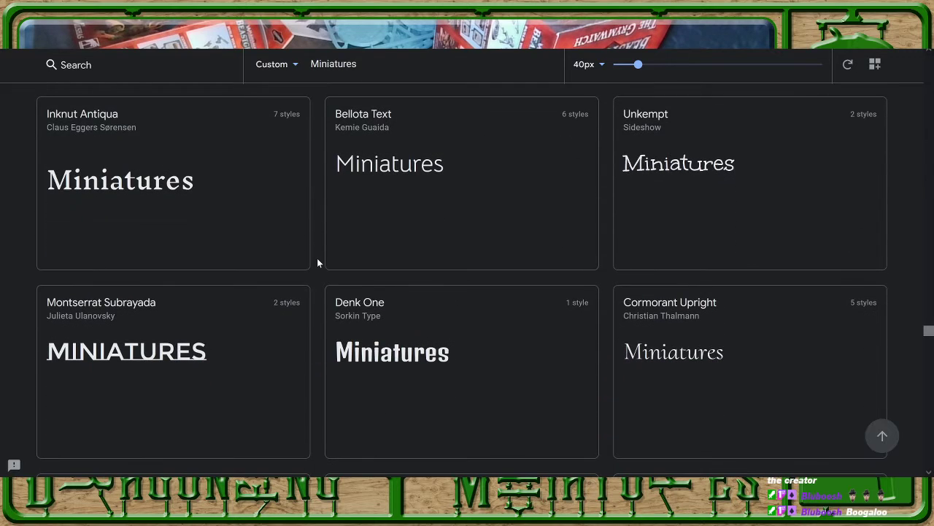
# Examine the Miniatures samples from Mako and Nova Round to Geo and IM Fell DW Pica SC, including another look at Trade Winds
pyautogui.scroll(-4, 318, 263)
pyautogui.scroll(-3, 318, 263)
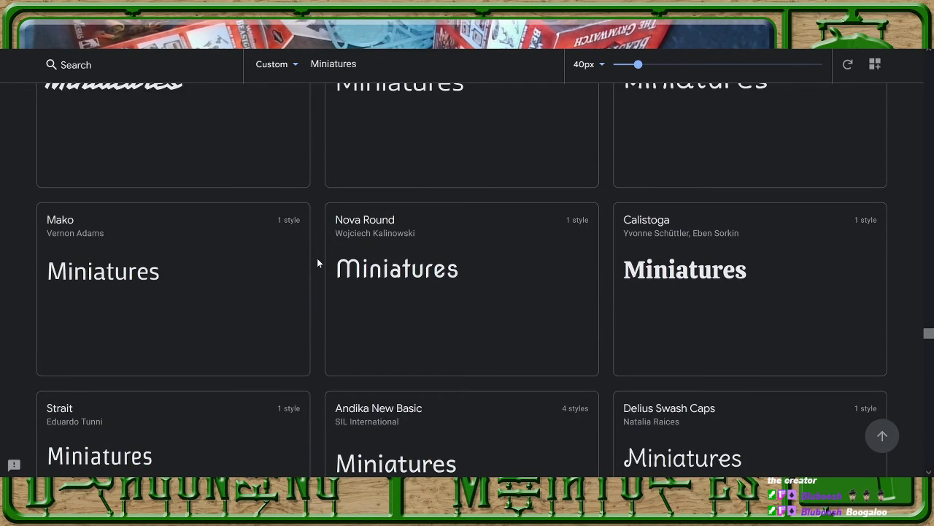
pyautogui.scroll(-4, 317, 263)
pyautogui.scroll(-4, 317, 263)
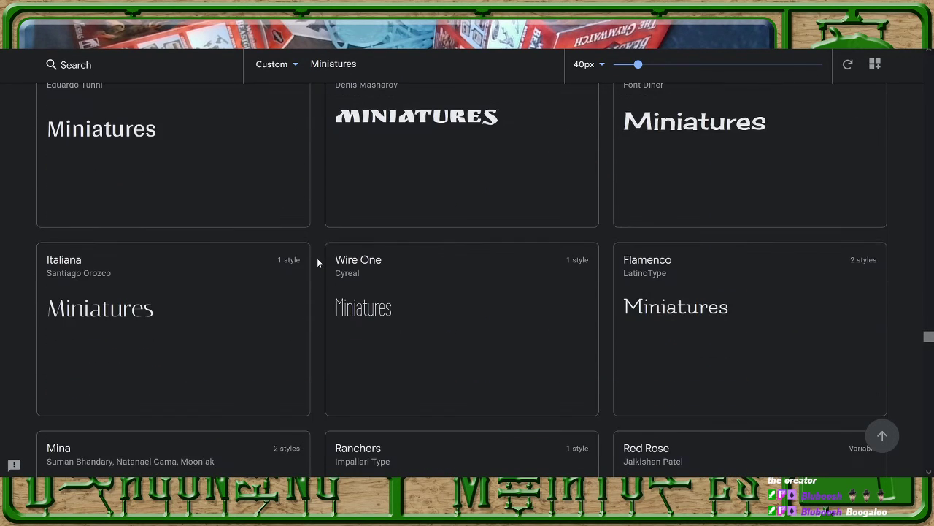
pyautogui.scroll(-4, 318, 263)
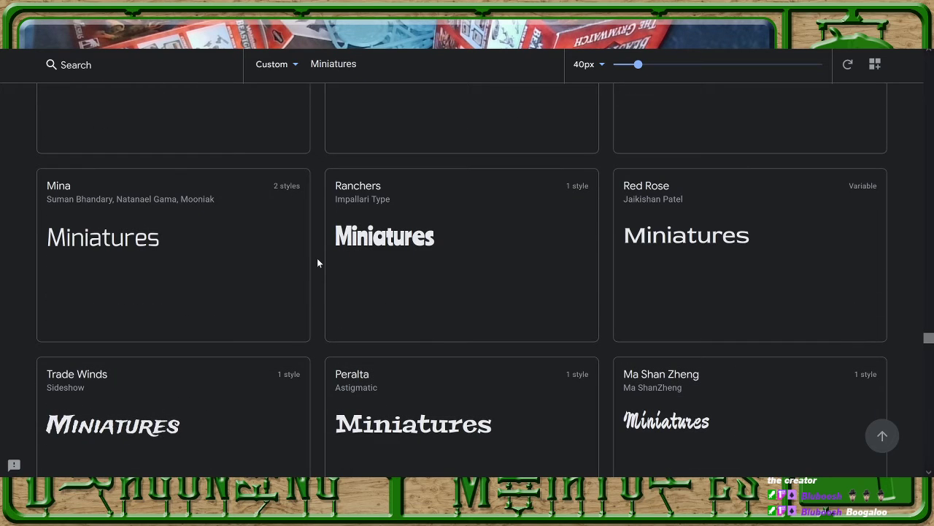
pyautogui.scroll(-6, 317, 263)
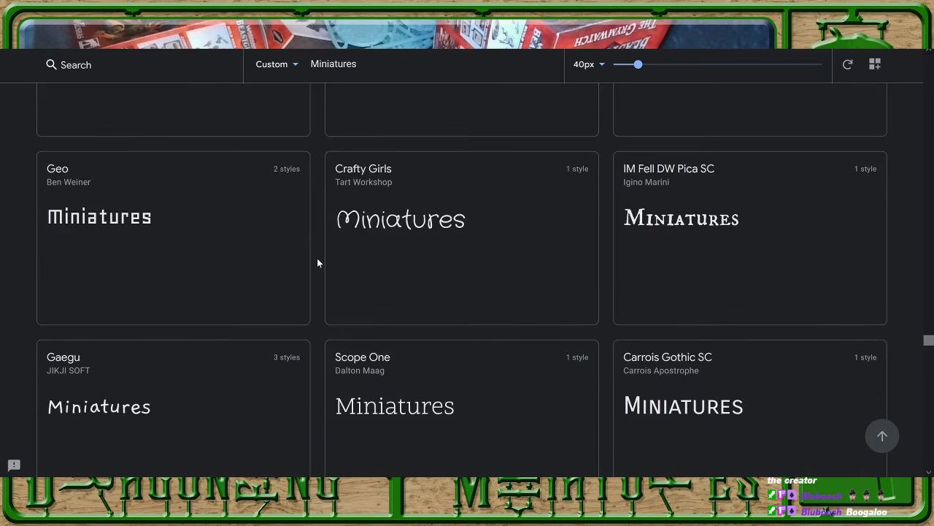
pyautogui.scroll(3, 318, 263)
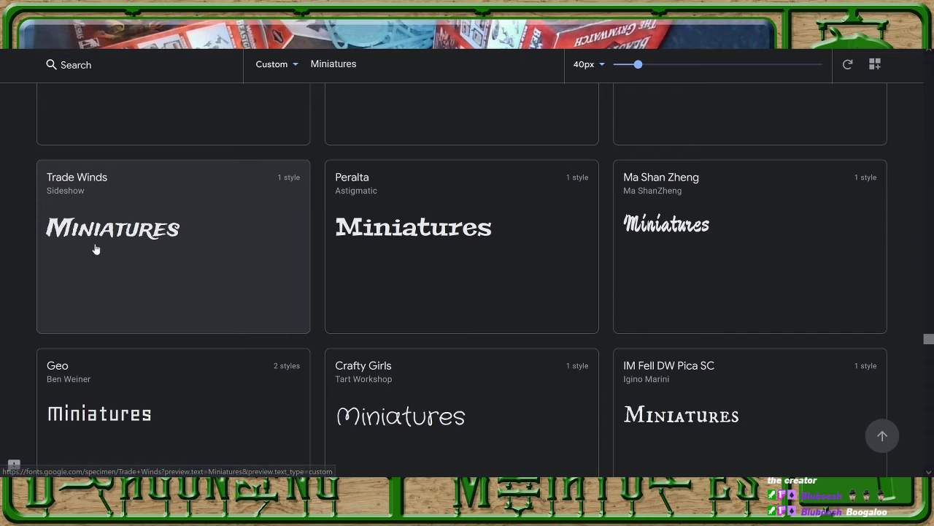
# Look through the Miniatures samples from Gaegu and Bilbo Swash Caps through Eater to Big Shoulders Text and Coiny for fitting overlay lettering
pyautogui.scroll(-5, 320, 259)
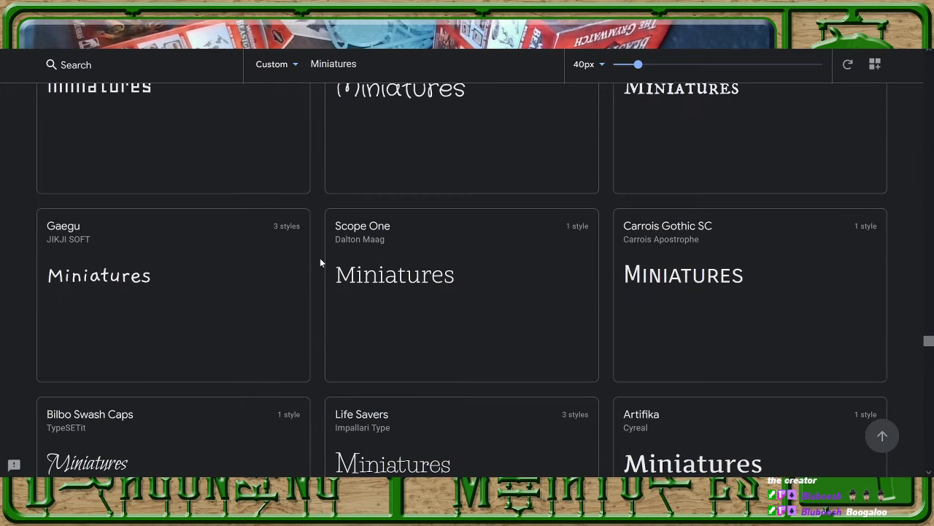
pyautogui.scroll(-5, 317, 259)
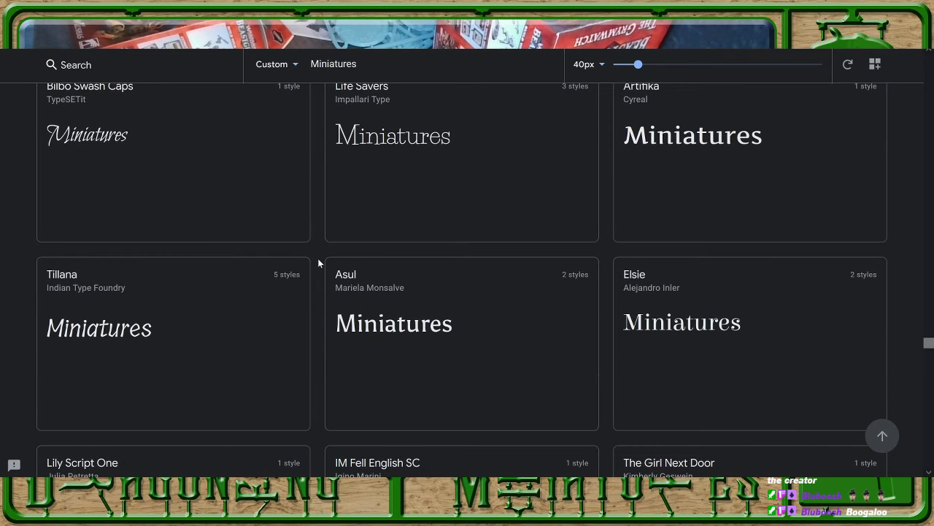
pyautogui.scroll(-4, 317, 263)
pyautogui.scroll(1, 317, 263)
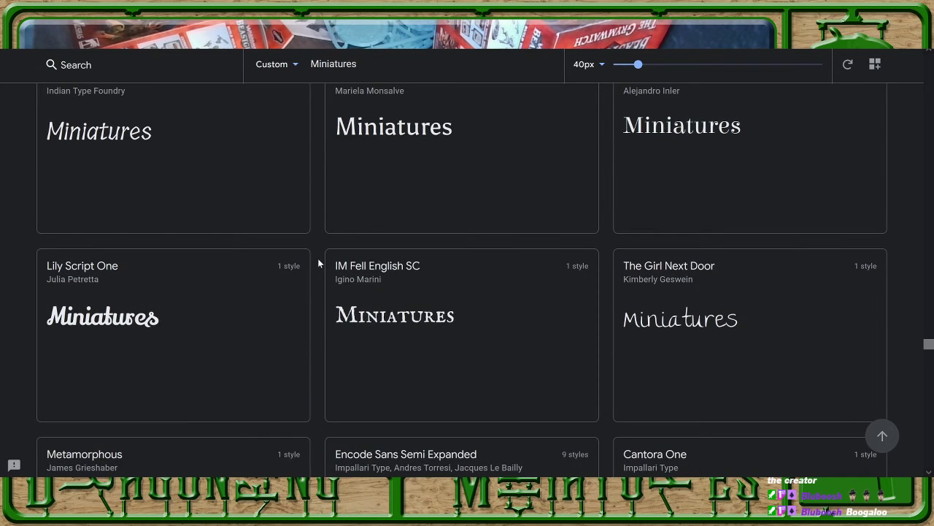
pyautogui.scroll(-4, 317, 263)
pyautogui.scroll(-6, 317, 263)
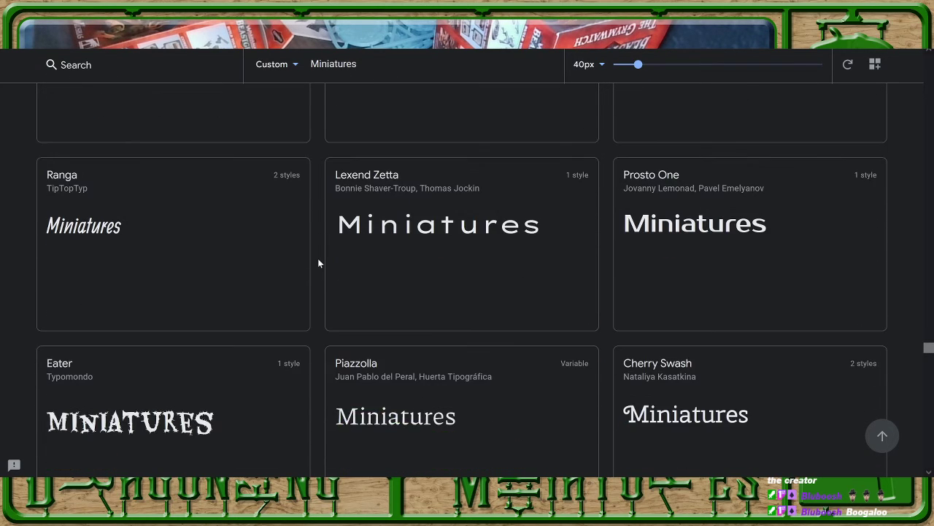
pyautogui.scroll(3, 319, 263)
pyautogui.scroll(-6, 318, 263)
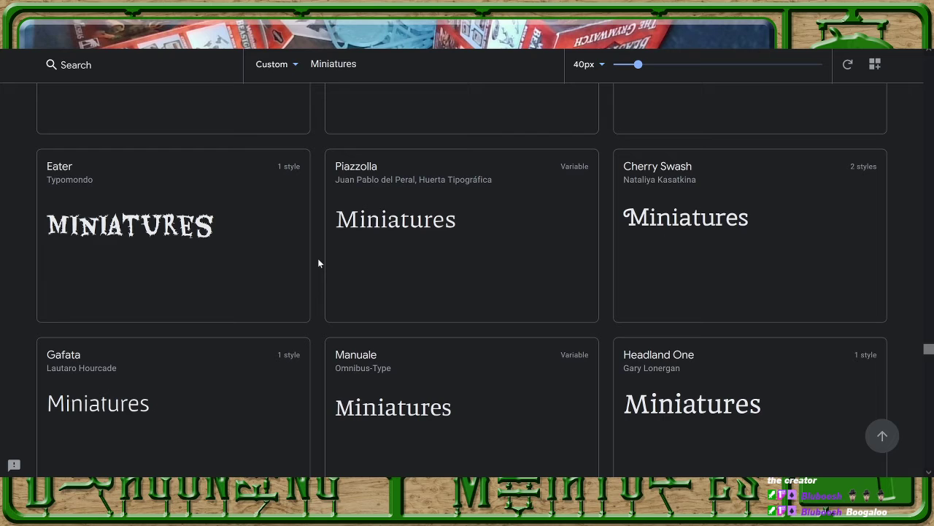
pyautogui.scroll(-8, 318, 263)
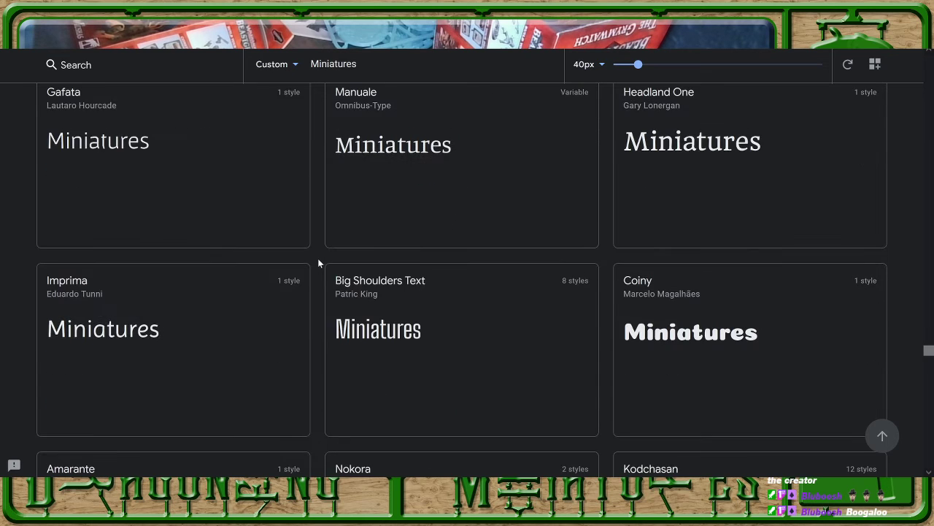
# Compare the Miniatures samples from Puritan and Nerko One through UnifrakturCook to Stoke and Dekko, rechecking Sancreek and Asset, with the overlay's style
pyautogui.scroll(-12, 318, 263)
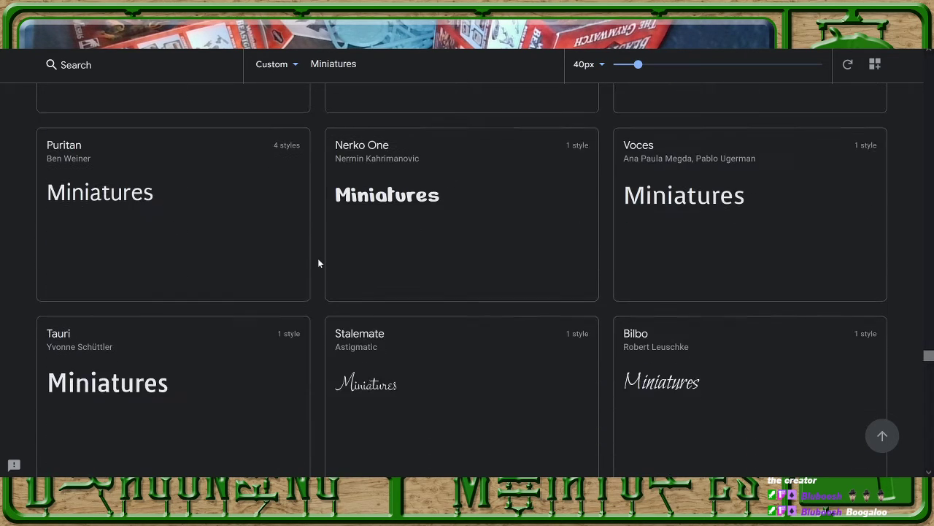
pyautogui.scroll(-8, 318, 262)
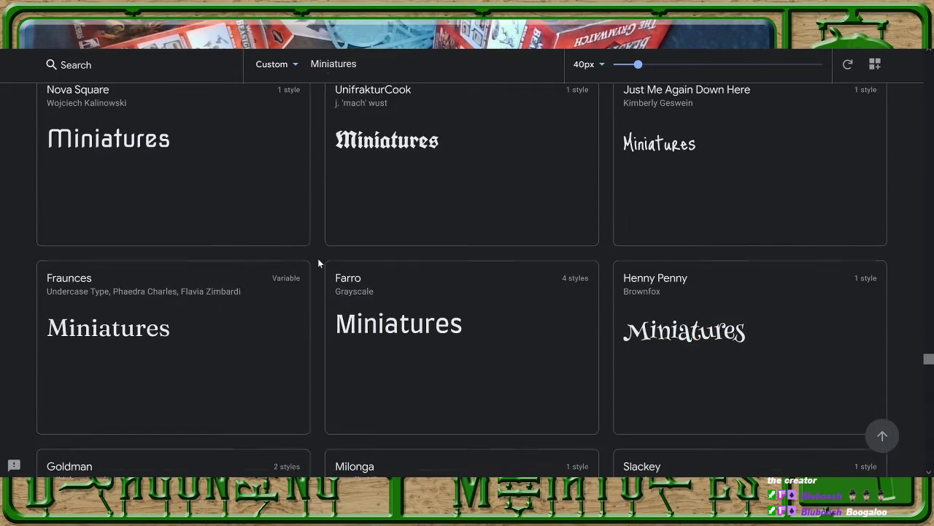
pyautogui.scroll(-5, 318, 263)
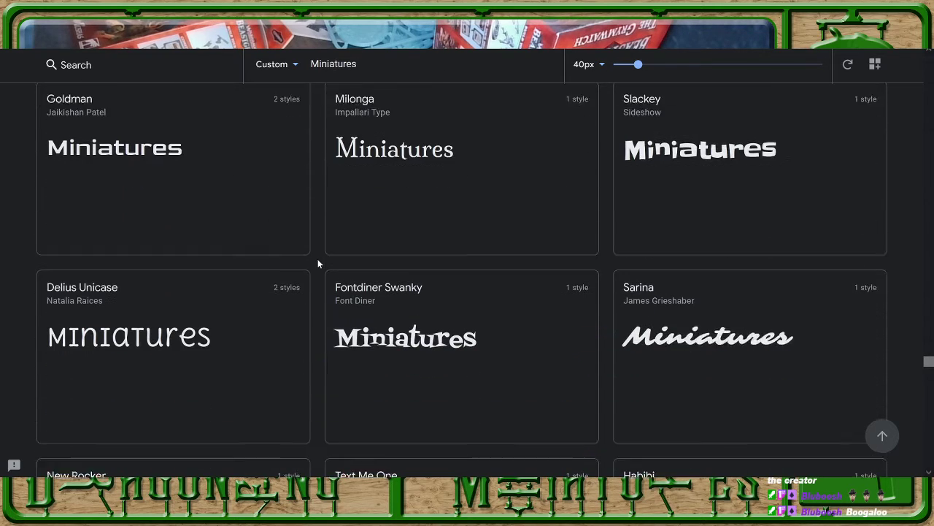
pyautogui.scroll(-8, 318, 262)
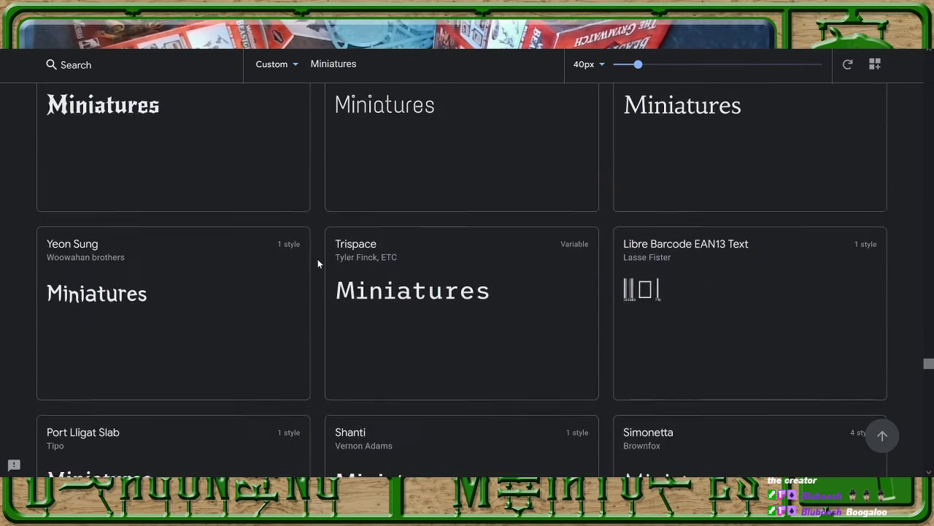
pyautogui.scroll(-9, 318, 263)
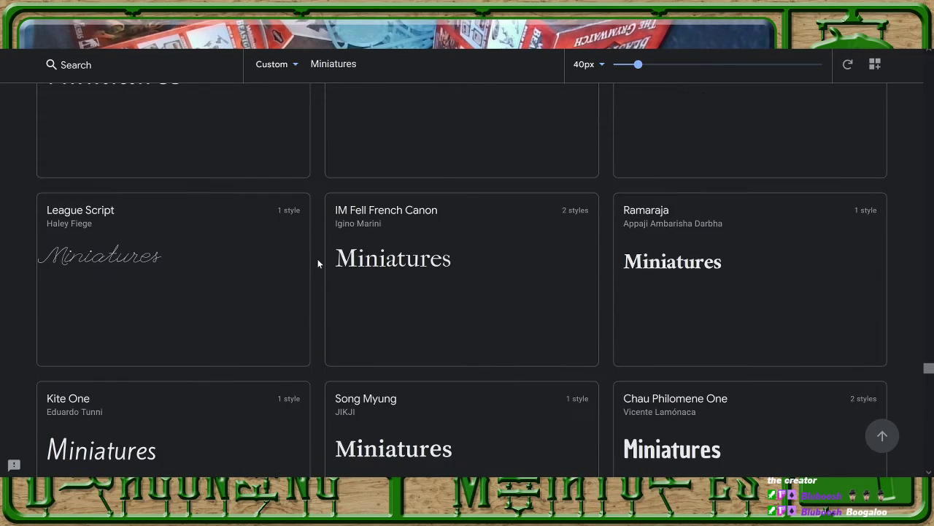
pyautogui.scroll(-7, 318, 263)
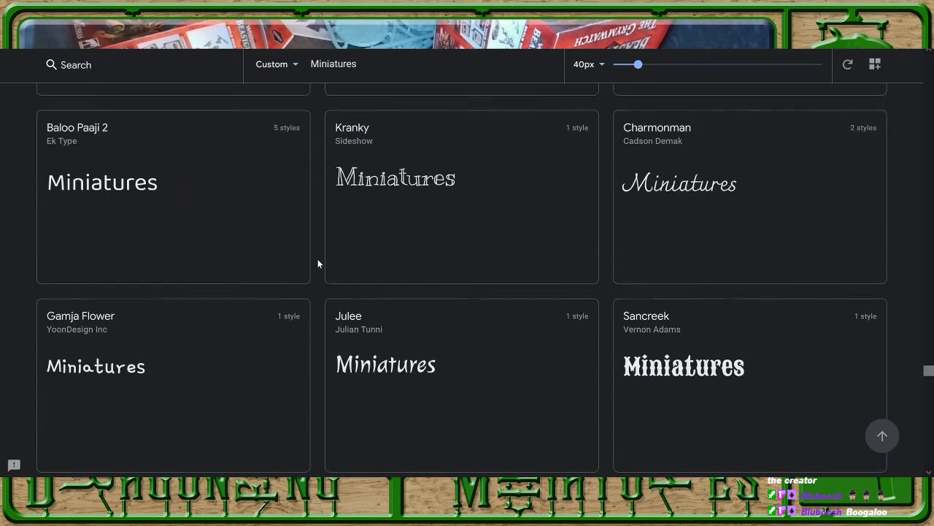
pyautogui.scroll(-4, 317, 263)
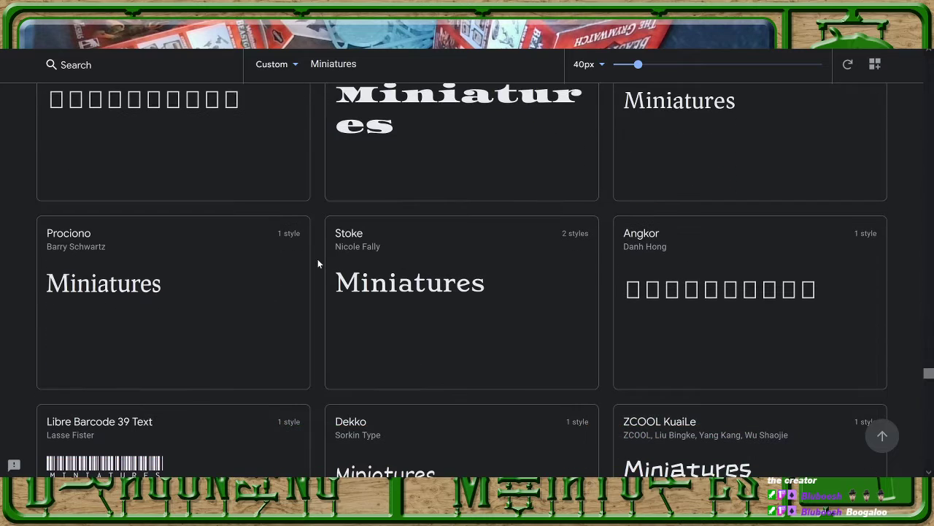
pyautogui.scroll(4, 318, 263)
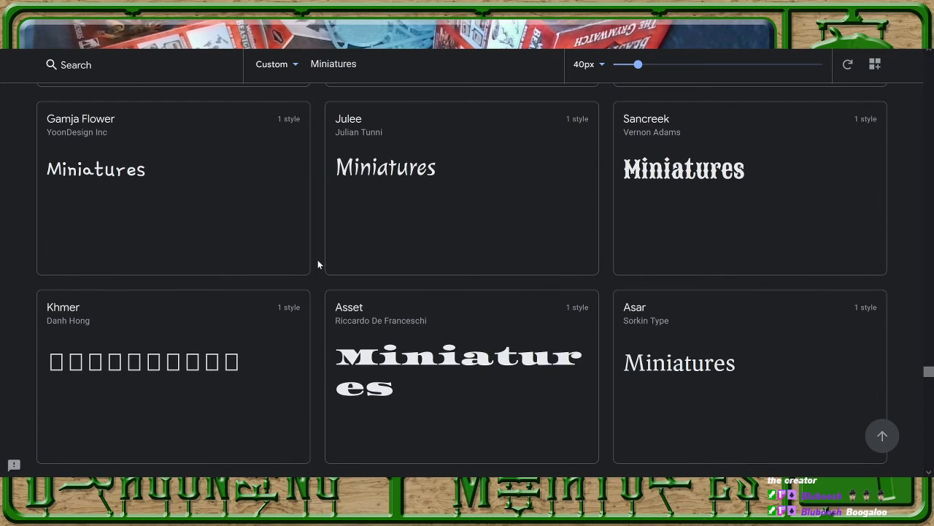
pyautogui.scroll(-8, 317, 263)
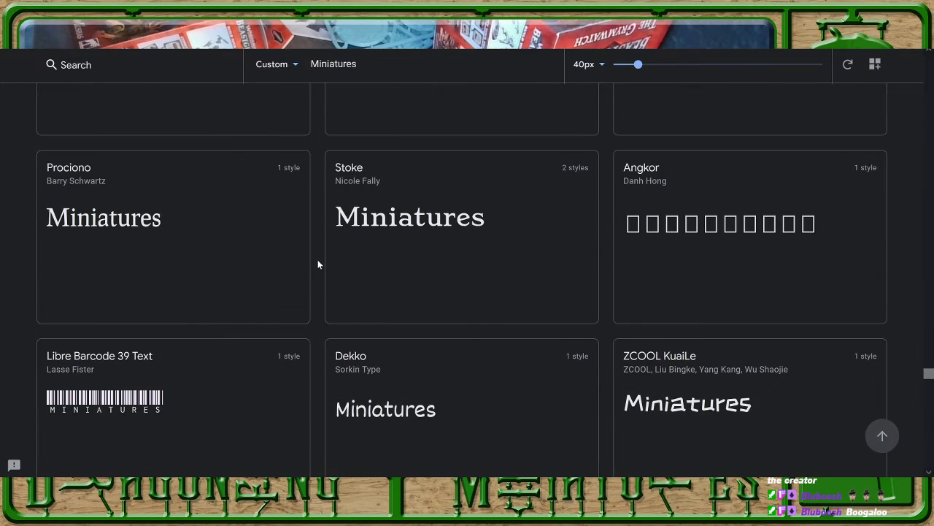
# Review the Miniatures samples from Ballet and Mogra through Girassol and Atomic Age to Chilanka and Eagle Lake for a fitting overlay font
pyautogui.scroll(-11, 318, 264)
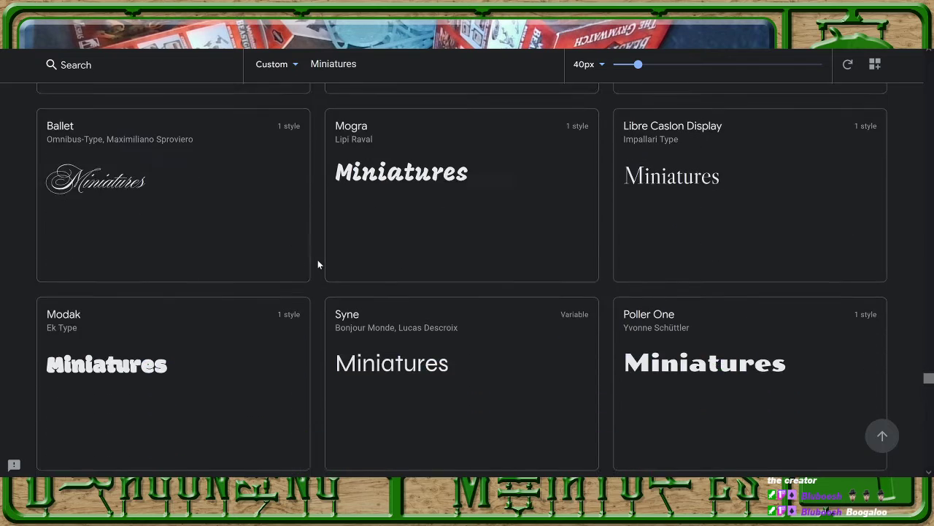
pyautogui.scroll(2, 317, 265)
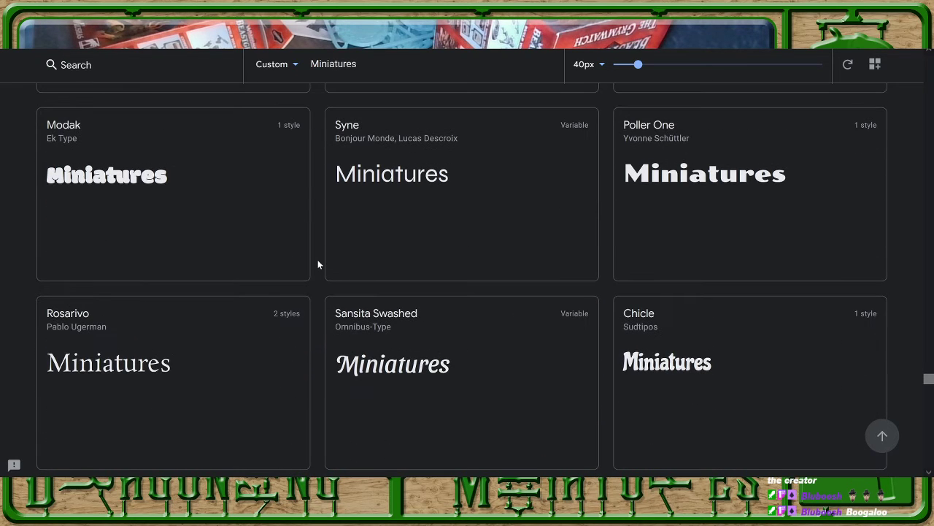
pyautogui.scroll(-12, 317, 264)
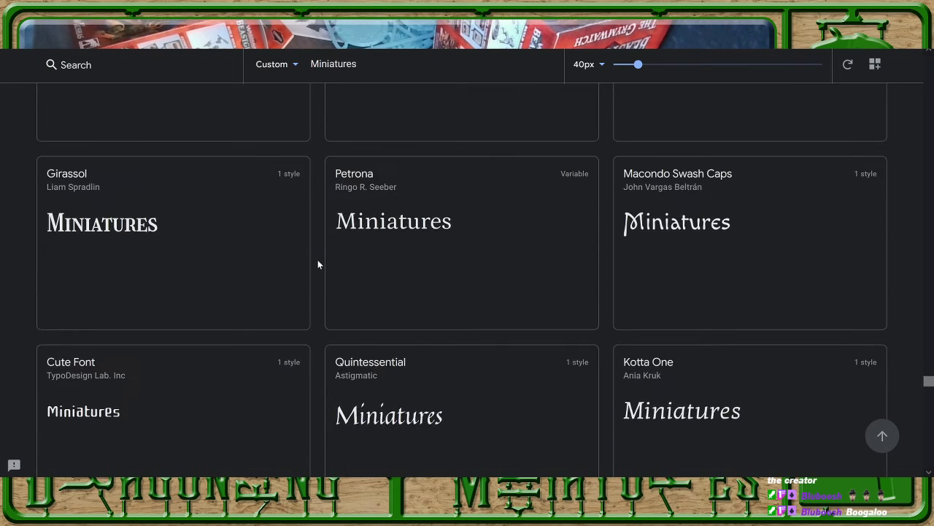
pyautogui.scroll(-15, 318, 264)
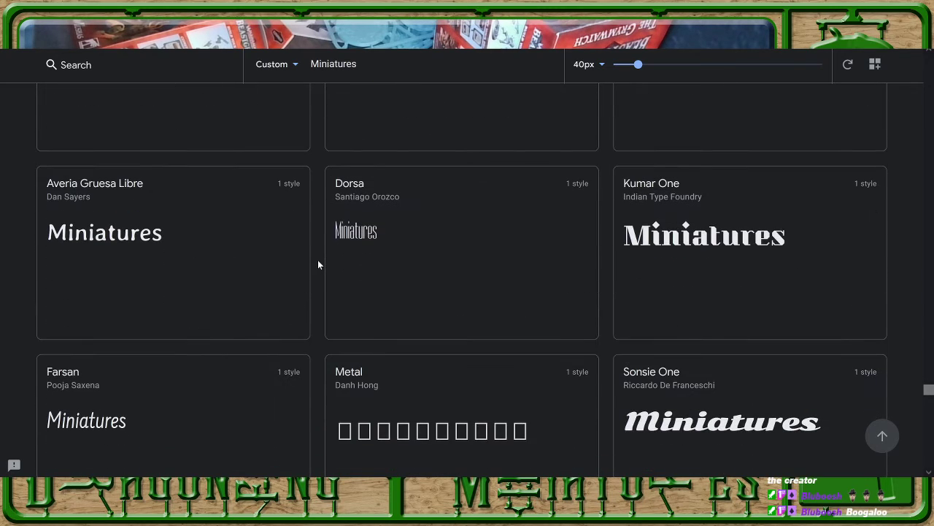
pyautogui.scroll(-8, 317, 264)
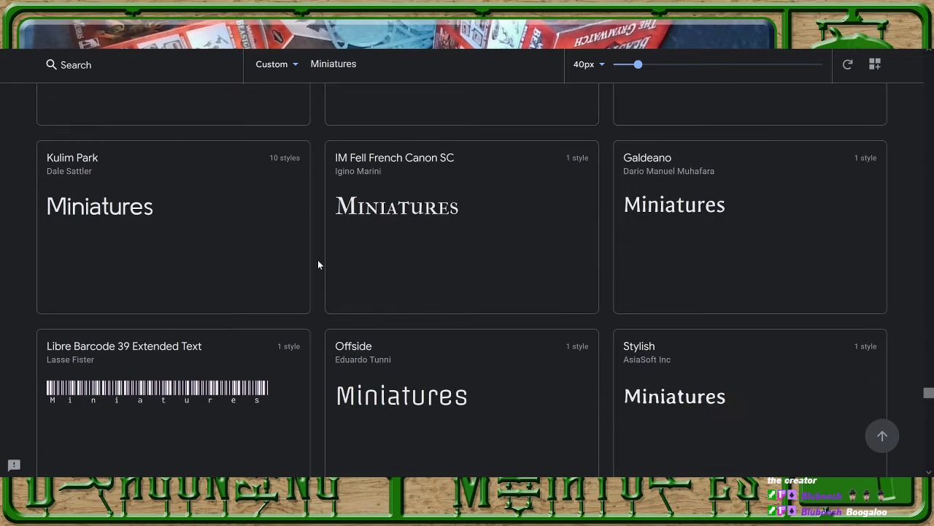
pyautogui.scroll(-13, 318, 264)
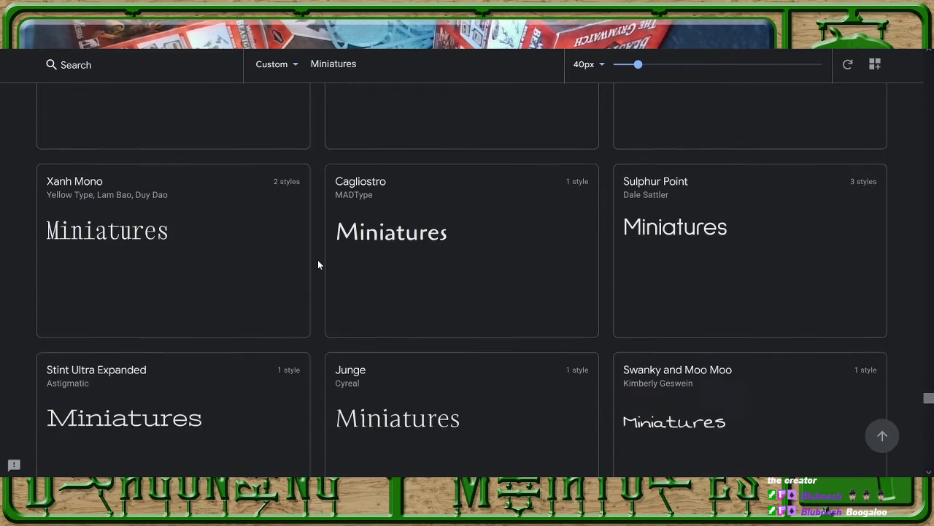
pyautogui.scroll(-5, 318, 265)
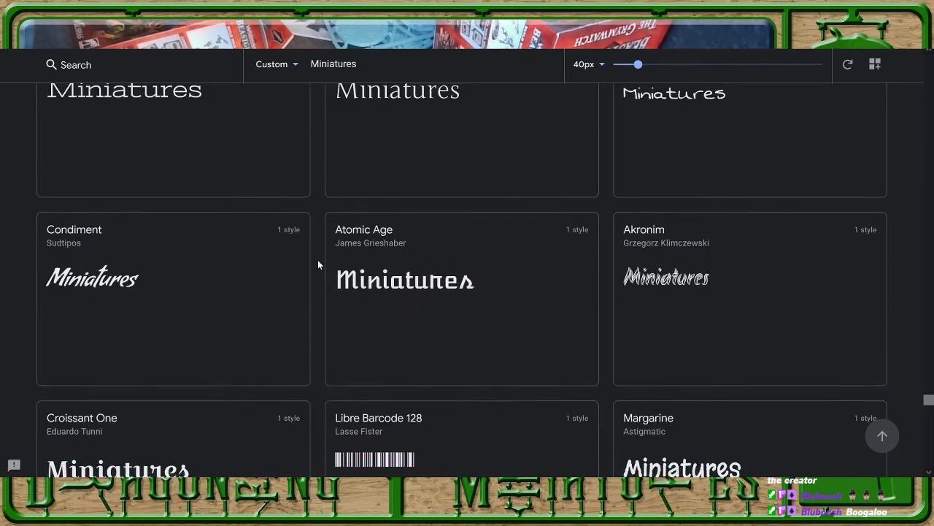
pyautogui.scroll(-11, 318, 264)
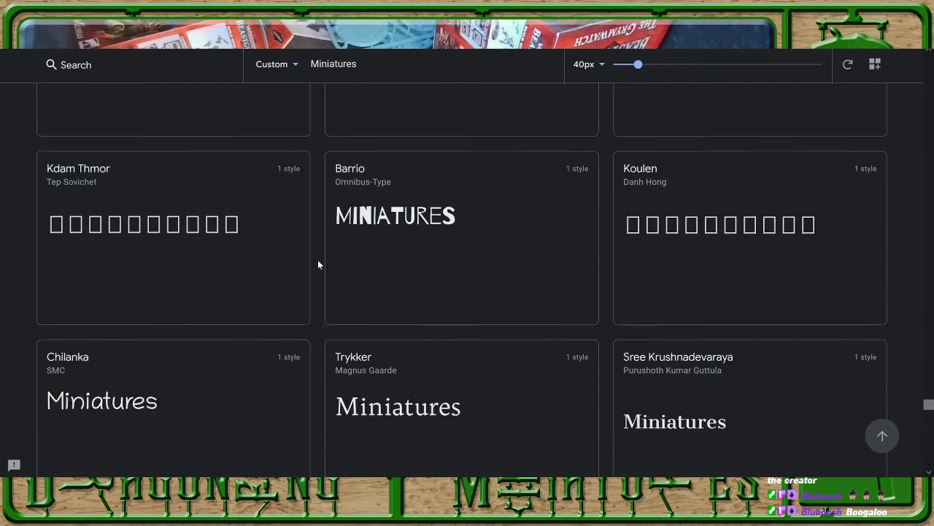
pyautogui.scroll(-5, 318, 264)
pyautogui.scroll(2, 318, 264)
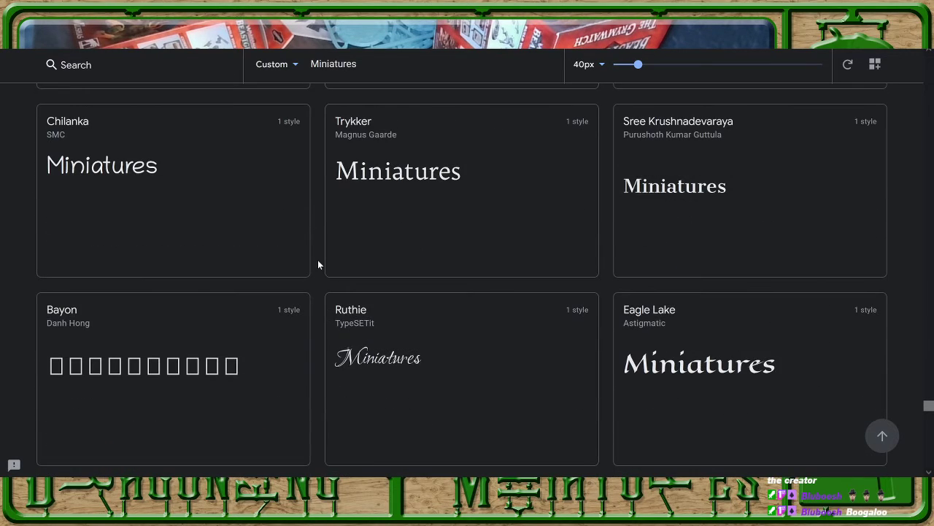
# Compare the Miniatures samples from Piedra and Joti One to Arbutus and Molle, rechecking the Modern Antiqua and Srisakdi row
pyautogui.scroll(-7, 318, 264)
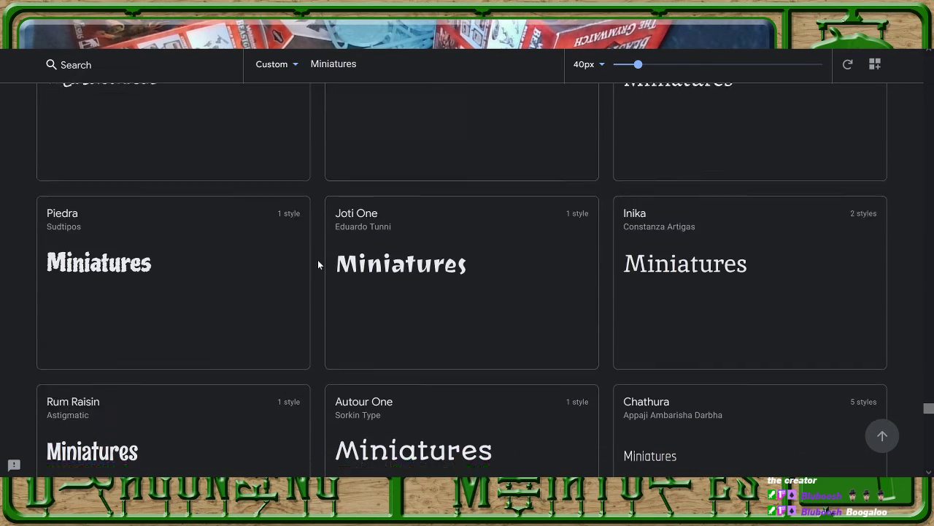
pyautogui.scroll(-9, 318, 264)
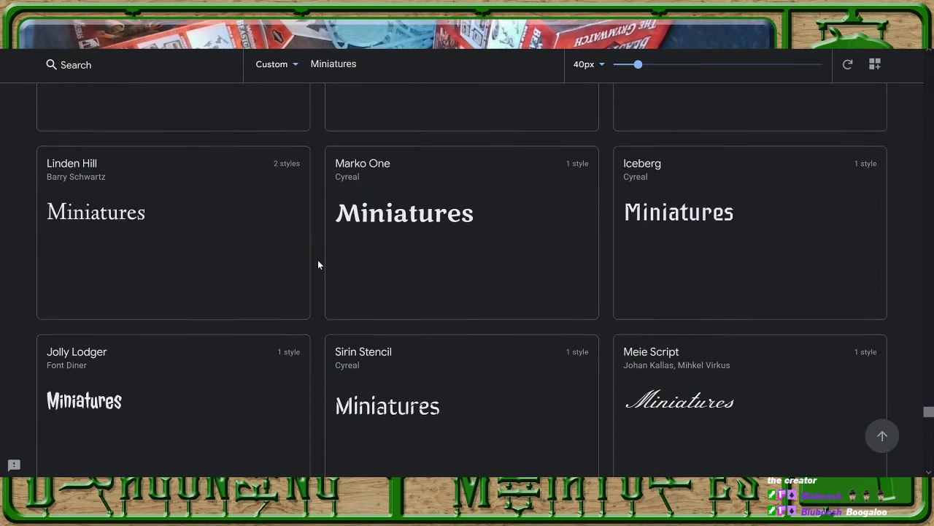
pyautogui.scroll(3, 318, 264)
pyautogui.scroll(-5, 318, 264)
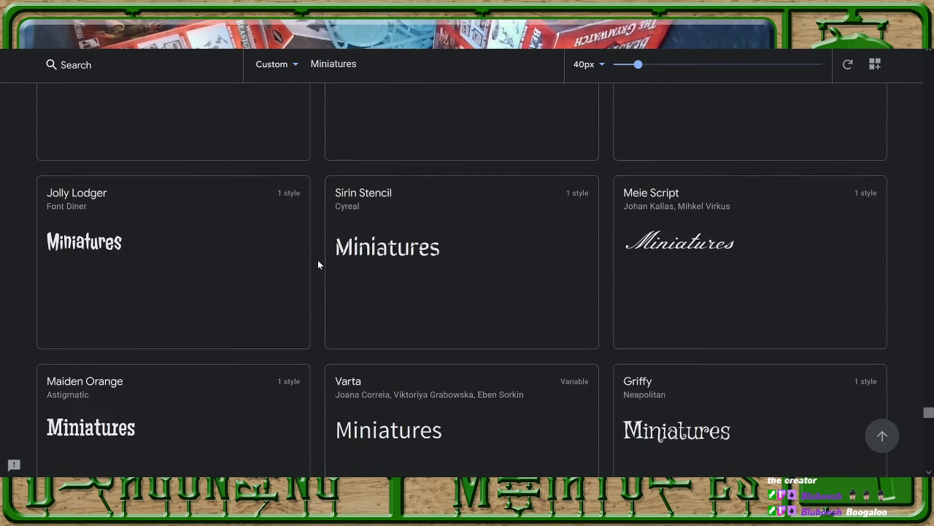
pyautogui.scroll(3, 318, 265)
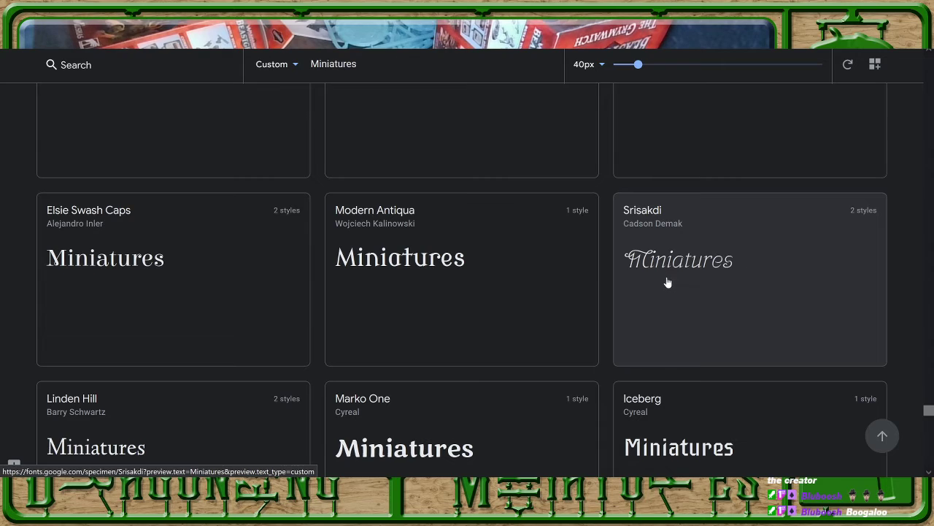
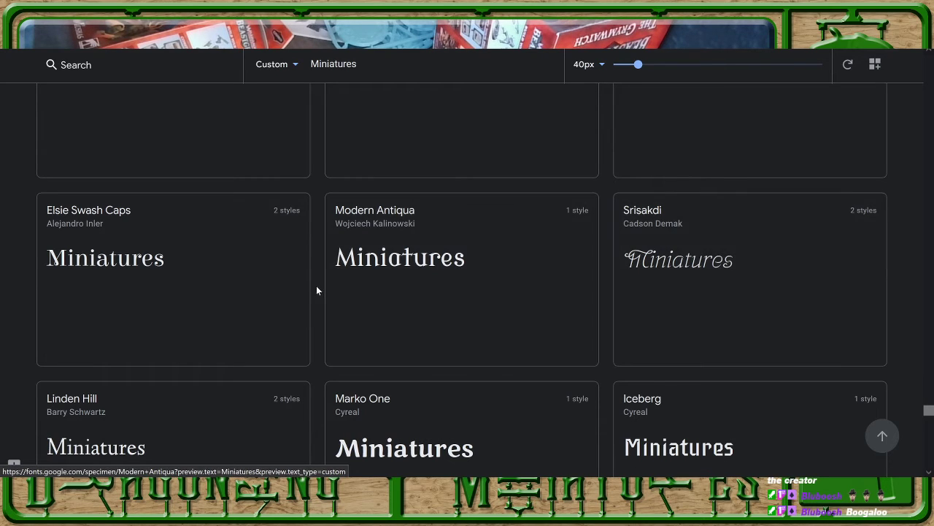
pyautogui.scroll(-3, 314, 289)
pyautogui.scroll(-1, 314, 289)
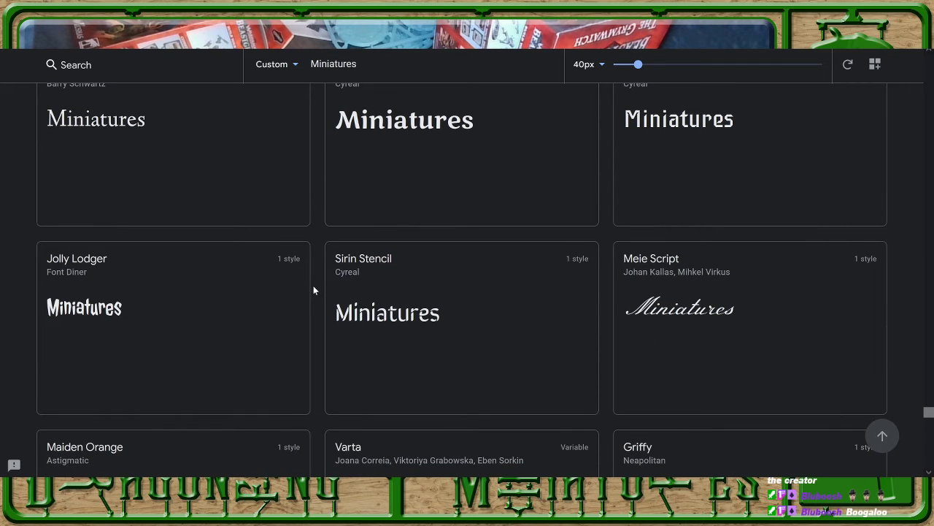
pyautogui.scroll(-3, 315, 290)
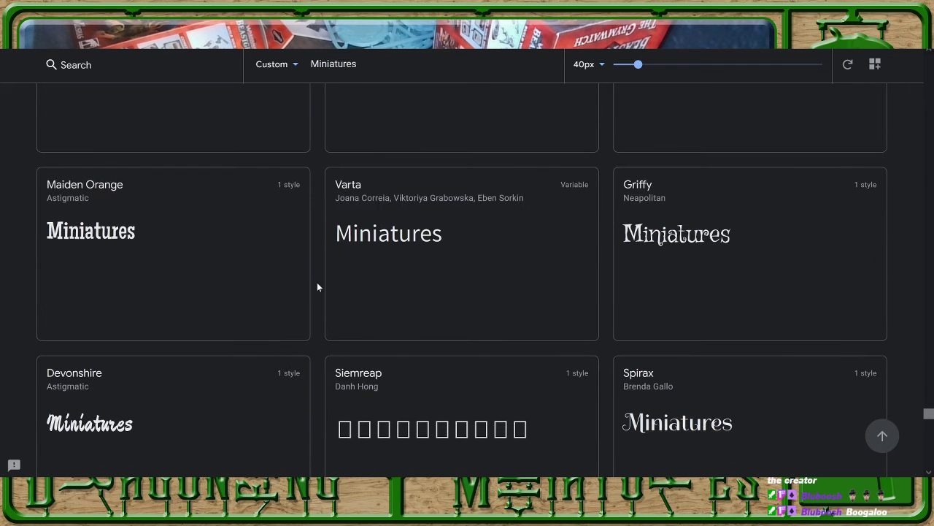
pyautogui.scroll(-5, 313, 292)
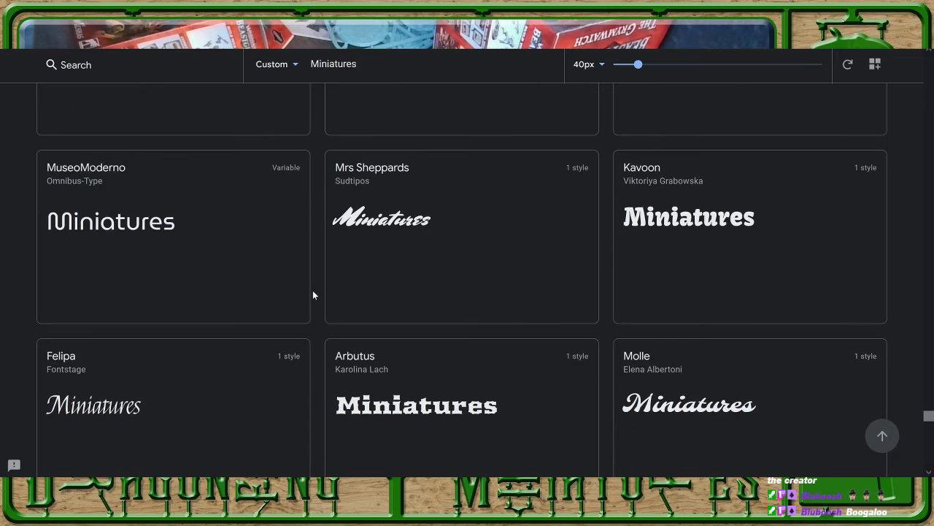
# Examine the Miniatures samples from Bahiana and Gorditas through Caesar Dressing to Irish Grover, rechecking the Jacques Francois Shadow and Sedgwick Ave Display rows
pyautogui.scroll(-9, 313, 292)
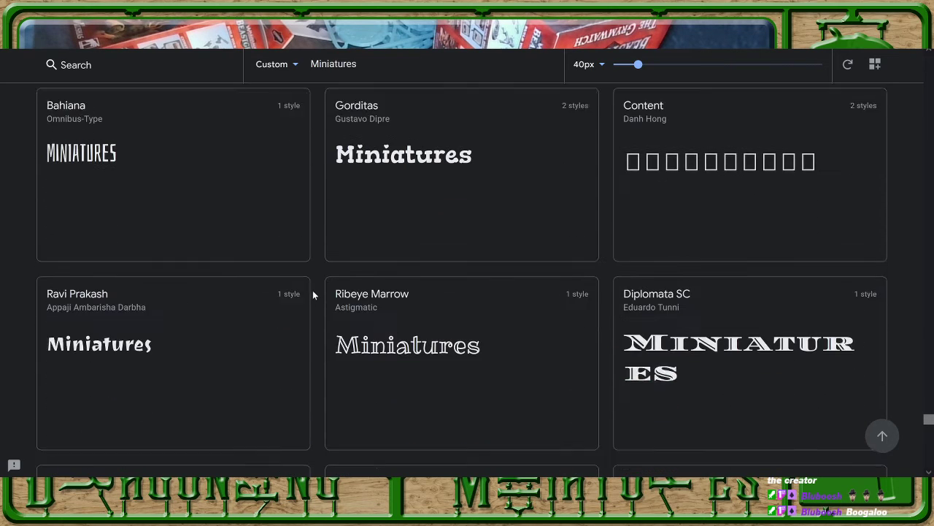
pyautogui.scroll(-9, 312, 292)
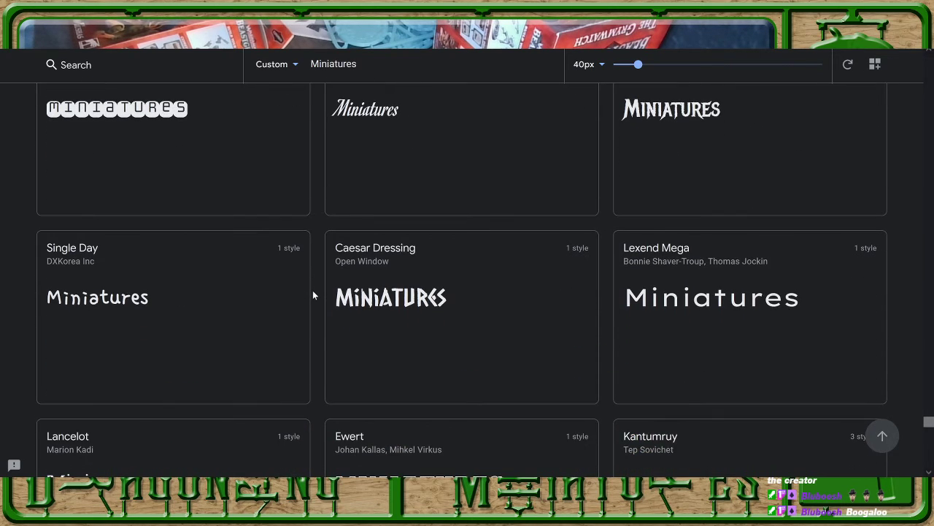
pyautogui.scroll(-7, 312, 292)
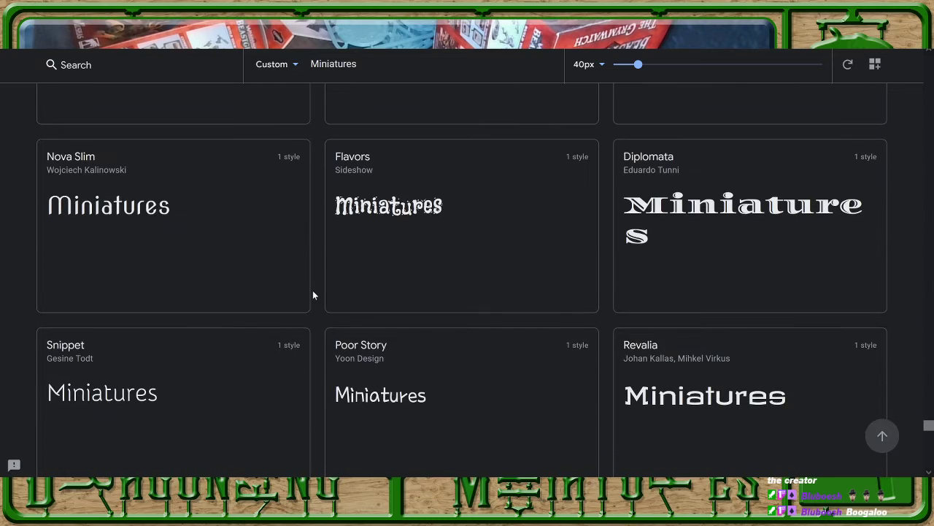
pyautogui.scroll(-4, 312, 295)
pyautogui.scroll(-5, 312, 294)
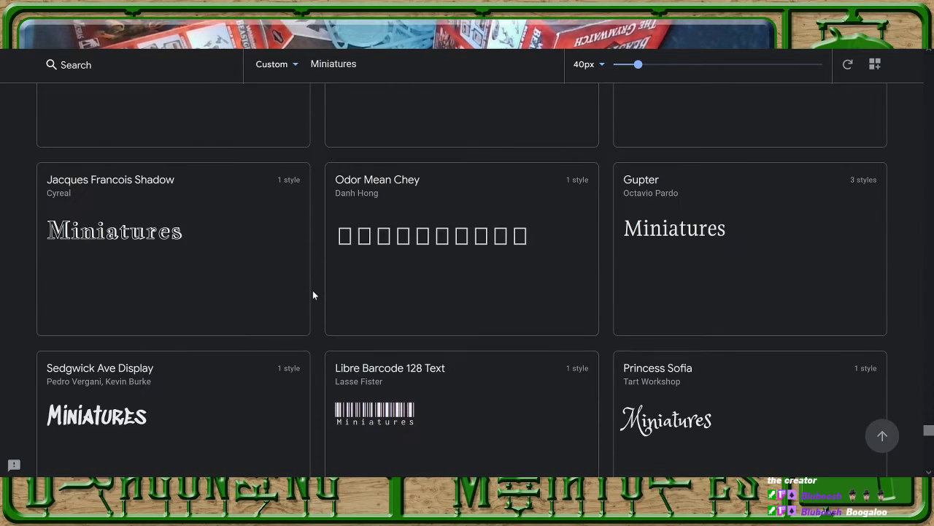
pyautogui.scroll(-5, 312, 294)
pyautogui.scroll(4, 312, 294)
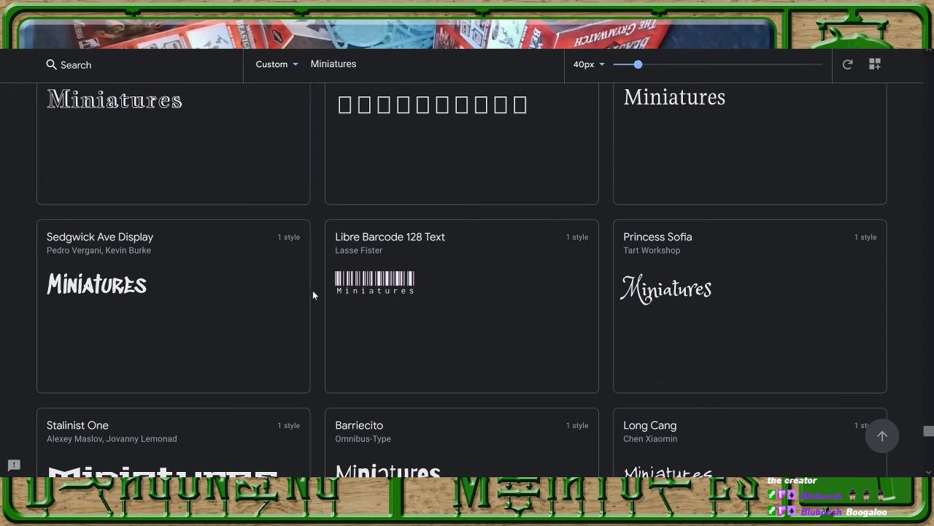
pyautogui.scroll(-5, 313, 294)
pyautogui.scroll(3, 313, 294)
pyautogui.scroll(2, 312, 294)
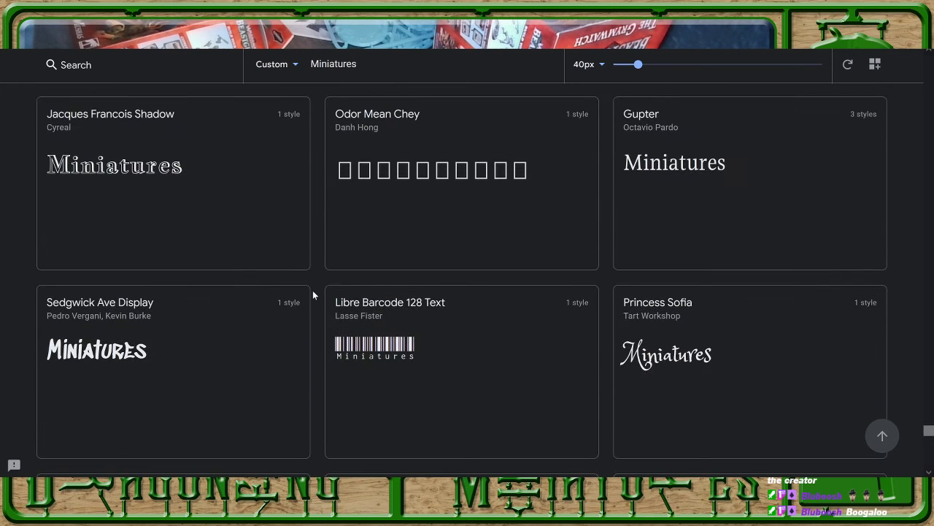
pyautogui.scroll(-6, 313, 294)
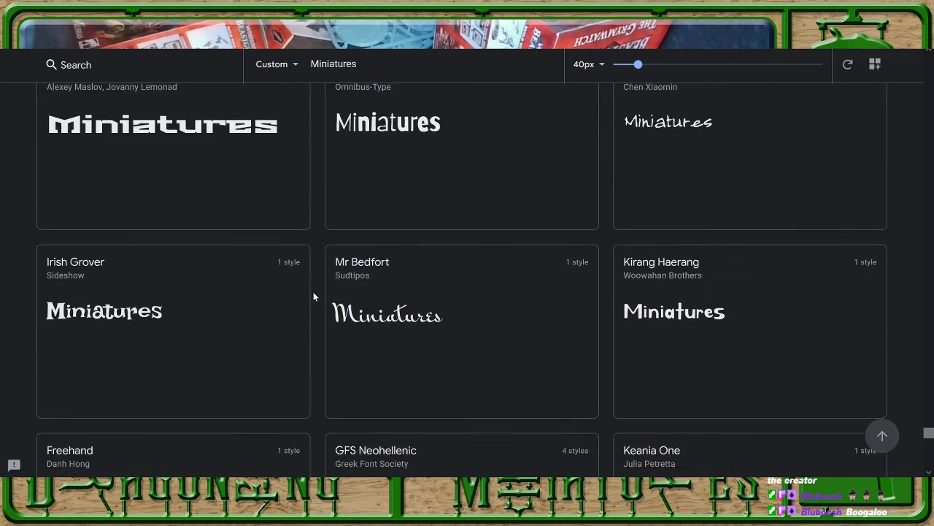
# Look through the remaining Miniatures samples from Oldenburg and Plaster through Purple Purse and Federant to Warnes and Geostar
pyautogui.scroll(-7, 314, 297)
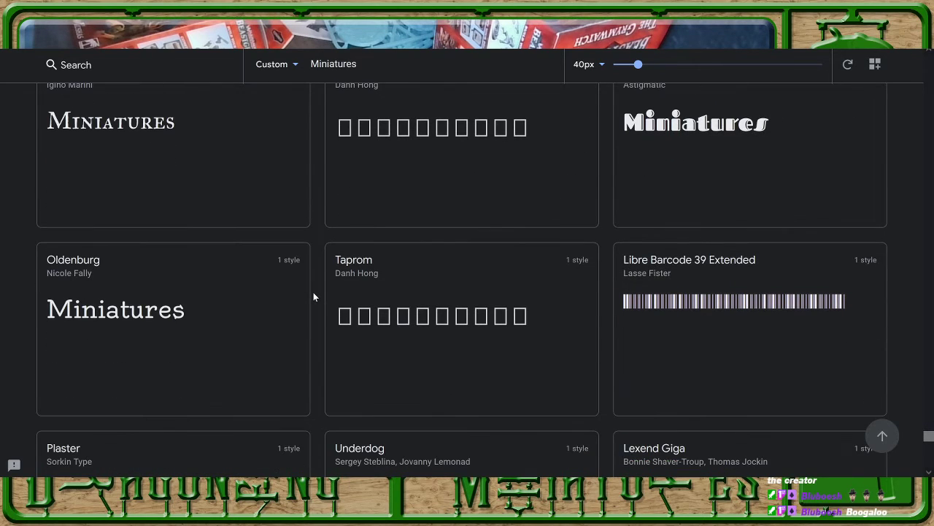
pyautogui.scroll(-4, 314, 297)
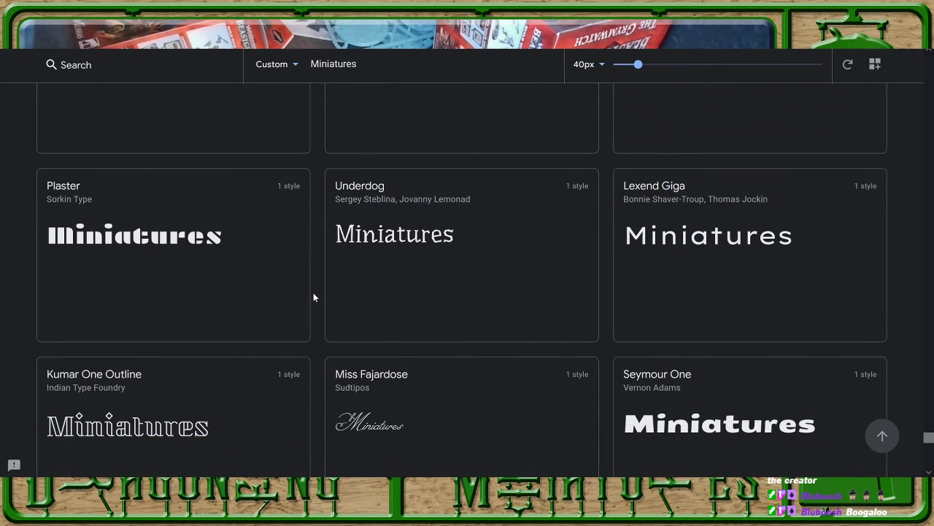
pyautogui.scroll(-14, 313, 296)
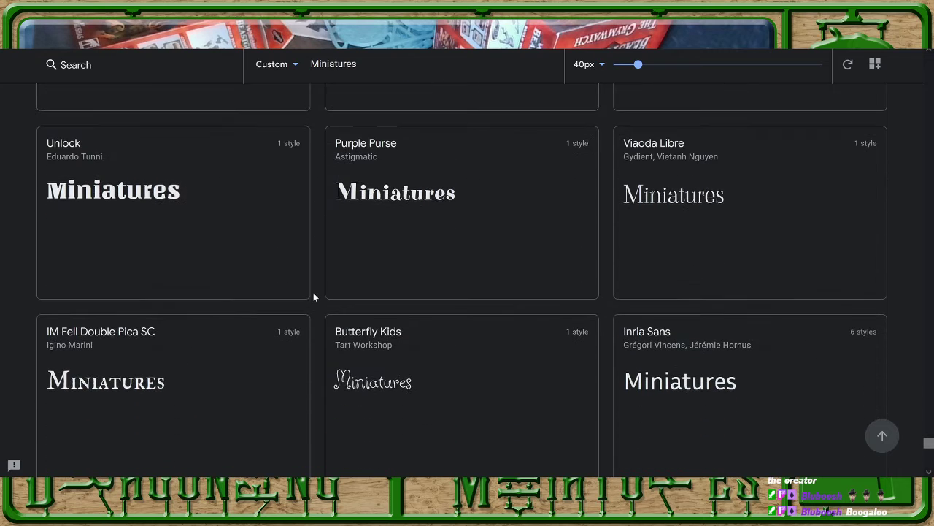
pyautogui.scroll(-5, 314, 297)
pyautogui.scroll(3, 314, 296)
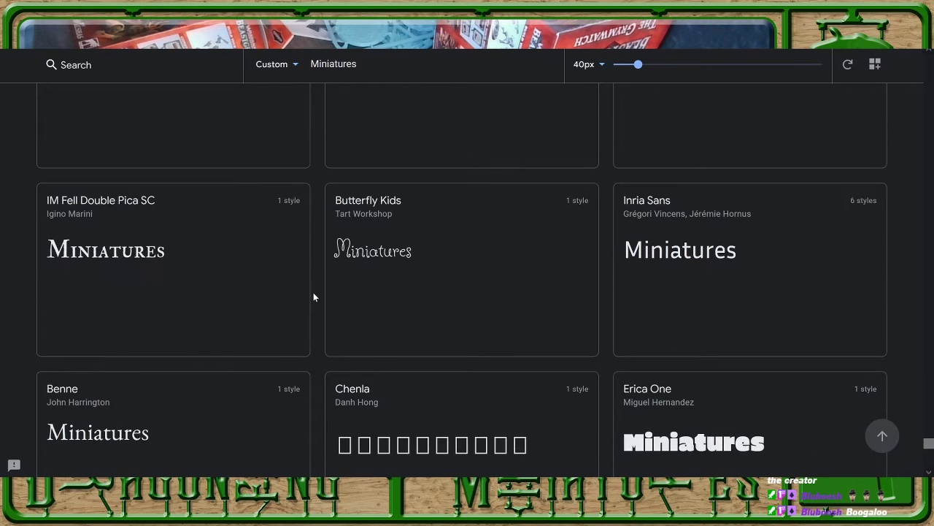
pyautogui.scroll(-10, 314, 296)
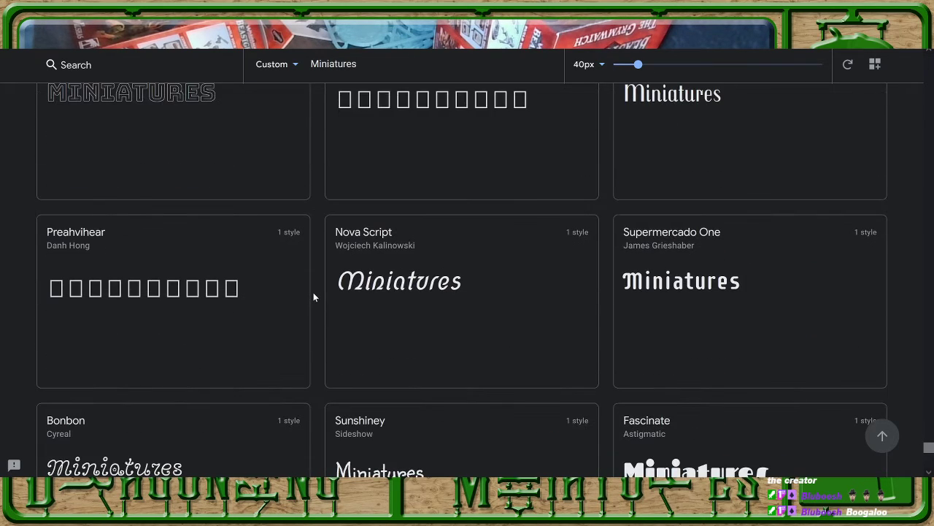
pyautogui.scroll(-10, 314, 296)
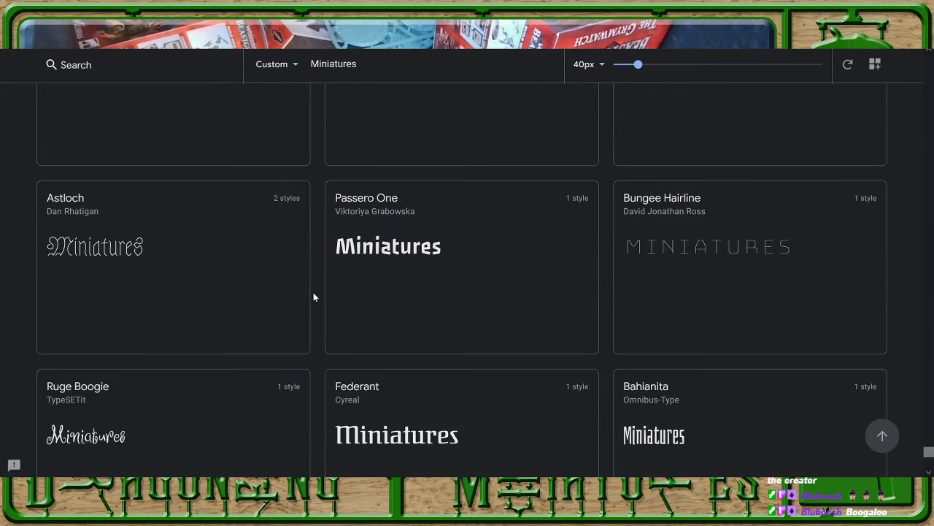
pyautogui.scroll(-12, 314, 296)
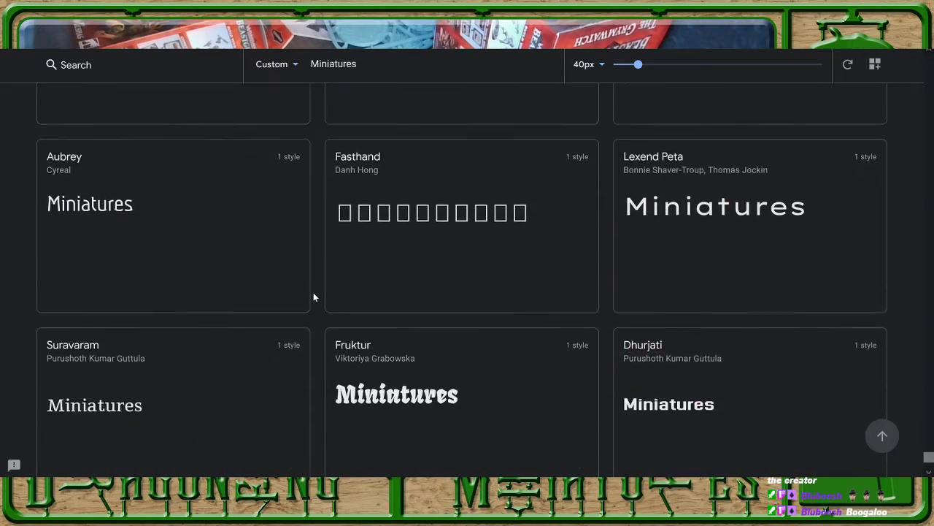
pyautogui.scroll(-9, 314, 296)
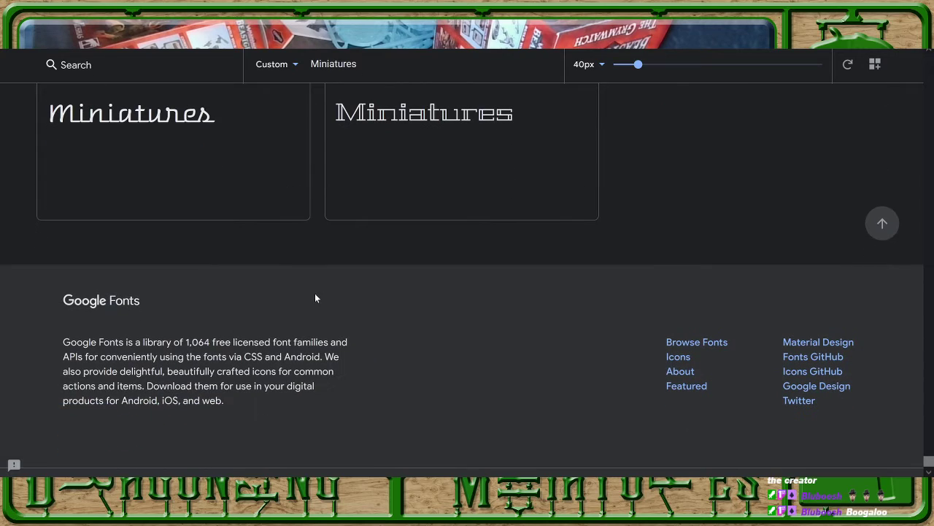
pyautogui.scroll(3, 334, 296)
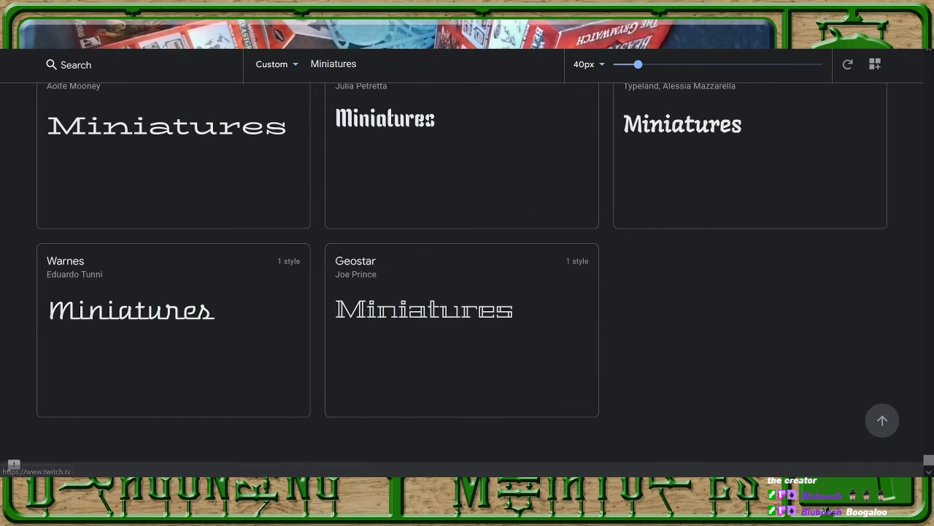
# Switch back to the Miniatures Overlay editor and set the chat widget's font to Finger Paint
pyautogui.hotkey('ctrl', 'Tab')
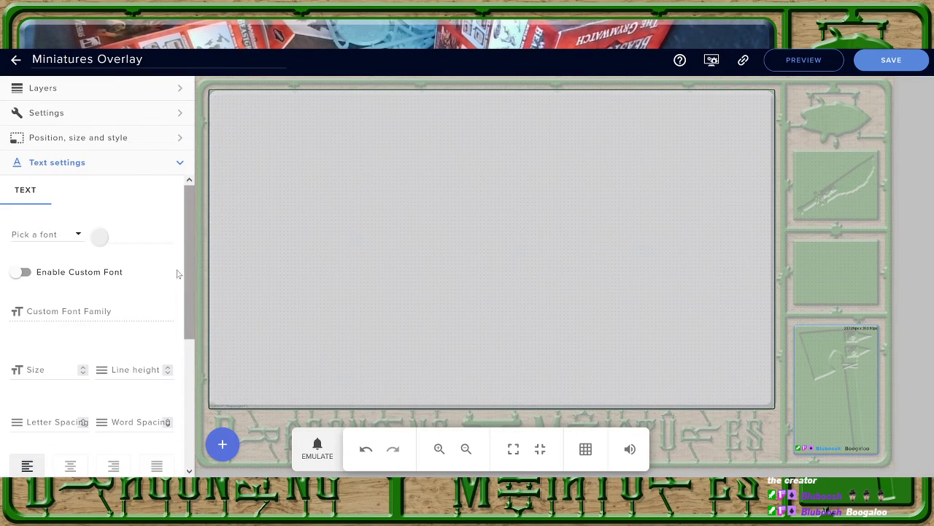
pyautogui.scroll(-3, 122, 342)
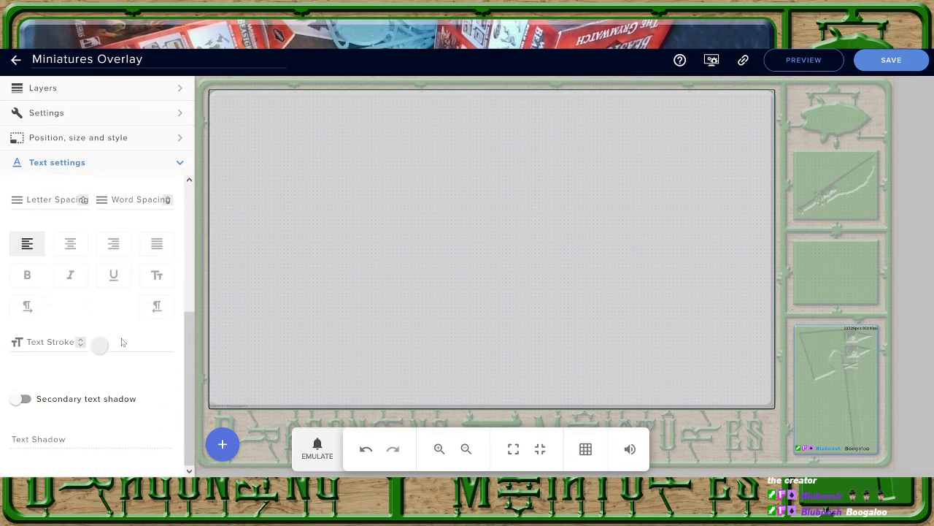
pyautogui.scroll(3, 122, 342)
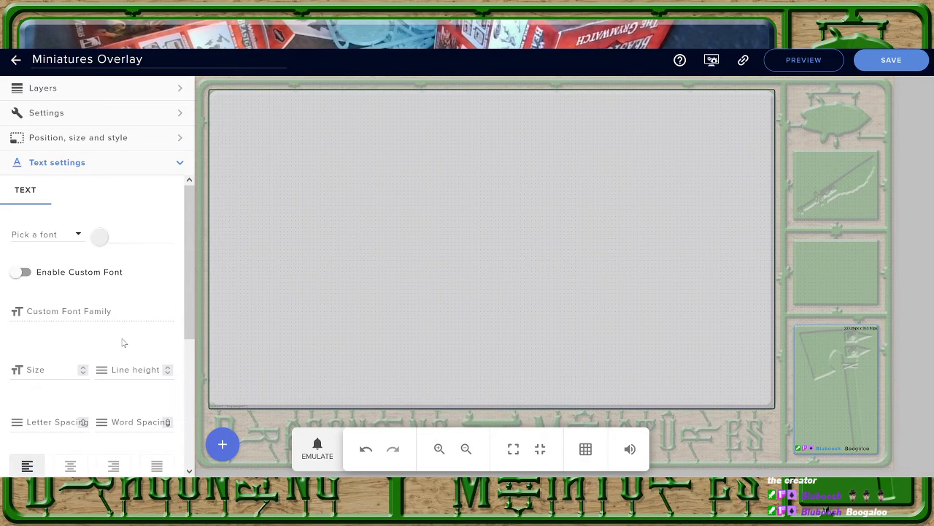
pyautogui.click(46, 235)
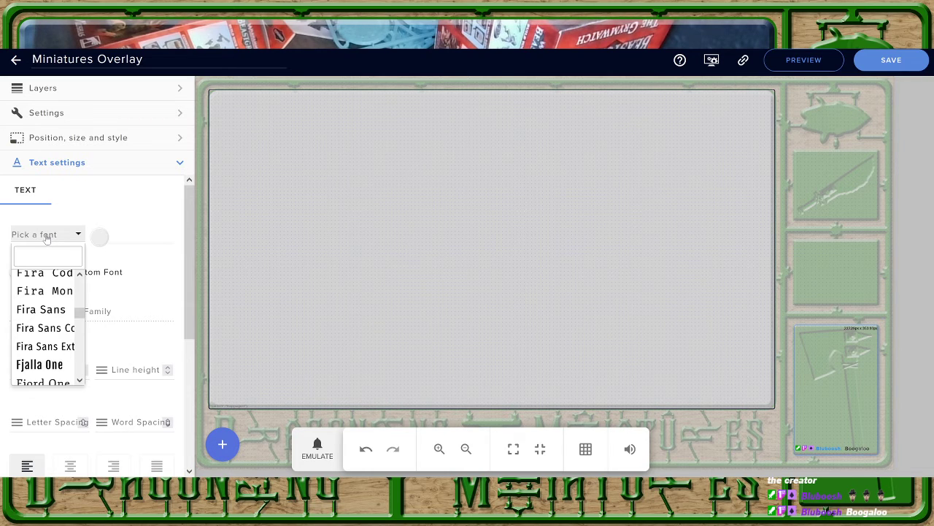
pyautogui.click(44, 256)
pyautogui.write('finger')
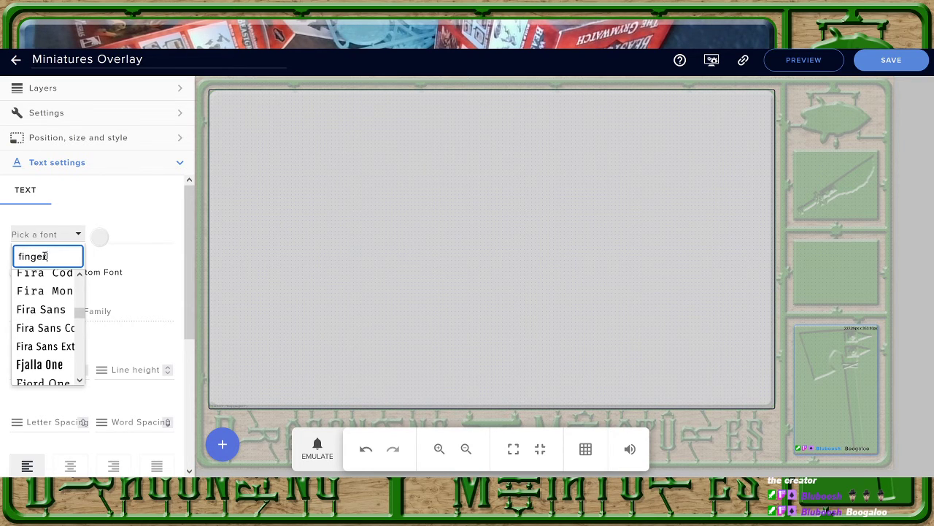
pyautogui.click(45, 278)
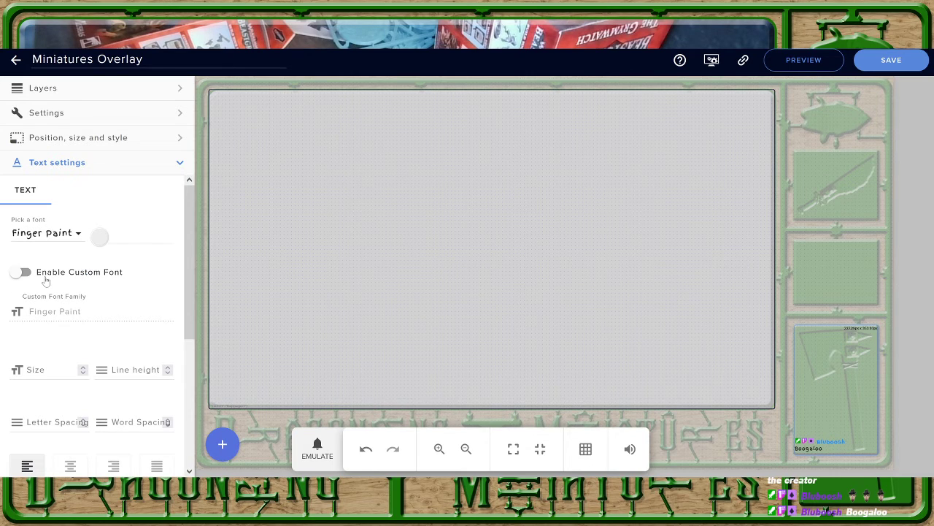
# Set the chat text size to 20
pyautogui.click(85, 369)
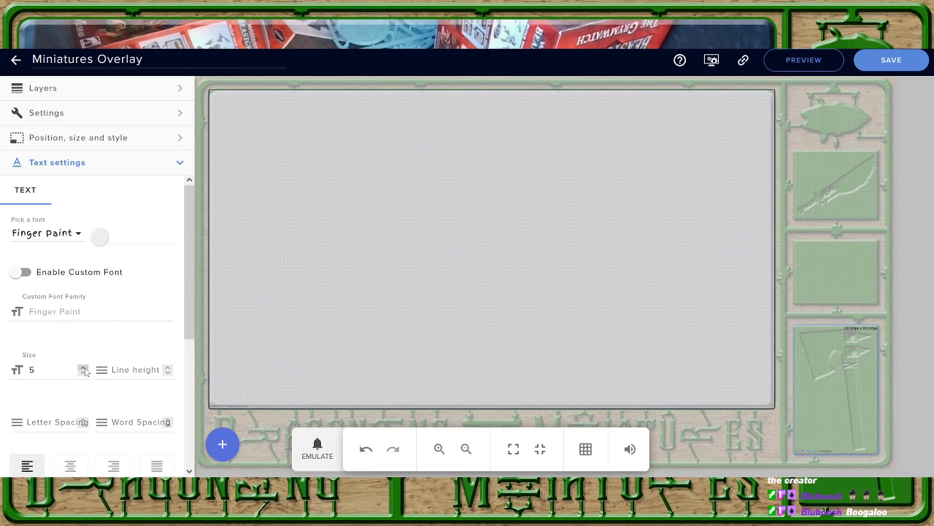
pyautogui.click(85, 368)
pyautogui.click(84, 368)
pyautogui.click(84, 368)
pyautogui.click(85, 368)
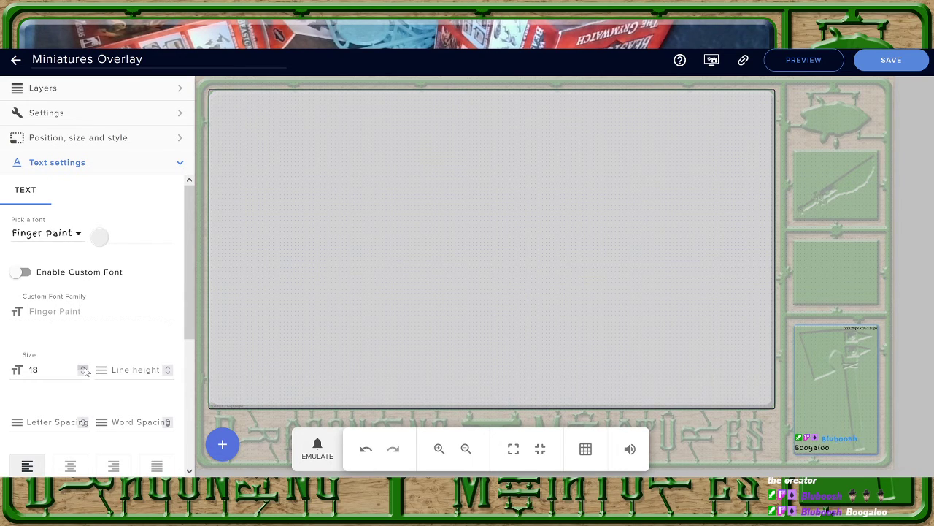
pyautogui.click(85, 369)
pyautogui.click(85, 368)
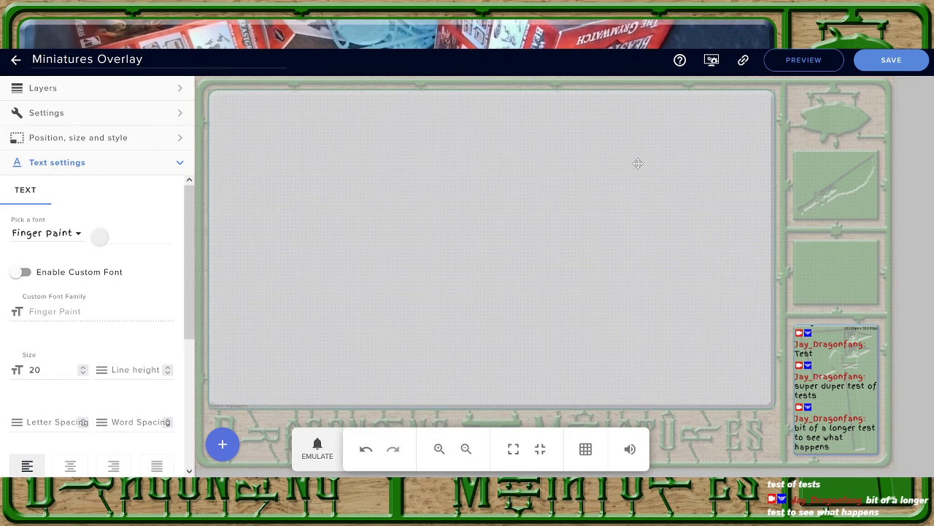
# Adjust the chat text size between 16 and 18, settling on 17
pyautogui.click(83, 373)
pyautogui.click(83, 373)
pyautogui.click(84, 373)
pyautogui.click(83, 373)
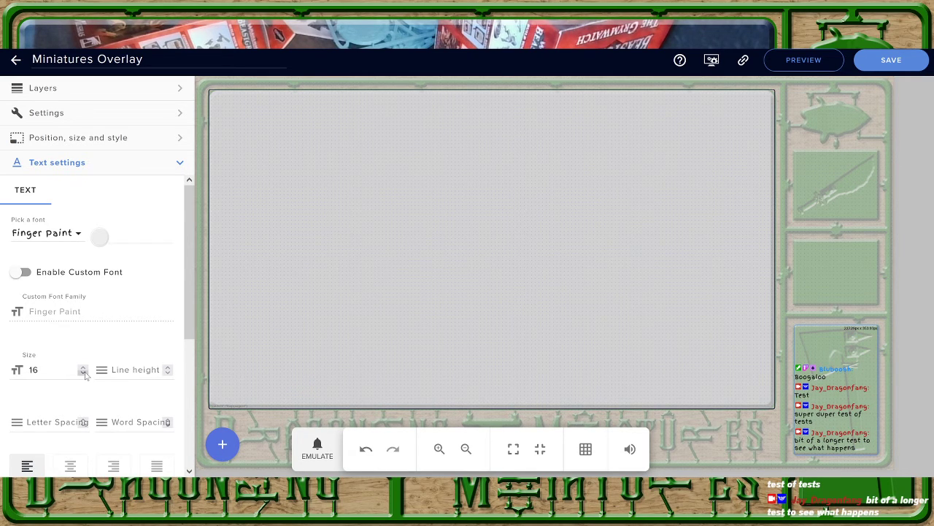
pyautogui.click(84, 367)
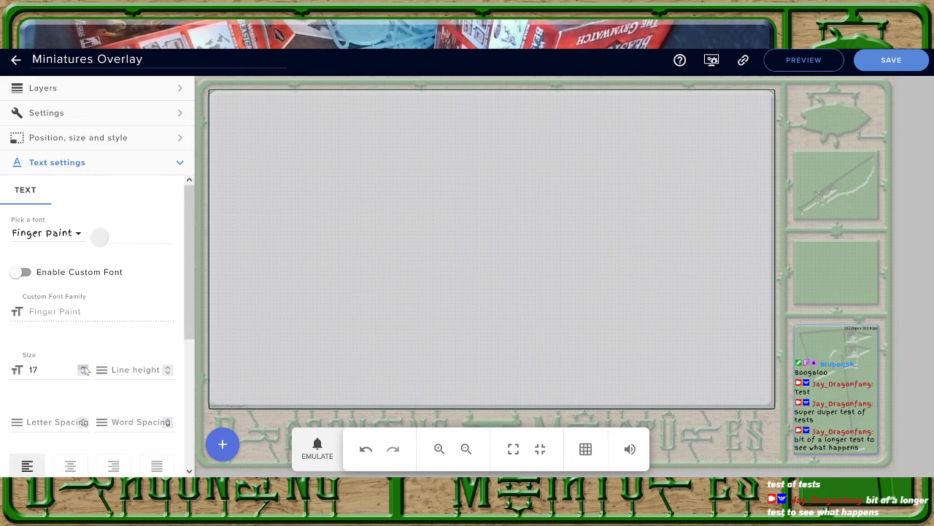
pyautogui.click(84, 367)
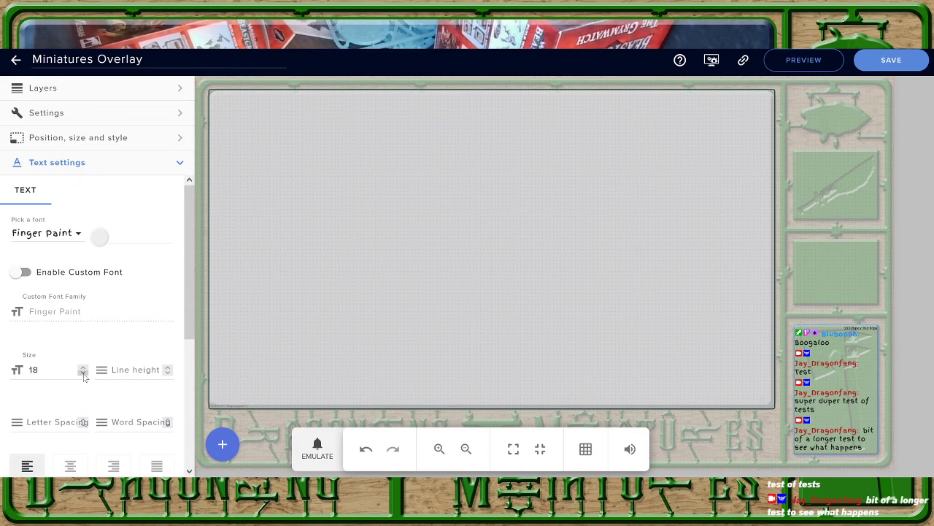
pyautogui.click(84, 373)
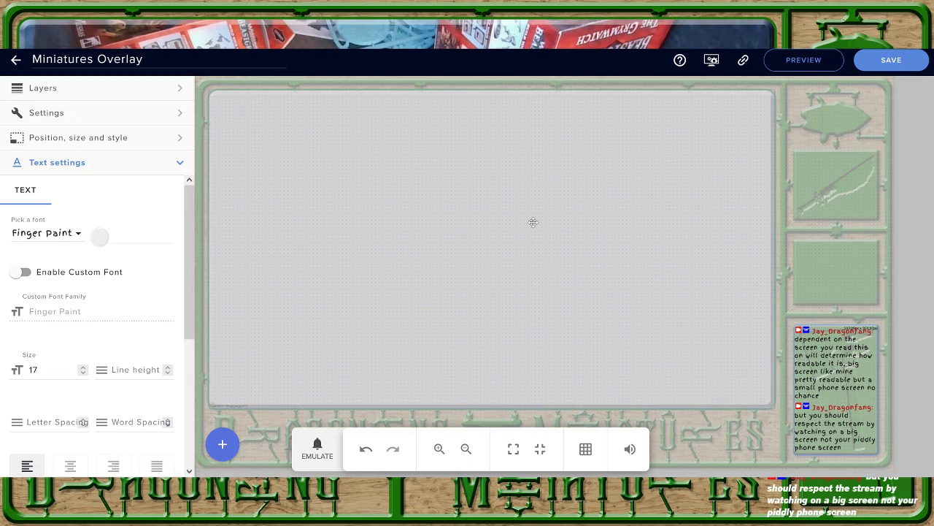
# Try Allerta Stencil and Kalam in turn as the chat widget's font
pyautogui.click(67, 234)
pyautogui.doubleClick(63, 257)
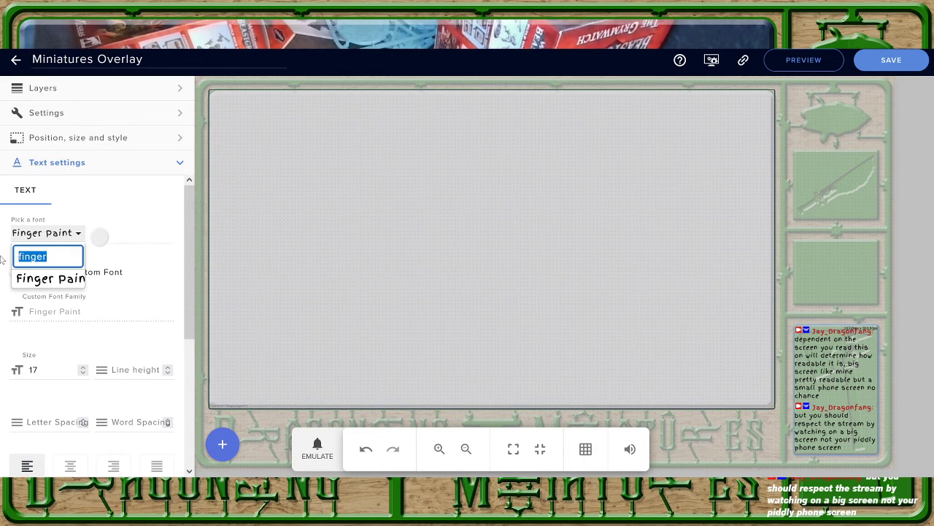
pyautogui.write('allerta')
pyautogui.click(46, 303)
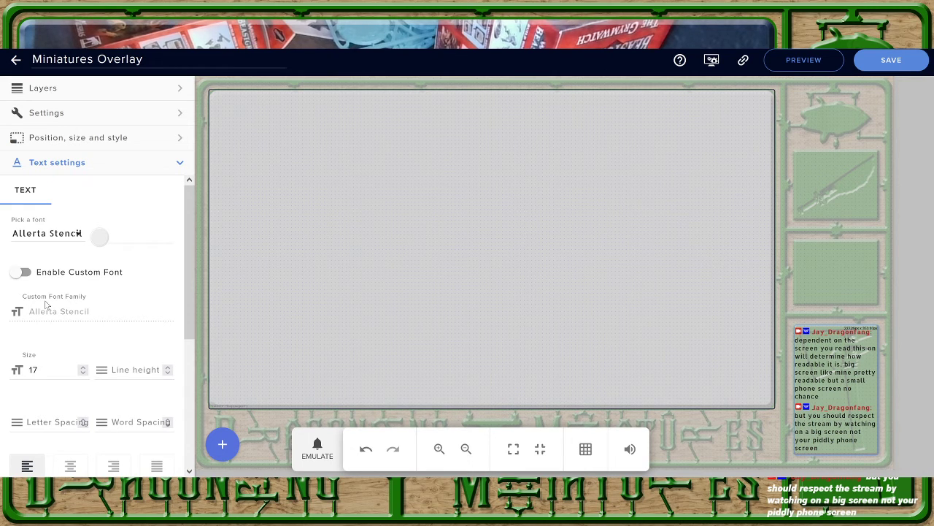
pyautogui.click(50, 232)
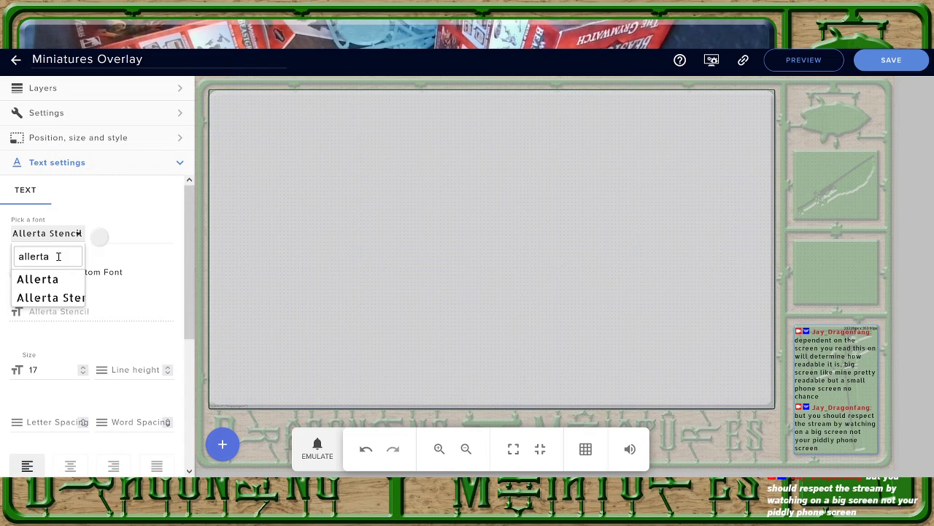
pyautogui.doubleClick(58, 256)
pyautogui.write('kalam')
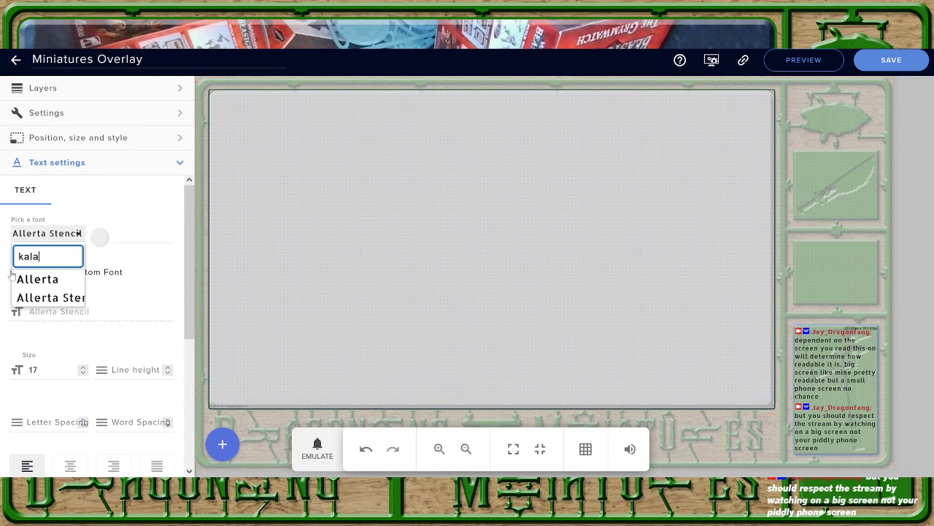
pyautogui.press('Return')
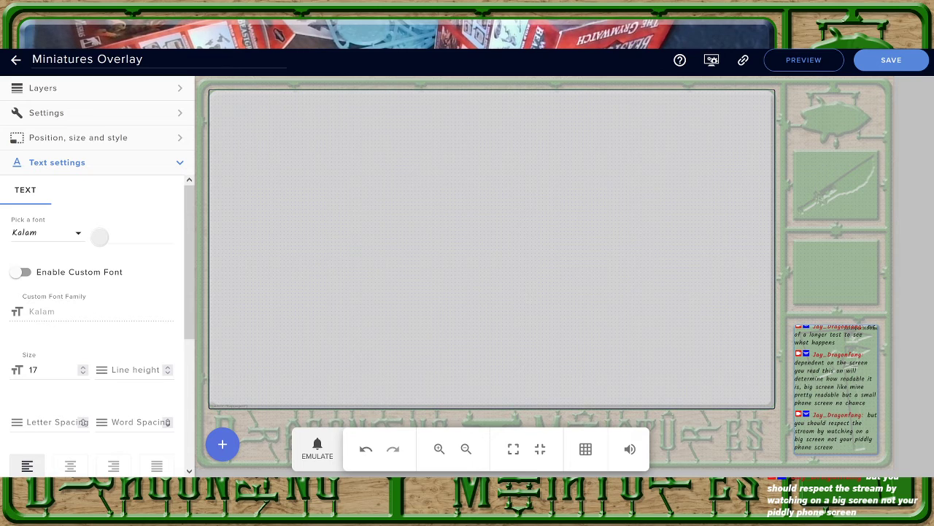
# Try Amarante and Acme in turn as the chat widget's font
pyautogui.click(58, 237)
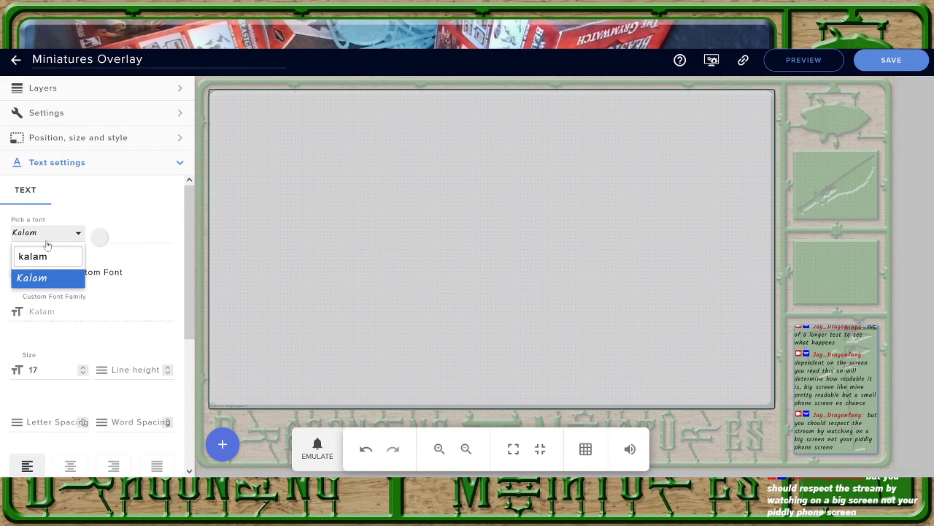
pyautogui.click(47, 252)
pyautogui.write('am')
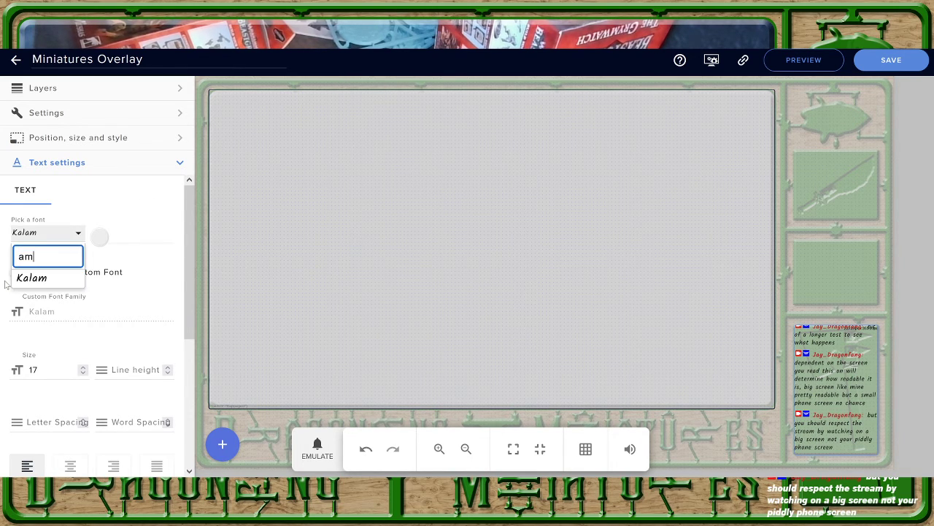
pyautogui.write('ar')
pyautogui.press('Return')
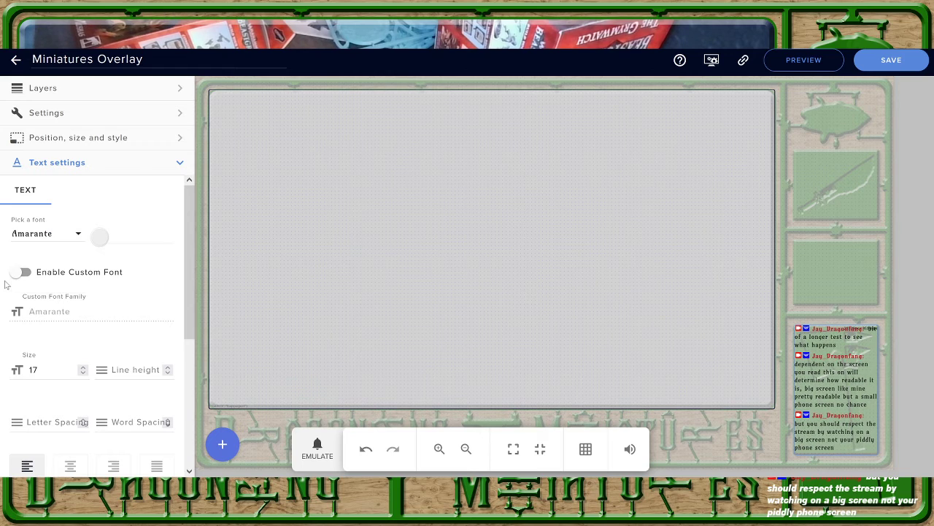
pyautogui.click(53, 235)
pyautogui.click(46, 279)
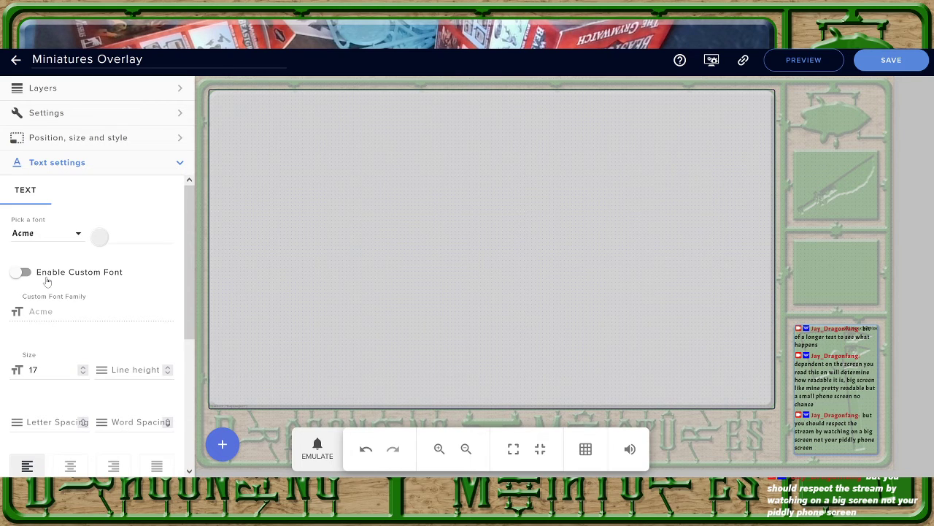
# Try Dosis as the chat widget's font
pyautogui.click(55, 235)
pyautogui.moveTo(56, 261); pyautogui.dragTo(23, 258)
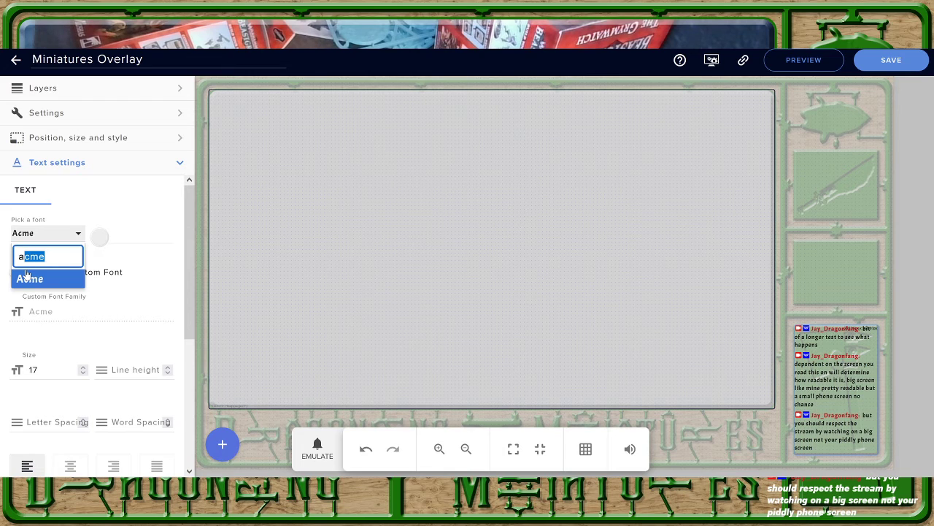
pyautogui.press('BackSpace')
pyautogui.write('dosis')
pyautogui.click(27, 278)
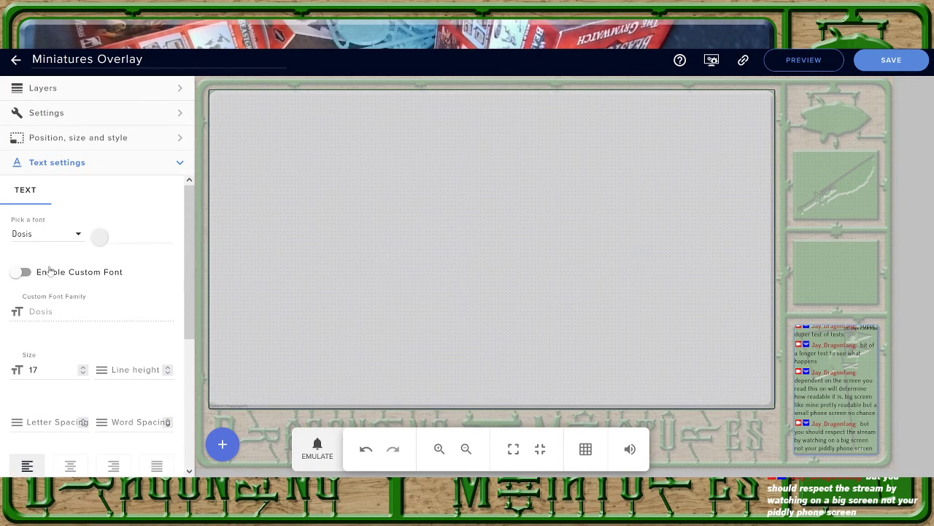
# Return the chat widget's font to Finger Paint
pyautogui.click(51, 234)
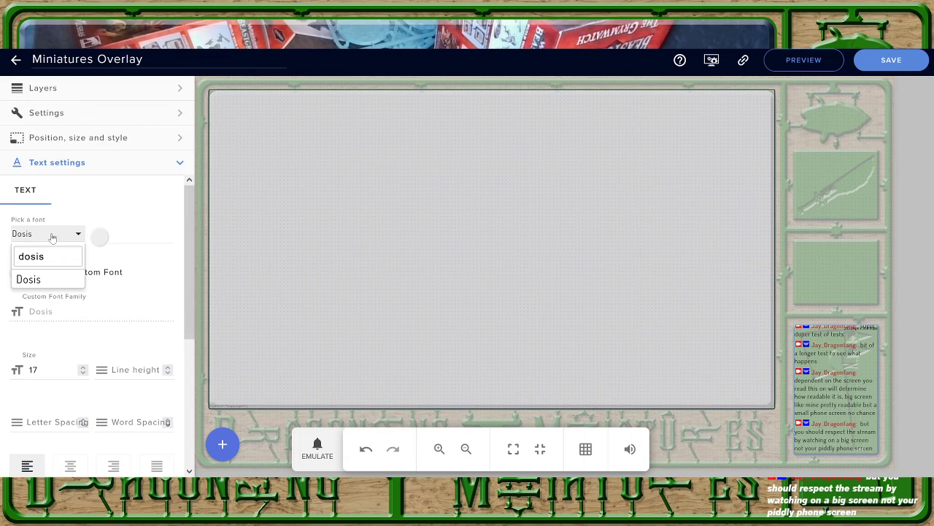
pyautogui.doubleClick(56, 256)
pyautogui.write('finger')
pyautogui.click(32, 277)
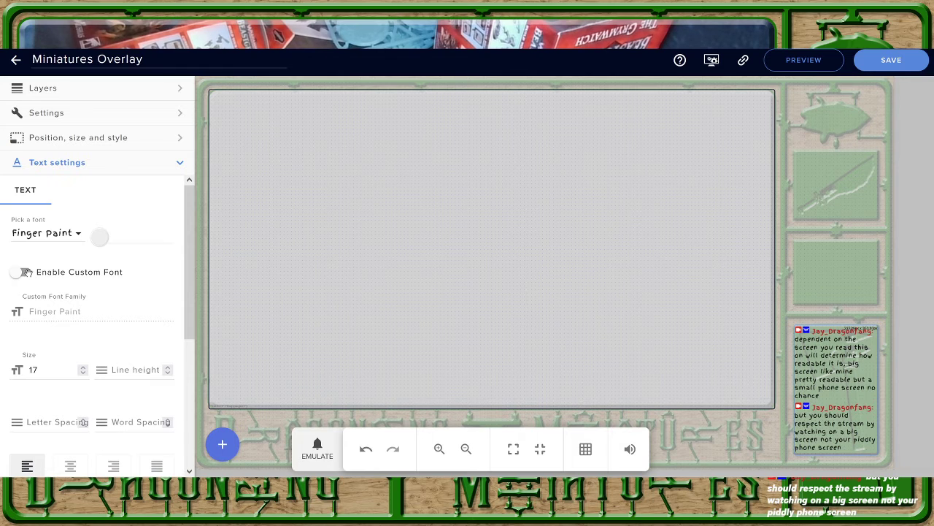
# Make the chat text bold, trying italic and turning it back off
pyautogui.scroll(-1, 20, 268)
pyautogui.scroll(-1, 20, 268)
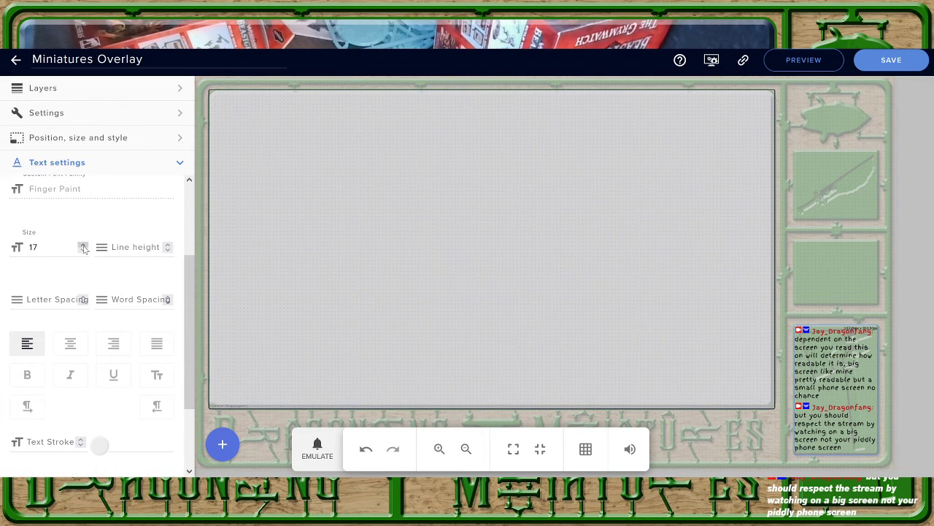
pyautogui.scroll(-1, 102, 310)
pyautogui.click(29, 314)
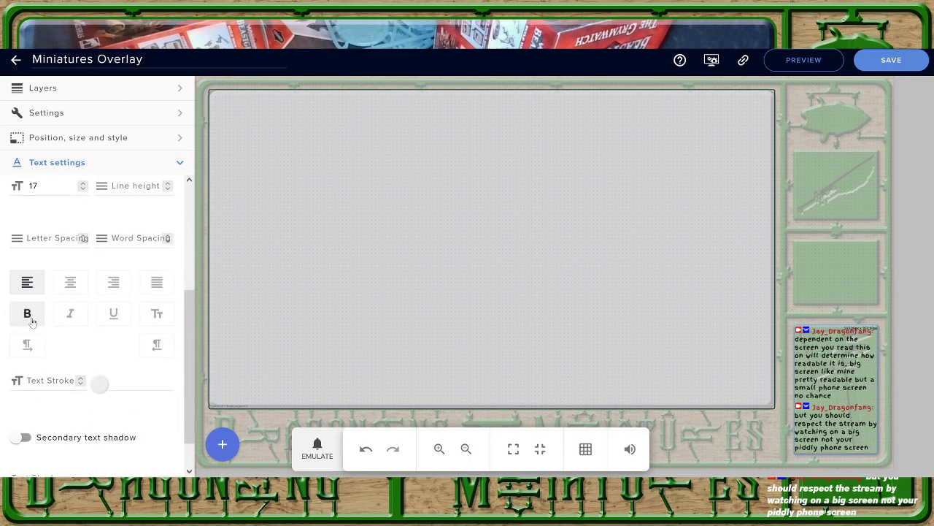
pyautogui.click(71, 316)
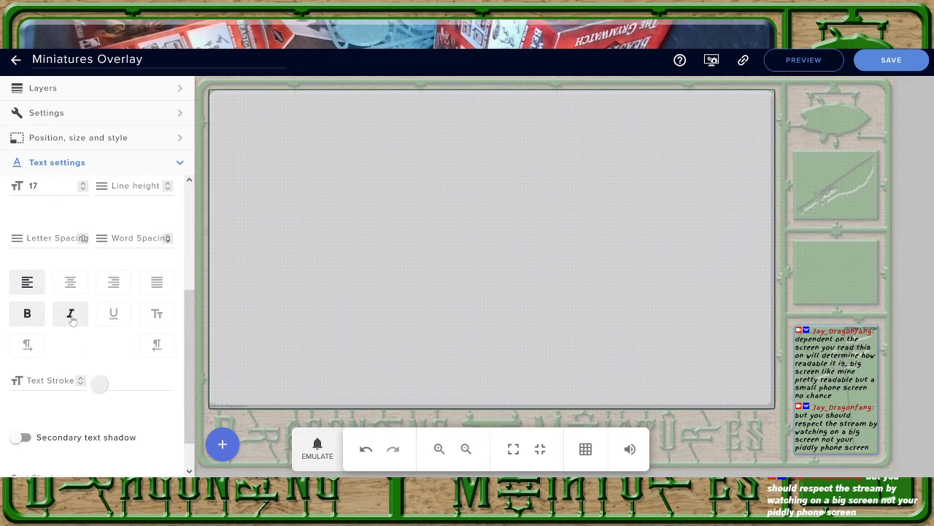
pyautogui.click(71, 319)
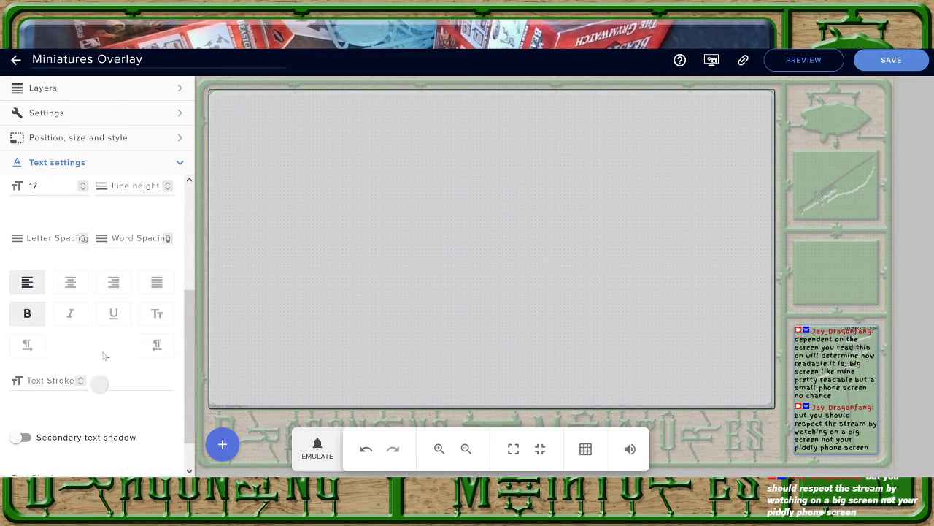
# Raise the chat text stroke in 0.01 increments to try out a thicker outline
pyautogui.scroll(-1, 125, 392)
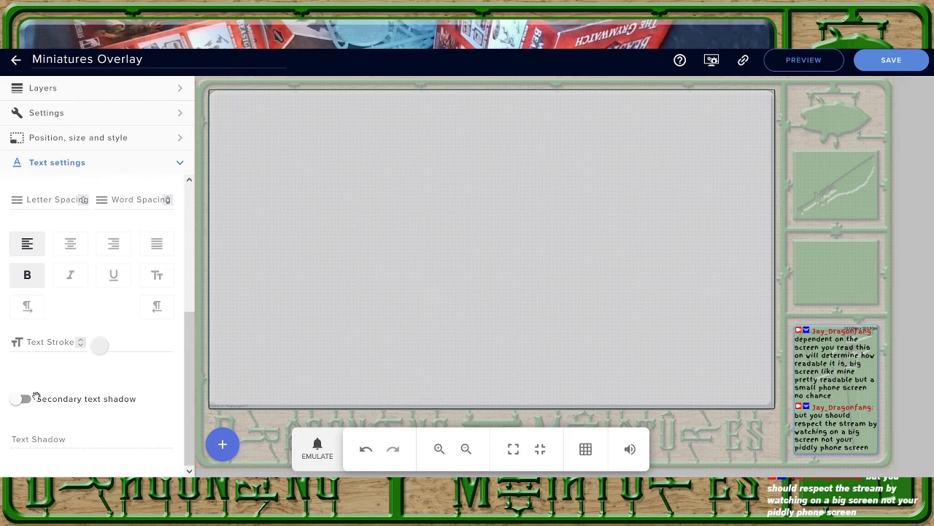
pyautogui.click(82, 342)
pyautogui.click(81, 342)
pyautogui.click(82, 341)
pyautogui.click(82, 342)
pyautogui.click(81, 341)
pyautogui.click(81, 342)
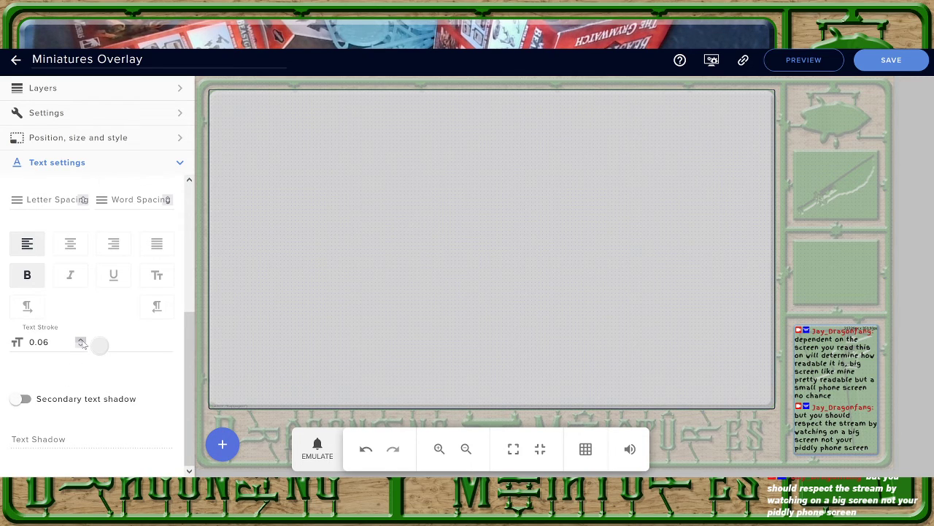
pyautogui.click(82, 341)
pyautogui.click(82, 342)
pyautogui.click(82, 342)
pyautogui.click(82, 342)
pyautogui.click(82, 342)
pyautogui.click(82, 342)
pyautogui.click(82, 342)
pyautogui.click(81, 341)
pyautogui.click(82, 341)
pyautogui.click(82, 341)
pyautogui.click(82, 342)
pyautogui.click(82, 341)
pyautogui.click(82, 341)
pyautogui.click(82, 341)
pyautogui.click(82, 341)
pyautogui.click(82, 342)
pyautogui.click(81, 341)
pyautogui.click(81, 342)
pyautogui.click(81, 341)
pyautogui.click(81, 342)
# Try a chat text stroke of 0.3, and reset it to 0
pyautogui.moveTo(60, 344); pyautogui.dragTo(20, 353)
pyautogui.write('0')
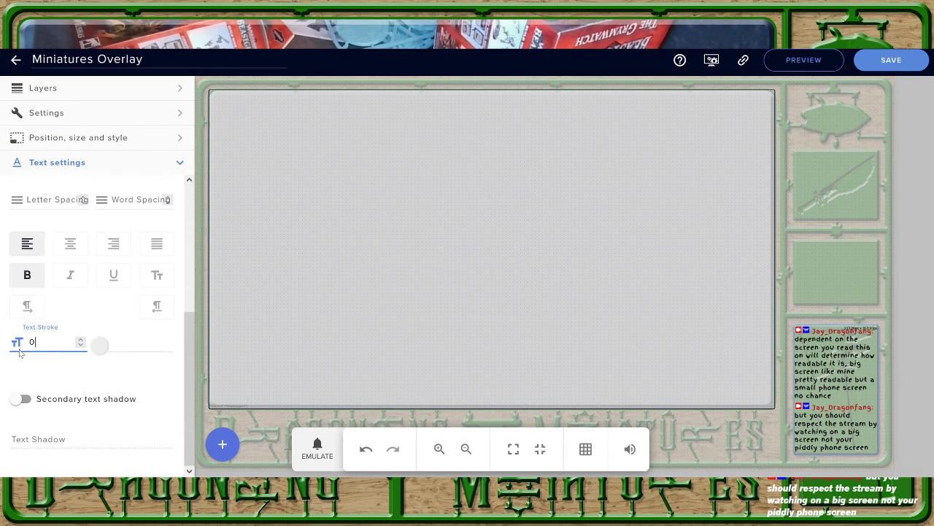
pyautogui.write('.3')
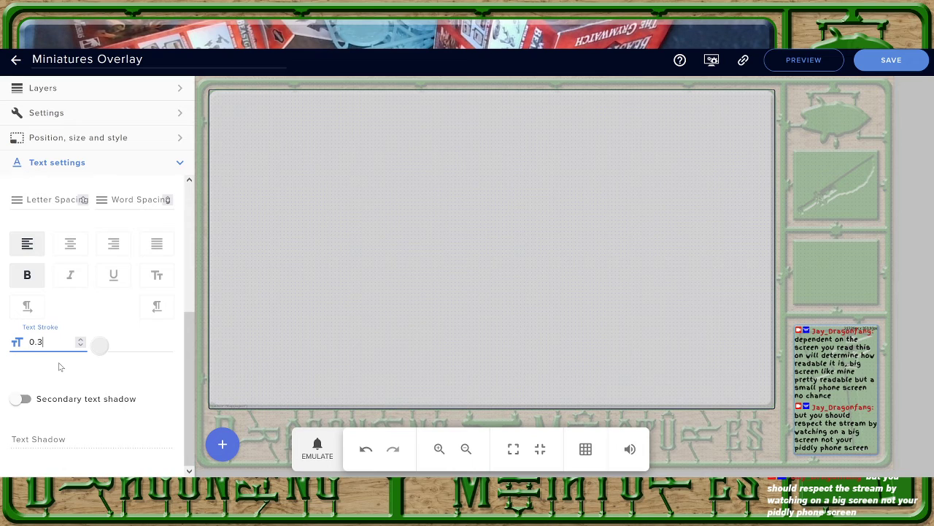
pyautogui.moveTo(48, 342); pyautogui.dragTo(30, 349)
pyautogui.write('0')
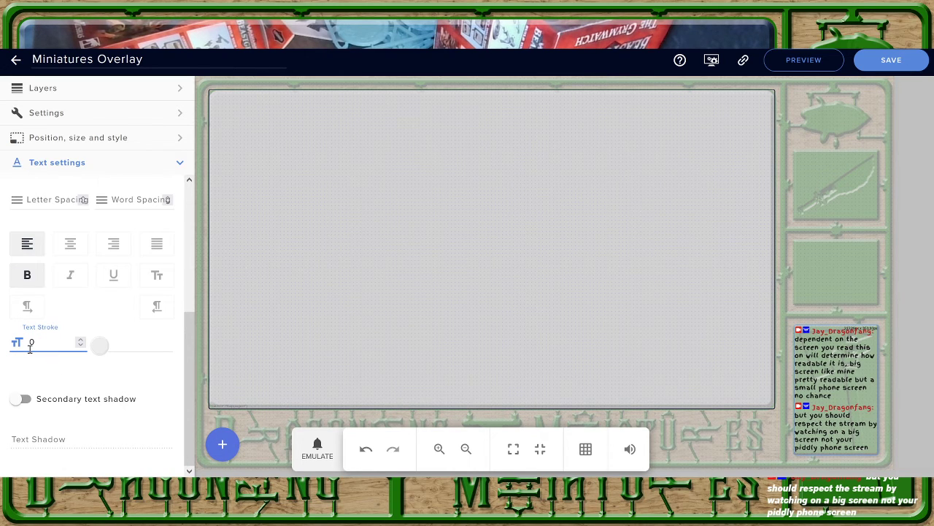
# Try a chat text size of 18, and set it to 17.5
pyautogui.click(116, 328)
pyautogui.scroll(3, 118, 412)
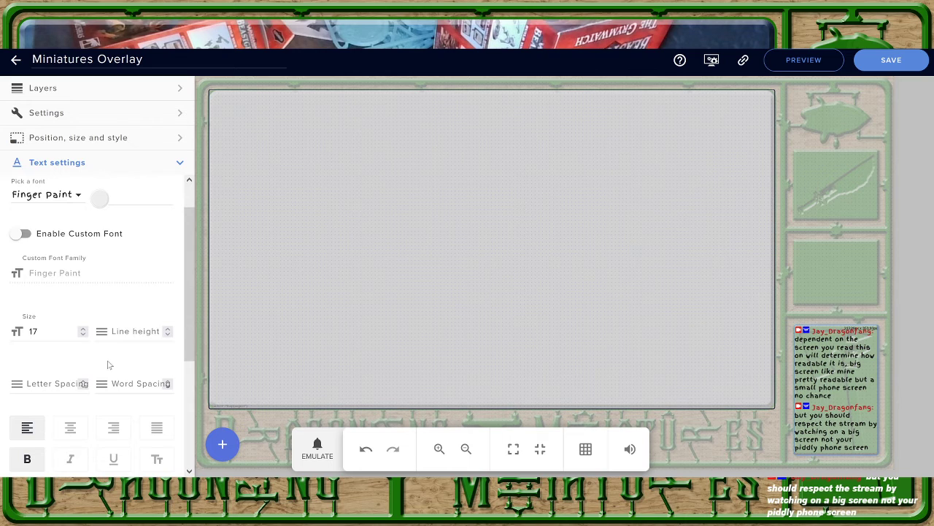
pyautogui.scroll(-3, 107, 364)
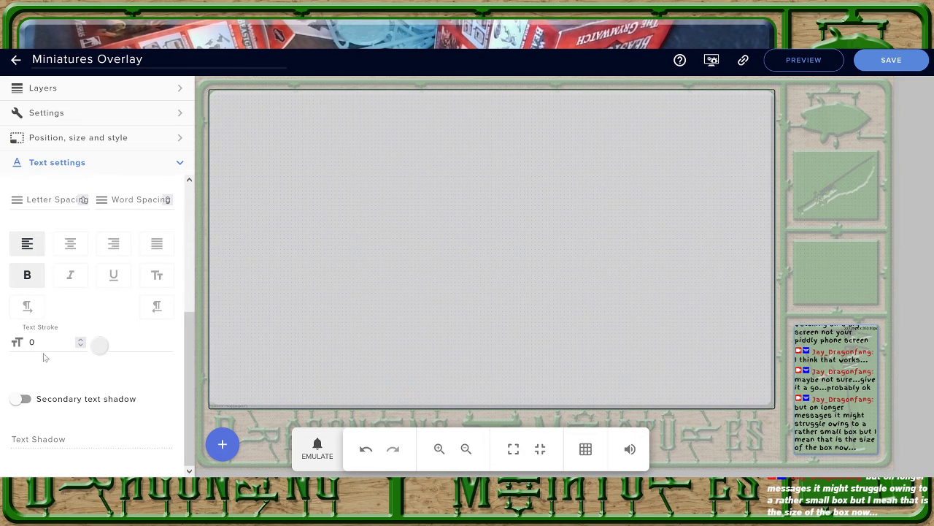
pyautogui.scroll(3, 185, 356)
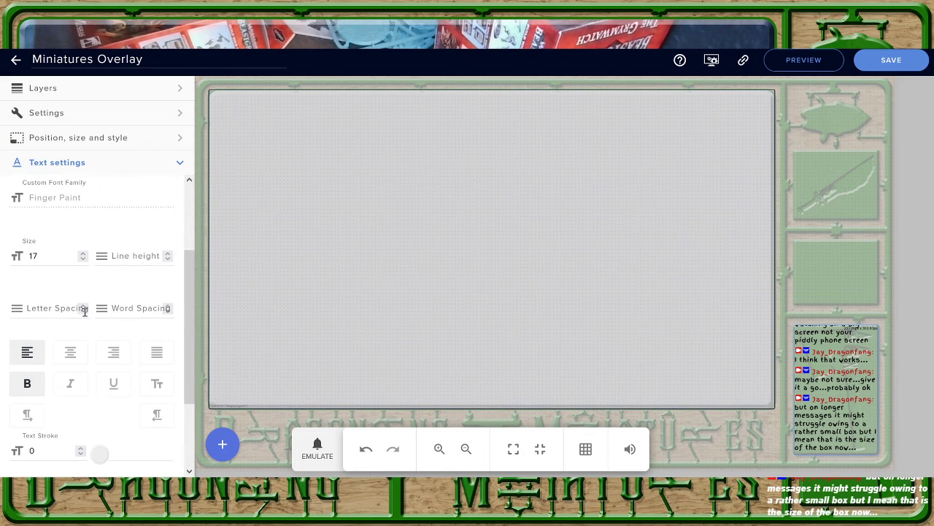
pyautogui.click(83, 255)
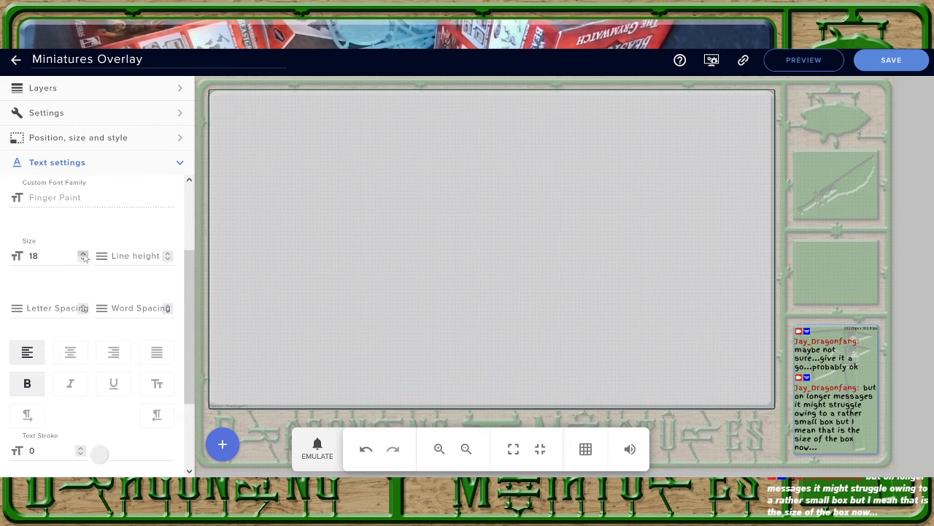
pyautogui.doubleClick(27, 255)
pyautogui.write('17.')
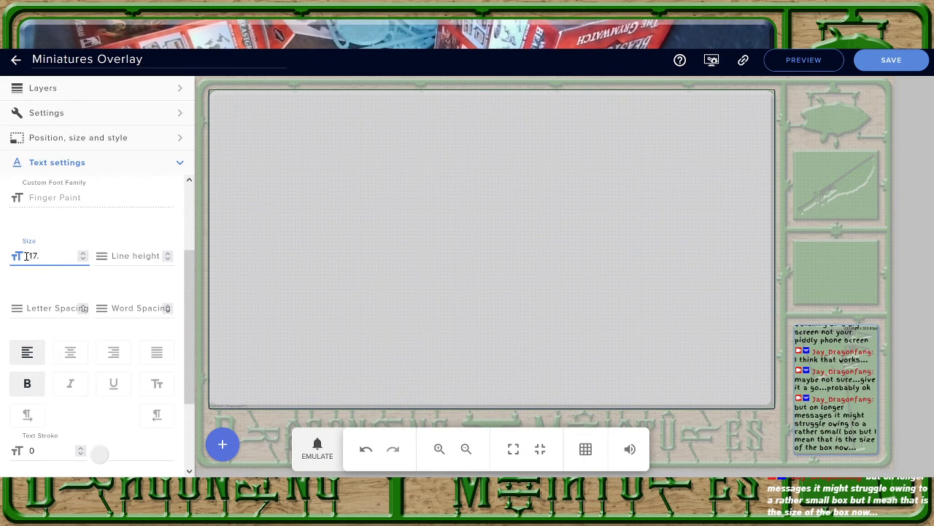
pyautogui.write('5')
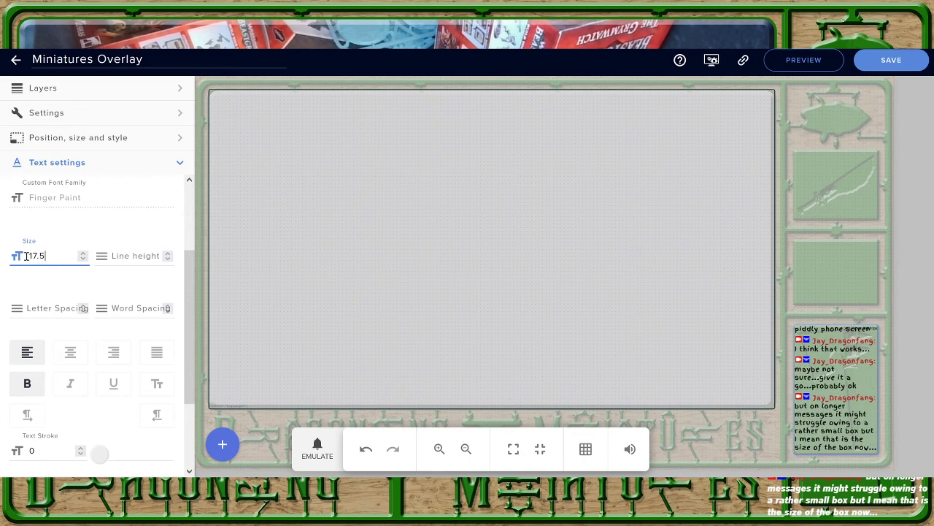
pyautogui.click(68, 280)
# Try black, rgb(0, 0, 0), as the chat widget's text colour
pyautogui.moveTo(192, 297); pyautogui.dragTo(218, 209)
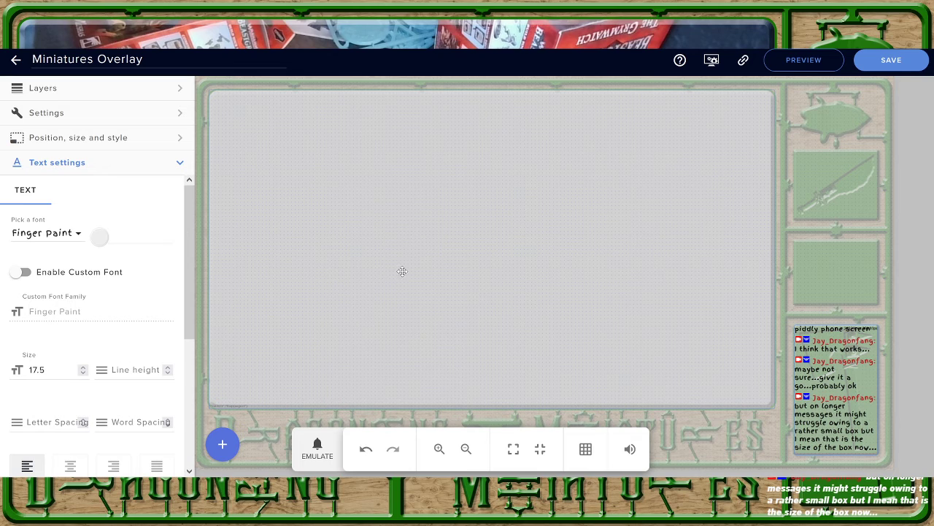
pyautogui.click(304, 319)
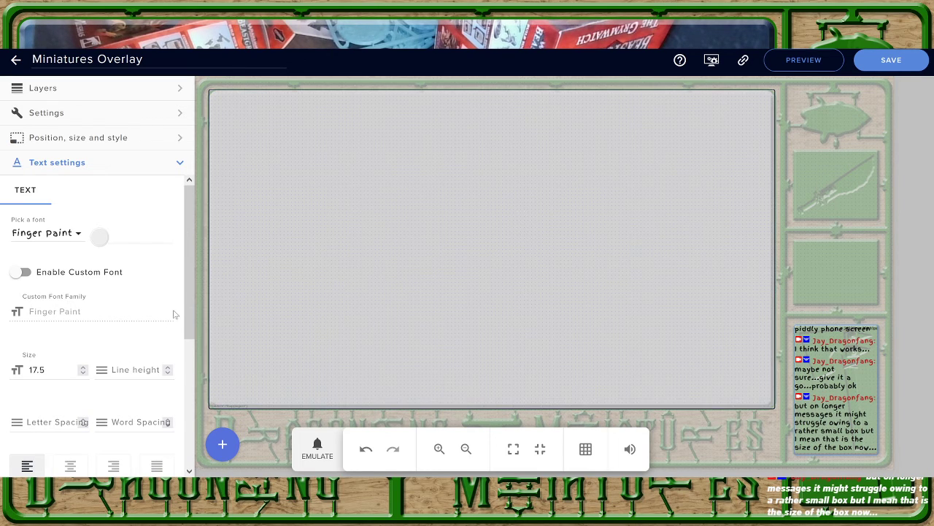
pyautogui.moveTo(188, 295); pyautogui.dragTo(106, 258)
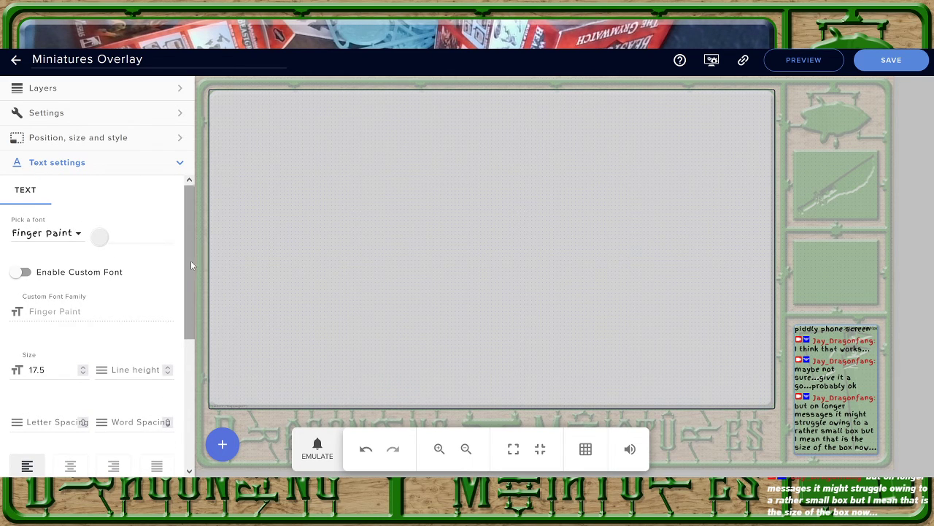
pyautogui.moveTo(190, 261)
pyautogui.mouseDown()
pyautogui.moveTo(193, 368)
pyautogui.moveTo(211, 244)
pyautogui.mouseUp()
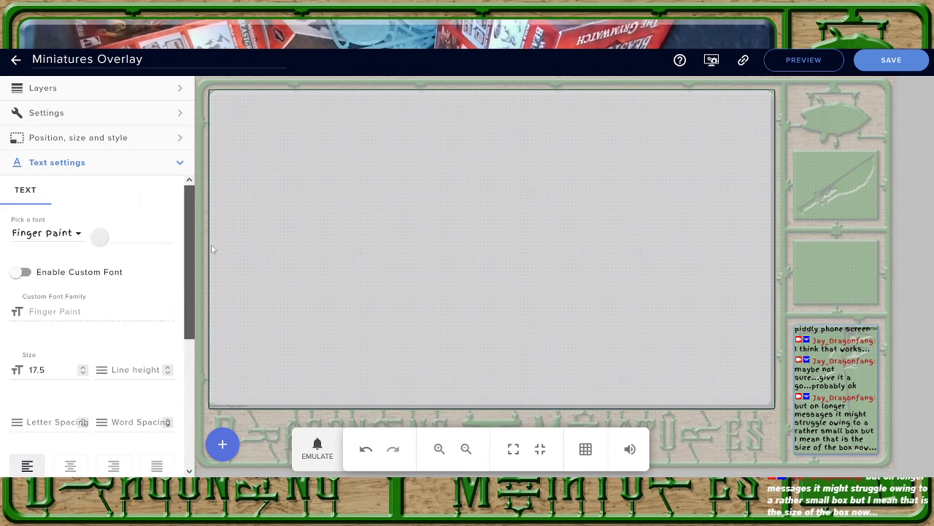
pyautogui.click(100, 240)
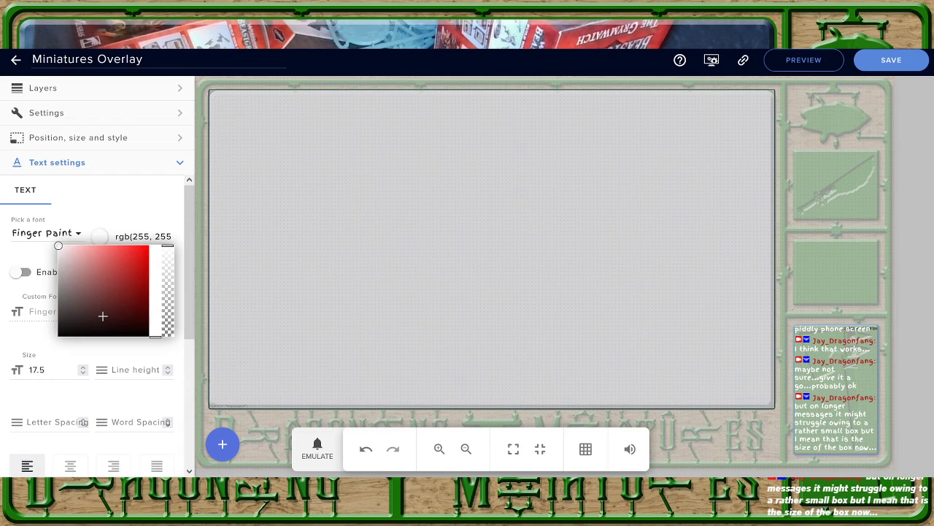
pyautogui.click(58, 336)
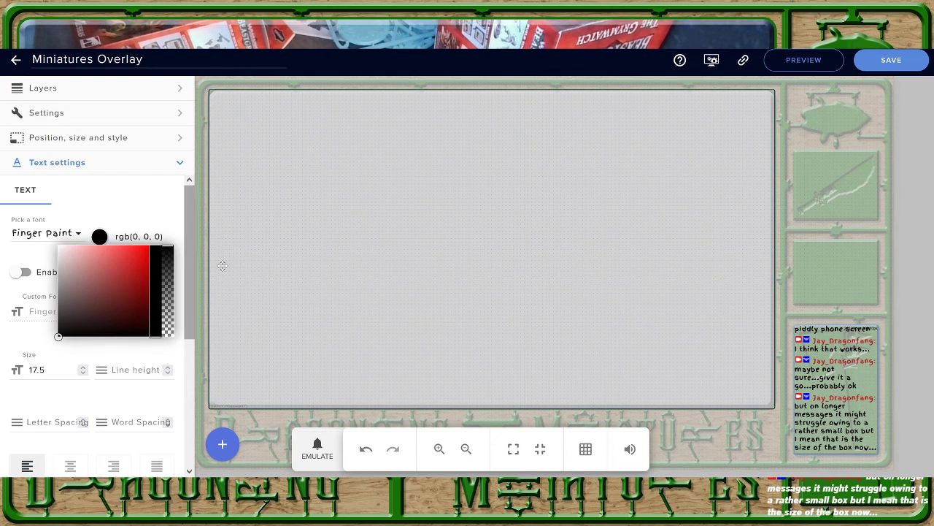
# Make the Image 1 layer visible again and reselect the Your stream's chat 2 layer
pyautogui.click(105, 93)
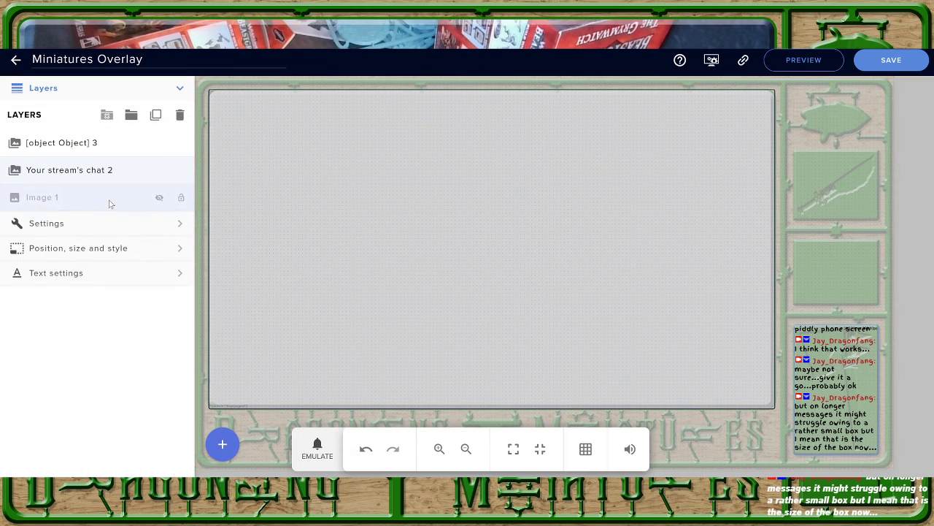
pyautogui.click(160, 198)
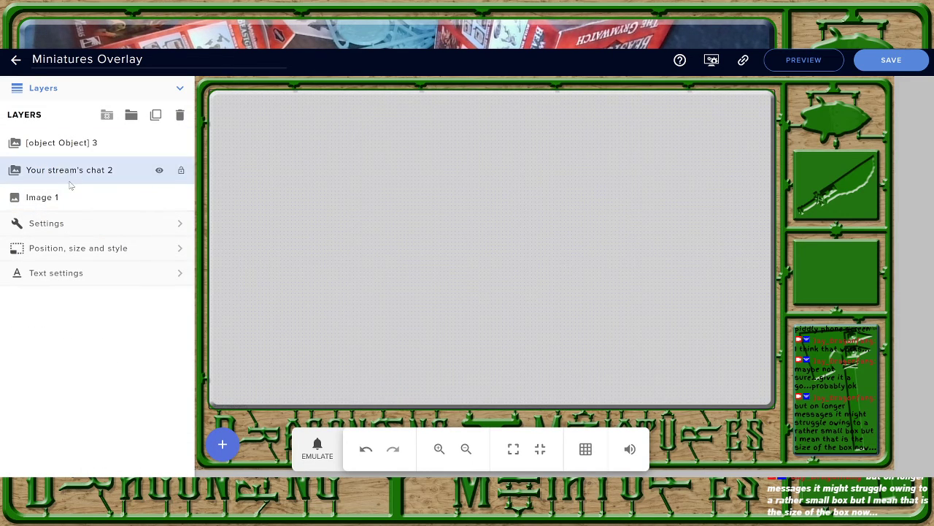
pyautogui.click(79, 149)
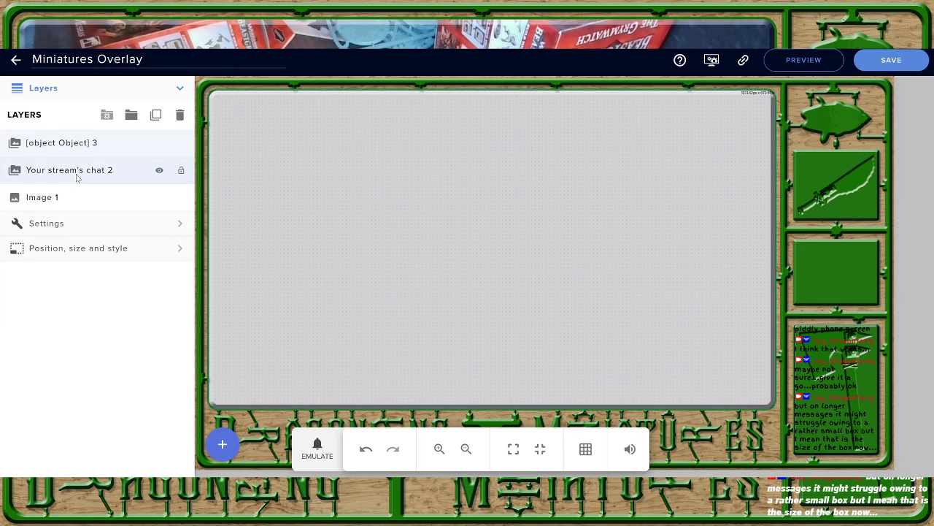
pyautogui.click(77, 176)
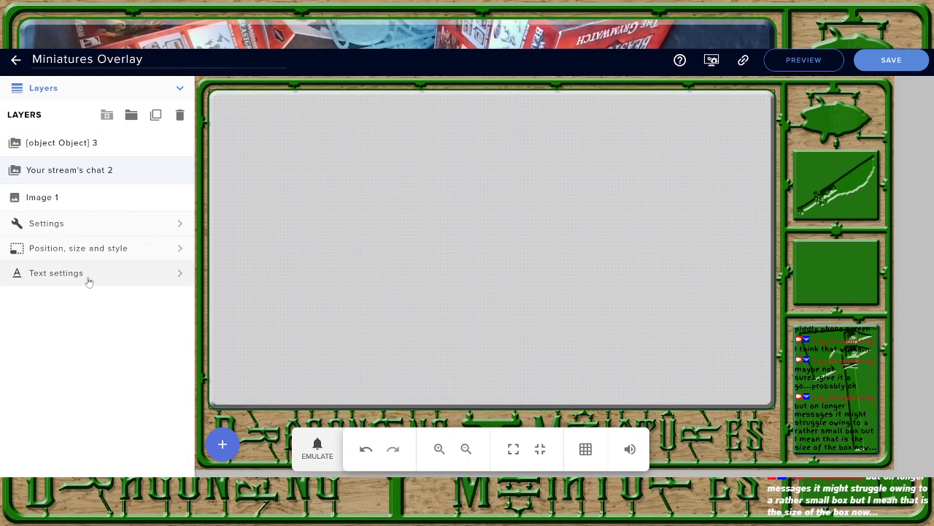
# Try red and cyan as the chat text colour, and set it to white
pyautogui.click(88, 278)
pyautogui.scroll(-1, 111, 290)
pyautogui.click(99, 236)
pyautogui.moveTo(88, 289); pyautogui.dragTo(32, 214)
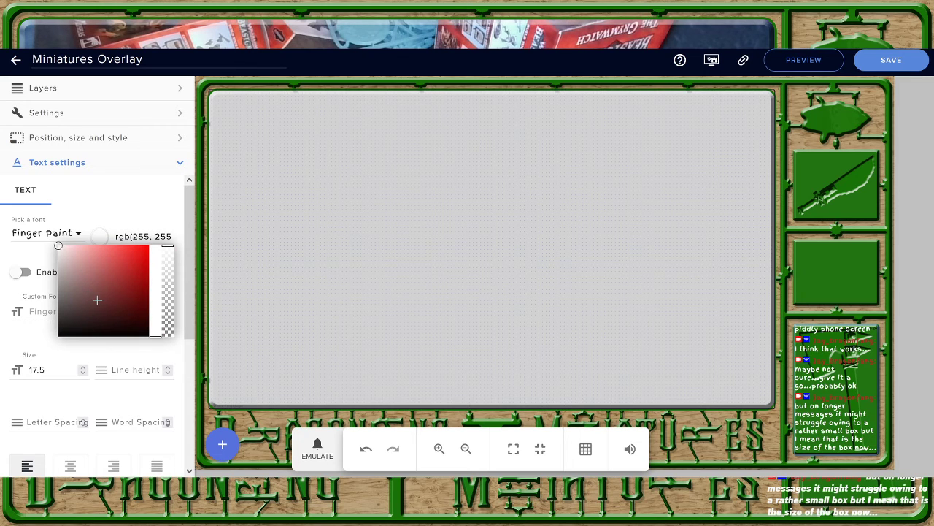
pyautogui.moveTo(109, 298)
pyautogui.mouseDown()
pyautogui.moveTo(146, 252)
pyautogui.moveTo(178, 232)
pyautogui.mouseUp()
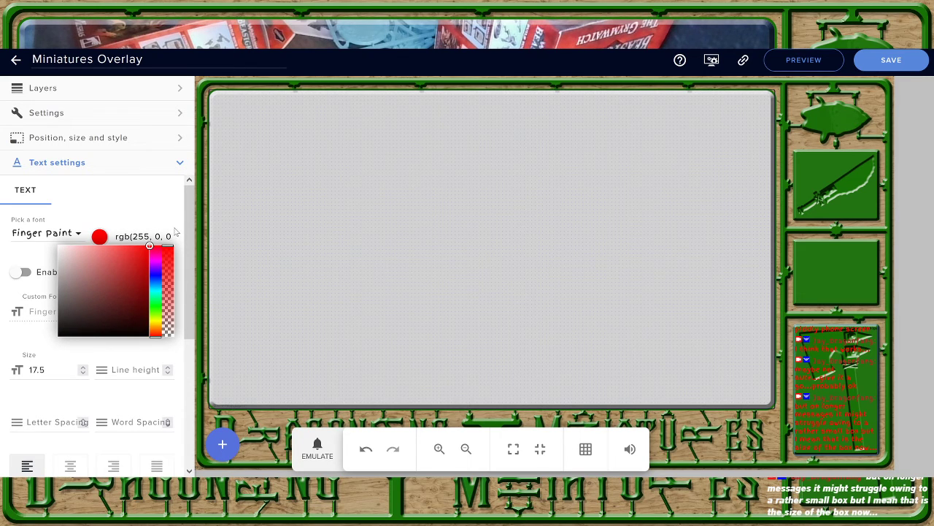
pyautogui.click(155, 292)
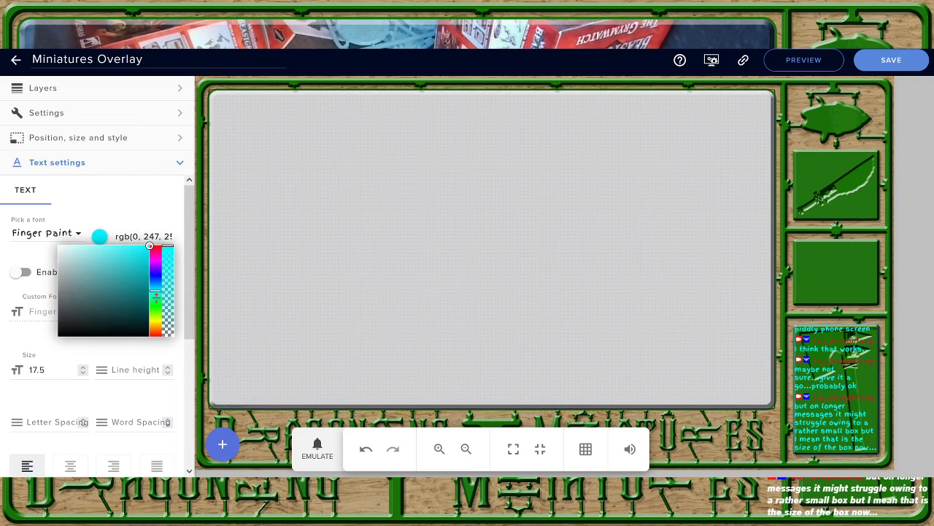
pyautogui.moveTo(156, 292)
pyautogui.mouseDown()
pyautogui.moveTo(155, 330)
pyautogui.moveTo(155, 249)
pyautogui.moveTo(14, 233)
pyautogui.mouseUp()
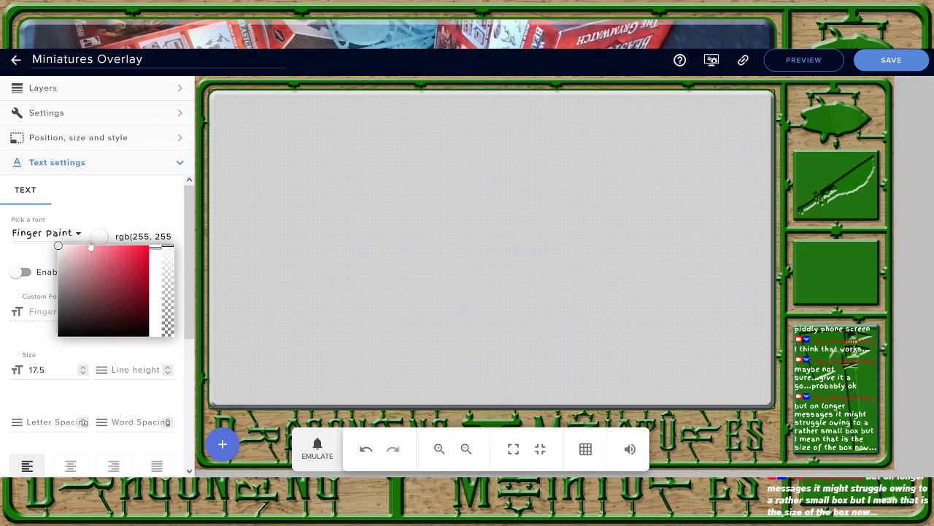
pyautogui.click(193, 227)
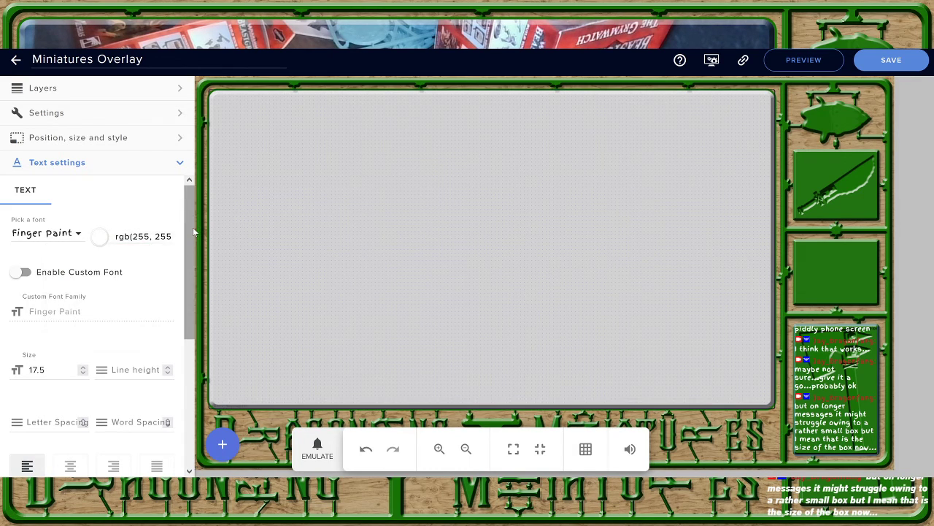